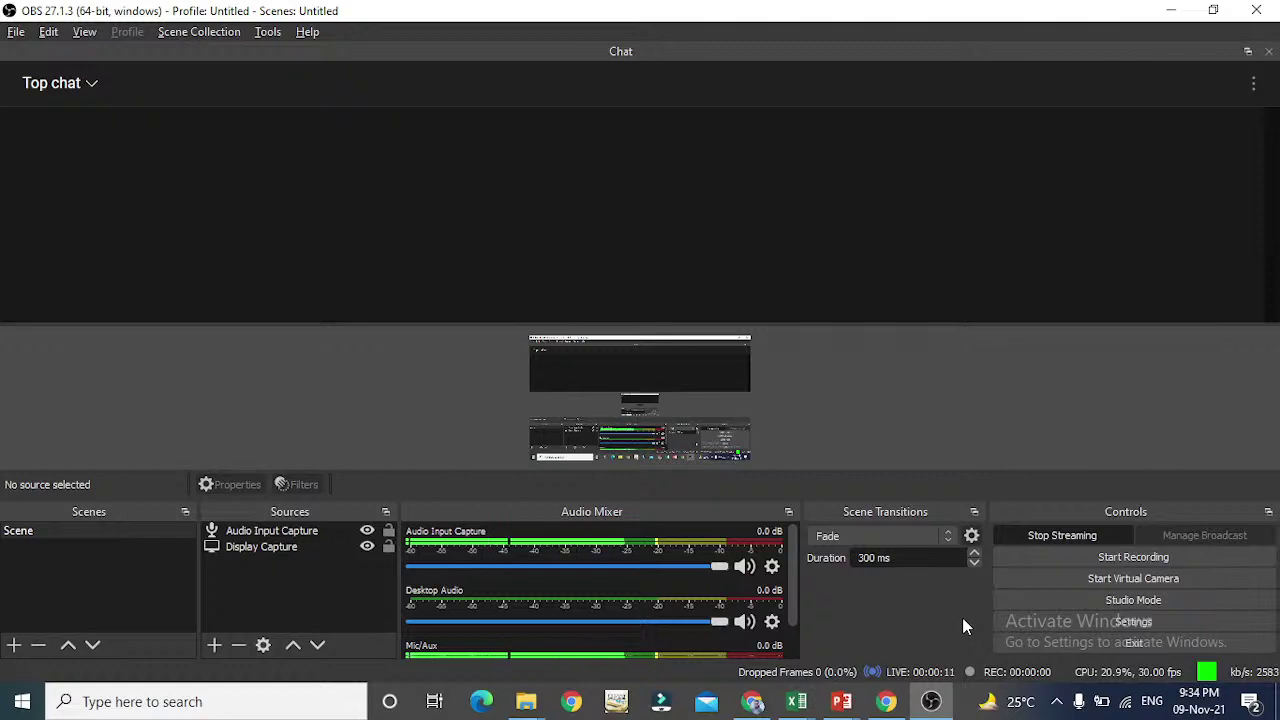
# - Switch to the EXCEL FORMULAS AND FUNCTIONS workbook in Excel and look across the two lists of basic arithmetic functions
pyautogui.hotkey('alt', 'Tab')
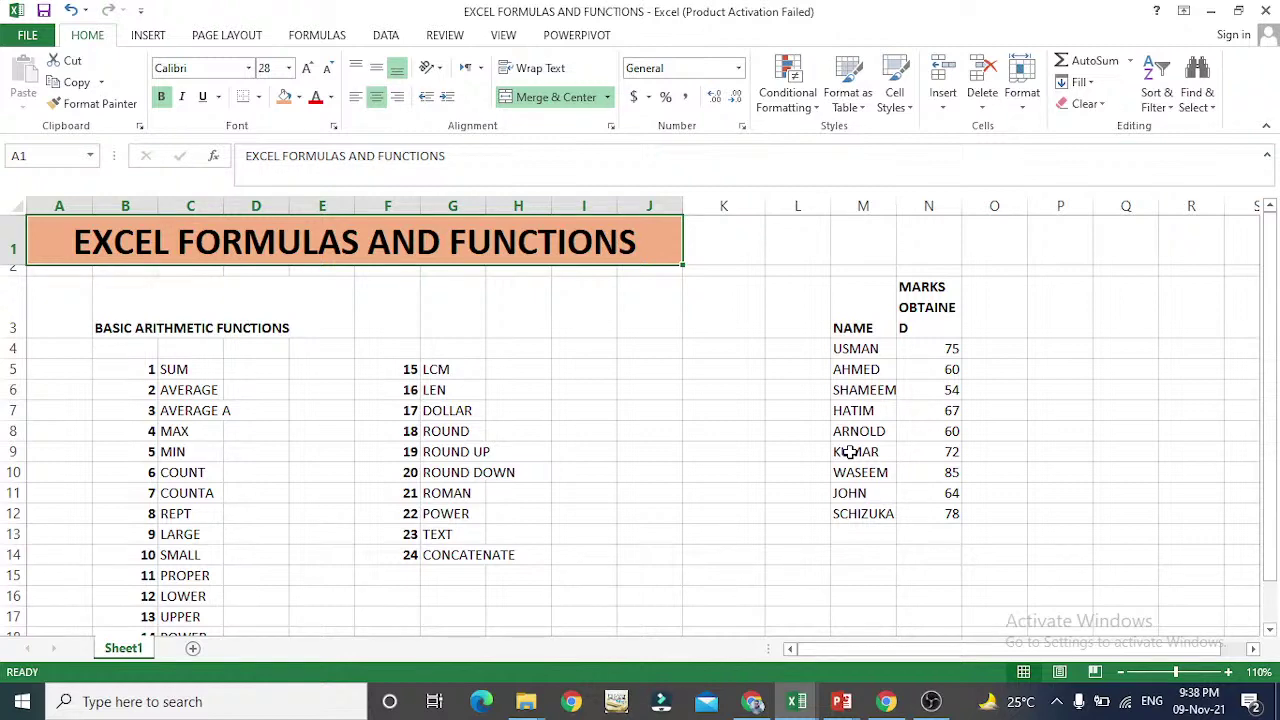
pyautogui.press('Down')
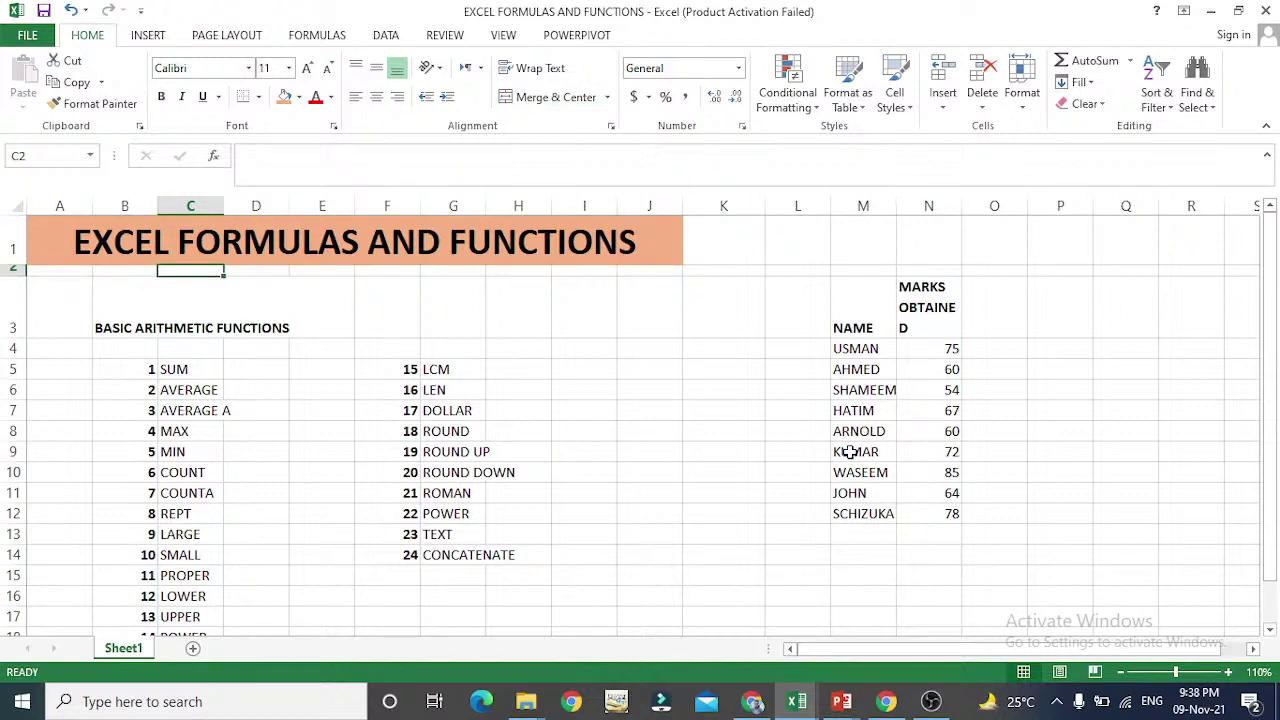
pyautogui.press('Down')
pyautogui.press('Down')
pyautogui.press('Down')
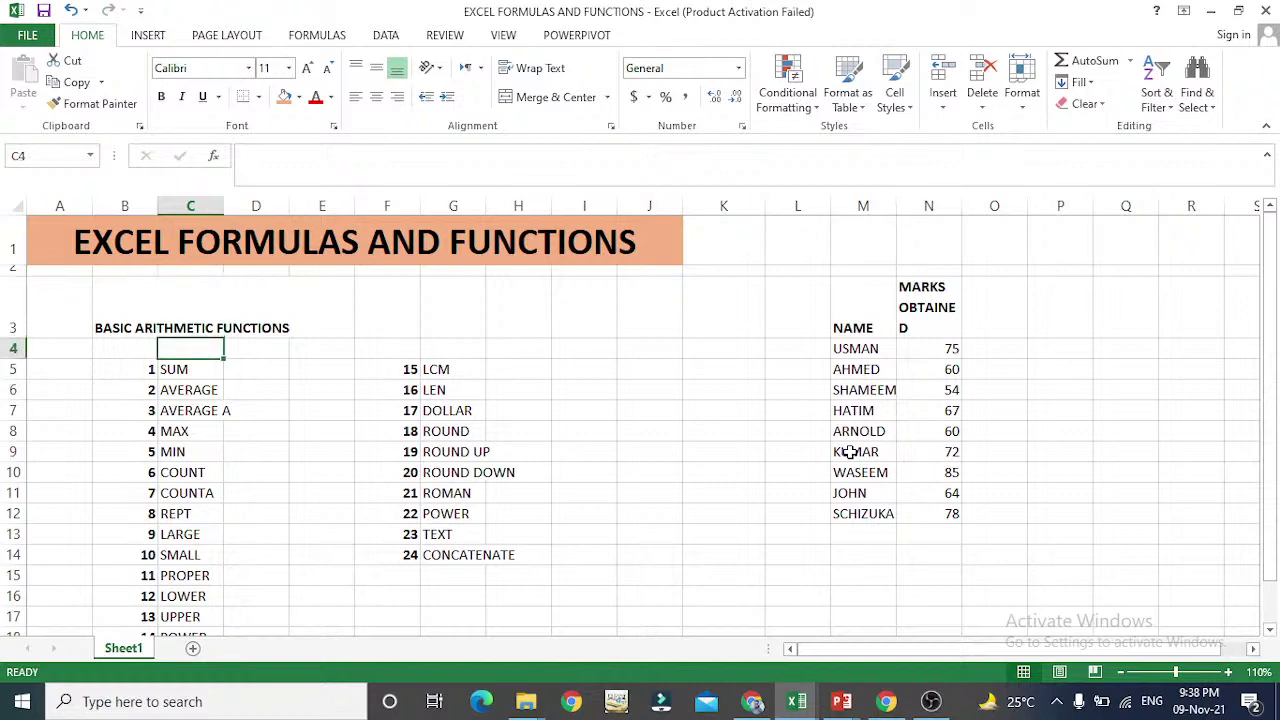
pyautogui.press('Right')
pyautogui.press('Right')
pyautogui.press('Right')
pyautogui.press('Left')
pyautogui.press('Right')
pyautogui.press('Right')
pyautogui.press('Right')
pyautogui.press('Right')
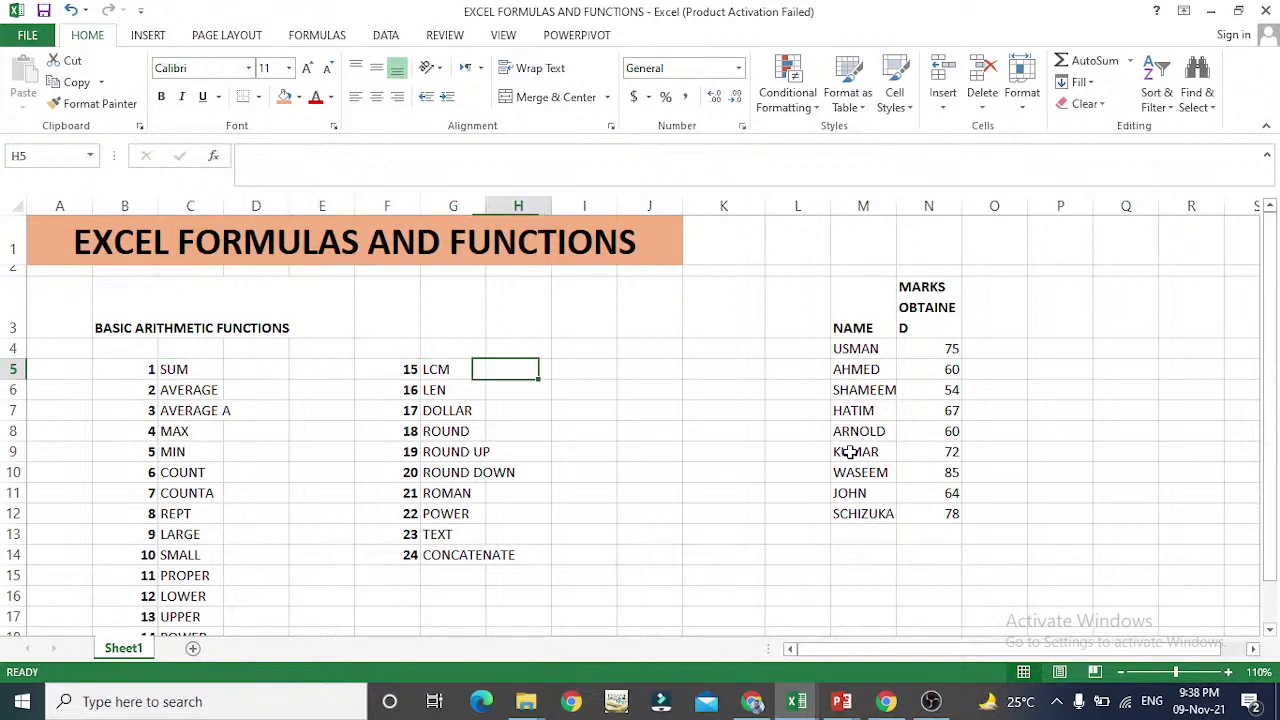
pyautogui.press('Left')
pyautogui.press('Left')
pyautogui.press('Left')
pyautogui.press('Left')
pyautogui.press('Left')
pyautogui.press('Left')
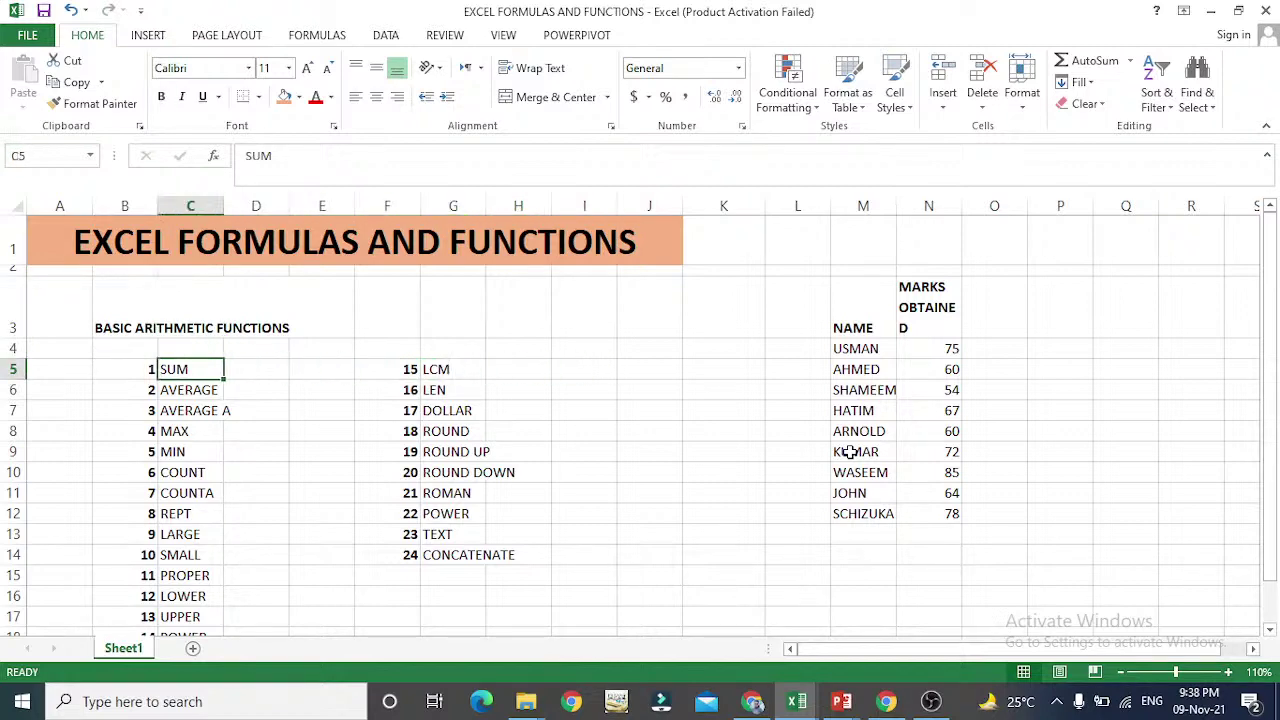
# - Look through the numbered function list in column C, from SUM down to POWER and back up to the heading
pyautogui.press('Down')
pyautogui.press('Down')
pyautogui.press('Down')
pyautogui.press('Down')
pyautogui.press('Down')
pyautogui.press('Down')
pyautogui.press('Down')
pyautogui.press('Down')
pyautogui.press('Down')
pyautogui.press('Down')
pyautogui.press('Down')
pyautogui.press('Down')
pyautogui.press('Down')
pyautogui.press('Down')
pyautogui.press('Down')
pyautogui.press('Down')
pyautogui.press('Down')
pyautogui.press('Up')
pyautogui.press('Up')
pyautogui.press('Up')
pyautogui.press('Up')
pyautogui.press('Up')
pyautogui.press('Up')
pyautogui.press('Up')
pyautogui.press('Up')
pyautogui.press('Up')
pyautogui.press('Up')
pyautogui.press('Up')
pyautogui.press('Up')
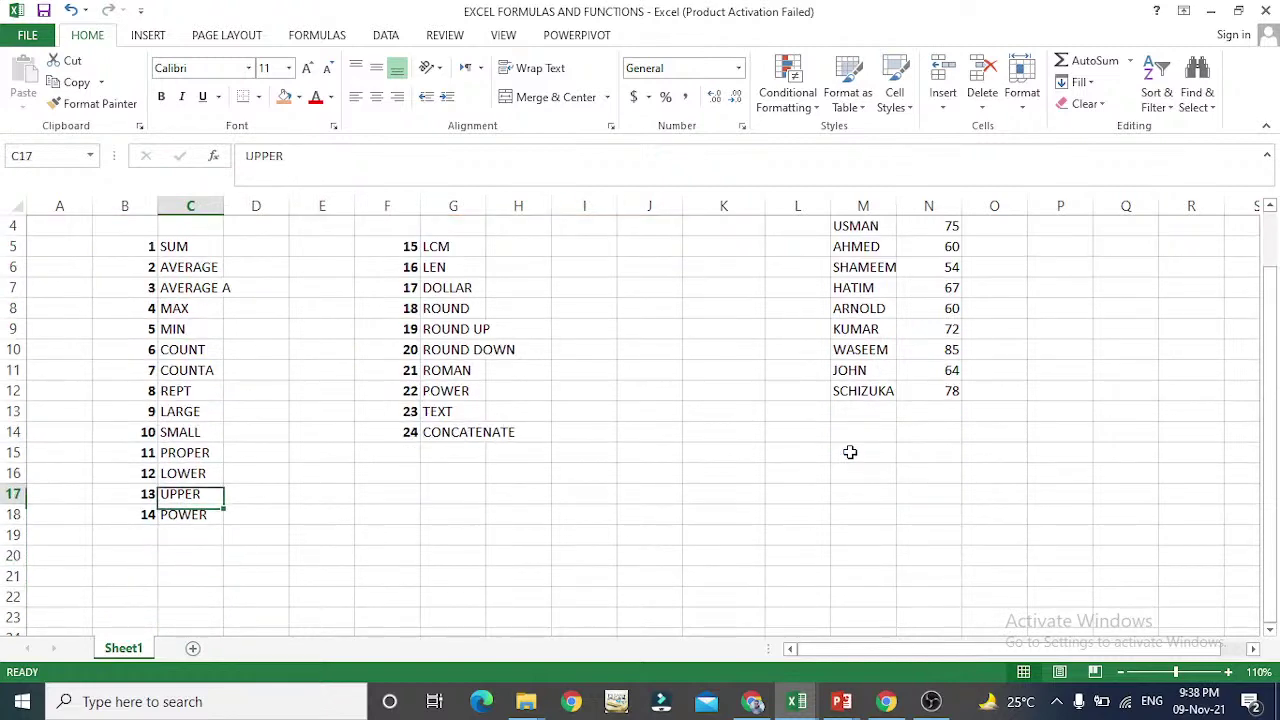
pyautogui.press('Up')
pyautogui.press('Up')
pyautogui.press('Up')
pyautogui.press('Up')
pyautogui.press('Up')
pyautogui.press('Up')
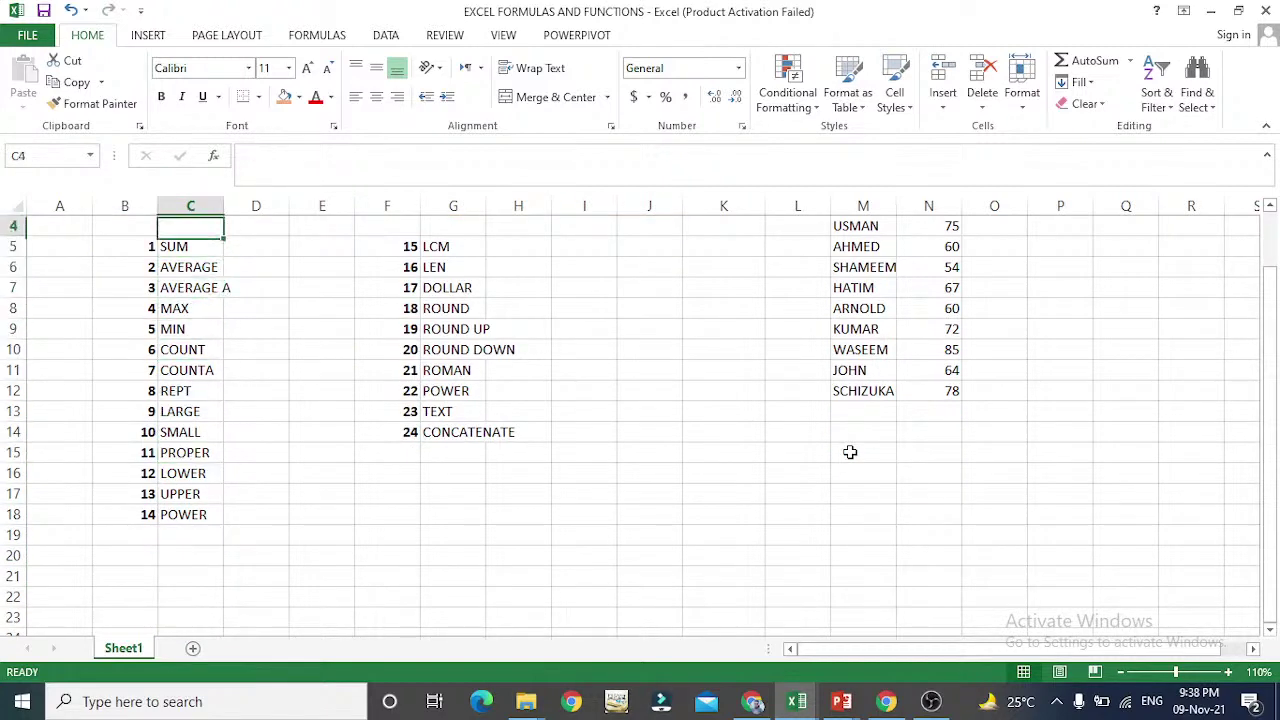
pyautogui.press('Down')
pyautogui.press('Down')
pyautogui.press('Down')
pyautogui.press('Down')
pyautogui.press('Down')
pyautogui.press('Down')
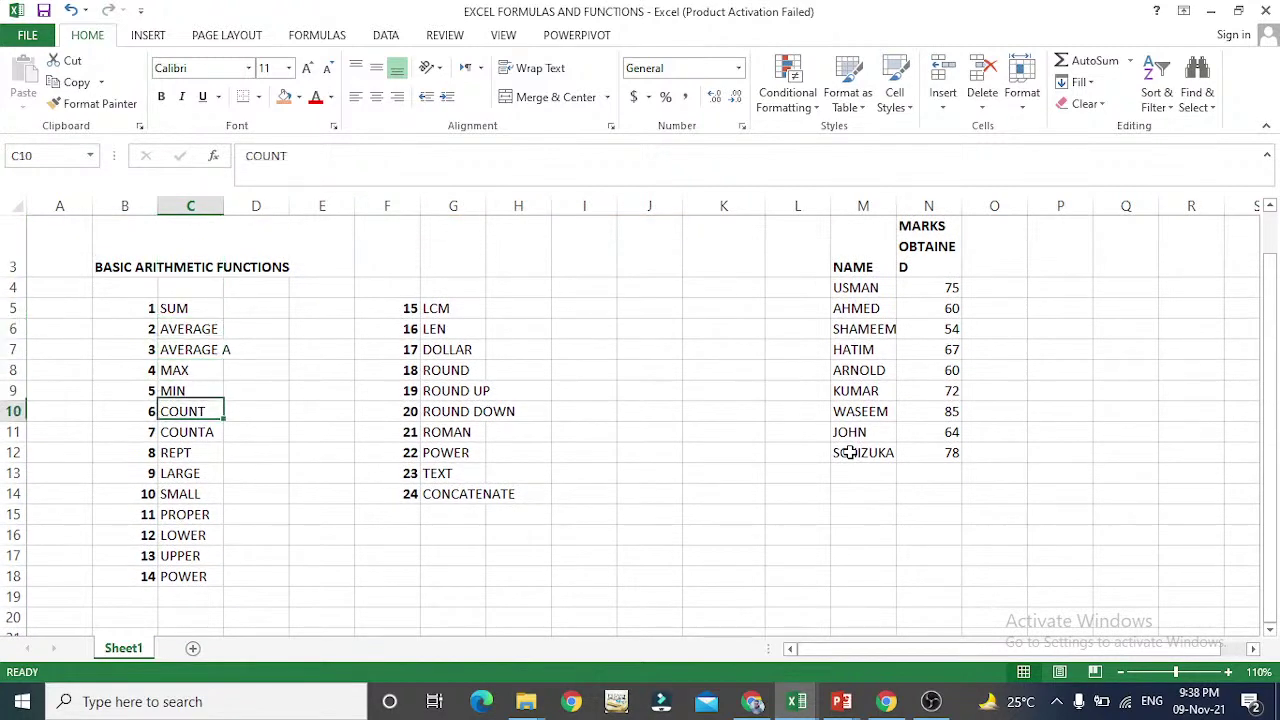
pyautogui.press('Up')
pyautogui.press('Up')
pyautogui.press('Up')
pyautogui.press('Up')
pyautogui.press('Up')
pyautogui.press('Up')
pyautogui.press('Up')
pyautogui.press('Up')
pyautogui.press('Up')
pyautogui.press('Down')
pyautogui.press('Down')
pyautogui.press('Down')
pyautogui.press('Down')
pyautogui.press('Down')
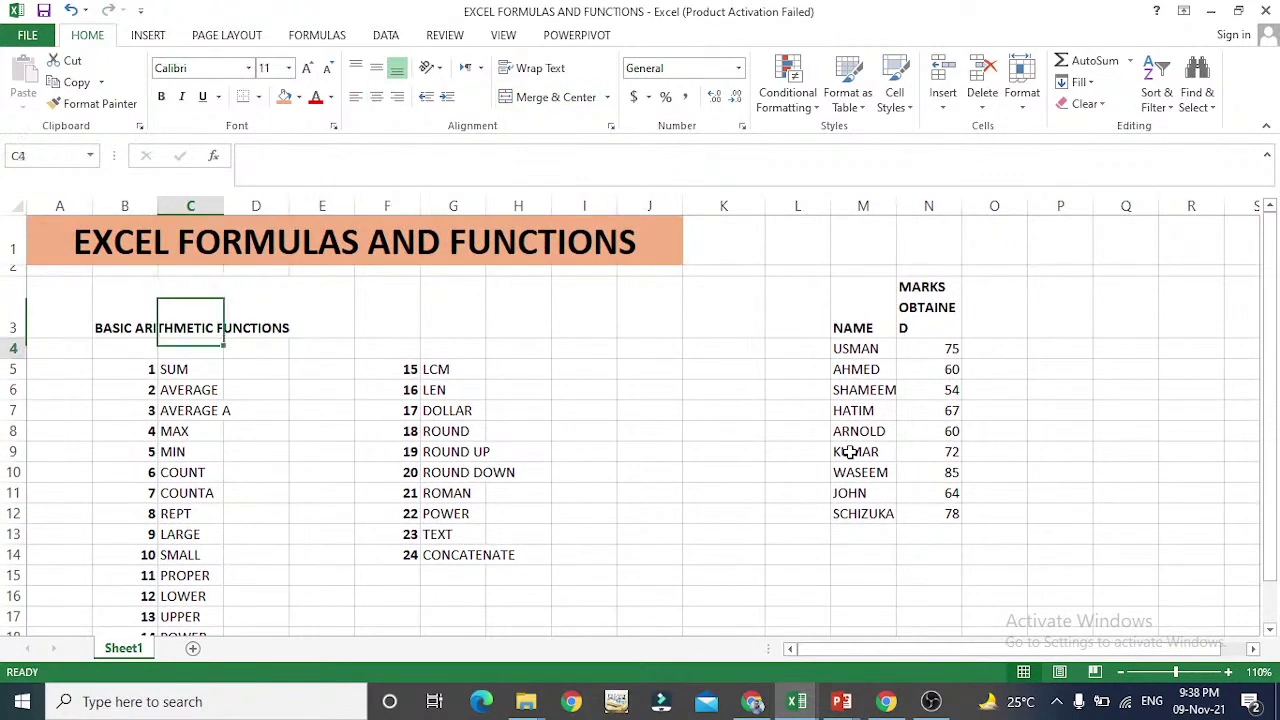
pyautogui.press('Right')
pyautogui.press('Right')
pyautogui.press('Right')
pyautogui.press('Right')
pyautogui.press('Right')
pyautogui.press('Right')
pyautogui.press('Up')
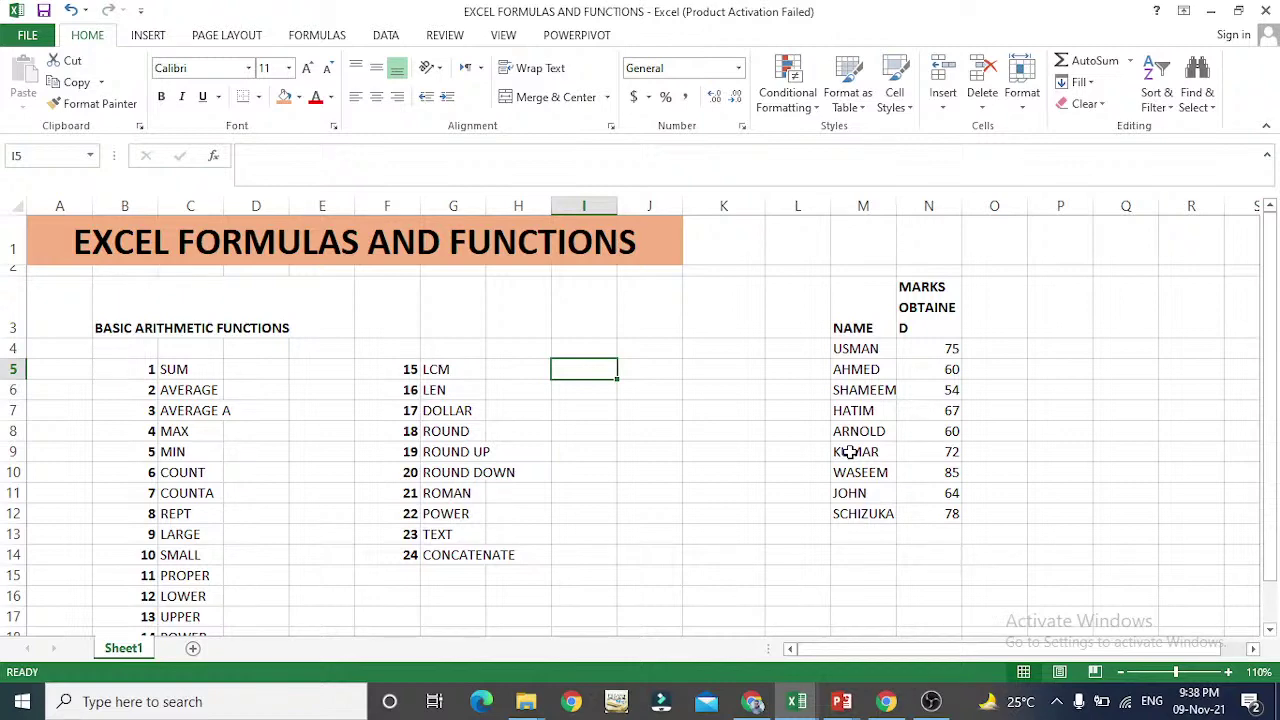
pyautogui.press('Left')
pyautogui.press('Left')
pyautogui.press('Left')
pyautogui.press('Left')
pyautogui.press('Left')
pyautogui.press('Left')
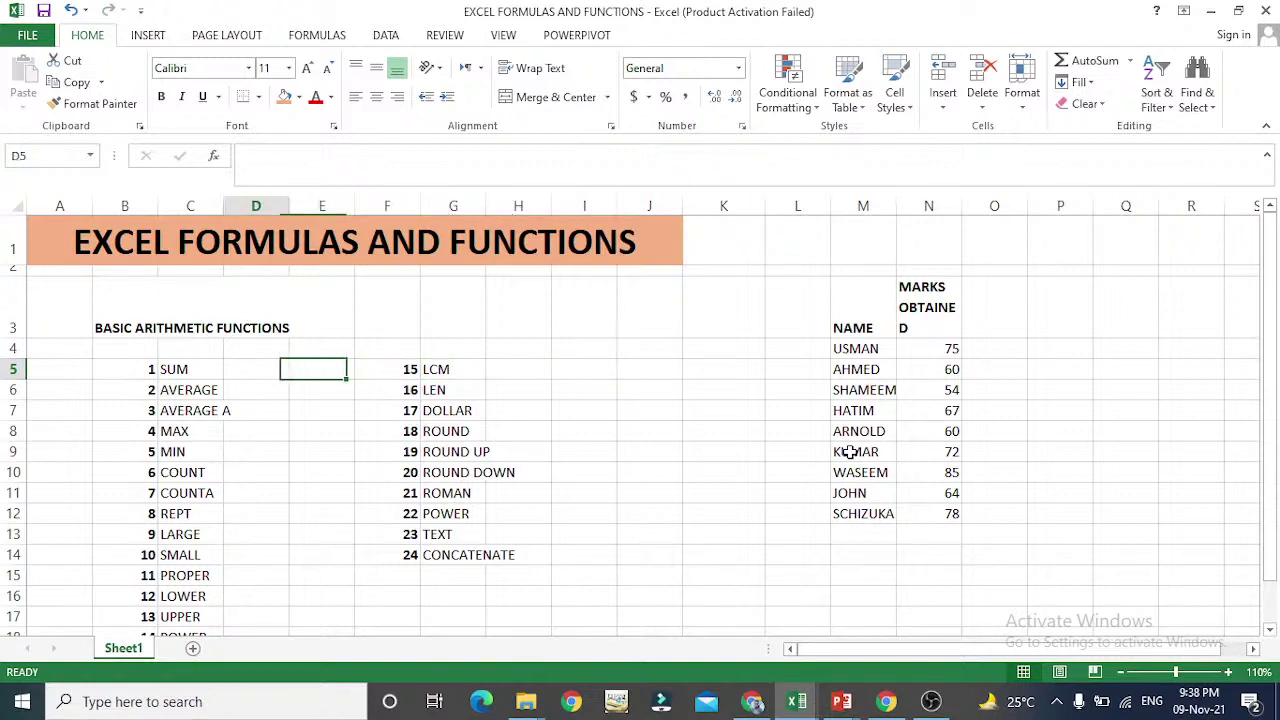
pyautogui.press('Right')
pyautogui.press('Right')
pyautogui.press('Right')
pyautogui.press('Right')
pyautogui.press('Right')
pyautogui.press('Right')
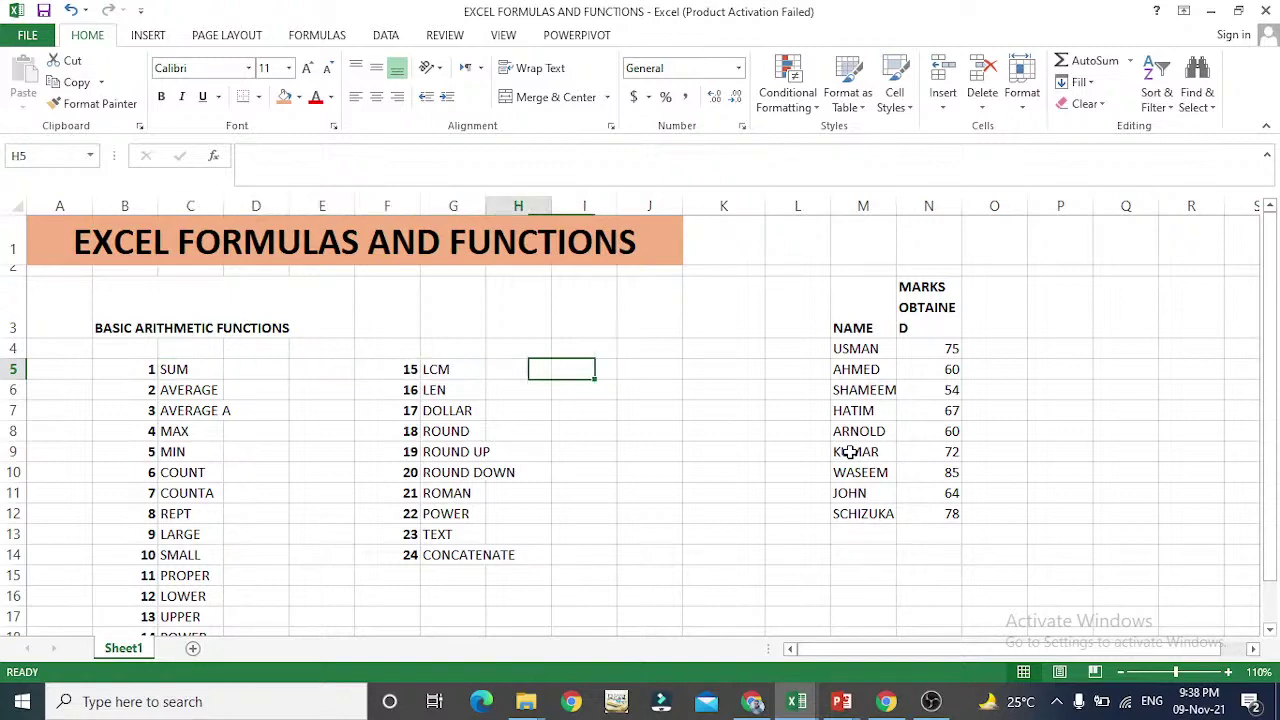
pyautogui.press('Left')
pyautogui.press('Left')
pyautogui.press('Left')
pyautogui.press('Left')
pyautogui.press('Left')
pyautogui.press('Left')
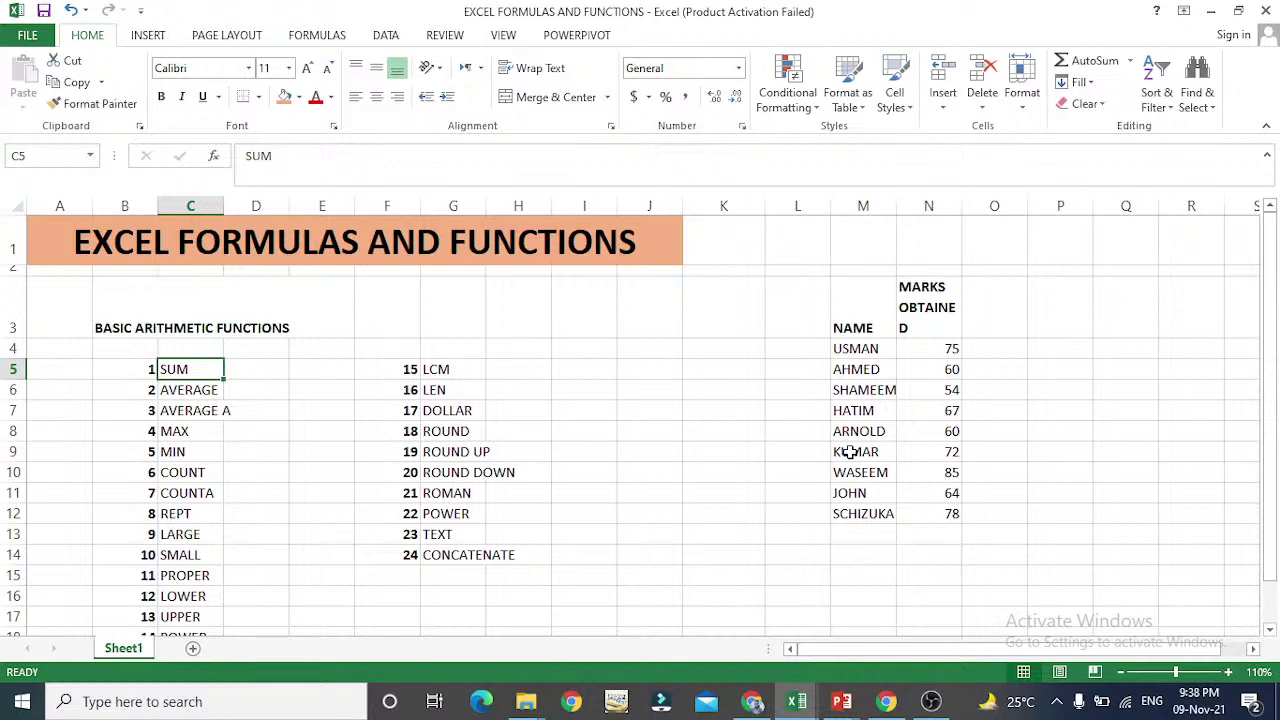
pyautogui.press('Right')
pyautogui.press('Right')
pyautogui.press('Right')
pyautogui.press('Right')
pyautogui.press('Right')
pyautogui.press('Right')
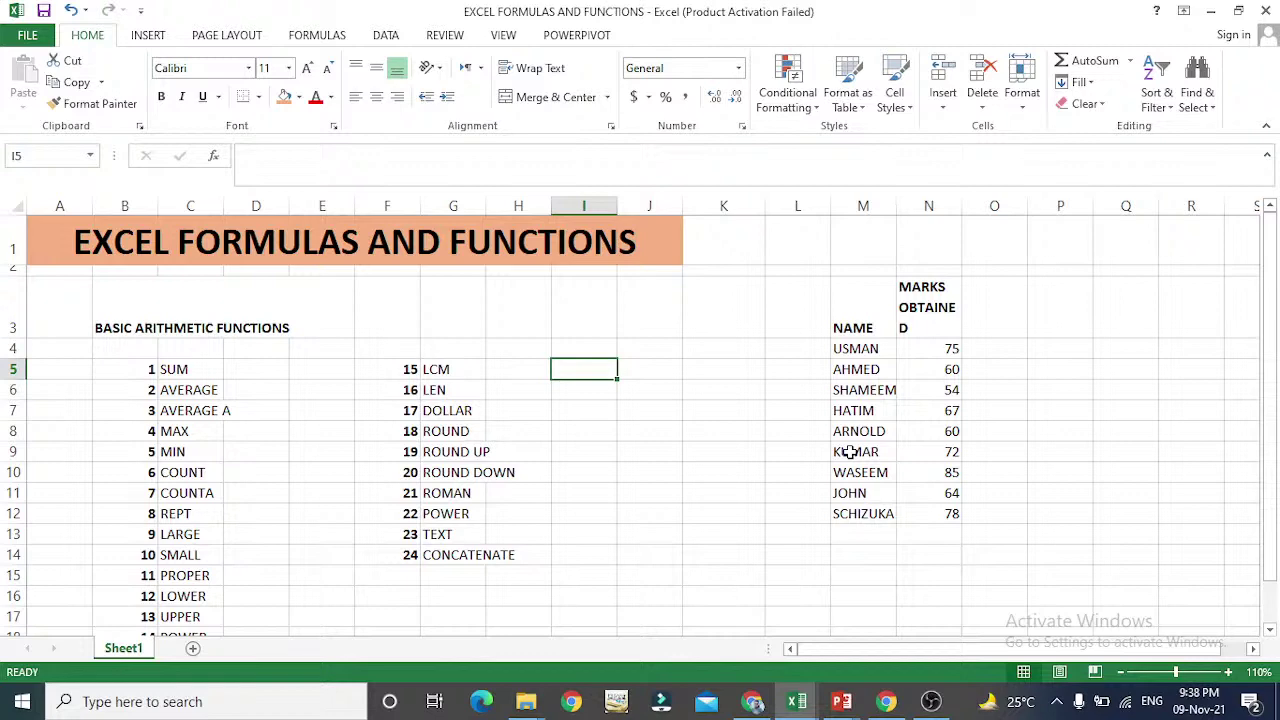
pyautogui.hotkey('ctrl', 'Home')
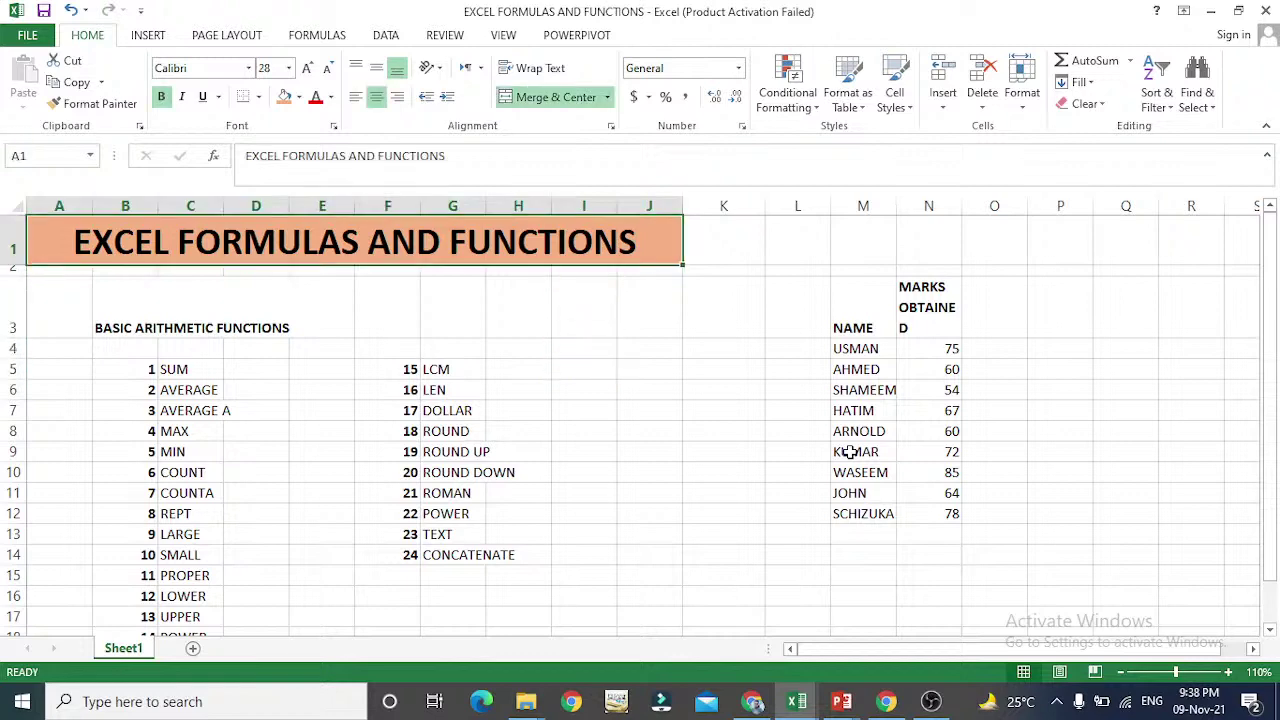
pyautogui.press('F2')
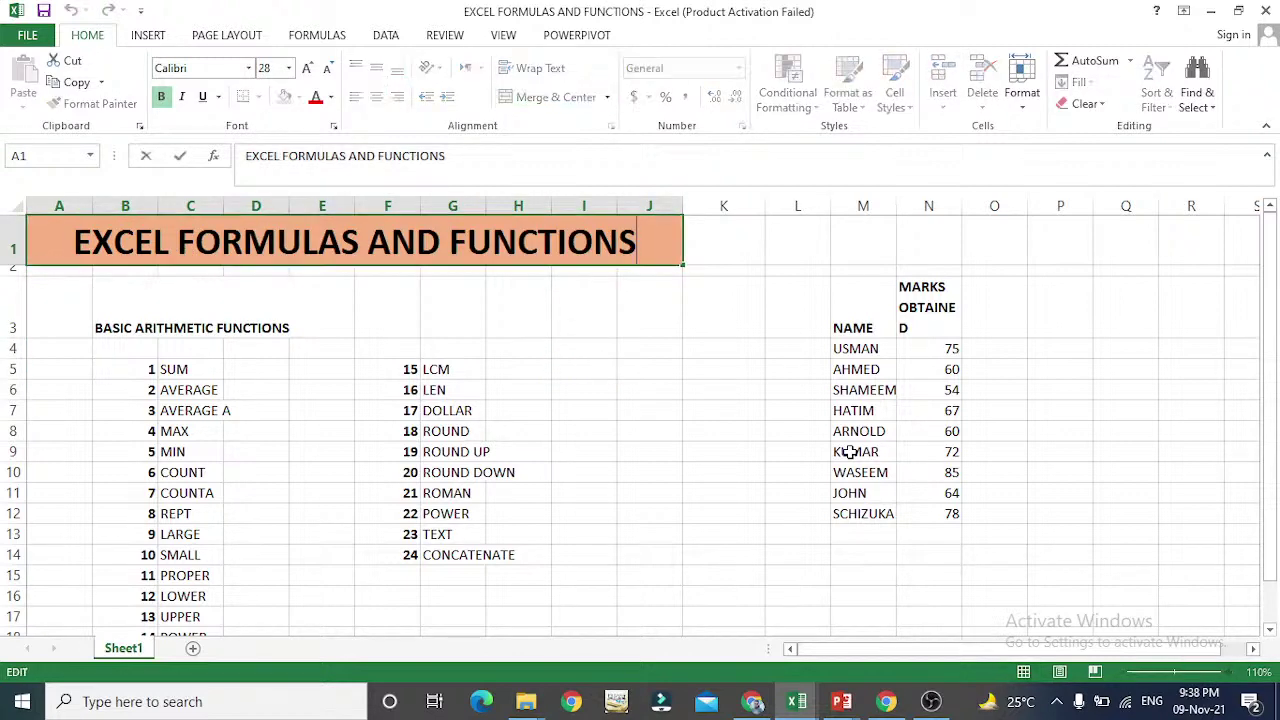
pyautogui.press('Escape')
pyautogui.press('F2')
pyautogui.press('Left')
pyautogui.press('Left')
pyautogui.press('Left')
pyautogui.press('Left')
pyautogui.press('Left')
pyautogui.press('Left')
pyautogui.press('Left')
pyautogui.press('Left')
pyautogui.press('Left')
pyautogui.press('Left')
pyautogui.press('Left')
pyautogui.press('Left')
pyautogui.press('Left')
pyautogui.press('Left')
pyautogui.press('Left')
pyautogui.press('Left')
pyautogui.press('Right')
pyautogui.press('Right')
pyautogui.press('Right')
pyautogui.press('Right')
pyautogui.press('Right')
pyautogui.press('Right')
pyautogui.press('Right')
pyautogui.press('Right')
pyautogui.press('Right')
pyautogui.press('Right')
pyautogui.press('Right')
pyautogui.press('Right')
pyautogui.press('Right')
pyautogui.press('Right')
pyautogui.press('Right')
pyautogui.press('Right')
pyautogui.press('Right')
pyautogui.press('Right')
pyautogui.press('Right')
pyautogui.press('Right')
pyautogui.press('Escape')
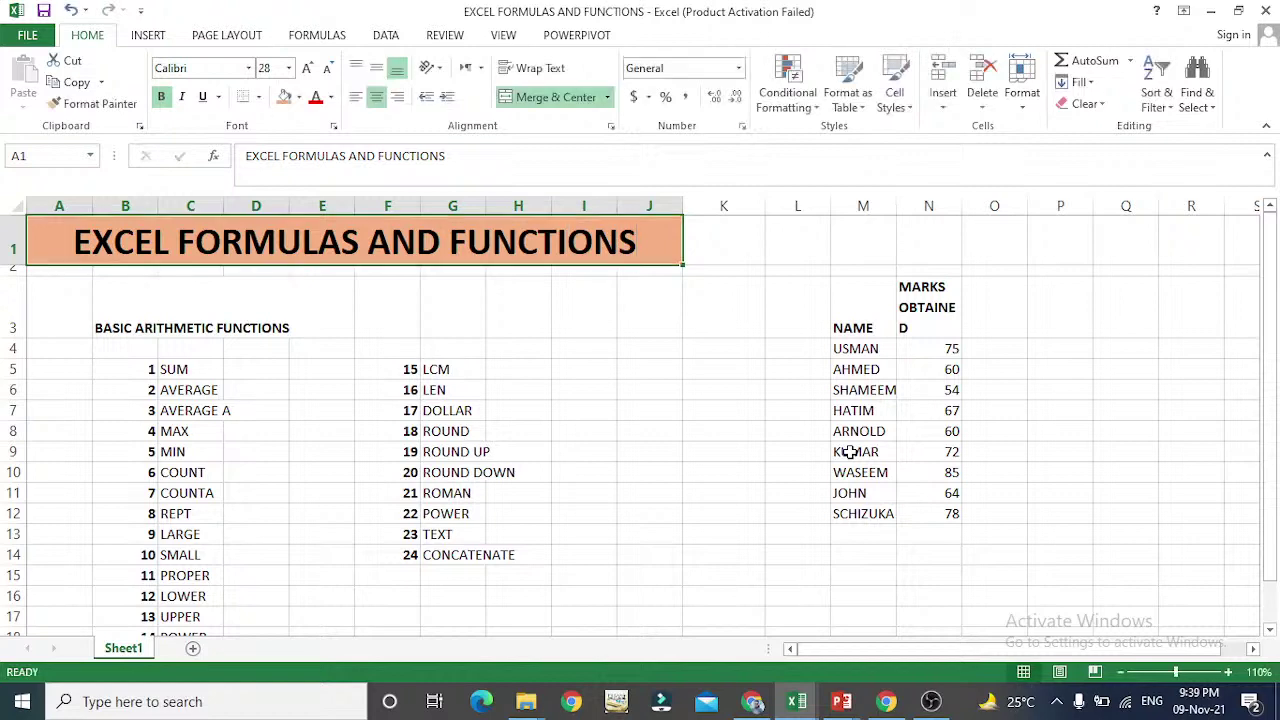
# - Enter the note "A FORMULA IS A USERDEFINED FUNCTION" in cell I4, beside the function lists
pyautogui.press('Down')
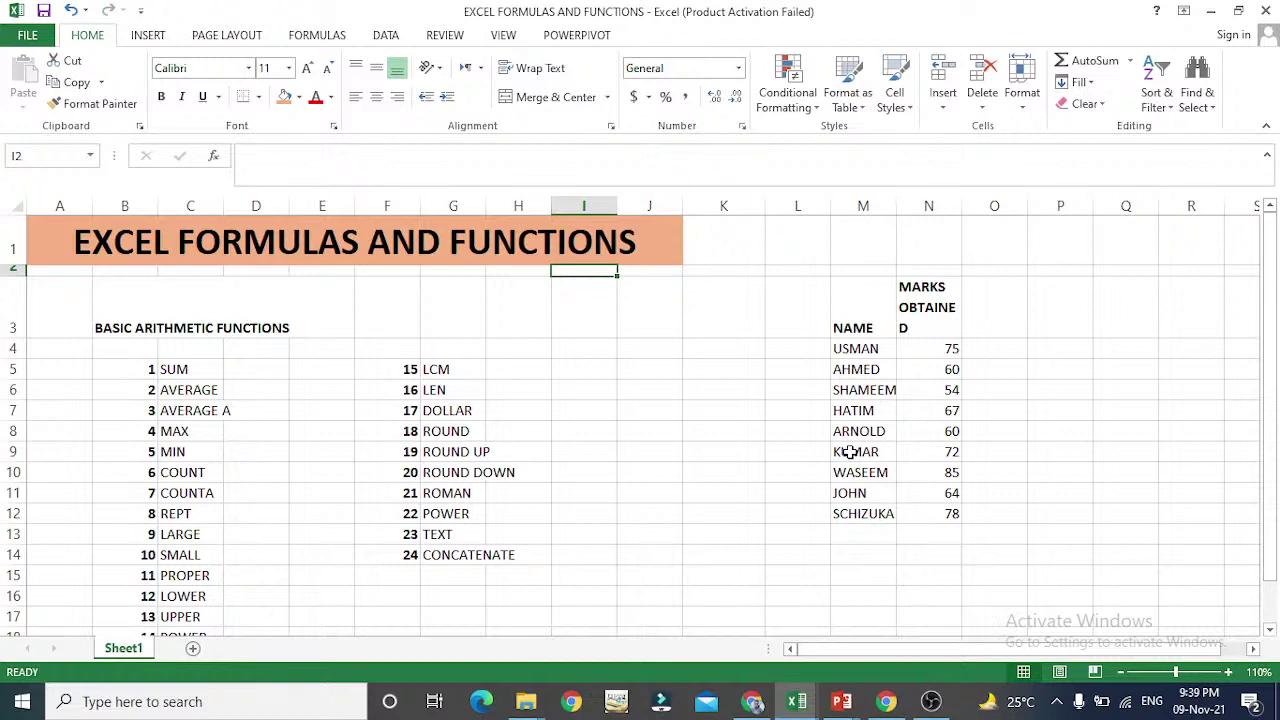
pyautogui.press('Down')
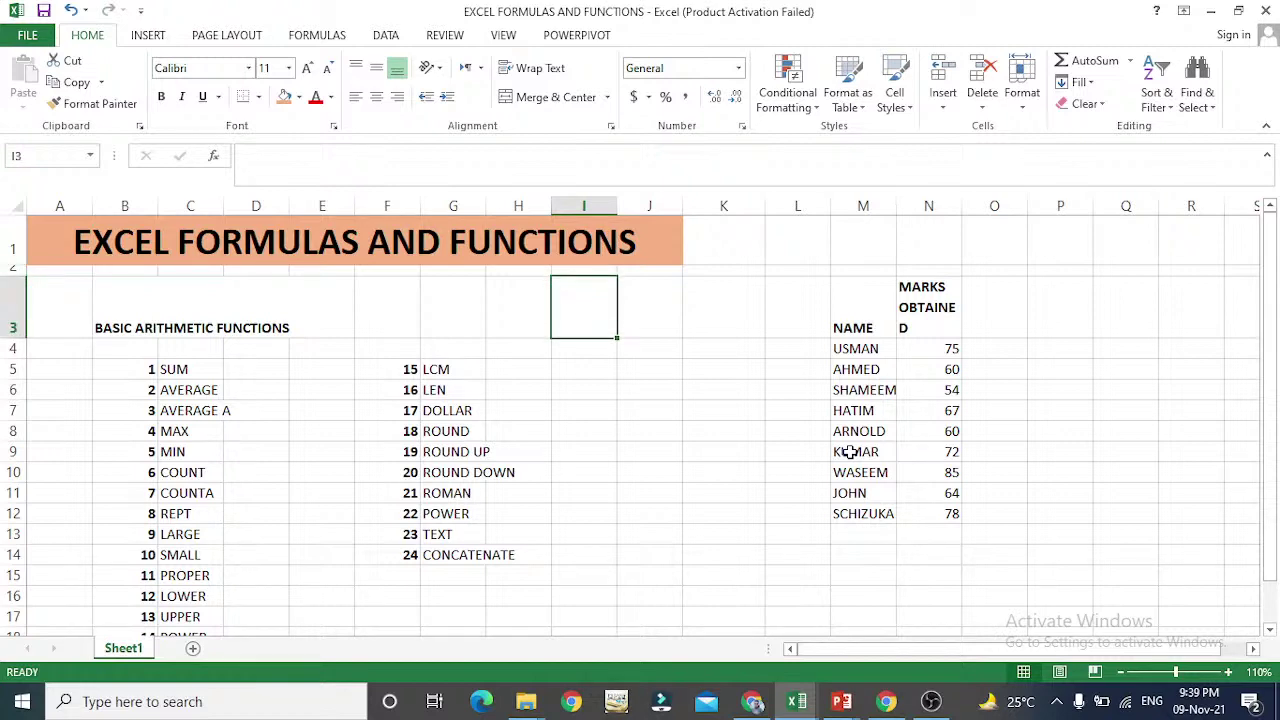
pyautogui.press('Up')
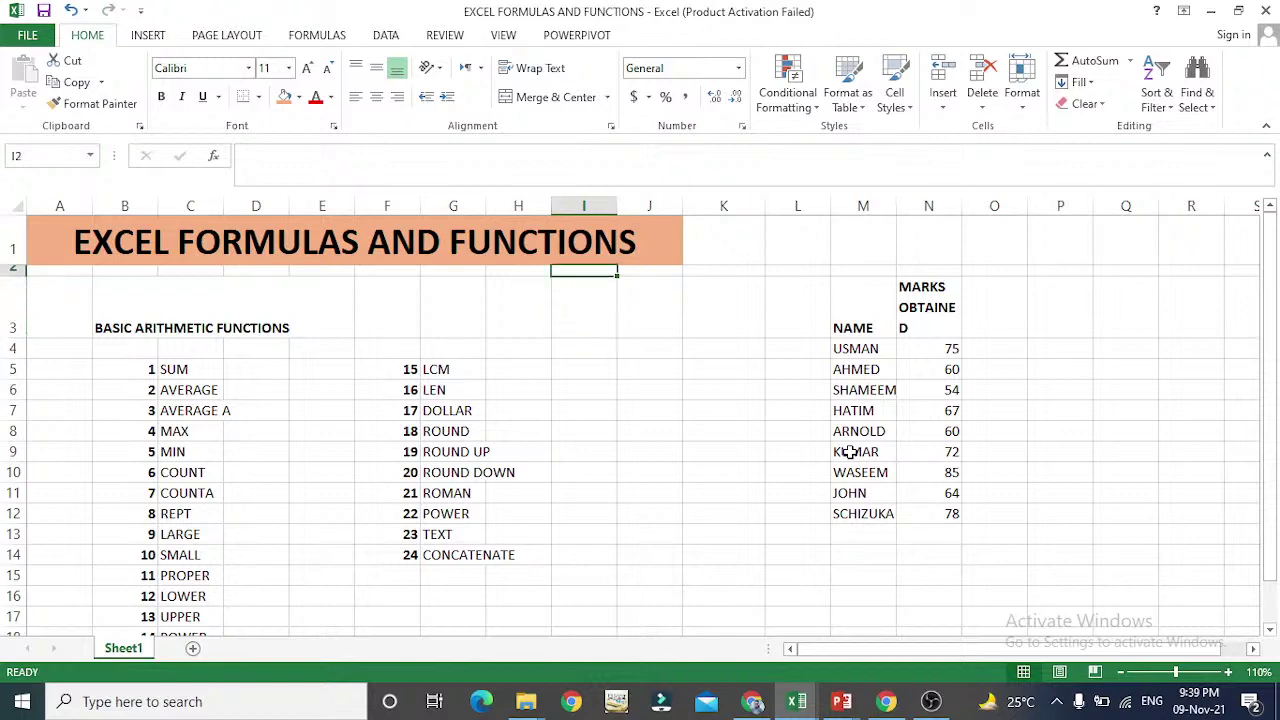
pyautogui.press('Down')
pyautogui.press('Down')
pyautogui.write('A')
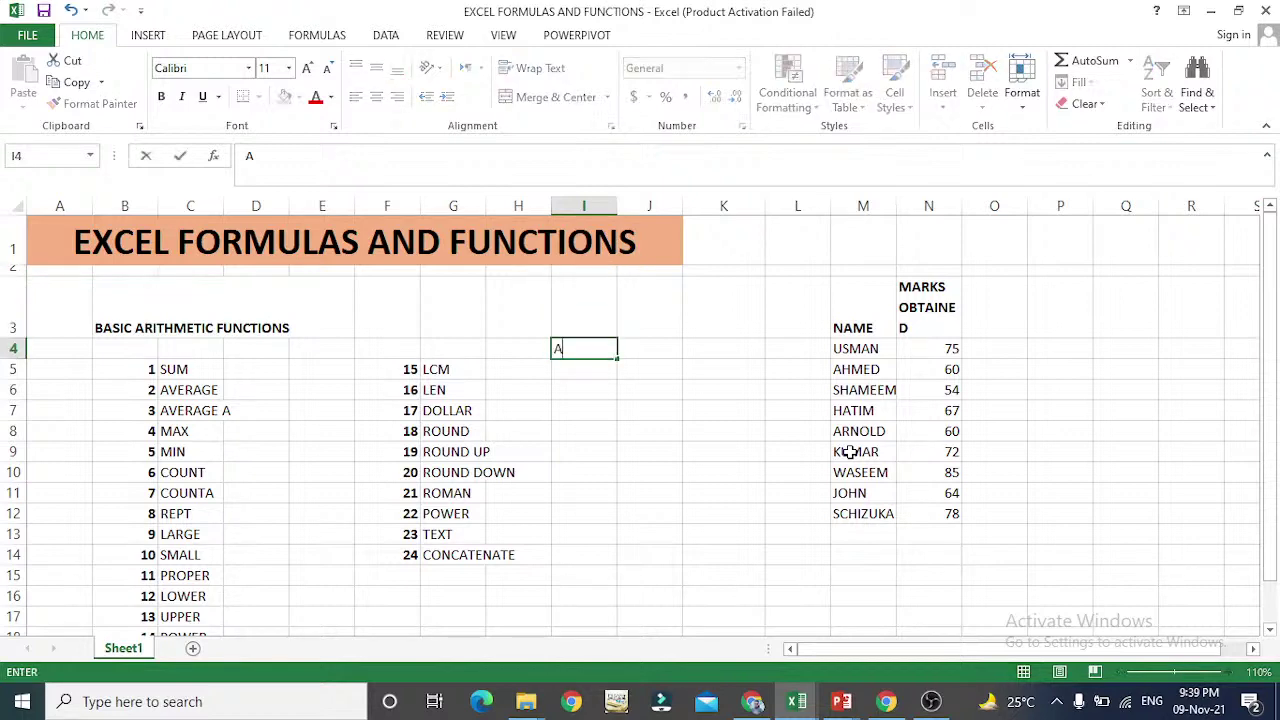
pyautogui.write(' FORMULA IS A ')
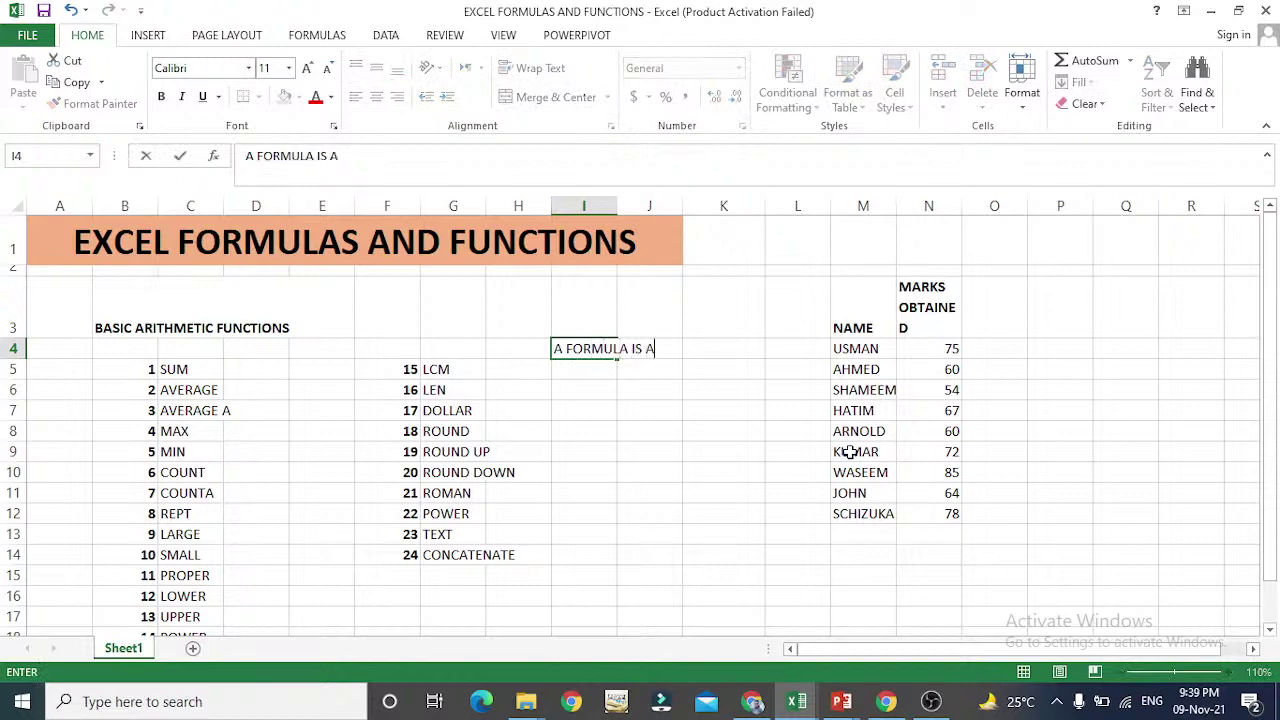
pyautogui.write('USERDEFINED FU')
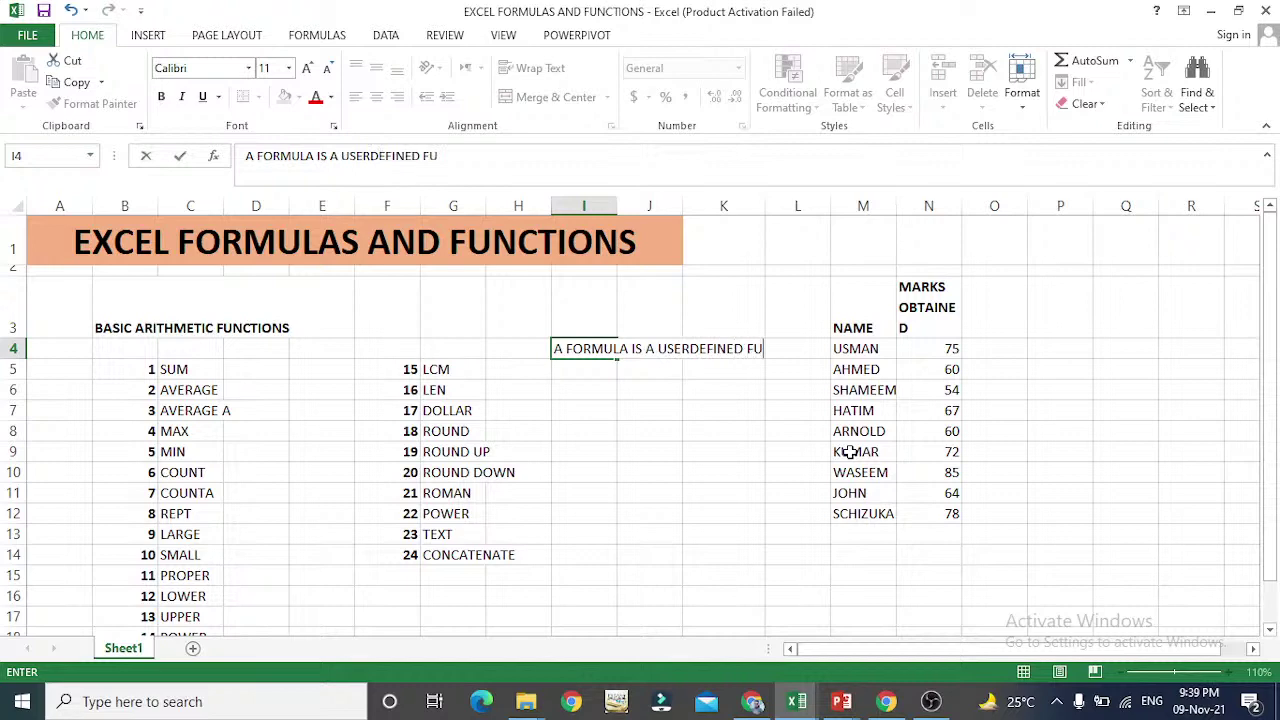
pyautogui.write('NCTION')
pyautogui.press('Return')
pyautogui.press('Return')
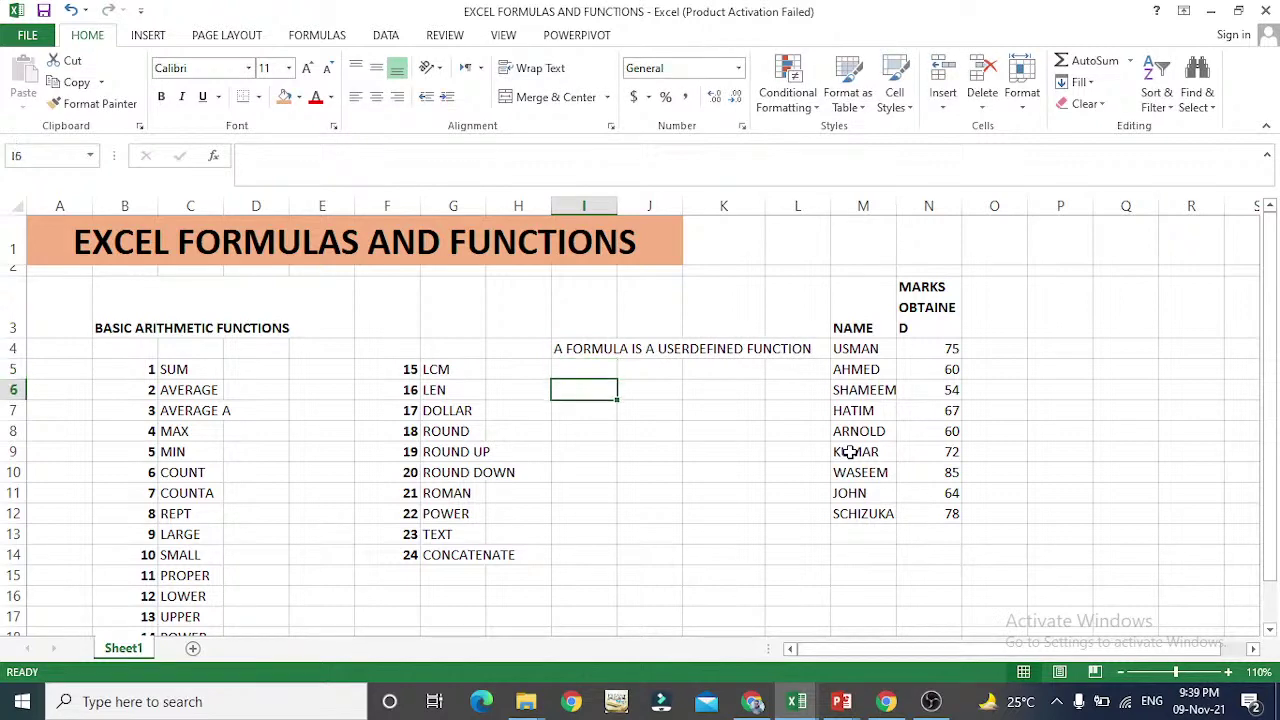
# - Enter the note "A FUNCTION IS A BUILTIN EXCEL FUNCTION" in cell I5, directly below the formula note
pyautogui.press('Up')
pyautogui.press('Up')
pyautogui.press('Down')
pyautogui.press('Down')
pyautogui.press('Up')
pyautogui.press('Up')
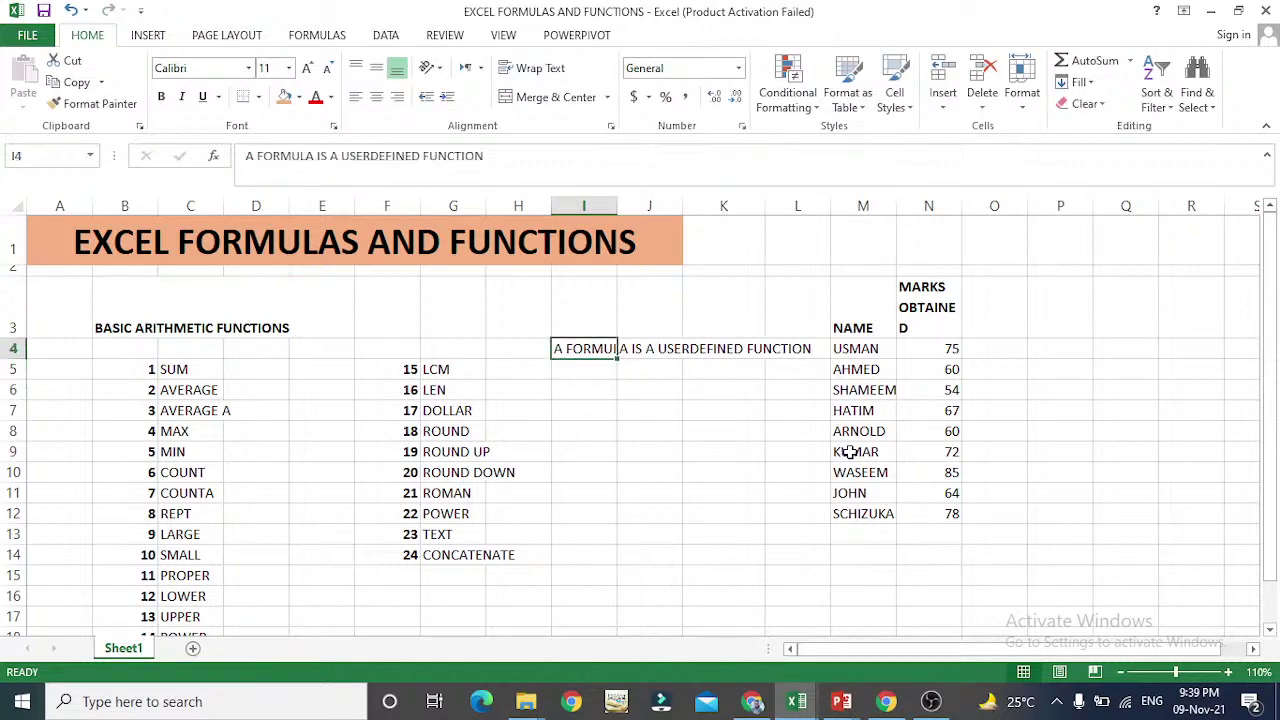
pyautogui.press('Down')
pyautogui.write('A FU')
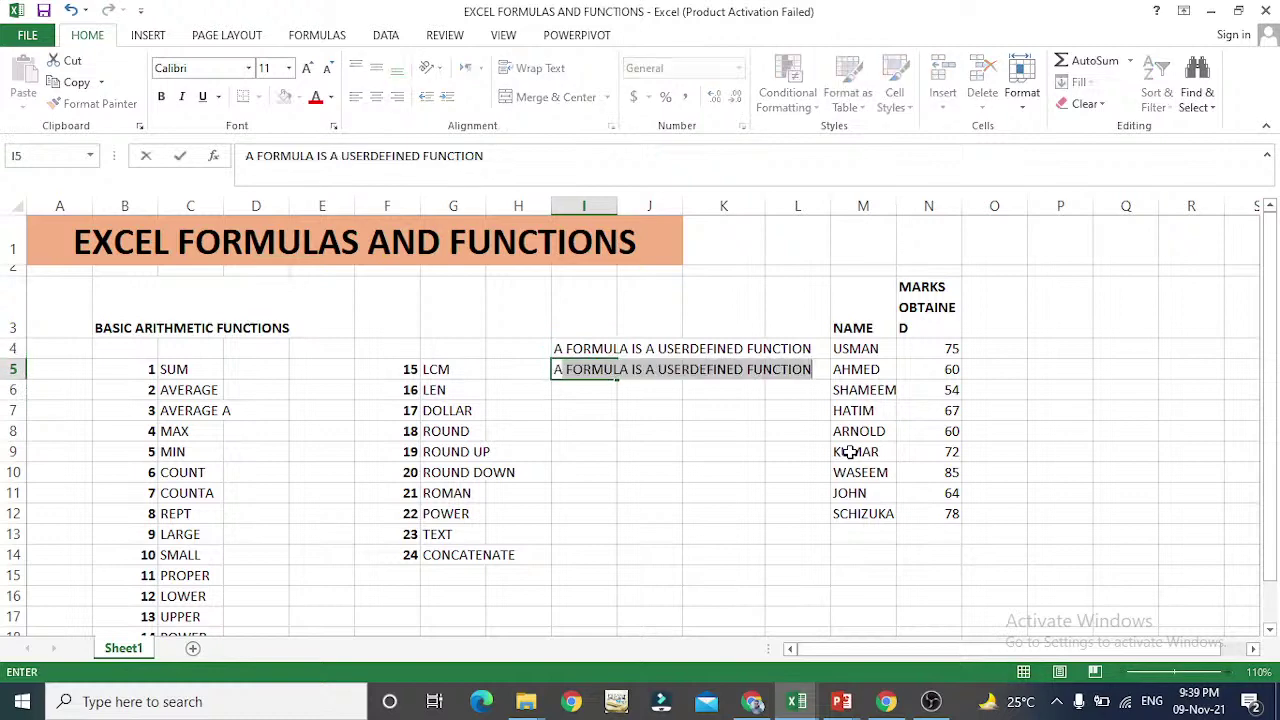
pyautogui.write('NCTION IS ')
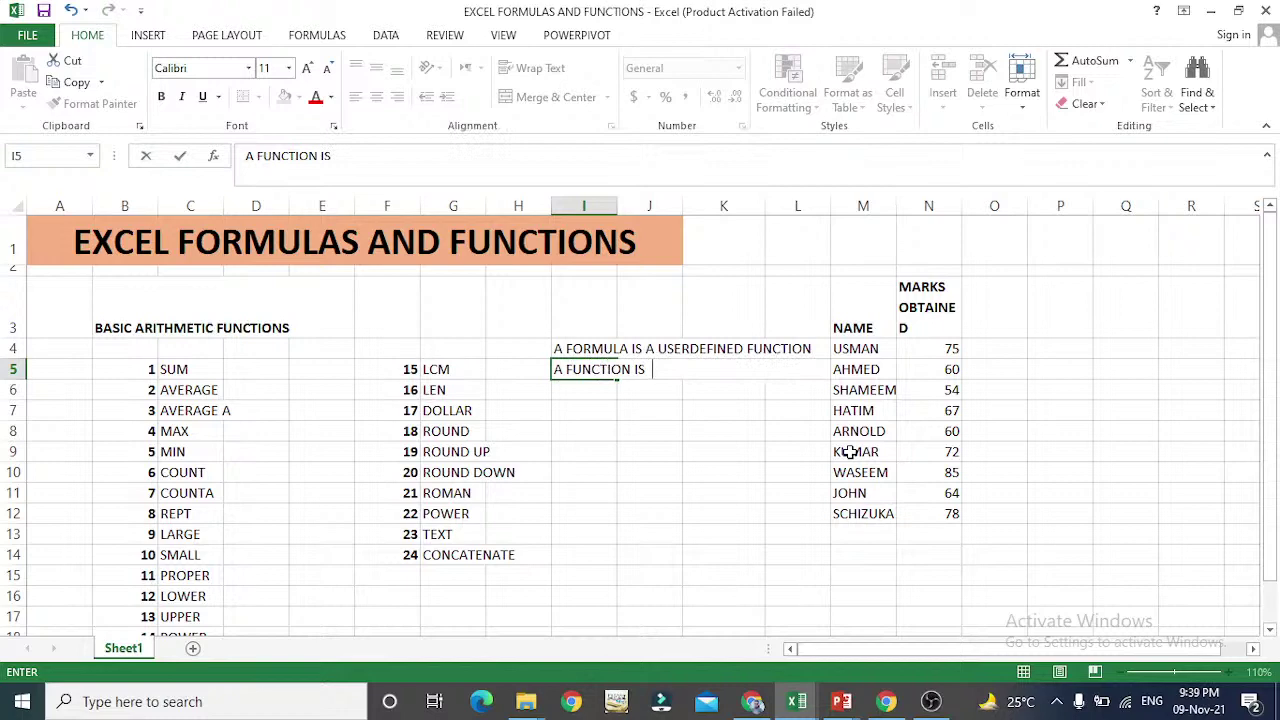
pyautogui.write(' A U')
pyautogui.press('BackSpace')
pyautogui.write('BUILTIN')
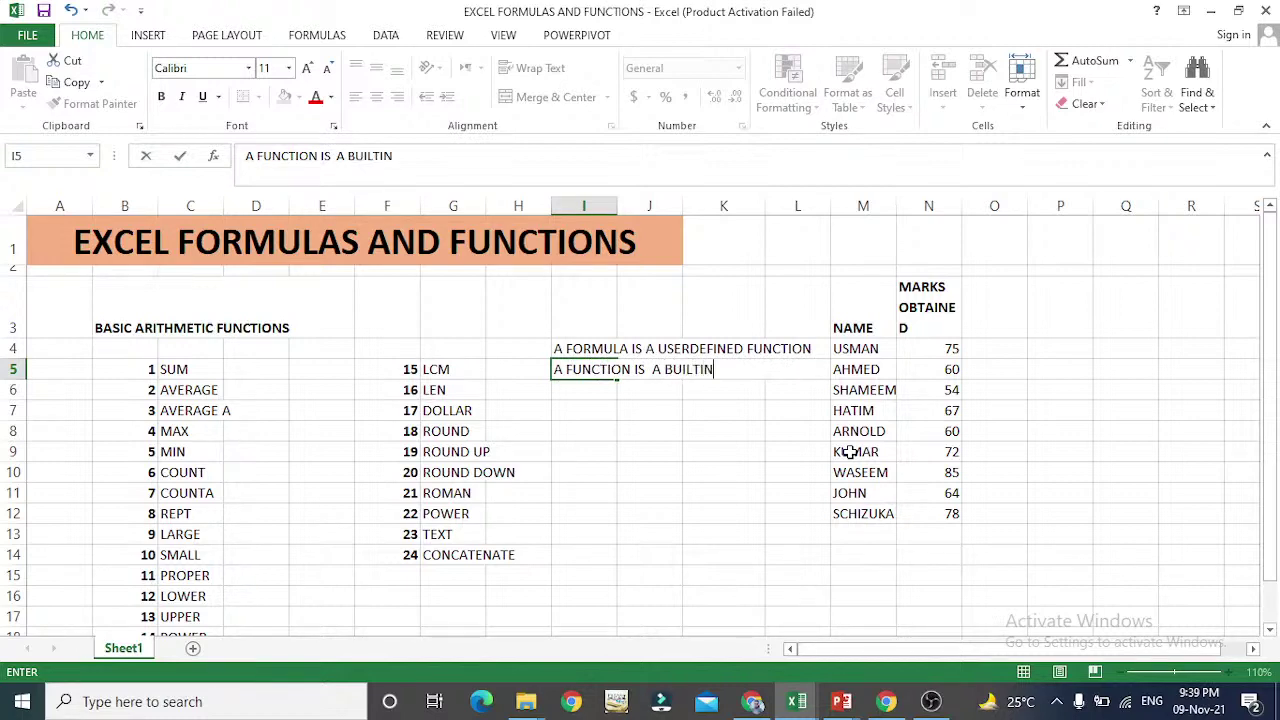
pyautogui.write(' EXCEL FUNCTION')
pyautogui.press('Return')
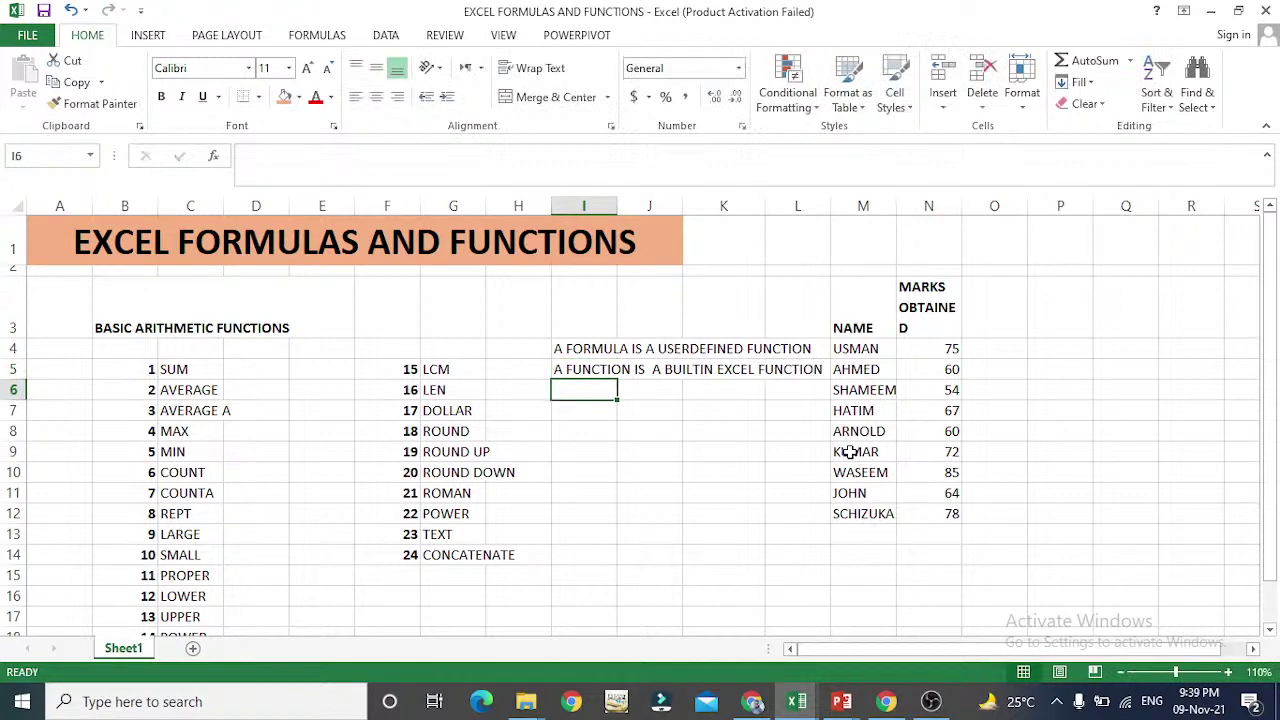
pyautogui.press('Up')
pyautogui.press('Up')
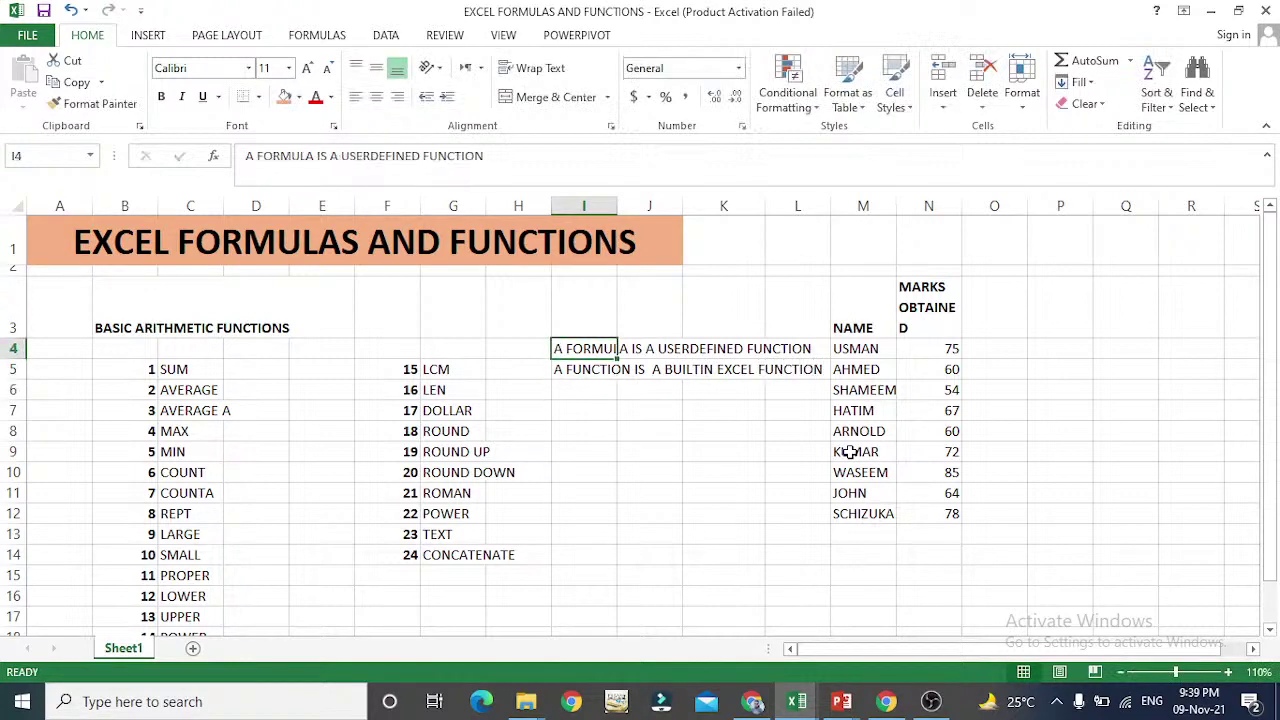
pyautogui.press('Delete')
pyautogui.press('Down')
pyautogui.hotkey('ctrl', 'z')
# - Compare the formula definition in I4 with the function definition in I5
pyautogui.press('Down')
pyautogui.press('Down')
pyautogui.press('Down')
pyautogui.press('Down')
pyautogui.press('Up')
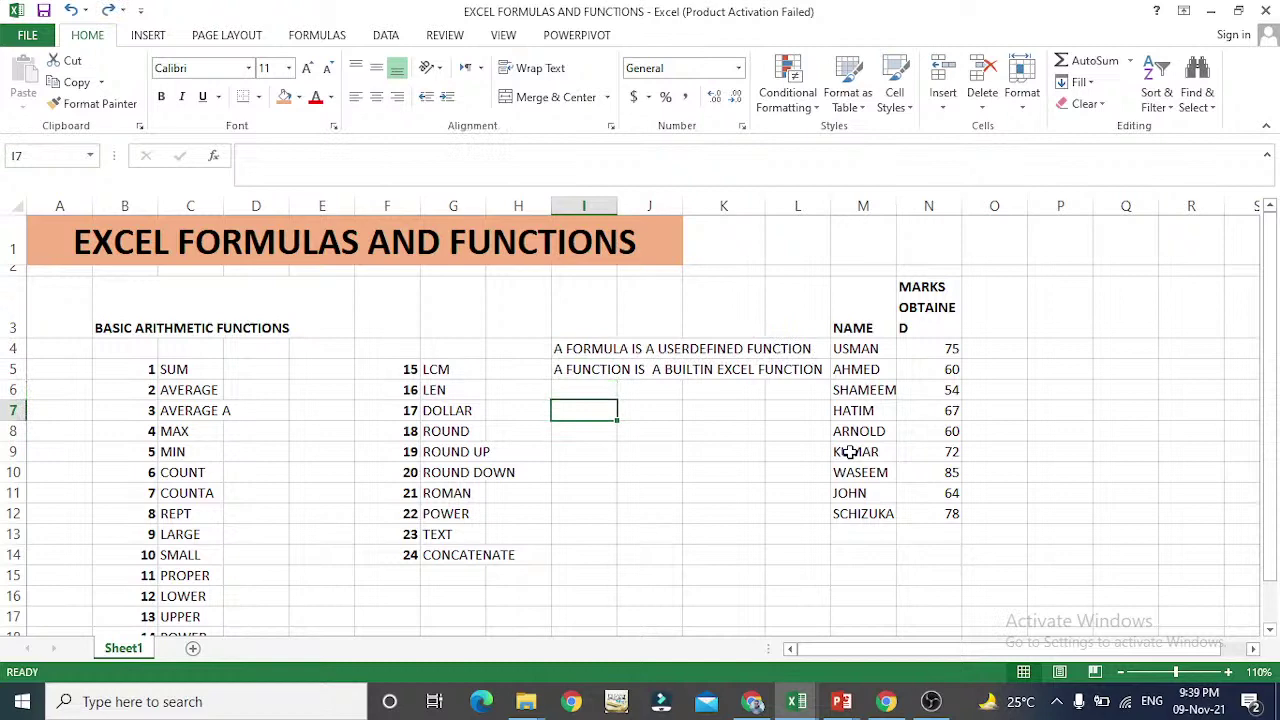
pyautogui.press('Down')
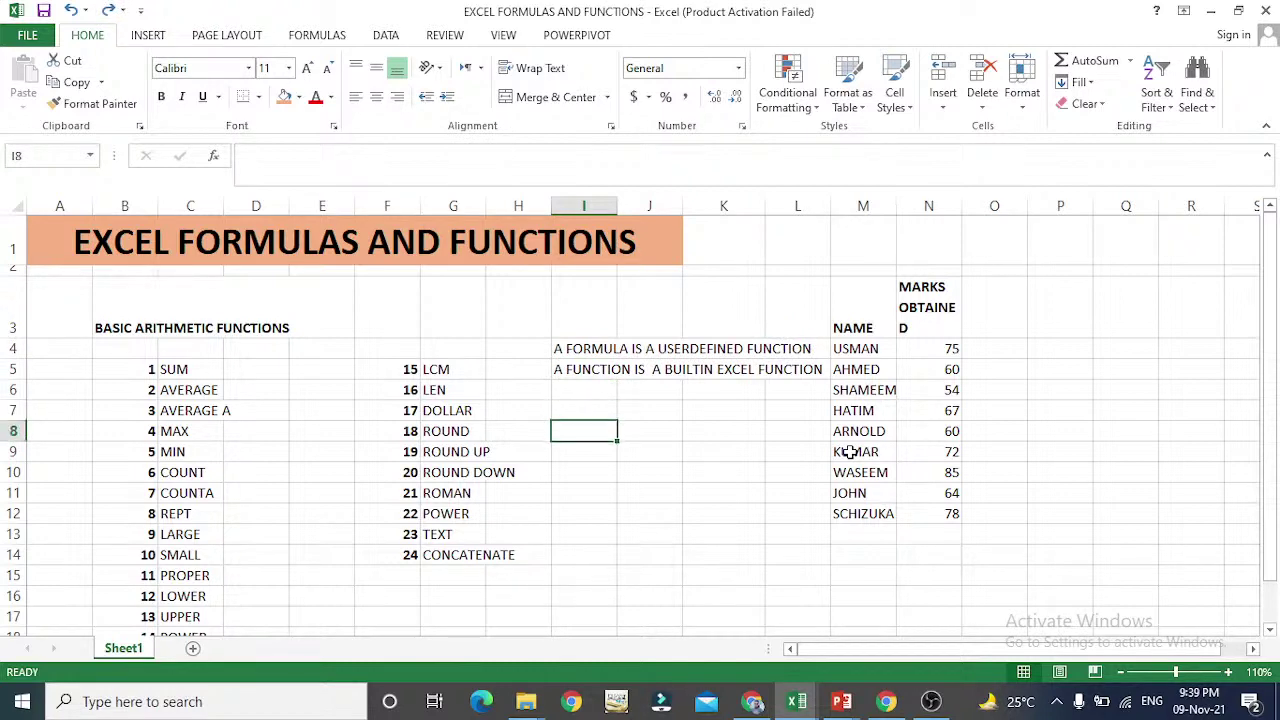
pyautogui.press('Up')
pyautogui.press('Up')
pyautogui.press('Up')
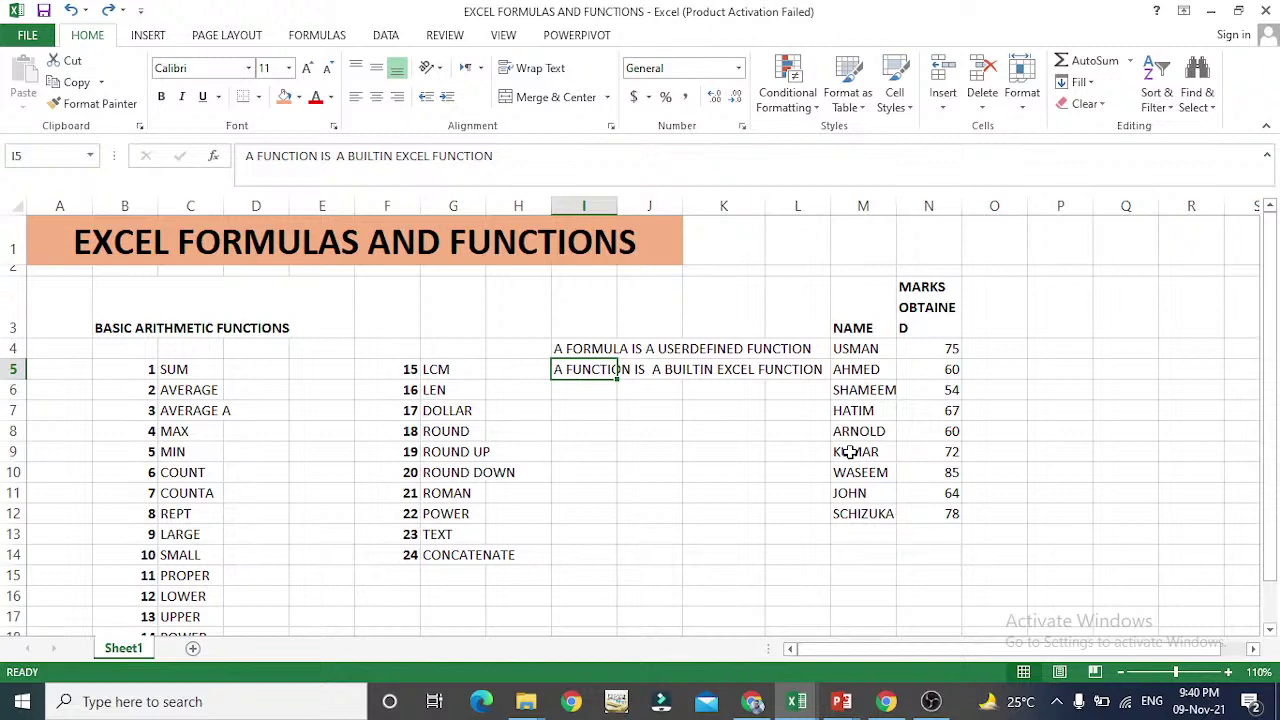
pyautogui.press('Down')
pyautogui.press('Down')
pyautogui.press('Down')
pyautogui.press('Down')
pyautogui.press('Down')
pyautogui.press('Down')
pyautogui.press('Down')
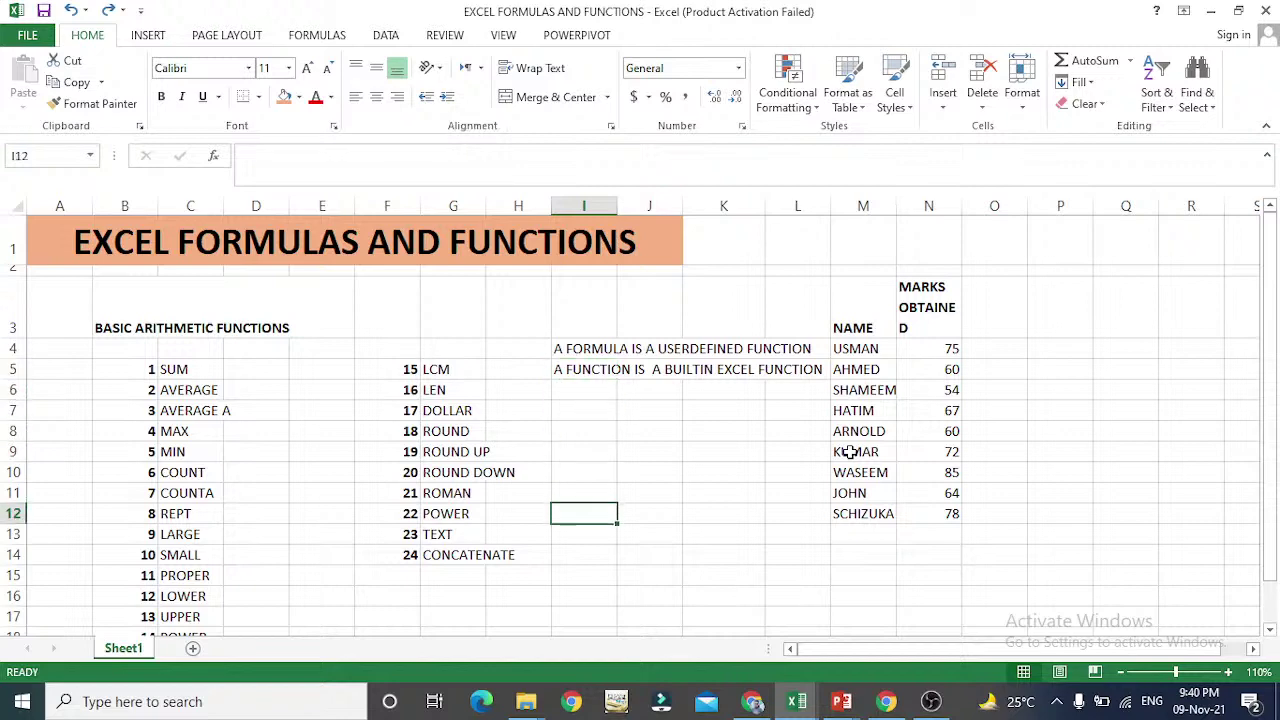
pyautogui.press('Up')
pyautogui.press('Up')
pyautogui.press('Up')
pyautogui.press('Up')
pyautogui.press('Up')
pyautogui.press('Up')
pyautogui.press('Up')
pyautogui.press('Up')
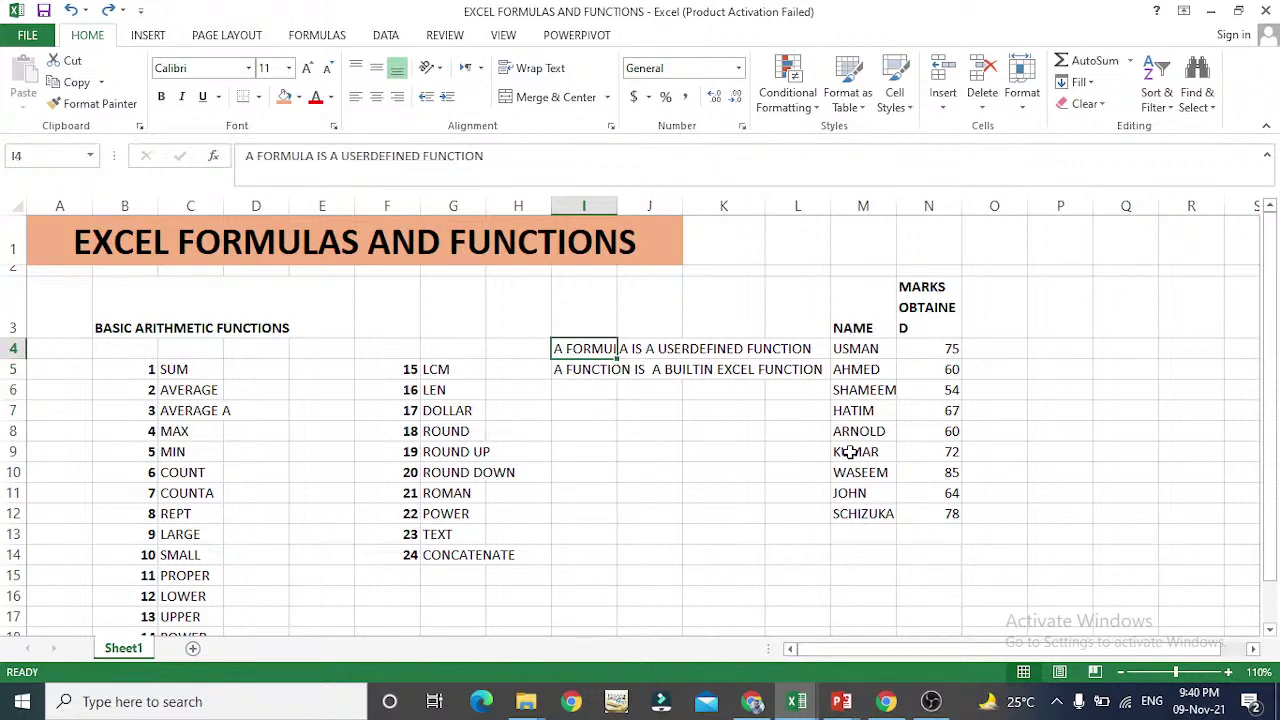
pyautogui.press('Down')
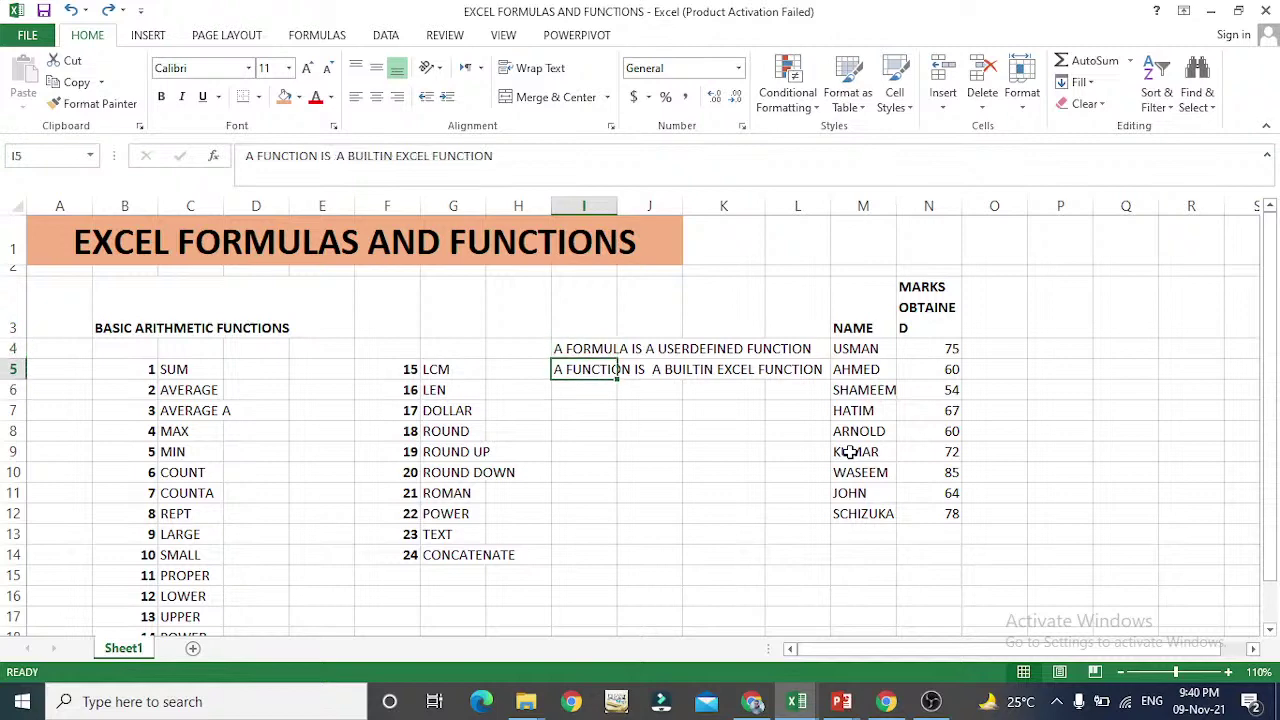
pyautogui.press('Up')
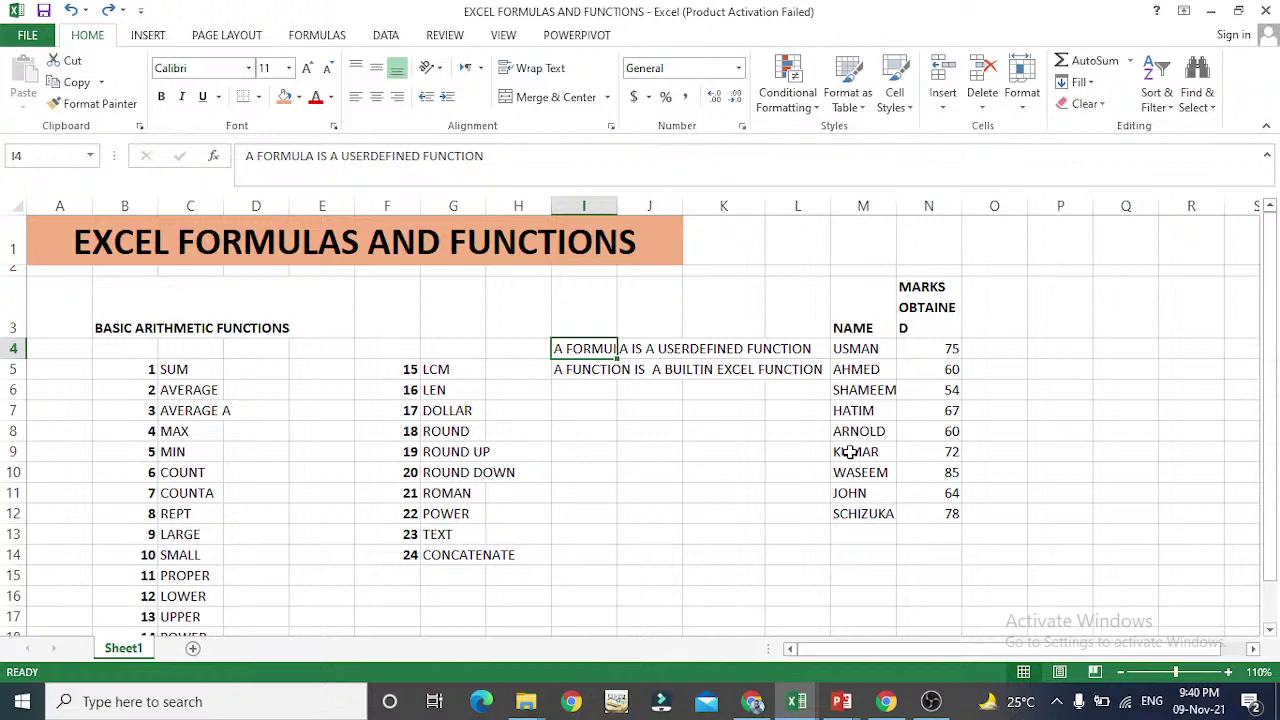
pyautogui.press('Down')
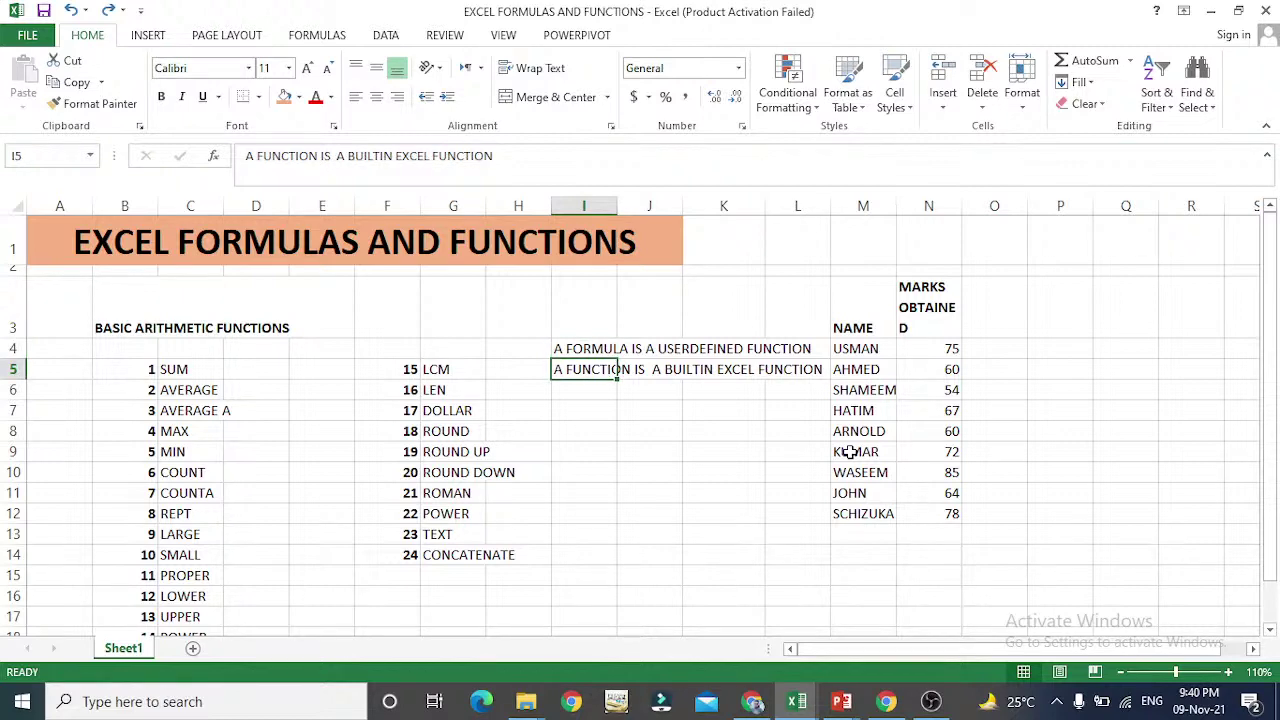
# - Clear the formula and function notes from cells I4:I5
pyautogui.press('Up')
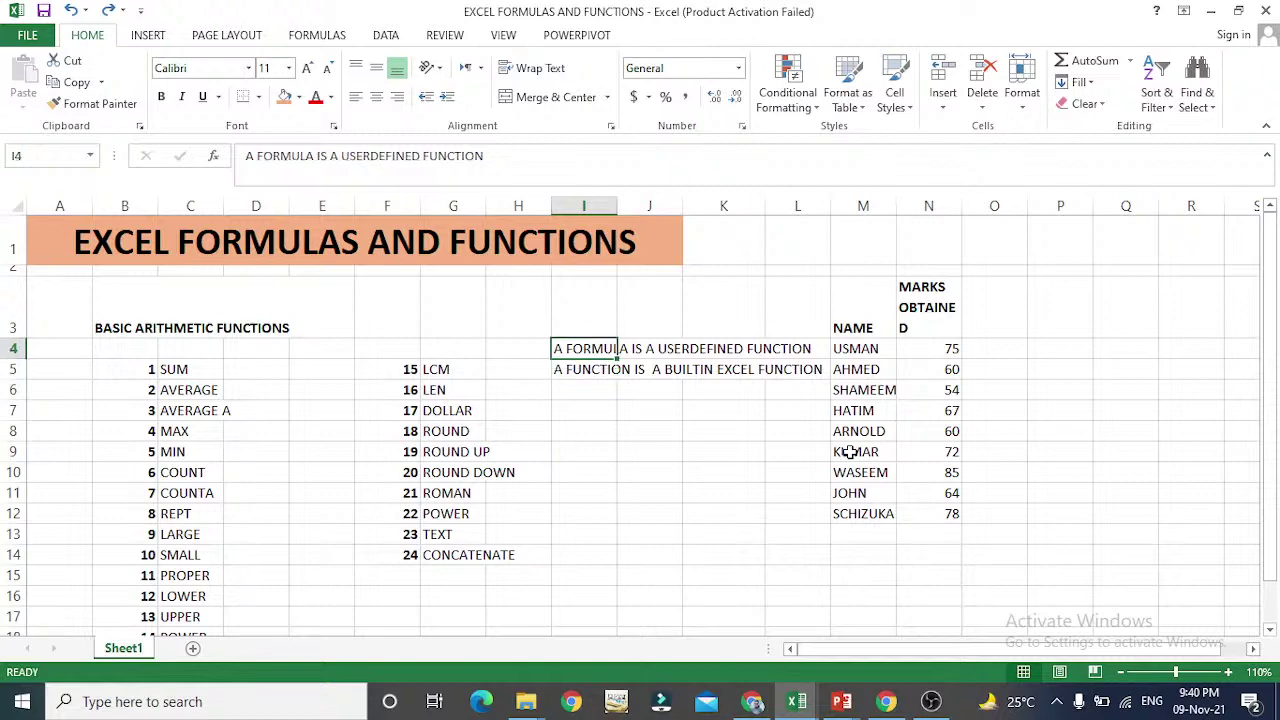
pyautogui.hotkey('shift', 'Down')
pyautogui.press('Delete')
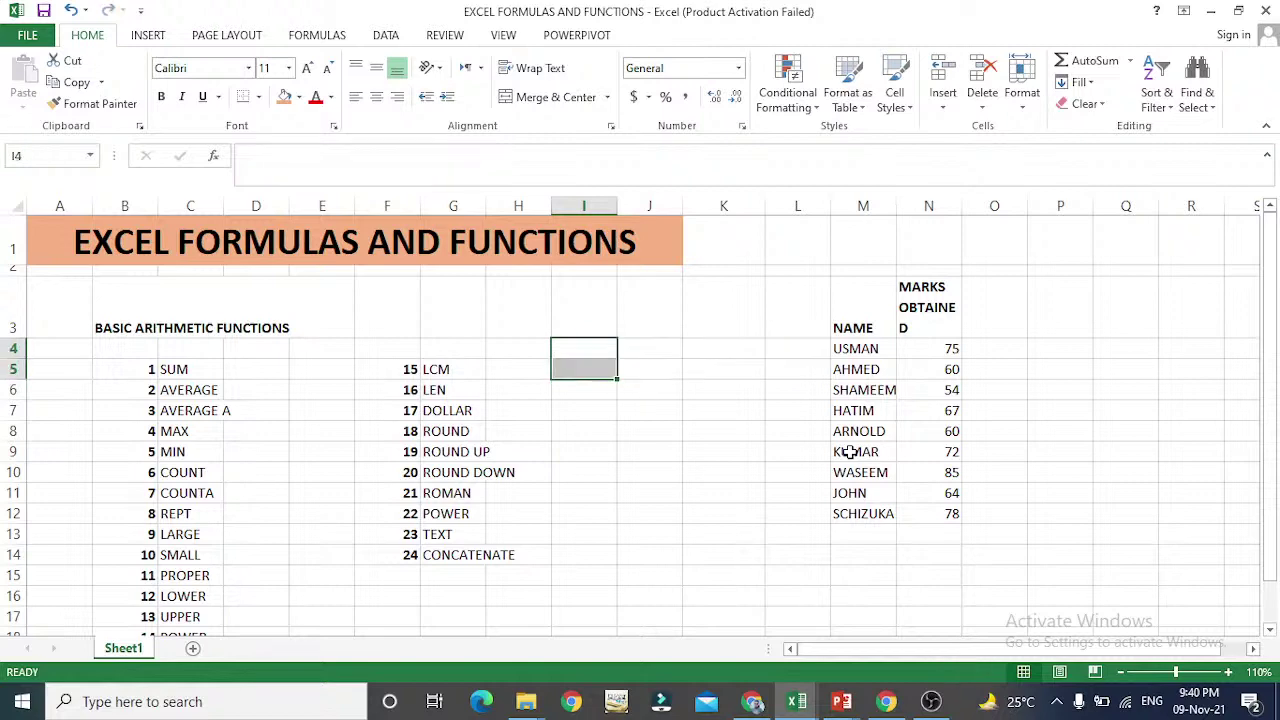
pyautogui.press('Left')
pyautogui.press('Left')
pyautogui.press('Right')
pyautogui.press('Right')
pyautogui.press('Down')
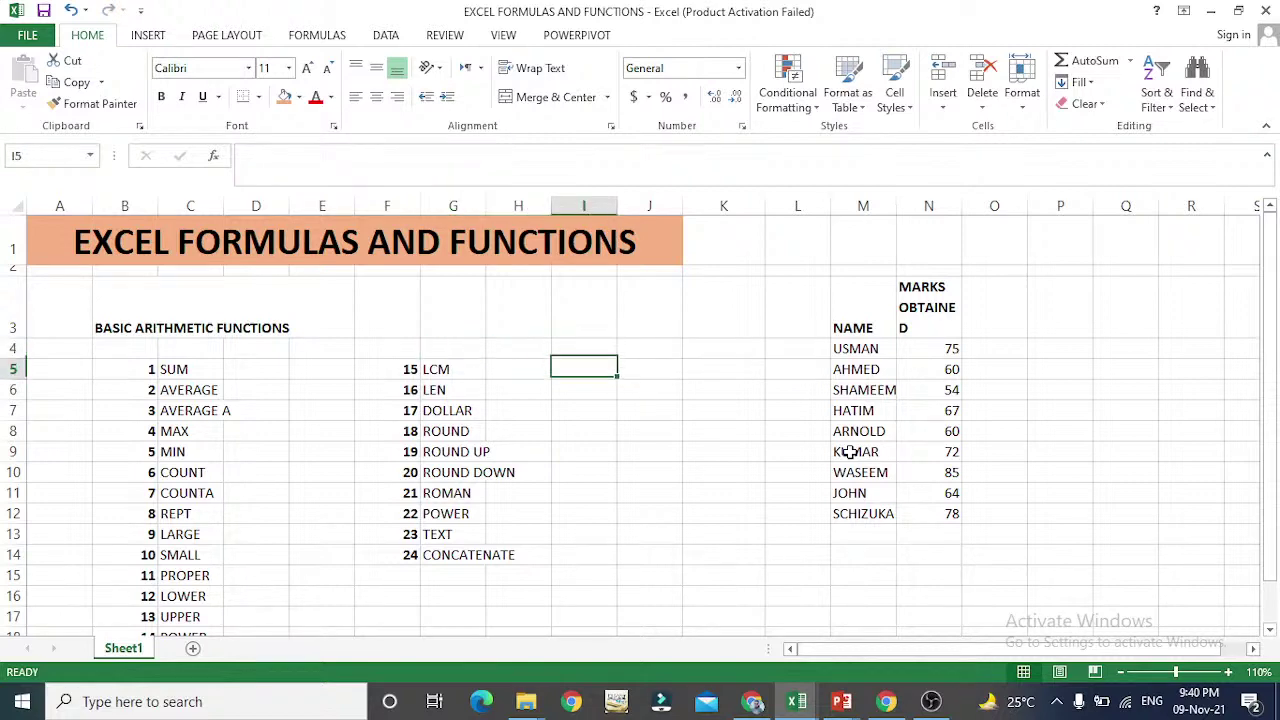
pyautogui.press('Down')
pyautogui.press('Up')
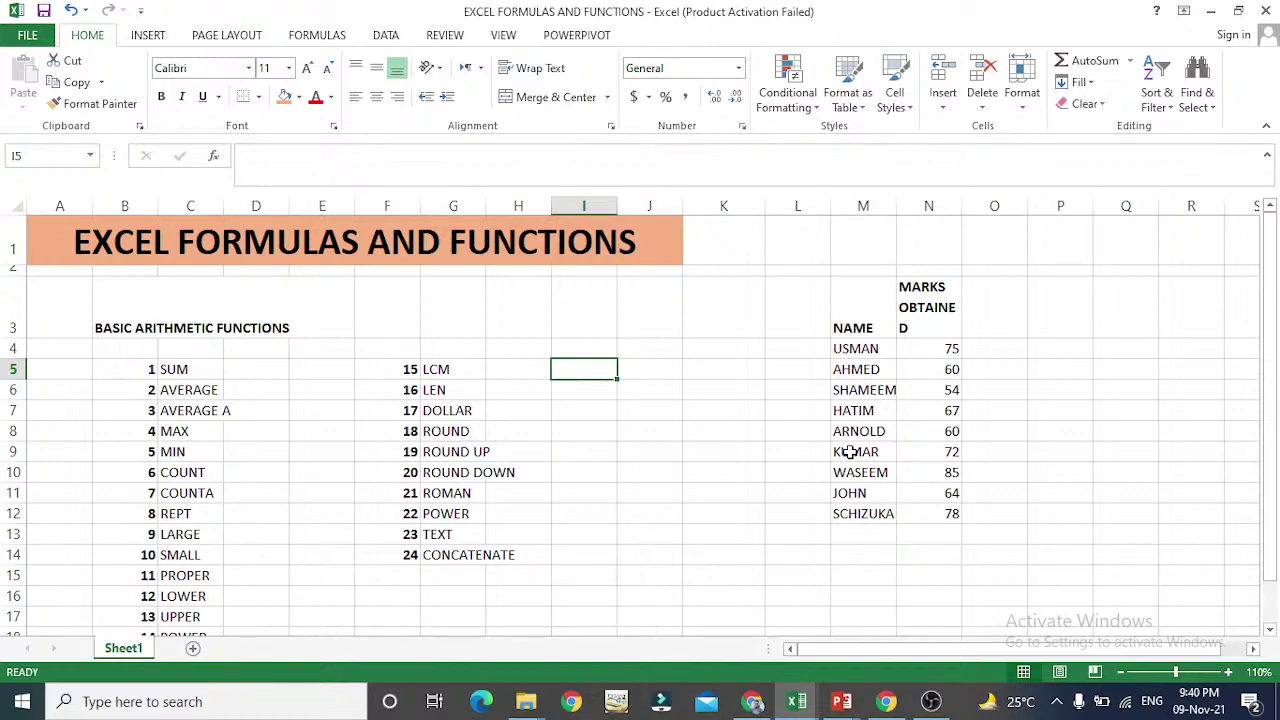
# - Look across row 5 from the SUM entry through the function lists to the NAME and MARKS OBTAINED table
pyautogui.press('Left')
pyautogui.press('Left')
pyautogui.press('Left')
pyautogui.press('Left')
pyautogui.press('Left')
pyautogui.press('Left')
pyautogui.press('Left')
pyautogui.press('Right')
pyautogui.press('Right')
pyautogui.press('Right')
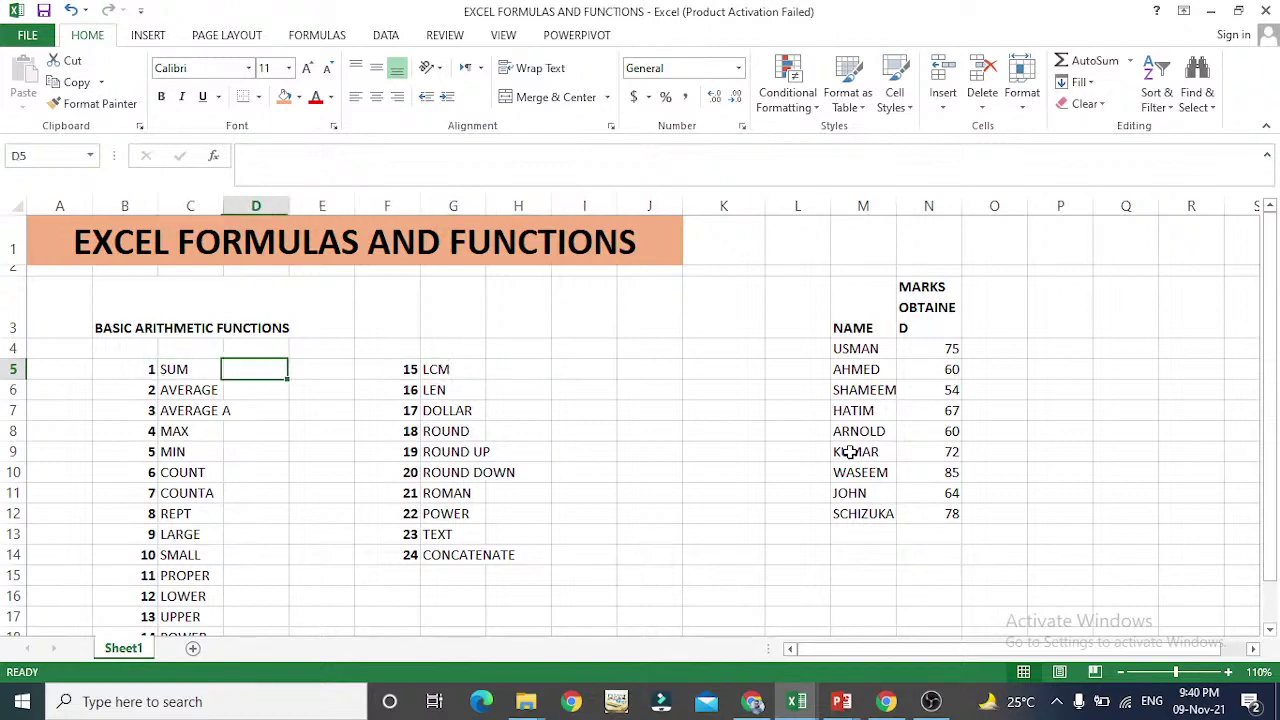
pyautogui.press('Right')
pyautogui.press('Right')
pyautogui.press('Right')
pyautogui.press('Right')
pyautogui.press('Right')
pyautogui.press('Right')
pyautogui.press('Right')
pyautogui.press('Right')
pyautogui.press('Right')
pyautogui.press('Right')
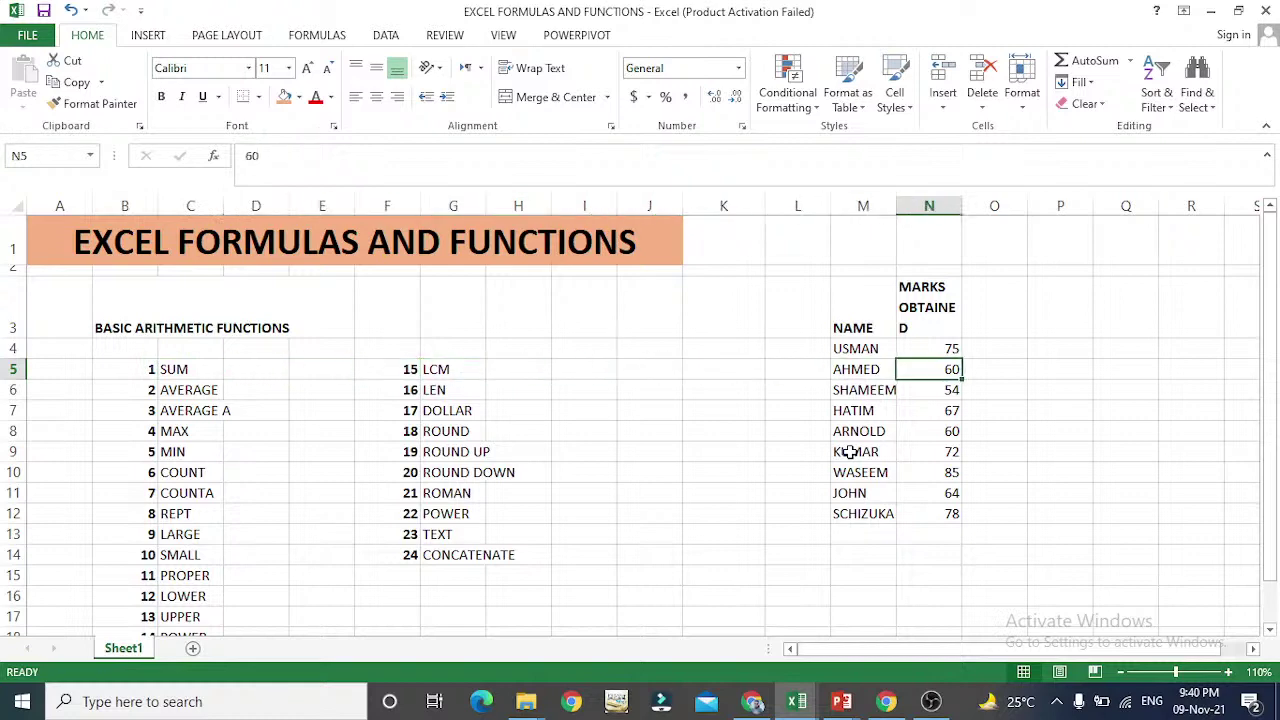
pyautogui.press('Up')
pyautogui.press('Left')
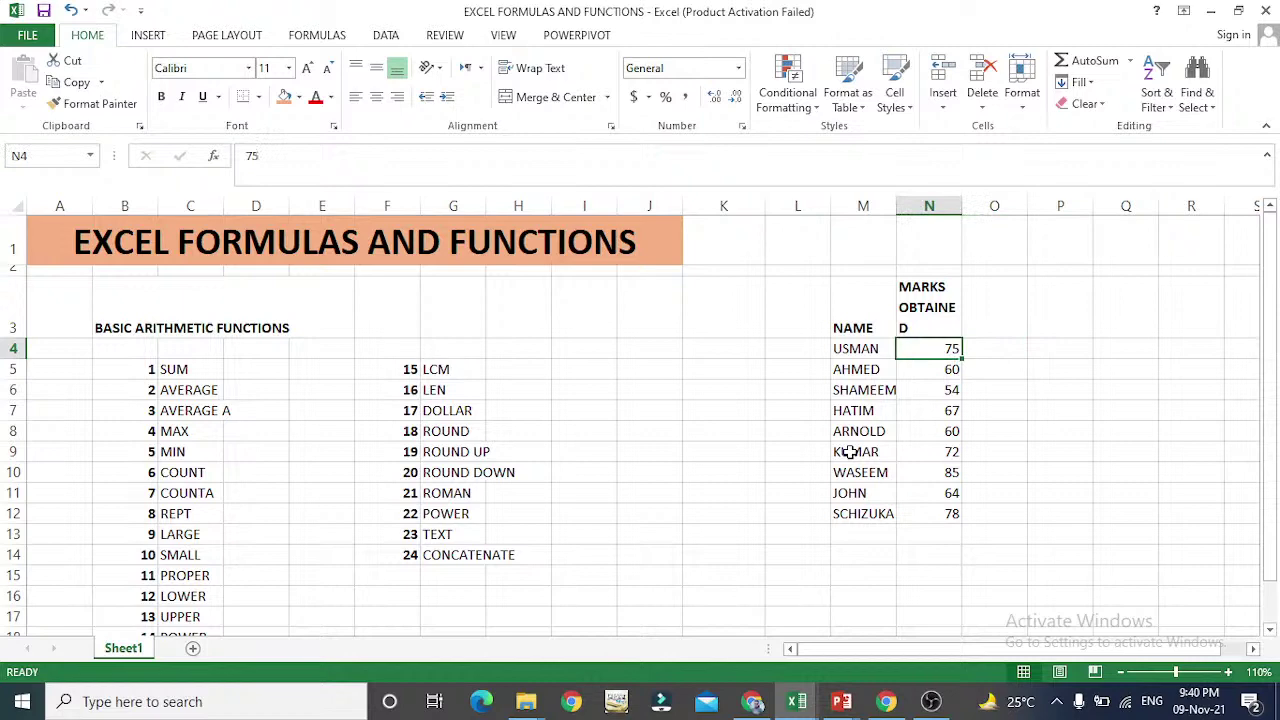
pyautogui.press('Right')
pyautogui.press('Left')
pyautogui.press('Right')
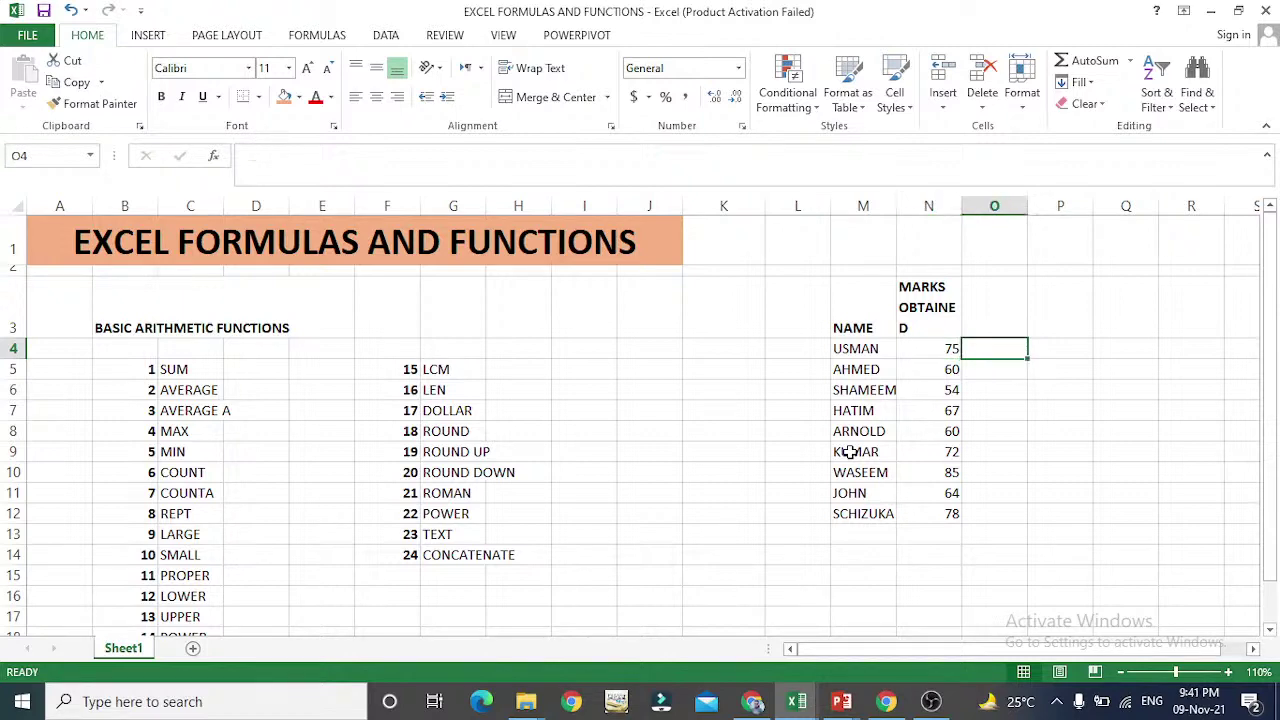
# - Enter the value 75 in cells O4, O5 and O6 beside the obtained marks
pyautogui.press('Left')
pyautogui.press('Right')
pyautogui.write('=')
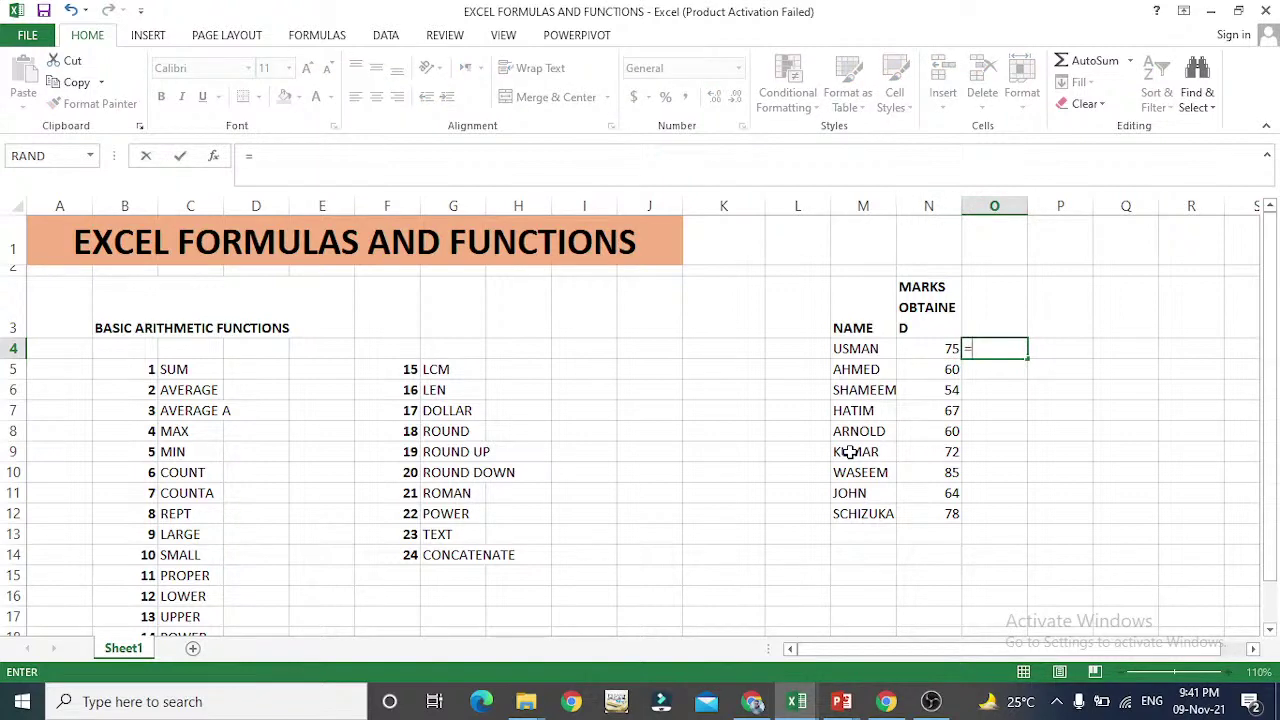
pyautogui.press('Escape')
pyautogui.write('75')
pyautogui.press('Return')
pyautogui.write('75')
pyautogui.press('Return')
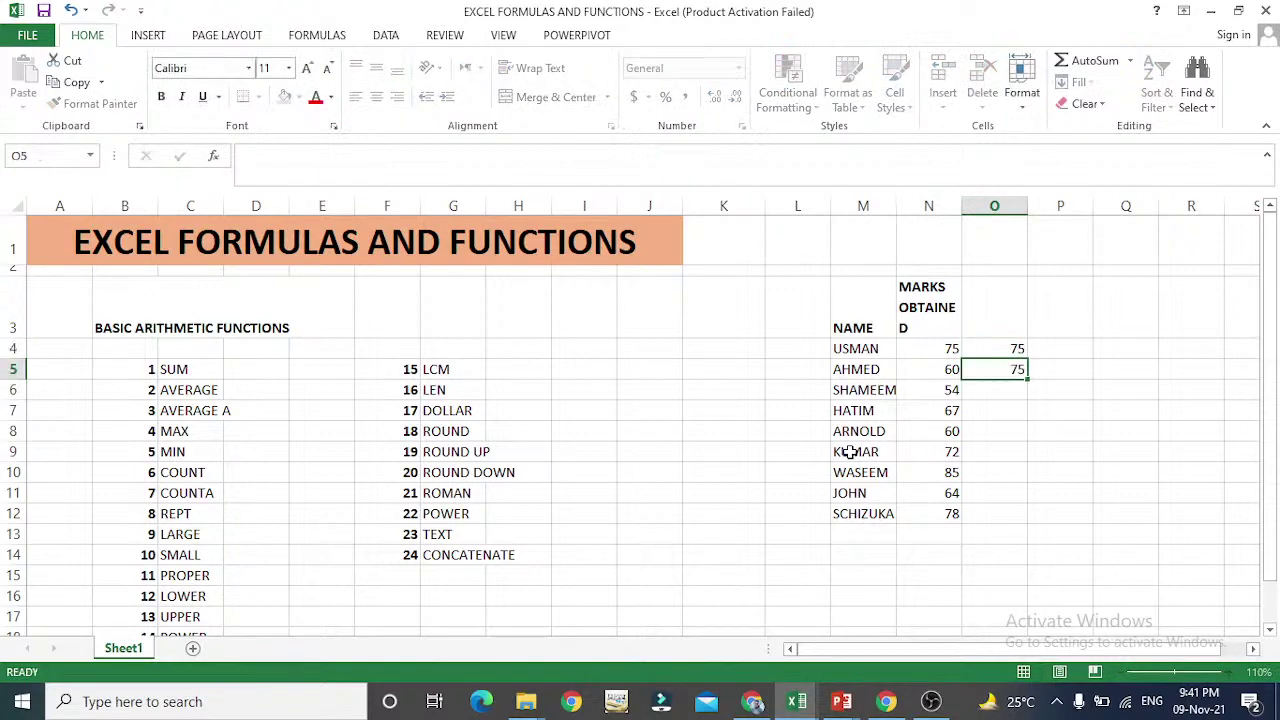
pyautogui.write('75')
pyautogui.press('Return')
# - Clear the manually entered values from O4:O6 beside the marks table
pyautogui.press('Up')
pyautogui.press('Up')
pyautogui.press('Up')
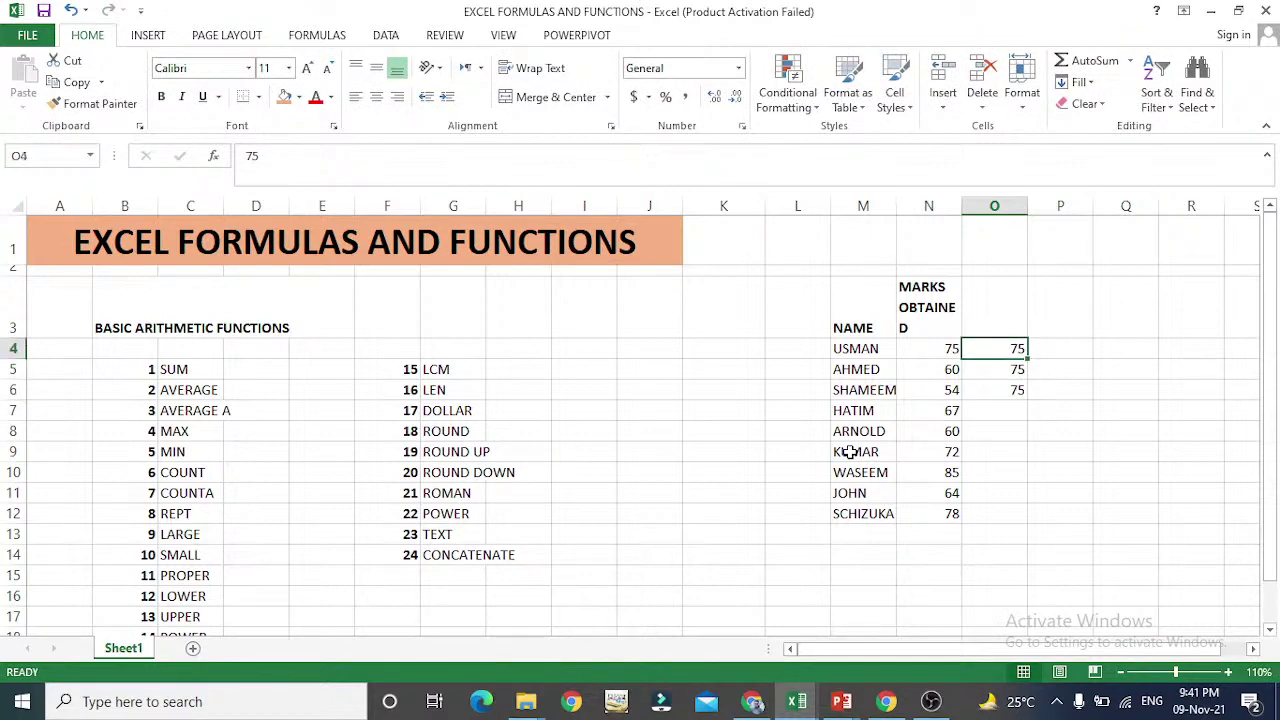
pyautogui.hotkey('shift', 'Down')
pyautogui.press('Delete')
pyautogui.press('Down')
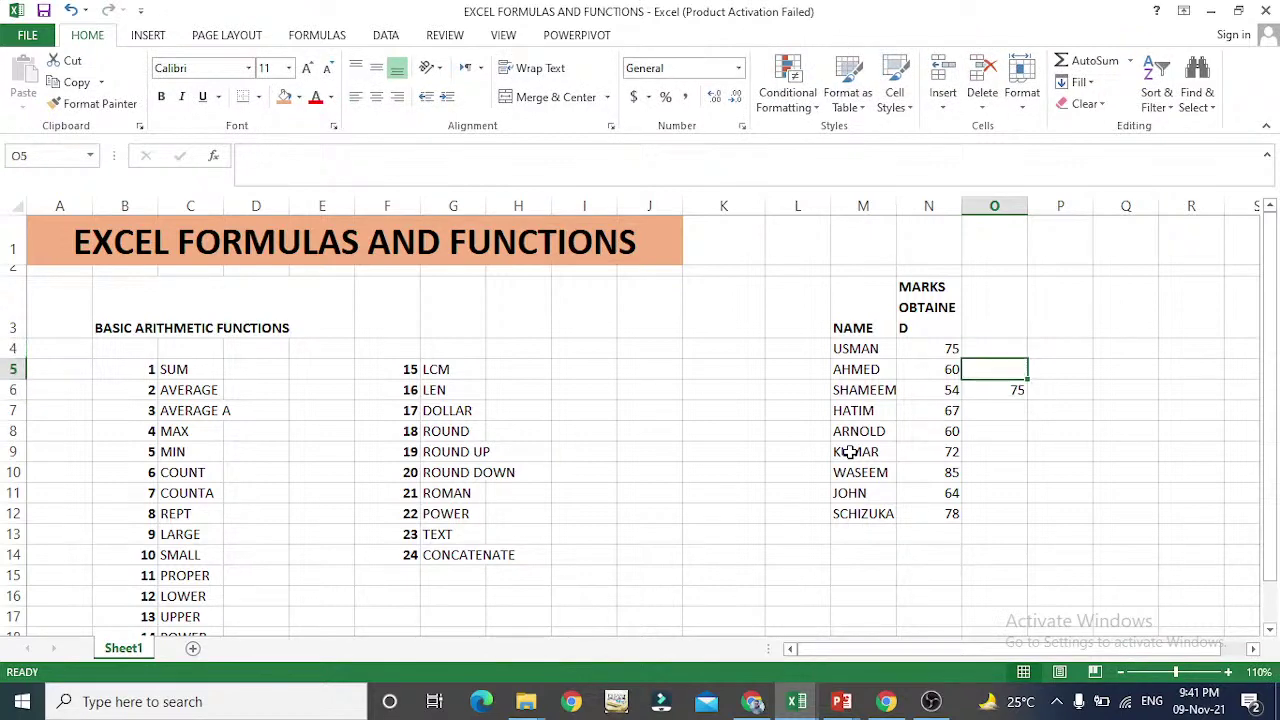
pyautogui.press('Down')
pyautogui.press('Delete')
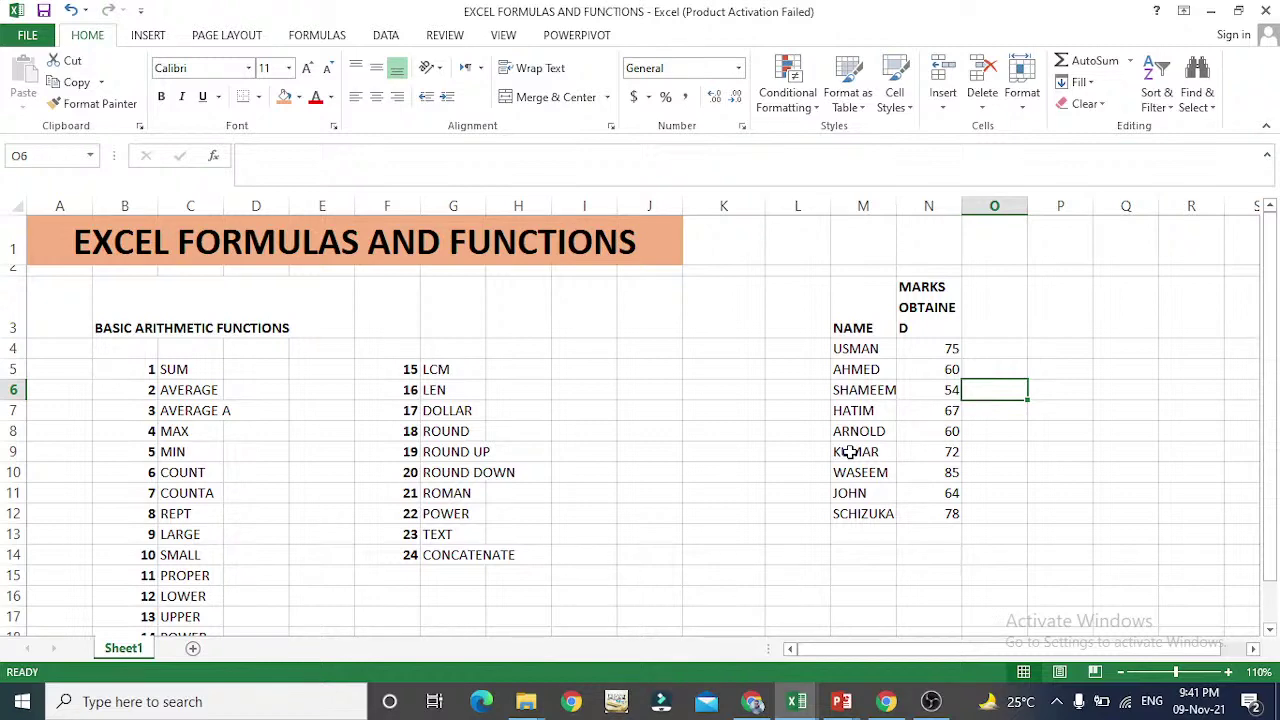
pyautogui.press('Left')
pyautogui.press('Left')
pyautogui.press('Left')
pyautogui.press('Left')
pyautogui.press('Left')
pyautogui.press('Up')
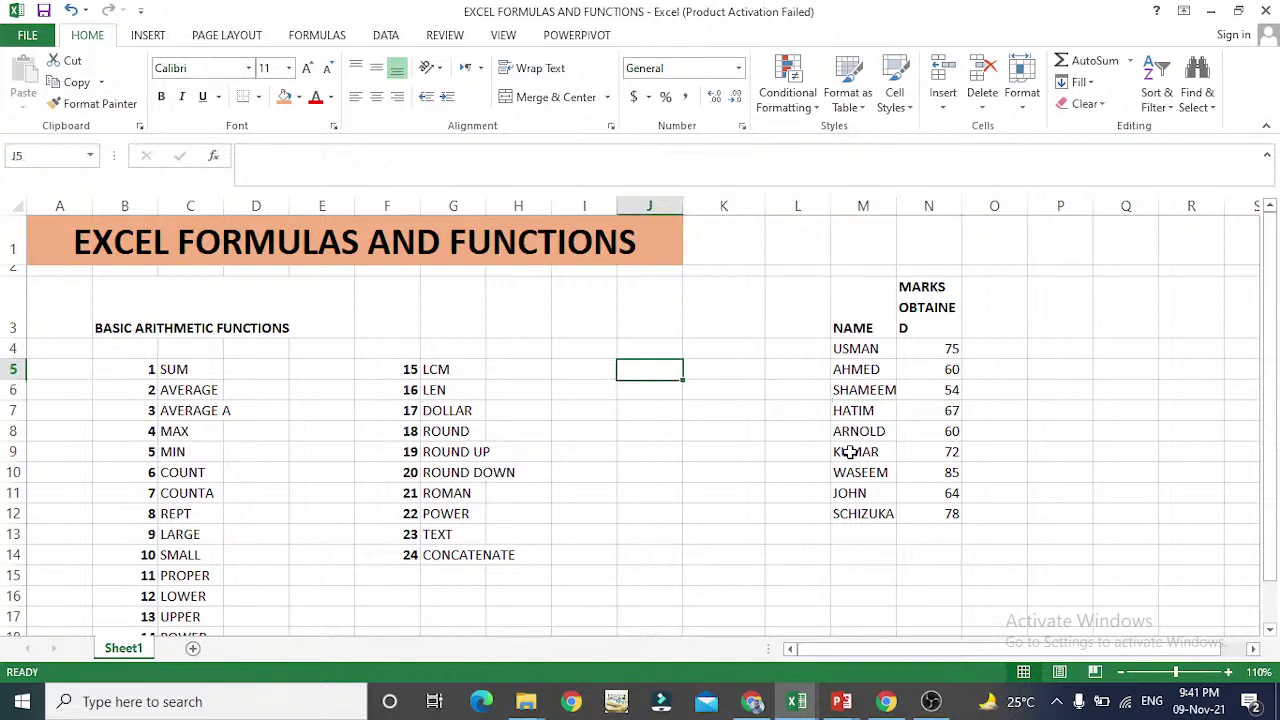
pyautogui.press('Up')
pyautogui.press('Up')
pyautogui.press('Up')
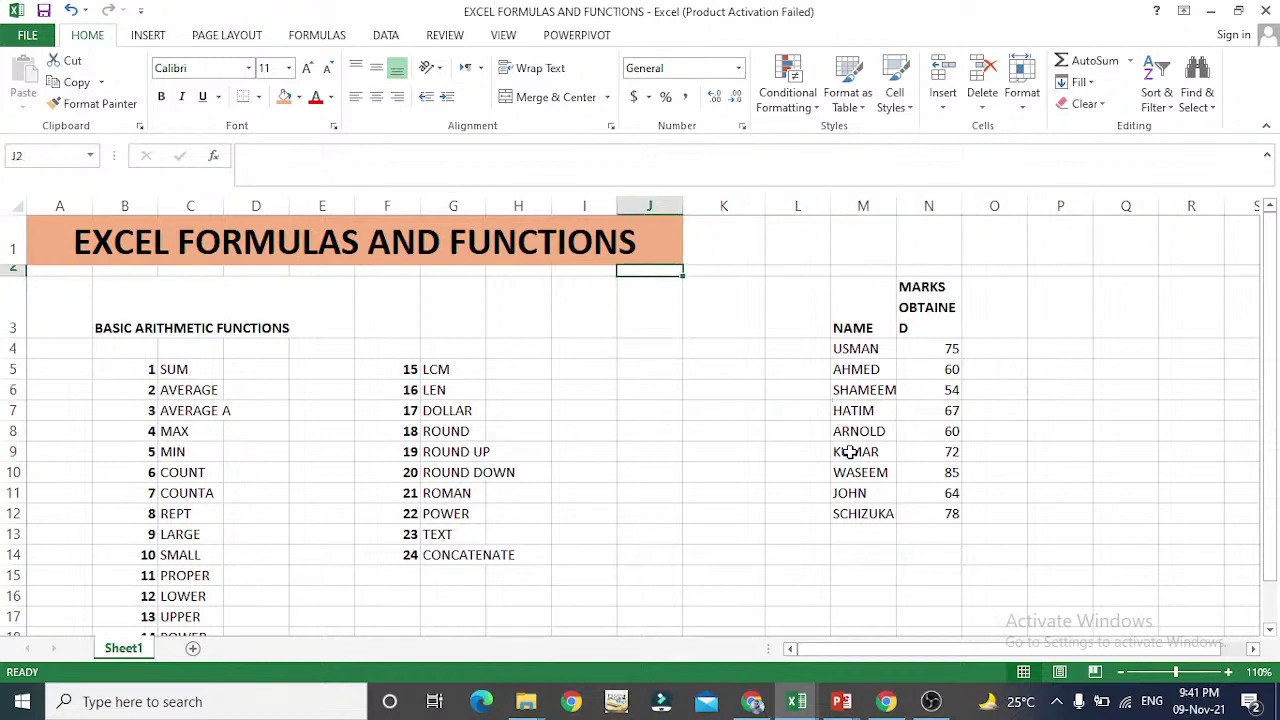
pyautogui.press('Down')
pyautogui.press('Down')
pyautogui.press('Down')
pyautogui.press('Down')
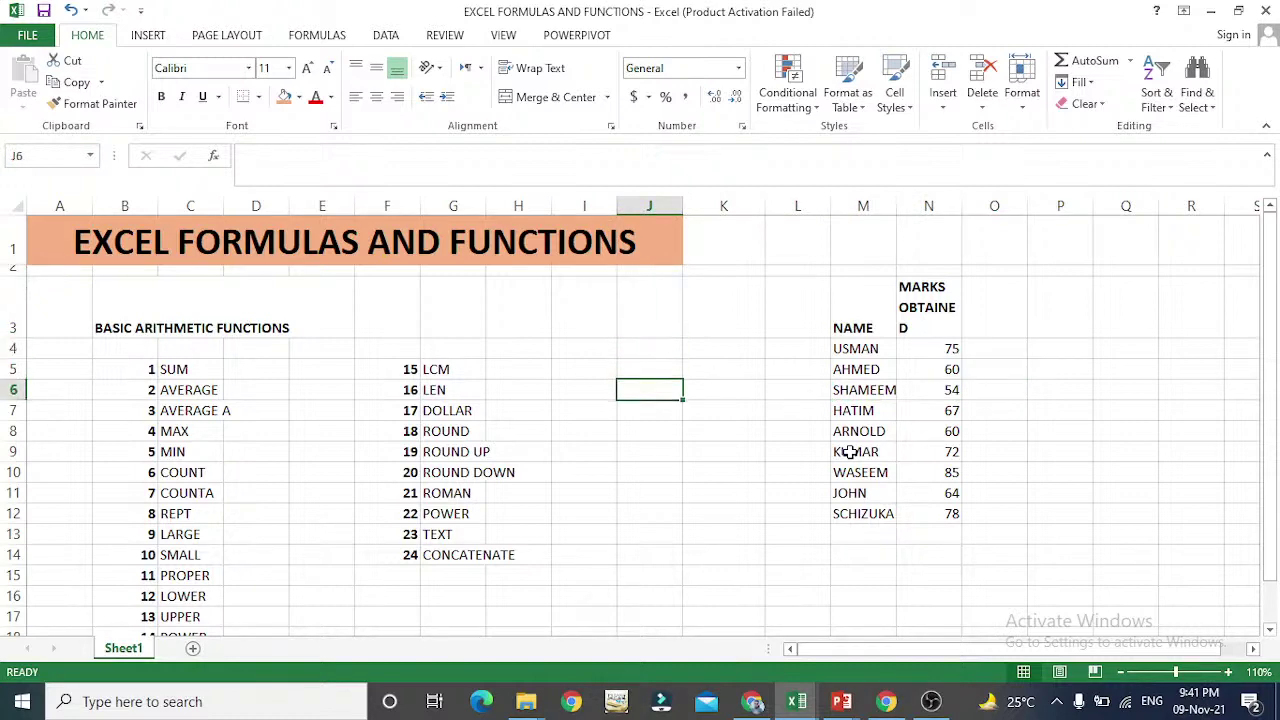
# - Look through the first numbered function list from AVERAGE down to POWER and back up to the BASIC ARITHMETIC FUNCTIONS heading
pyautogui.press('Left')
pyautogui.press('Left')
pyautogui.press('Left')
pyautogui.press('Left')
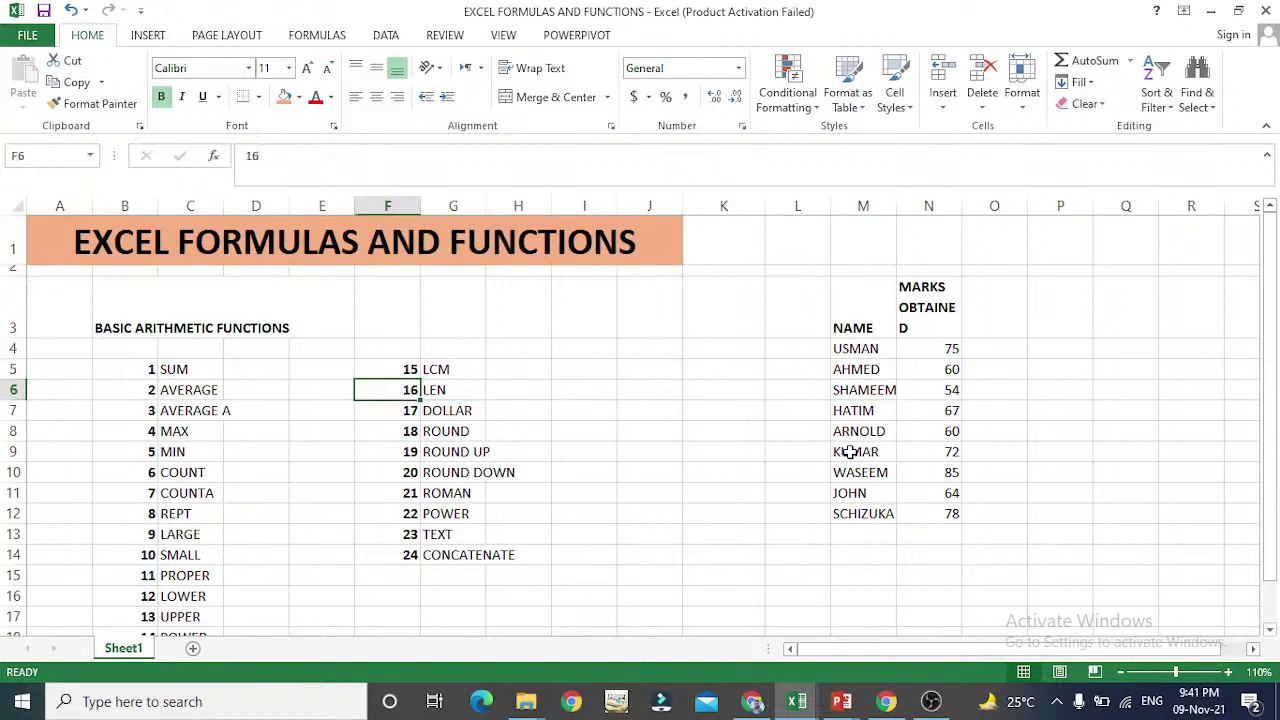
pyautogui.press('Left')
pyautogui.press('Left')
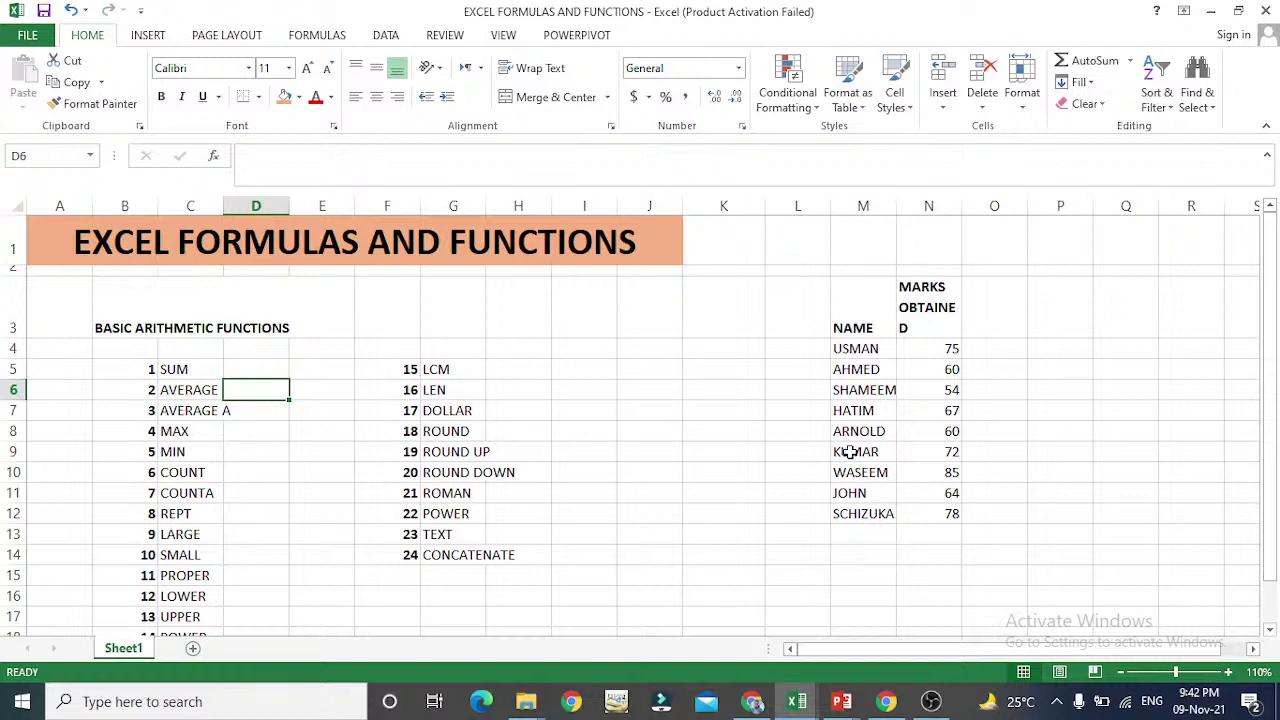
pyautogui.press('Down')
pyautogui.press('Down')
pyautogui.press('Down')
pyautogui.press('Down')
pyautogui.press('Down')
pyautogui.press('Down')
pyautogui.press('Down')
pyautogui.press('Down')
pyautogui.press('Down')
pyautogui.press('Down')
pyautogui.press('Down')
pyautogui.press('Down')
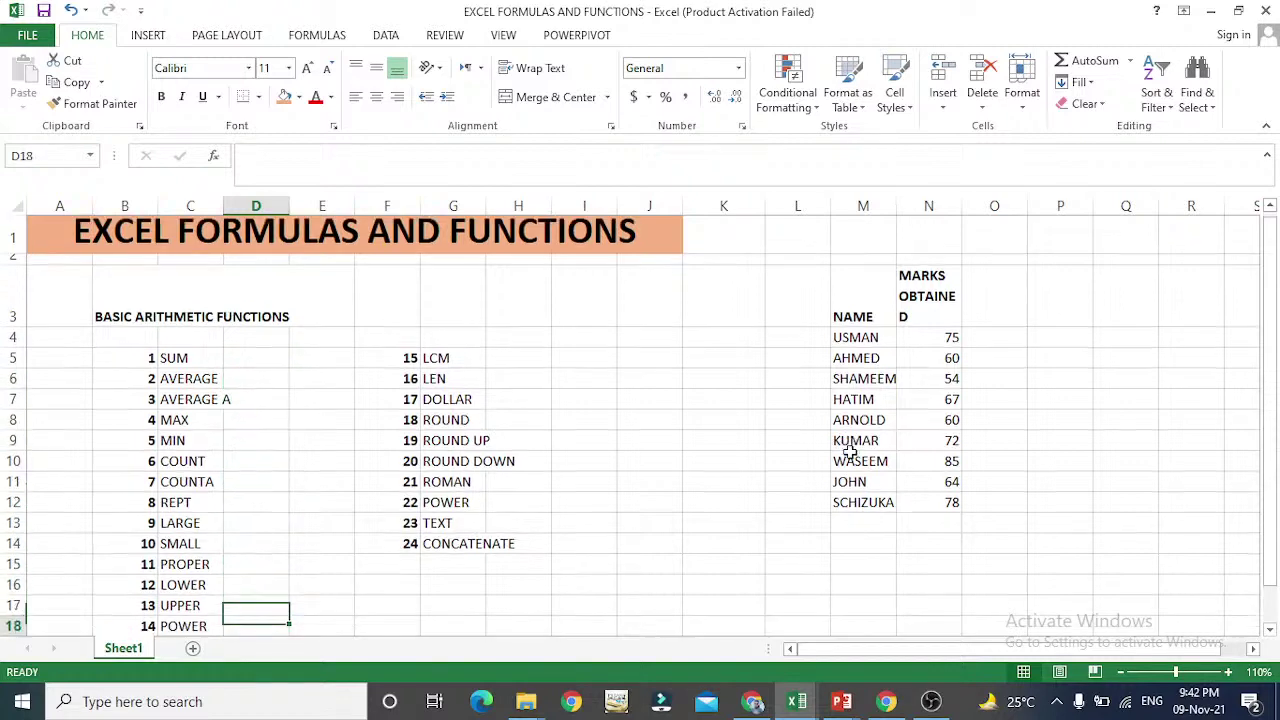
pyautogui.press('Up')
pyautogui.press('Up')
pyautogui.press('Up')
pyautogui.press('Up')
pyautogui.press('Up')
pyautogui.press('Up')
pyautogui.press('Up')
pyautogui.press('Up')
pyautogui.press('Up')
pyautogui.press('Up')
pyautogui.press('Up')
pyautogui.press('Up')
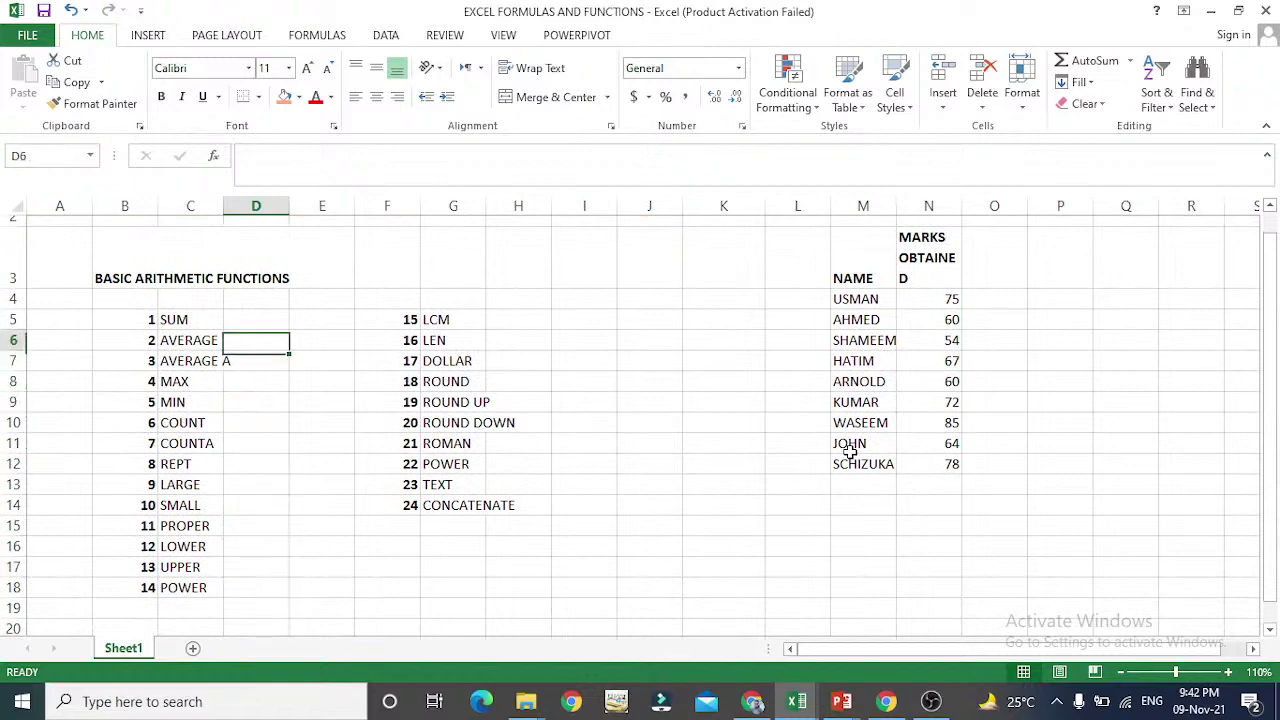
pyautogui.press('Up')
pyautogui.press('Up')
pyautogui.press('Up')
pyautogui.press('Up')
pyautogui.press('Up')
pyautogui.press('Down')
pyautogui.press('Down')
pyautogui.press('Down')
pyautogui.press('Down')
pyautogui.press('Down')
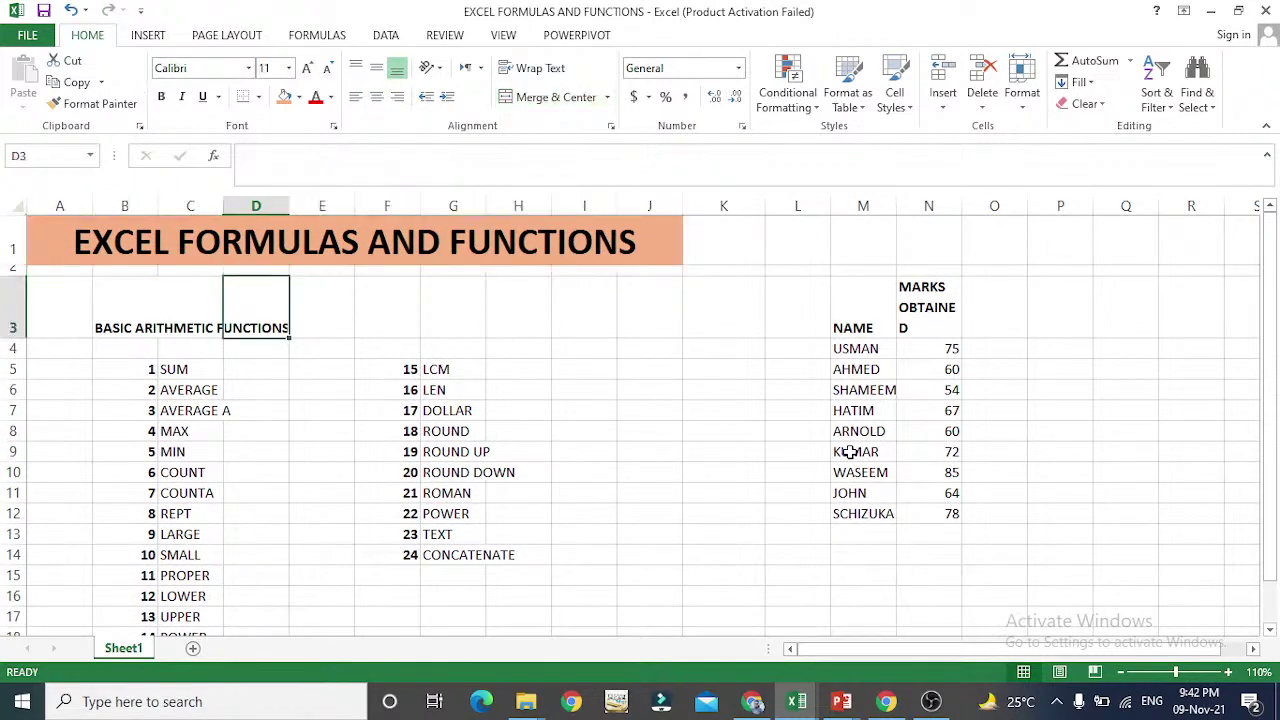
# - Look through the first function list from the BASIC ARITHMETIC FUNCTIONS heading down to POWER and back up to row 4
pyautogui.press('Down')
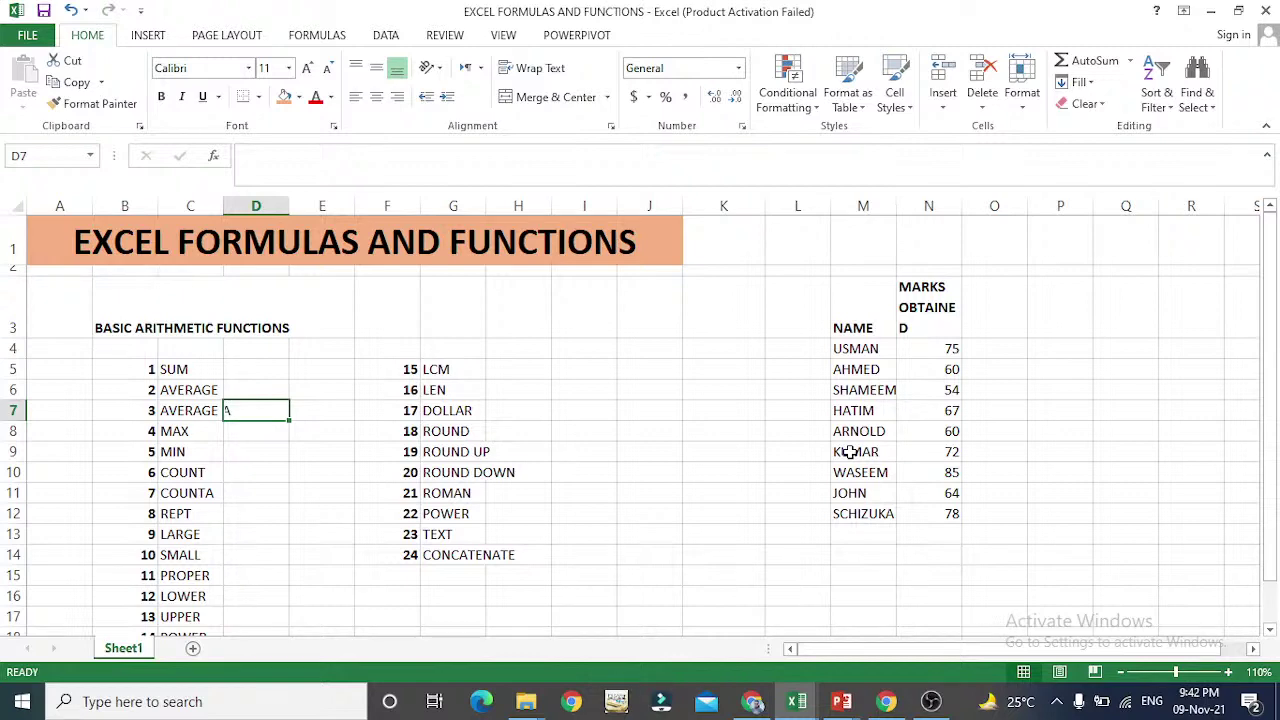
pyautogui.press('Up')
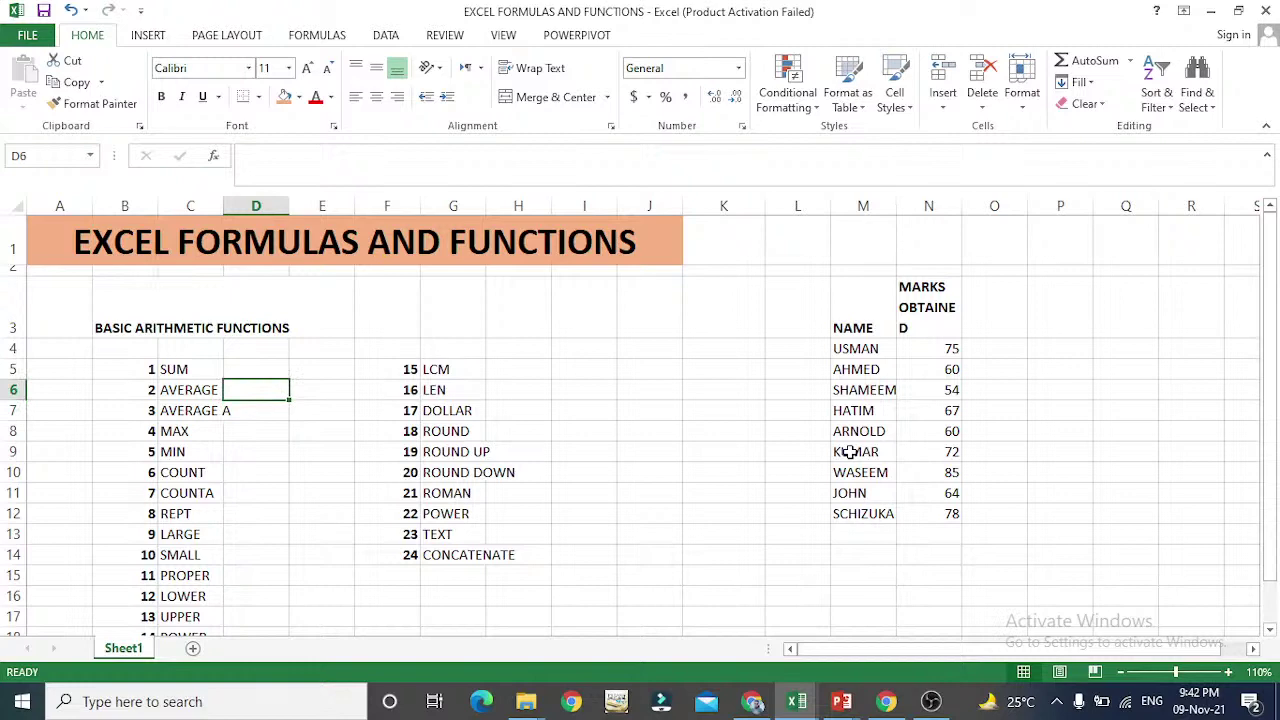
pyautogui.press('Down')
pyautogui.press('Down')
pyautogui.press('Down')
pyautogui.press('Down')
pyautogui.press('Down')
pyautogui.press('Down')
pyautogui.press('Down')
pyautogui.press('Down')
pyautogui.press('Down')
pyautogui.press('Down')
pyautogui.press('Down')
pyautogui.press('Down')
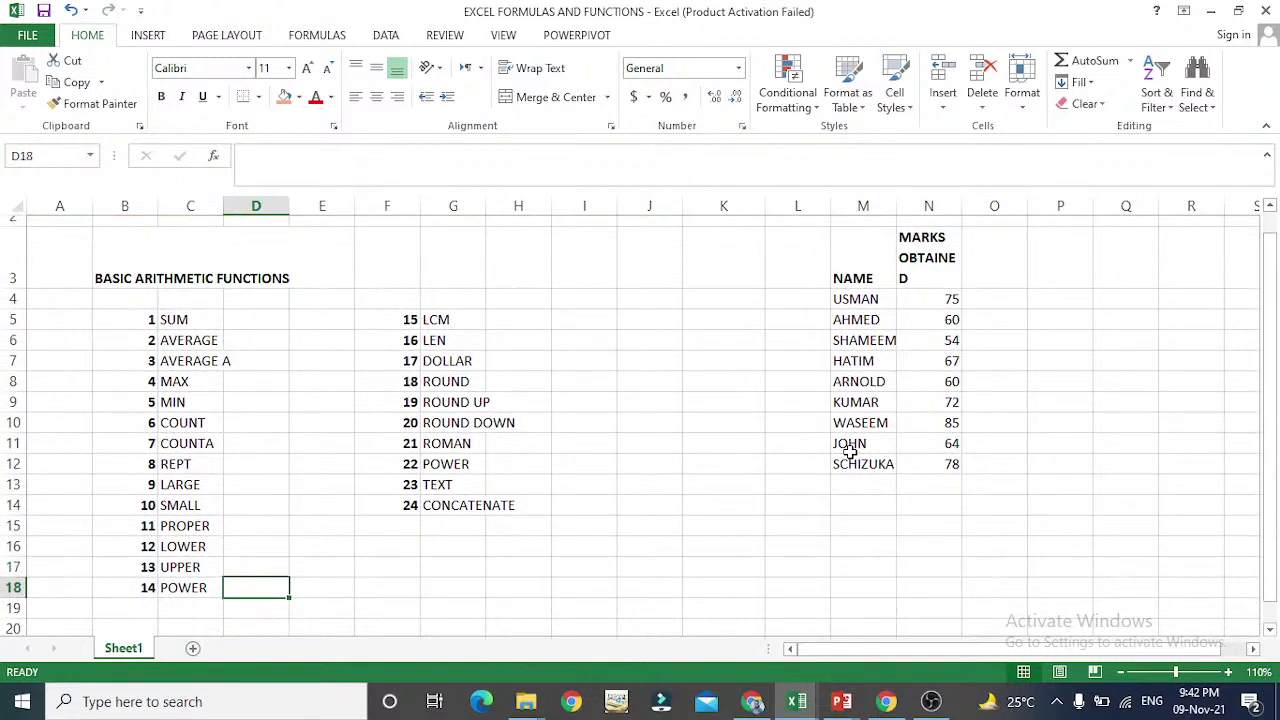
pyautogui.press('Up')
pyautogui.press('Up')
pyautogui.press('Up')
pyautogui.press('Up')
pyautogui.press('Up')
pyautogui.press('Up')
pyautogui.press('Up')
pyautogui.press('Up')
pyautogui.press('Up')
pyautogui.press('Up')
pyautogui.press('Up')
pyautogui.press('Up')
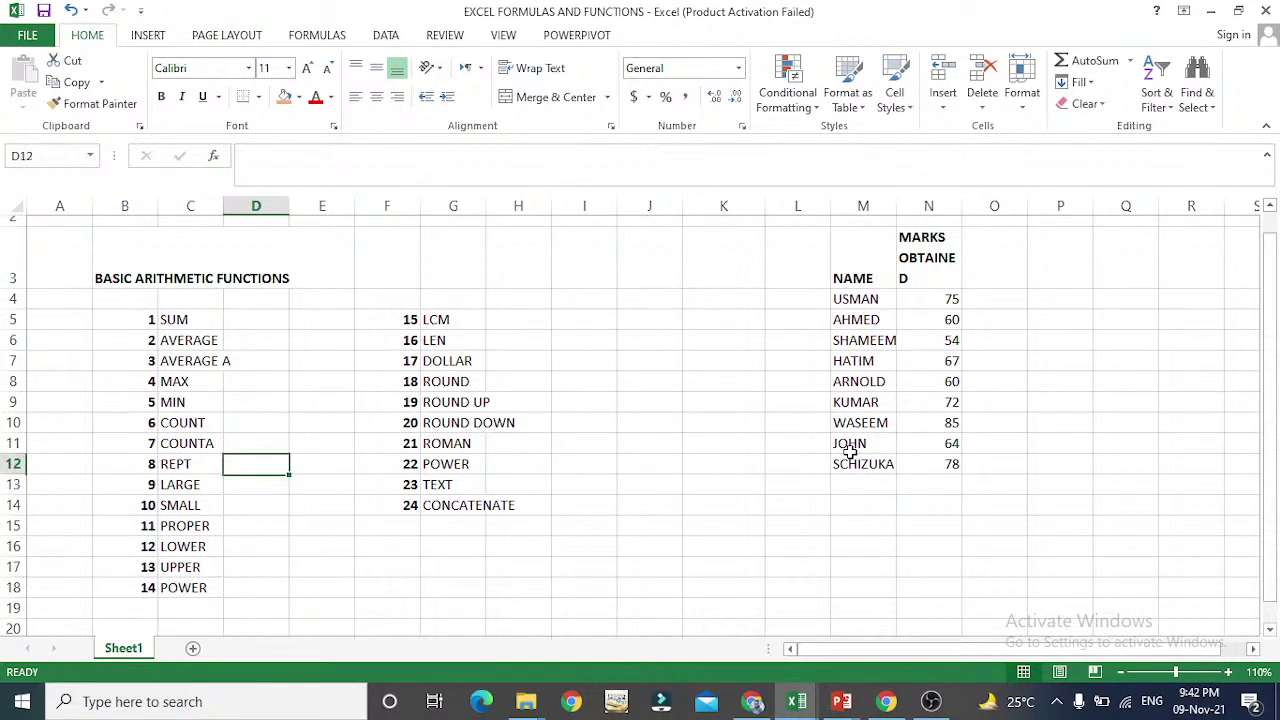
pyautogui.press('Up')
pyautogui.press('Up')
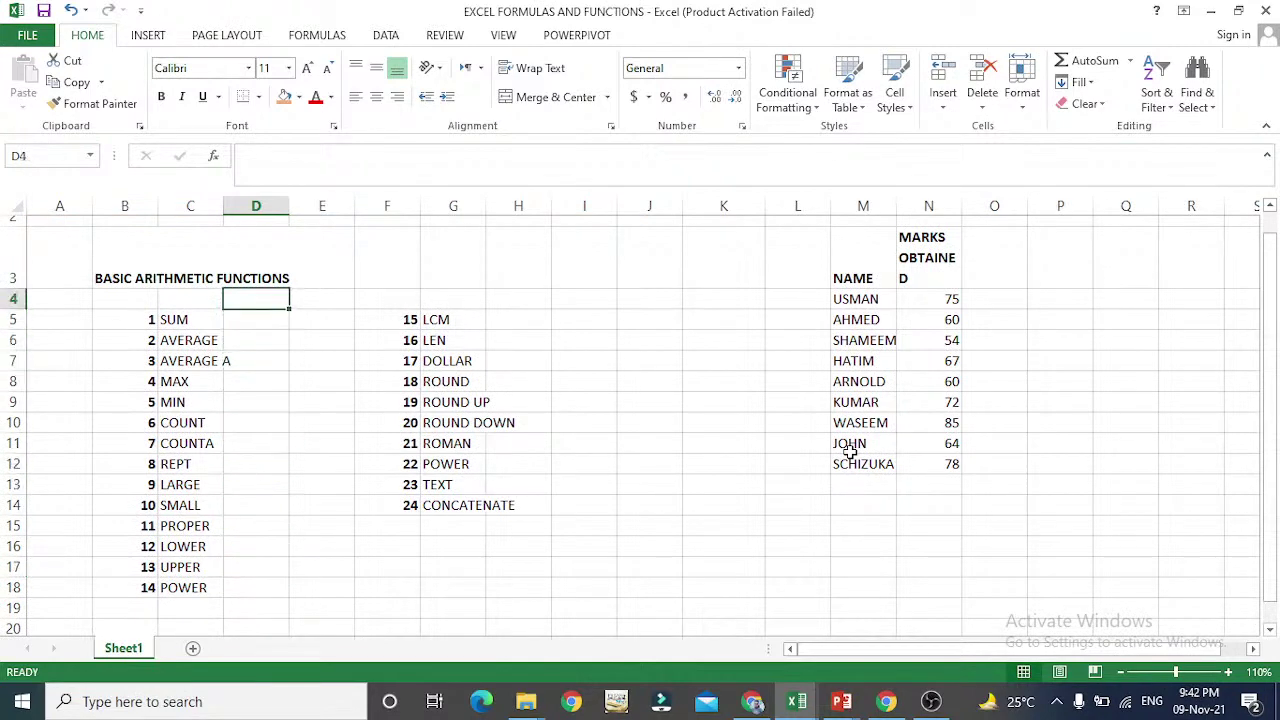
# - Look down the second function list from LCM to CONCATENATE, then return along row 18 to the POWER entry
pyautogui.press('Up')
pyautogui.press('Up')
pyautogui.press('Right')
pyautogui.press('Right')
pyautogui.press('Right')
pyautogui.press('Right')
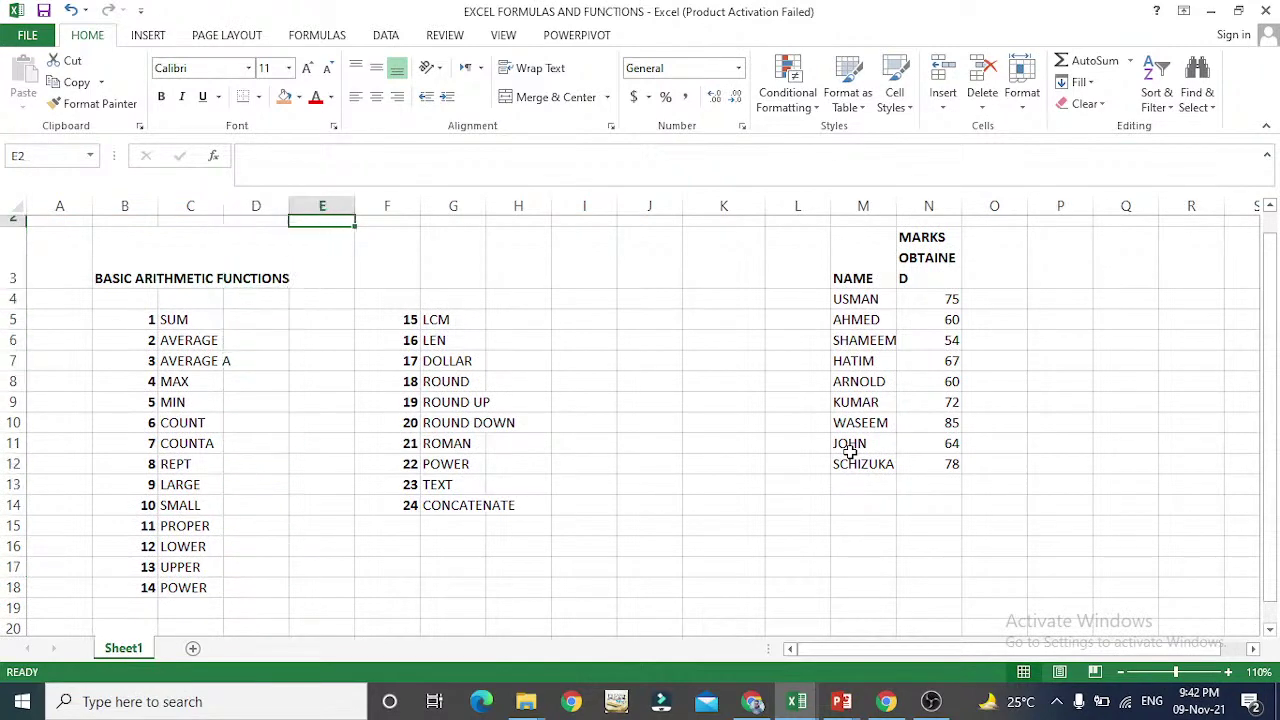
pyautogui.press('Down')
pyautogui.press('Down')
pyautogui.press('Down')
pyautogui.press('Down')
pyautogui.press('Down')
pyautogui.press('Down')
pyautogui.press('Down')
pyautogui.press('Down')
pyautogui.press('Down')
pyautogui.press('Down')
pyautogui.press('Down')
pyautogui.press('Down')
pyautogui.press('Down')
pyautogui.press('Down')
pyautogui.press('Down')
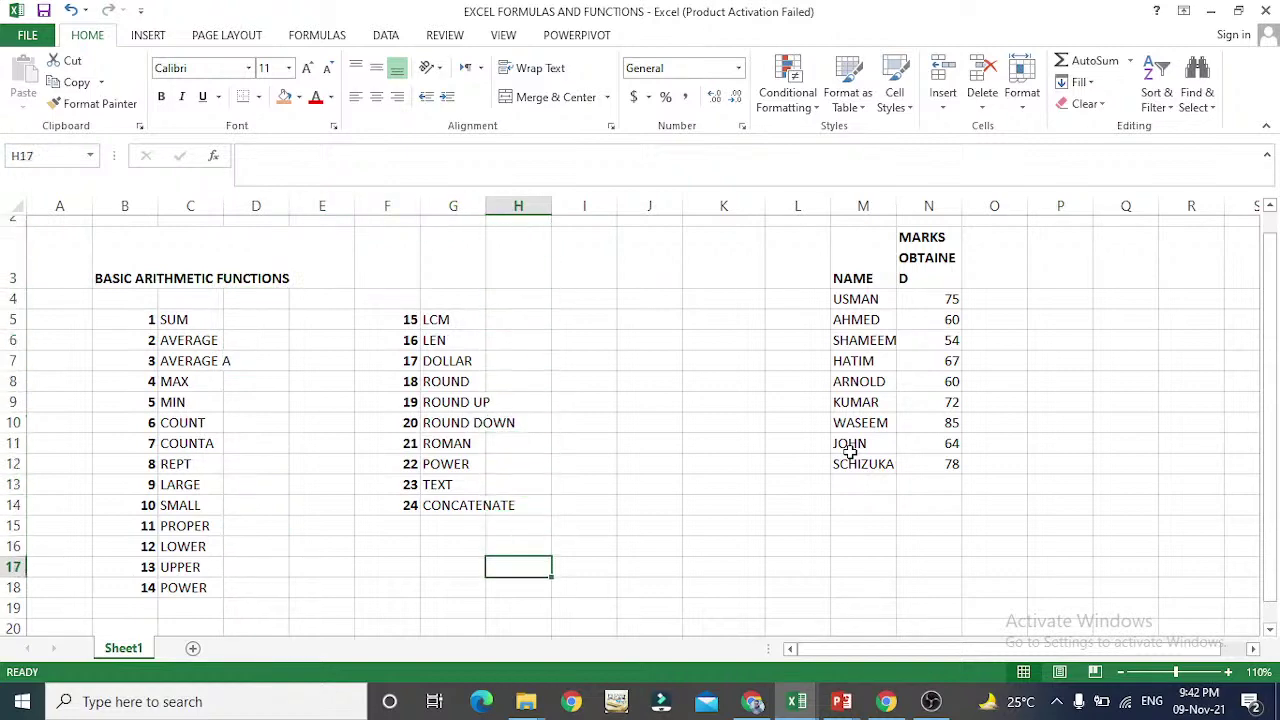
pyautogui.press('Down')
pyautogui.press('Left')
pyautogui.press('Left')
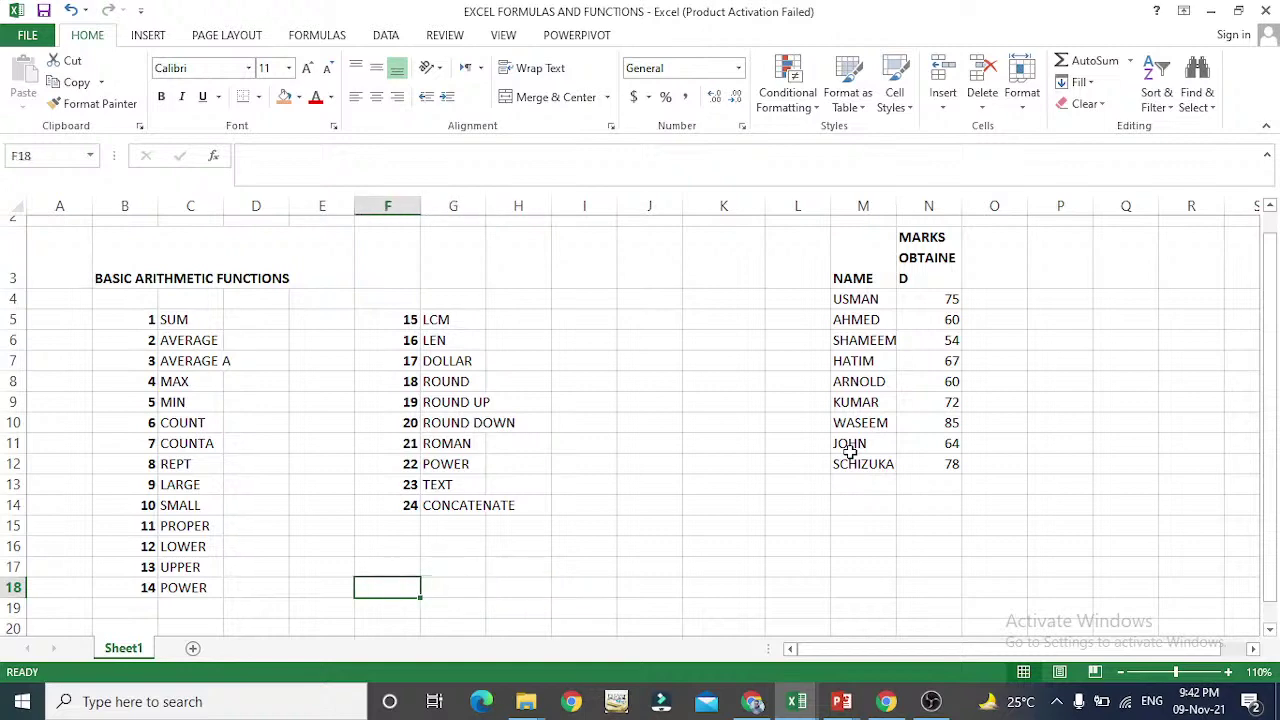
pyautogui.press('Left')
pyautogui.press('Left')
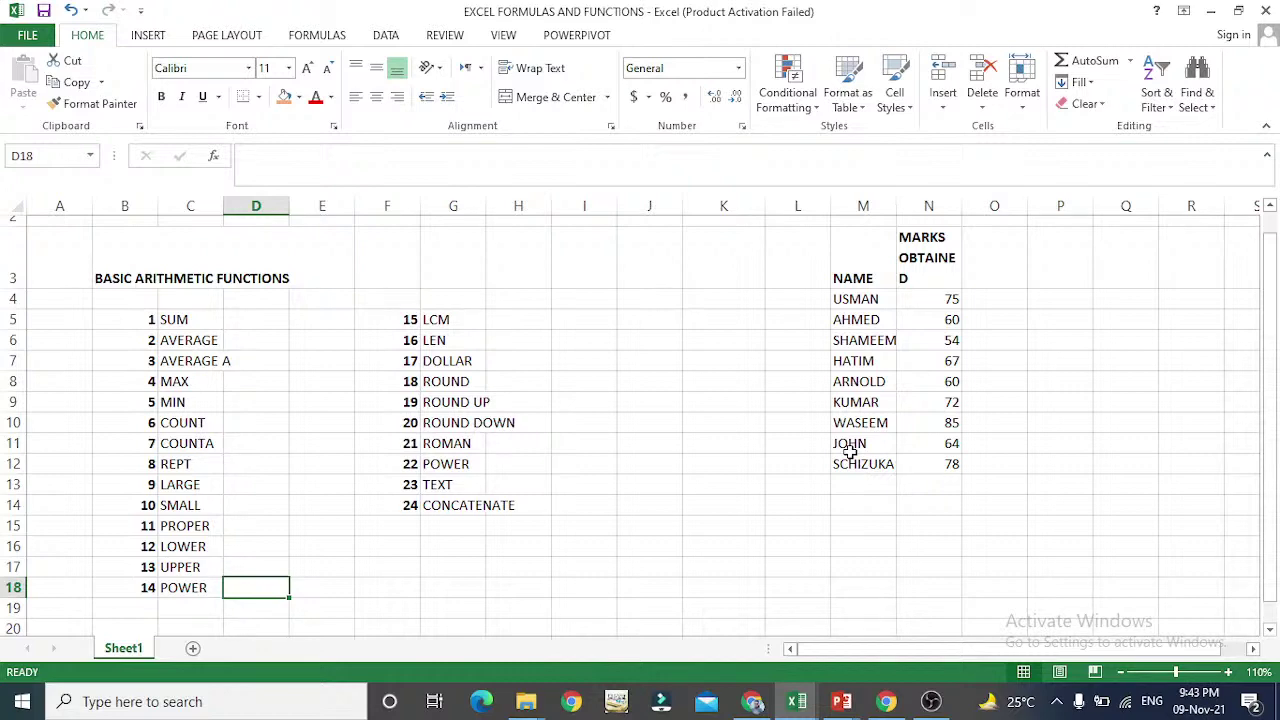
# - Review the first function list between POWER and SUM, ending at the EXCEL FORMULAS AND FUNCTIONS title
pyautogui.press('Up')
pyautogui.press('Up')
pyautogui.press('Up')
pyautogui.press('Up')
pyautogui.press('Up')
pyautogui.press('Up')
pyautogui.press('Up')
pyautogui.press('Up')
pyautogui.press('Up')
pyautogui.press('Up')
pyautogui.press('Up')
pyautogui.press('Up')
pyautogui.press('Up')
pyautogui.press('Up')
pyautogui.press('Up')
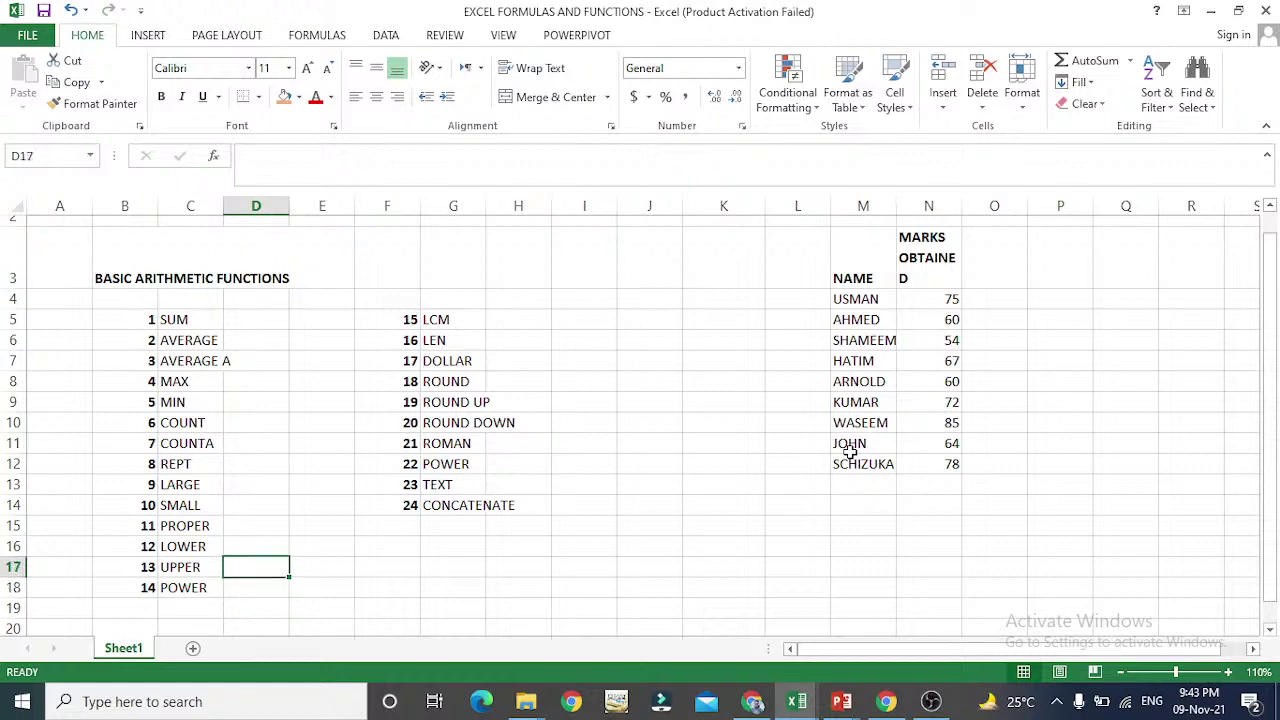
pyautogui.press('Down')
pyautogui.press('Down')
pyautogui.press('Down')
pyautogui.press('Down')
pyautogui.press('Down')
pyautogui.press('Down')
pyautogui.press('Down')
pyautogui.press('Down')
pyautogui.press('Down')
pyautogui.press('Down')
pyautogui.press('Down')
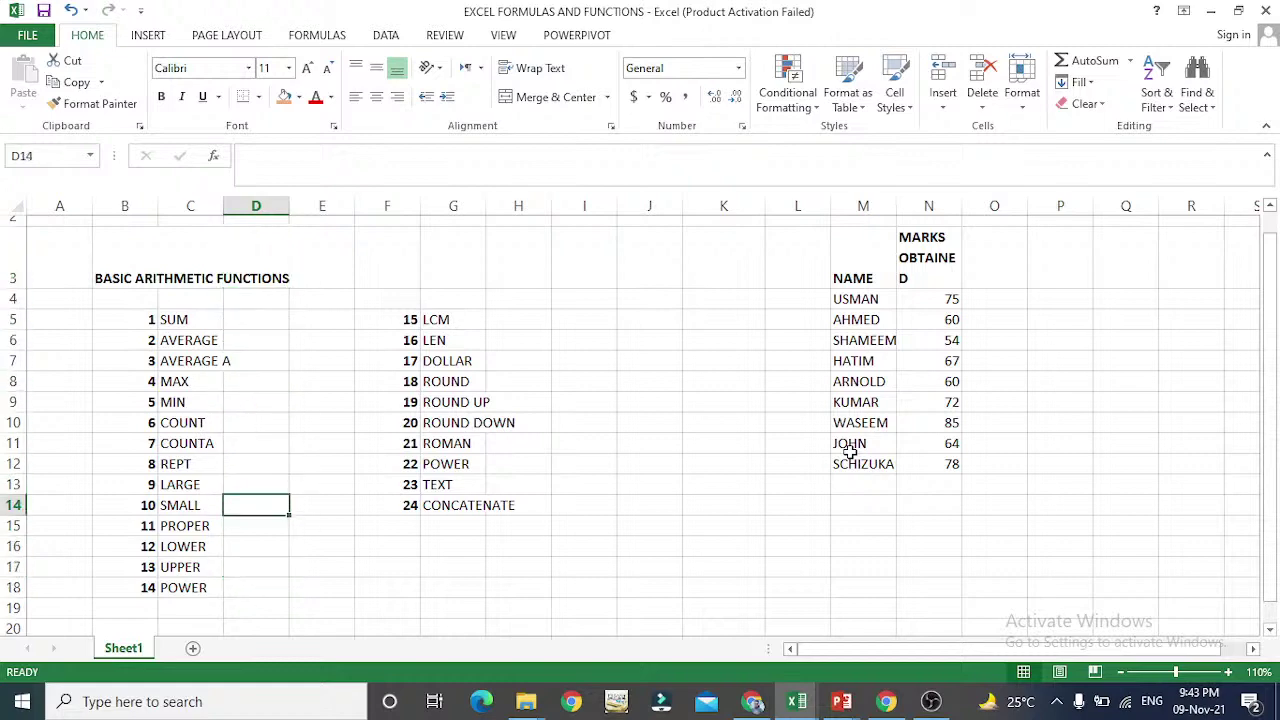
pyautogui.press('Up')
pyautogui.press('Up')
pyautogui.press('Up')
pyautogui.press('Up')
pyautogui.press('Up')
pyautogui.press('Up')
pyautogui.press('Up')
pyautogui.press('Up')
pyautogui.press('Up')
pyautogui.press('Up')
pyautogui.press('Up')
pyautogui.press('Up')
pyautogui.press('Up')
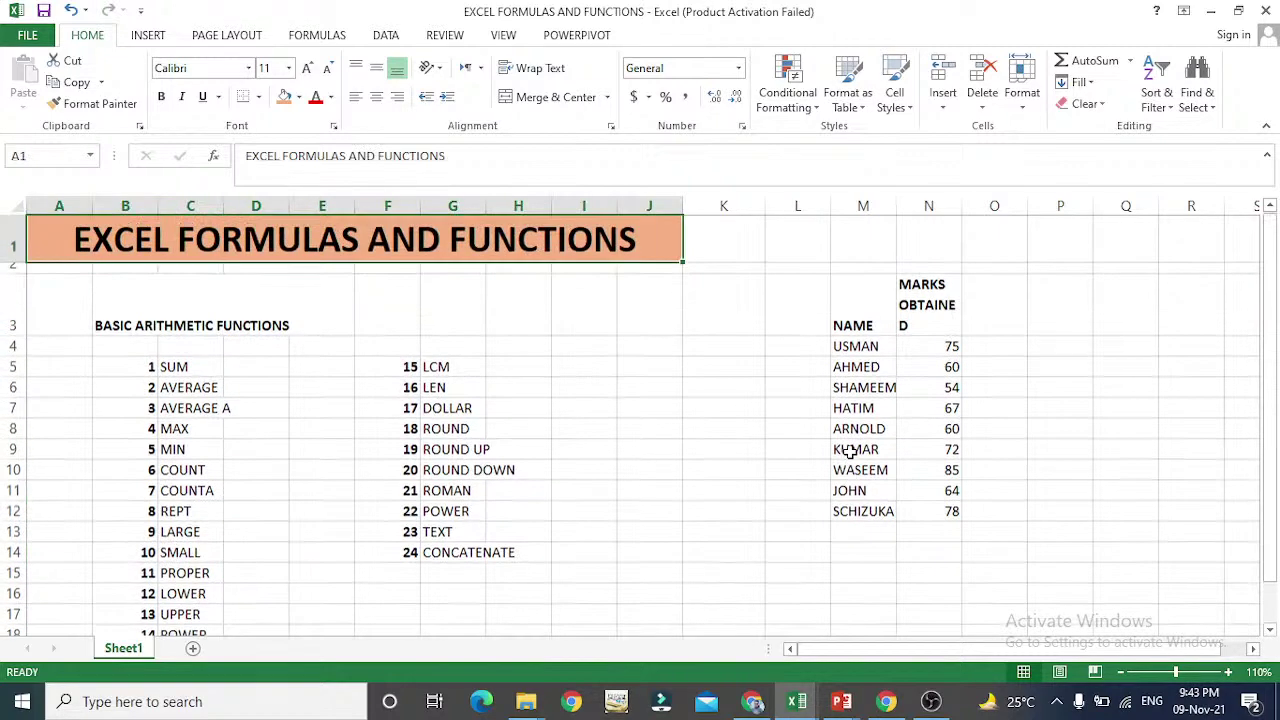
# - Look over the basic functions from the sheet title down past POWER, then recheck the entries between SUM and POWER
pyautogui.press('Down')
pyautogui.press('Down')
pyautogui.press('Down')
pyautogui.press('Down')
pyautogui.press('Down')
pyautogui.press('Down')
pyautogui.press('Down')
pyautogui.press('Down')
pyautogui.press('Down')
pyautogui.press('Down')
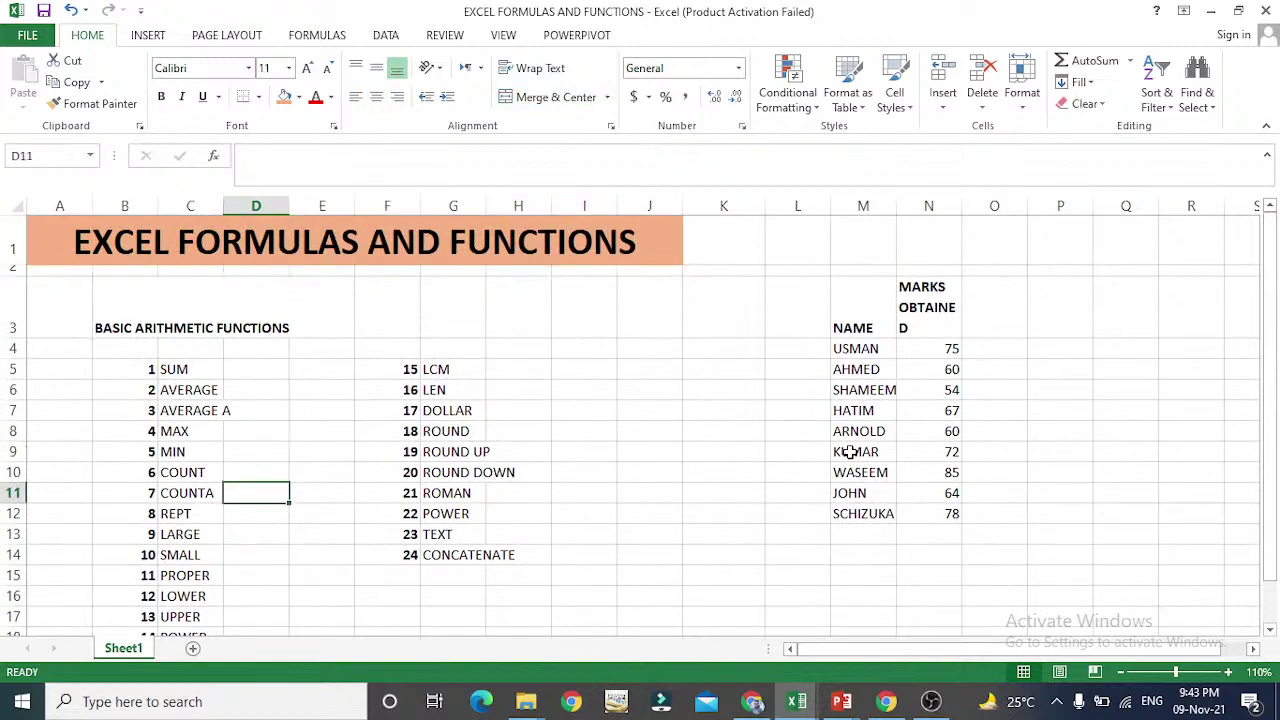
pyautogui.press('Down')
pyautogui.press('Down')
pyautogui.press('Down')
pyautogui.press('Down')
pyautogui.press('Down')
pyautogui.press('Down')
pyautogui.press('Down')
pyautogui.press('Down')
pyautogui.press('Down')
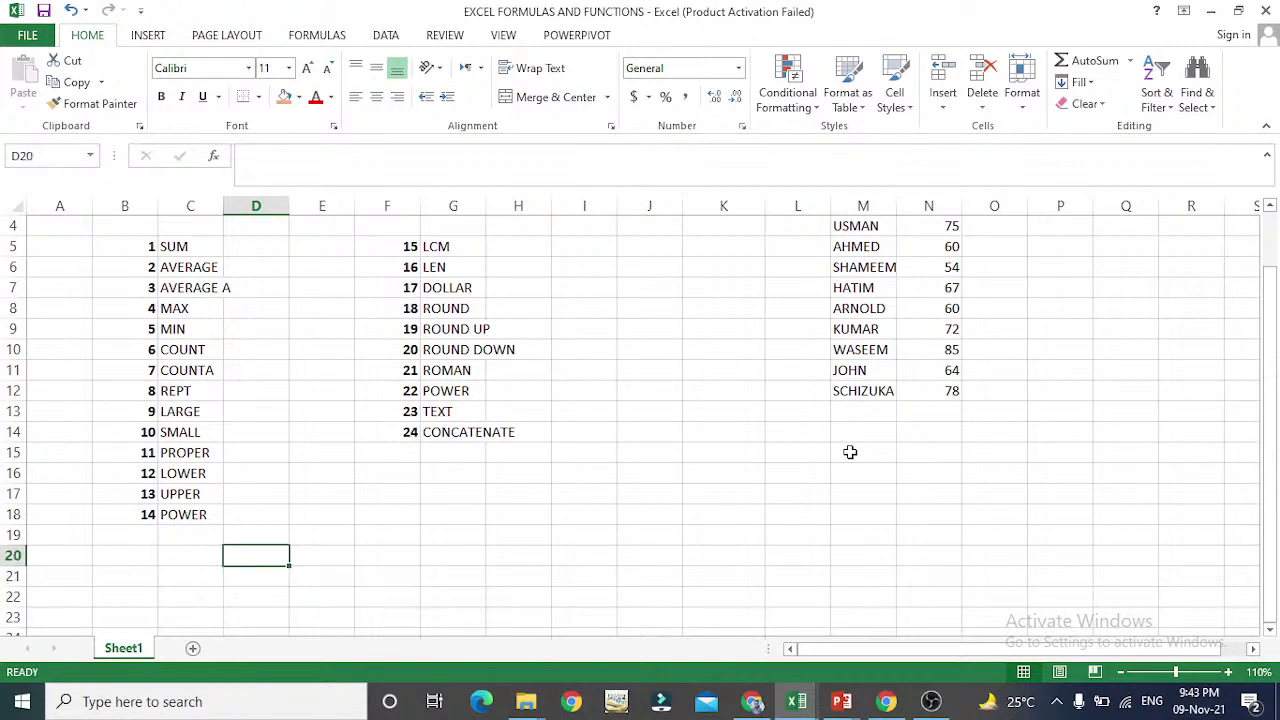
pyautogui.press('Up')
pyautogui.press('Up')
pyautogui.press('Up')
pyautogui.press('Up')
pyautogui.press('Up')
pyautogui.press('Up')
pyautogui.press('Up')
pyautogui.press('Up')
pyautogui.press('Up')
pyautogui.press('Up')
pyautogui.press('Up')
pyautogui.press('Up')
pyautogui.press('Up')
pyautogui.press('Up')
pyautogui.press('Up')
pyautogui.press('Up')
pyautogui.press('Down')
pyautogui.press('Down')
pyautogui.press('Down')
pyautogui.press('Down')
pyautogui.press('Down')
pyautogui.press('Down')
pyautogui.press('Down')
pyautogui.press('Down')
pyautogui.press('Down')
pyautogui.press('Down')
pyautogui.press('Down')
pyautogui.press('Down')
pyautogui.press('Down')
pyautogui.press('Down')
pyautogui.press('Down')
pyautogui.press('Down')
pyautogui.press('Down')
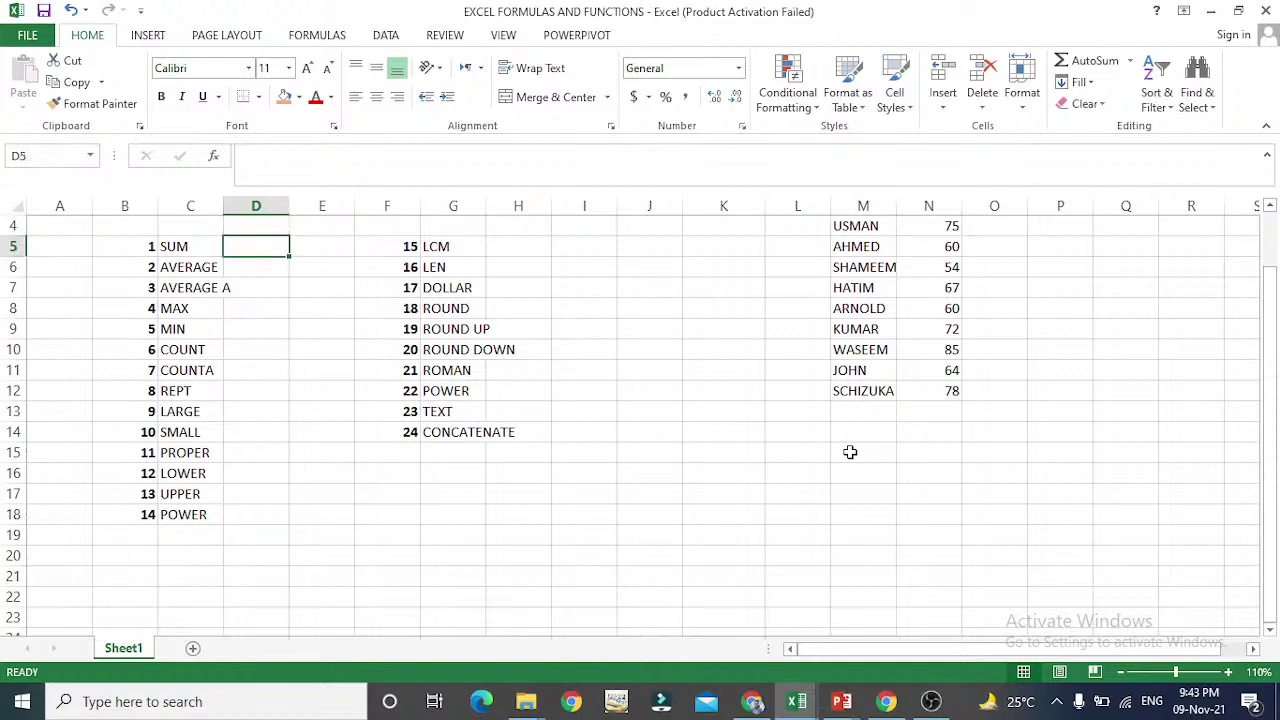
pyautogui.press('Up')
pyautogui.press('Up')
pyautogui.press('Up')
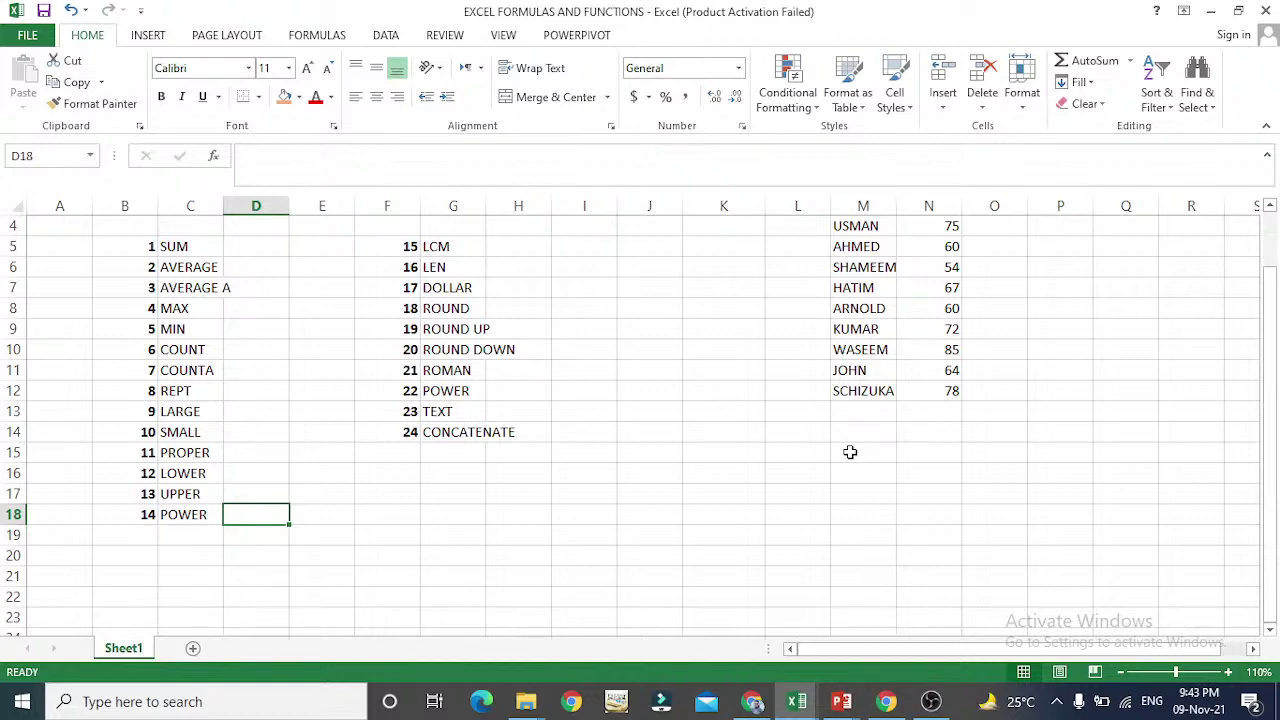
# - Look up the first function list from POWER past the BASIC ARITHMETIC FUNCTIONS heading, ending beside the SUM entry
pyautogui.press('Up')
pyautogui.press('Up')
pyautogui.press('Up')
pyautogui.press('Up')
pyautogui.press('Up')
pyautogui.press('Up')
pyautogui.press('Up')
pyautogui.press('Up')
pyautogui.press('Up')
pyautogui.press('Up')
pyautogui.press('Up')
pyautogui.press('Up')
pyautogui.press('Up')
pyautogui.press('Up')
pyautogui.press('Up')
pyautogui.press('Down')
pyautogui.press('Down')
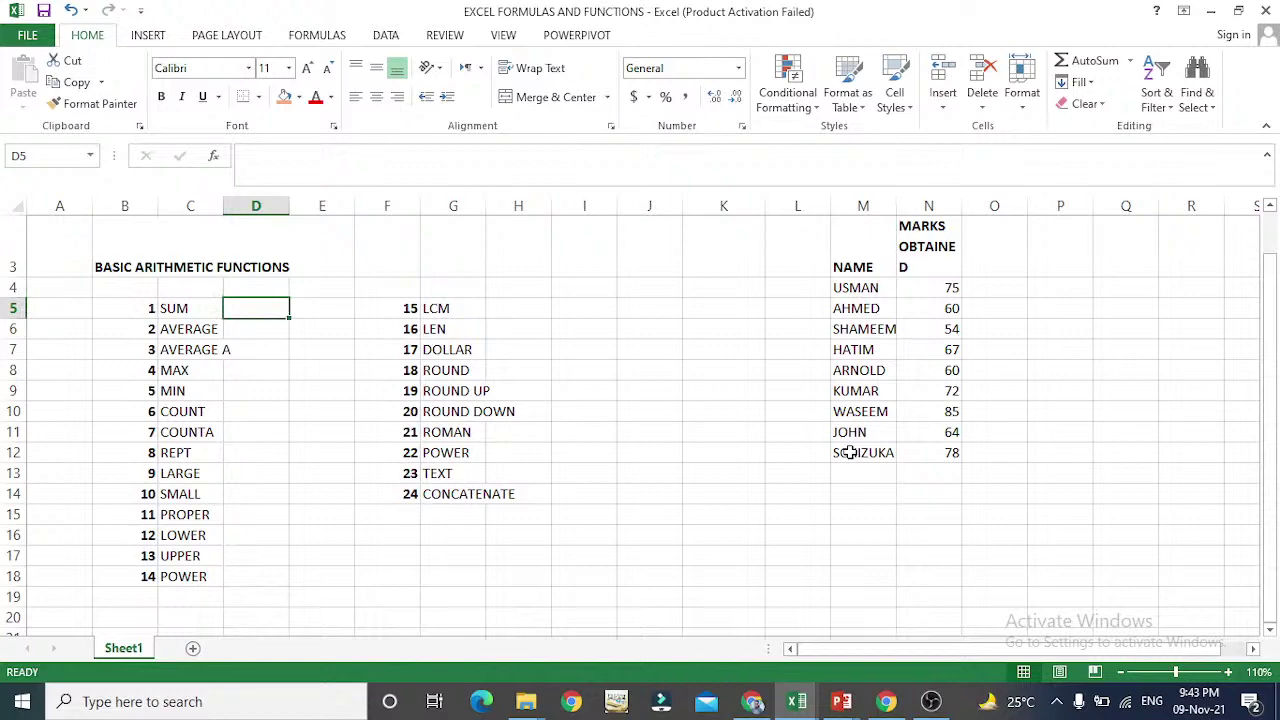
# - Look across row 5 past LCM, check the last name in the marks table, and return to cell I5
pyautogui.press('Right')
pyautogui.press('Right')
pyautogui.press('Right')
pyautogui.press('Right')
pyautogui.press('Right')
pyautogui.press('Right')
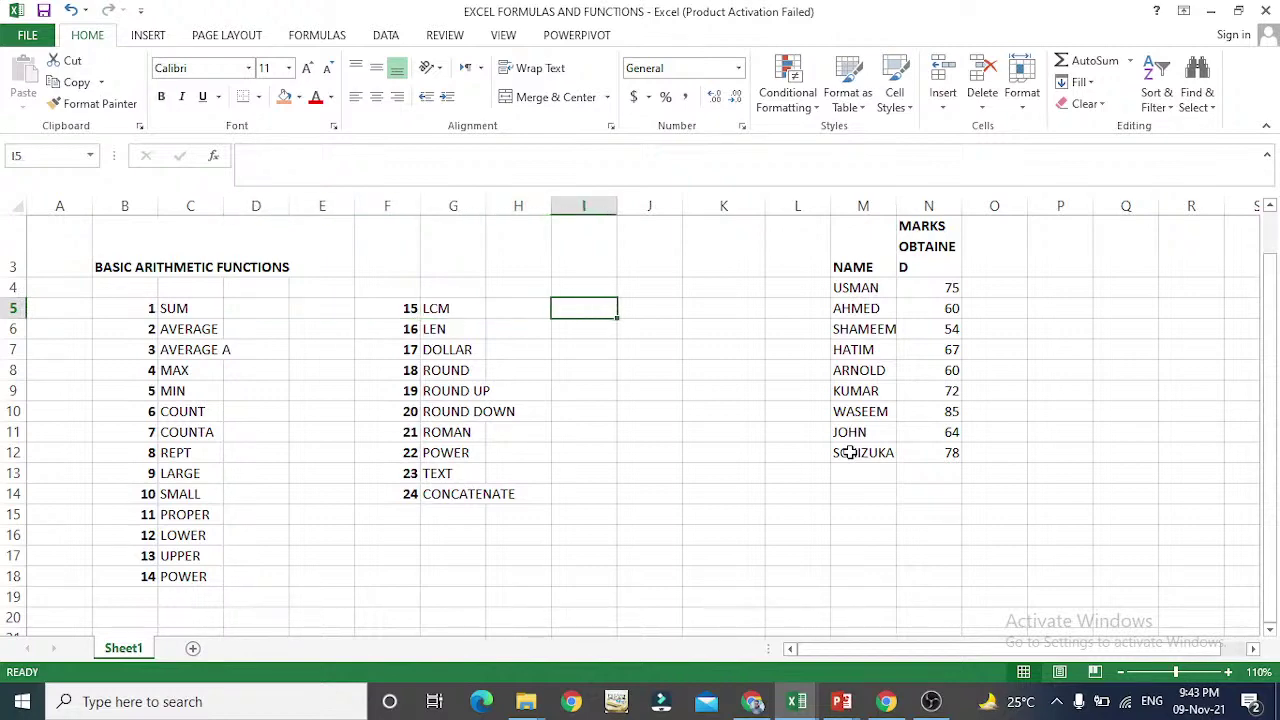
pyautogui.click(848, 452)
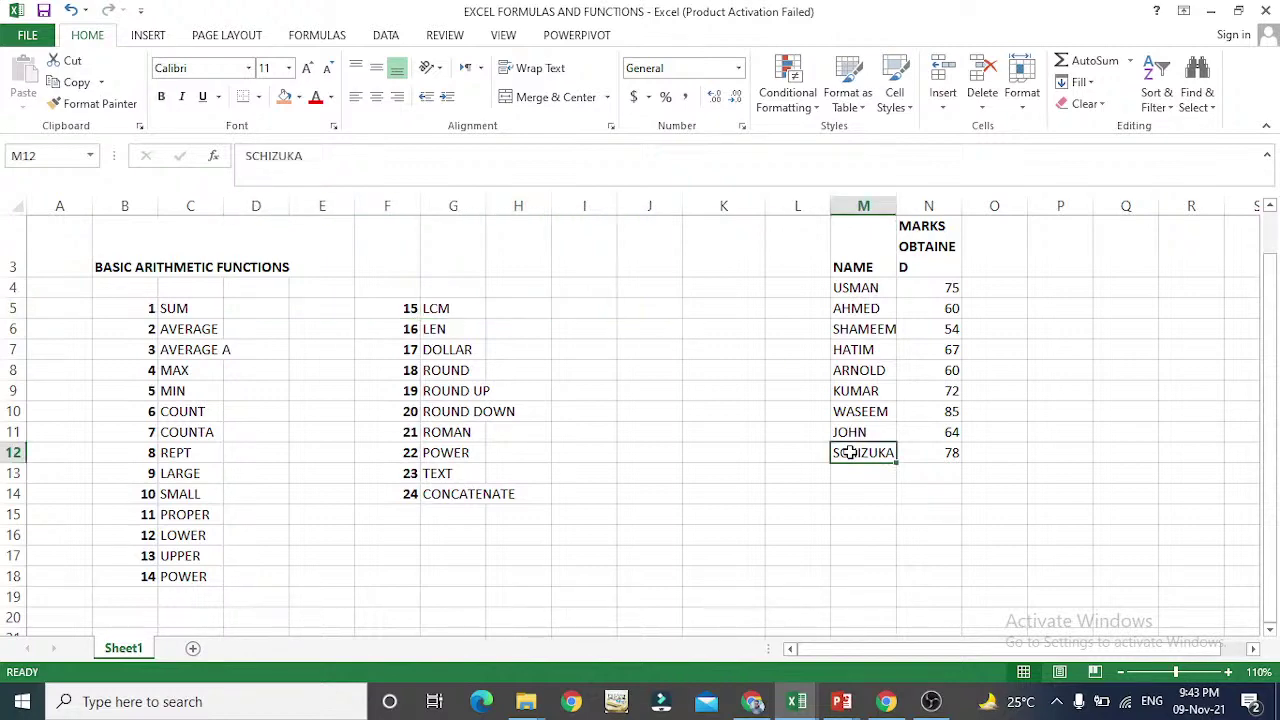
pyautogui.press('Left')
pyautogui.press('Left')
pyautogui.press('Left')
pyautogui.press('Left')
pyautogui.press('Up')
pyautogui.press('Up')
pyautogui.press('Up')
pyautogui.press('Up')
pyautogui.press('Up')
pyautogui.press('Up')
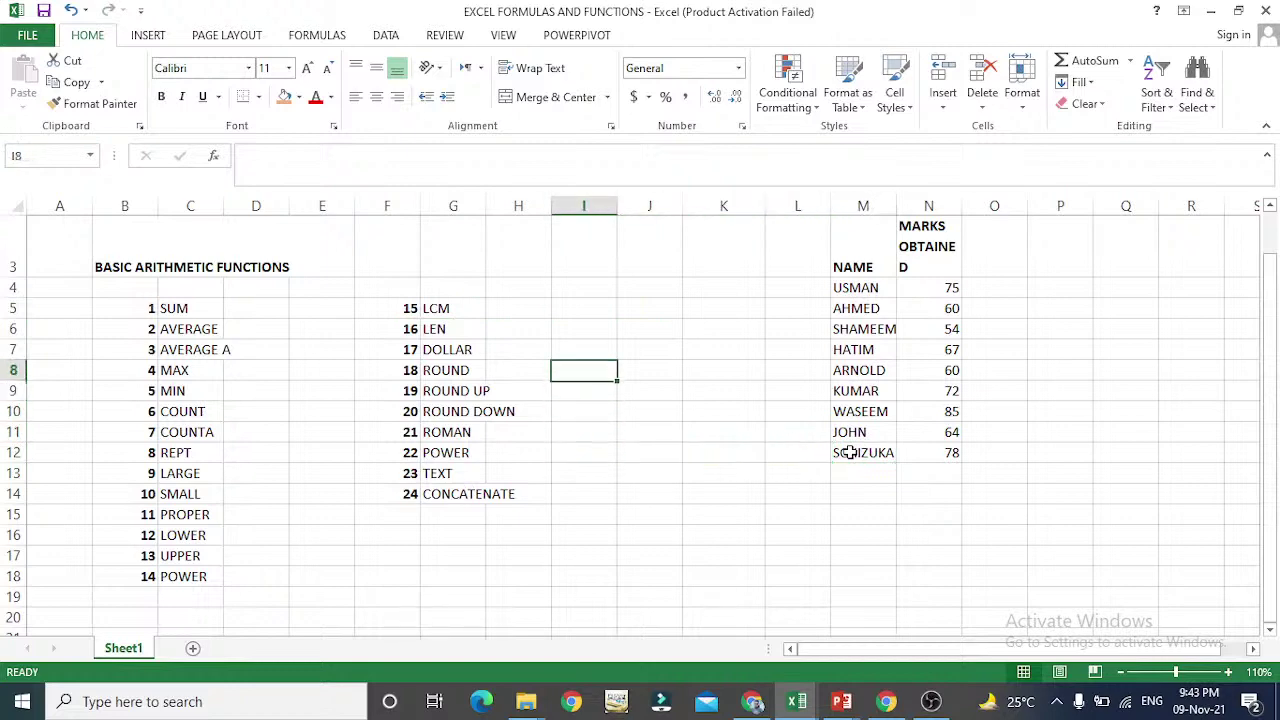
pyautogui.press('Up')
# - Review the functions from SUM down to POWER and from CONCATENATE up to LCM, ending in cell I5
pyautogui.press('Left')
pyautogui.press('Left')
pyautogui.press('Left')
pyautogui.press('Left')
pyautogui.press('Left')
pyautogui.press('Left')
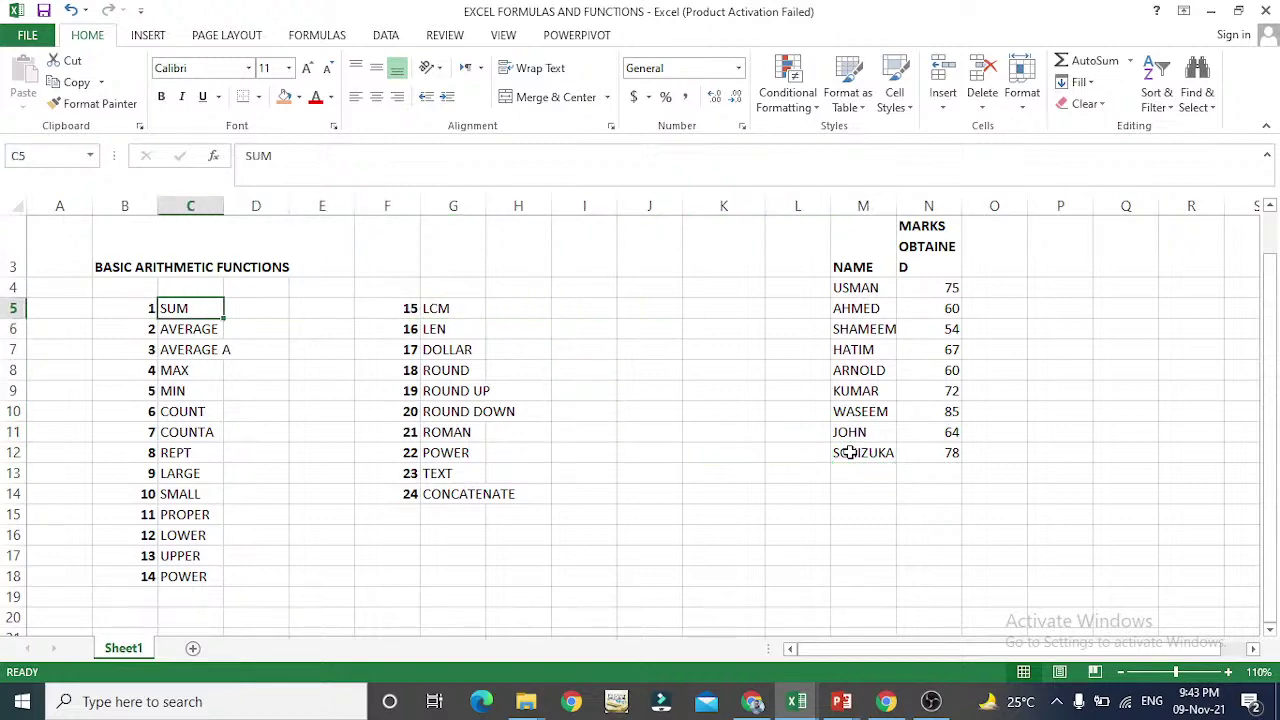
pyautogui.press('Down')
pyautogui.press('Down')
pyautogui.press('Down')
pyautogui.press('Down')
pyautogui.press('Down')
pyautogui.press('Down')
pyautogui.press('Down')
pyautogui.press('Down')
pyautogui.press('Down')
pyautogui.press('Down')
pyautogui.press('Down')
pyautogui.press('Down')
pyautogui.press('Down')
pyautogui.press('Right')
pyautogui.press('Right')
pyautogui.press('Right')
pyautogui.press('Right')
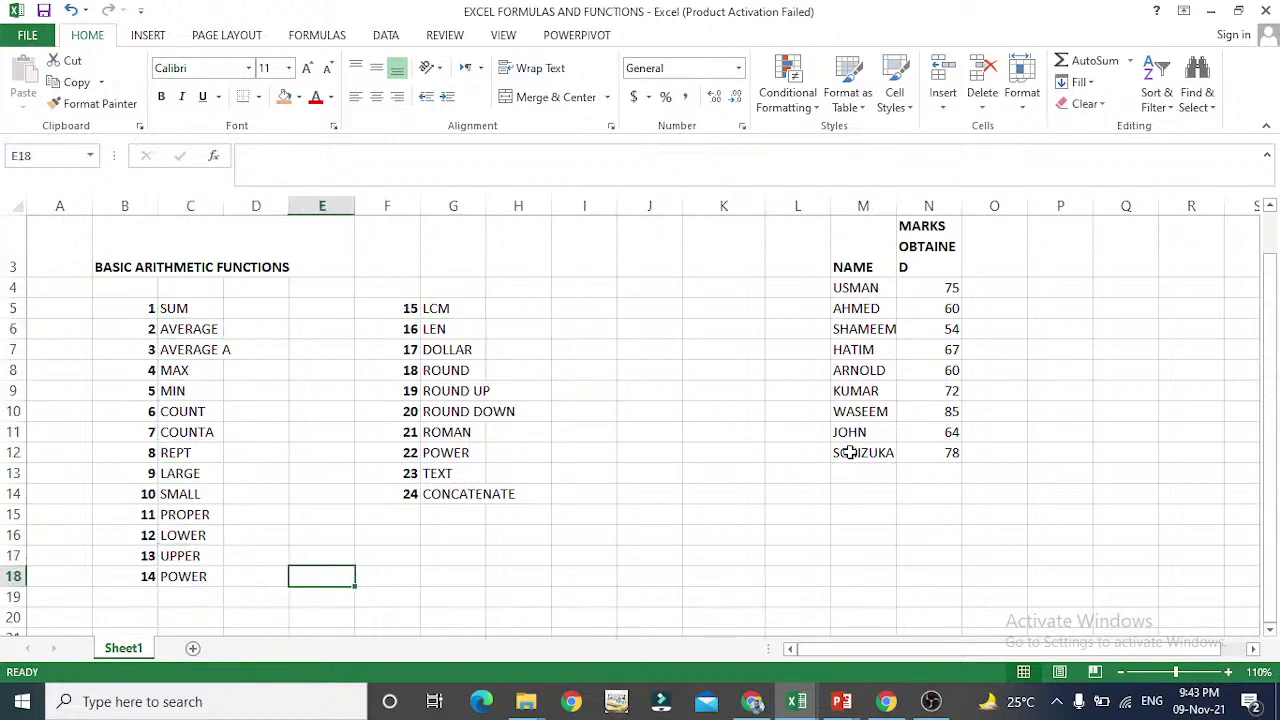
pyautogui.press('Up')
pyautogui.press('Up')
pyautogui.press('Up')
pyautogui.press('Up')
pyautogui.press('Up')
pyautogui.press('Up')
pyautogui.press('Up')
pyautogui.press('Up')
pyautogui.press('Up')
pyautogui.press('Up')
pyautogui.press('Up')
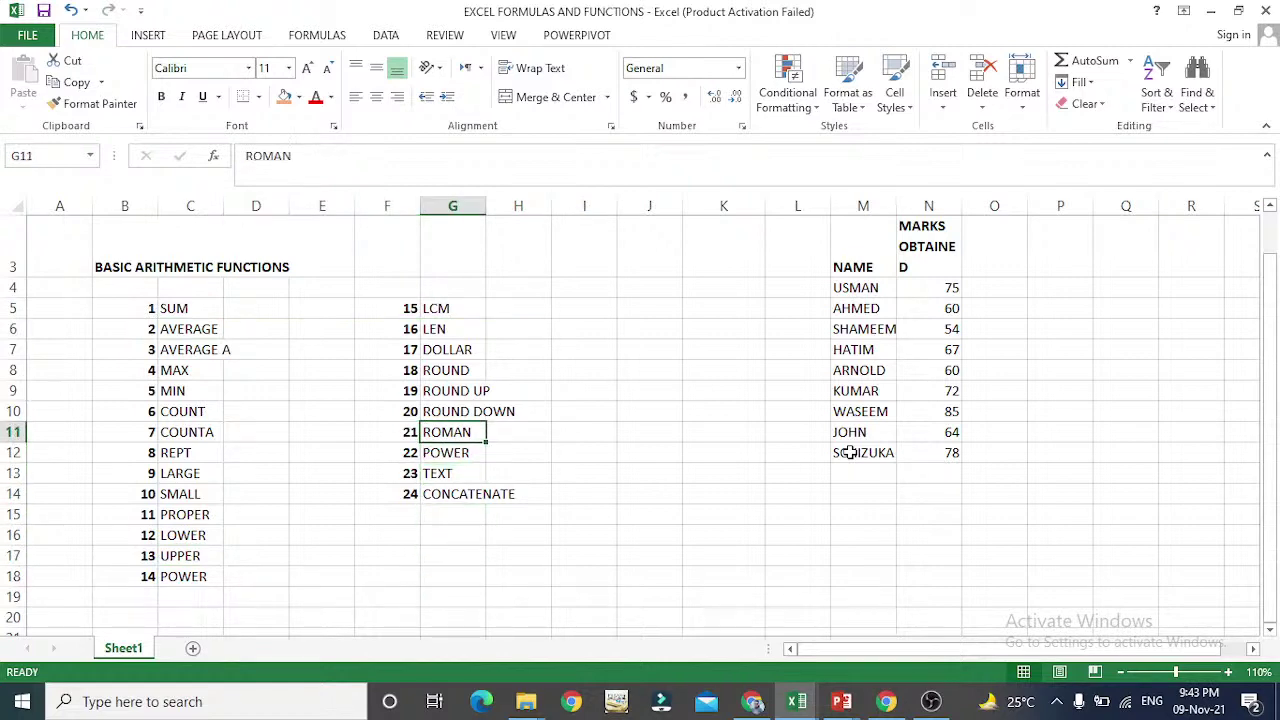
pyautogui.press('Up')
pyautogui.press('Up')
pyautogui.press('Right')
pyautogui.press('Right')
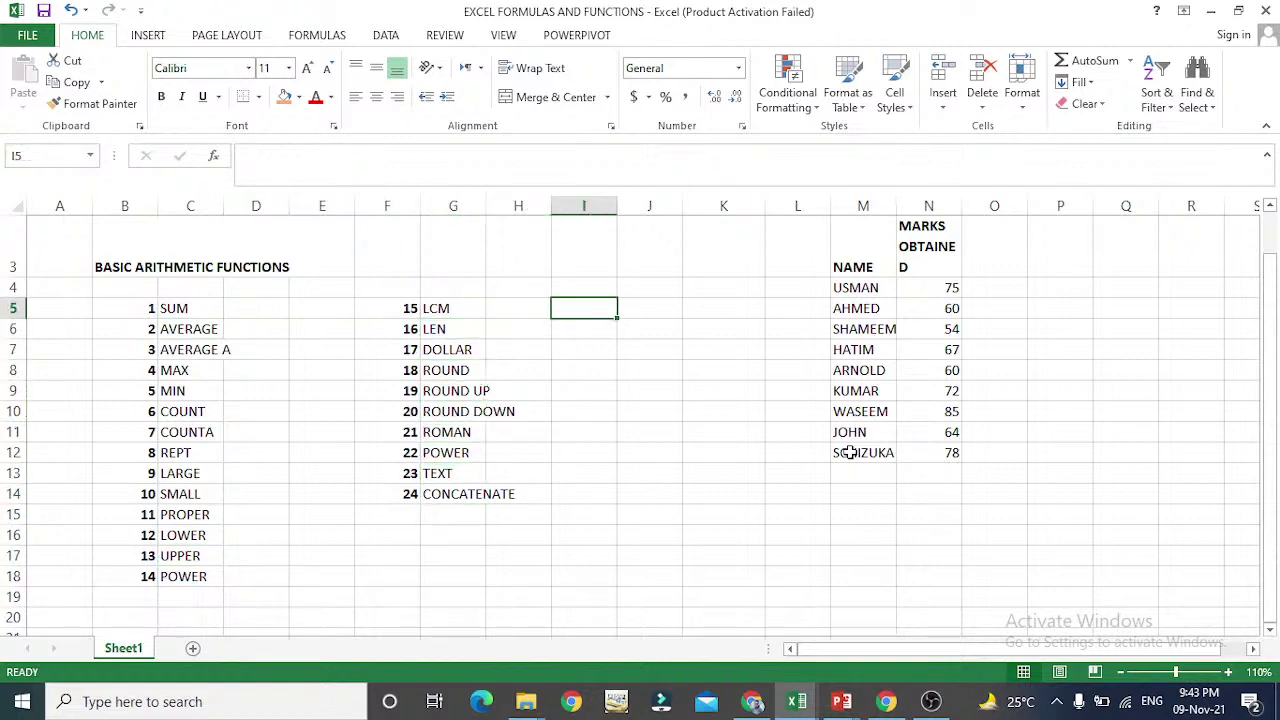
pyautogui.write('=')
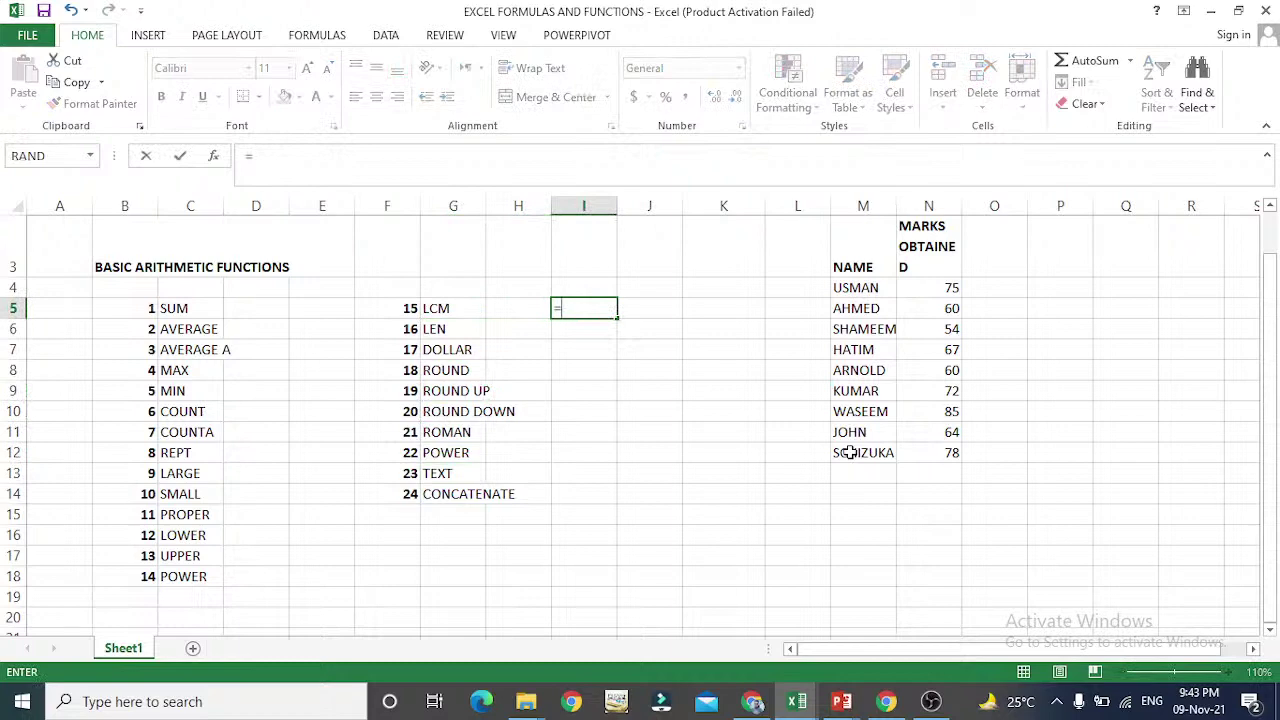
pyautogui.click(848, 452)
pyautogui.press('Escape')
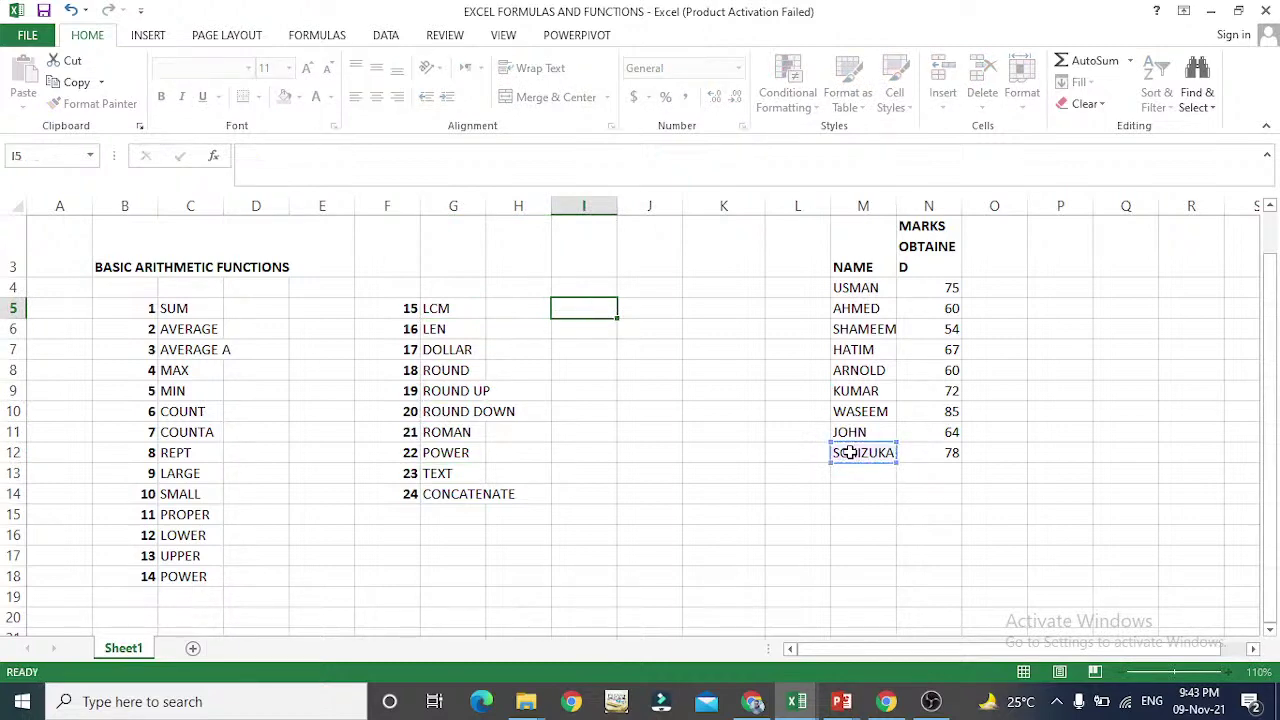
pyautogui.write('=')
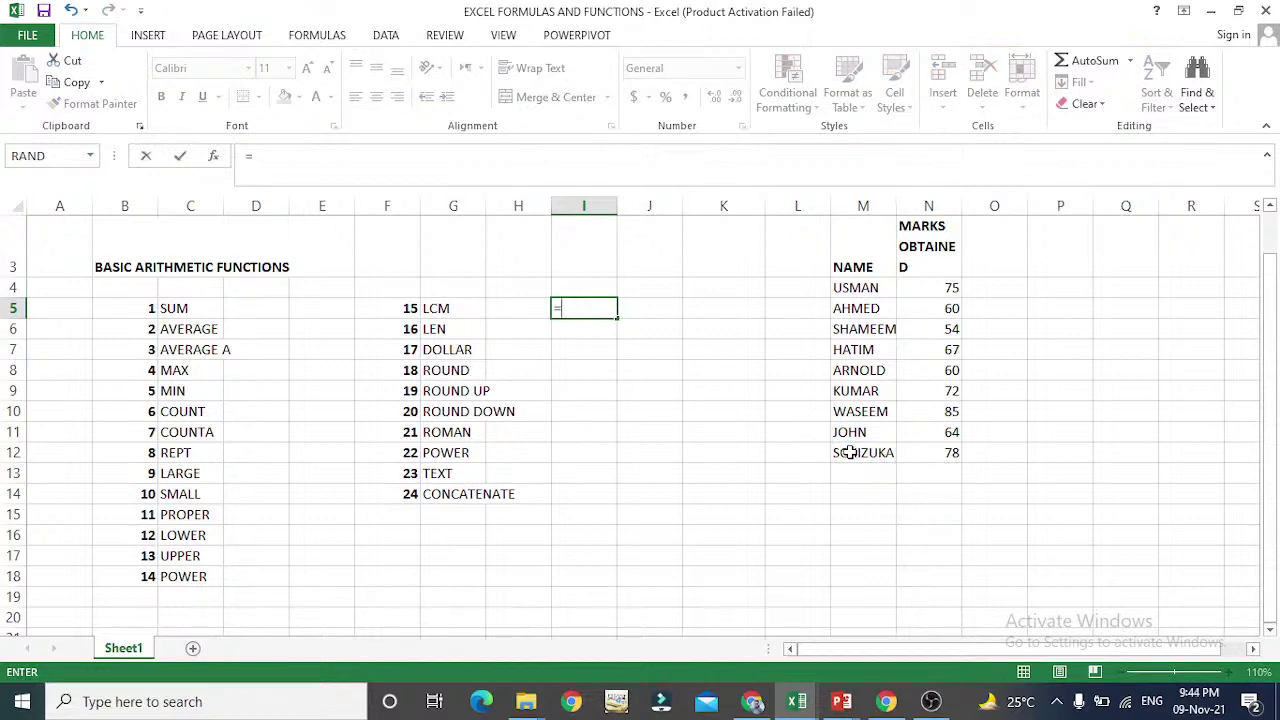
pyautogui.press('Escape')
# - Look across row 5 between SUM and the second list, and review the first function list down to POWER
pyautogui.press('Left')
pyautogui.press('Left')
pyautogui.press('Left')
pyautogui.press('Left')
pyautogui.press('Left')
pyautogui.press('Left')
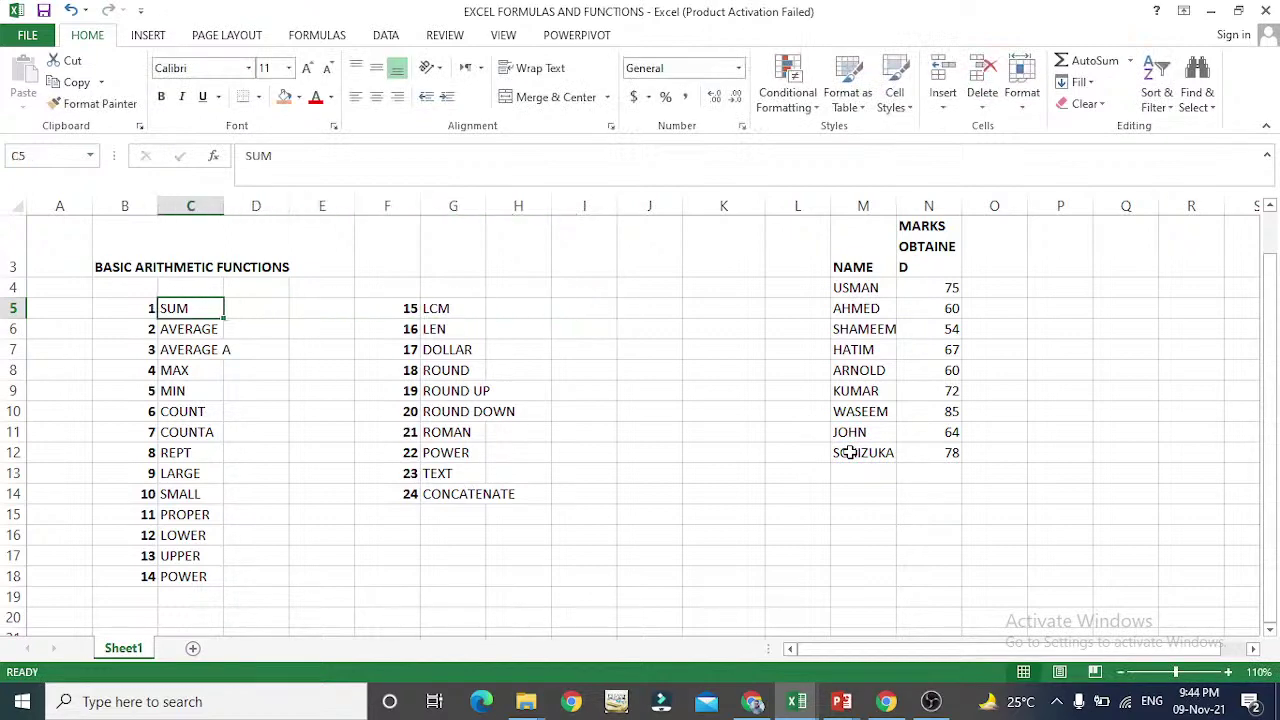
pyautogui.press('Down')
pyautogui.press('Up')
pyautogui.press('Right')
pyautogui.press('Right')
pyautogui.press('Right')
pyautogui.press('Right')
pyautogui.press('Right')
pyautogui.press('Left')
pyautogui.press('Left')
pyautogui.press('Left')
pyautogui.press('Left')
pyautogui.press('Left')
pyautogui.press('Down')
pyautogui.press('Down')
pyautogui.press('Down')
pyautogui.press('Down')
pyautogui.press('Down')
pyautogui.press('Down')
pyautogui.press('Down')
pyautogui.press('Down')
pyautogui.press('Down')
pyautogui.press('Down')
pyautogui.press('Down')
pyautogui.press('Down')
pyautogui.press('Down')
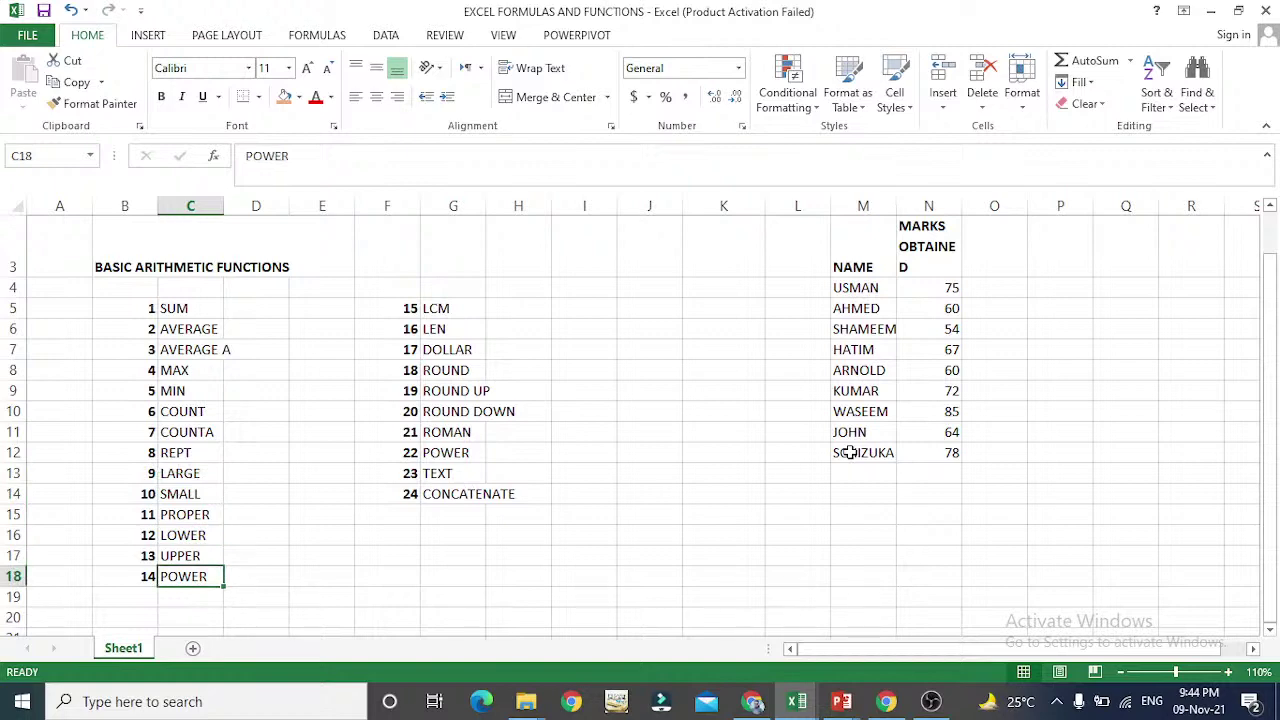
# - Look up the second function list from CONCATENATE to LCM, ending in the empty cell I5
pyautogui.press('Right')
pyautogui.press('Right')
pyautogui.press('Right')
pyautogui.press('Right')
pyautogui.press('Up')
pyautogui.press('Up')
pyautogui.press('Up')
pyautogui.press('Up')
pyautogui.press('Up')
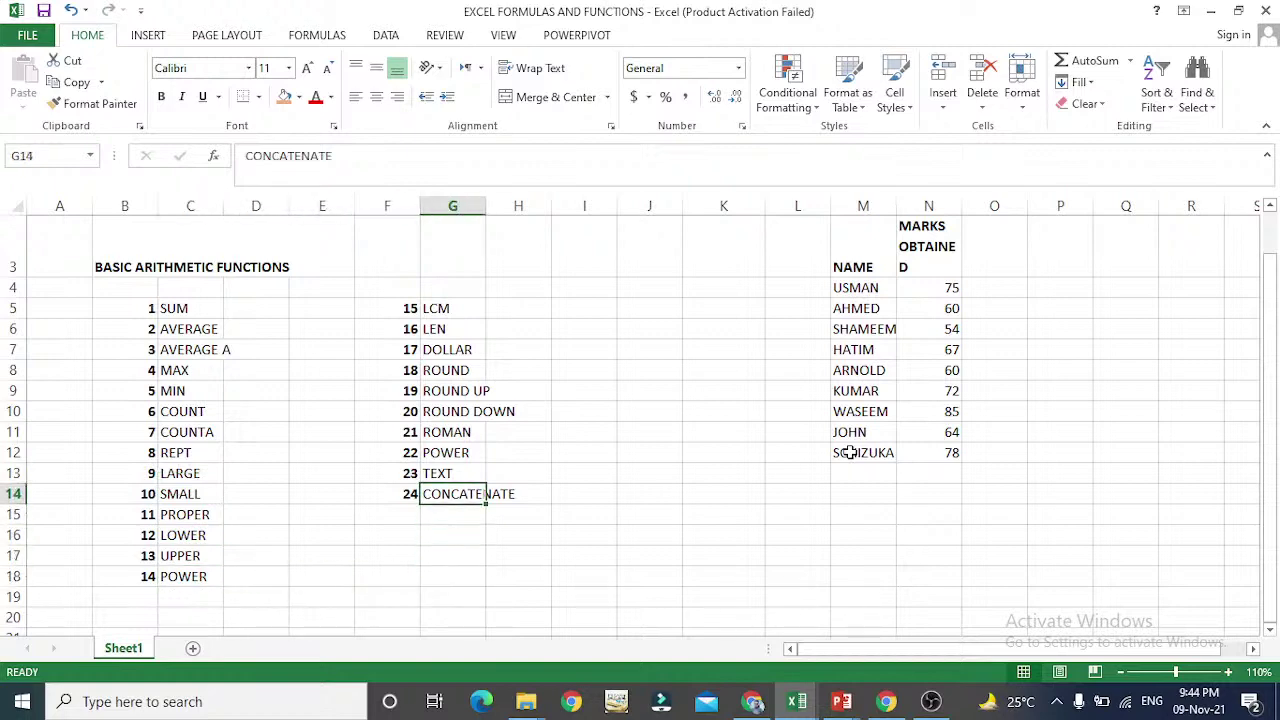
pyautogui.press('Up')
pyautogui.press('Up')
pyautogui.press('Up')
pyautogui.press('Up')
pyautogui.press('Up')
pyautogui.press('Up')
pyautogui.press('Up')
pyautogui.press('Up')
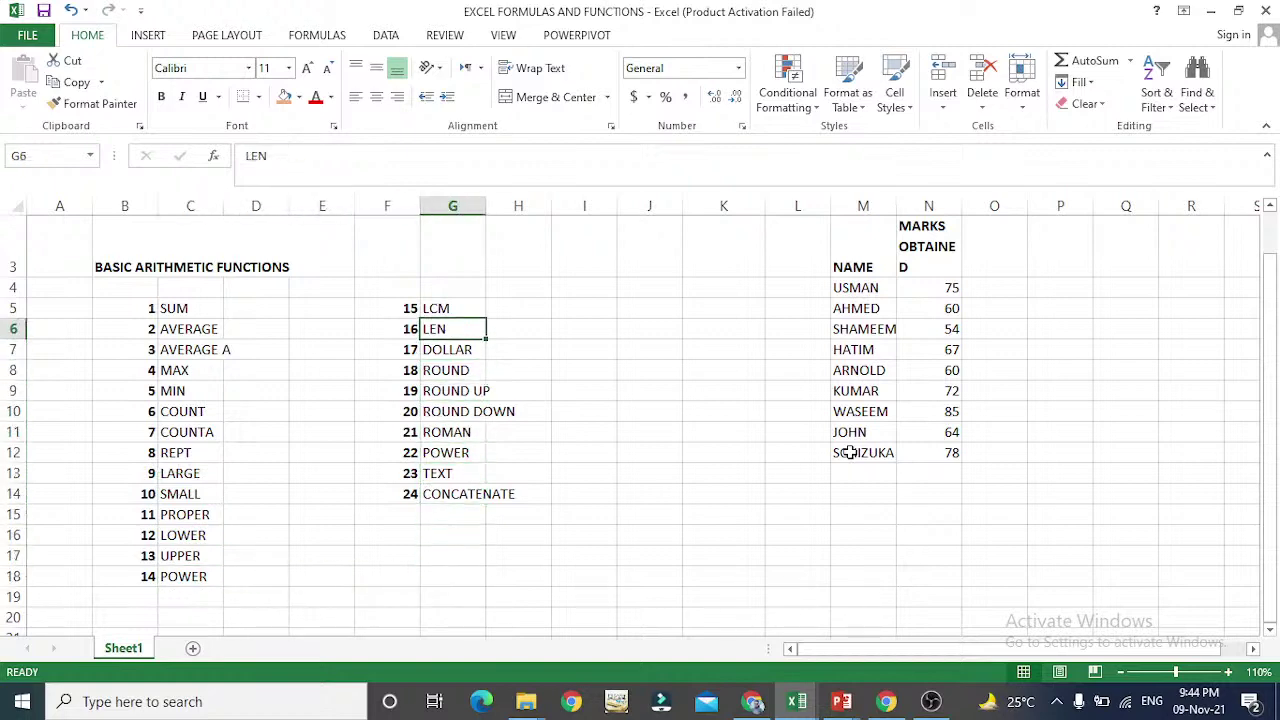
pyautogui.press('Right')
pyautogui.press('Right')
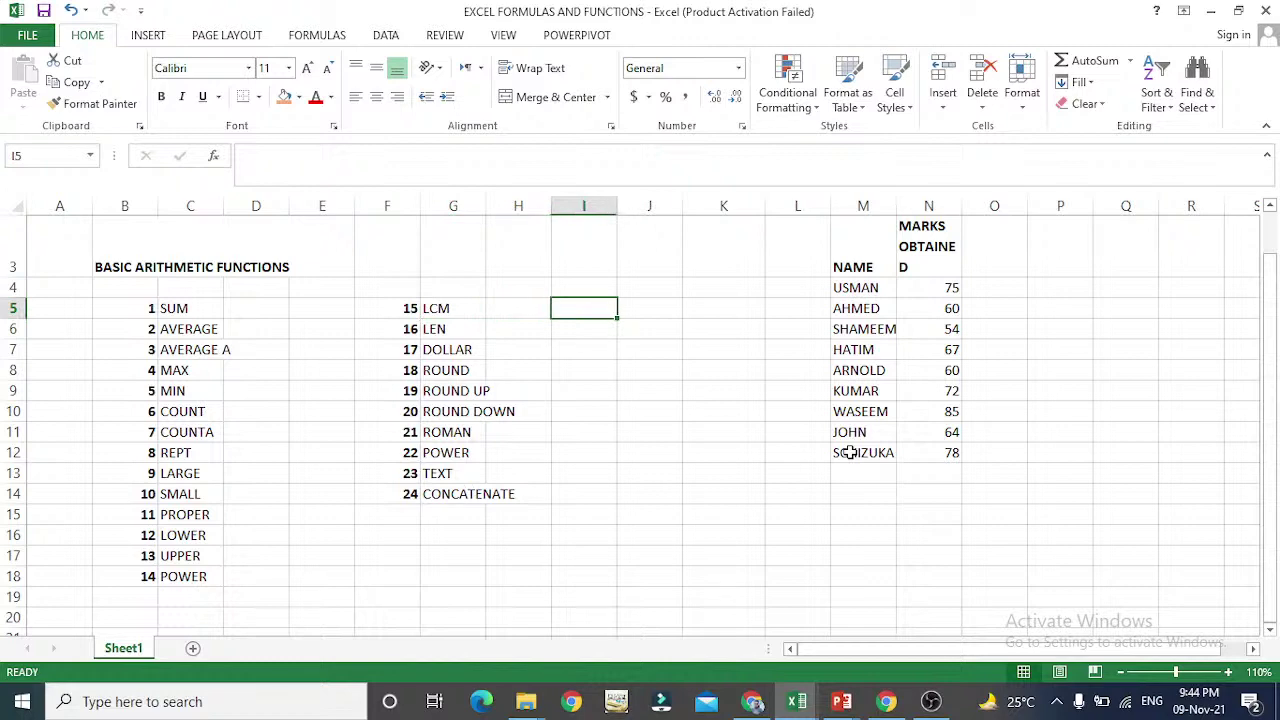
pyautogui.write('=')
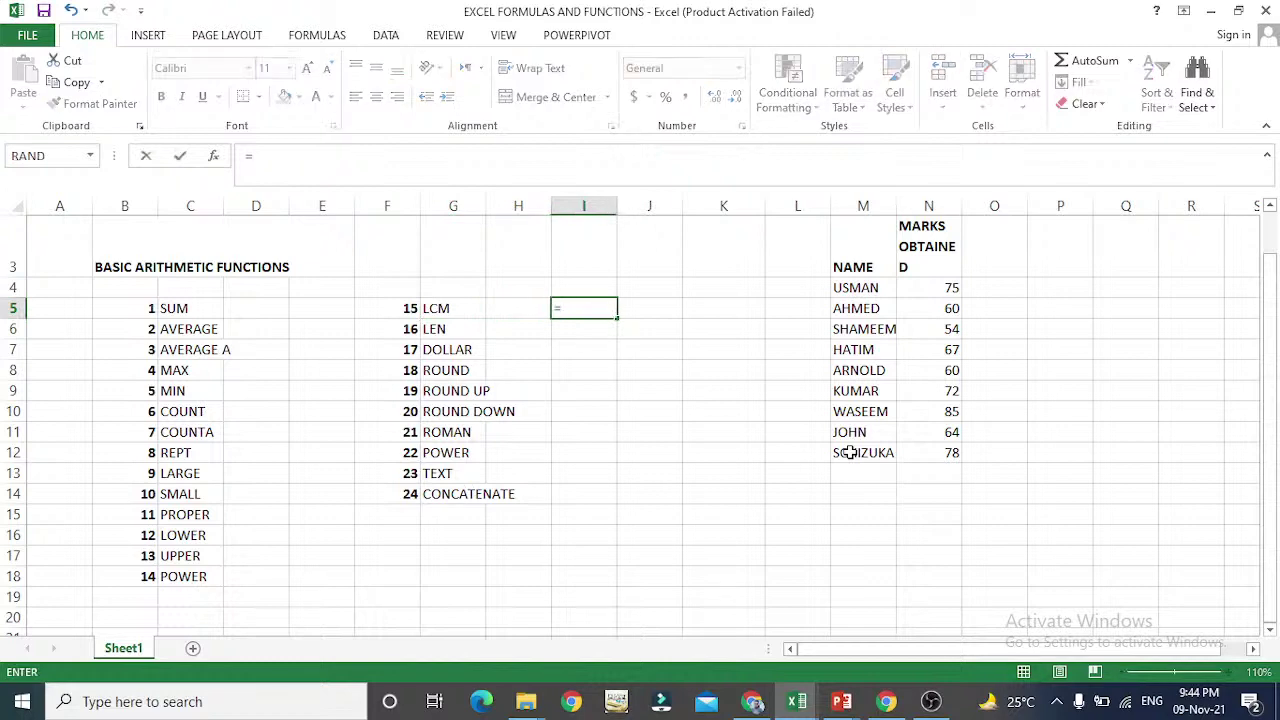
pyautogui.write('S')
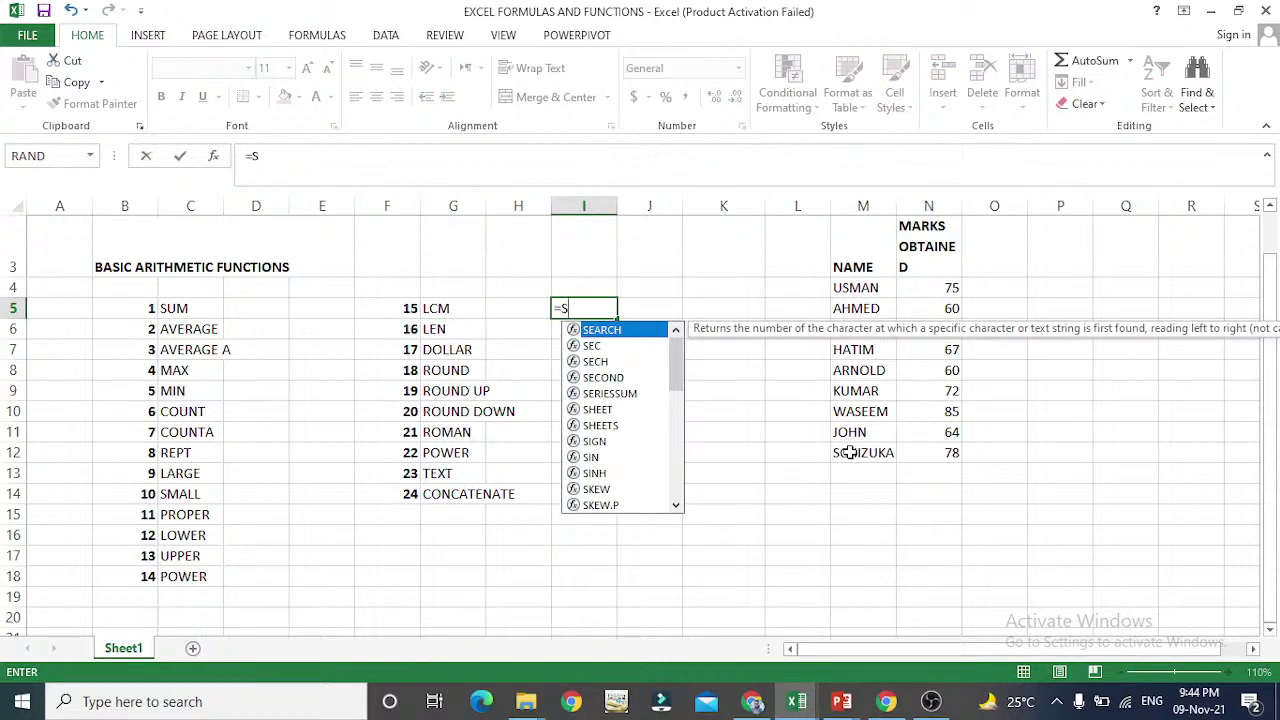
pyautogui.press('Escape')
pyautogui.press('Escape')
# - Examine the marks table from its NAME and MARKS OBTAINED headings down to the last name in row 12
pyautogui.press('Right')
pyautogui.press('Right')
pyautogui.press('Right')
pyautogui.press('Right')
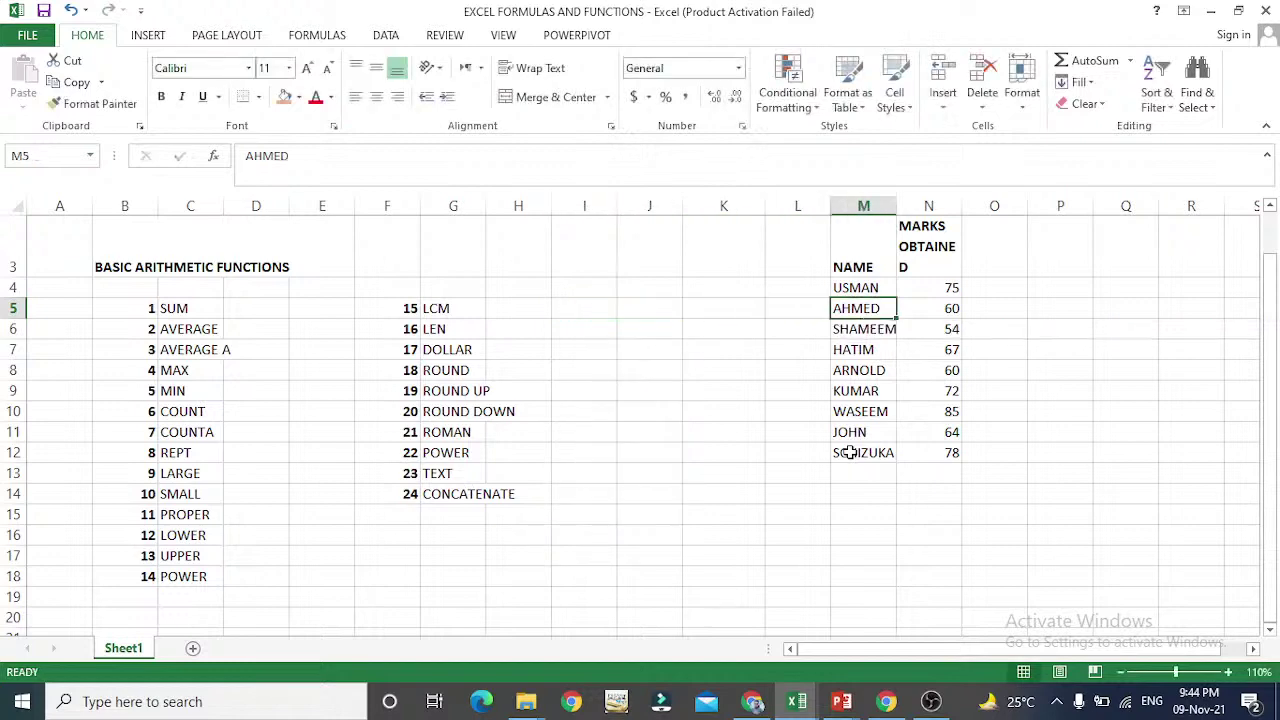
pyautogui.press('Up')
pyautogui.press('Up')
pyautogui.press('Up')
pyautogui.press('Up')
pyautogui.press('Down')
pyautogui.press('Down')
pyautogui.press('Down')
pyautogui.press('Right')
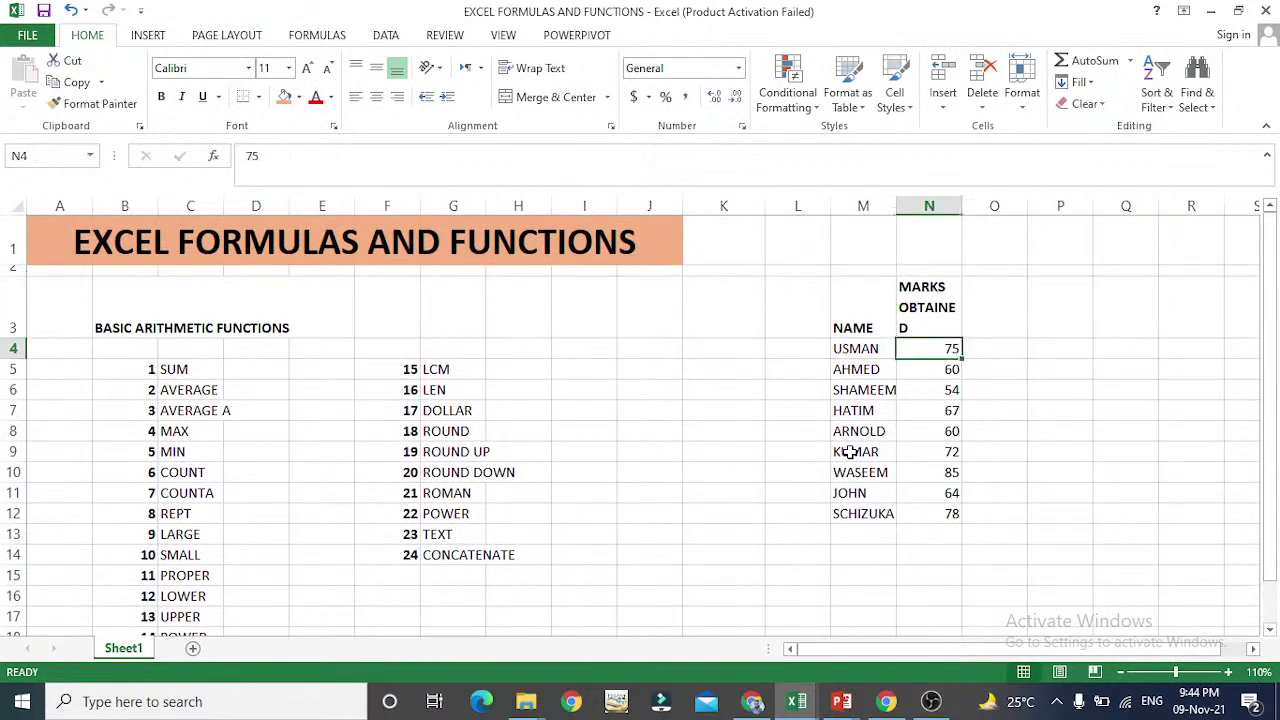
pyautogui.press('Up')
pyautogui.press('Left')
pyautogui.press('Down')
pyautogui.press('Down')
pyautogui.press('Down')
pyautogui.press('Down')
pyautogui.press('Down')
pyautogui.press('Down')
pyautogui.press('Down')
pyautogui.press('Down')
pyautogui.press('Down')
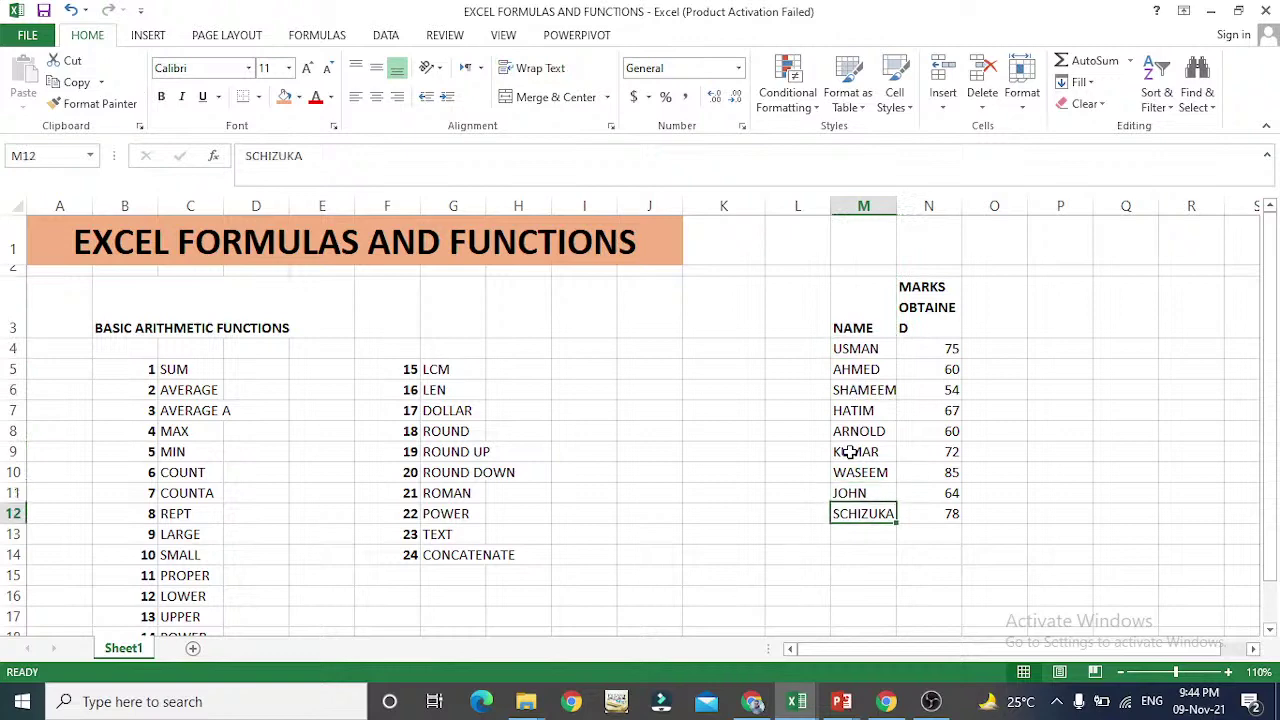
# - Examine the marks table's MARKS OBTAINED column from its heading down to the last value in row 12
pyautogui.press('Right')
pyautogui.press('Right')
pyautogui.press('Up')
pyautogui.press('Up')
pyautogui.press('Up')
pyautogui.press('Up')
pyautogui.press('Up')
pyautogui.press('Up')
pyautogui.press('Up')
pyautogui.press('Up')
pyautogui.press('Up')
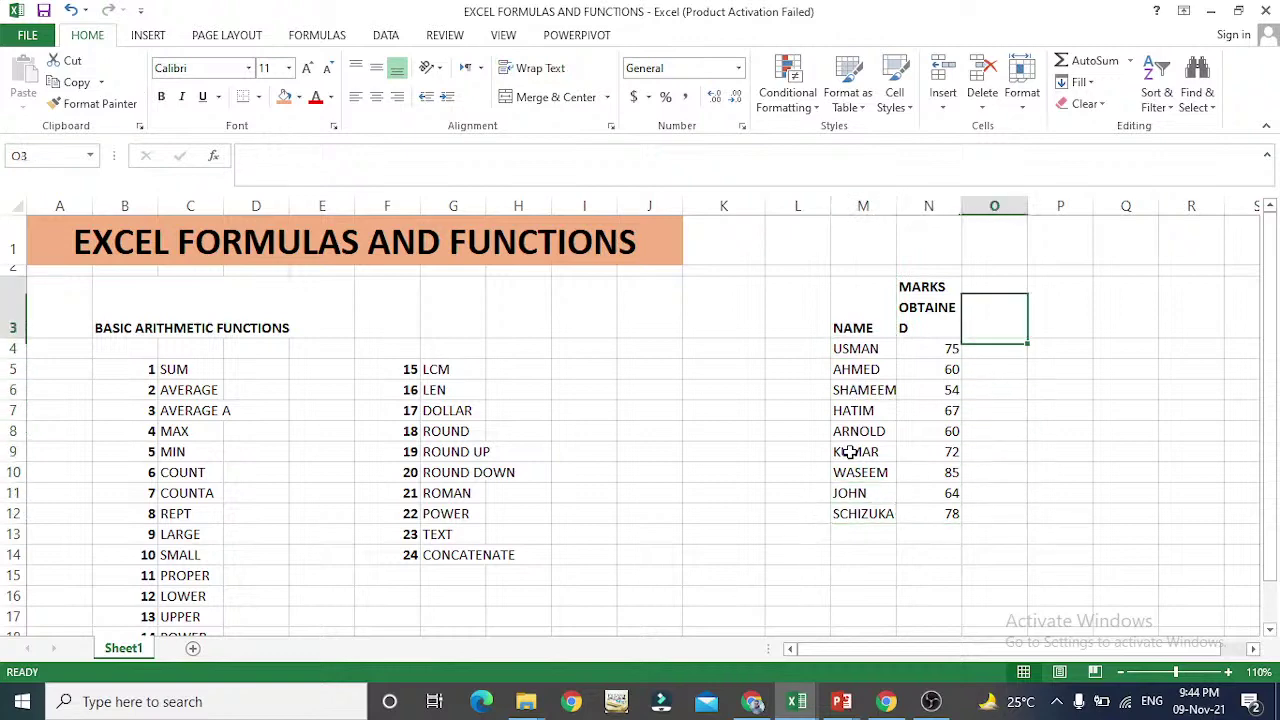
pyautogui.press('Left')
pyautogui.press('Down')
pyautogui.press('Down')
pyautogui.press('Down')
pyautogui.press('Down')
pyautogui.press('Down')
pyautogui.press('Down')
pyautogui.press('Down')
pyautogui.press('Down')
pyautogui.press('Down')
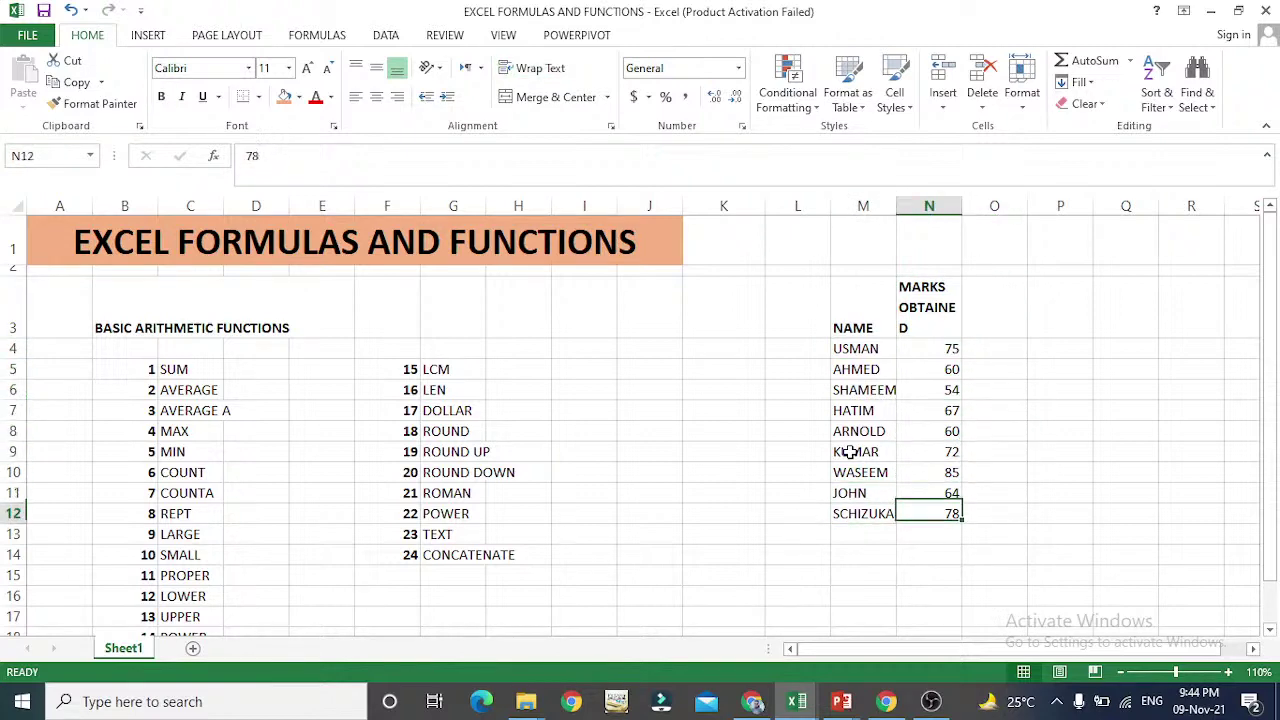
pyautogui.press('Left')
pyautogui.press('Right')
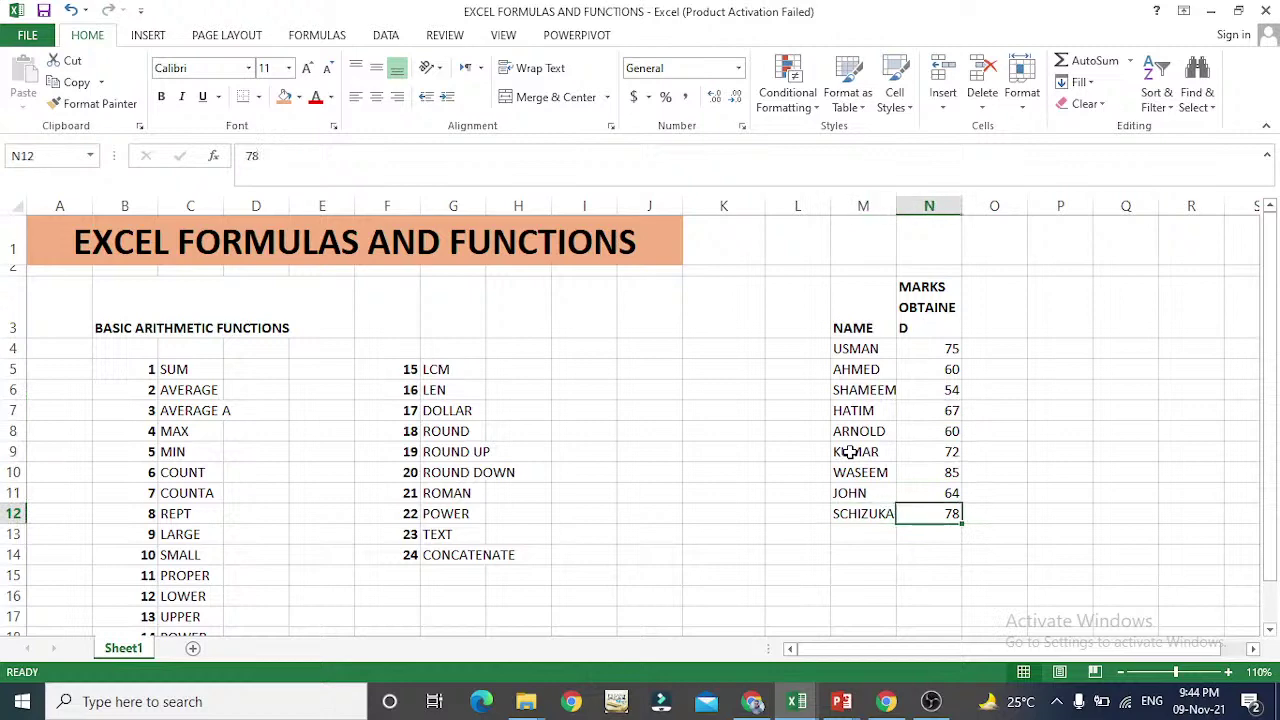
# - Look back up the MARKS OBTAINED column and review the NAME heading and the first entries of the marks table
pyautogui.press('Up')
pyautogui.press('Up')
pyautogui.press('Up')
pyautogui.press('Up')
pyautogui.press('Up')
pyautogui.press('Up')
pyautogui.press('Up')
pyautogui.press('Up')
pyautogui.press('Up')
pyautogui.press('Left')
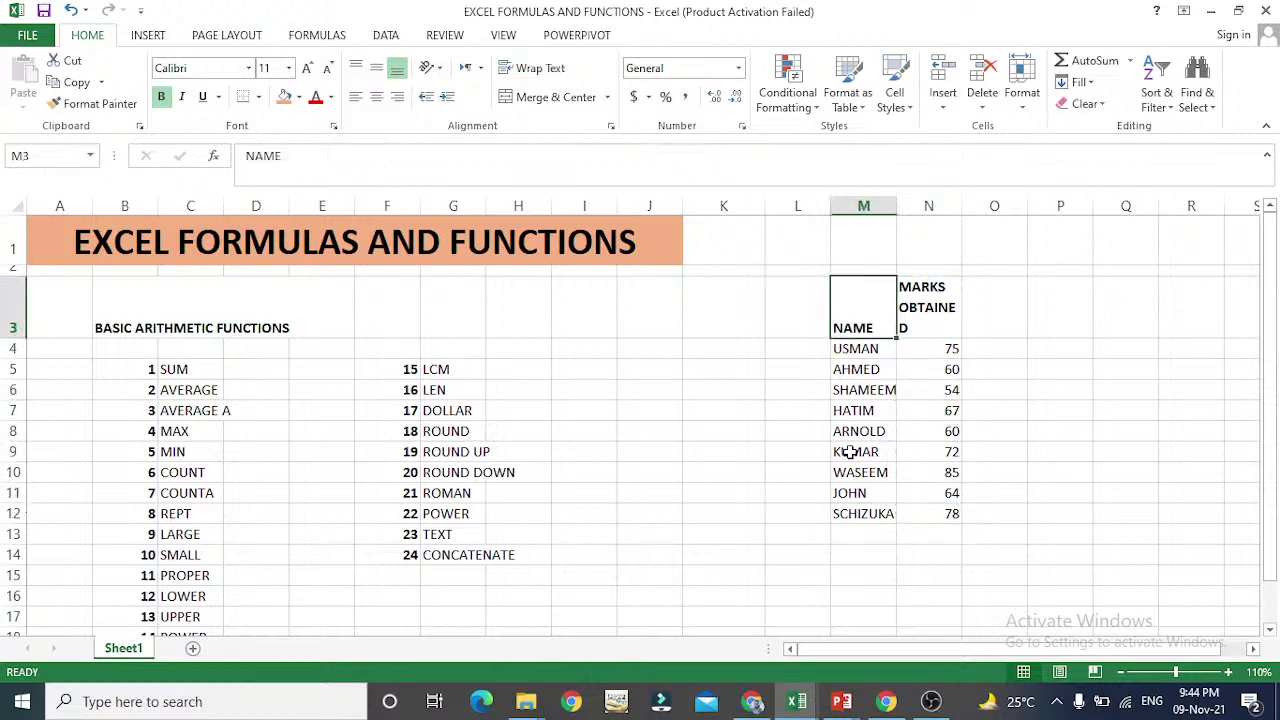
pyautogui.press('Right')
pyautogui.press('Right')
pyautogui.press('Right')
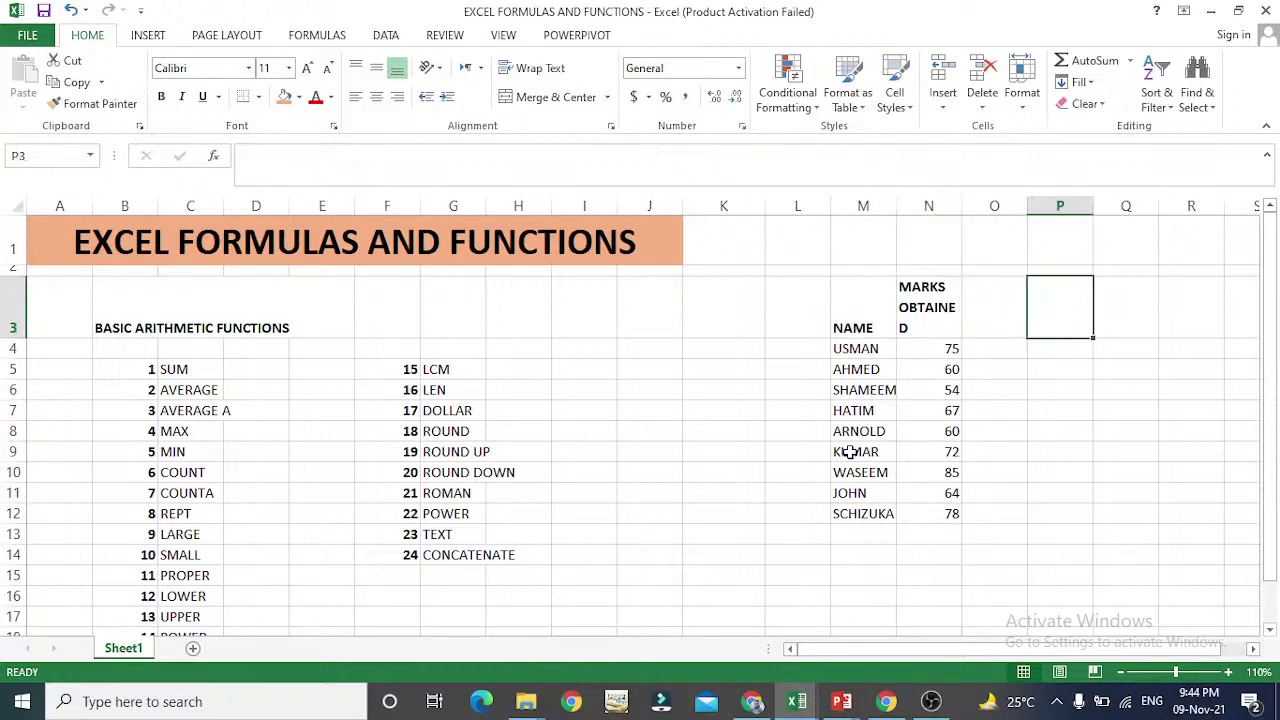
pyautogui.press('Down')
pyautogui.press('Left')
pyautogui.press('Left')
pyautogui.press('Left')
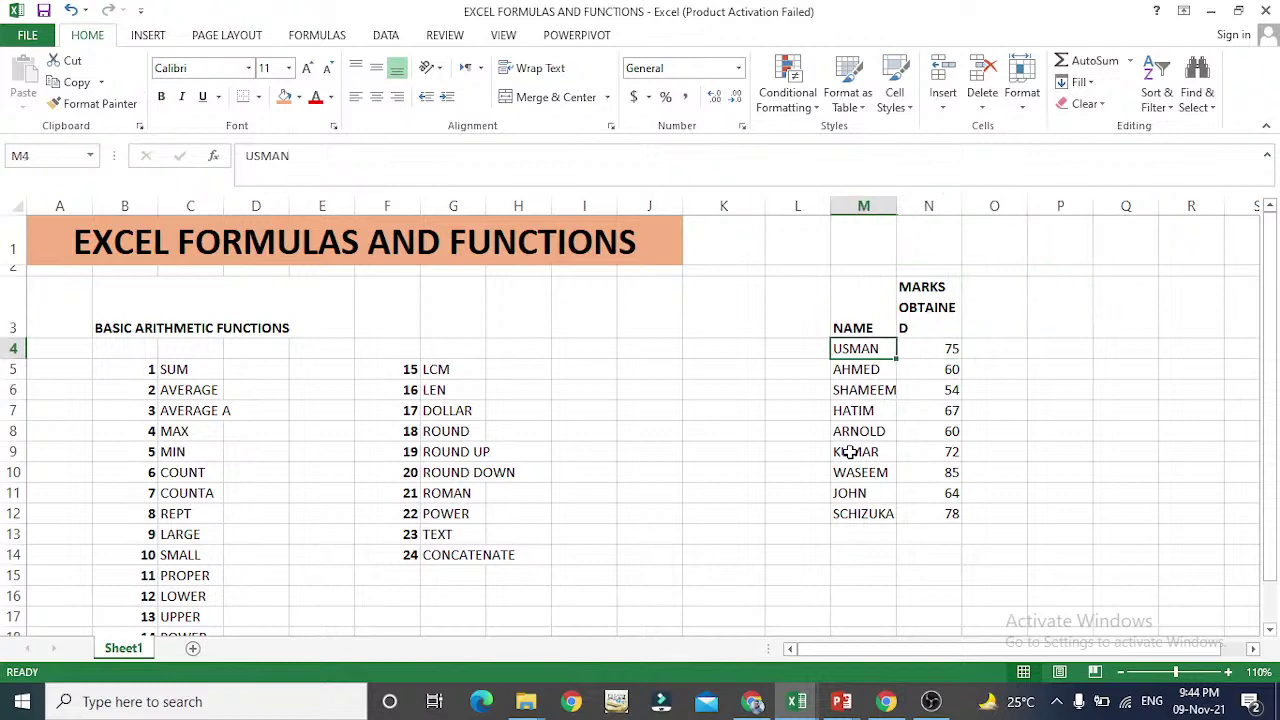
pyautogui.press('Right')
pyautogui.press('Right')
pyautogui.press('Right')
pyautogui.press('Up')
pyautogui.press('Left')
pyautogui.press('Left')
pyautogui.press('Left')
pyautogui.press('Left')
pyautogui.press('Left')
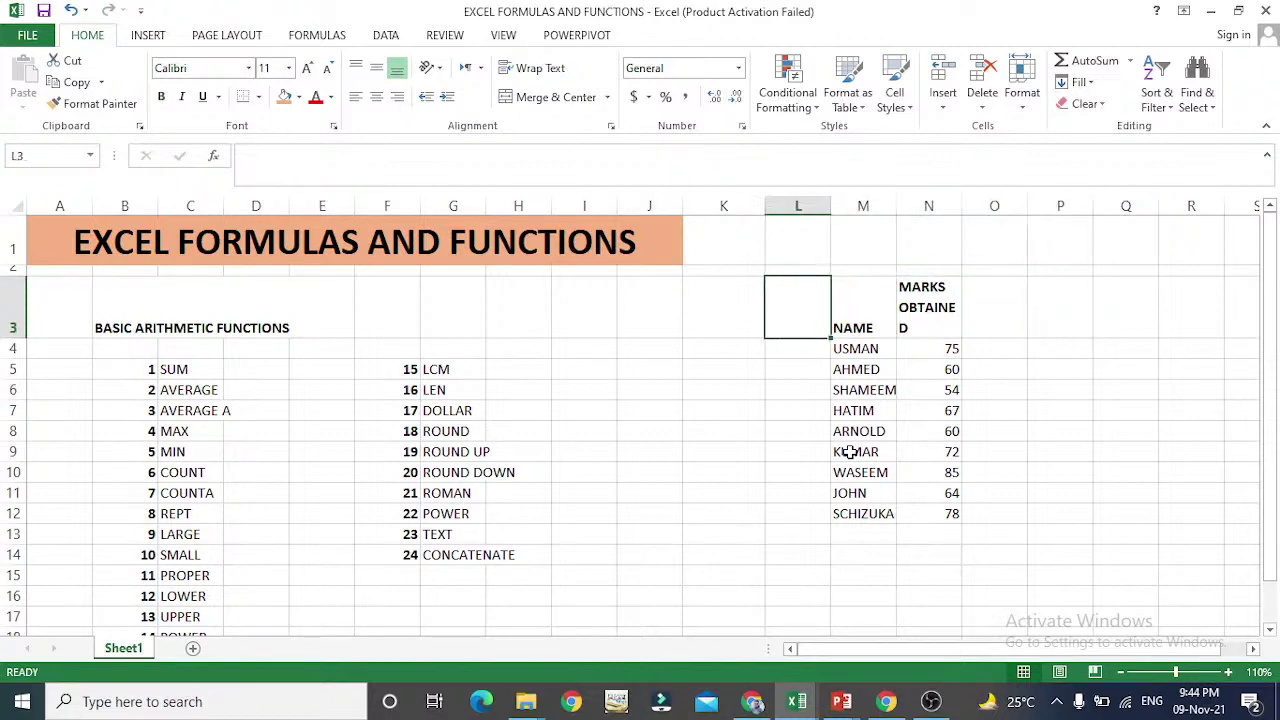
pyautogui.press('Down')
pyautogui.press('Down')
pyautogui.press('Left')
pyautogui.press('Left')
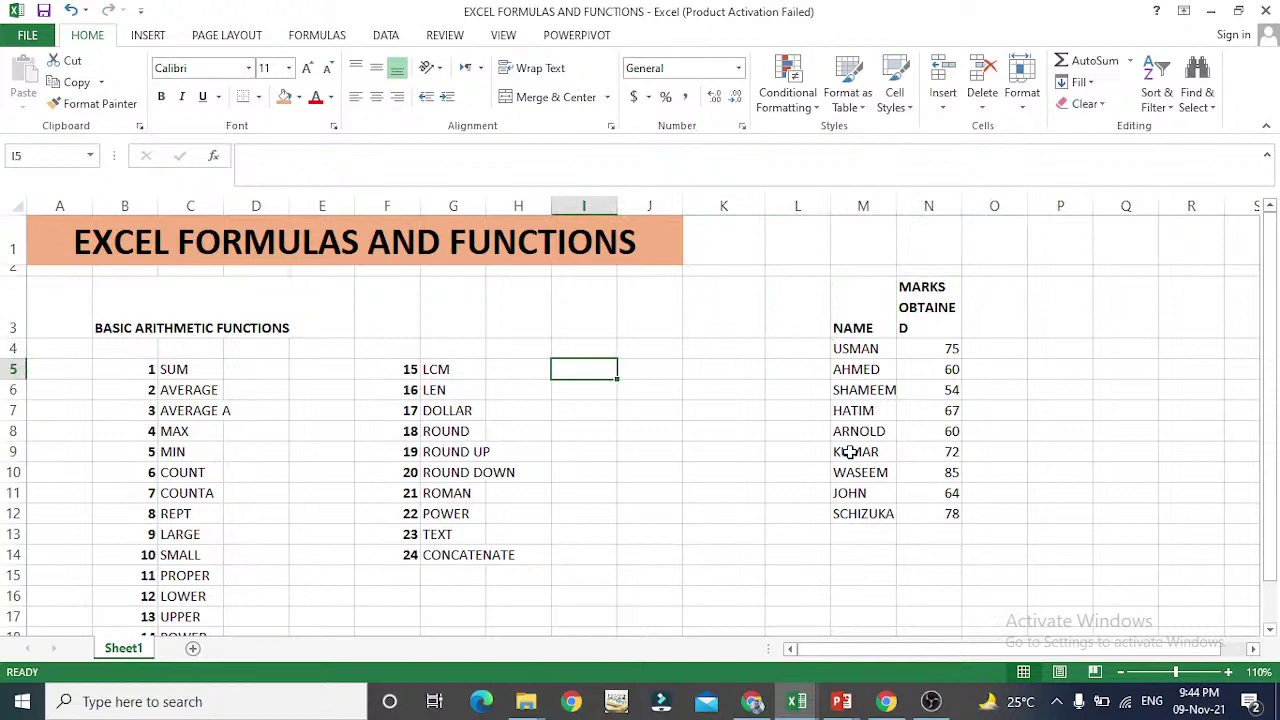
pyautogui.write('=S')
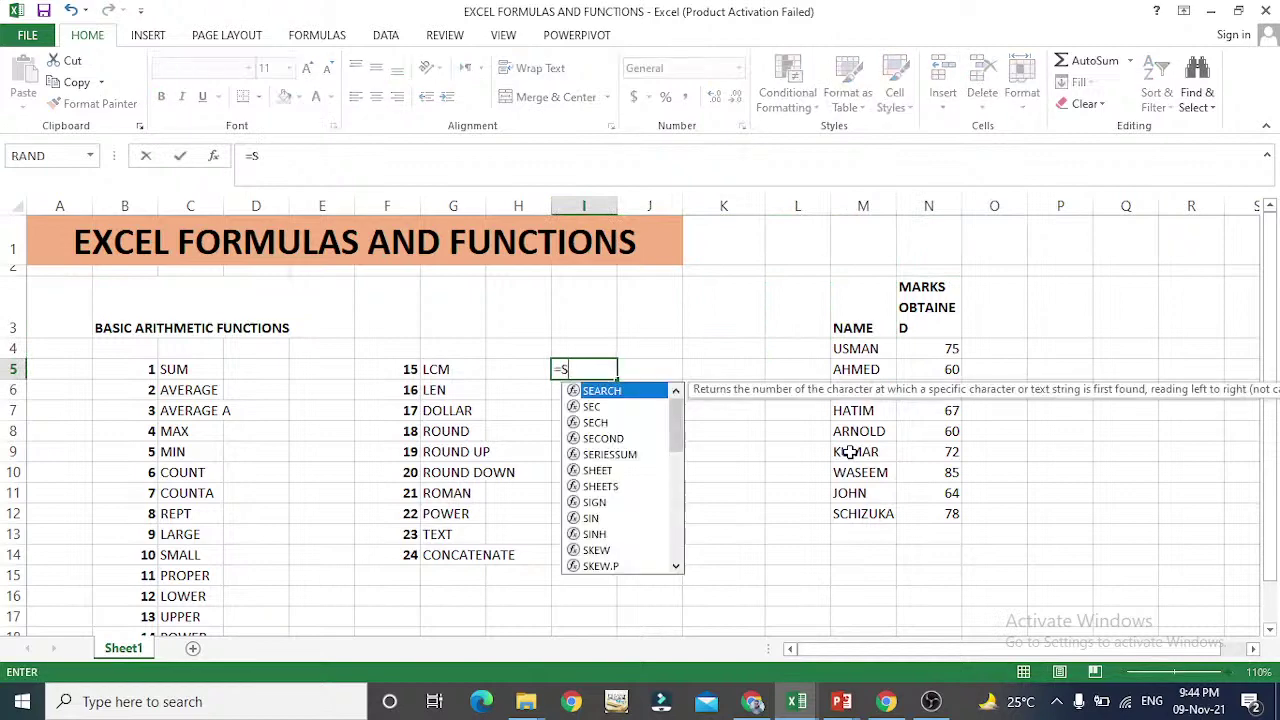
pyautogui.write('U')
pyautogui.press('Escape')
pyautogui.press('Escape')
pyautogui.press('Left')
pyautogui.press('Left')
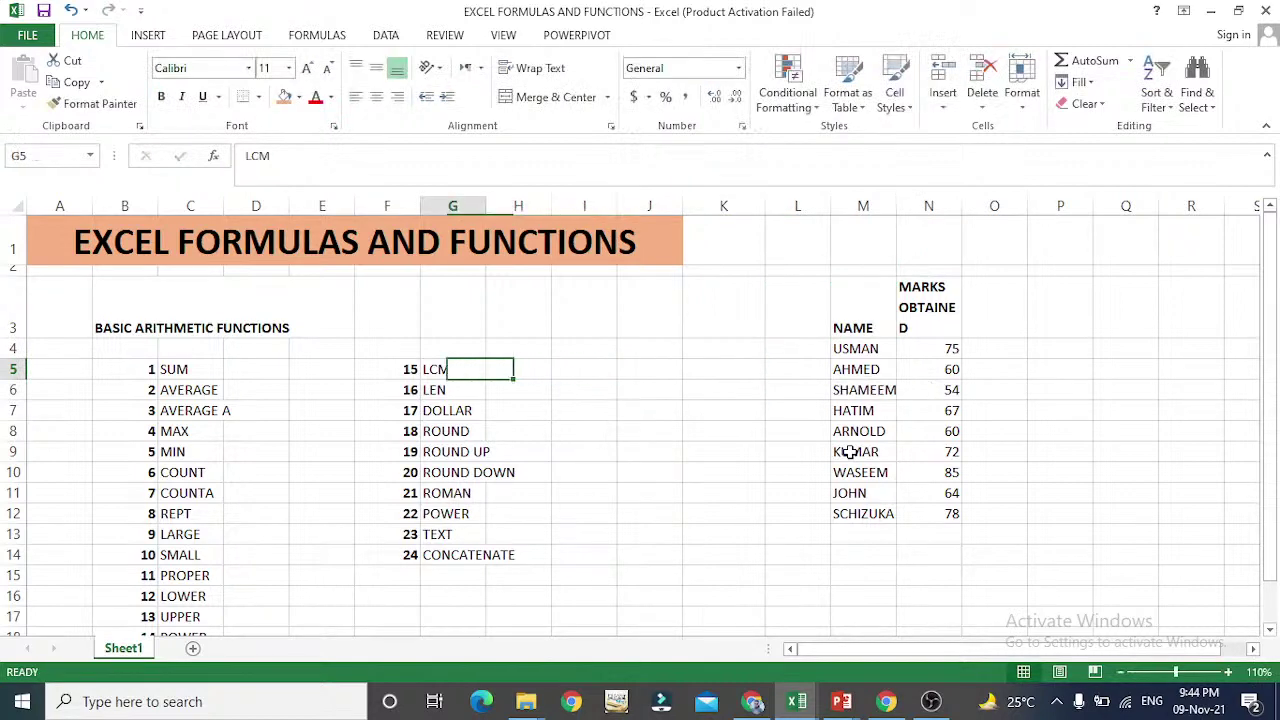
pyautogui.press('Left')
pyautogui.press('Left')
pyautogui.press('Left')
pyautogui.write('=S')
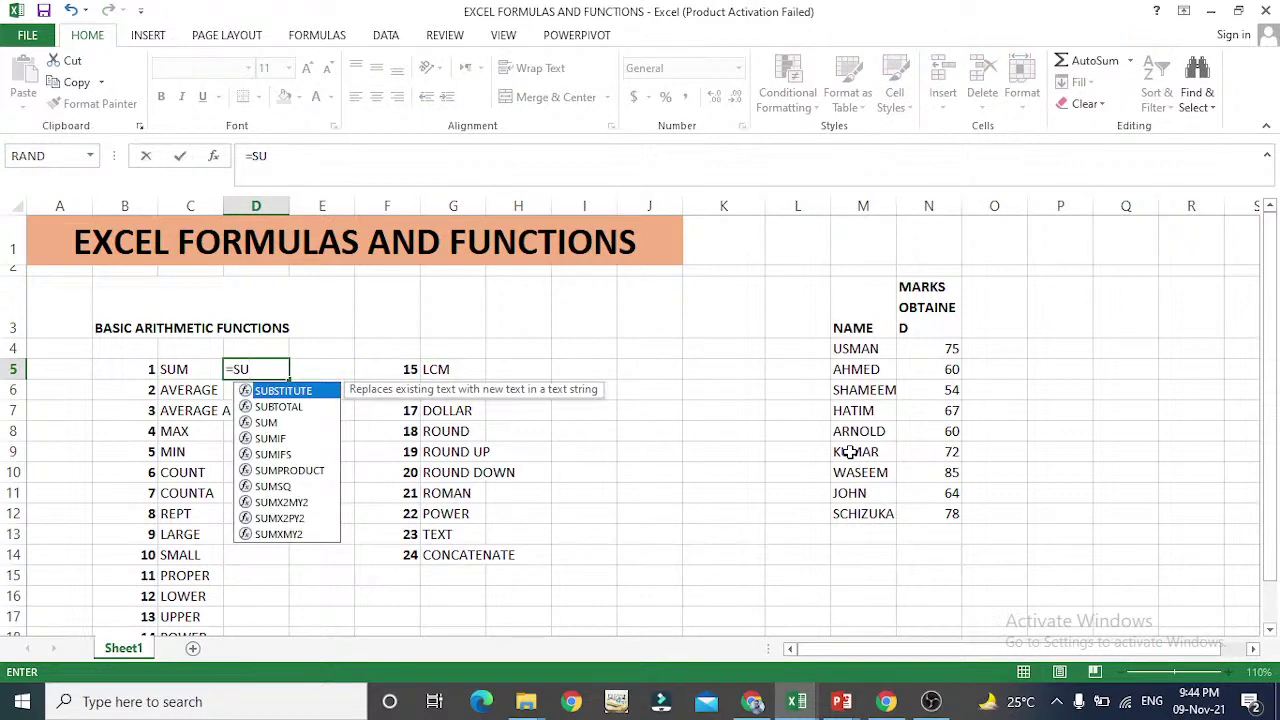
pyautogui.write('M(')
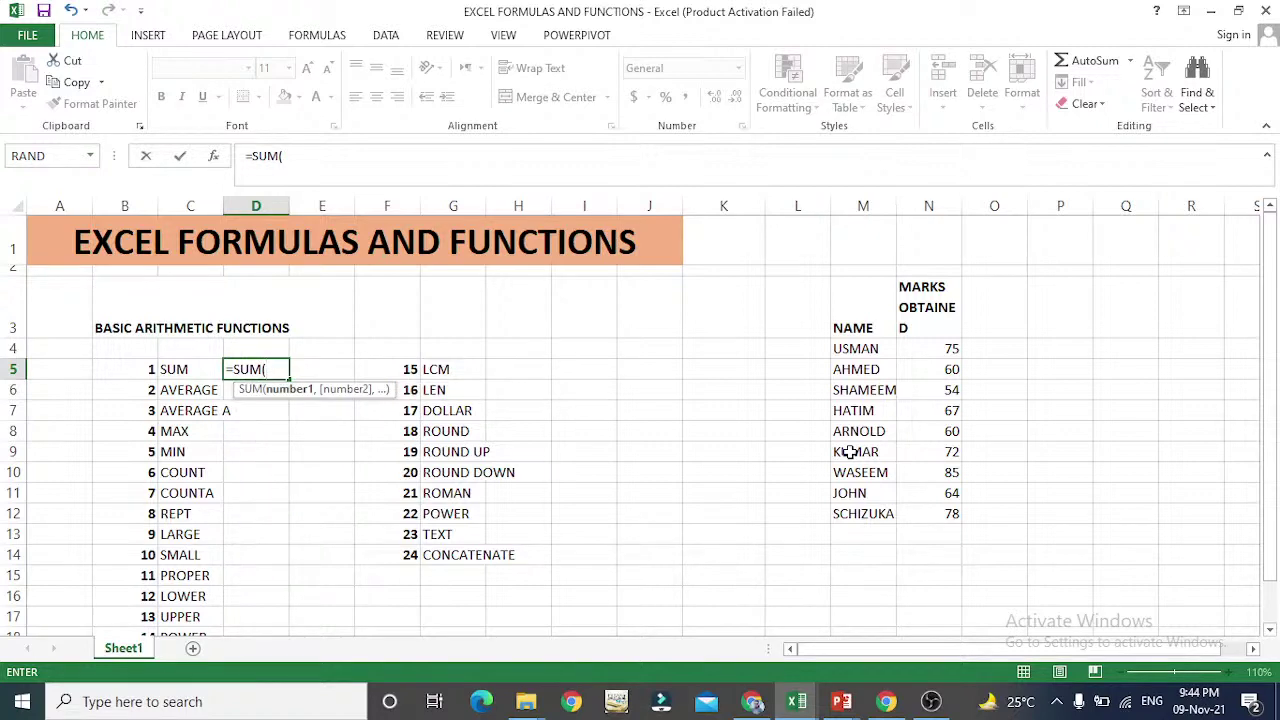
pyautogui.press('Right')
pyautogui.press('Right')
pyautogui.press('Right')
pyautogui.press('Right')
pyautogui.press('Right')
pyautogui.press('Right')
pyautogui.press('Right')
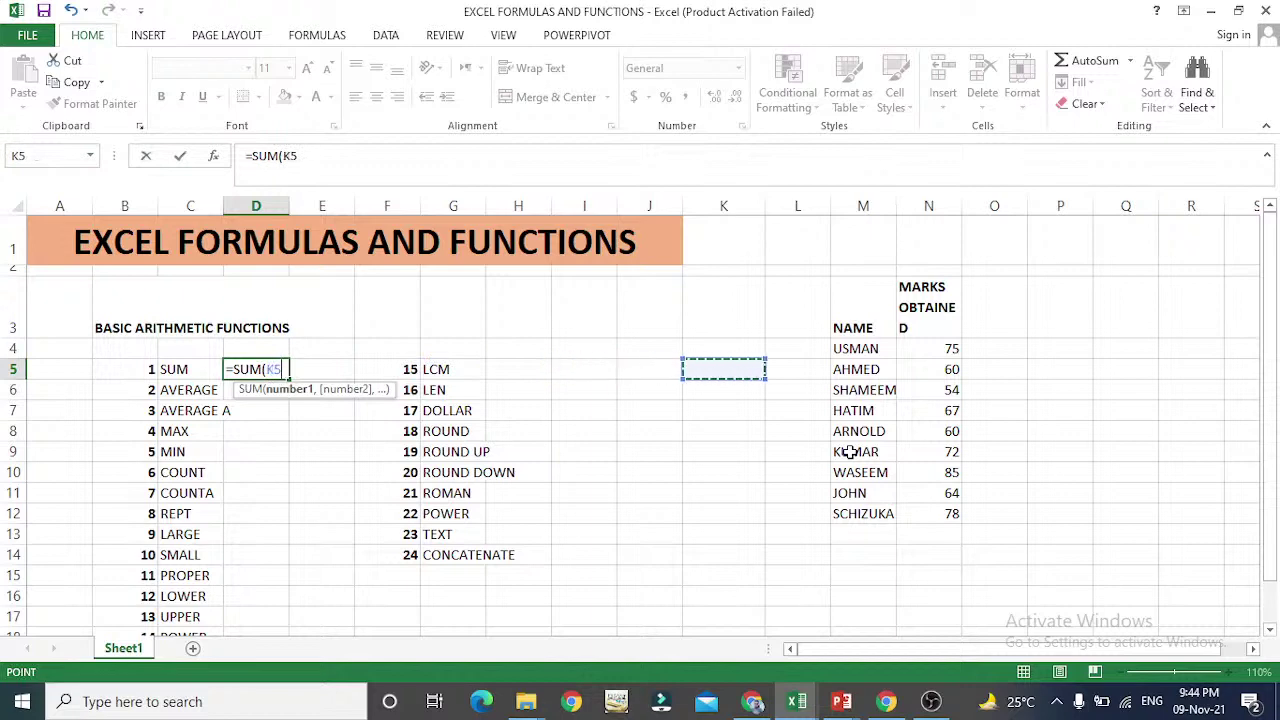
pyautogui.press('Right')
pyautogui.press('Right')
pyautogui.press('Right')
pyautogui.press('Up')
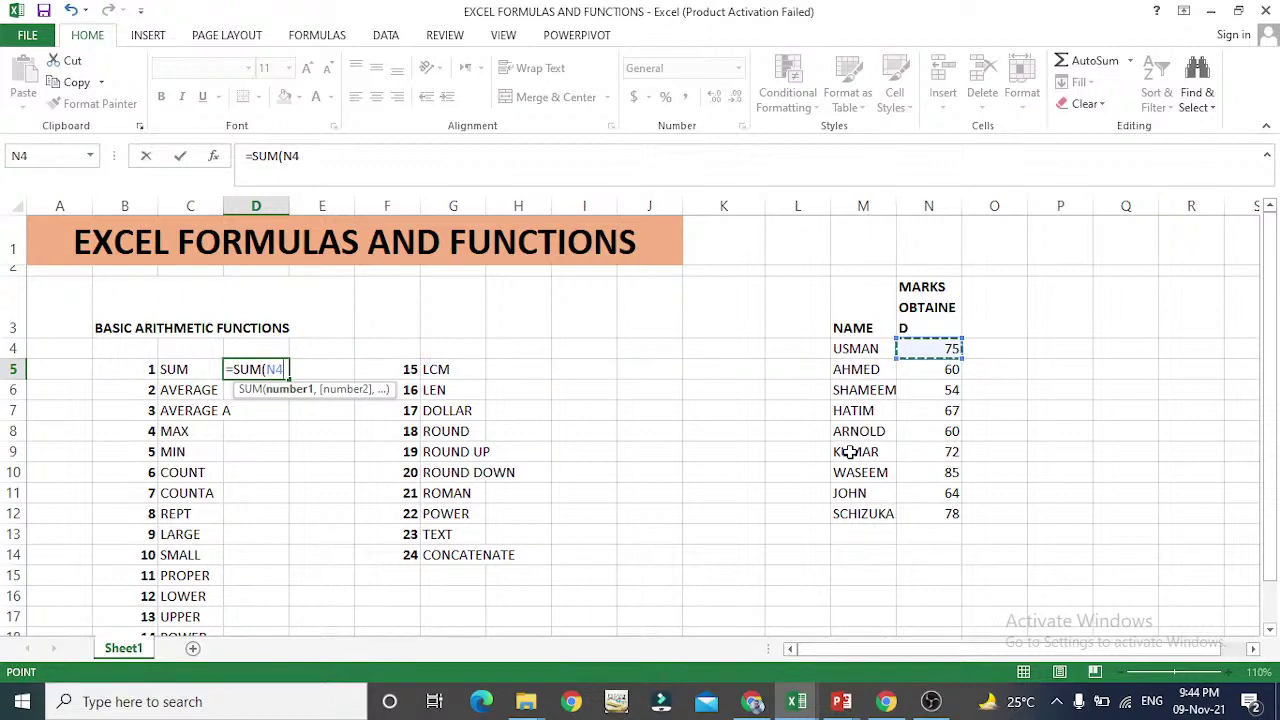
pyautogui.press('Escape')
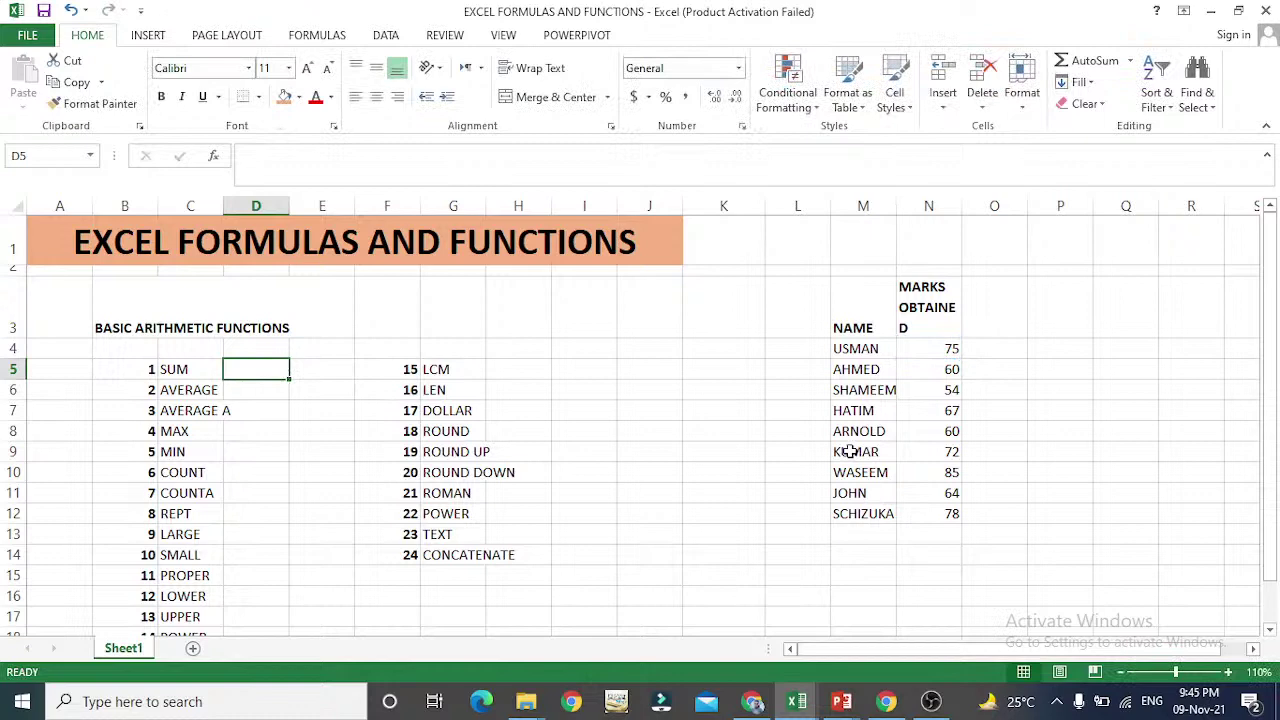
# - Try to enter =SUM() without any arguments in cell D5 beside the SUM label
pyautogui.doubleClick(848, 452)
pyautogui.press('Escape')
pyautogui.press('Left')
pyautogui.press('Left')
pyautogui.press('Left')
pyautogui.press('Left')
pyautogui.press('Left')
pyautogui.press('Left')
pyautogui.press('Left')
pyautogui.press('Left')
pyautogui.press('Left')
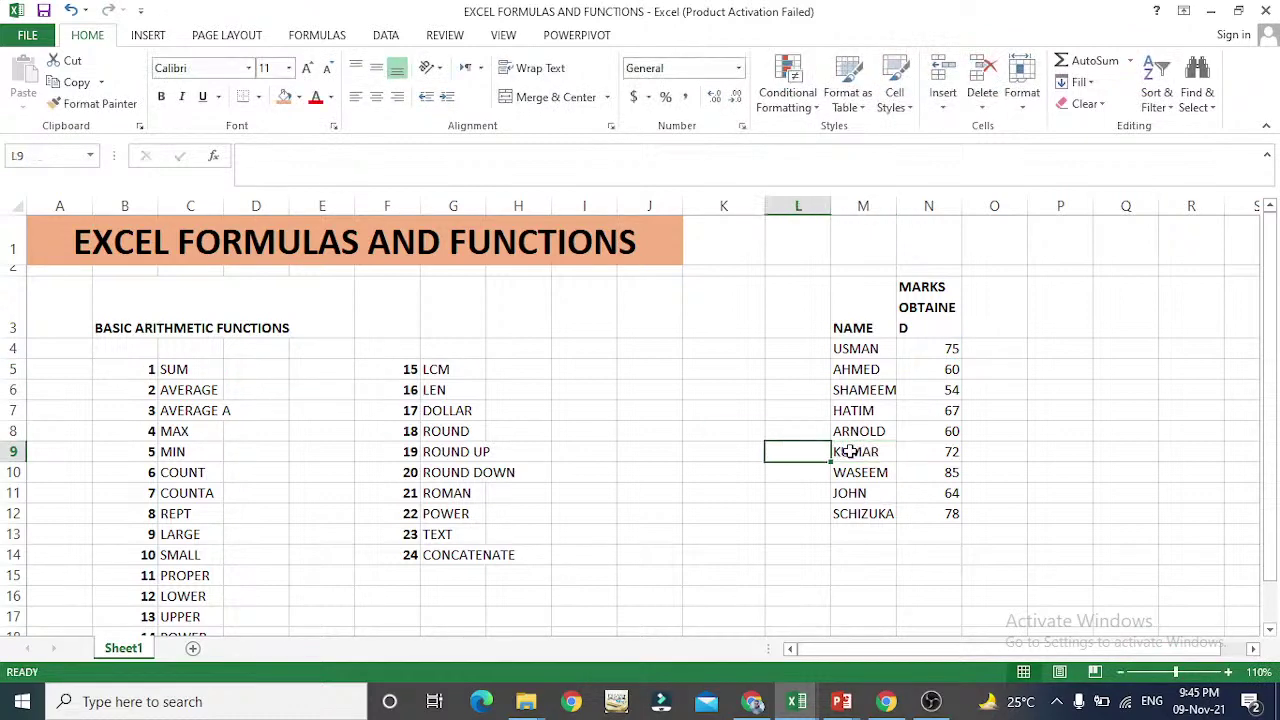
pyautogui.press('Up')
pyautogui.press('Up')
pyautogui.press('Up')
pyautogui.press('Up')
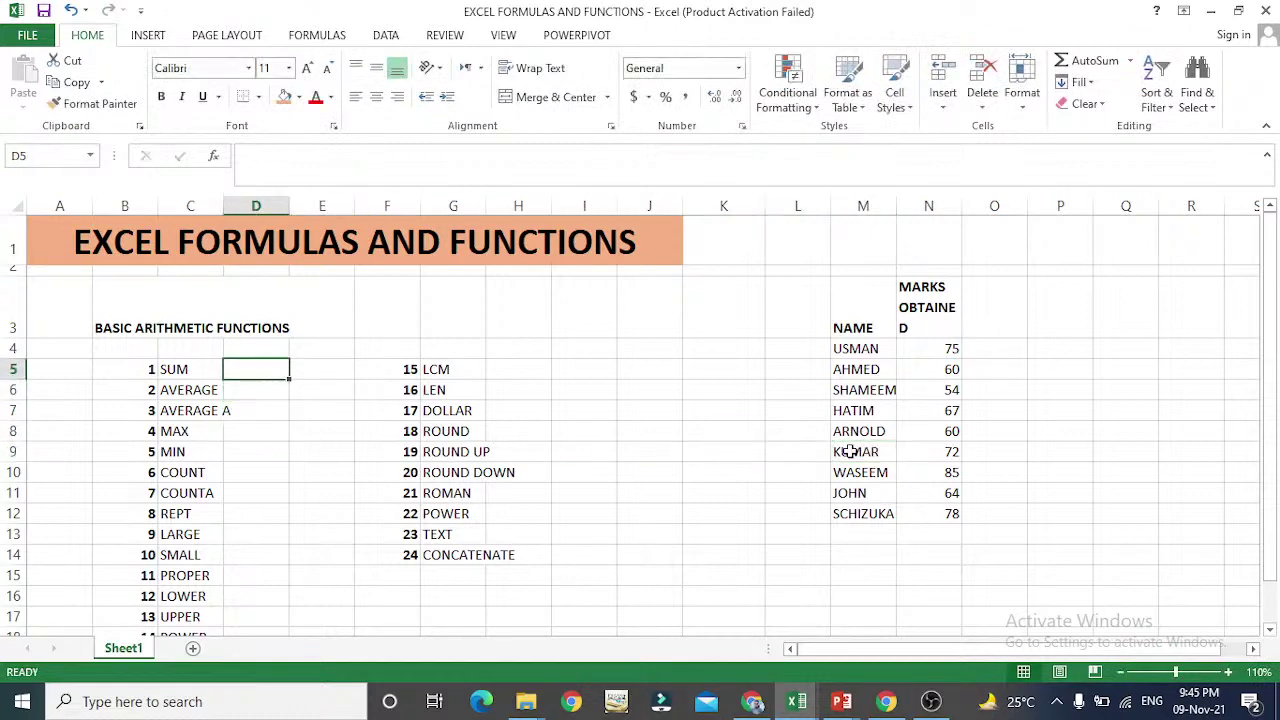
pyautogui.write('=S')
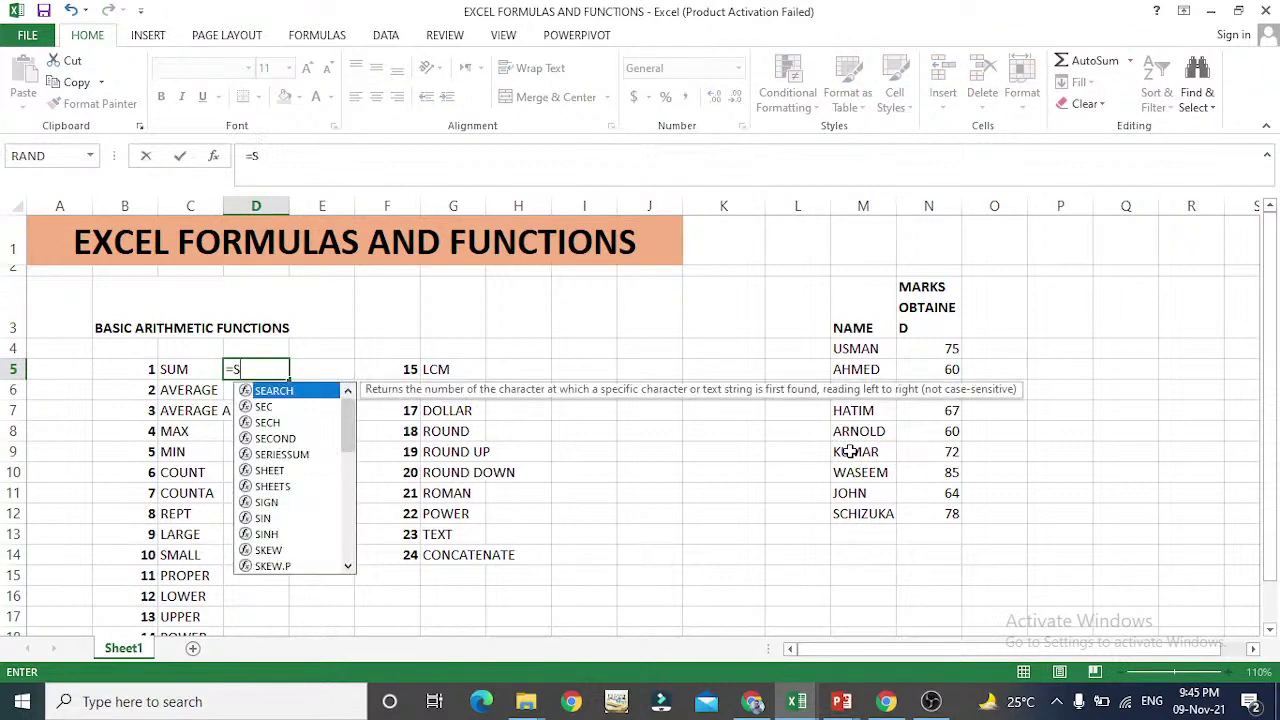
pyautogui.write('UM')
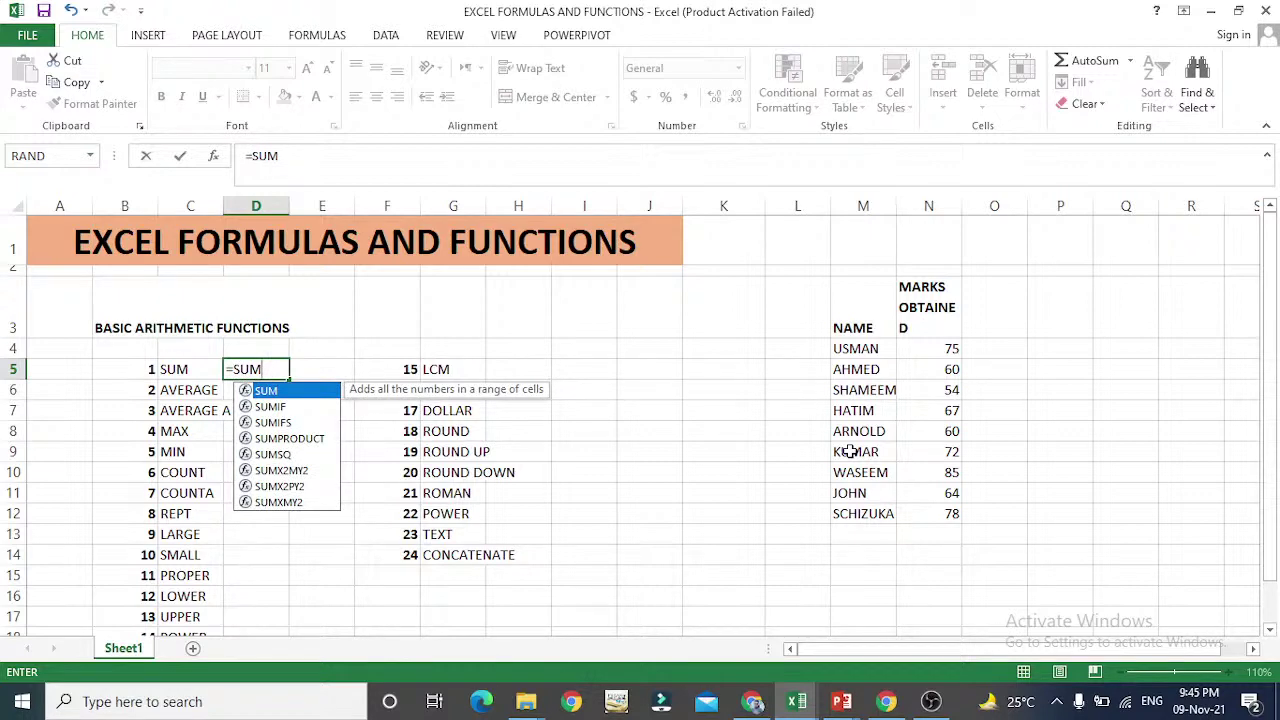
pyautogui.write('(')
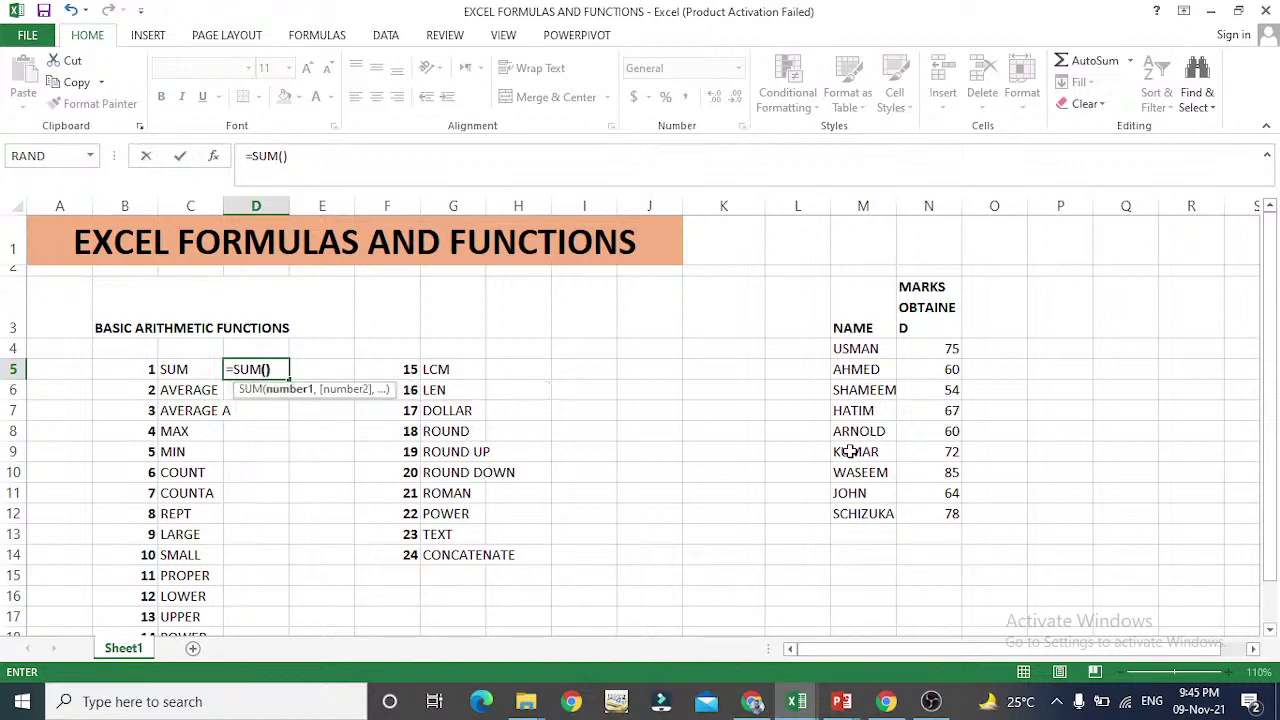
pyautogui.press('Return')
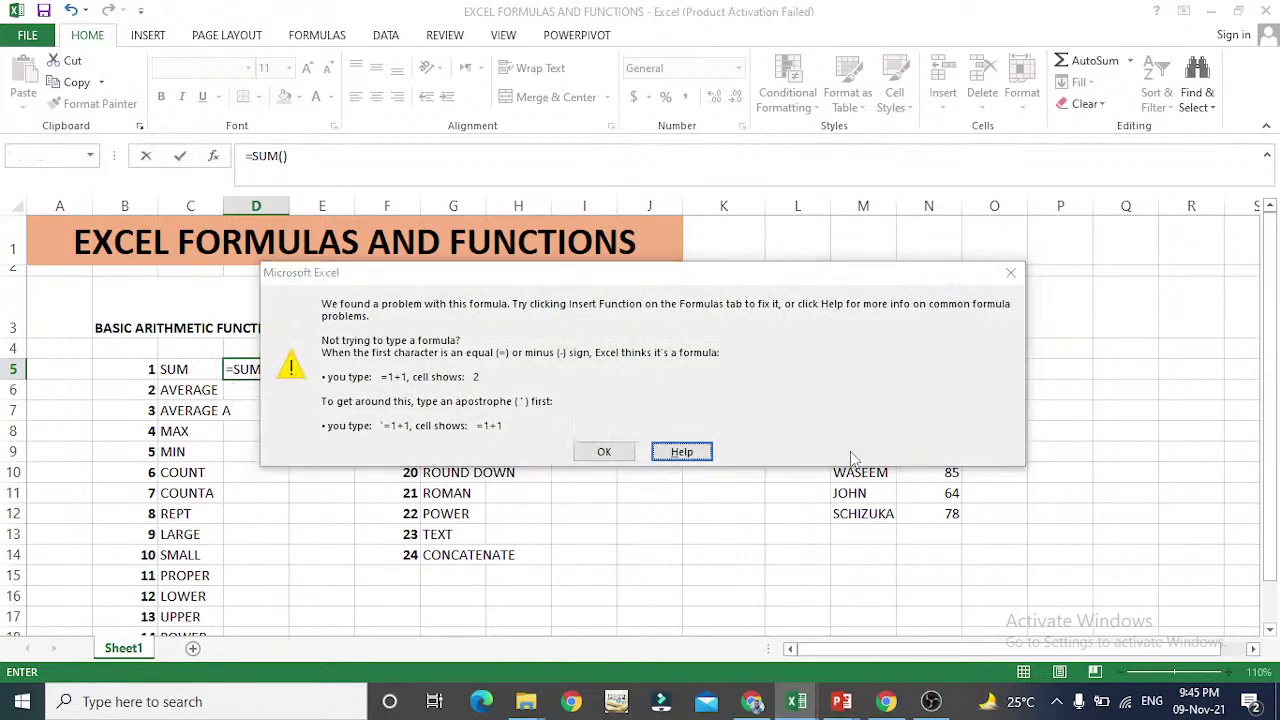
pyautogui.press('Return')
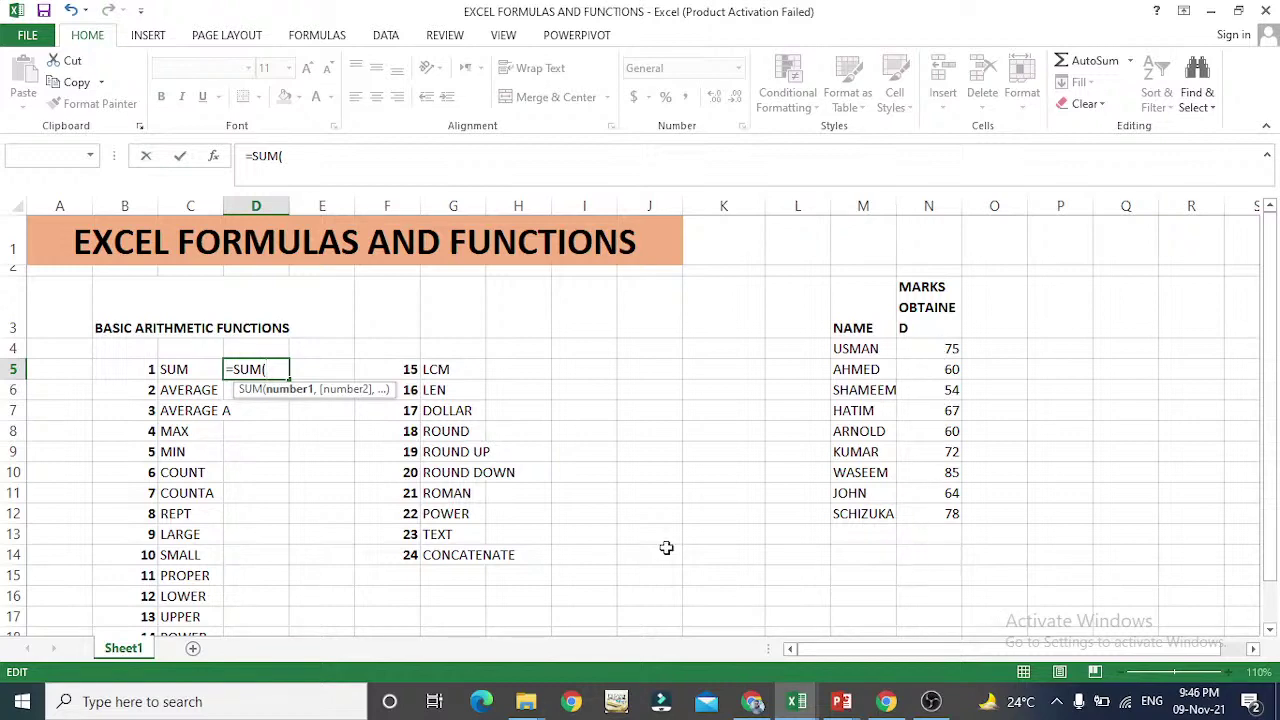
# - Complete the D5 formula as =SUM(N4:N12) to total all the marks obtained
pyautogui.press('BackSpace')
pyautogui.write('(')
pyautogui.click(945, 352)
pyautogui.moveTo(945, 352); pyautogui.dragTo(934, 504)
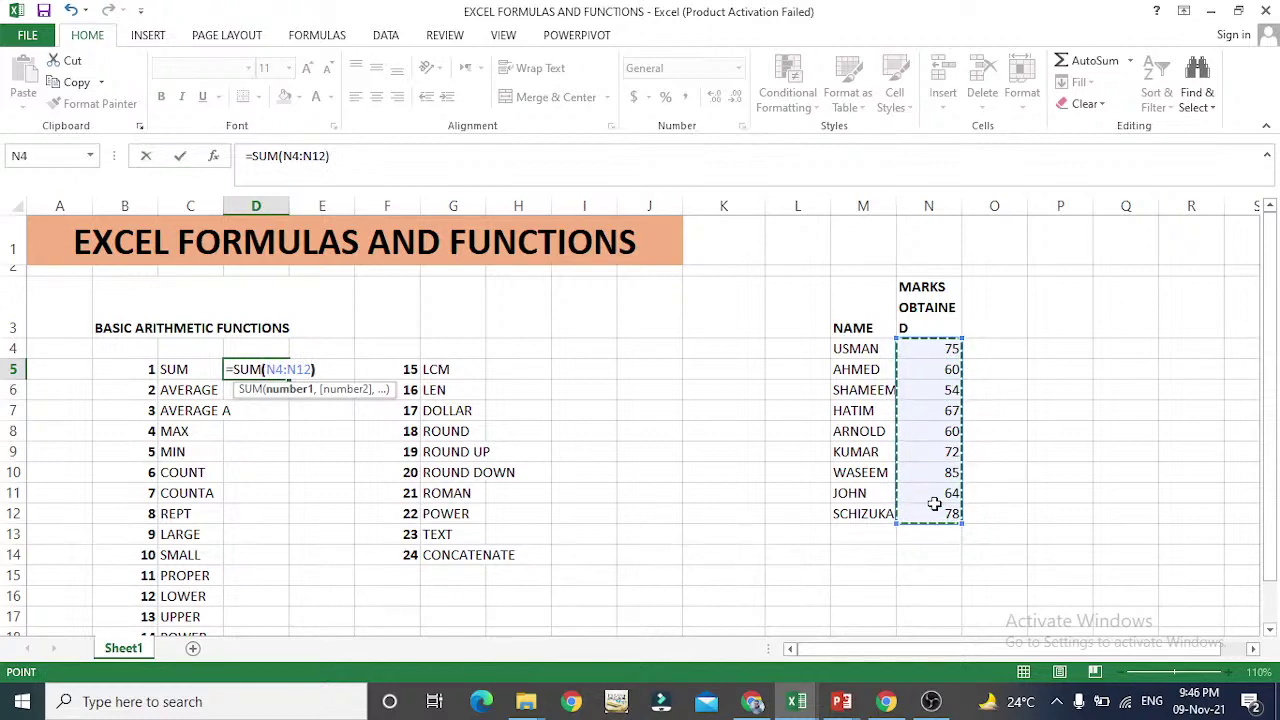
pyautogui.write(')')
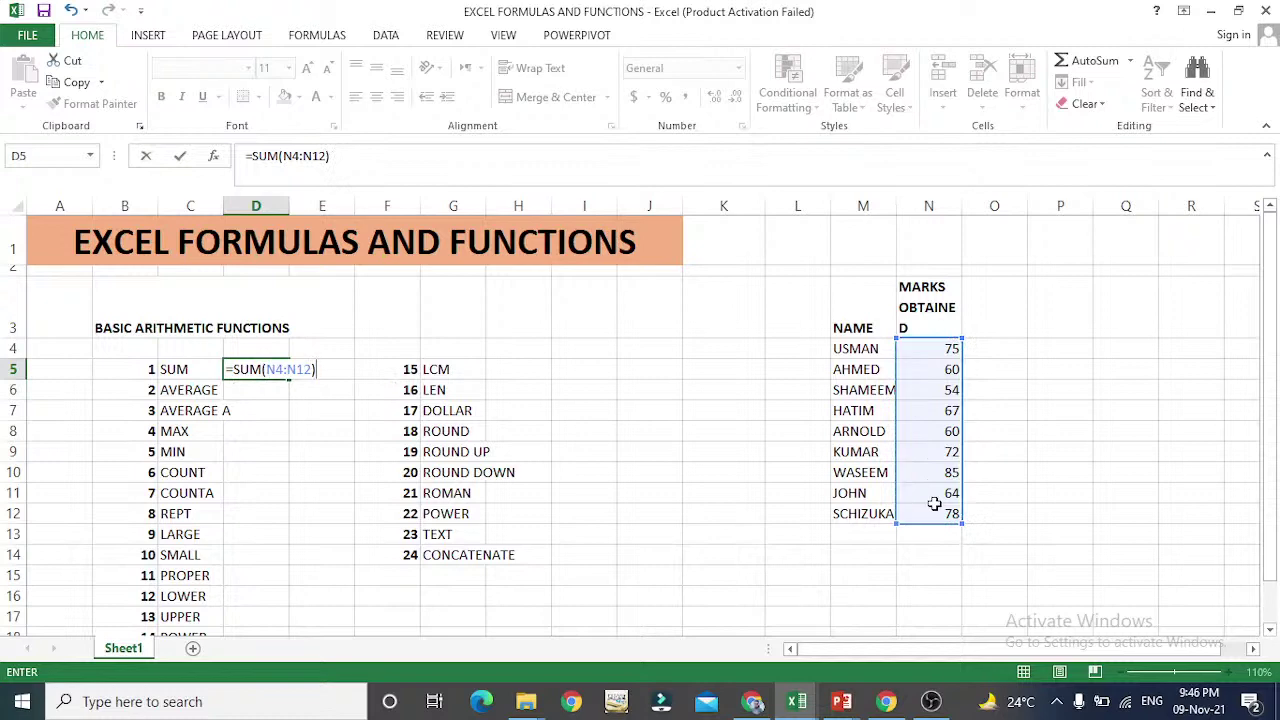
pyautogui.press('Return')
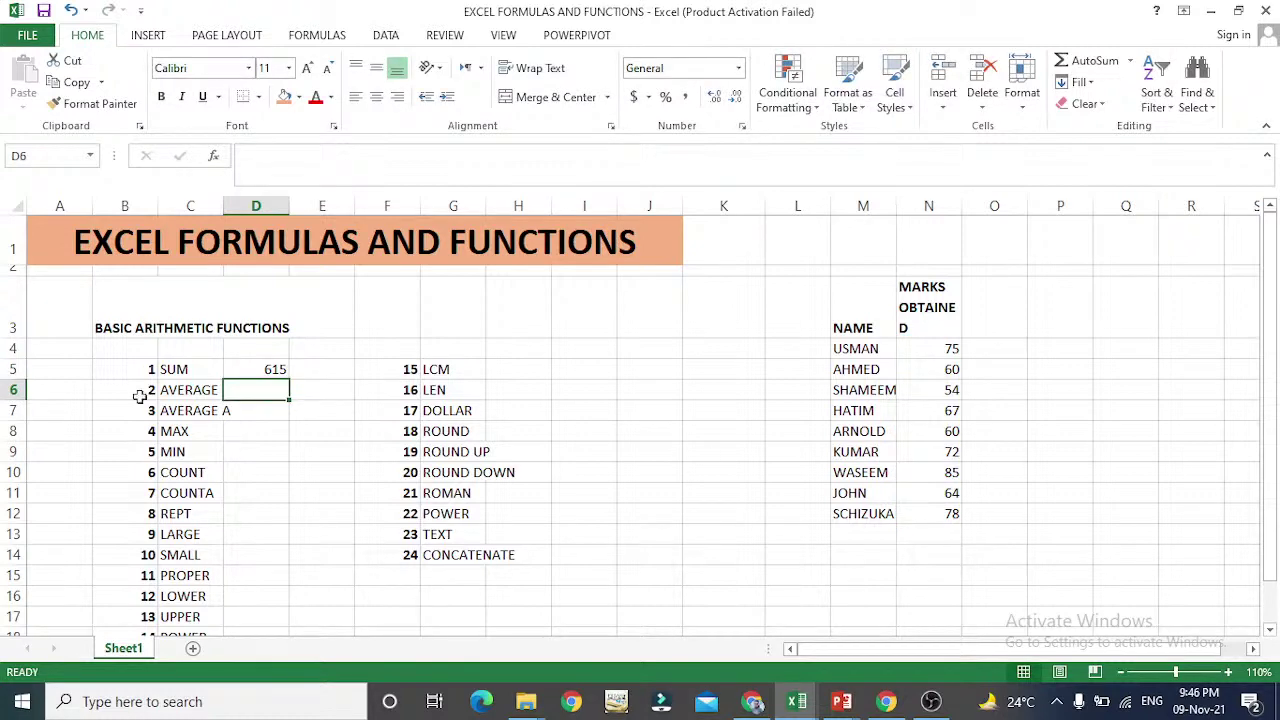
# - Check the range used by the SUM formula in D5 and make the cell's result bold
pyautogui.press('Up')
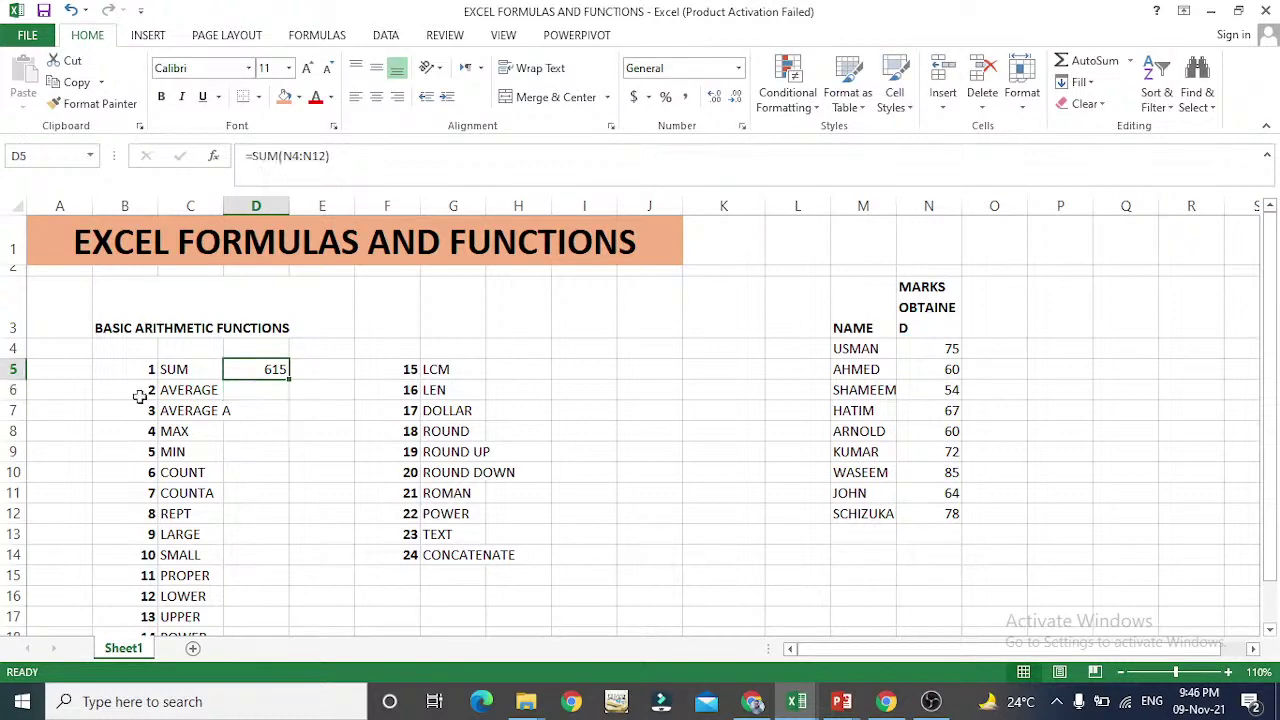
pyautogui.press('F2')
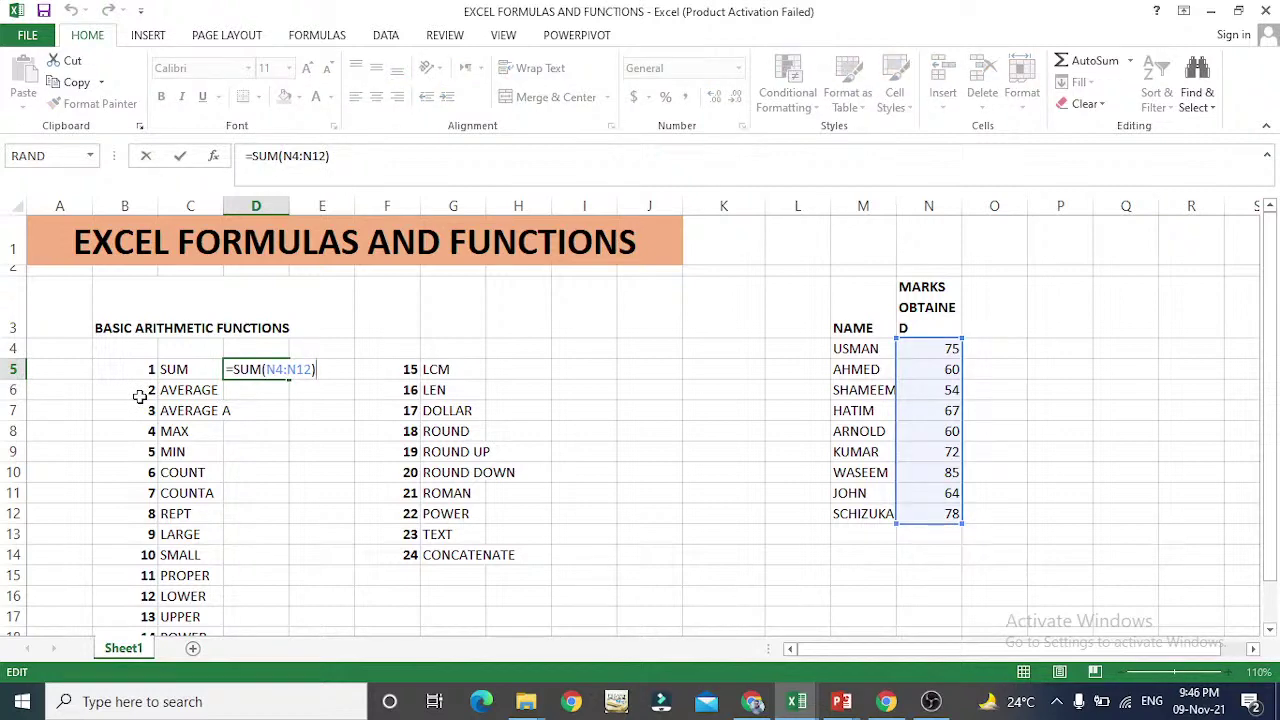
pyautogui.press('Return')
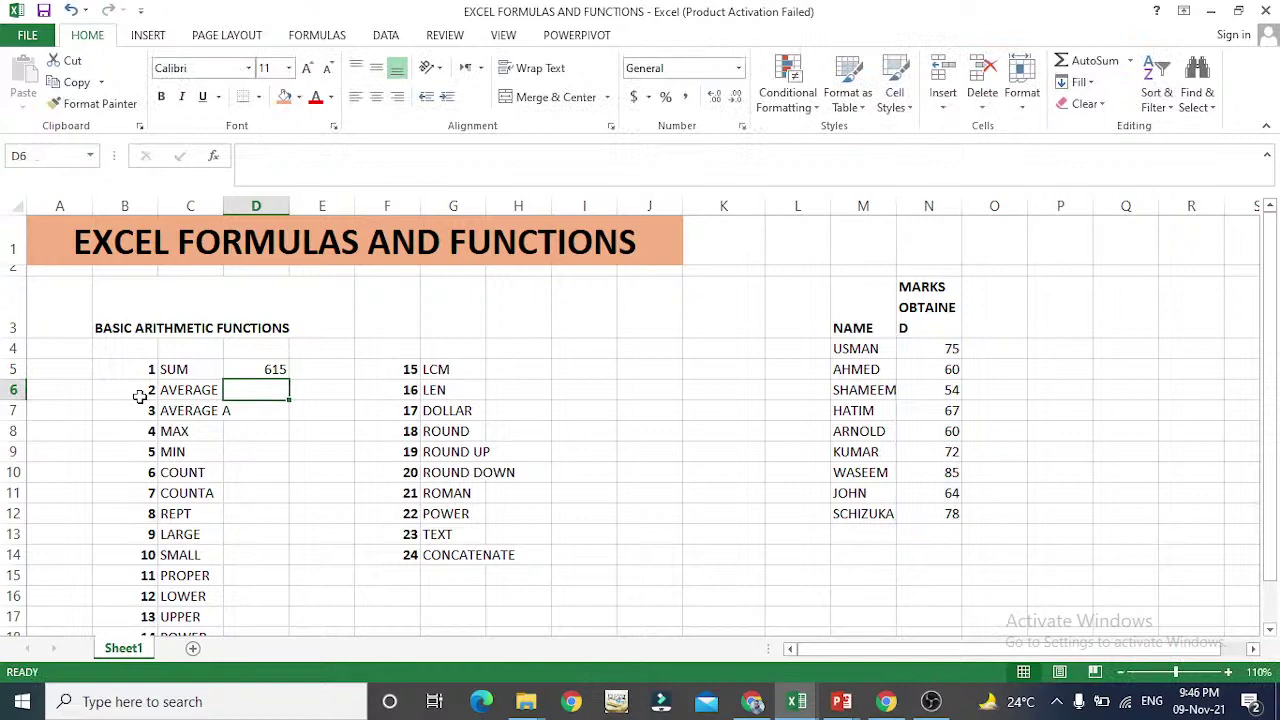
pyautogui.press('Up')
pyautogui.hotkey('ctrl', 'b')
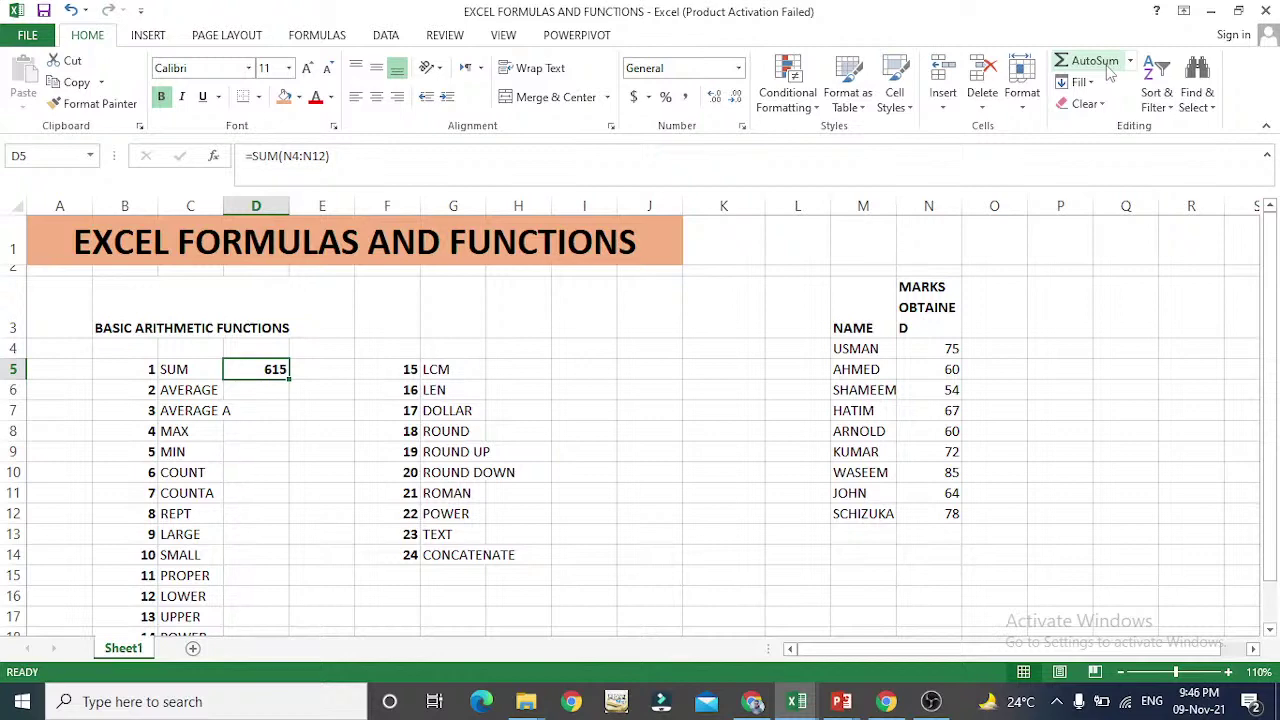
# - Total the marks in N4:N12 with AutoSum in cell N13, and clear that cell again
pyautogui.scroll(1, 917, 560)
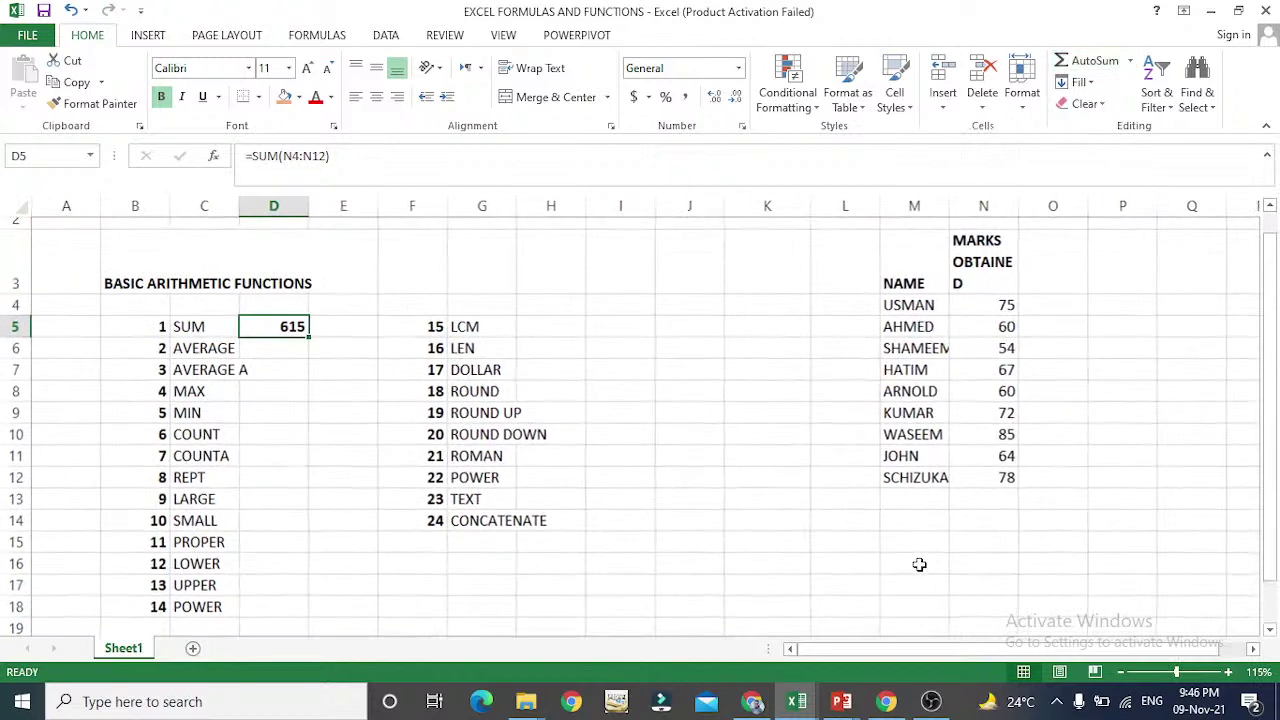
pyautogui.click(994, 495)
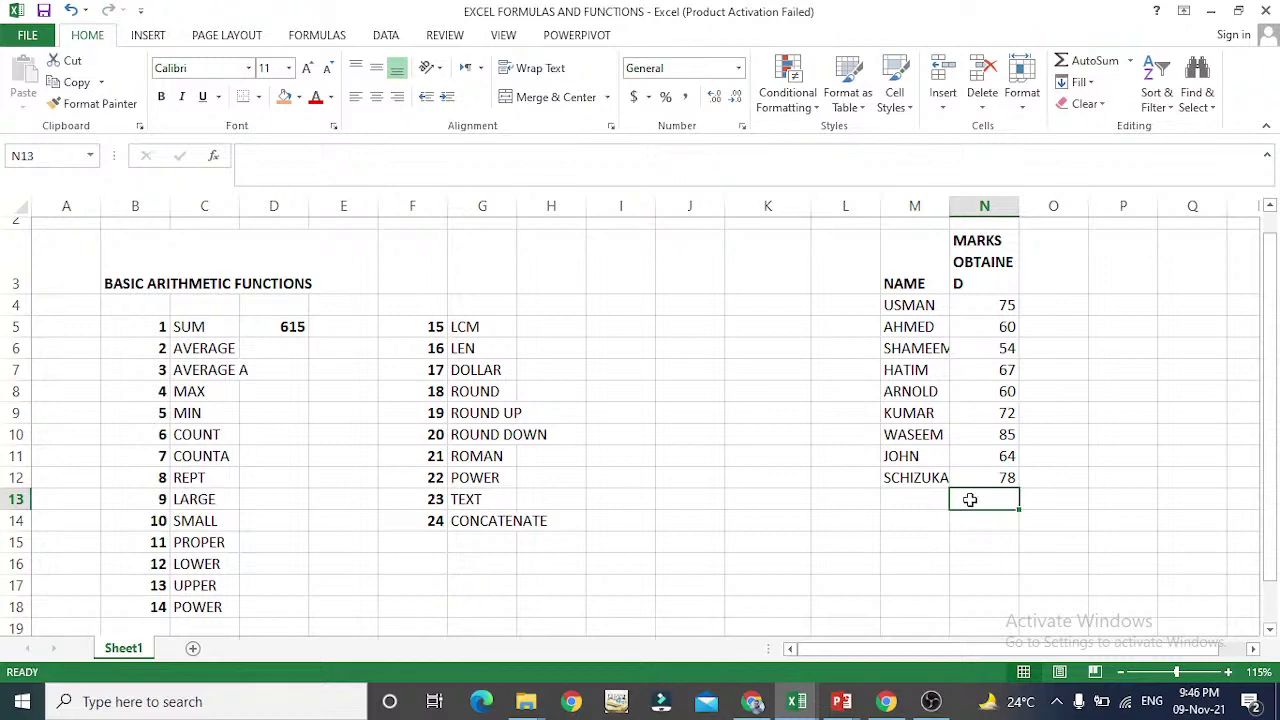
pyautogui.click(1100, 62)
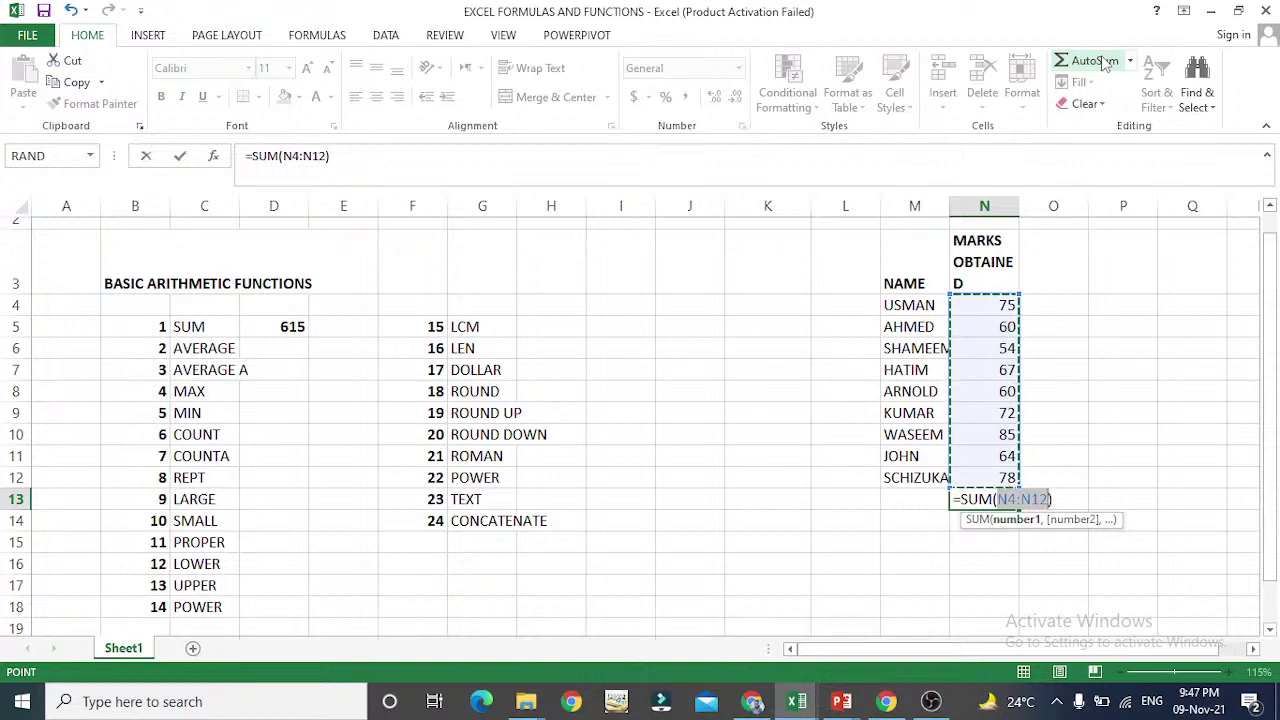
pyautogui.press('Return')
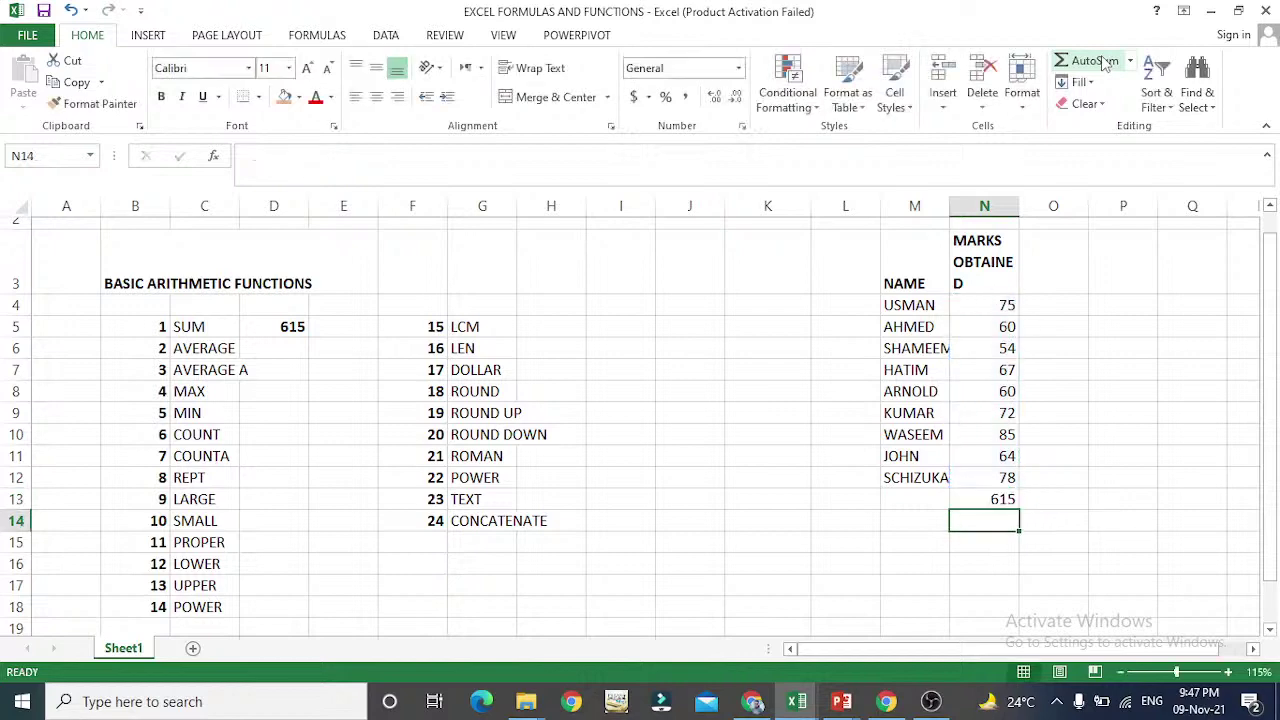
pyautogui.press('Up')
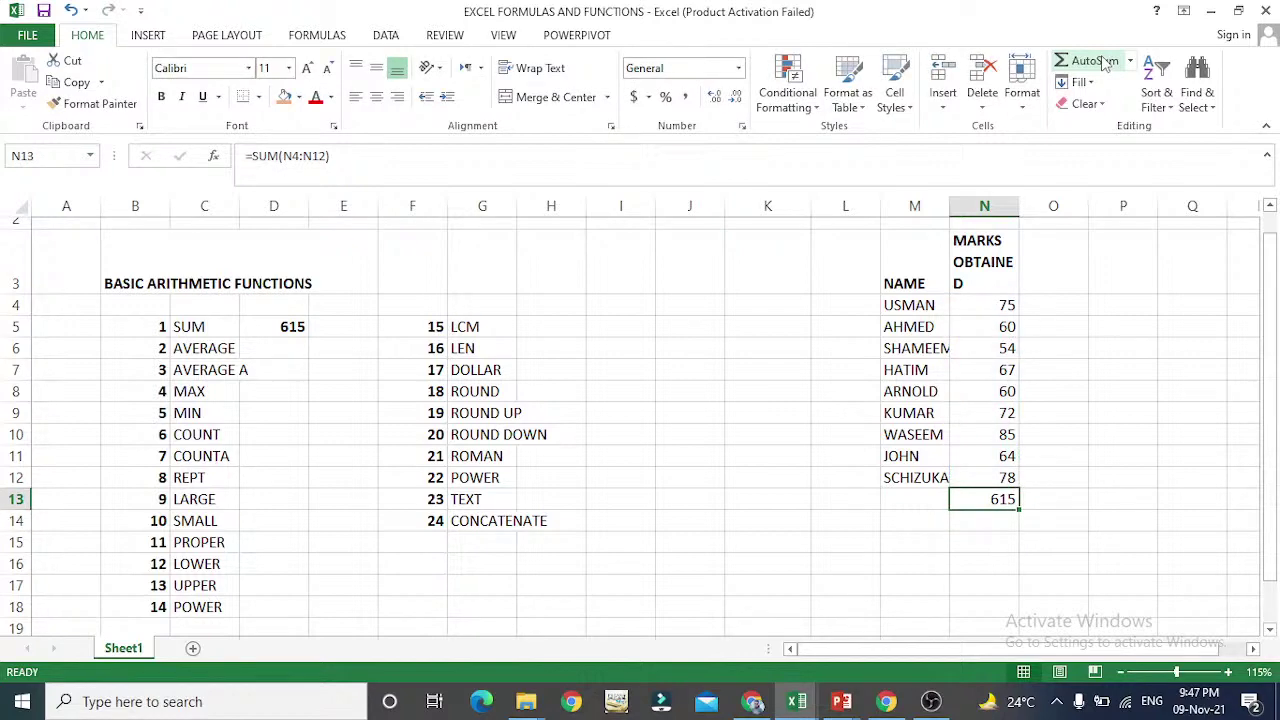
pyautogui.press('Delete')
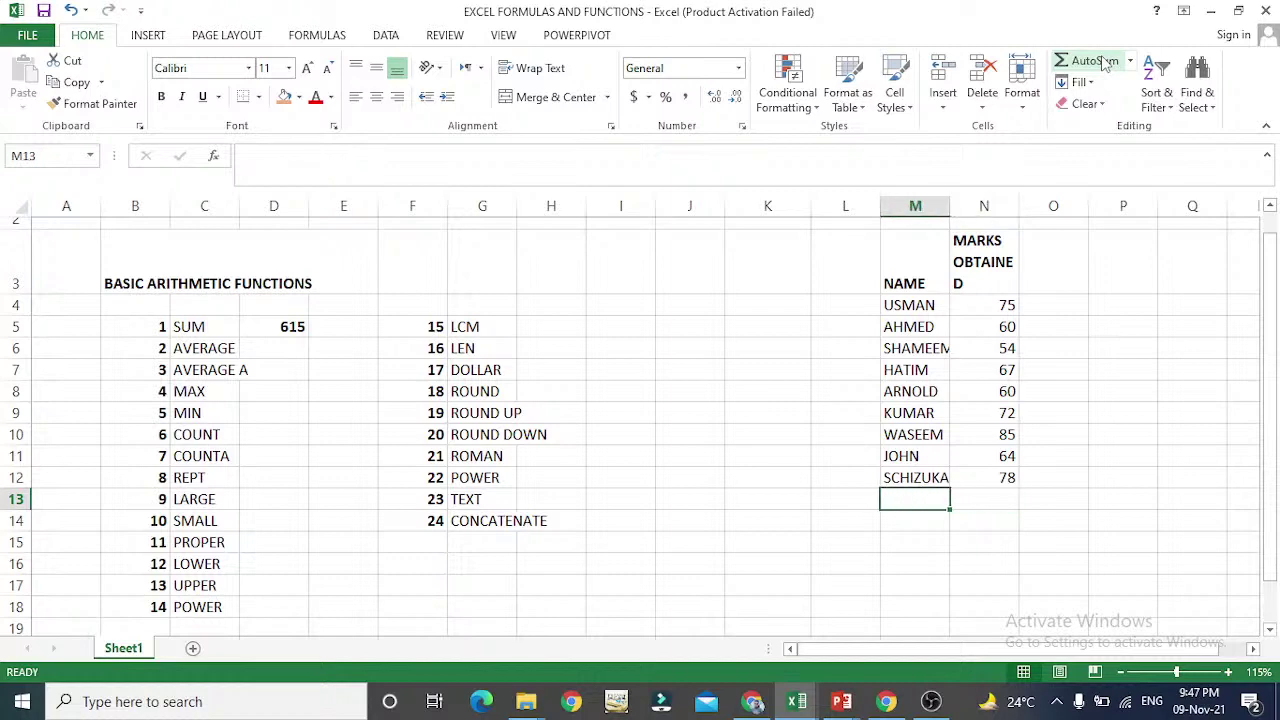
# - Enter =AVERAGE(N4:N12) in cell D6 beside the AVERAGE label to average the marks obtained
pyautogui.press('Left')
pyautogui.press('Left')
pyautogui.press('Left')
pyautogui.press('Left')
pyautogui.press('Left')
pyautogui.press('Left')
pyautogui.press('Left')
pyautogui.press('Left')
pyautogui.press('Left')
pyautogui.press('Left')
pyautogui.press('Up')
pyautogui.press('Up')
pyautogui.press('Up')
pyautogui.press('Up')
pyautogui.press('Up')
pyautogui.press('Up')
pyautogui.press('Up')
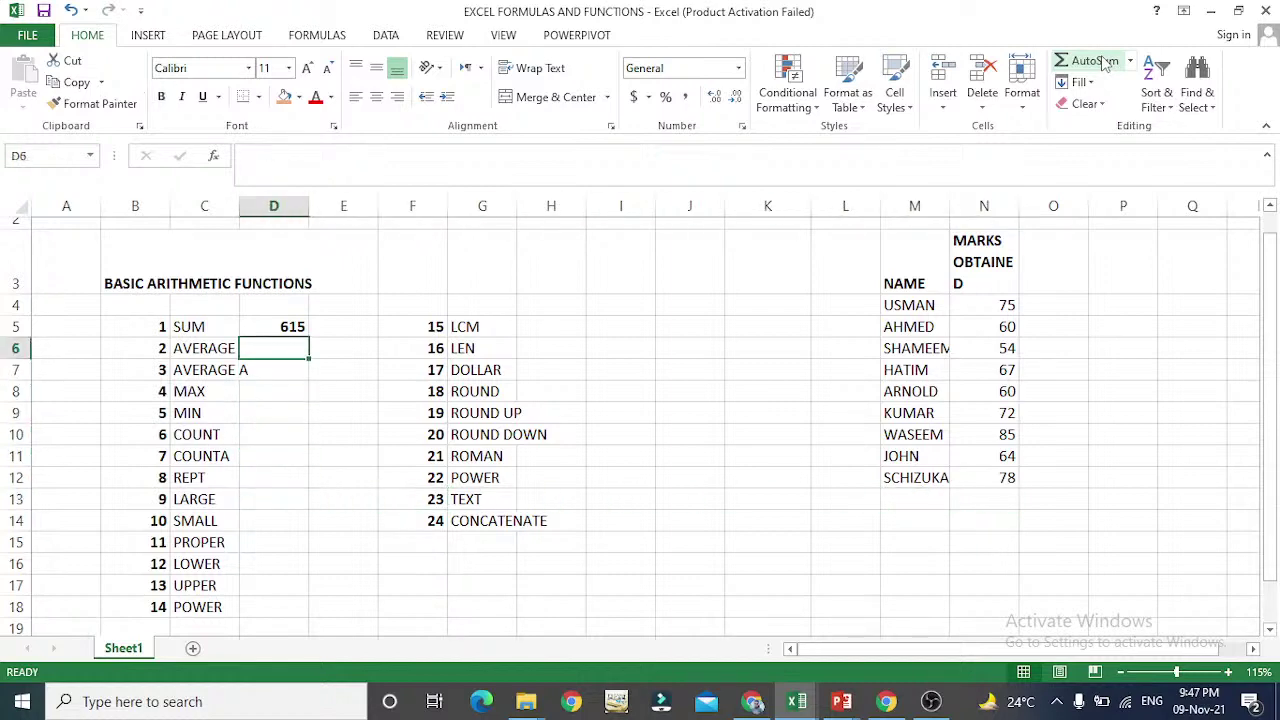
pyautogui.press('Left')
pyautogui.press('Right')
pyautogui.press('Left')
pyautogui.press('Right')
pyautogui.write('=')
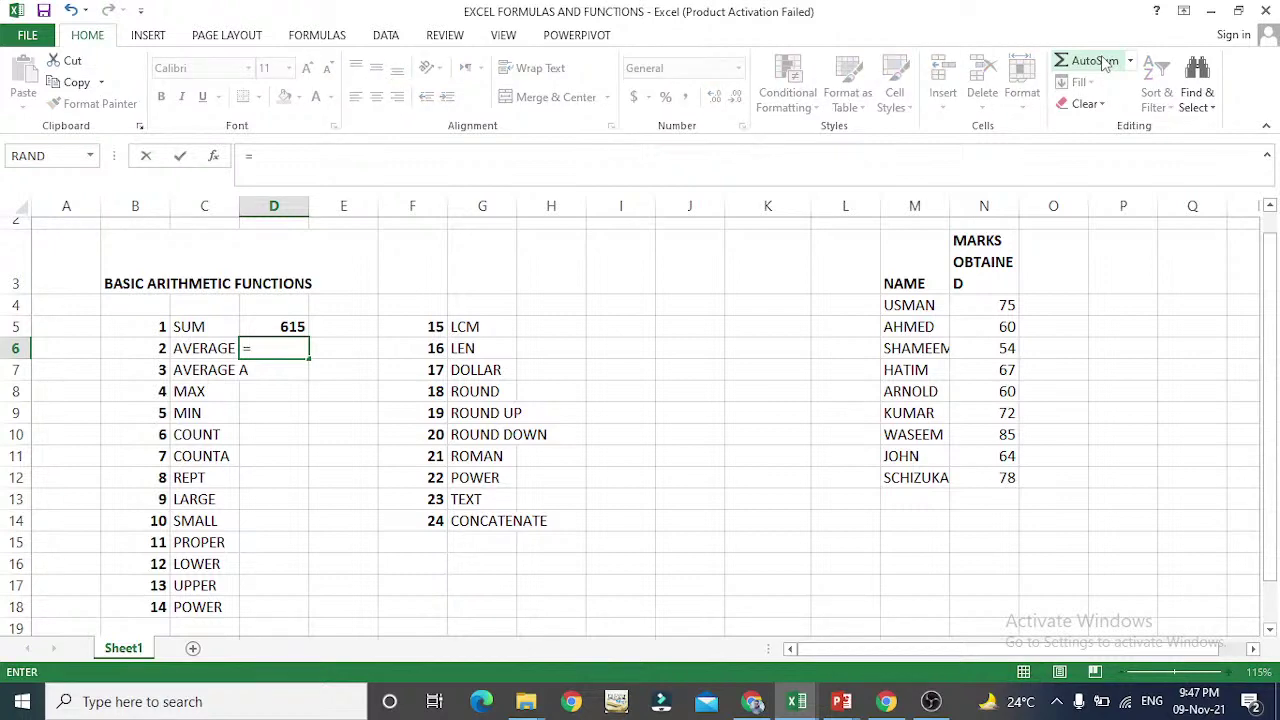
pyautogui.write('AV')
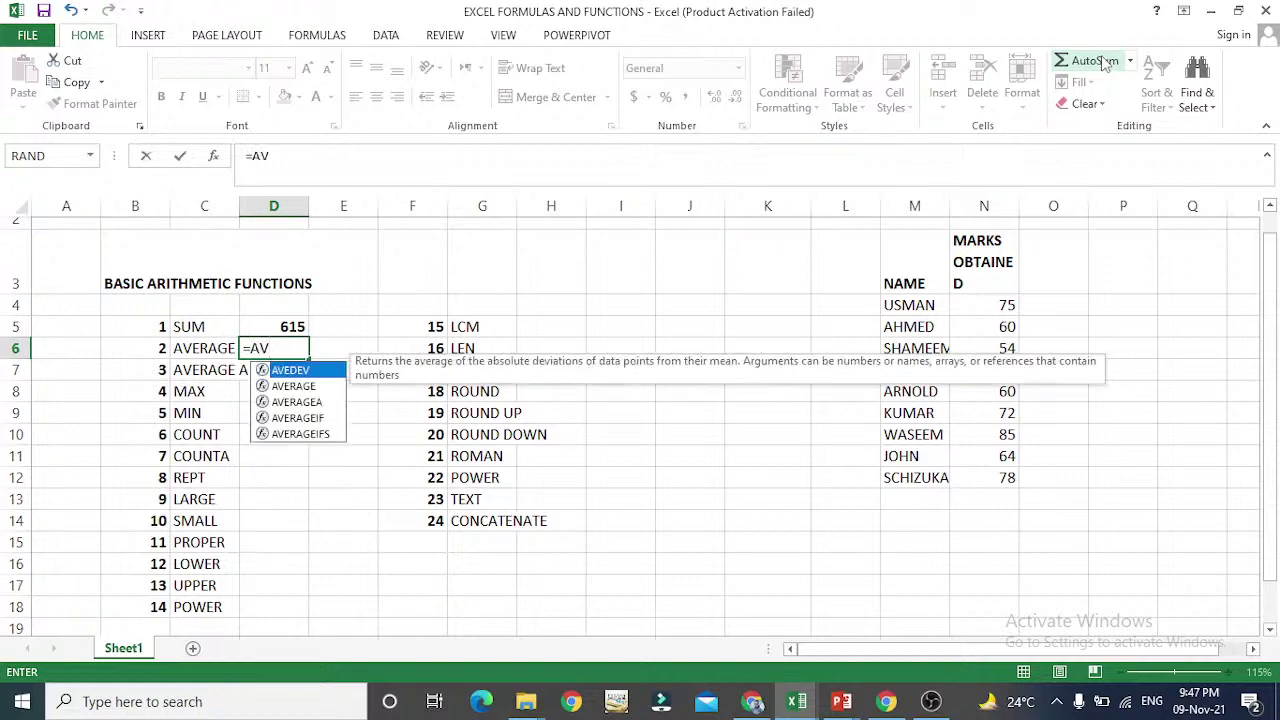
pyautogui.write('ERAGE')
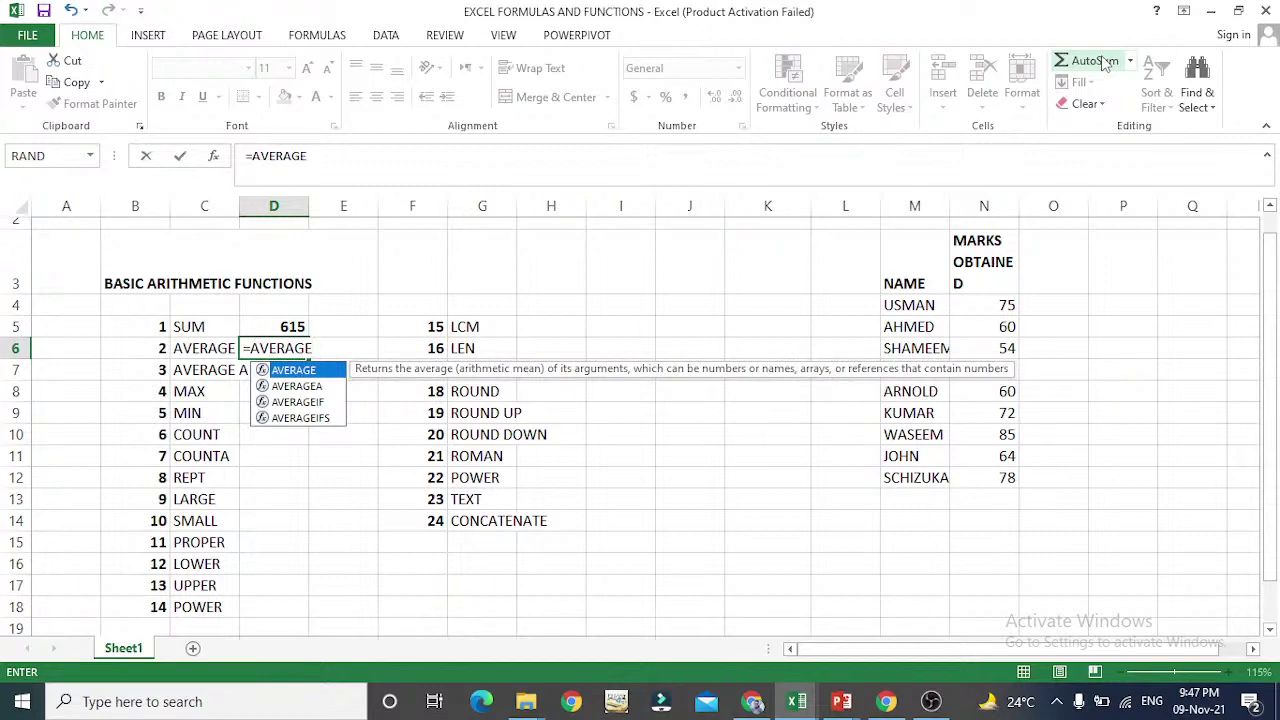
pyautogui.write('(')
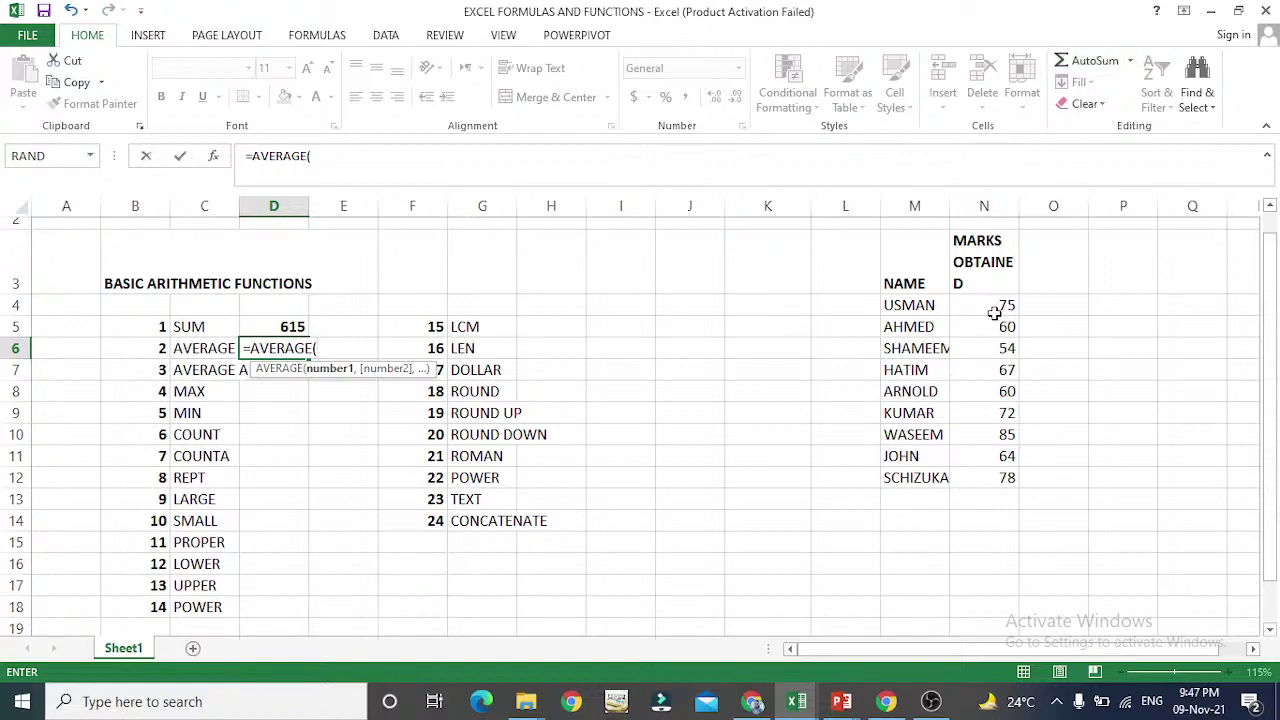
pyautogui.moveTo(995, 305); pyautogui.dragTo(978, 474)
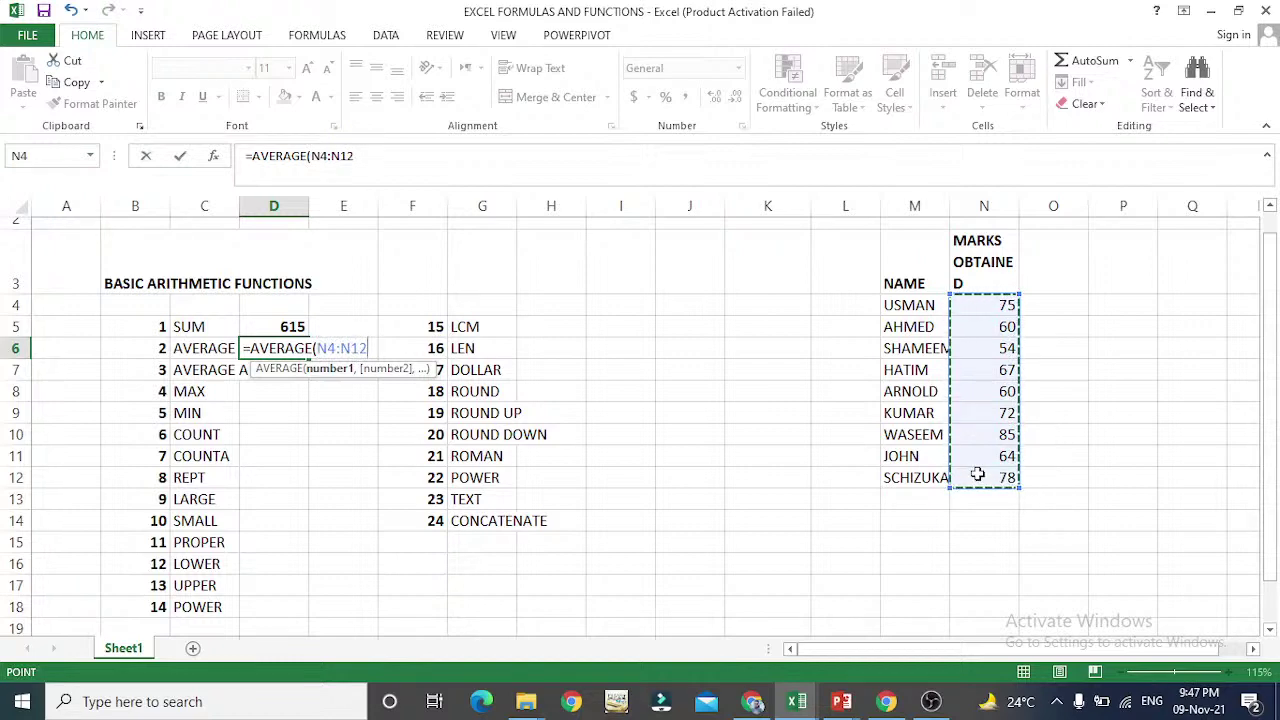
pyautogui.write(')')
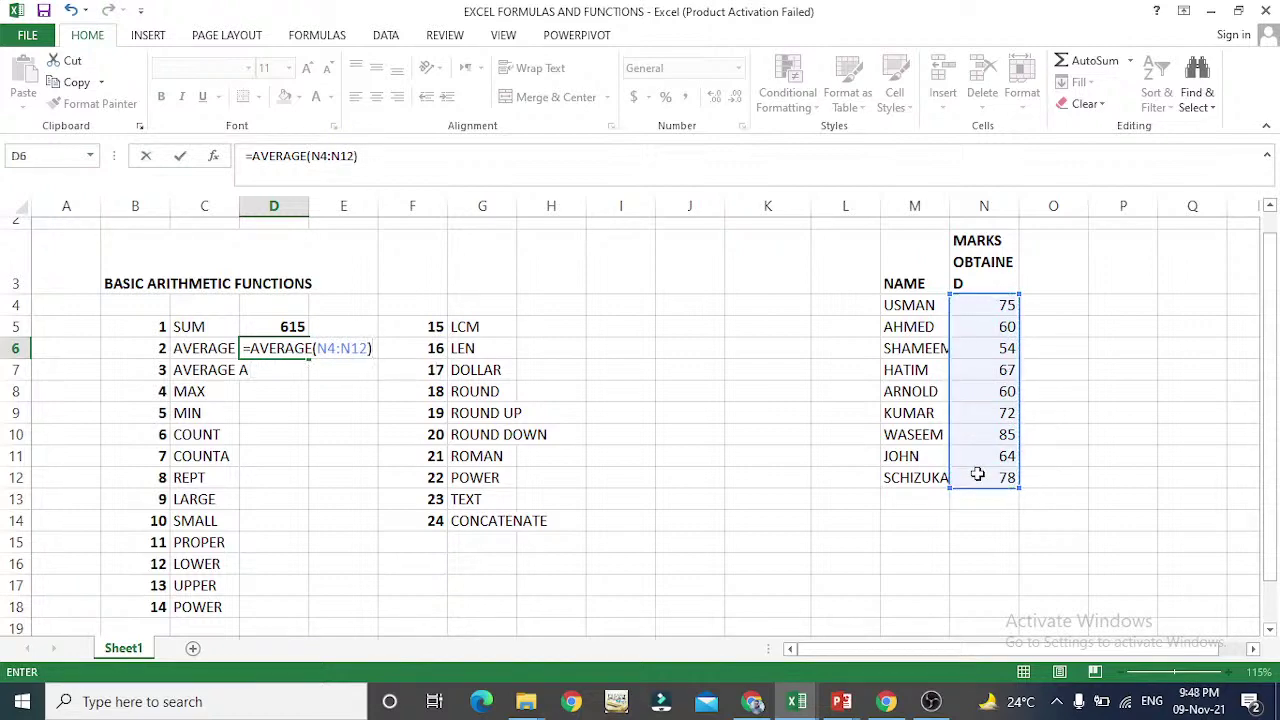
pyautogui.press('Return')
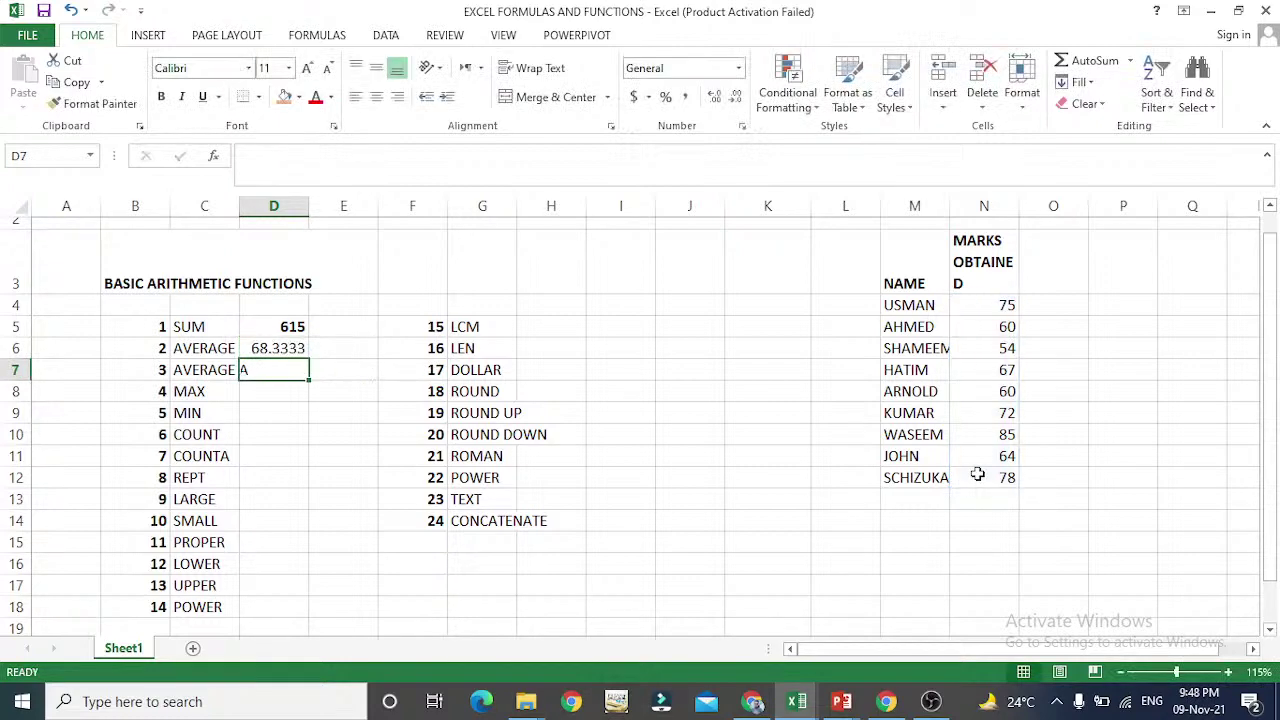
# - Review the AVERAGE formula in D6 against the marks column it refers to
pyautogui.press('Up')
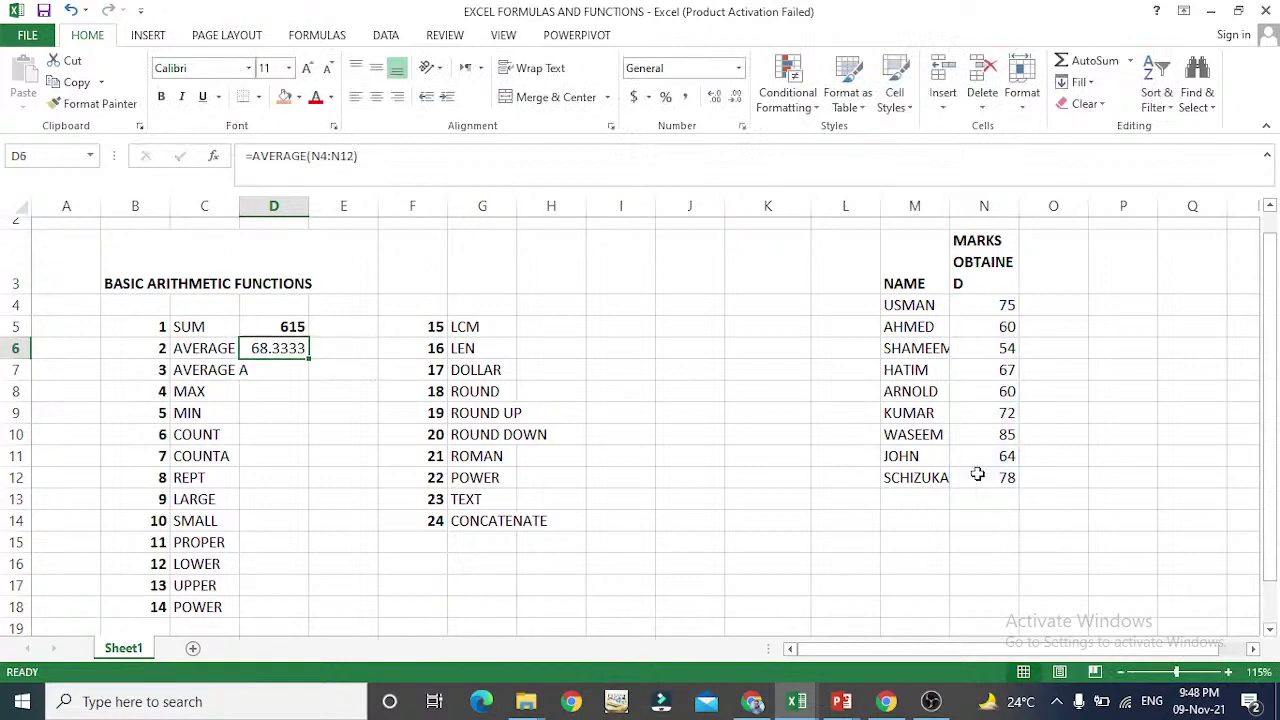
pyautogui.click(1021, 305)
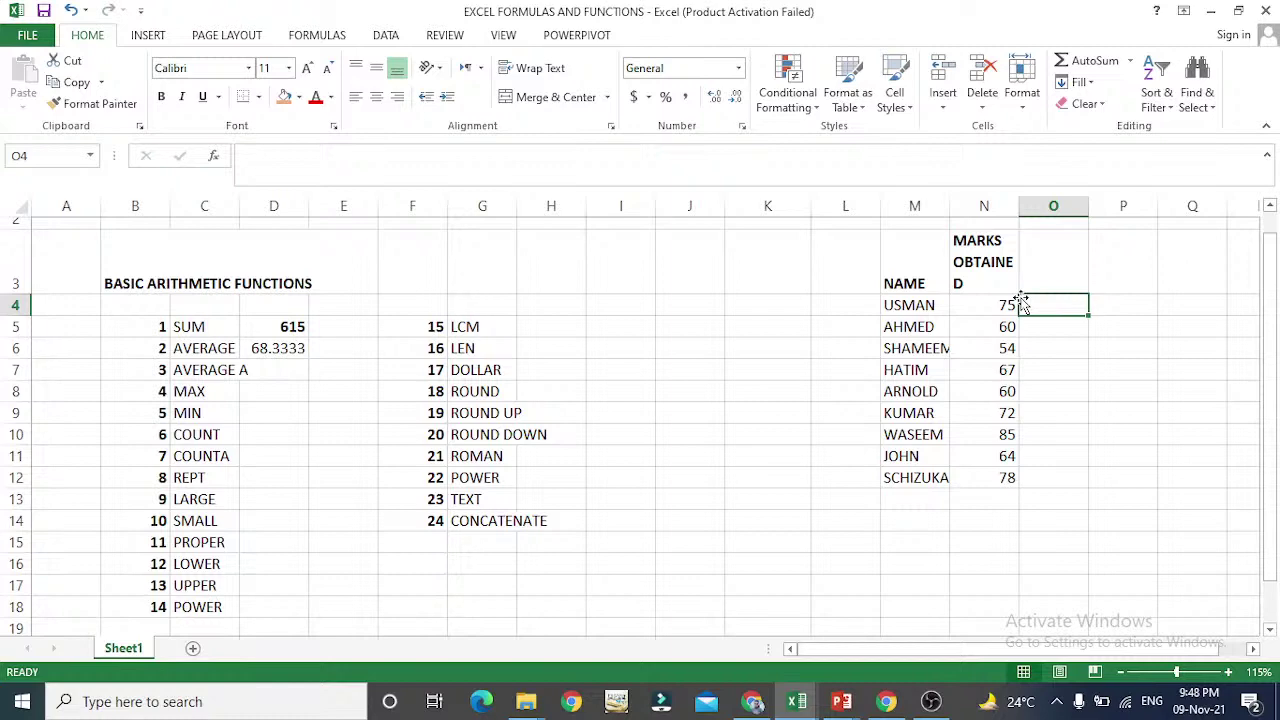
pyautogui.press('Left')
pyautogui.press('Left')
pyautogui.press('Left')
pyautogui.press('Left')
pyautogui.press('Left')
pyautogui.press('Left')
pyautogui.press('Left')
pyautogui.press('Left')
pyautogui.press('Left')
pyautogui.press('Left')
pyautogui.press('Left')
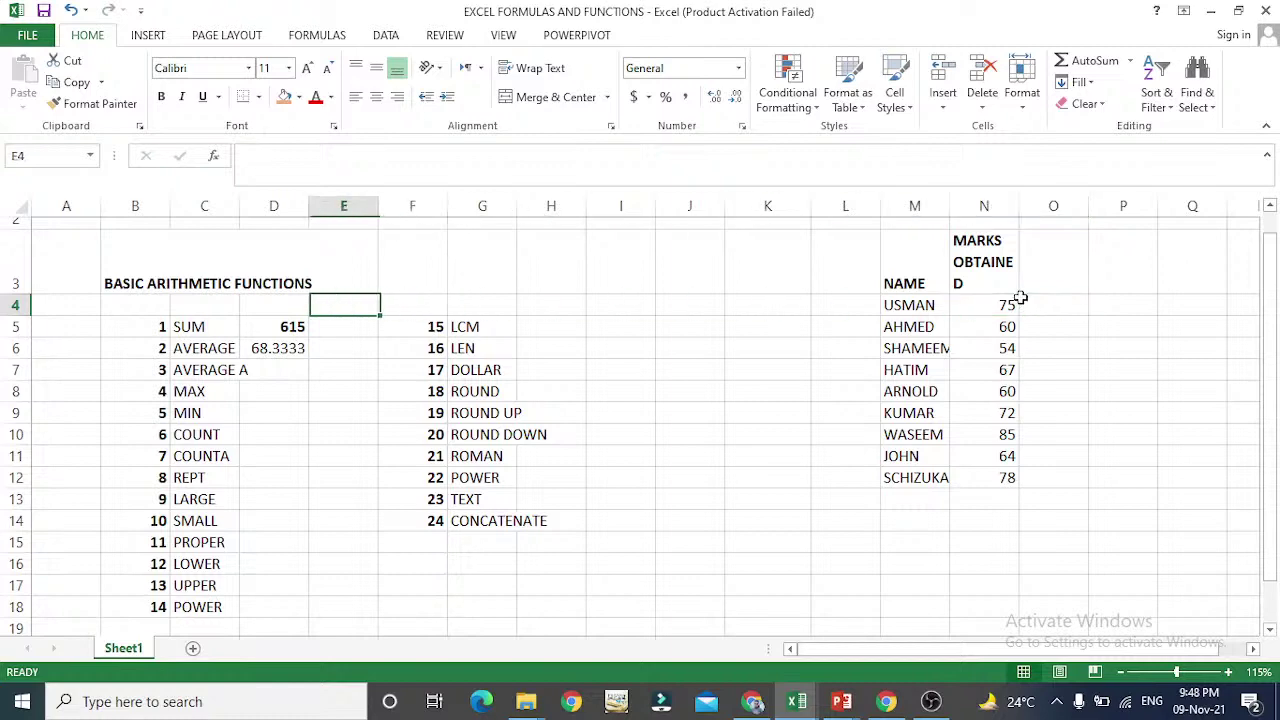
pyautogui.press('Down')
pyautogui.press('Down')
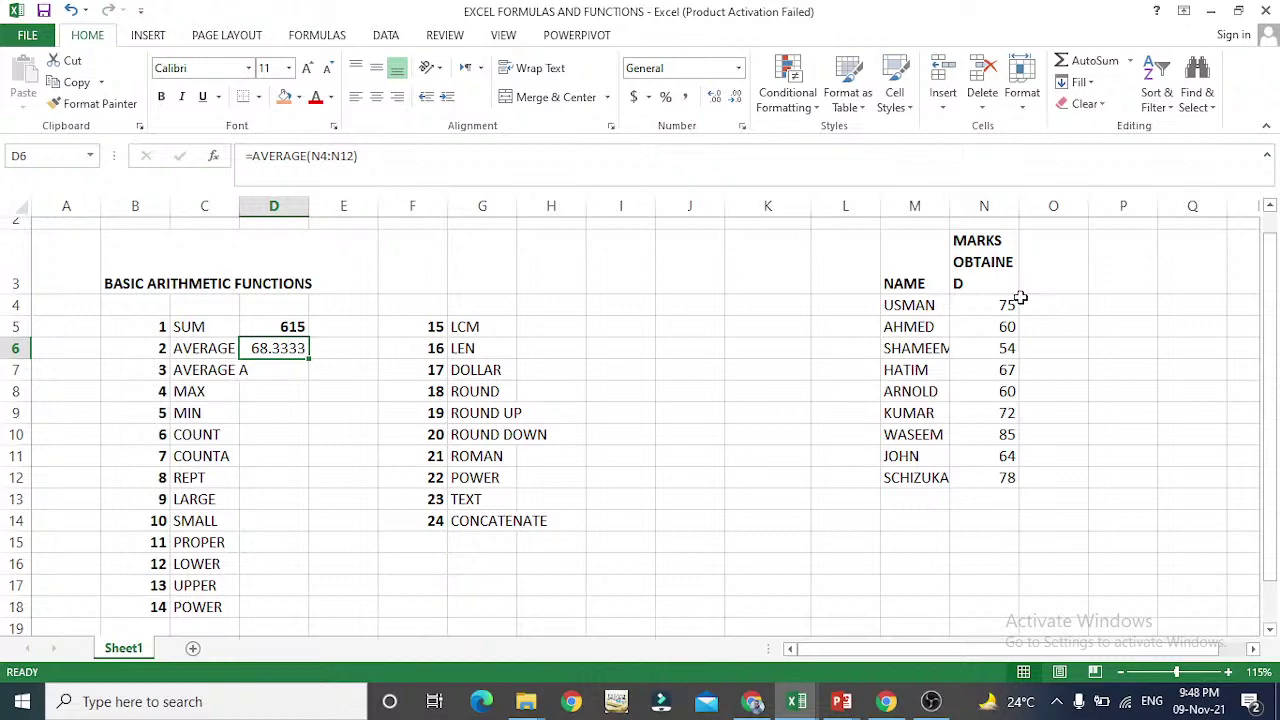
# - Clear the mark in cell N7 so that one student has a blank value
pyautogui.press('Down')
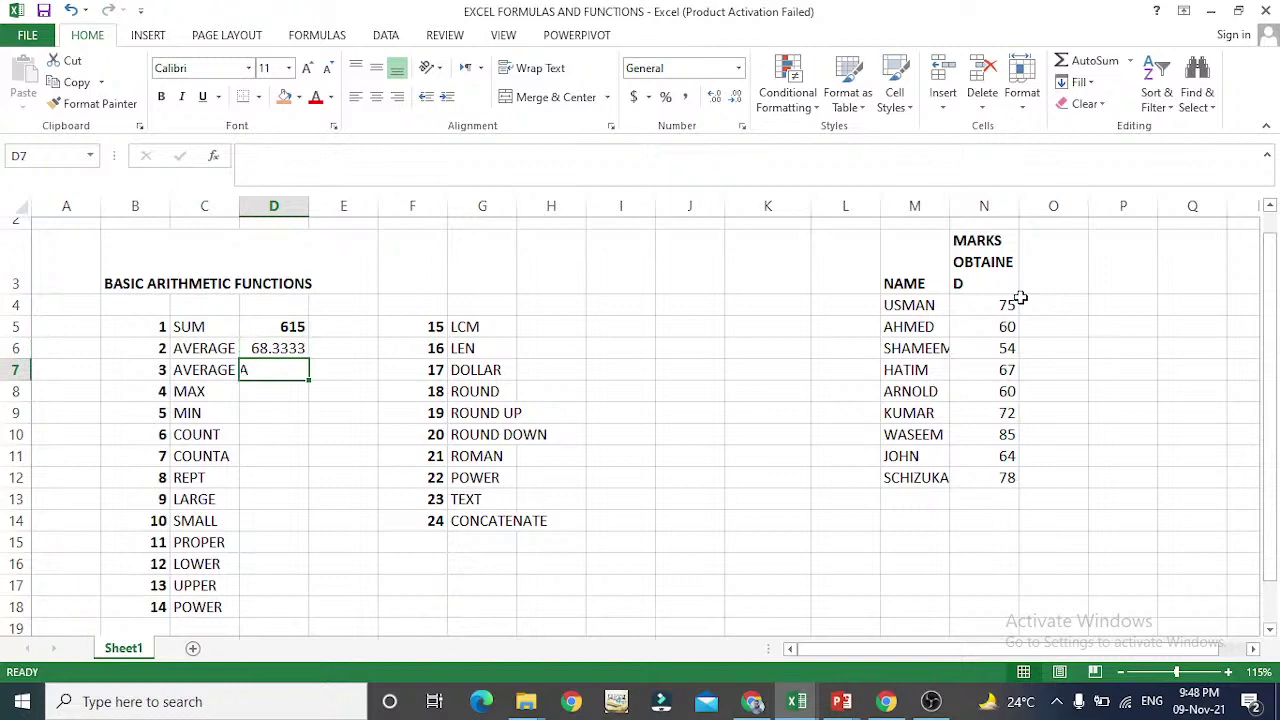
pyautogui.press('Right')
pyautogui.press('Right')
pyautogui.press('Right')
pyautogui.press('Right')
pyautogui.press('Right')
pyautogui.press('Right')
pyautogui.press('Right')
pyautogui.press('Right')
pyautogui.press('Right')
pyautogui.press('Right')
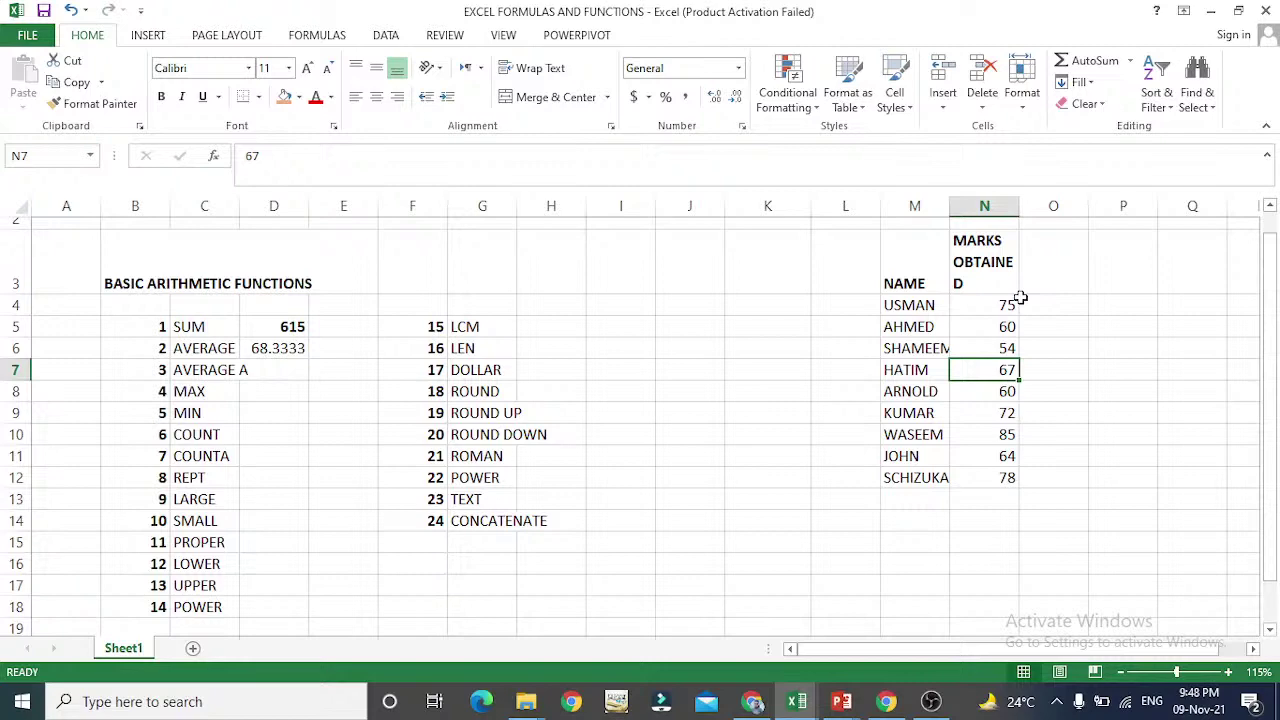
pyautogui.press('Left')
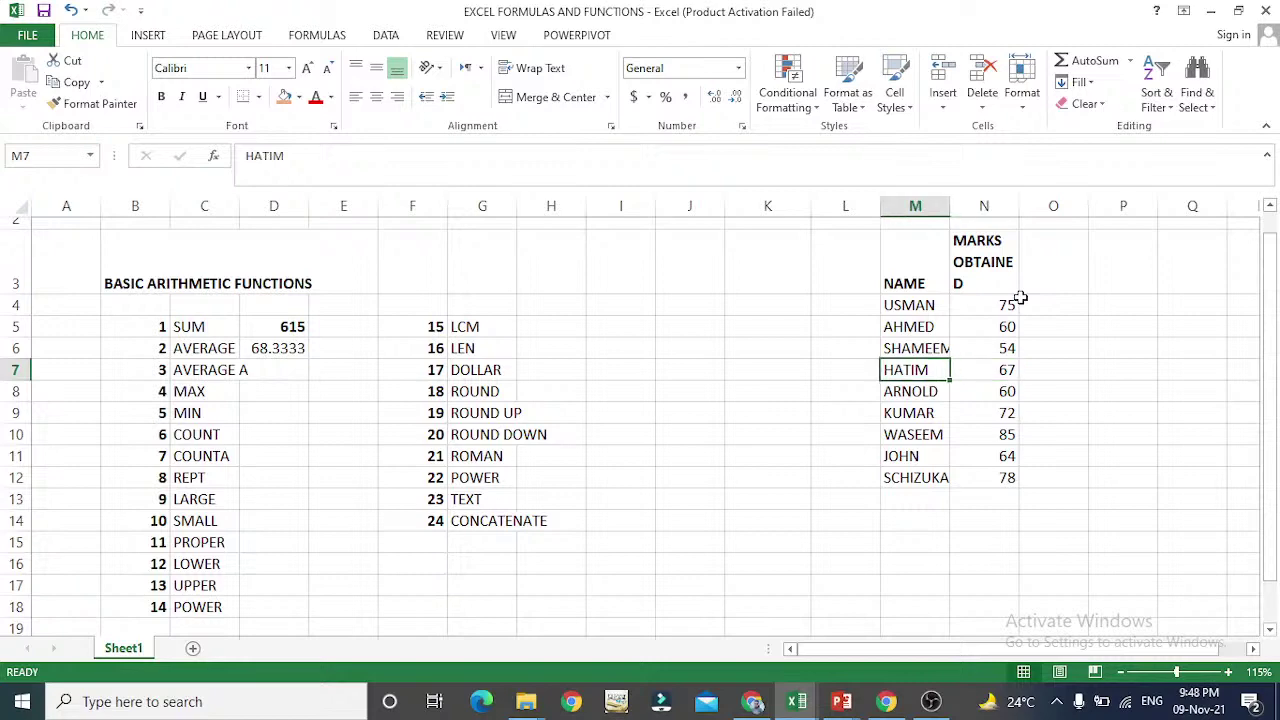
pyautogui.press('Right')
pyautogui.press('Delete')
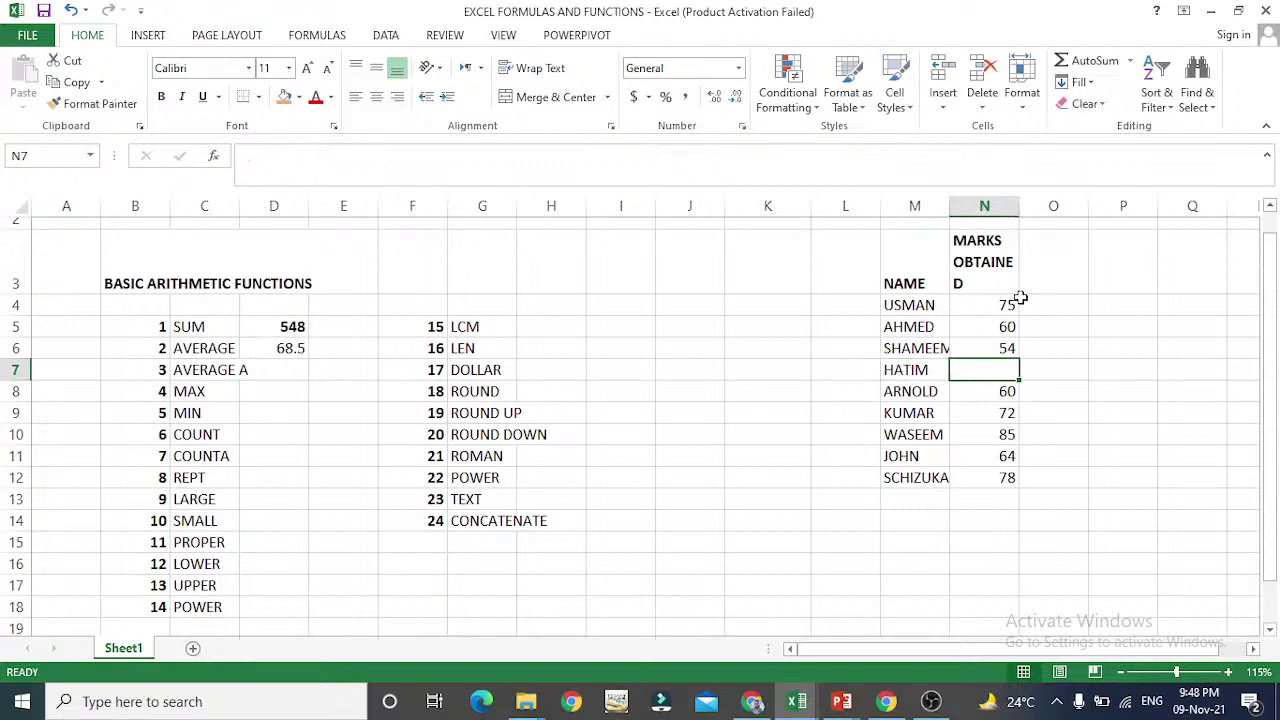
# - Examine the AVERAGE result in D6 and its formula range with N7 left blank
pyautogui.press('Left')
pyautogui.press('Left')
pyautogui.press('Left')
pyautogui.press('Left')
pyautogui.press('Left')
pyautogui.press('Left')
pyautogui.press('Left')
pyautogui.press('Left')
pyautogui.press('Left')
pyautogui.press('Left')
pyautogui.press('Left')
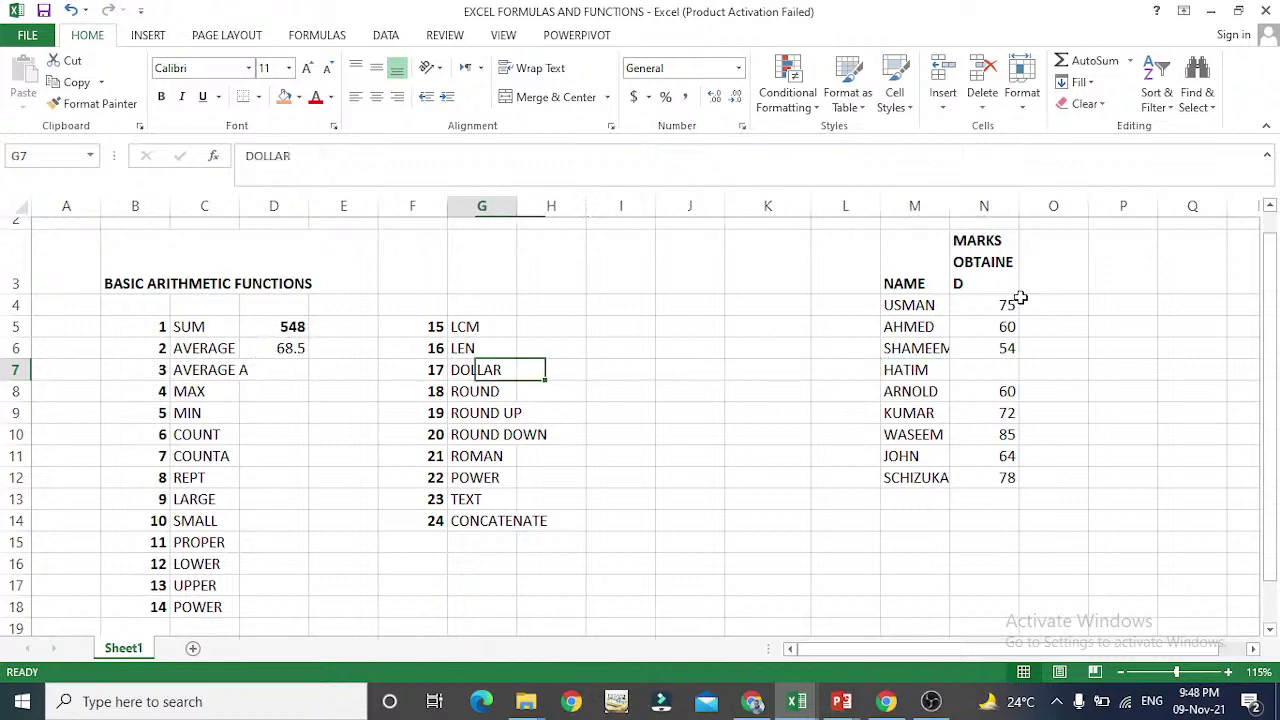
pyautogui.press('Up')
pyautogui.press('Right')
pyautogui.press('Left')
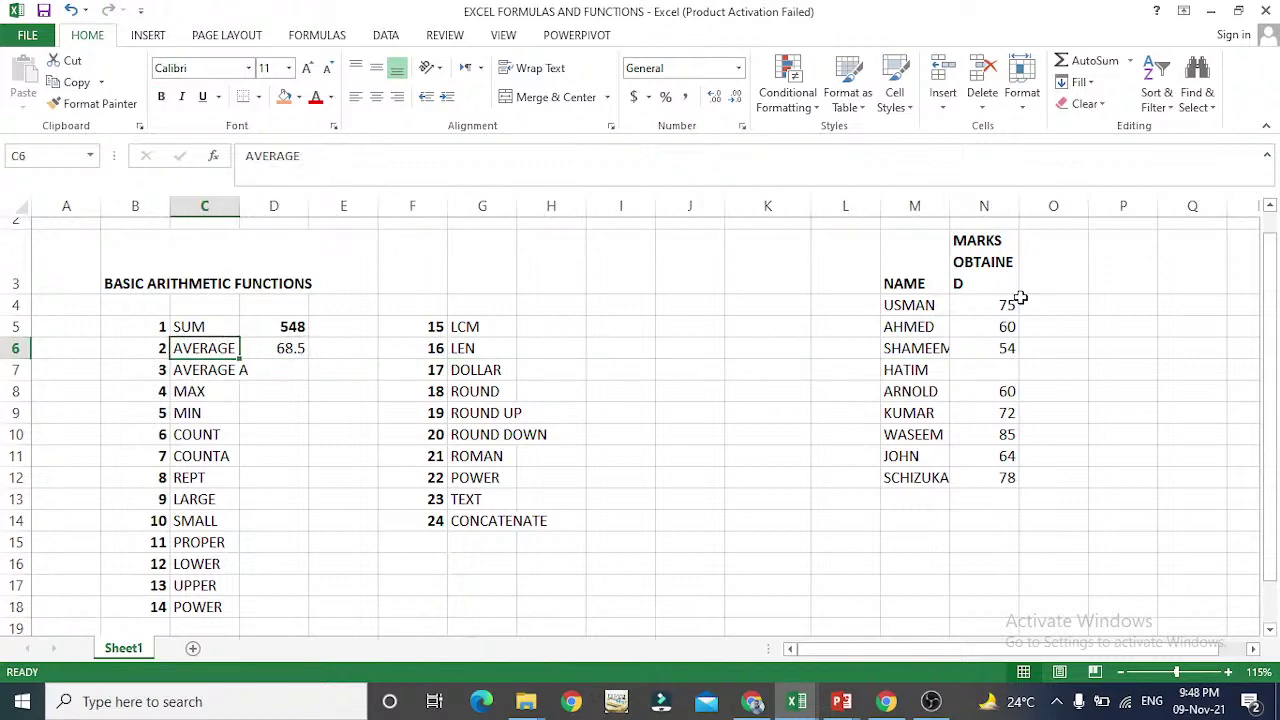
pyautogui.press('Down')
pyautogui.press('Right')
pyautogui.press('Right')
pyautogui.press('Right')
pyautogui.press('Right')
pyautogui.press('Right')
pyautogui.press('Right')
pyautogui.press('Right')
pyautogui.press('Right')
pyautogui.press('Right')
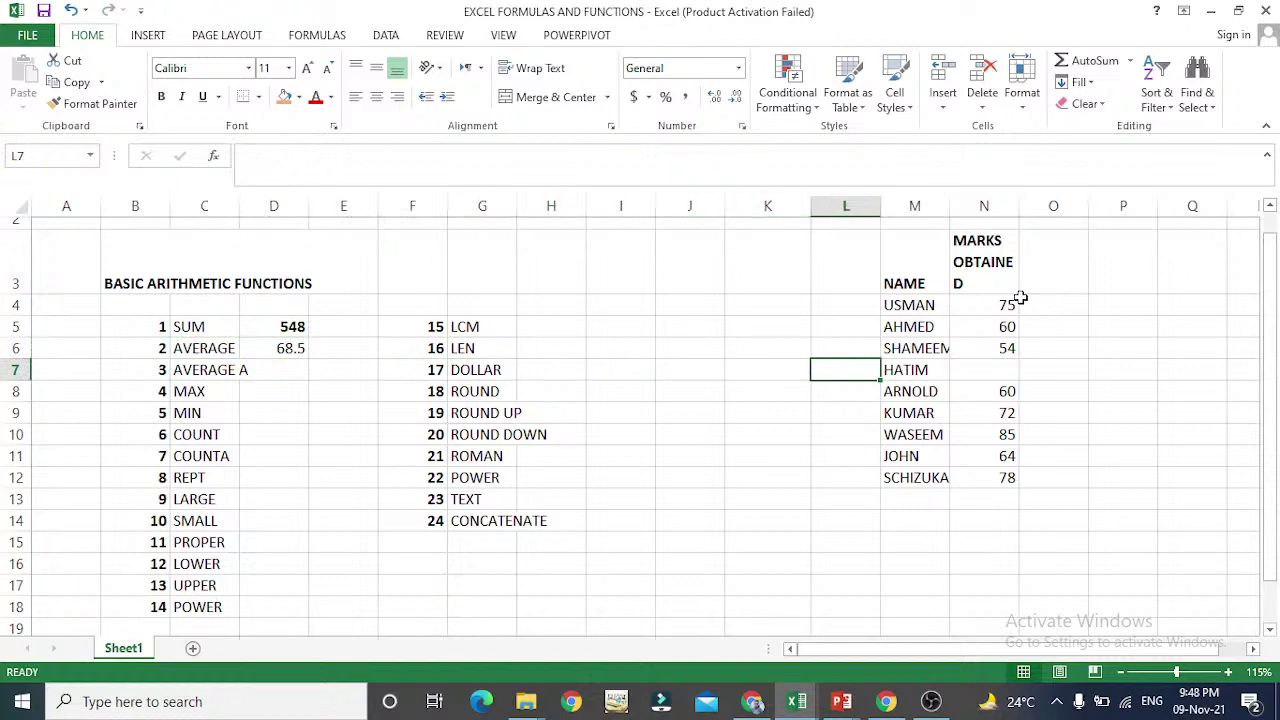
pyautogui.press('Right')
pyautogui.press('Right')
pyautogui.press('Left')
pyautogui.press('Left')
pyautogui.press('Left')
pyautogui.press('Left')
pyautogui.press('Left')
pyautogui.press('Left')
pyautogui.press('Left')
pyautogui.press('Left')
pyautogui.press('Left')
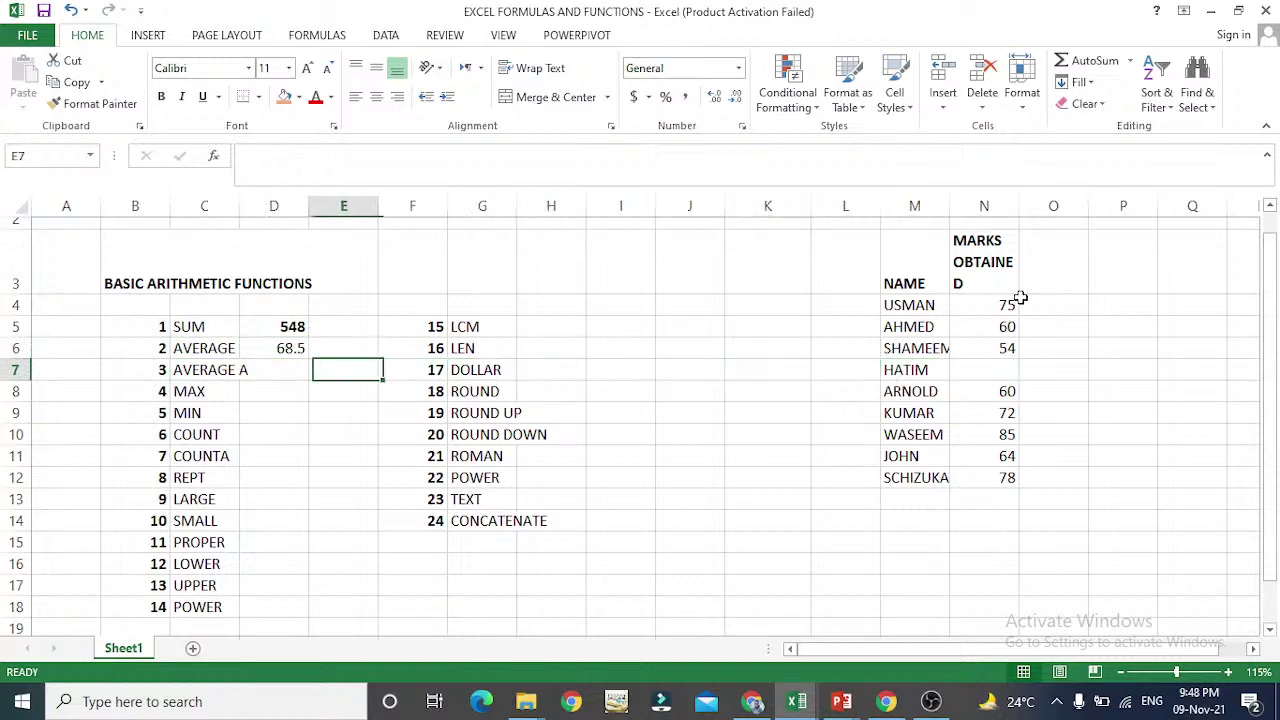
pyautogui.press('Left')
pyautogui.press('Up')
pyautogui.press('F2')
pyautogui.press('Return')
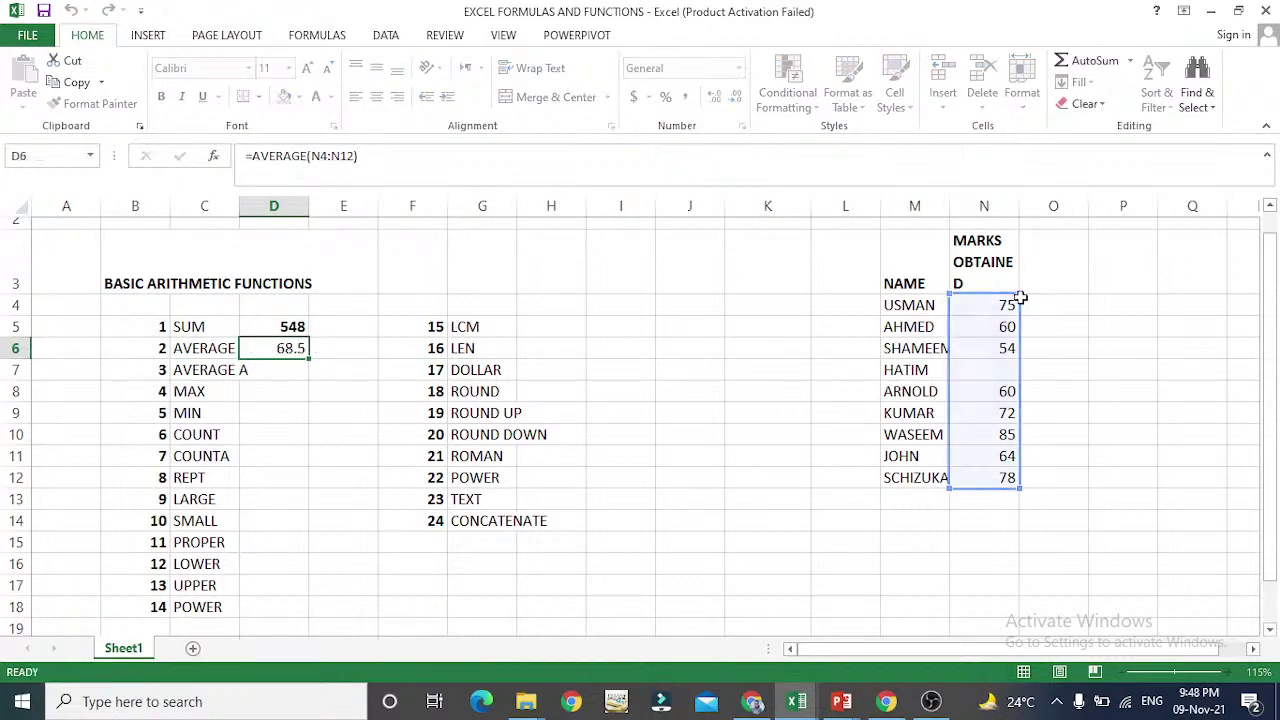
# - Correct the label in C7 to AVERAGEA by removing the space before the final A
pyautogui.write('=')
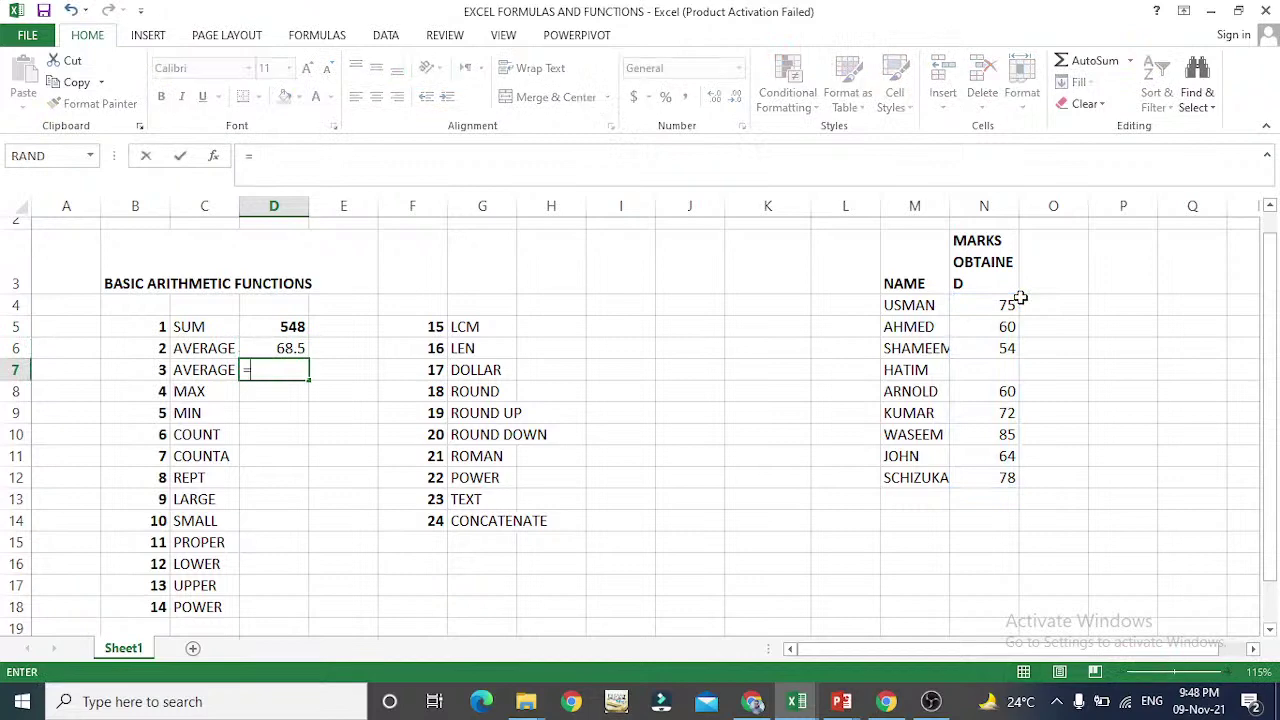
pyautogui.press('Escape')
pyautogui.press('Left')
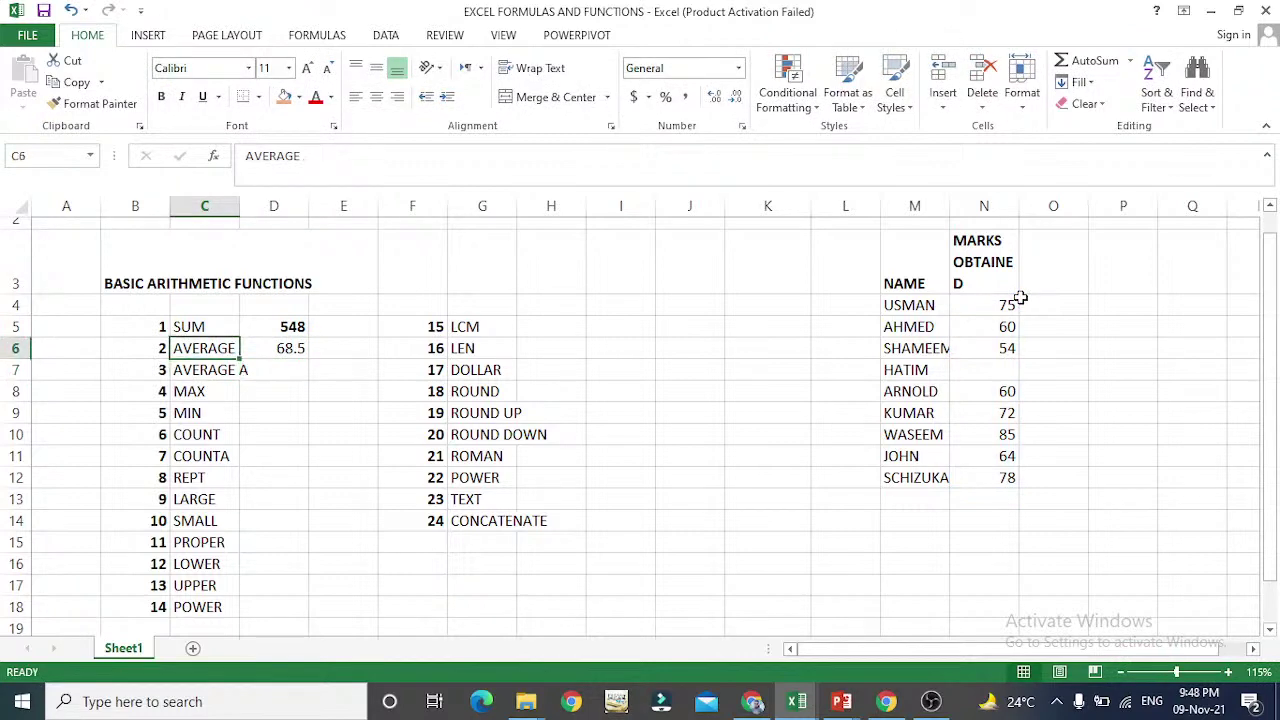
pyautogui.press('F2')
pyautogui.press('Left')
pyautogui.press('BackSpace')
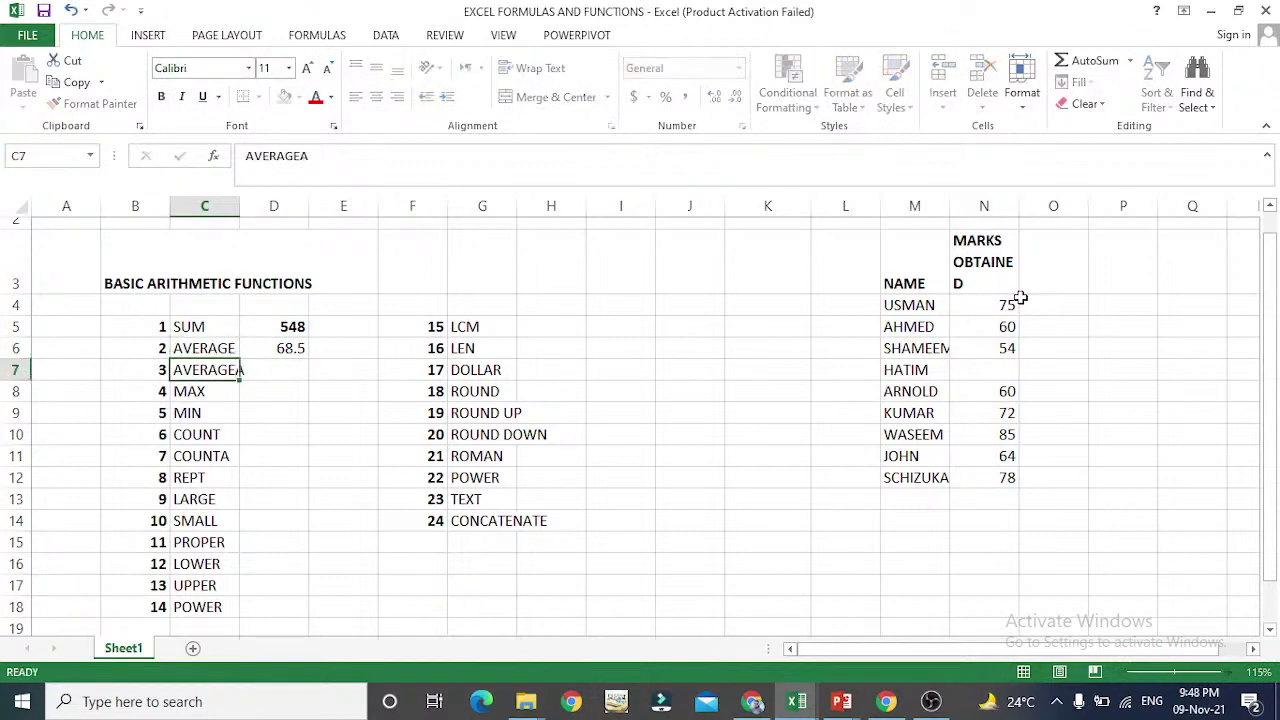
pyautogui.press('Return')
pyautogui.press('Up')
# - Enter =AVERAGEA(N4:N12) in cell D7 to average the marks with the AVERAGEA function
pyautogui.press('Right')
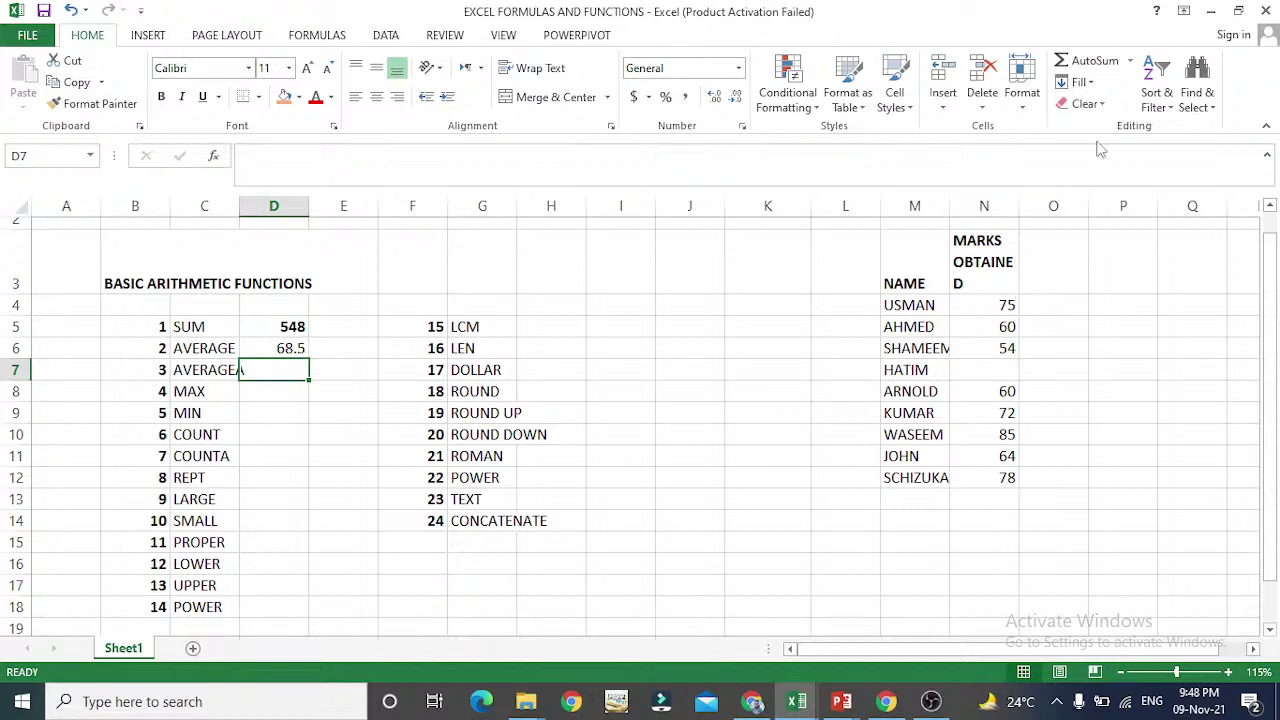
pyautogui.write('=AV')
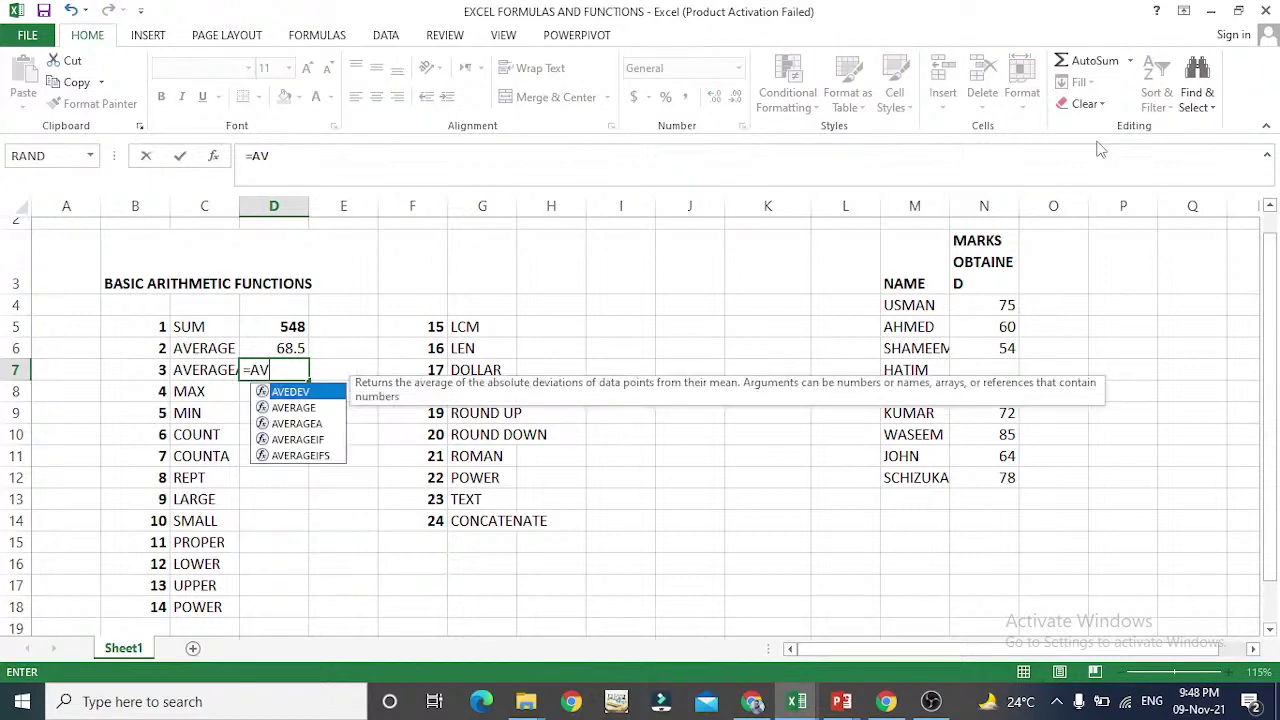
pyautogui.write('ERAGE')
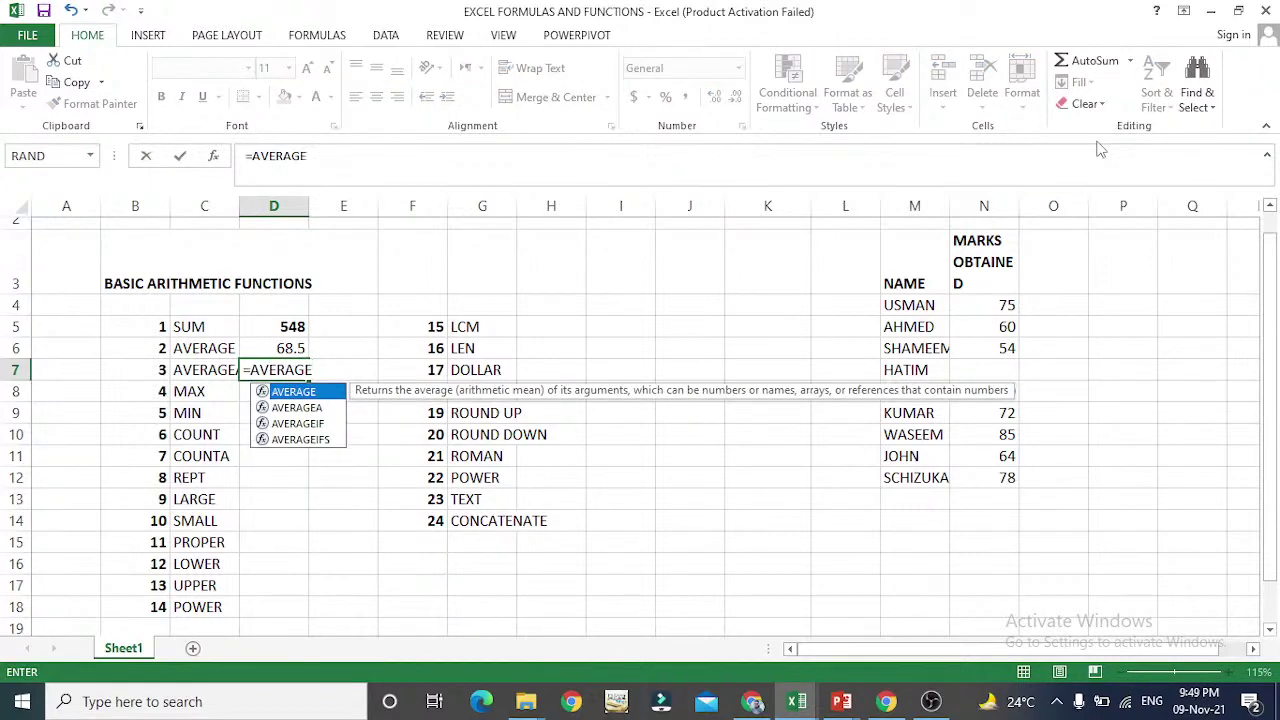
pyautogui.write('A(')
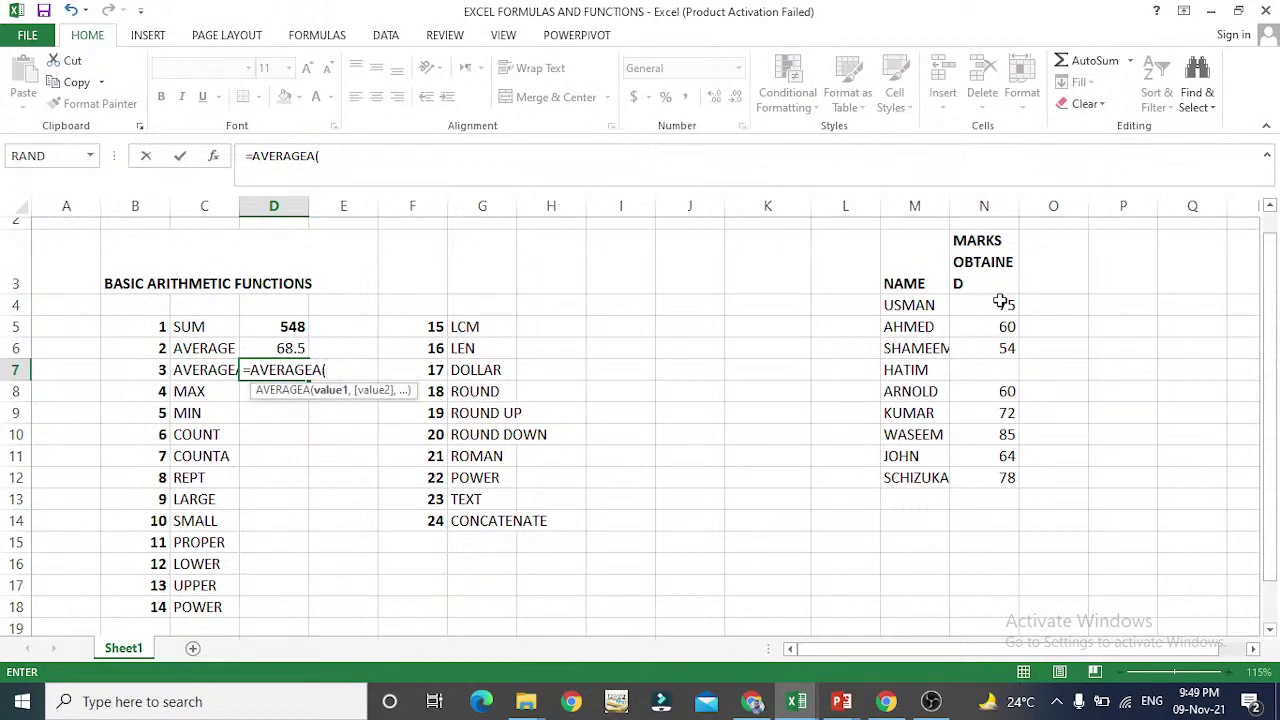
pyautogui.moveTo(1000, 300); pyautogui.dragTo(988, 470)
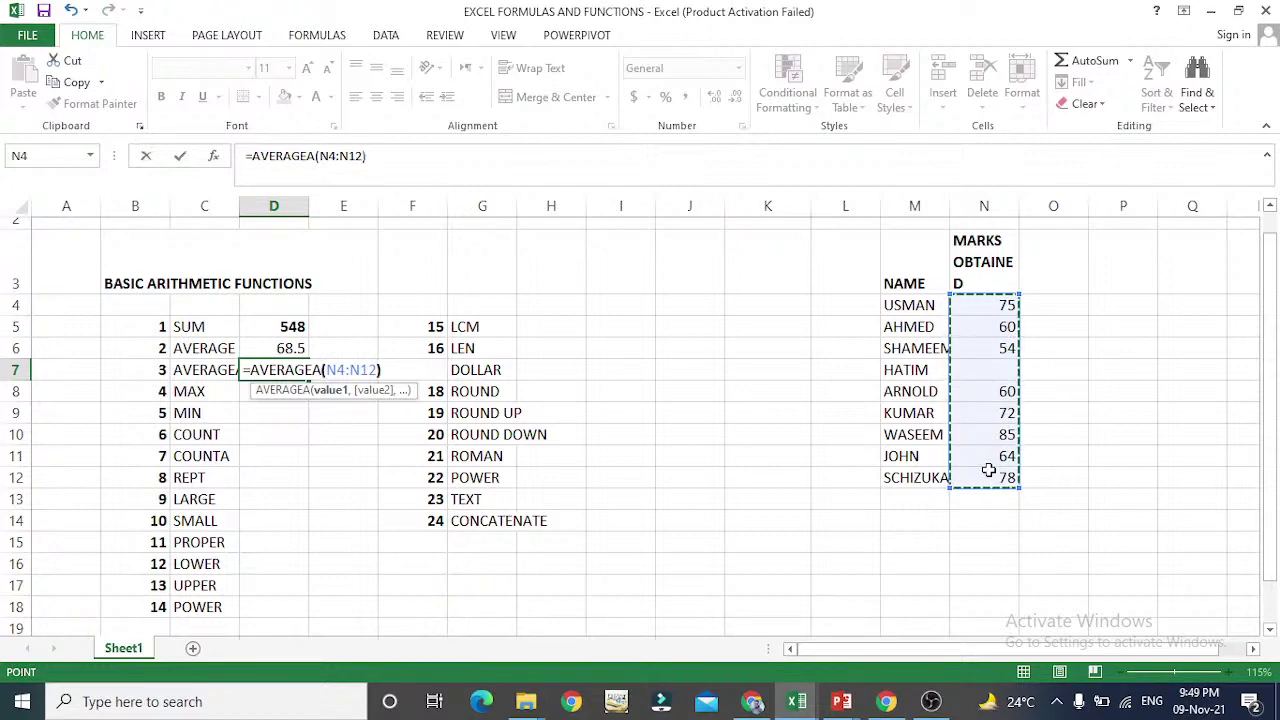
pyautogui.write(')')
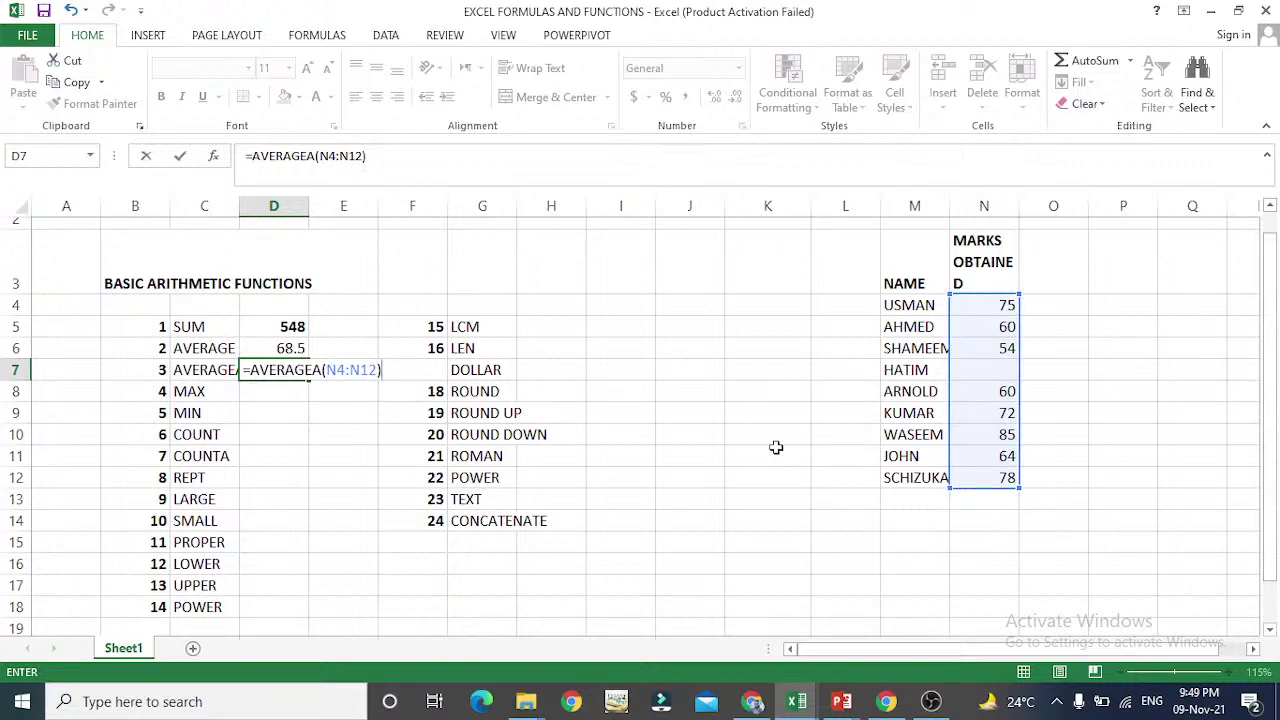
pyautogui.press('Return')
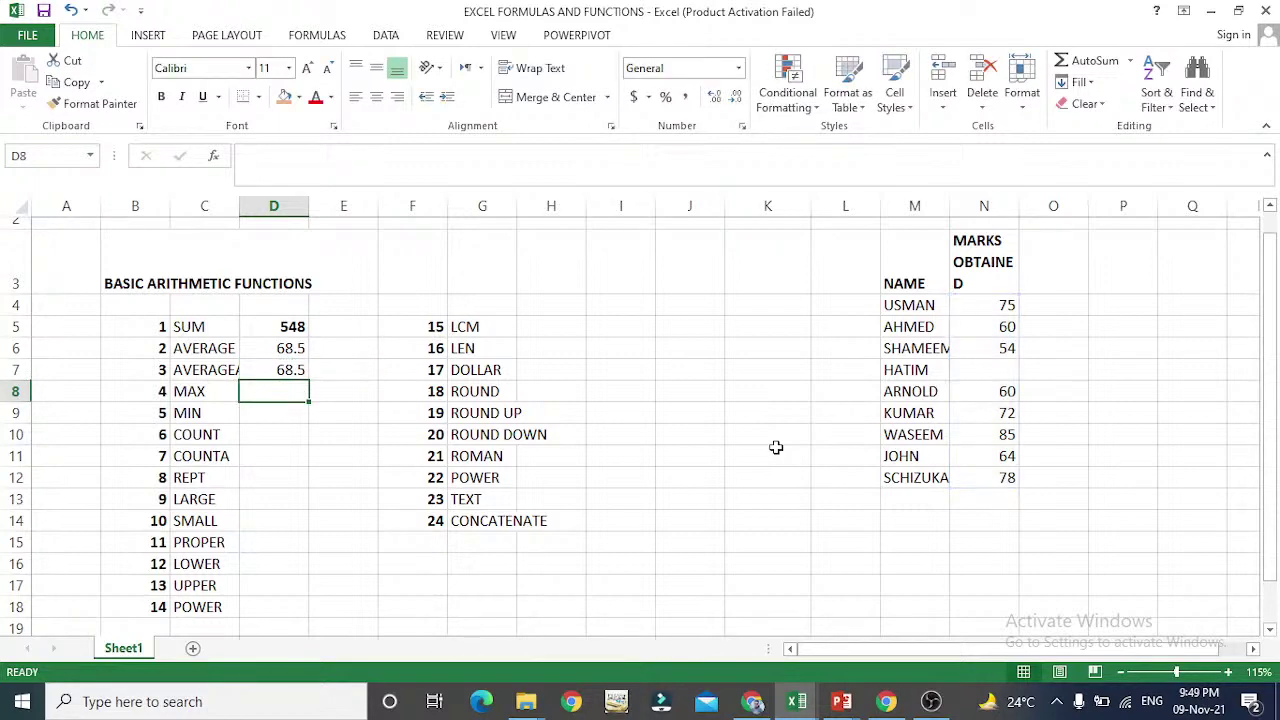
# - Check the range used by the AVERAGEA formula in D7 against the marks table, and return to D8 beside MAX
pyautogui.press('Up')
pyautogui.press('F2')
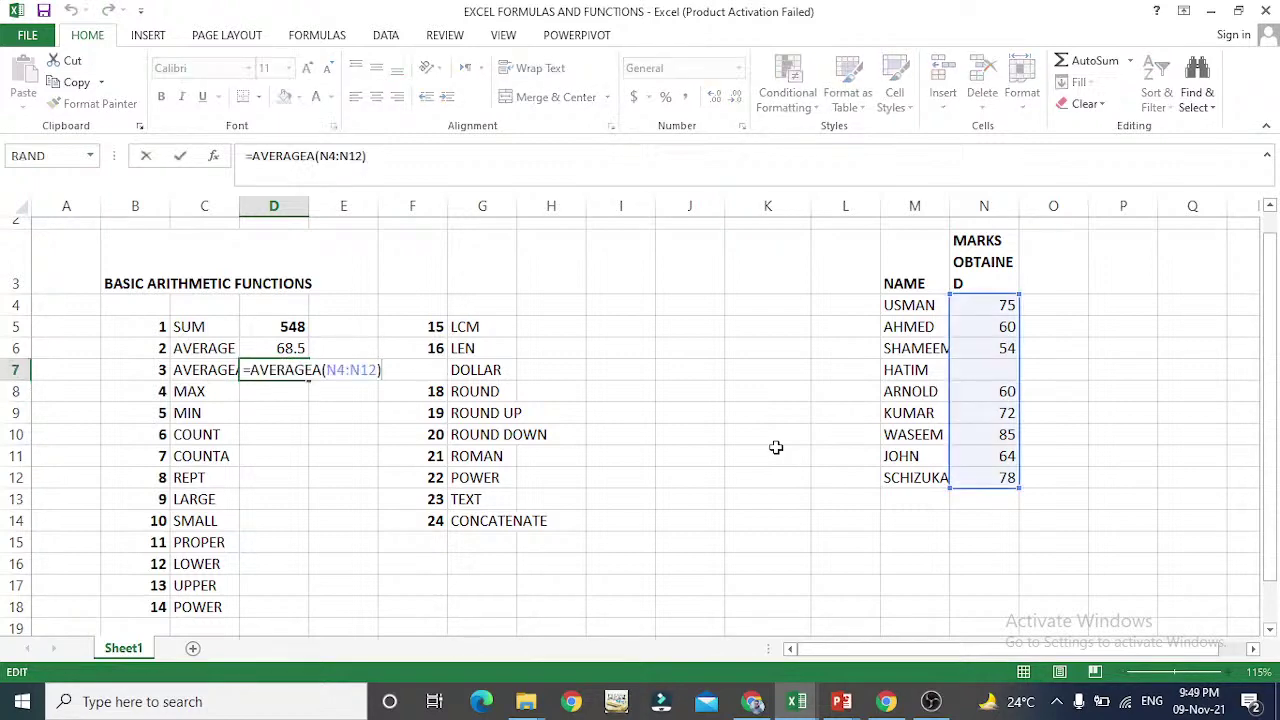
pyautogui.press('Escape')
pyautogui.press('Right')
pyautogui.press('Right')
pyautogui.press('Right')
pyautogui.press('Right')
pyautogui.press('Right')
pyautogui.press('Right')
pyautogui.press('Right')
pyautogui.press('Right')
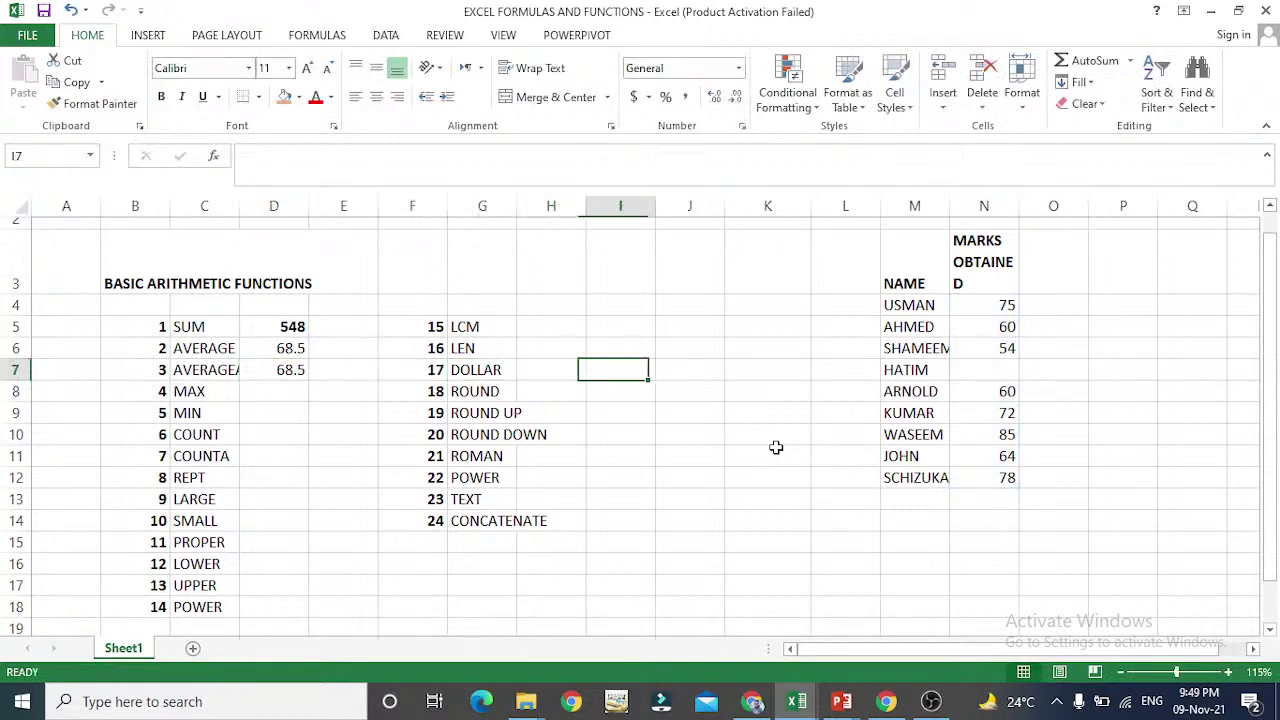
pyautogui.press('Right')
pyautogui.press('Right')
pyautogui.press('Left')
pyautogui.press('Left')
pyautogui.press('Left')
pyautogui.press('Left')
pyautogui.press('Left')
pyautogui.press('Left')
pyautogui.press('Left')
pyautogui.press('Left')
pyautogui.press('Left')
pyautogui.press('Left')
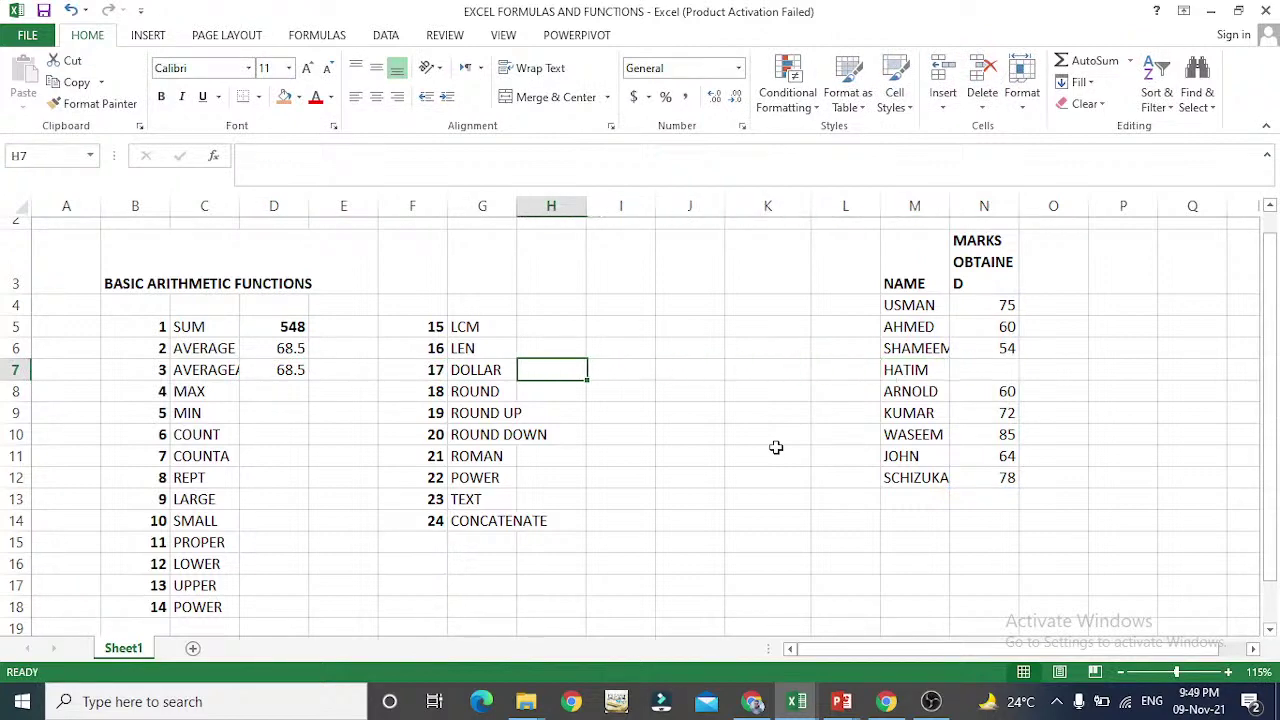
pyautogui.press('Down')
pyautogui.press('Left')
pyautogui.press('Right')
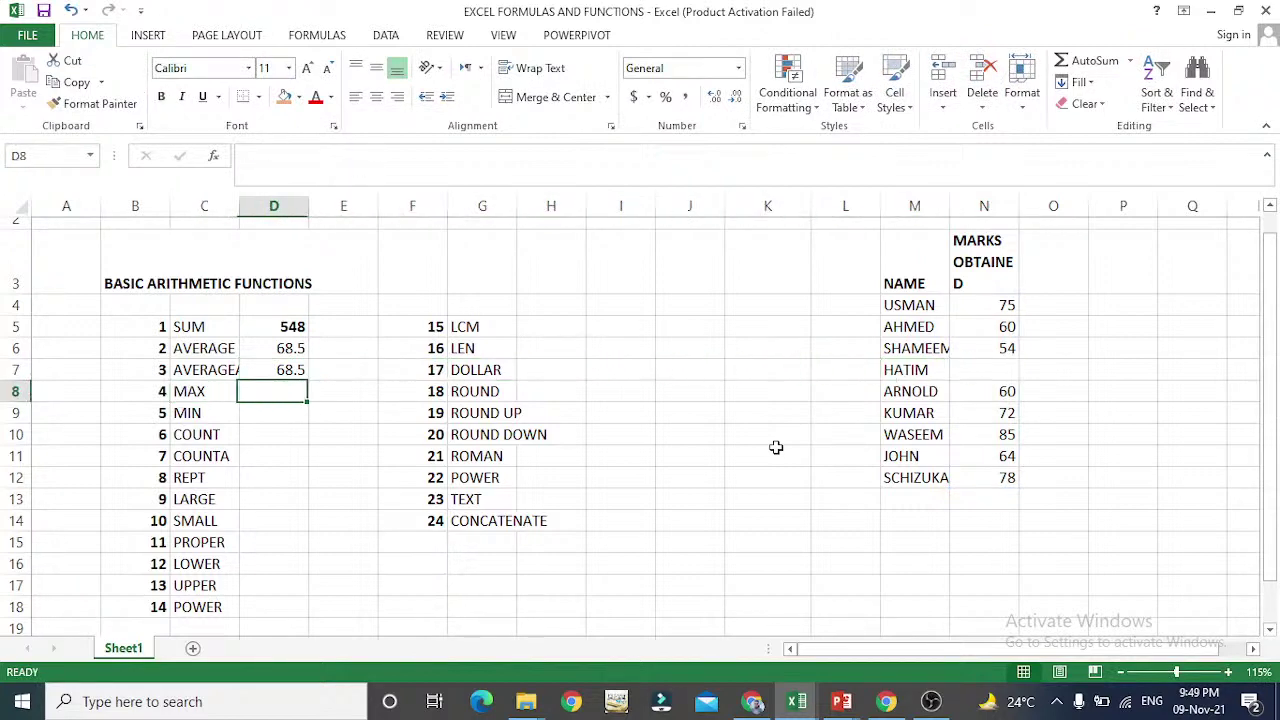
# - Widen column C enough for the full AVERAGEA label to fit
pyautogui.press('Left')
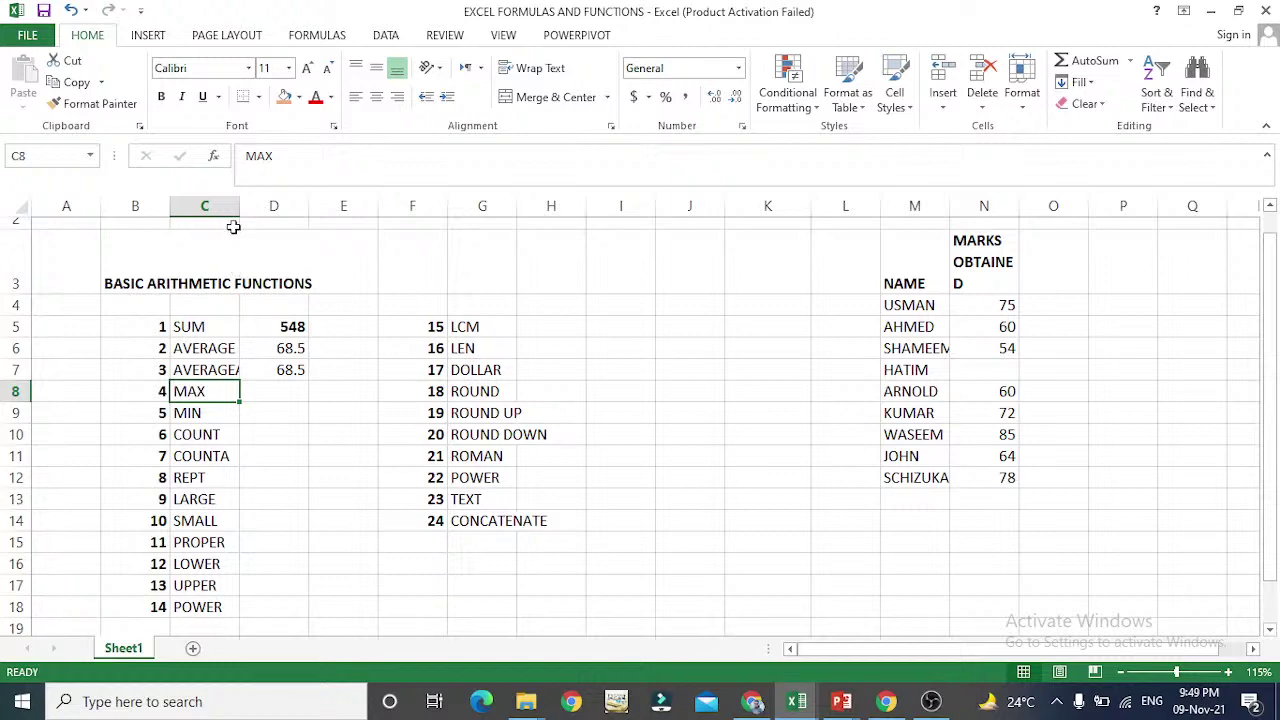
pyautogui.moveTo(233, 208); pyautogui.dragTo(243, 208)
pyautogui.press('Right')
# - Try the text A as the mark in N7, and clear the cell again
pyautogui.press('Right')
pyautogui.press('Right')
pyautogui.press('Right')
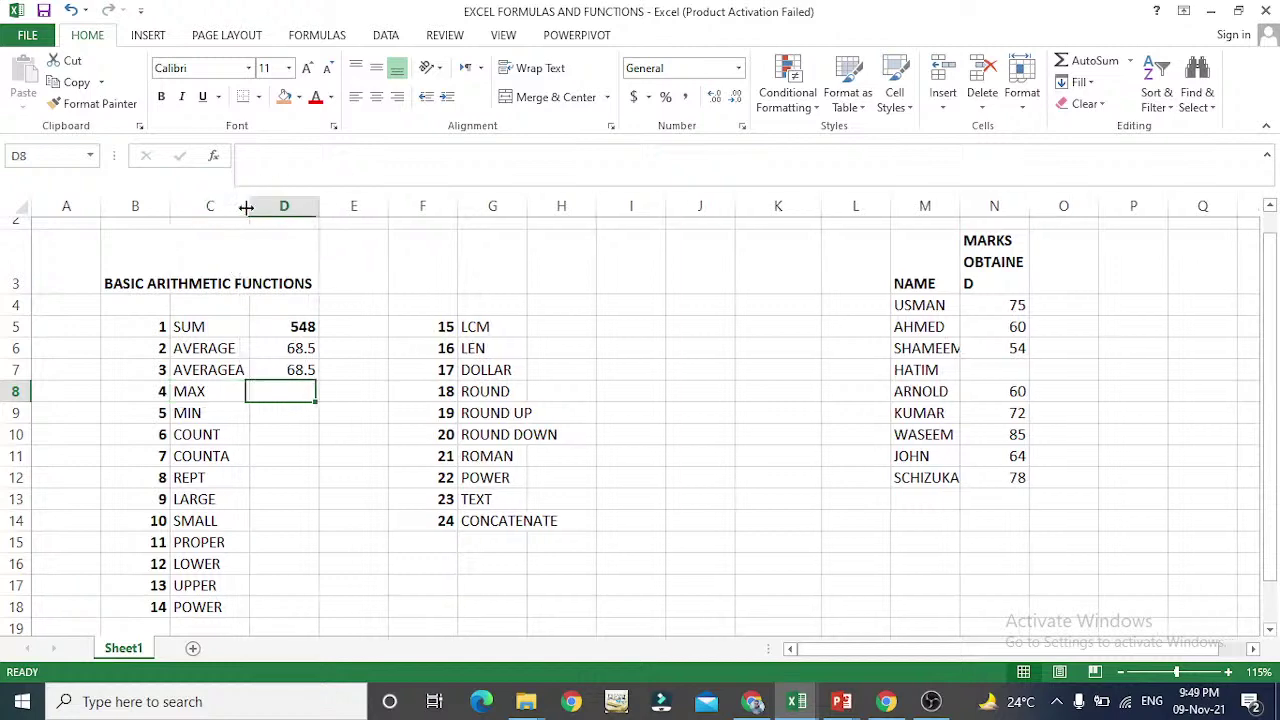
pyautogui.press('Right')
pyautogui.press('Right')
pyautogui.press('Right')
pyautogui.press('Right')
pyautogui.press('Right')
pyautogui.press('Right')
pyautogui.press('Right')
pyautogui.press('Up')
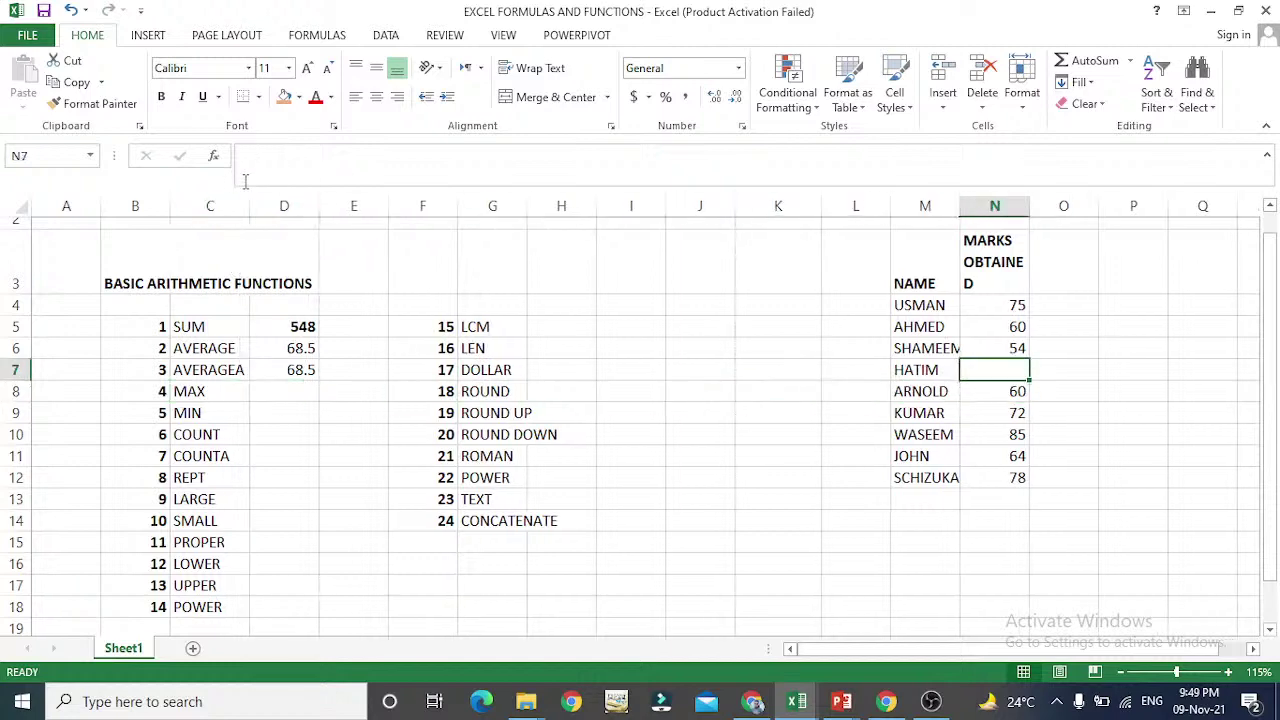
pyautogui.write('A')
pyautogui.press('Return')
pyautogui.press('Up')
pyautogui.press('BackSpace')
pyautogui.press('Escape')
pyautogui.press('Delete')
# - Go through the marks in N4:N12 around the blank cell N7
pyautogui.press('Left')
pyautogui.press('Right')
pyautogui.press('Up')
pyautogui.press('Up')
pyautogui.press('Up')
pyautogui.press('Down')
pyautogui.press('Down')
pyautogui.press('Down')
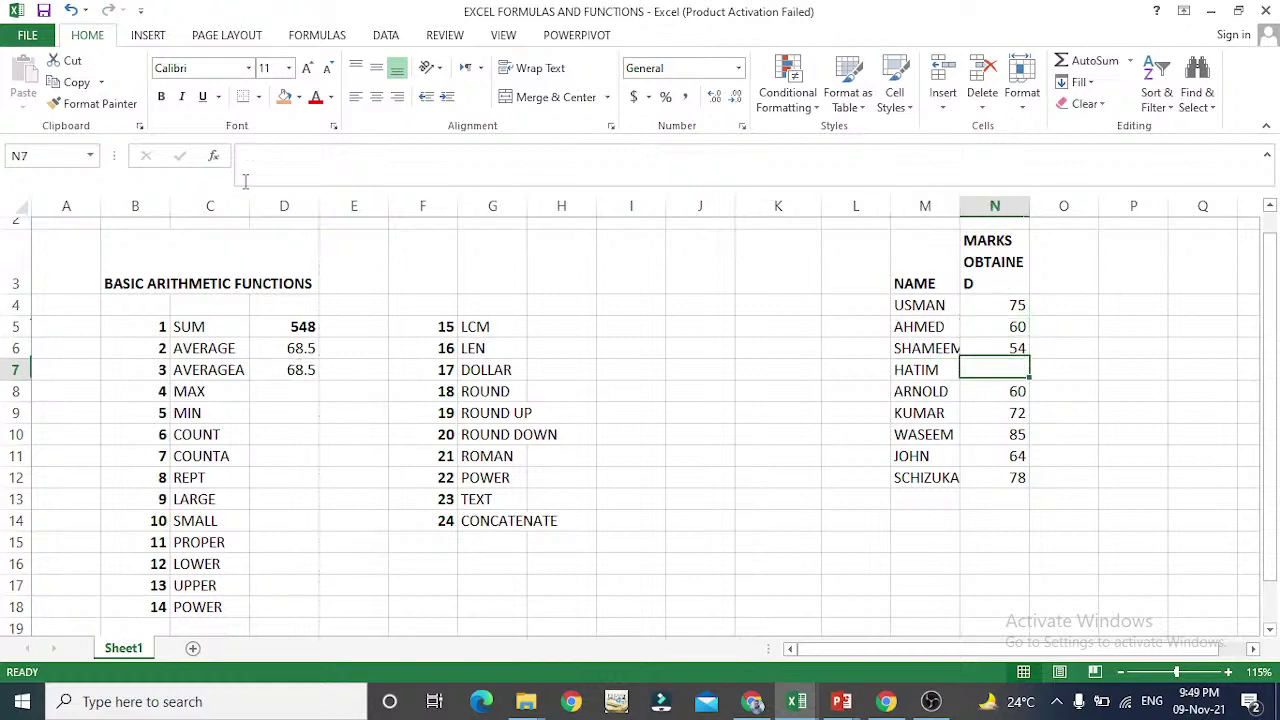
pyautogui.press('Down')
pyautogui.press('Down')
pyautogui.press('Down')
pyautogui.press('Down')
pyautogui.press('Down')
pyautogui.press('Up')
pyautogui.press('Up')
pyautogui.press('Up')
pyautogui.press('Up')
pyautogui.press('Up')
pyautogui.press('Up')
pyautogui.press('Up')
pyautogui.press('Up')
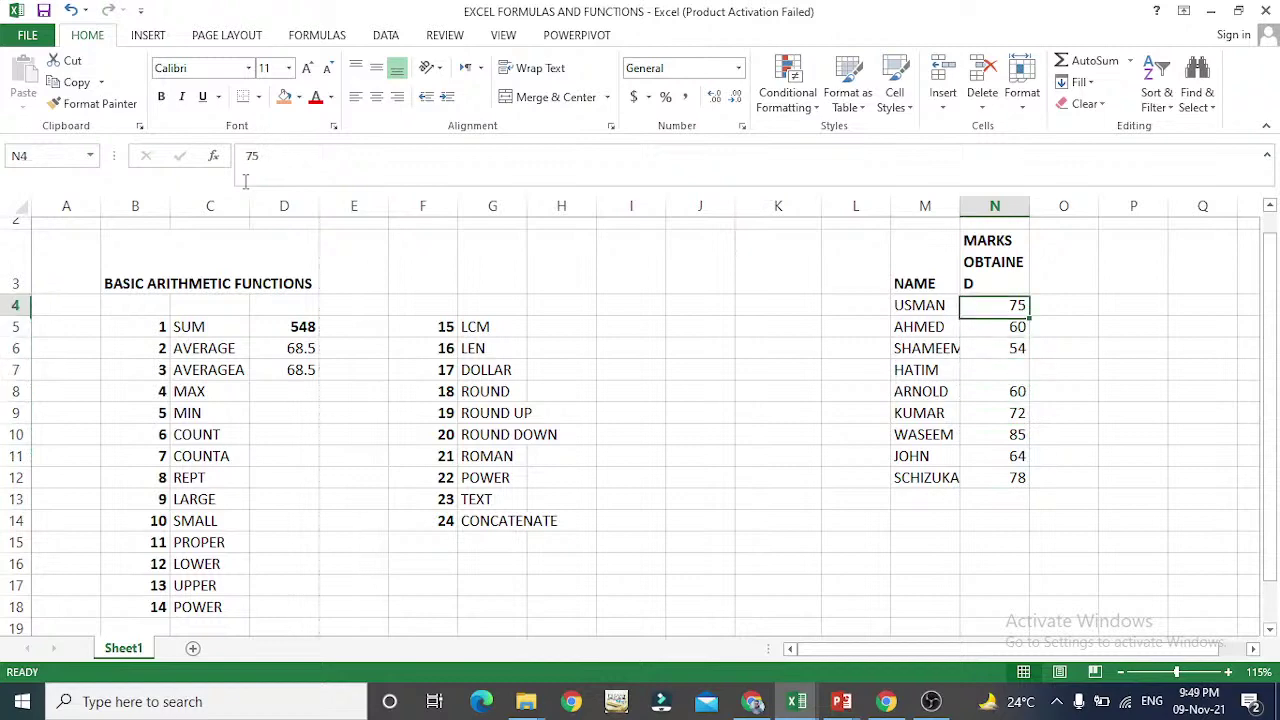
pyautogui.press('Down')
pyautogui.press('Down')
pyautogui.press('Down')
pyautogui.press('Down')
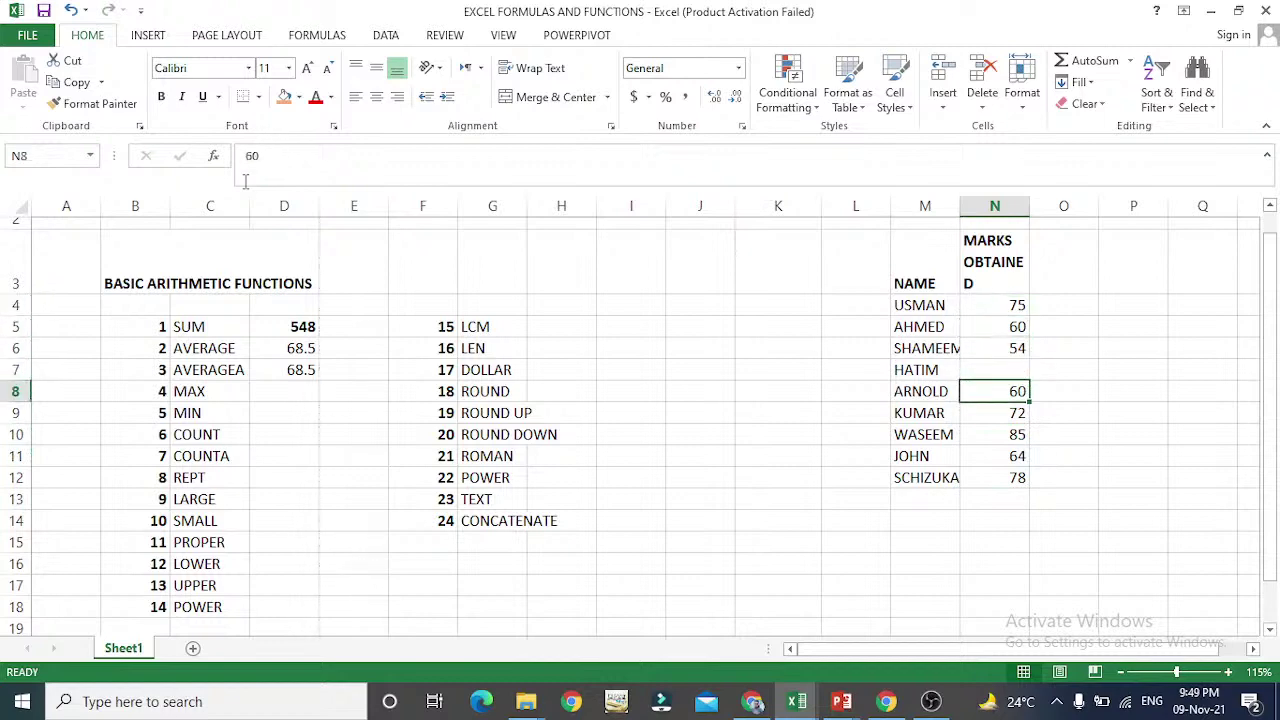
pyautogui.press('Left')
pyautogui.press('Right')
pyautogui.press('Up')
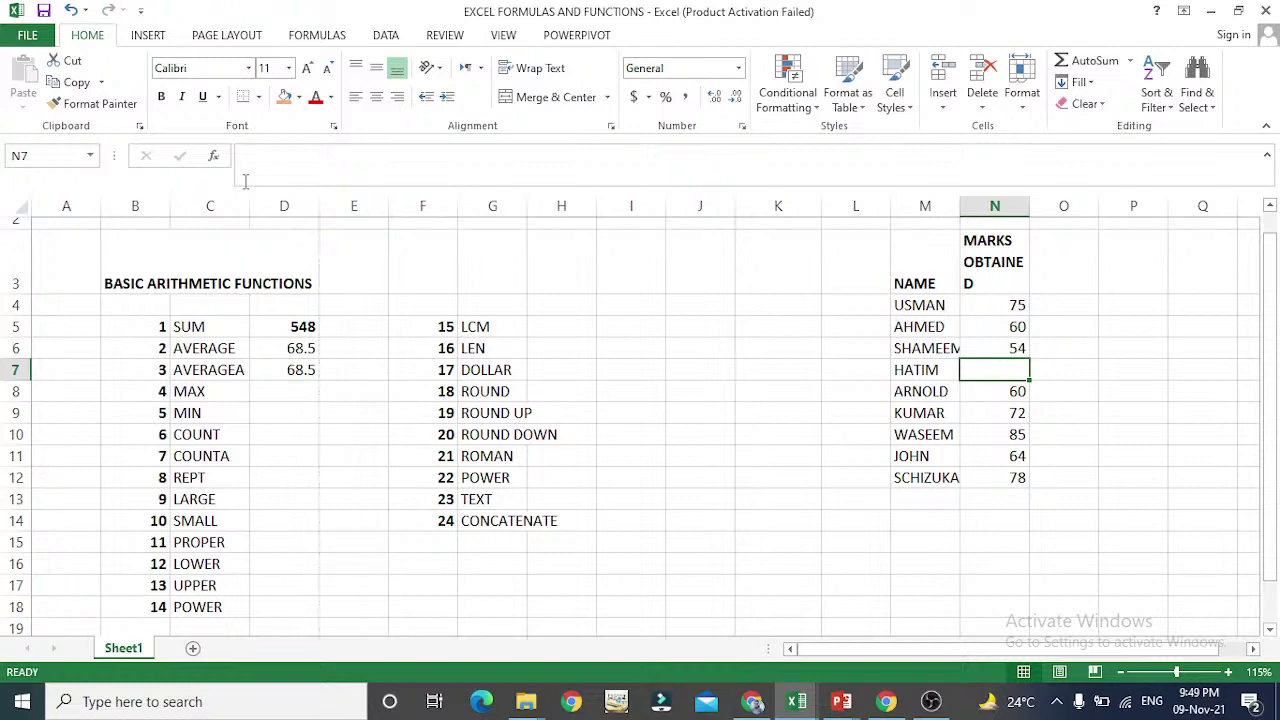
# - Enter the text A in N7 to test how AVERAGE and AVERAGEA treat text in the marks range
pyautogui.write('A')
pyautogui.press('Return')
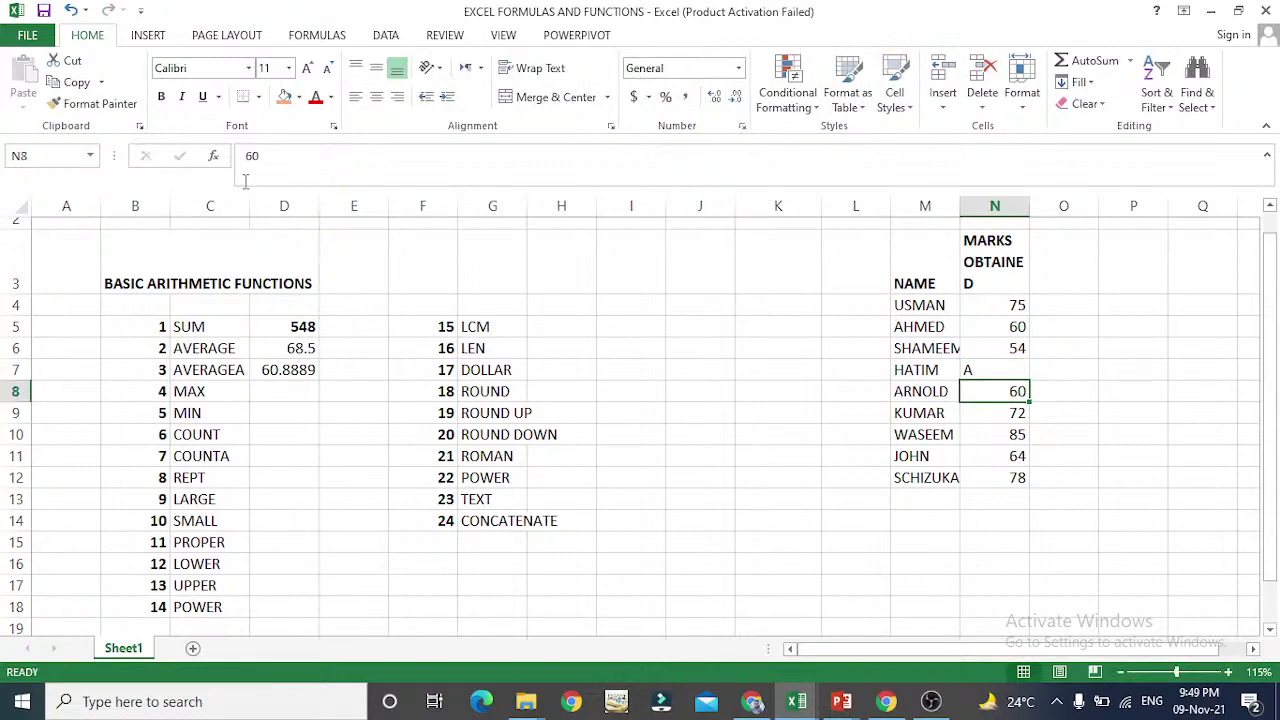
pyautogui.press('Up')
pyautogui.press('Left')
pyautogui.press('Left')
pyautogui.press('Left')
pyautogui.press('Left')
pyautogui.press('Right')
pyautogui.press('Right')
pyautogui.press('Right')
pyautogui.press('Right')
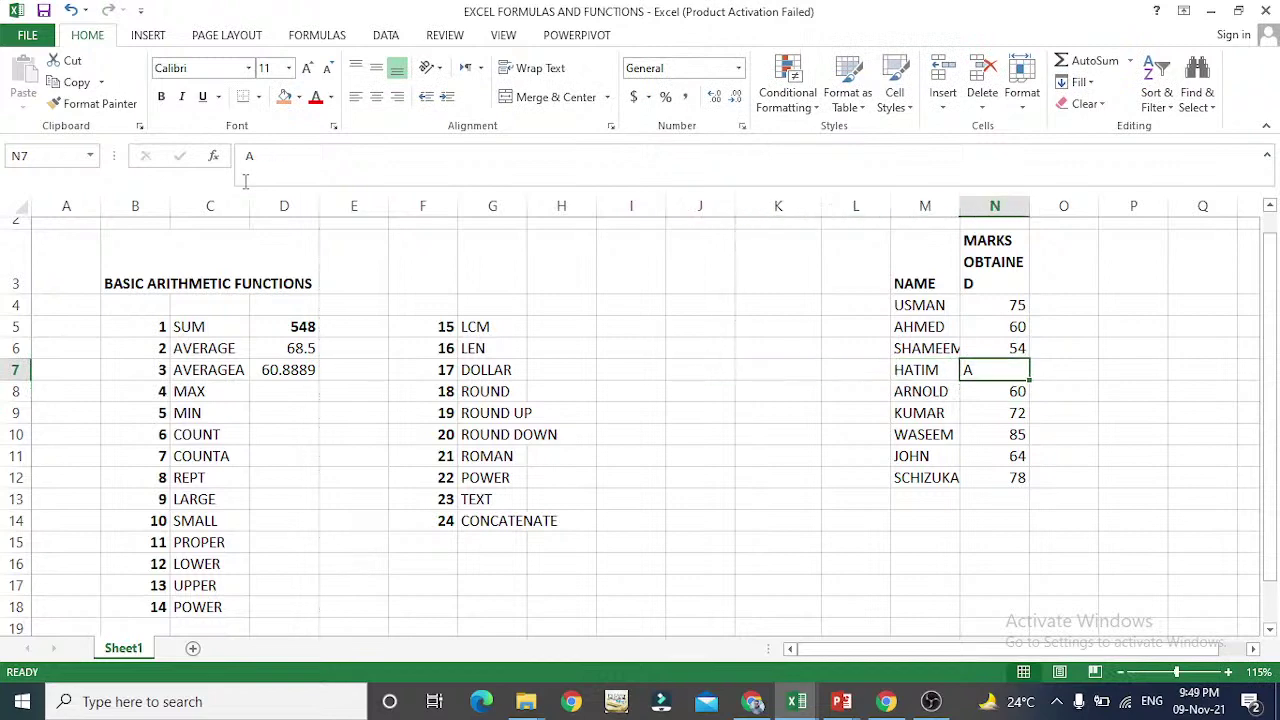
pyautogui.write('A')
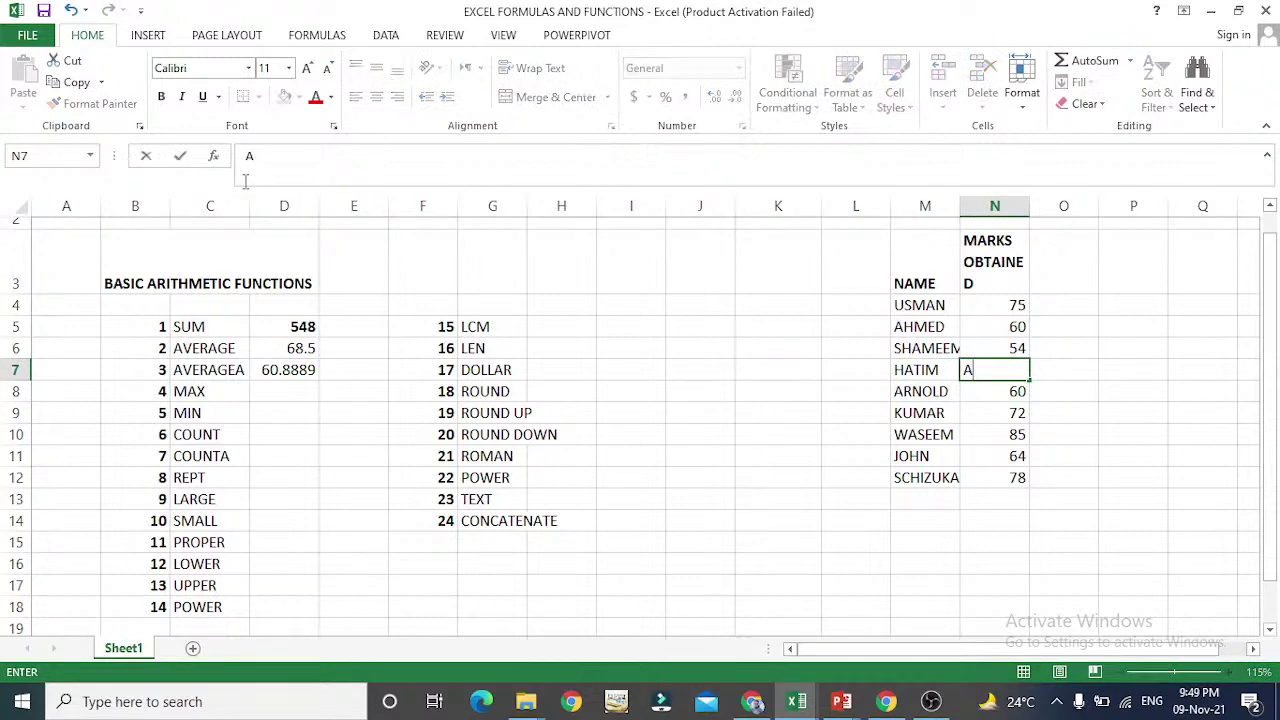
pyautogui.press('Return')
pyautogui.press('Up')
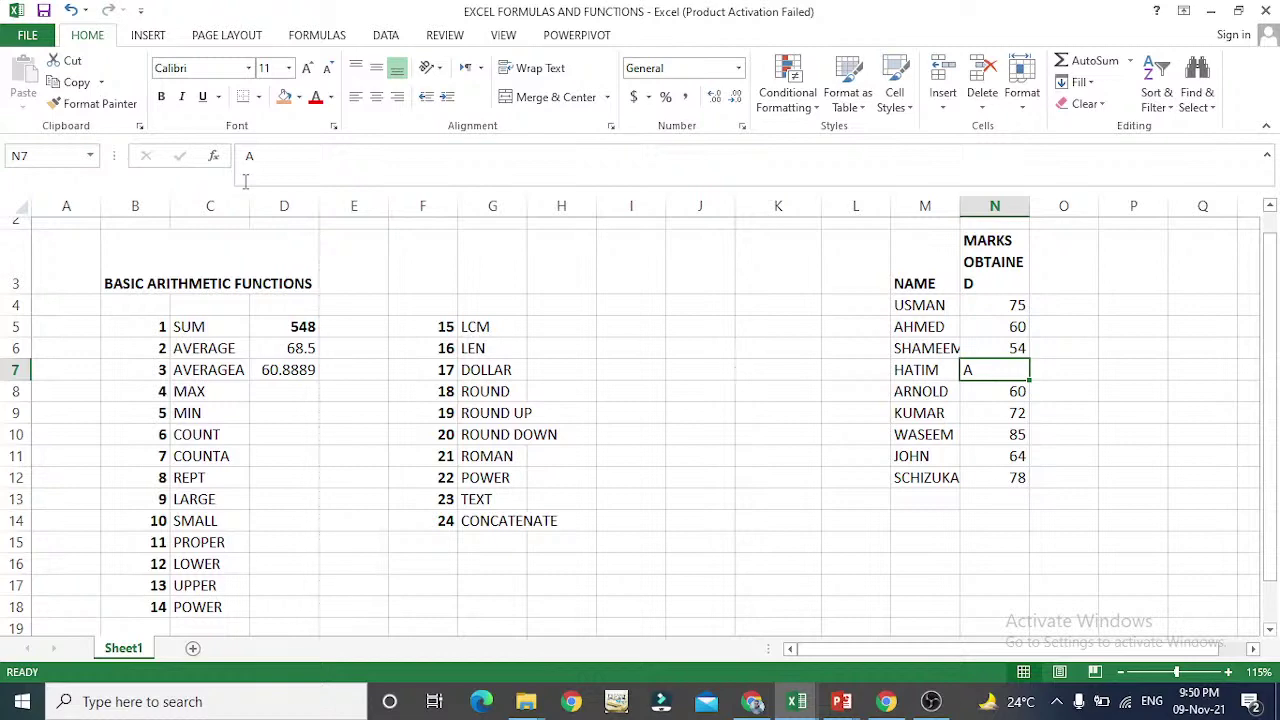
# - Clear the text A from N7 and go back to D8 beside MAX
pyautogui.press('Delete')
pyautogui.press('Down')
pyautogui.press('Down')
pyautogui.press('Left')
pyautogui.press('Left')
pyautogui.press('Left')
pyautogui.press('Left')
pyautogui.press('Left')
pyautogui.press('Left')
pyautogui.press('Left')
pyautogui.press('Left')
pyautogui.press('Left')
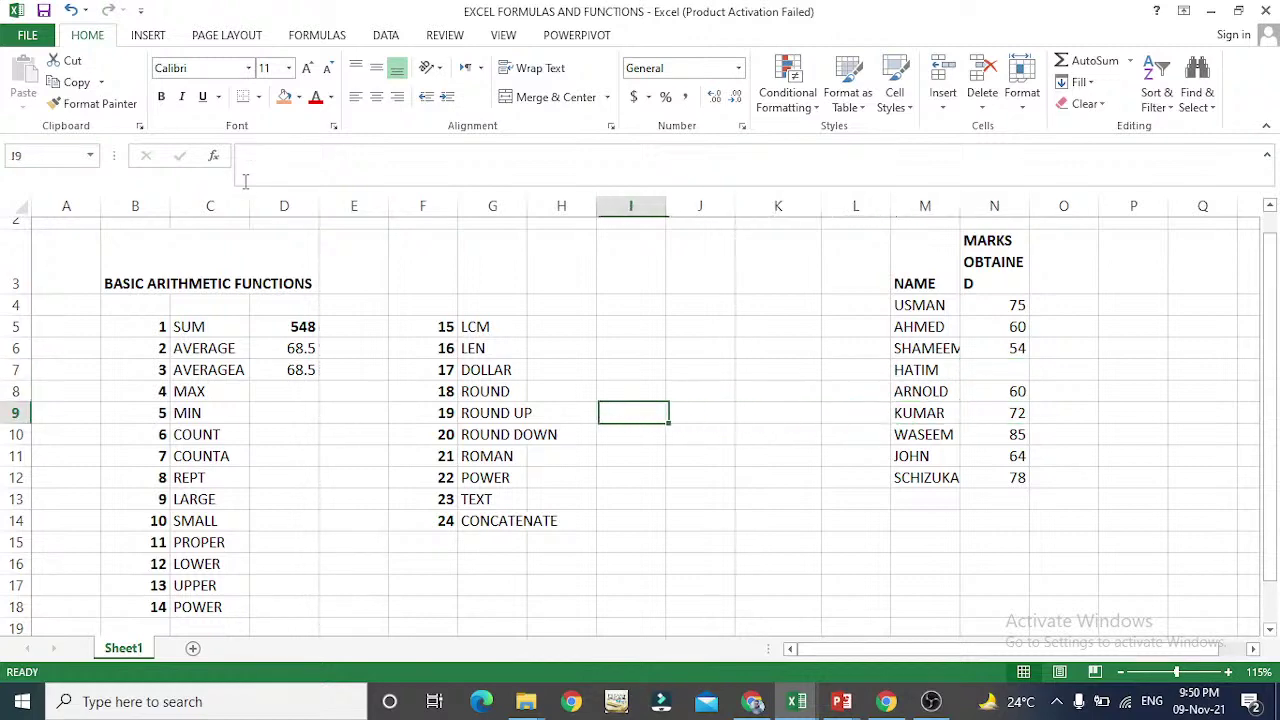
pyautogui.press('Left')
pyautogui.press('Left')
pyautogui.press('Up')
pyautogui.press('Right')
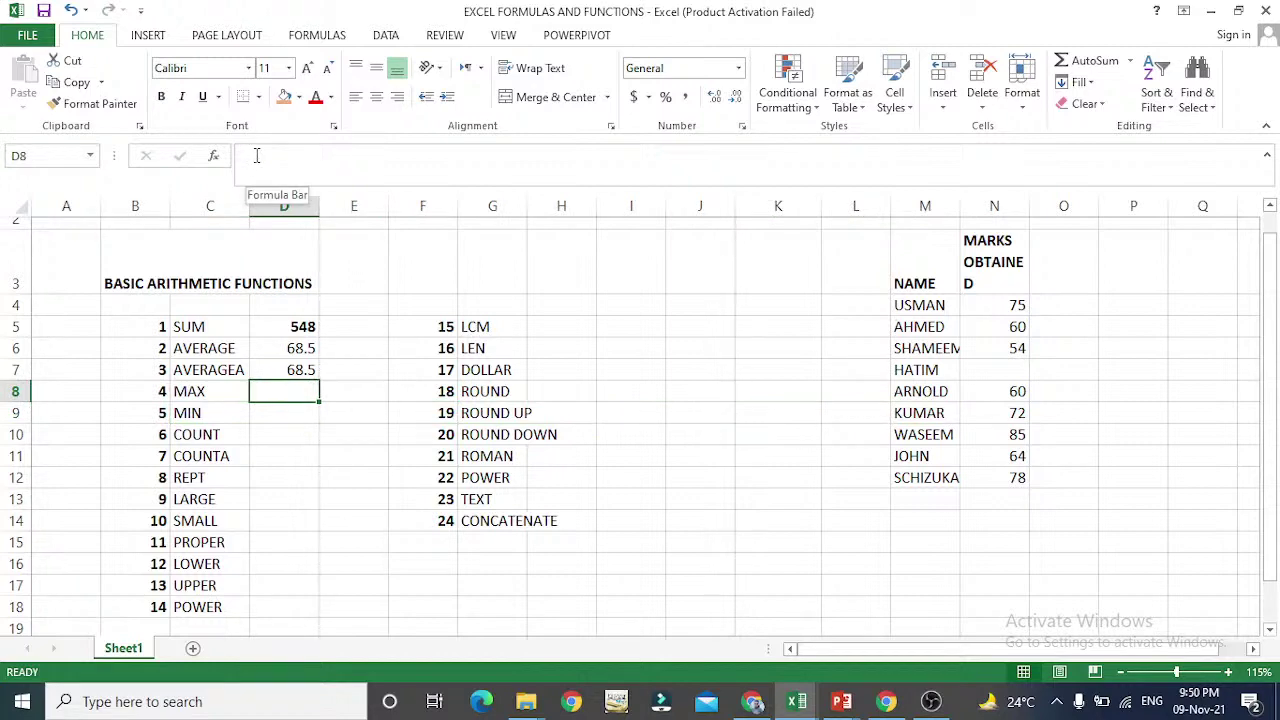
pyautogui.write('=')
pyautogui.press('Escape')
# - Enter 63 as the missing mark in cell N7
pyautogui.press('Left')
pyautogui.press('Right')
pyautogui.press('Right')
pyautogui.press('Right')
pyautogui.press('Right')
pyautogui.press('Right')
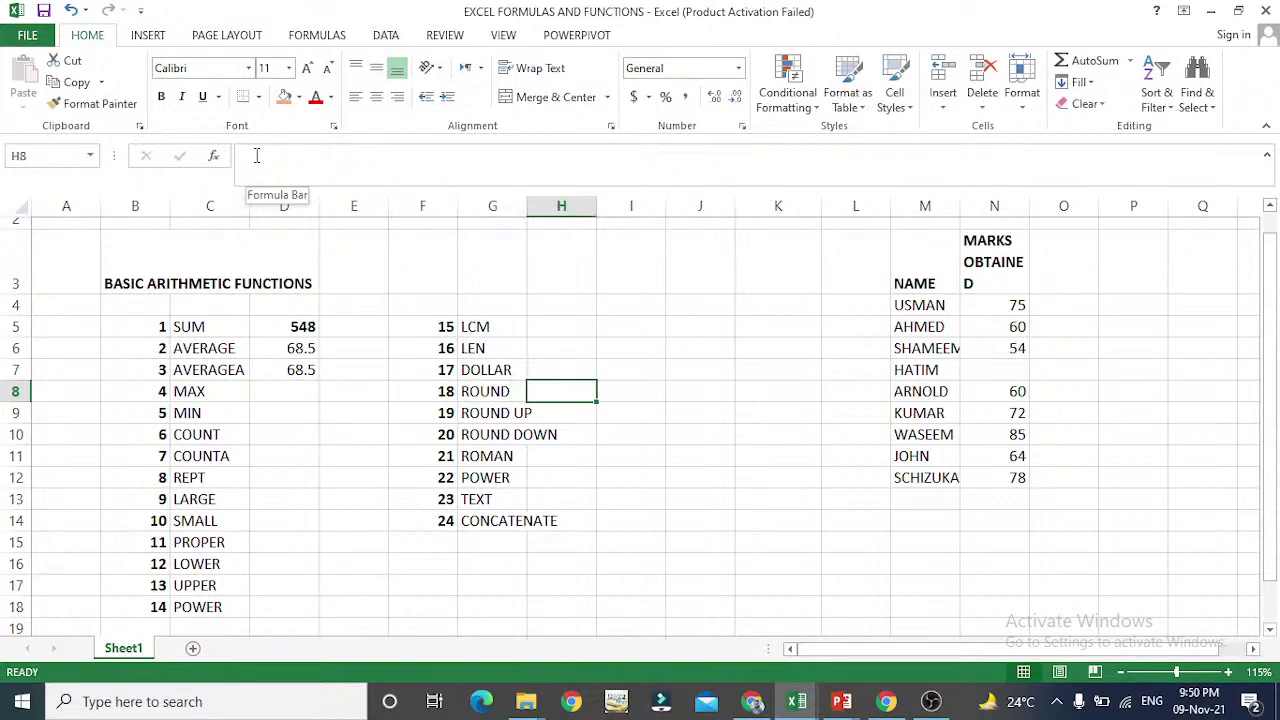
pyautogui.press('Right')
pyautogui.press('Right')
pyautogui.press('Right')
pyautogui.press('Right')
pyautogui.press('Right')
pyautogui.press('Right')
pyautogui.press('Up')
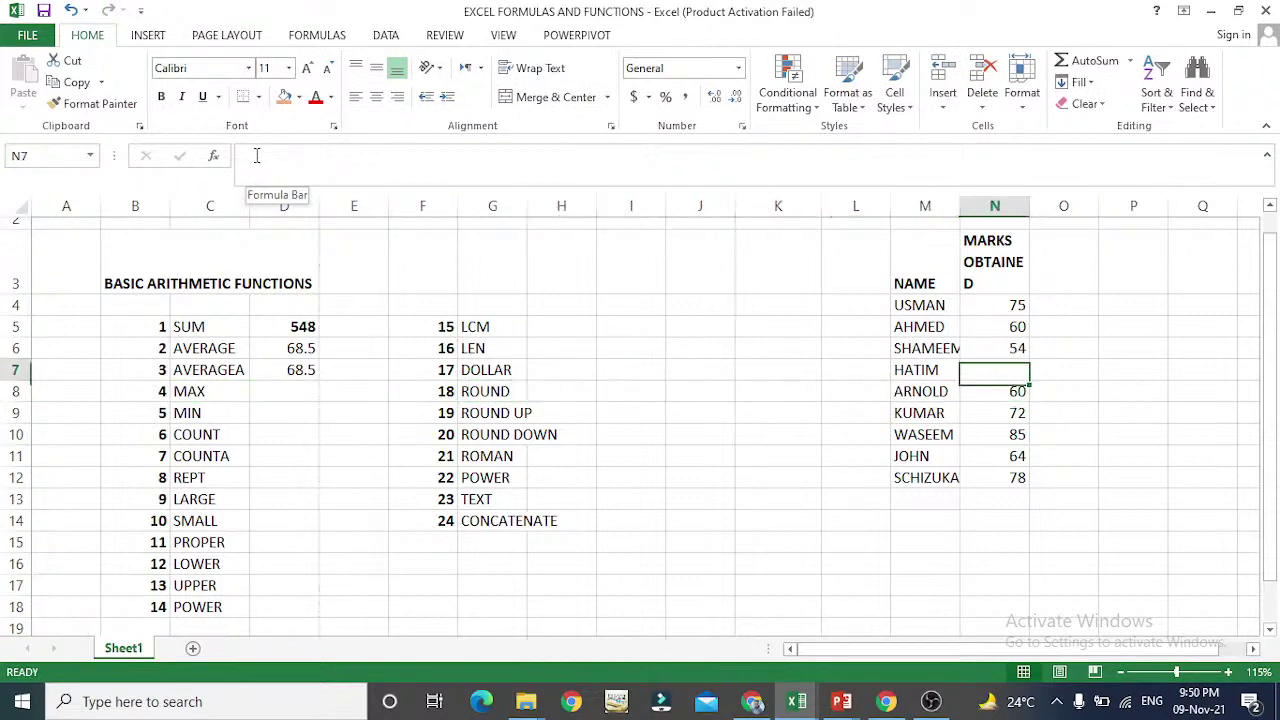
pyautogui.write('5')
pyautogui.press('Escape')
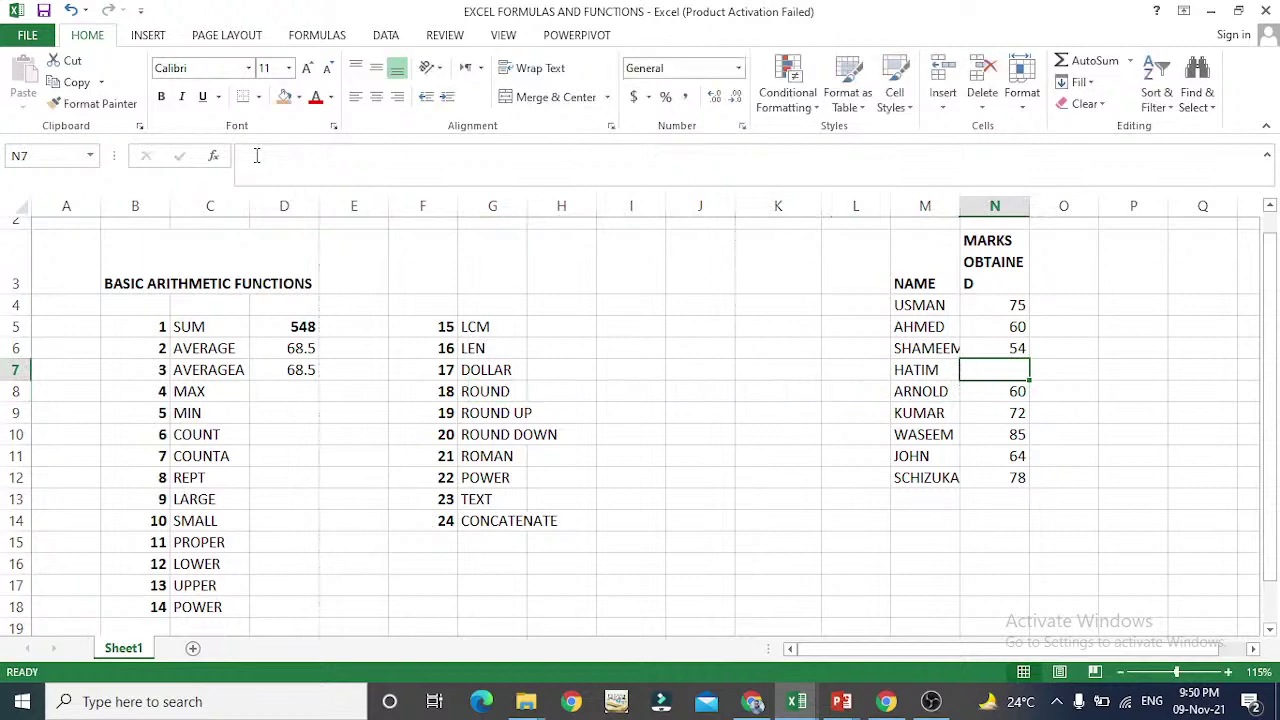
pyautogui.write('63')
pyautogui.press('Return')
# - Enter =MAX(N4:N12) in cell D8 to find the highest mark
pyautogui.press('Down')
pyautogui.press('Down')
pyautogui.press('Left')
pyautogui.press('Left')
pyautogui.press('Left')
pyautogui.press('Left')
pyautogui.press('Left')
pyautogui.press('Left')
pyautogui.press('Left')
pyautogui.press('Left')
pyautogui.press('Left')
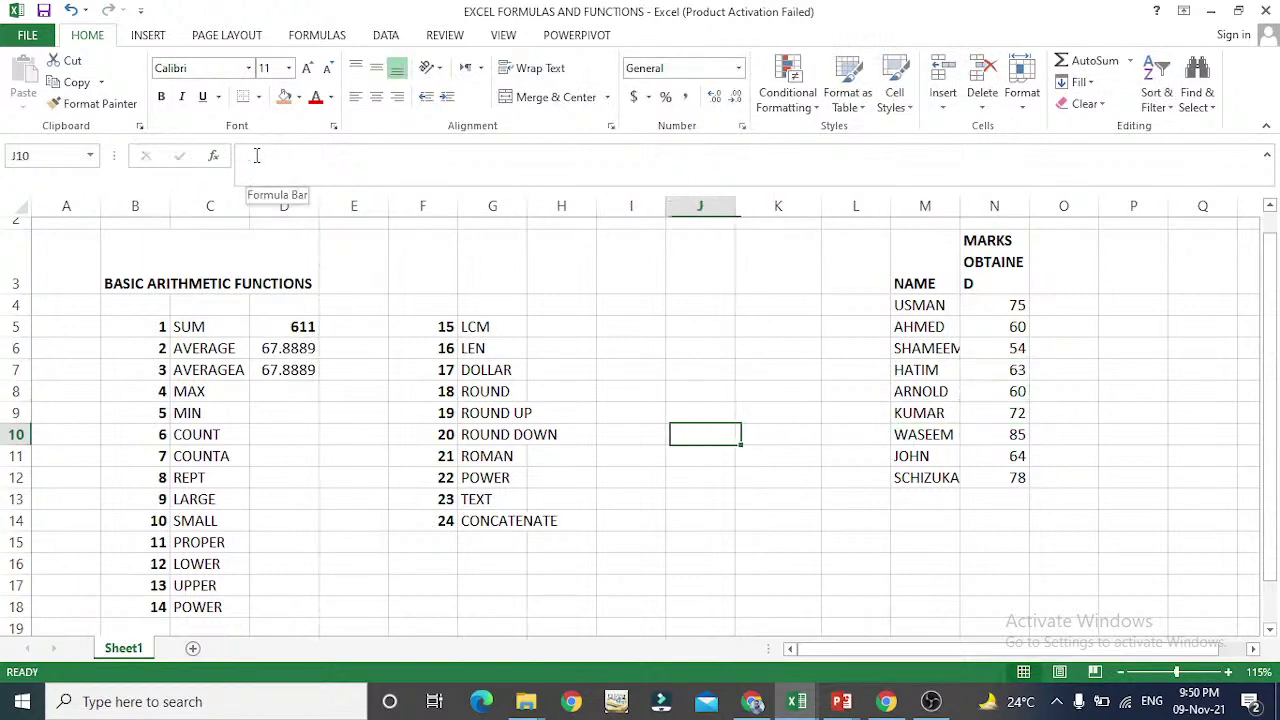
pyautogui.press('Up')
pyautogui.press('Up')
pyautogui.press('Left')
pyautogui.press('Right')
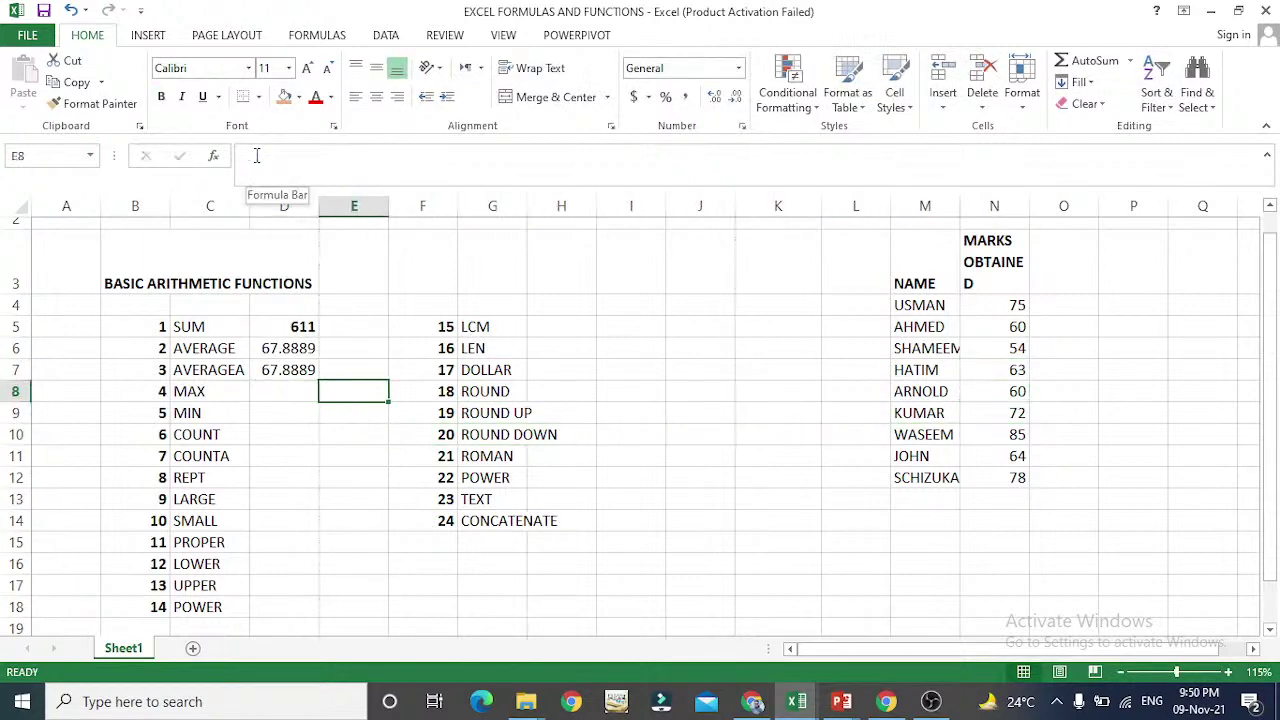
pyautogui.press('Left')
pyautogui.write('=')
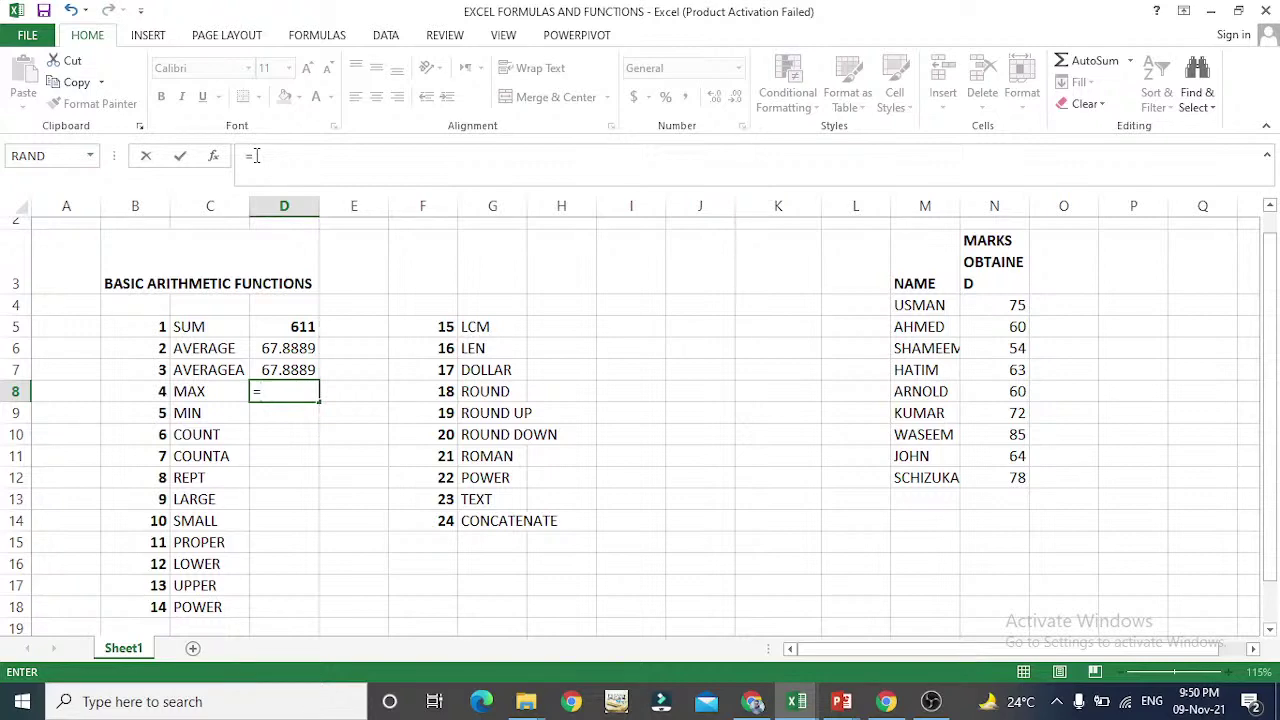
pyautogui.write('MAX')
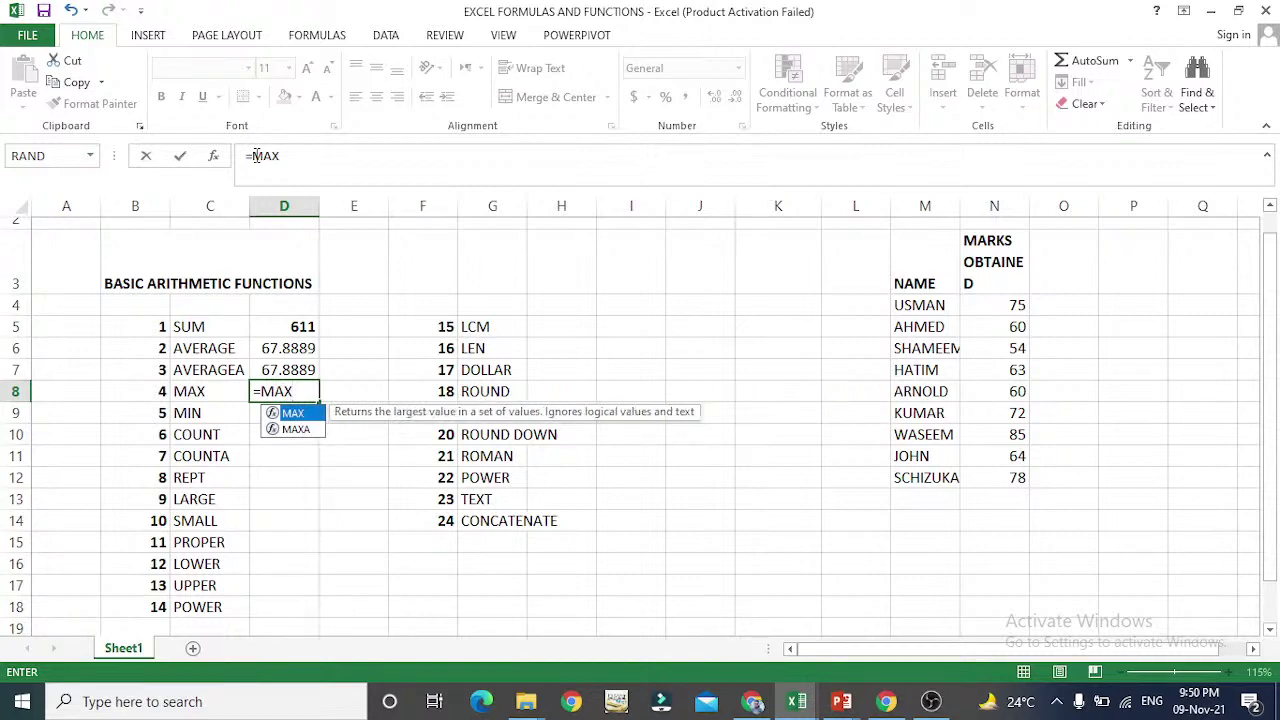
pyautogui.write('(')
pyautogui.press('Right')
pyautogui.press('Right')
pyautogui.press('Right')
pyautogui.press('Right')
pyautogui.press('Right')
pyautogui.press('Right')
pyautogui.press('Right')
pyautogui.press('Right')
pyautogui.press('Right')
pyautogui.press('Right')
pyautogui.press('Right')
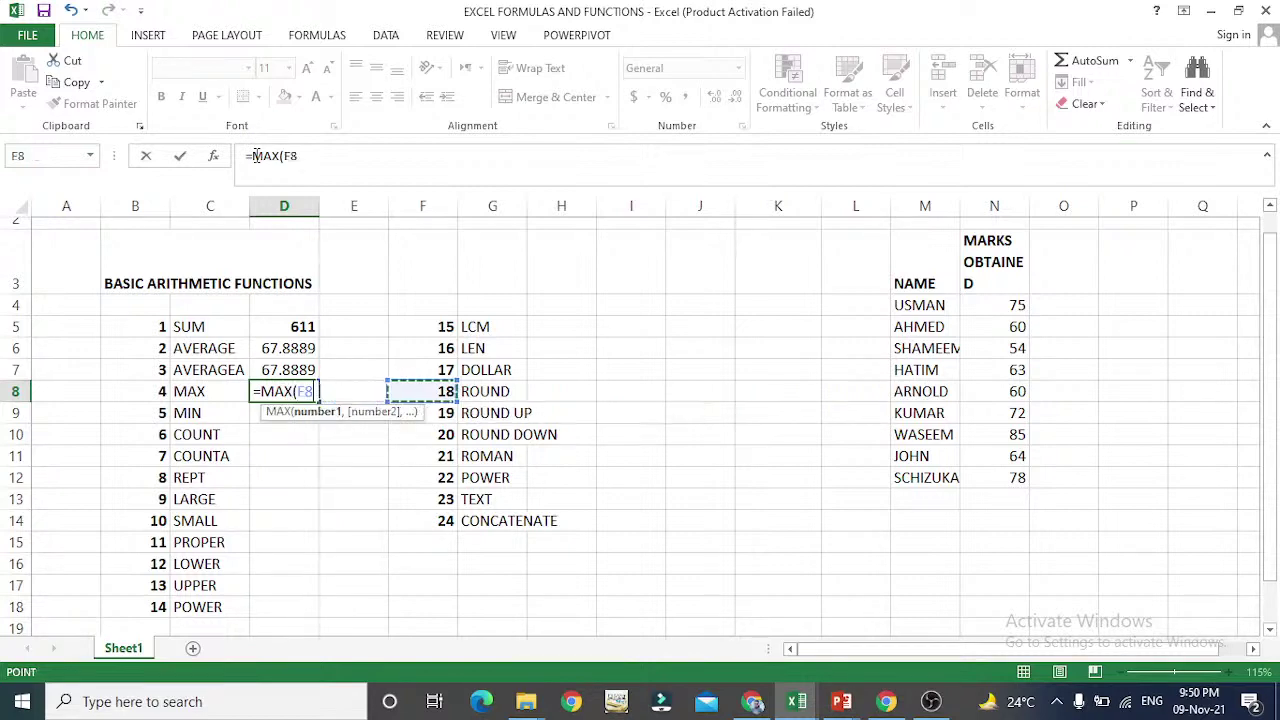
pyautogui.press('Left')
pyautogui.press('Up')
pyautogui.press('Up')
pyautogui.press('Up')
pyautogui.press('Up')
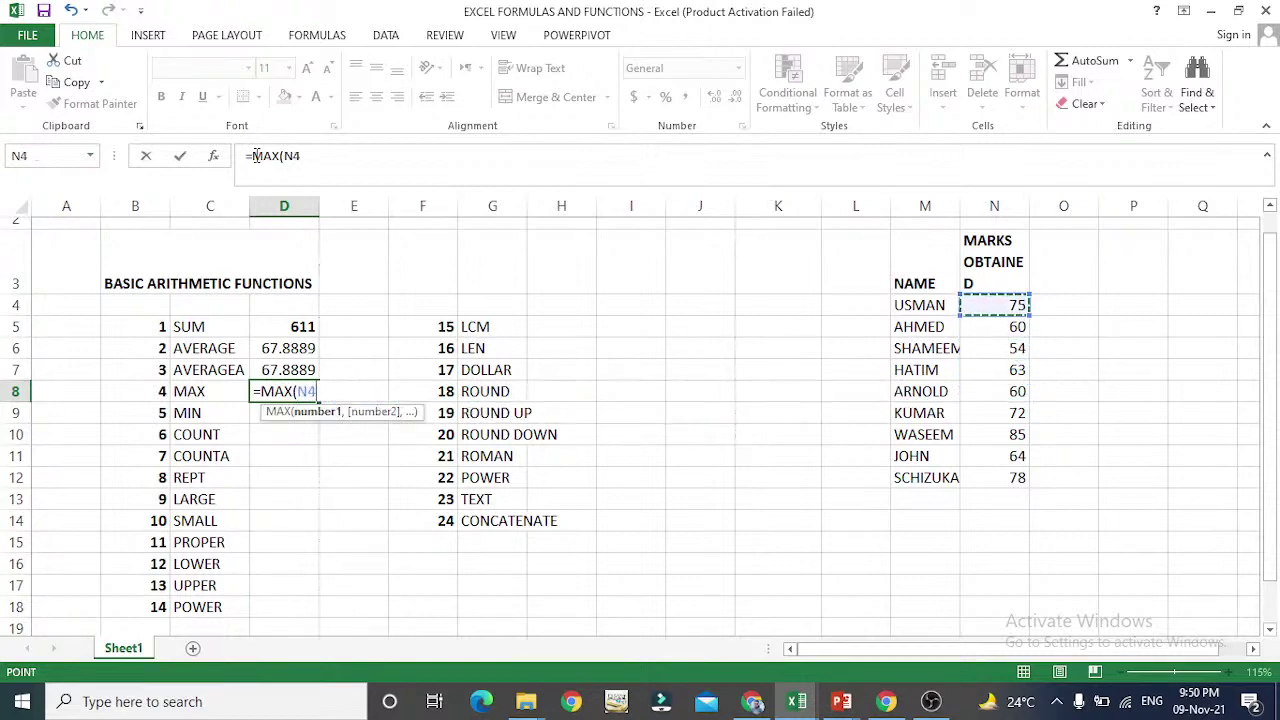
pyautogui.hotkey('shift', 'Down')
pyautogui.hotkey('shift', 'Down')
pyautogui.hotkey('shift', 'Down')
pyautogui.hotkey('shift', 'Down')
pyautogui.hotkey('shift', 'Down')
pyautogui.hotkey('shift', 'Down')
pyautogui.hotkey('shift', 'Down')
pyautogui.hotkey('shift', 'Down')
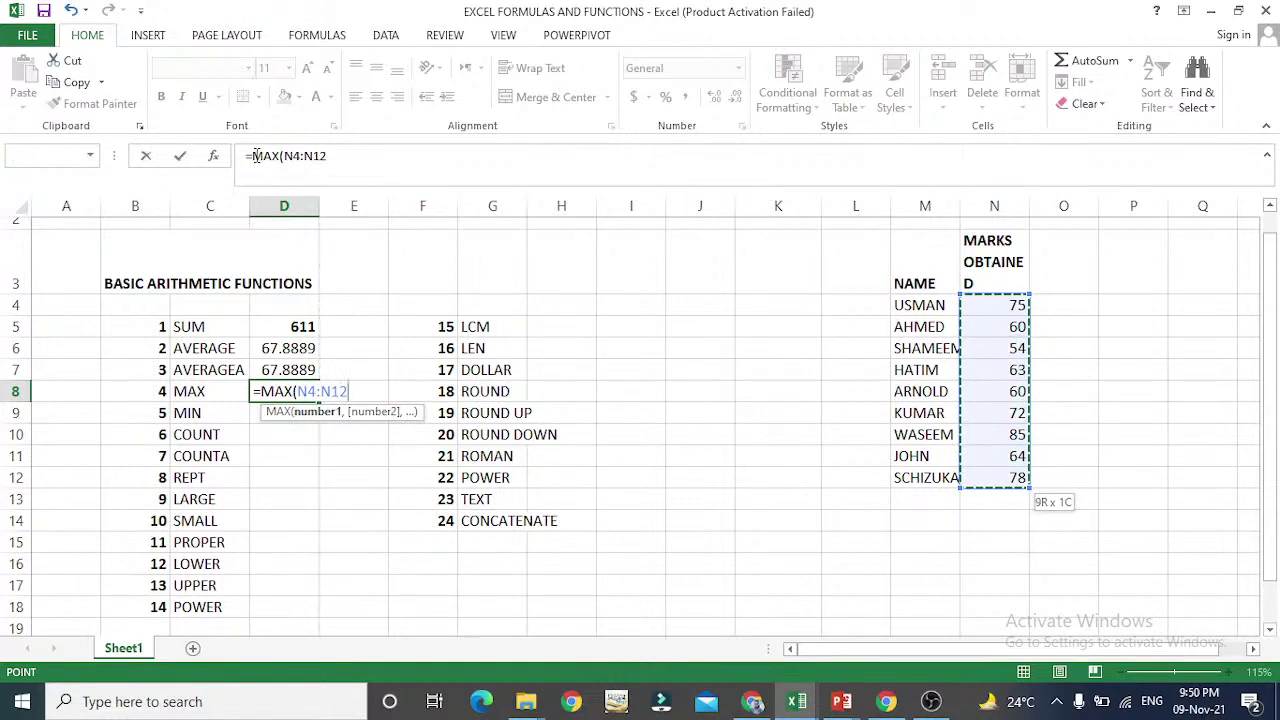
pyautogui.write(')')
pyautogui.press('Return')
pyautogui.press('Up')
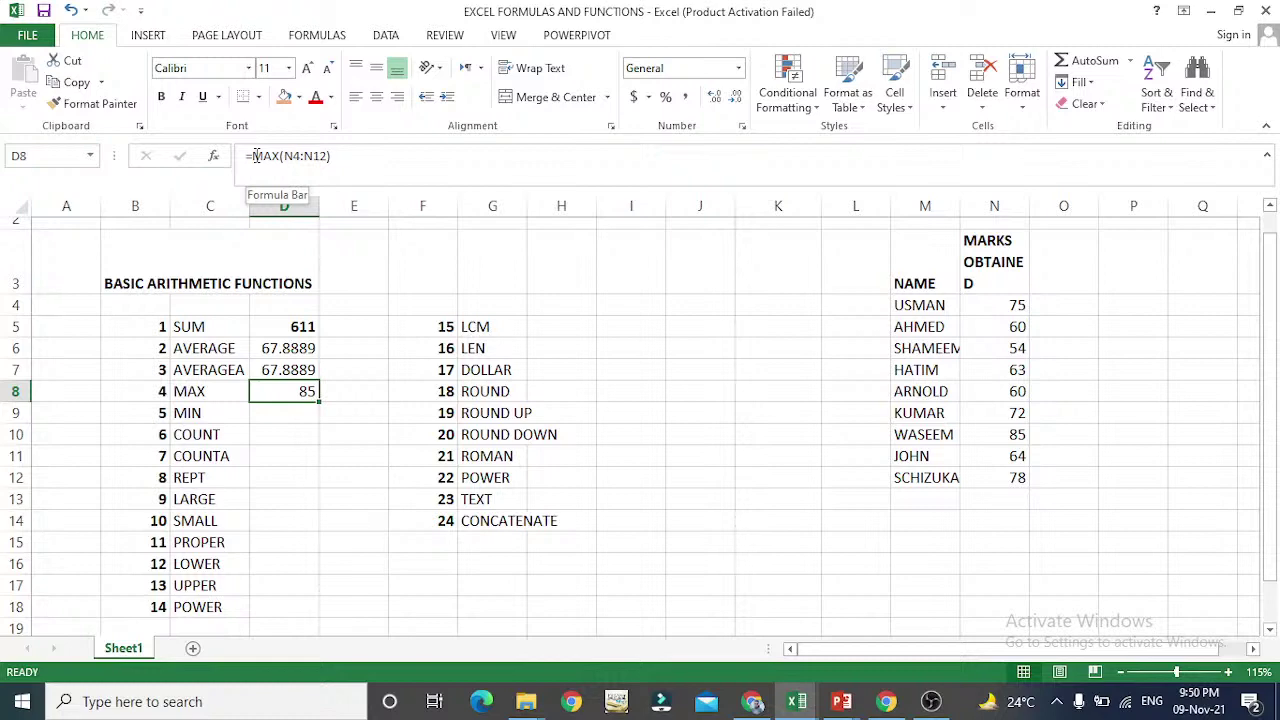
# - Check the MAX formula in D8 and its referenced marks range, leaving the formula as it is
pyautogui.click(255, 155)
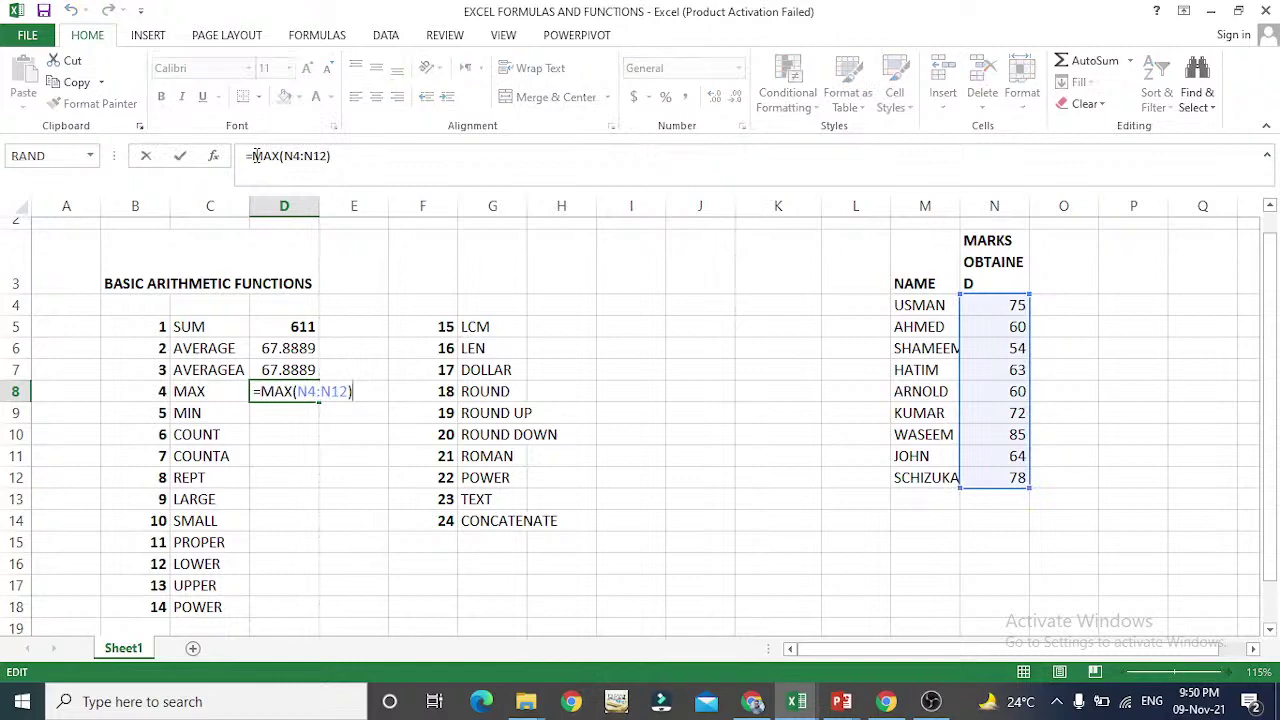
pyautogui.moveTo(244, 155); pyautogui.dragTo(345, 153)
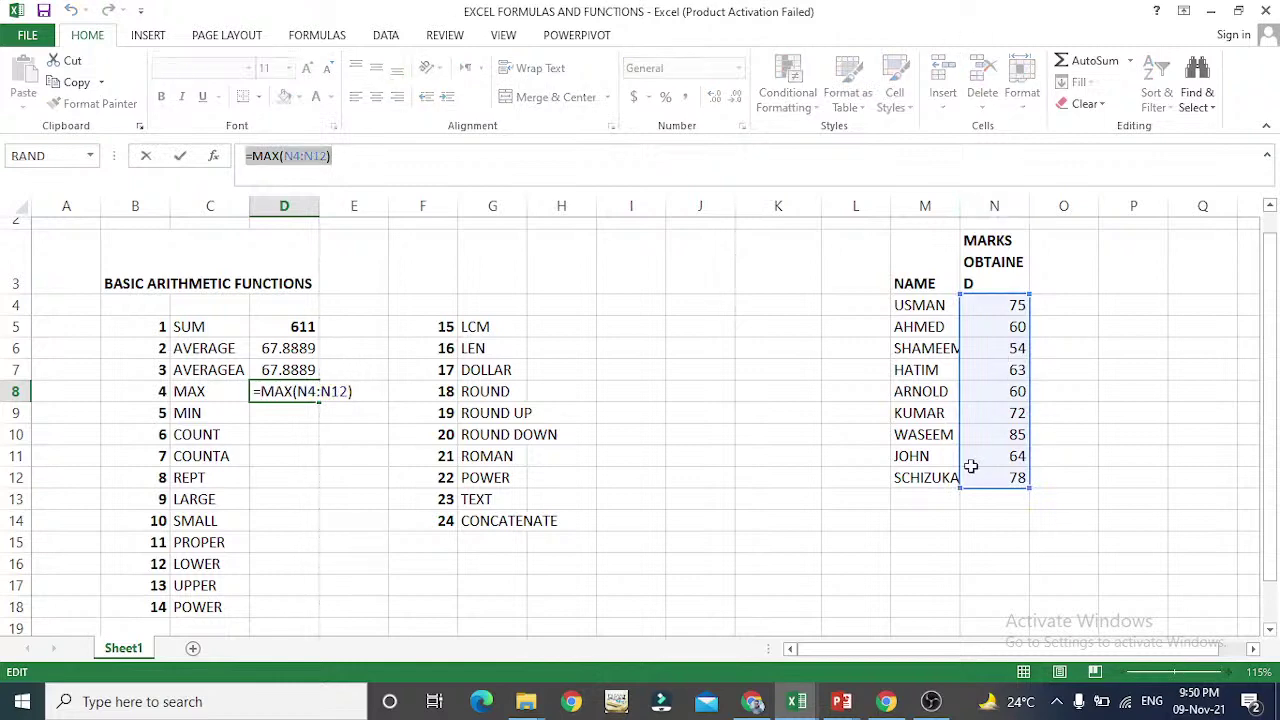
pyautogui.press('BackSpace')
pyautogui.press('Escape')
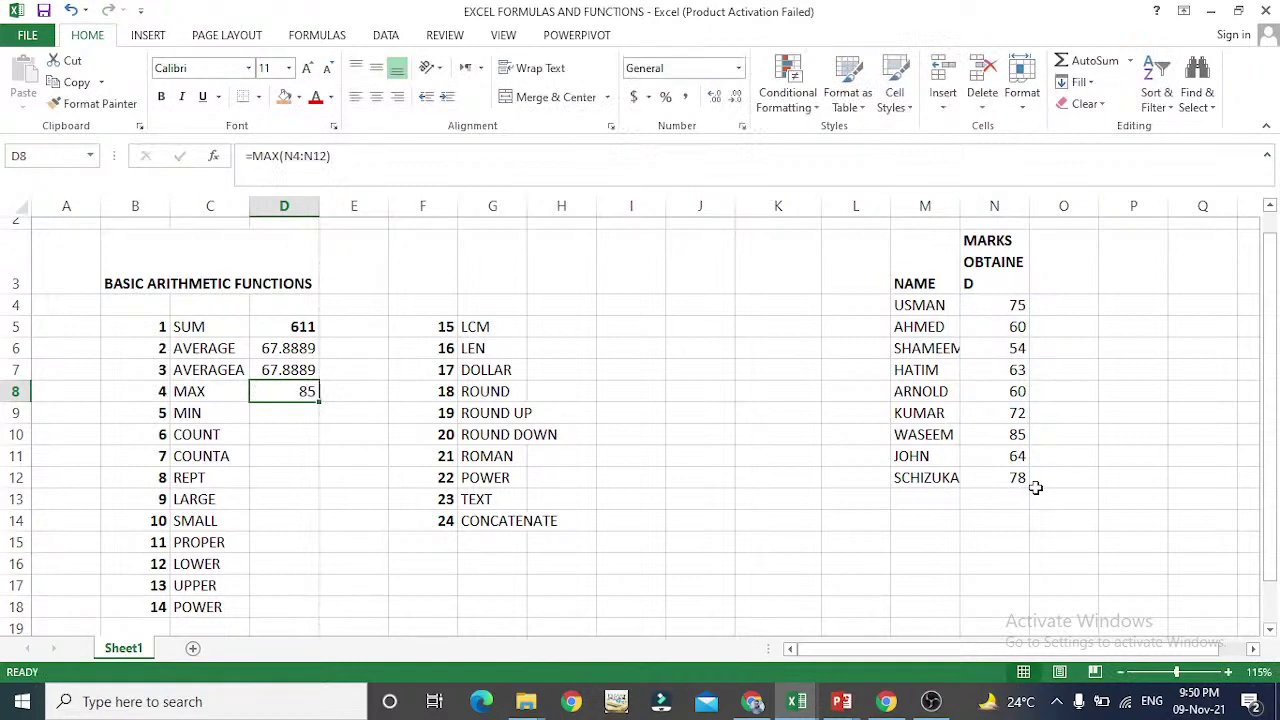
# - Enter =MIN(N4:N12) in cell D9 and check the result against the mark in N6
pyautogui.press('Down')
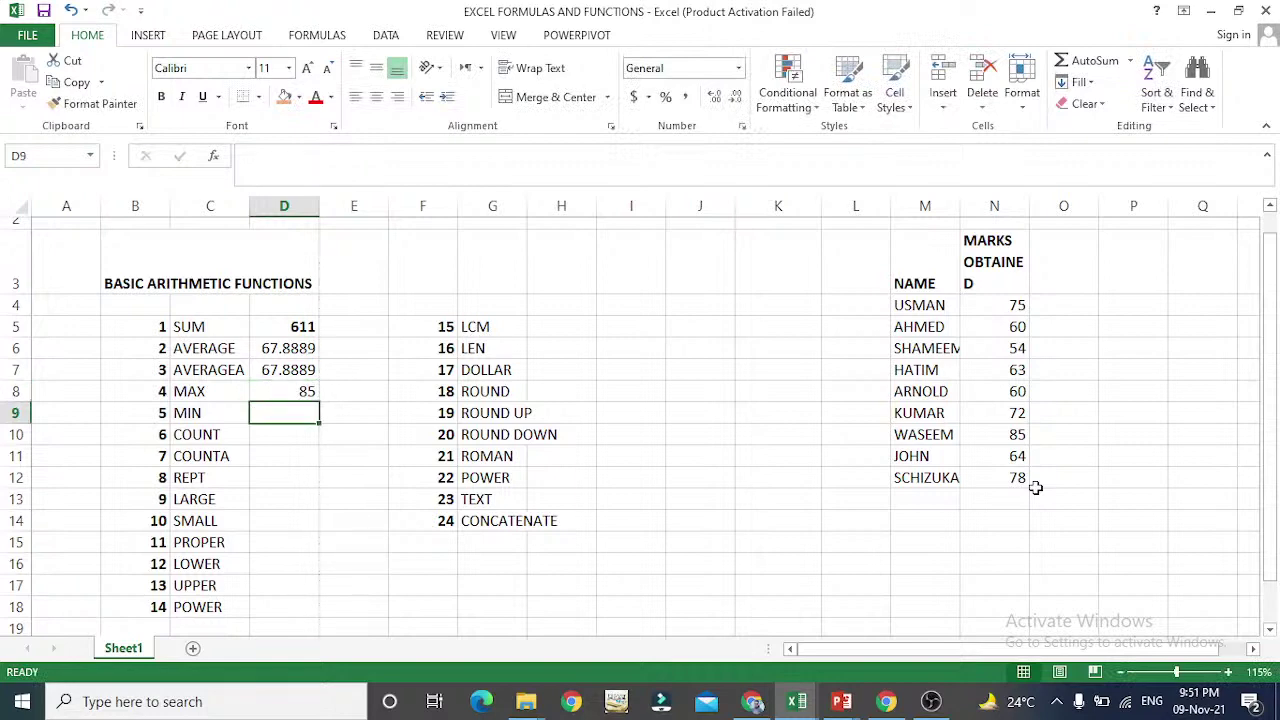
pyautogui.write('=MIN')
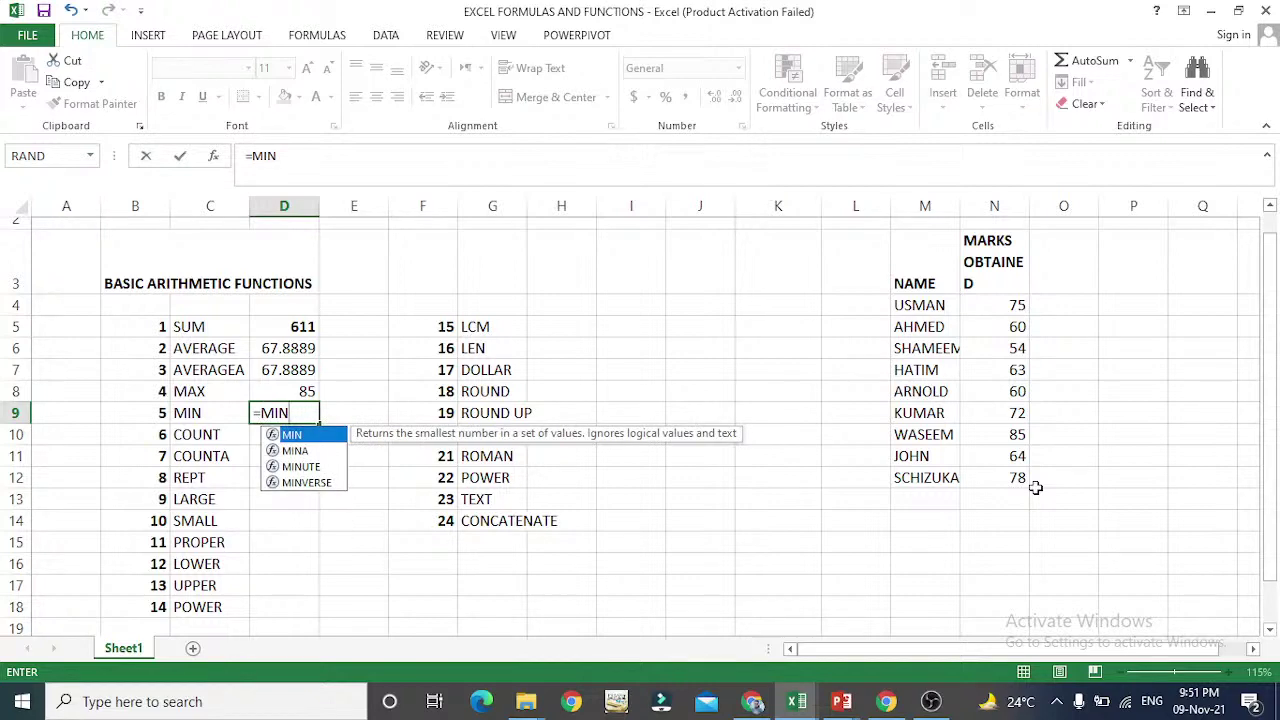
pyautogui.press('BackSpace')
pyautogui.write('N(')
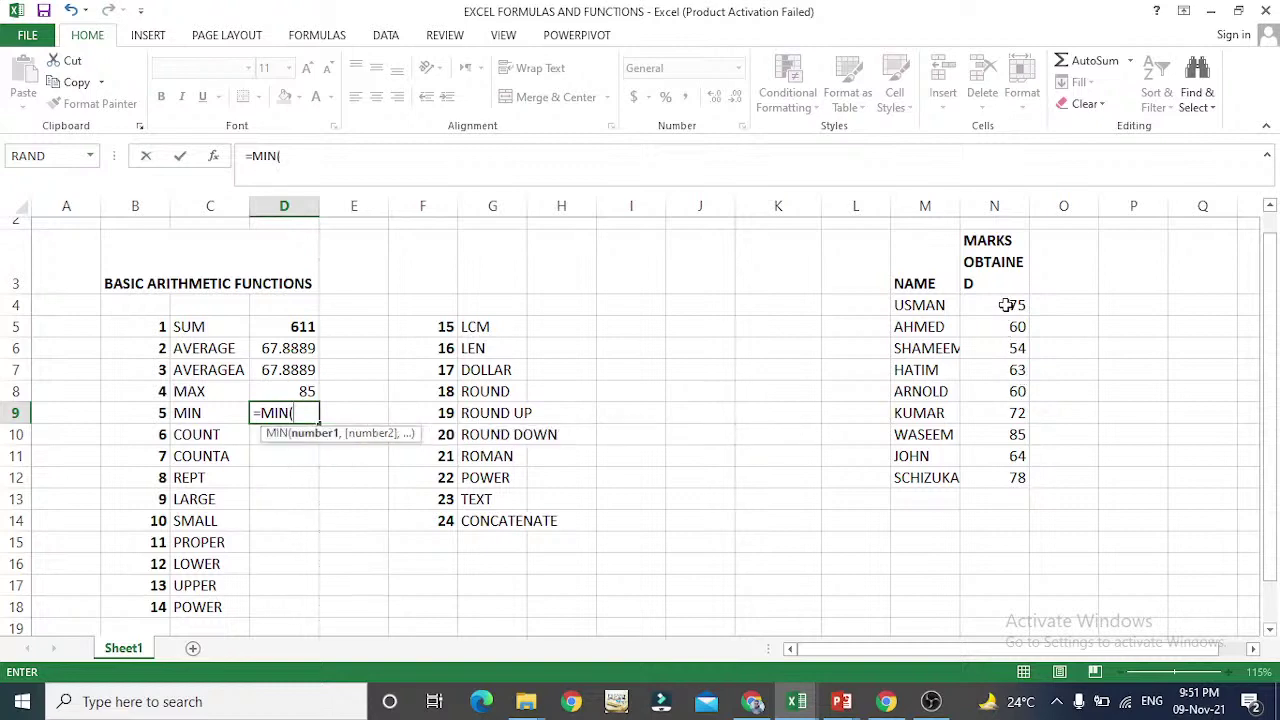
pyautogui.moveTo(1007, 305); pyautogui.dragTo(995, 477)
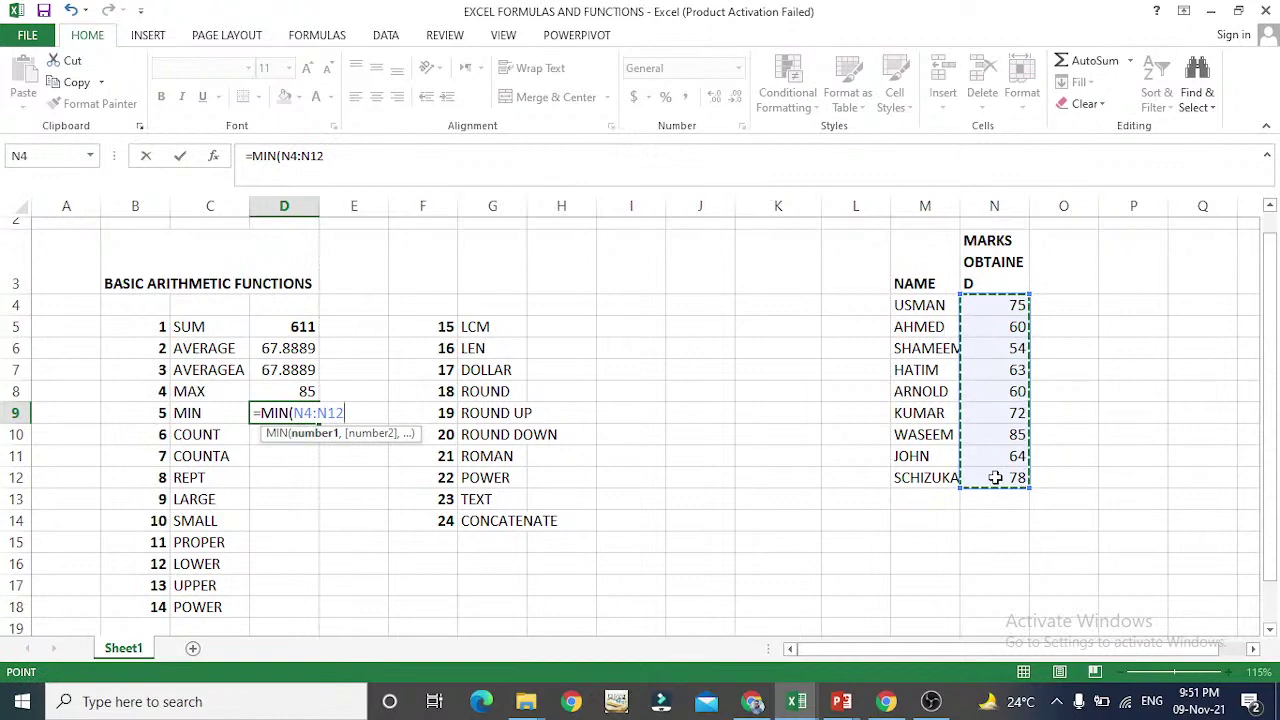
pyautogui.write(')')
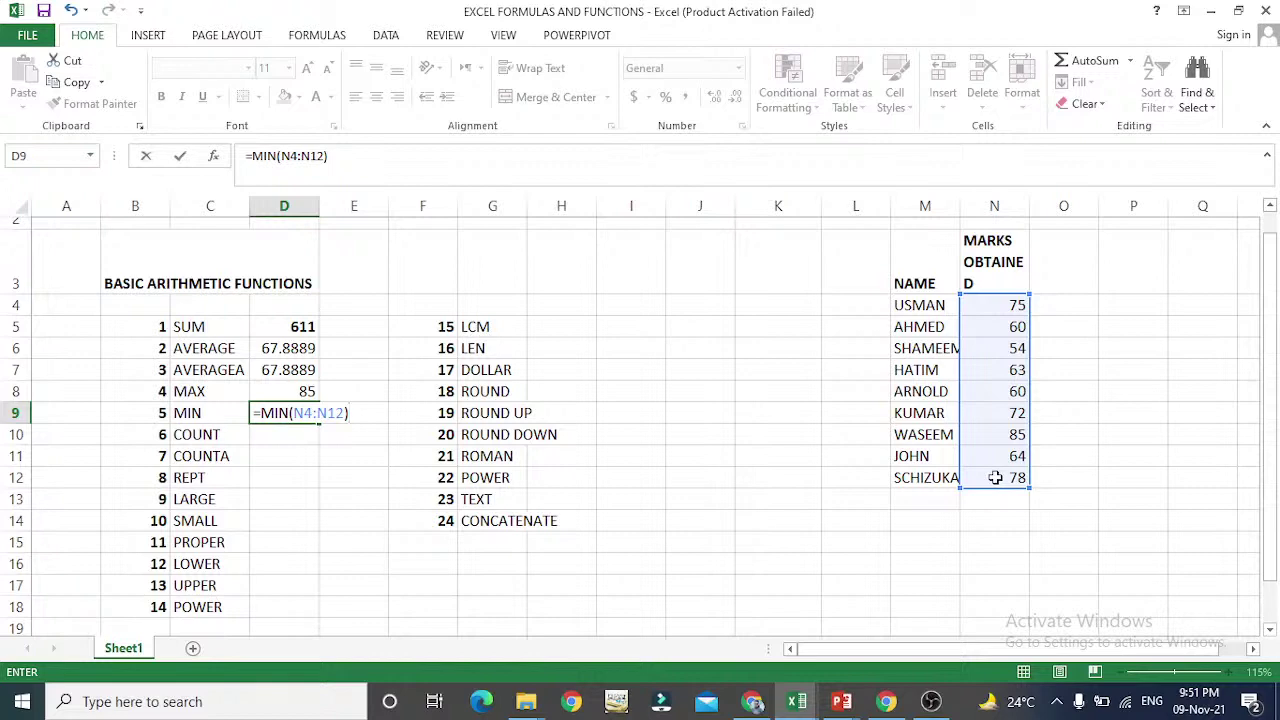
pyautogui.press('Return')
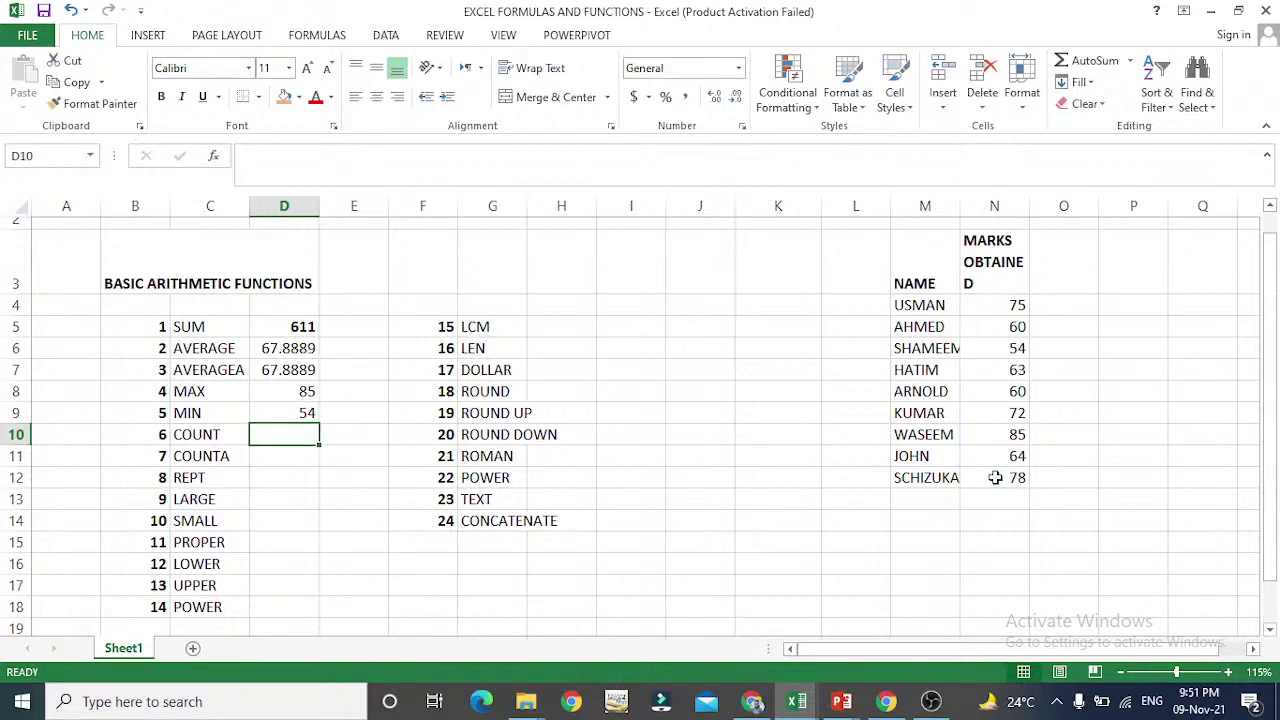
pyautogui.click(1017, 347)
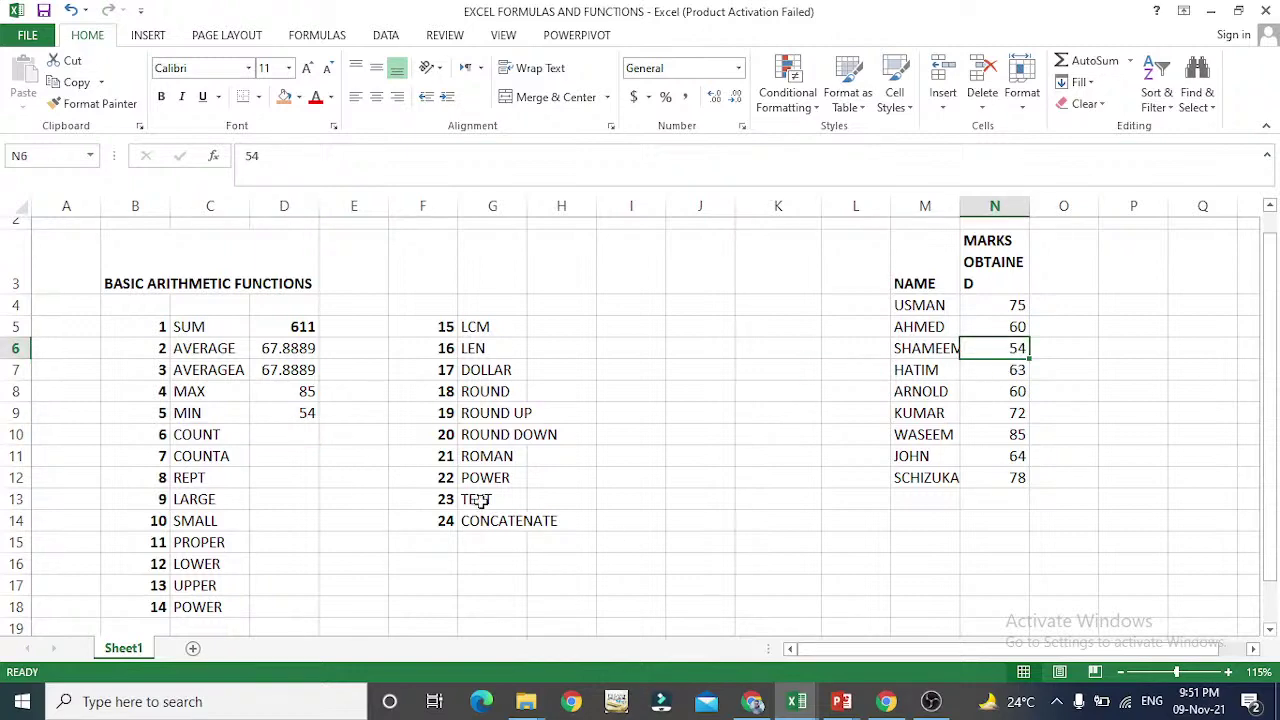
pyautogui.click(271, 436)
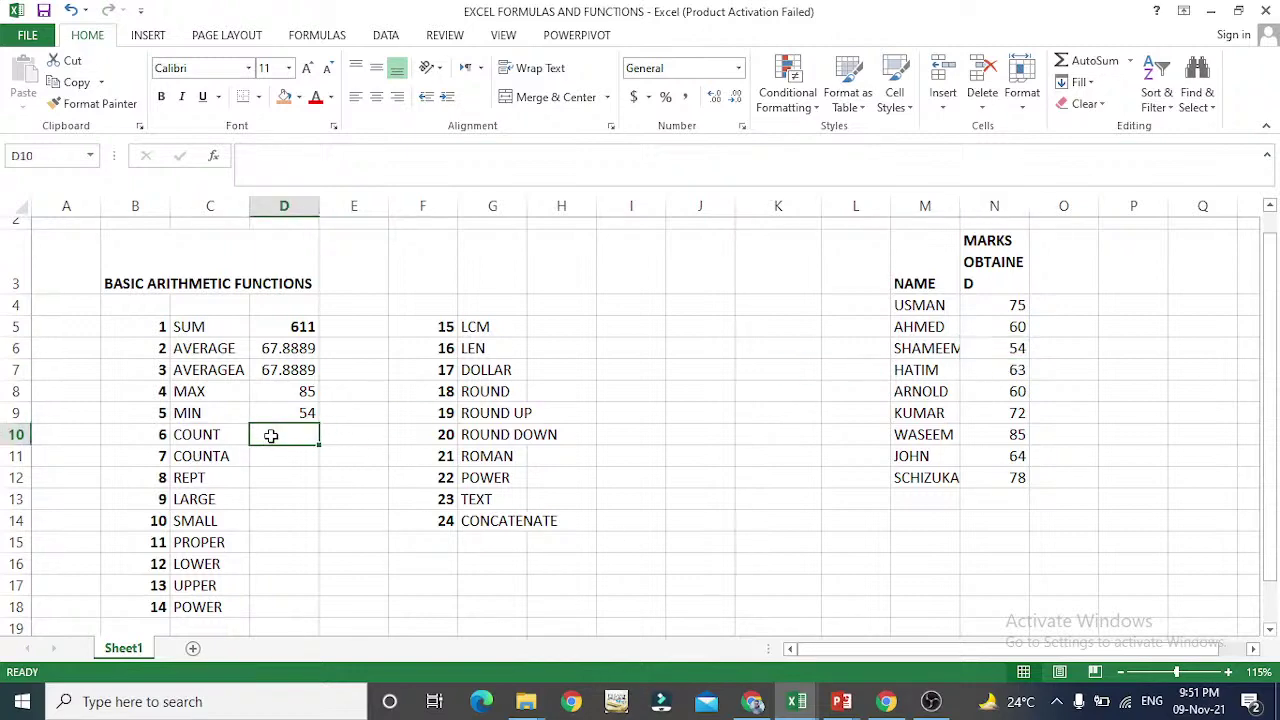
pyautogui.write('=')
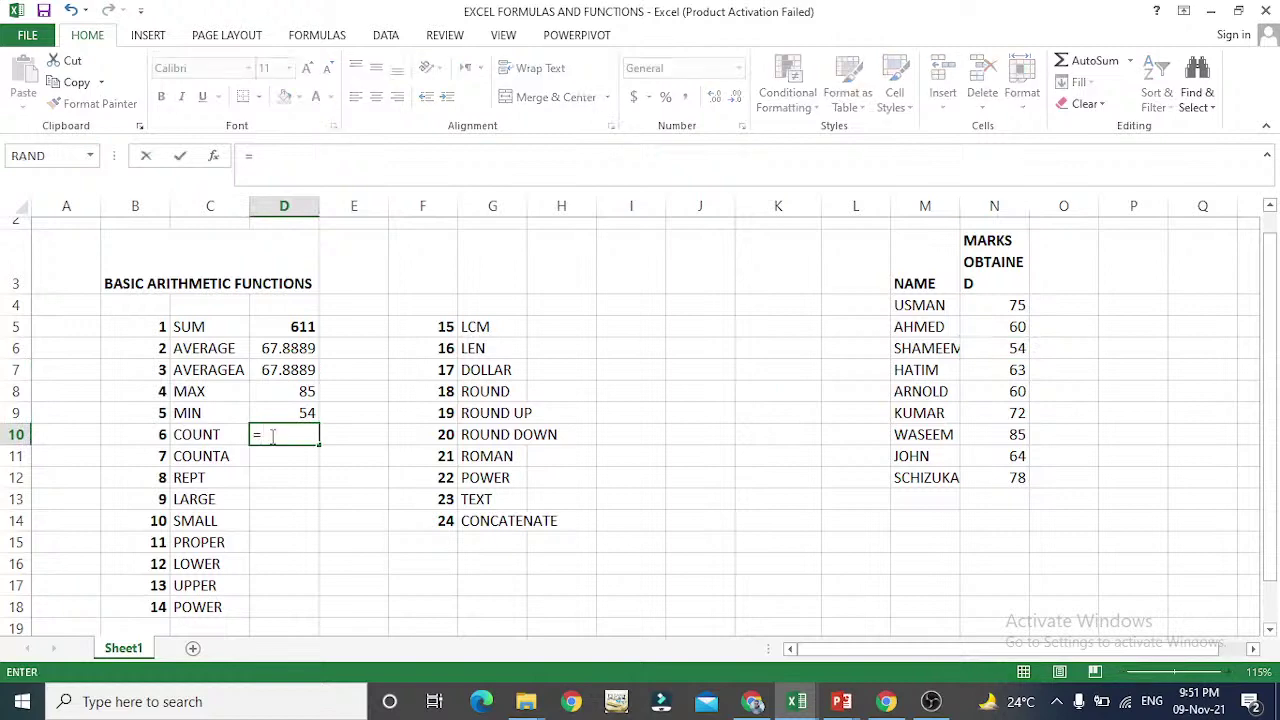
pyautogui.write('COUNT')
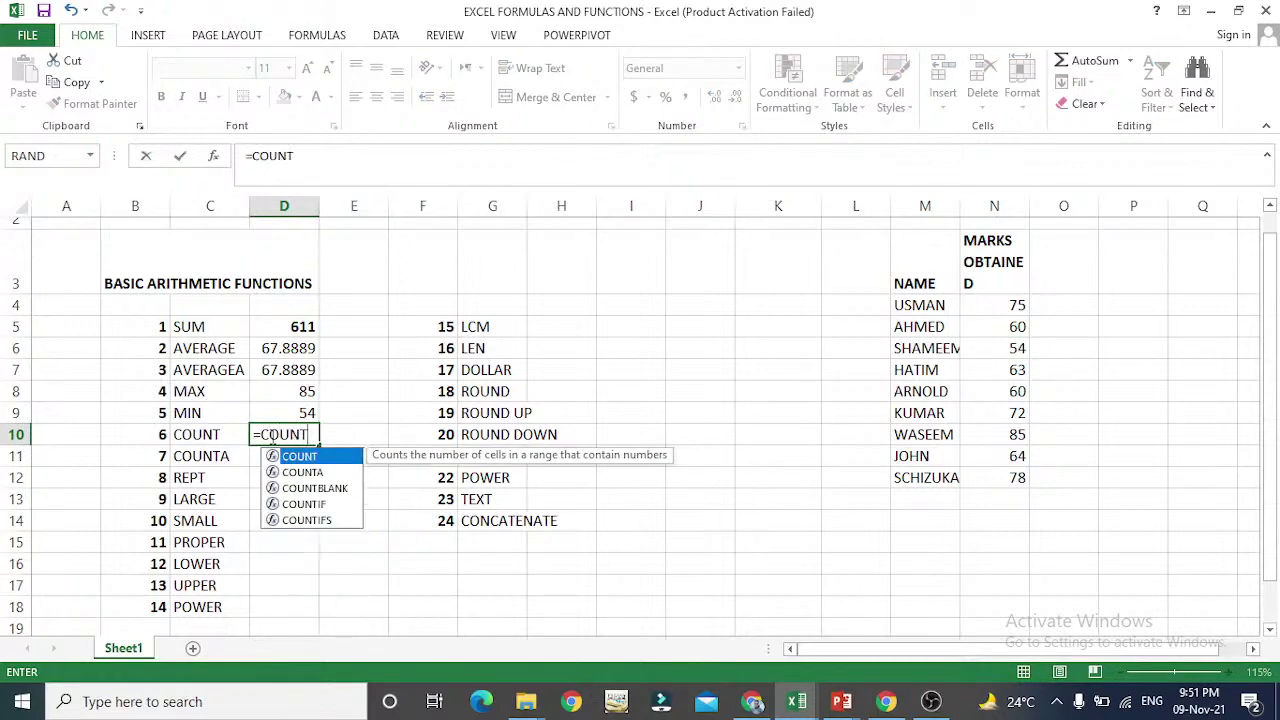
pyautogui.press('Escape')
pyautogui.write('CO')
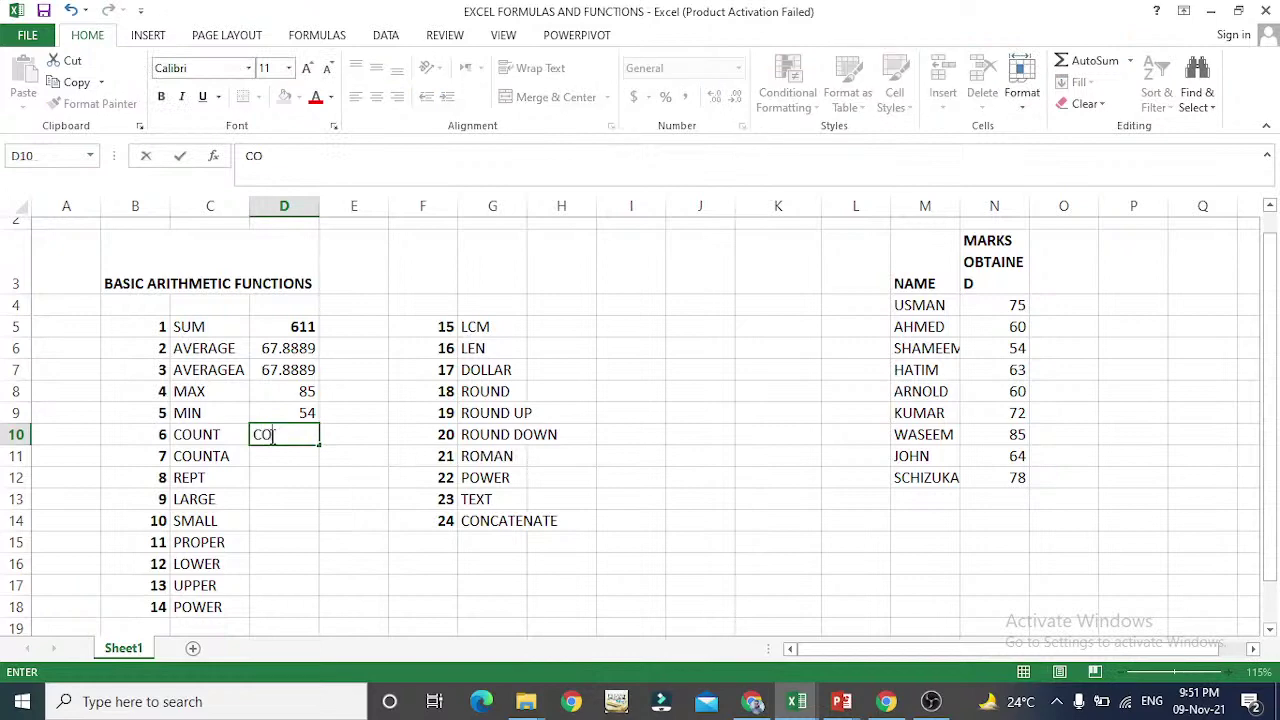
pyautogui.write('UNT(')
pyautogui.moveTo(1007, 304); pyautogui.dragTo(985, 477)
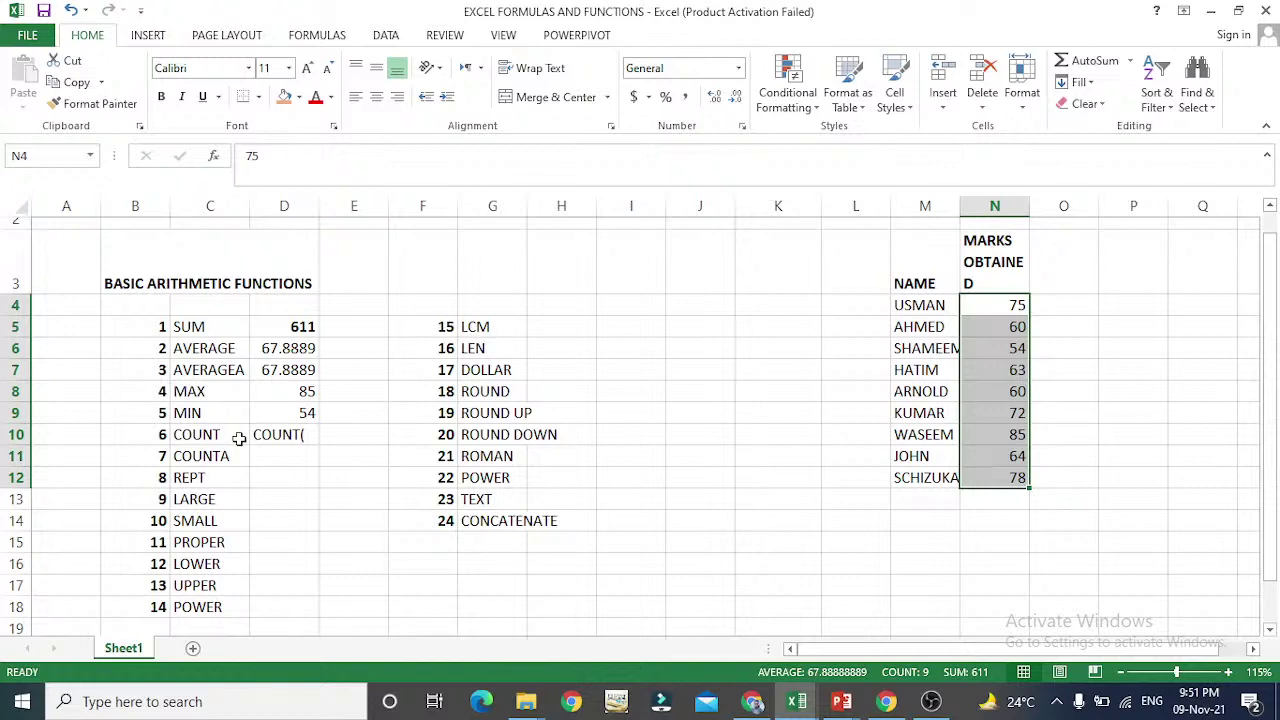
# - Enter =COUNT(N4:N12) in cell D10 to count the numeric marks
pyautogui.click(276, 438)
pyautogui.write('=C')
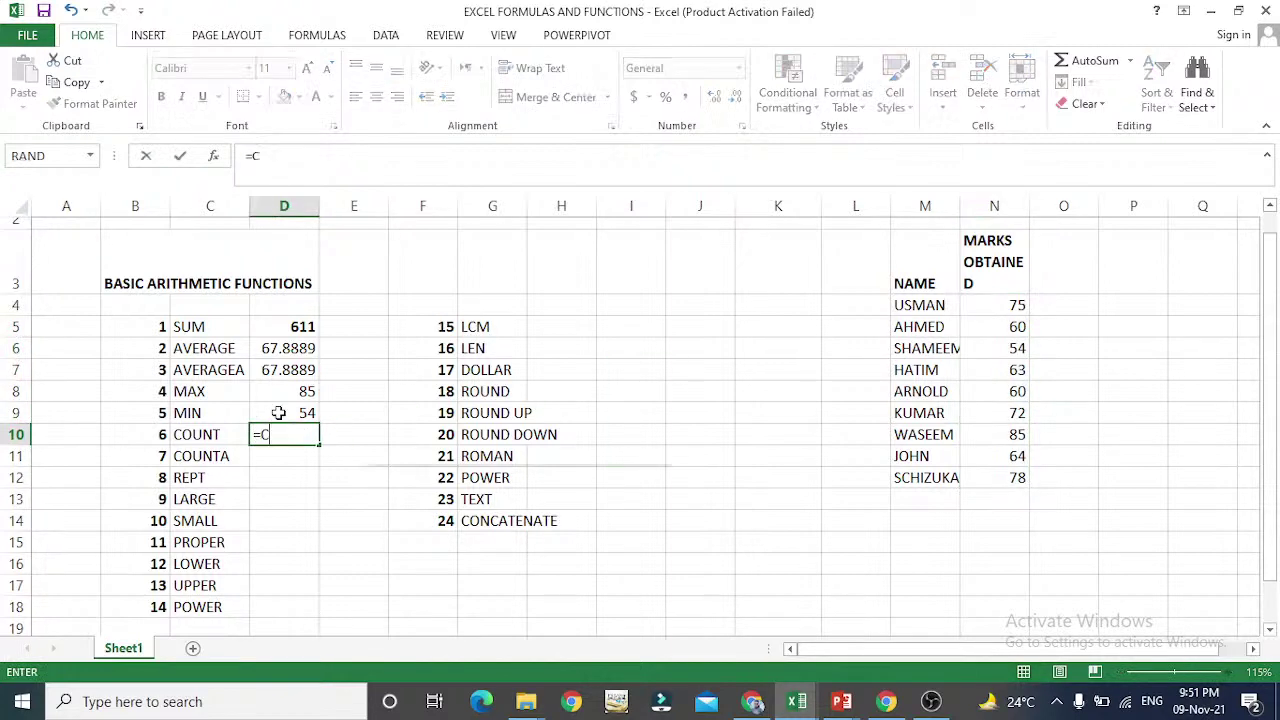
pyautogui.write('OUNT(')
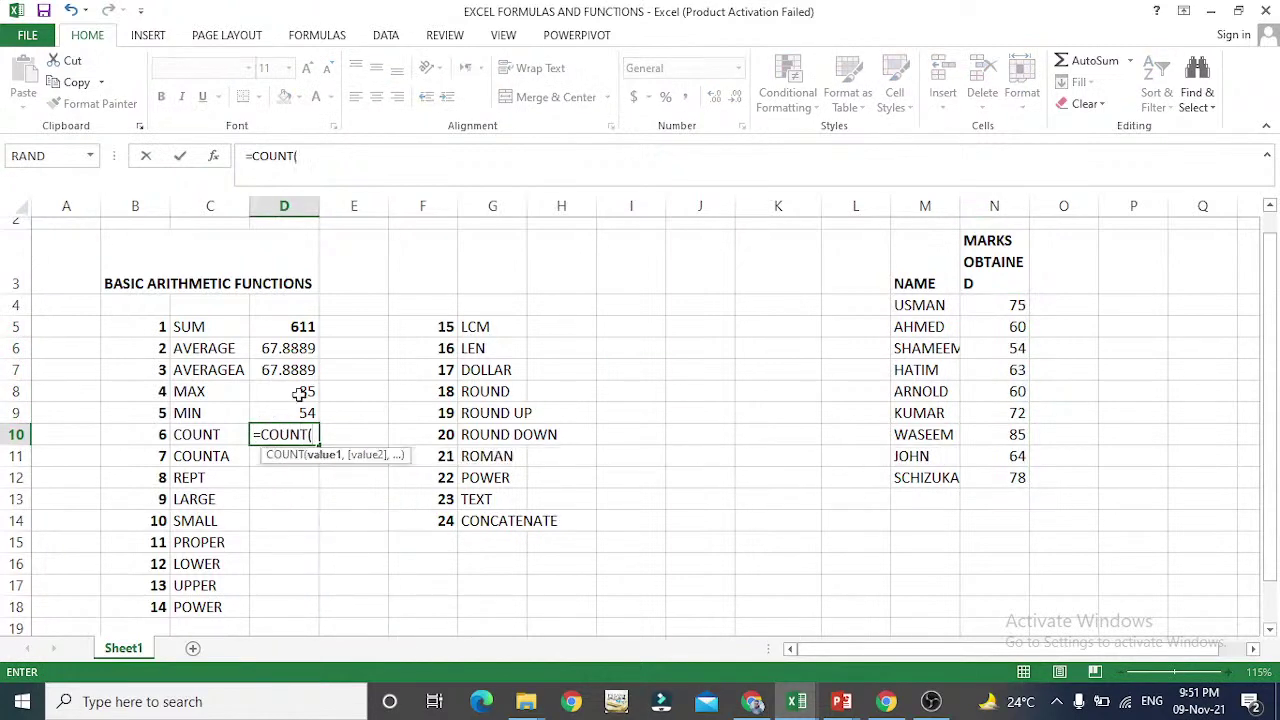
pyautogui.moveTo(985, 307); pyautogui.dragTo(992, 473)
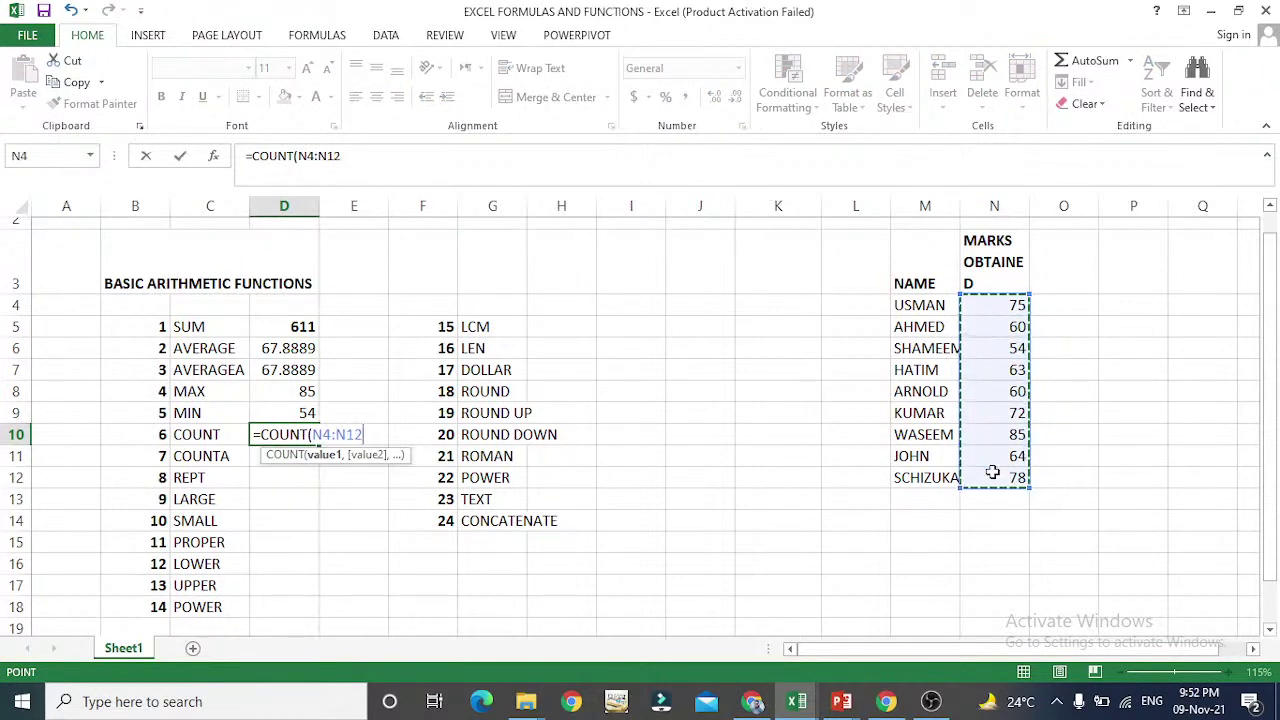
pyautogui.write(')')
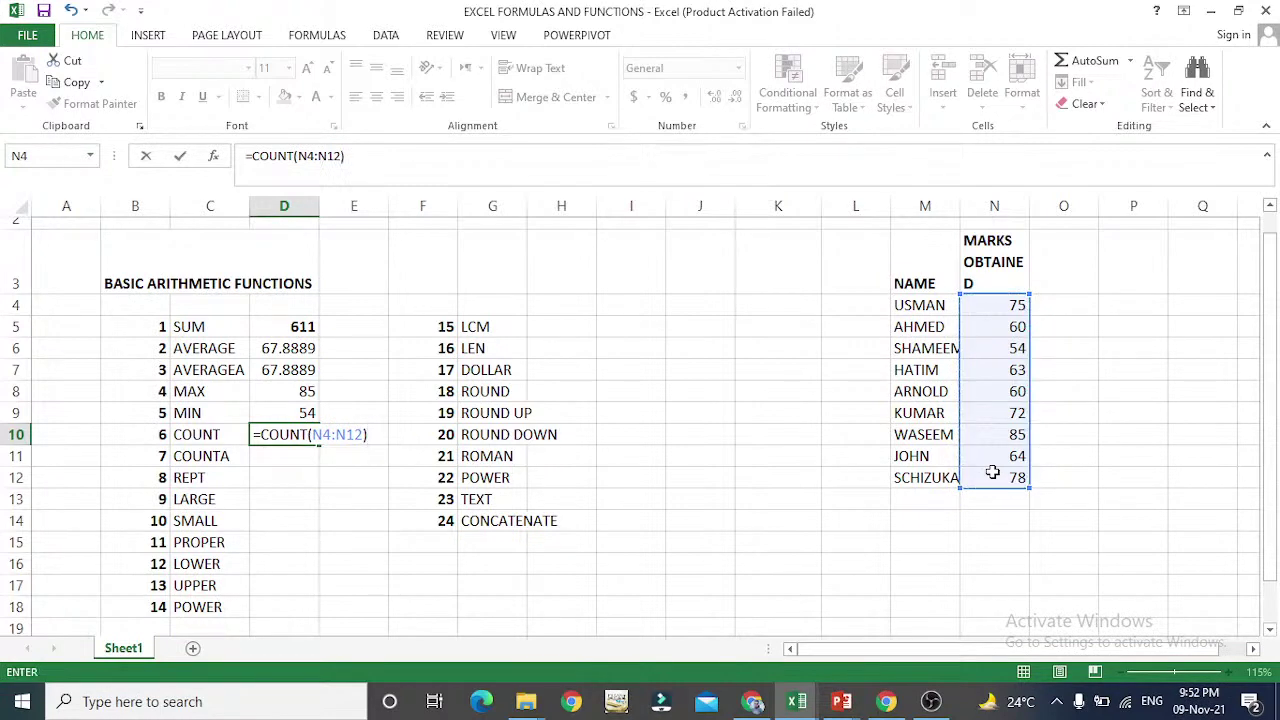
pyautogui.press('Return')
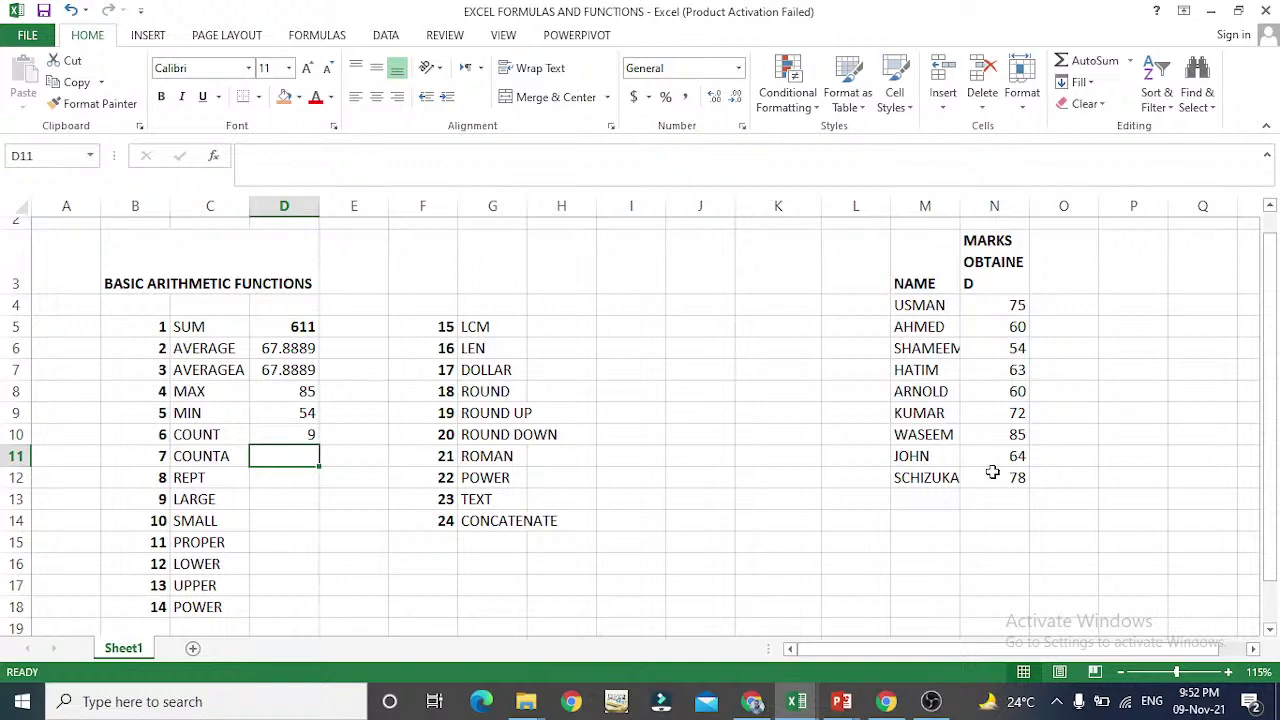
# - Check the COUNT formula in D10 against the marks range it references, leaving the formula as it is
pyautogui.press('Up')
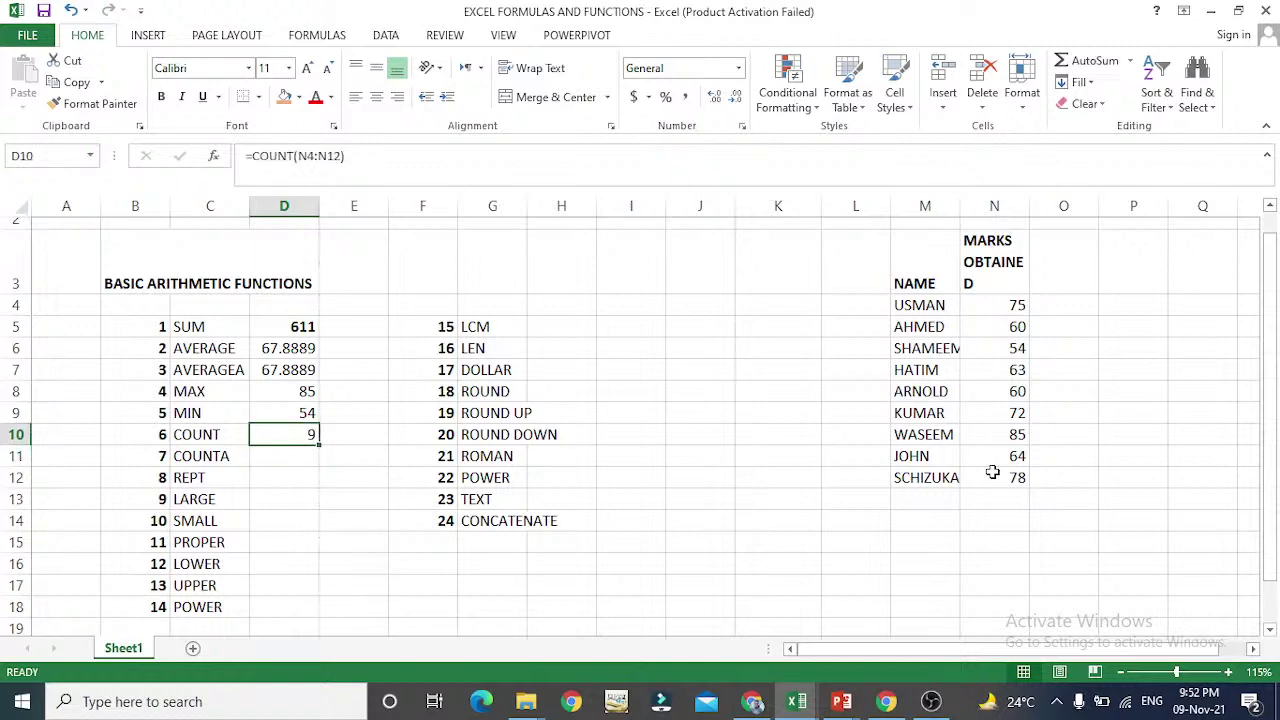
pyautogui.press('F2')
pyautogui.press('Escape')
pyautogui.press('F2')
pyautogui.press('Escape')
pyautogui.moveTo(1016, 306); pyautogui.dragTo(995, 470)
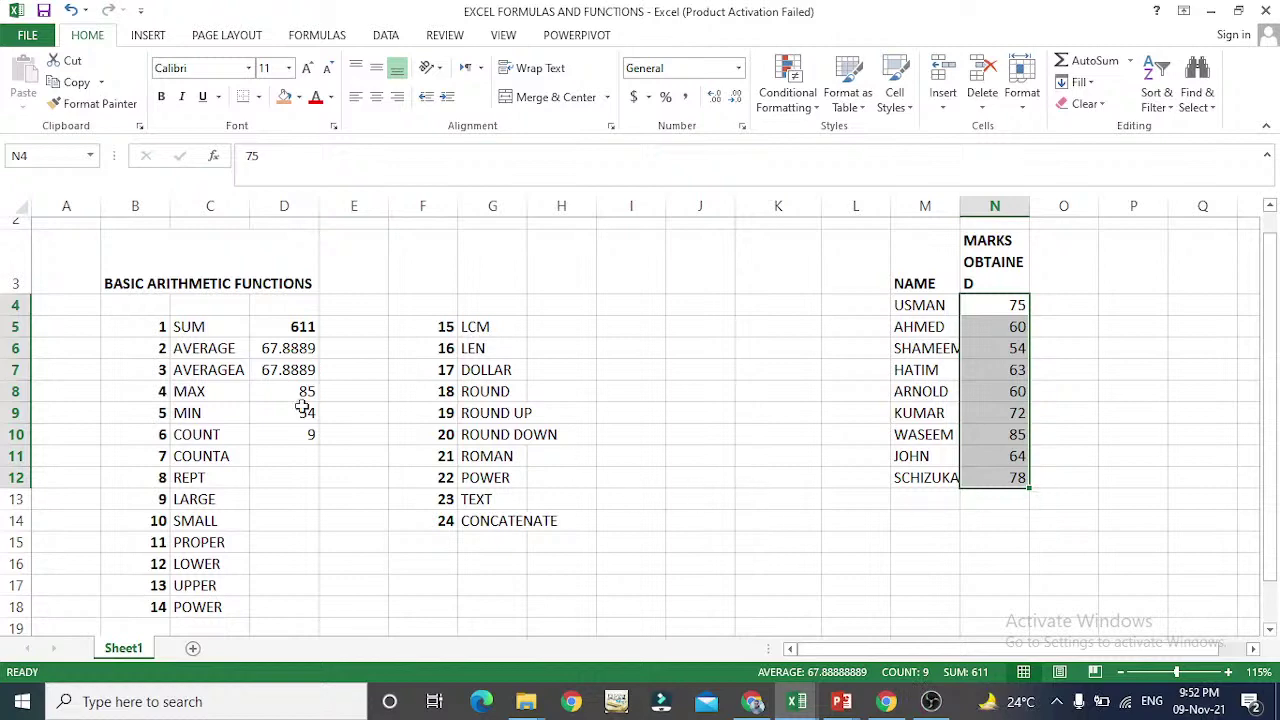
pyautogui.click(298, 437)
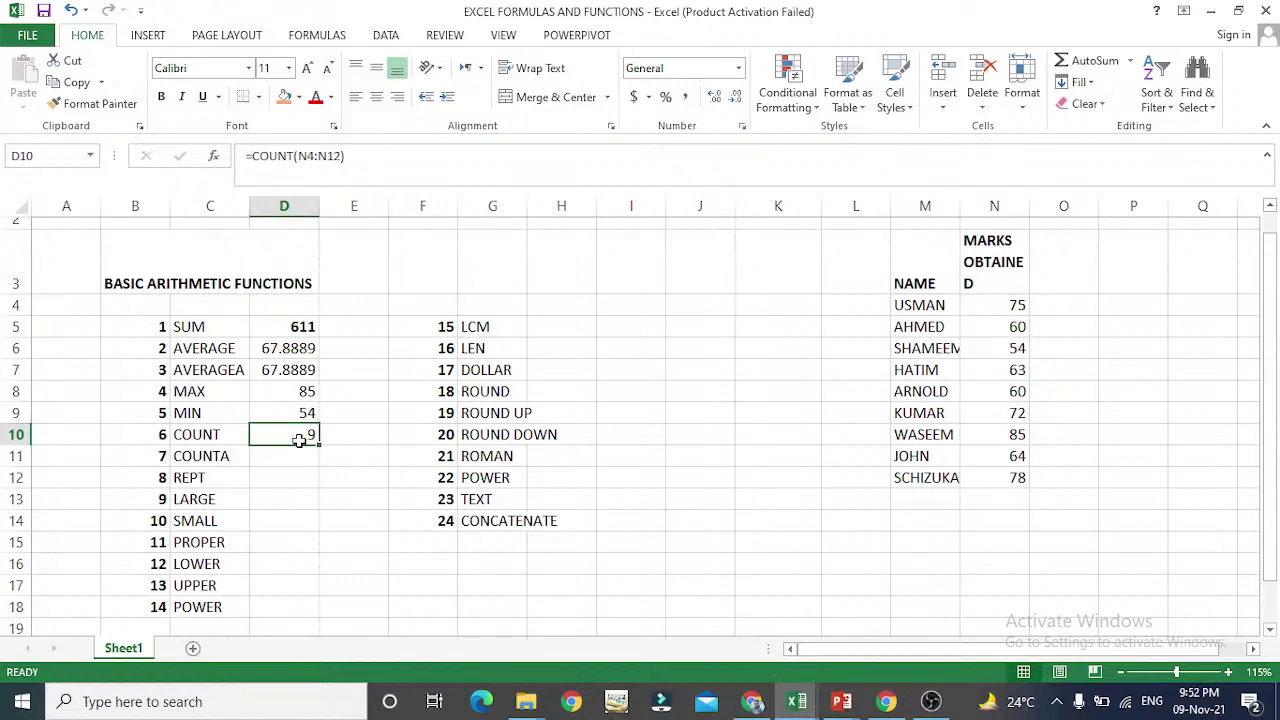
pyautogui.click(297, 454)
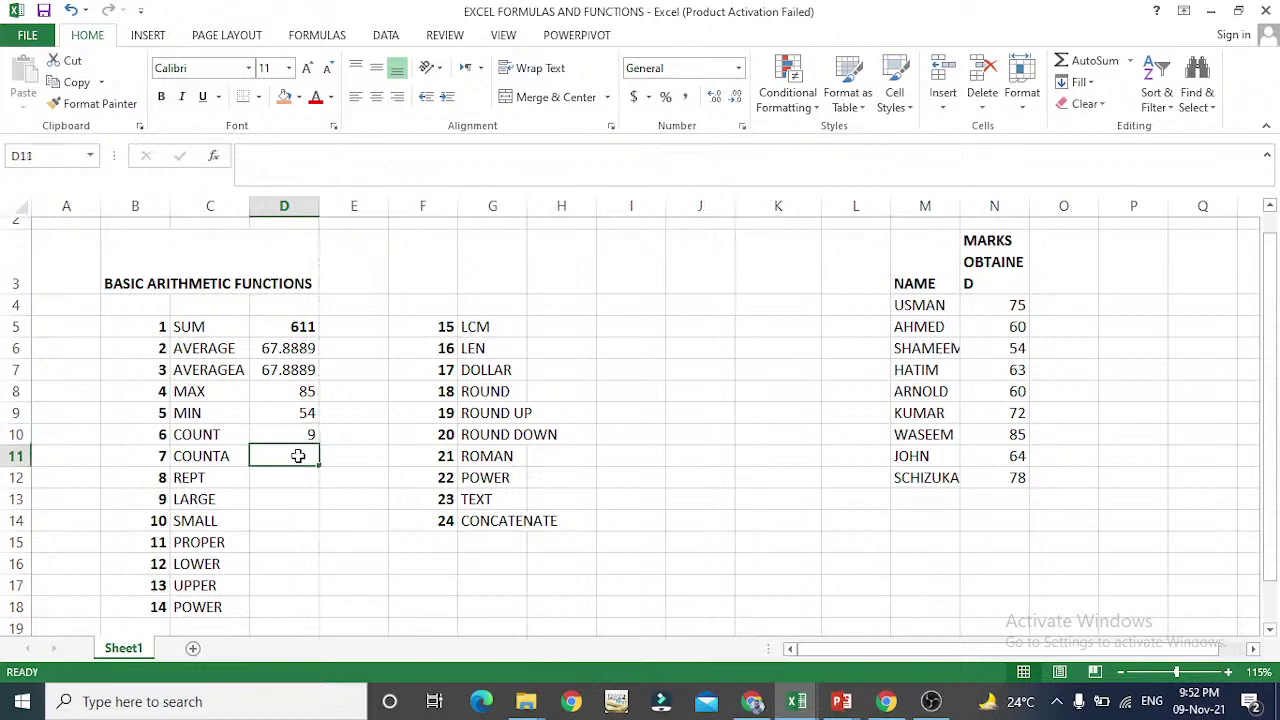
pyautogui.click(304, 435)
pyautogui.doubleClick(305, 436)
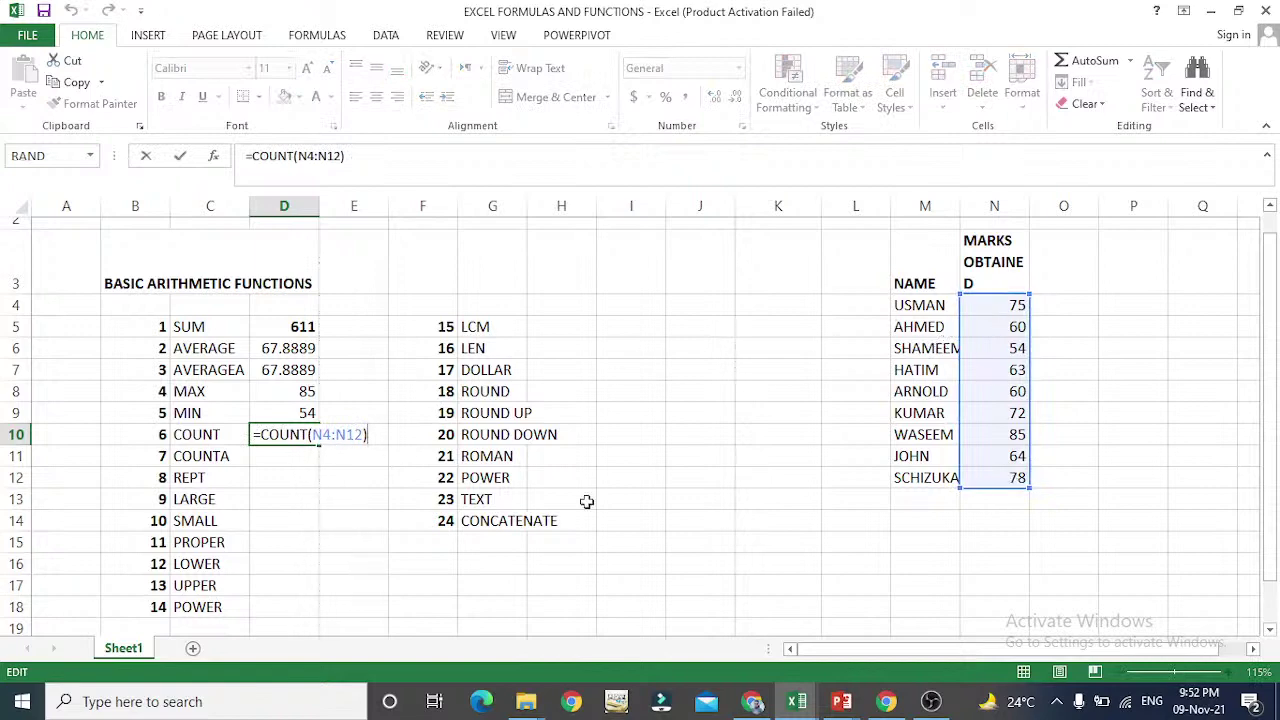
pyautogui.press('Return')
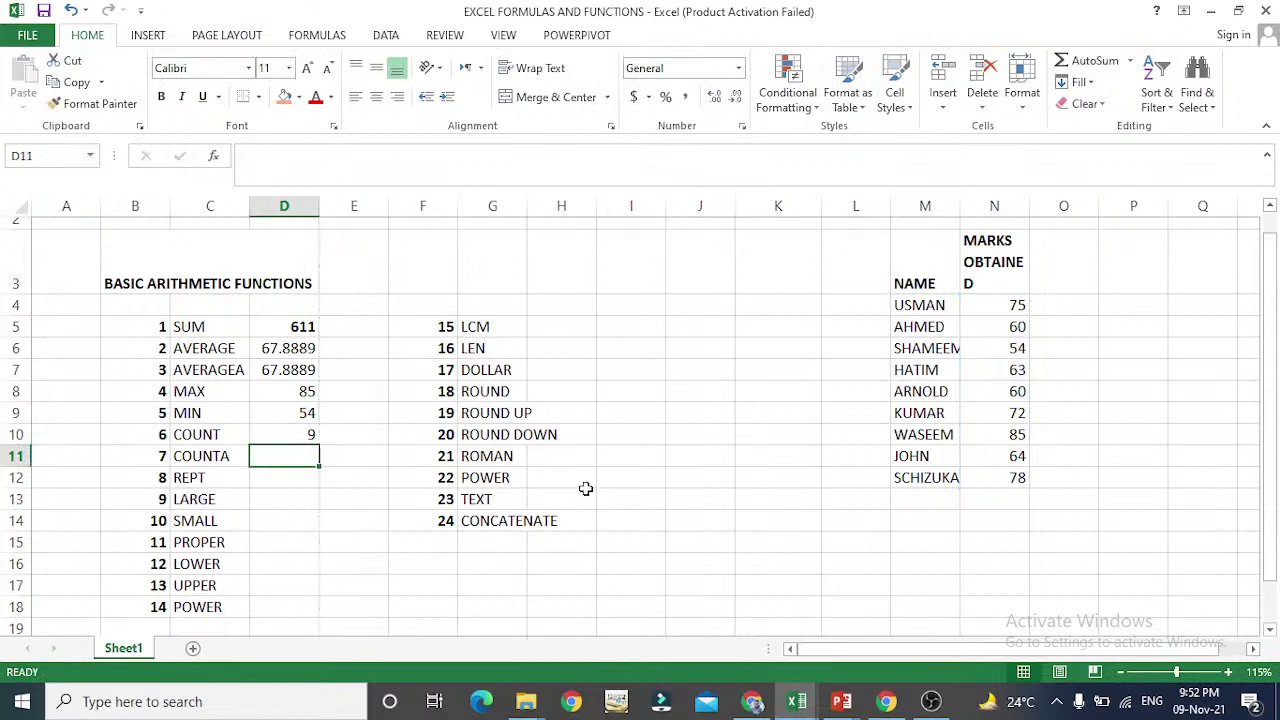
# - Replace the mark in cell N8 with the text A
pyautogui.press('Right')
pyautogui.press('Right')
pyautogui.press('Right')
pyautogui.press('Right')
pyautogui.press('Right')
pyautogui.press('Right')
pyautogui.press('Right')
pyautogui.press('Right')
pyautogui.press('Right')
pyautogui.press('Right')
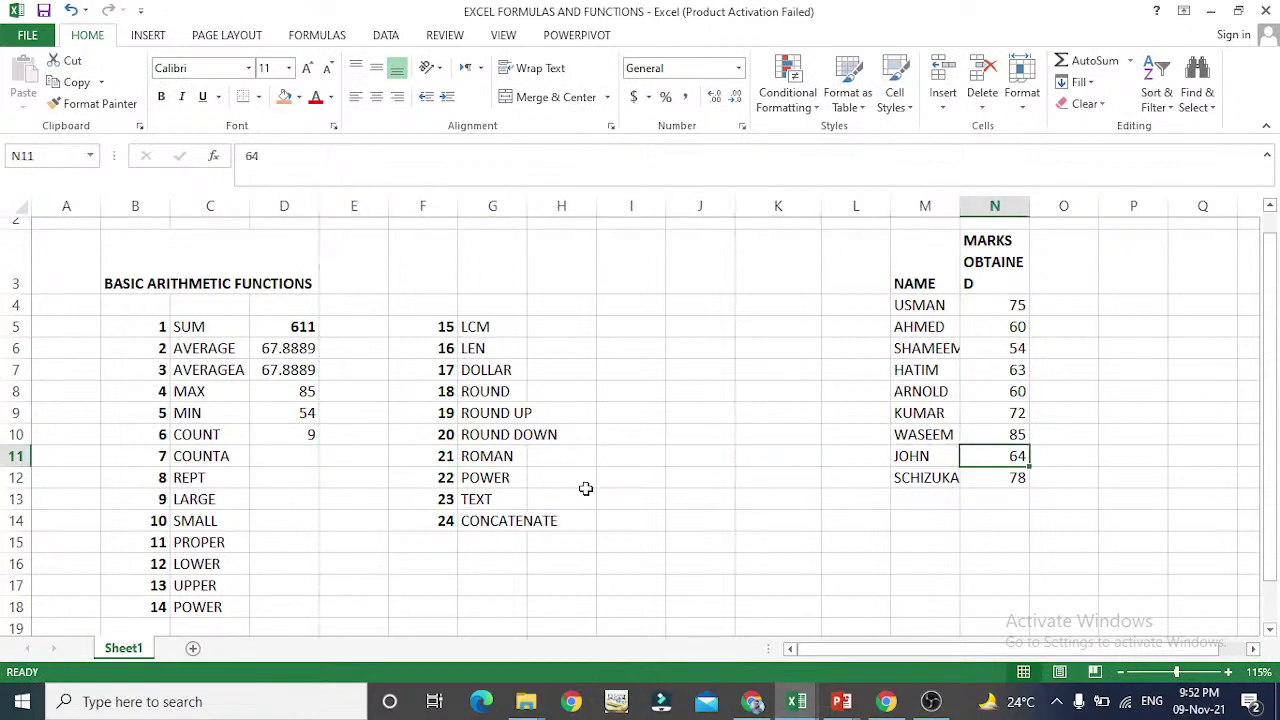
pyautogui.press('Up')
pyautogui.press('Up')
pyautogui.press('Up')
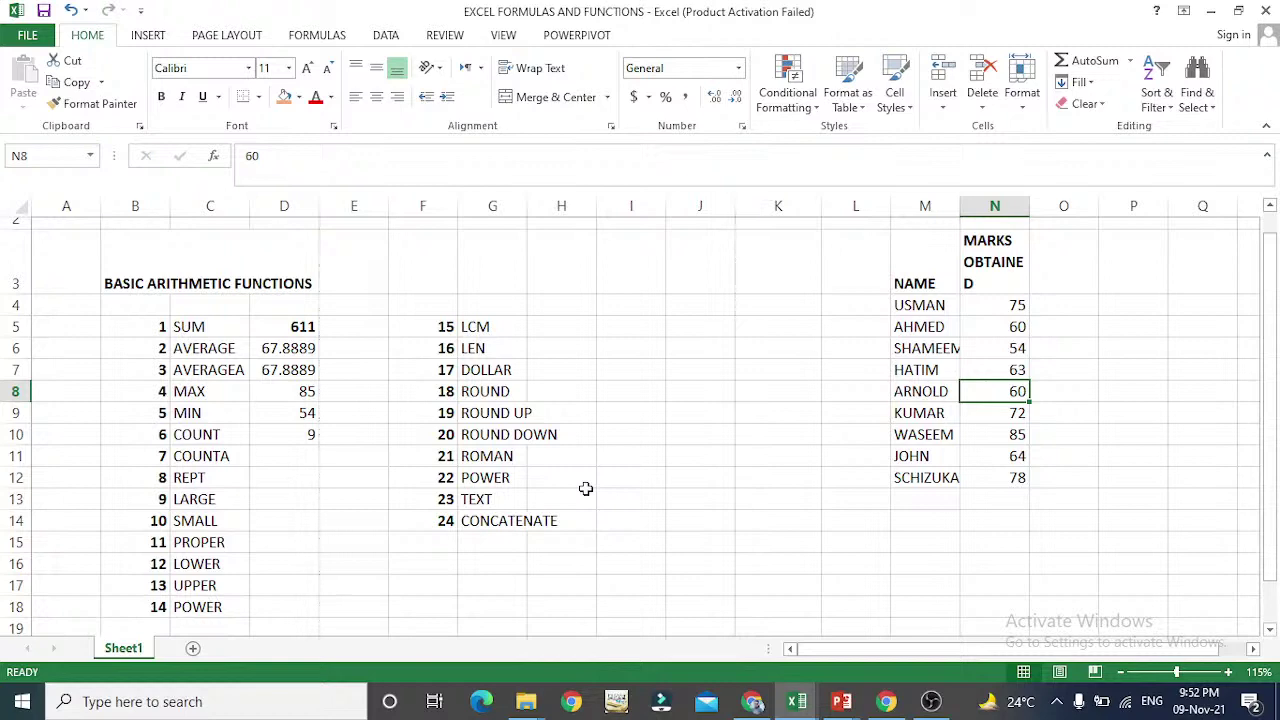
pyautogui.write('A')
pyautogui.press('Return')
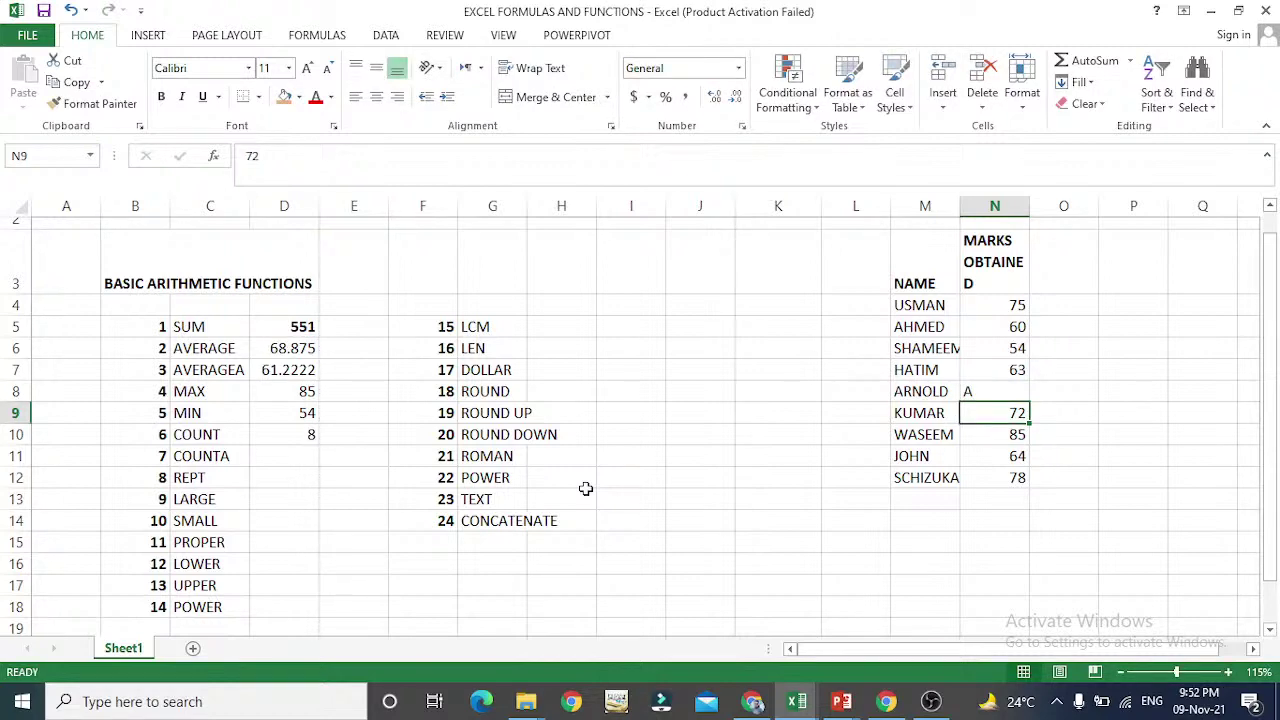
# - Review the marks around the text entry in N8 and check the COUNT result in D10
pyautogui.press('Down')
pyautogui.press('Down')
pyautogui.press('Down')
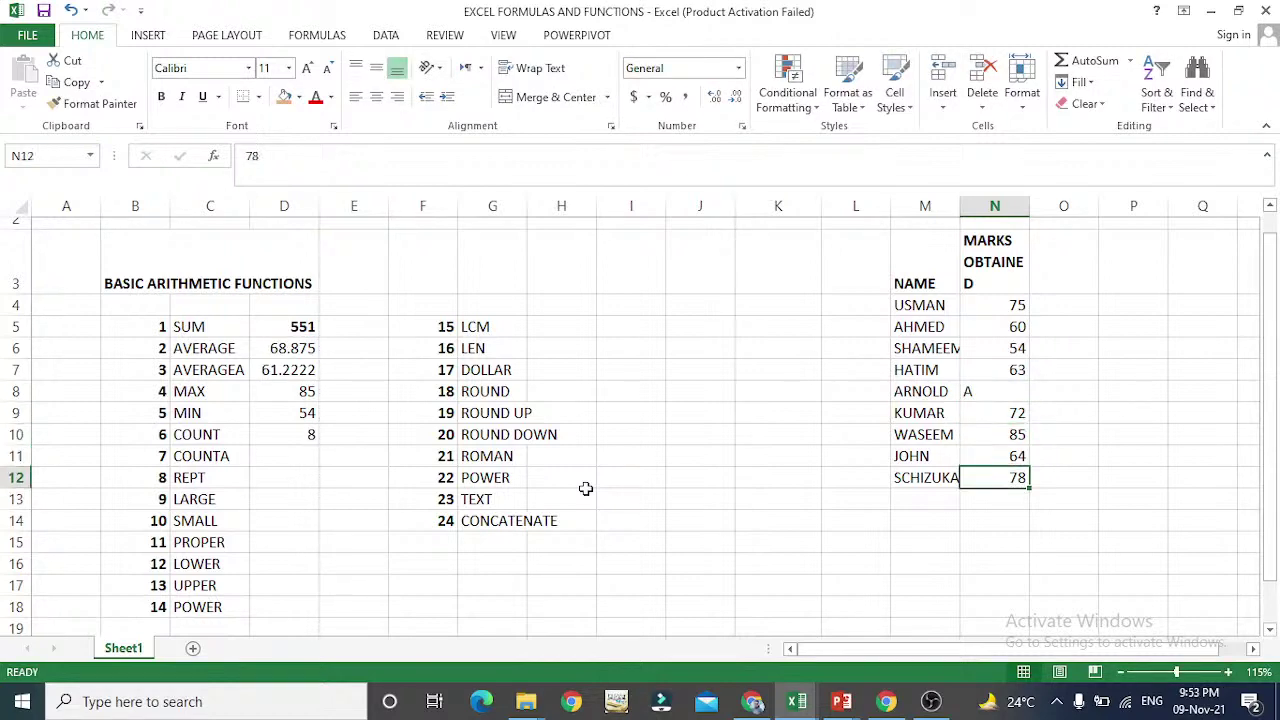
pyautogui.press('Down')
pyautogui.press('Up')
pyautogui.press('Up')
pyautogui.press('Up')
pyautogui.press('Up')
pyautogui.press('Up')
pyautogui.press('Up')
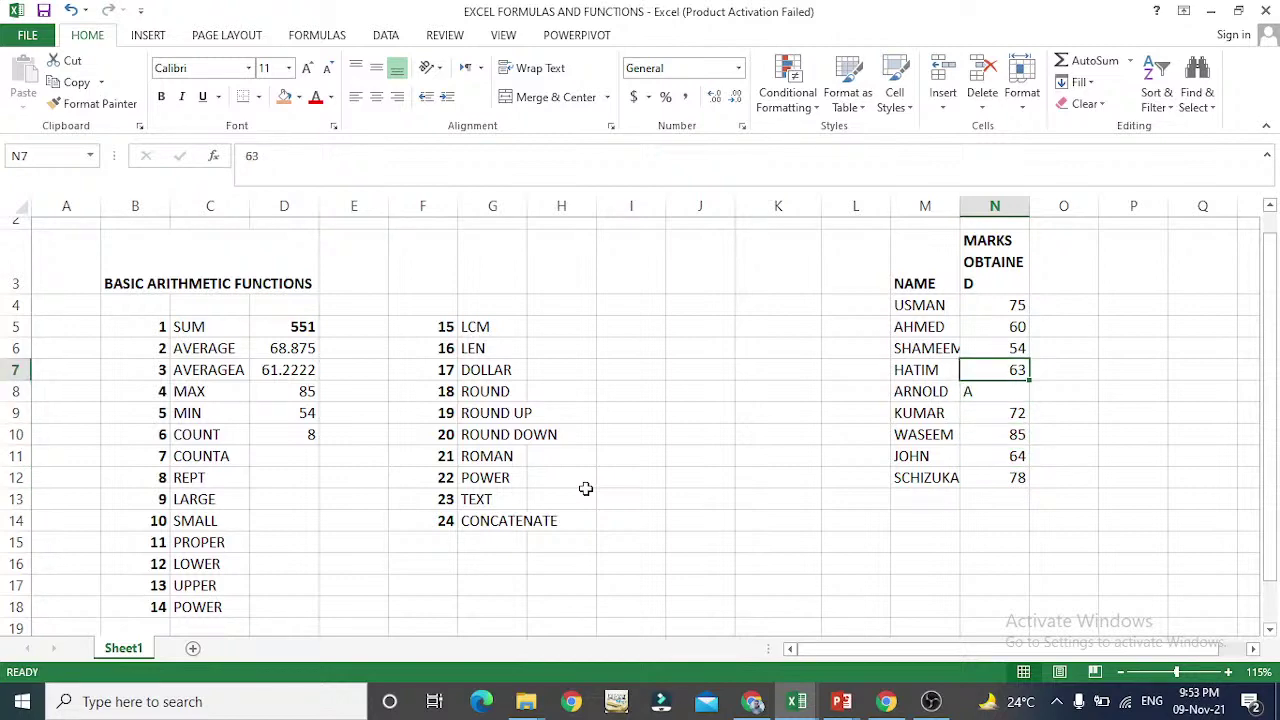
pyautogui.press('Down')
pyautogui.press('Down')
pyautogui.press('Down')
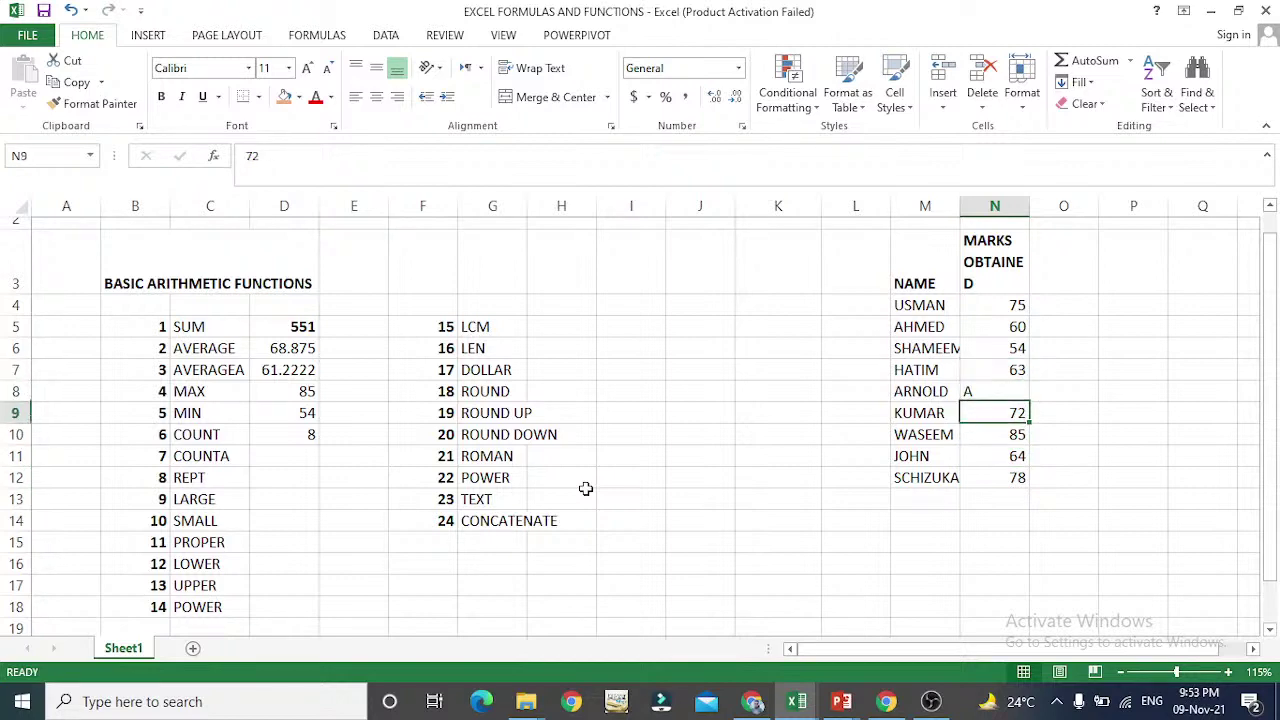
pyautogui.press('Left')
pyautogui.press('Left')
pyautogui.press('Left')
pyautogui.press('Left')
pyautogui.press('Left')
pyautogui.press('Left')
pyautogui.press('Left')
pyautogui.press('Left')
pyautogui.press('Left')
pyautogui.press('Left')
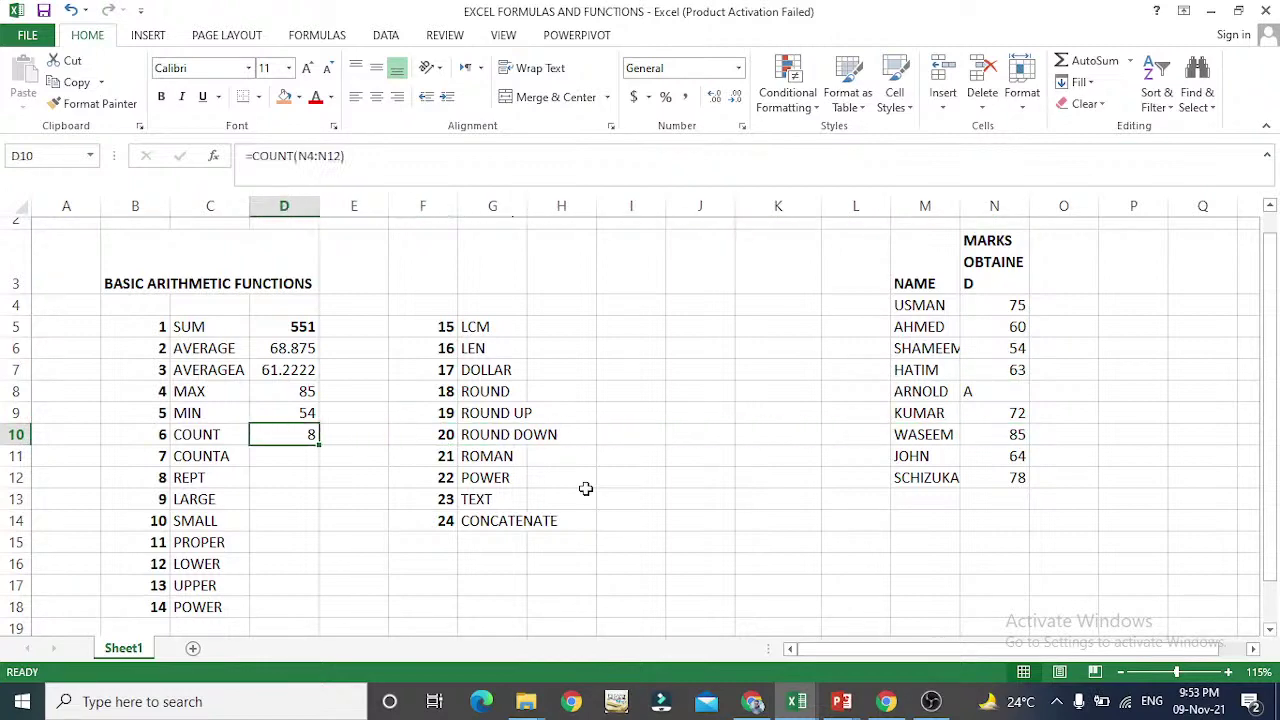
pyautogui.press('Down')
pyautogui.write('C')
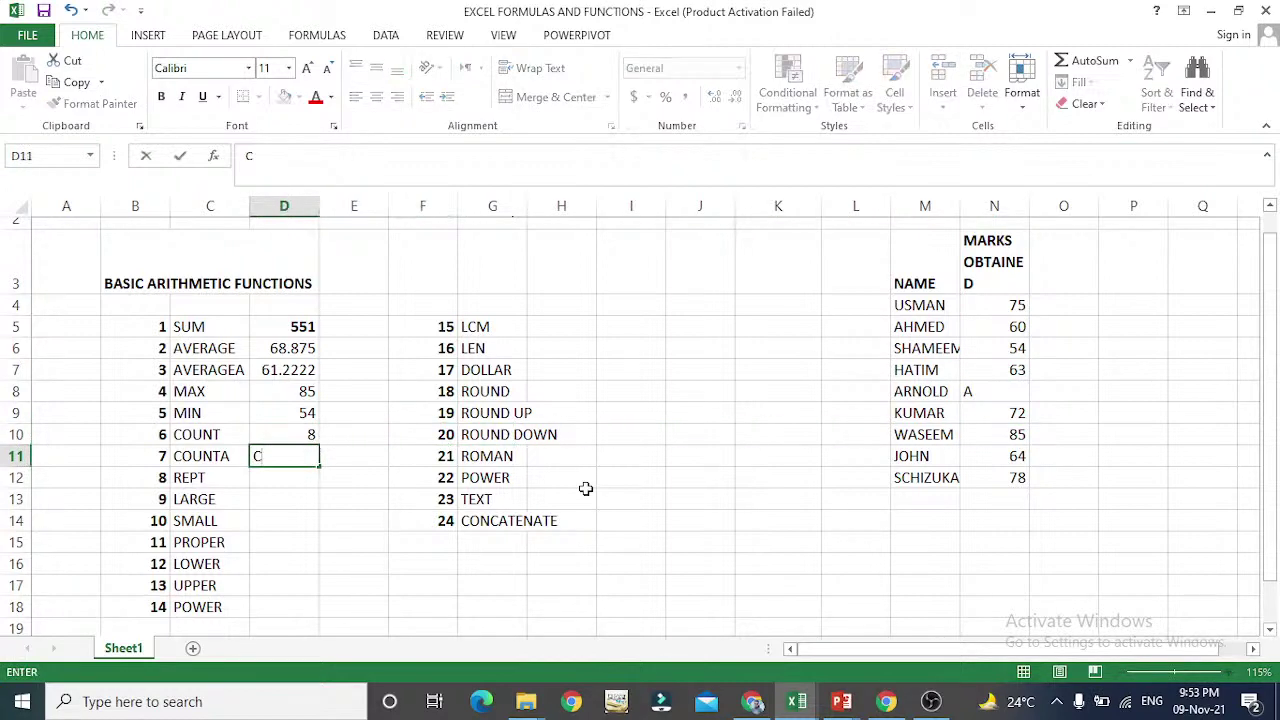
pyautogui.press('BackSpace')
pyautogui.write('=')
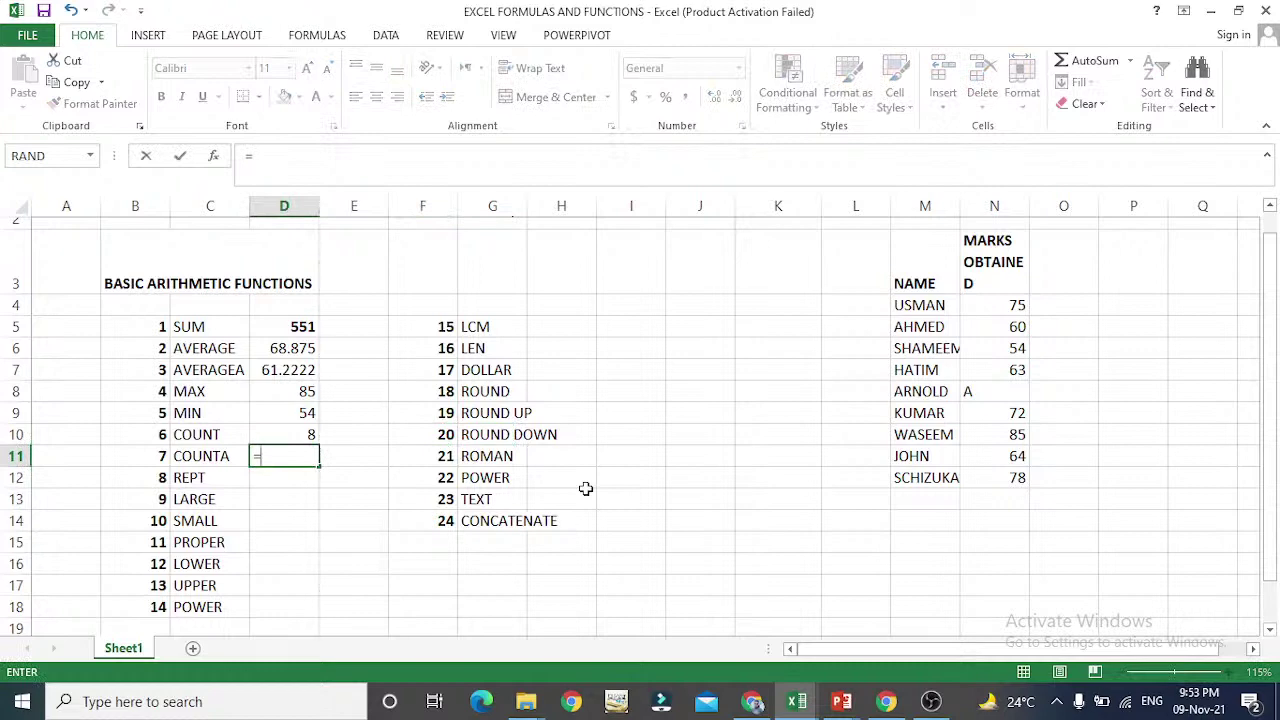
pyautogui.press('Escape')
# - Compare the COUNT and COUNTA rows of the function list, including their result cells D10 and D11
pyautogui.press('Left')
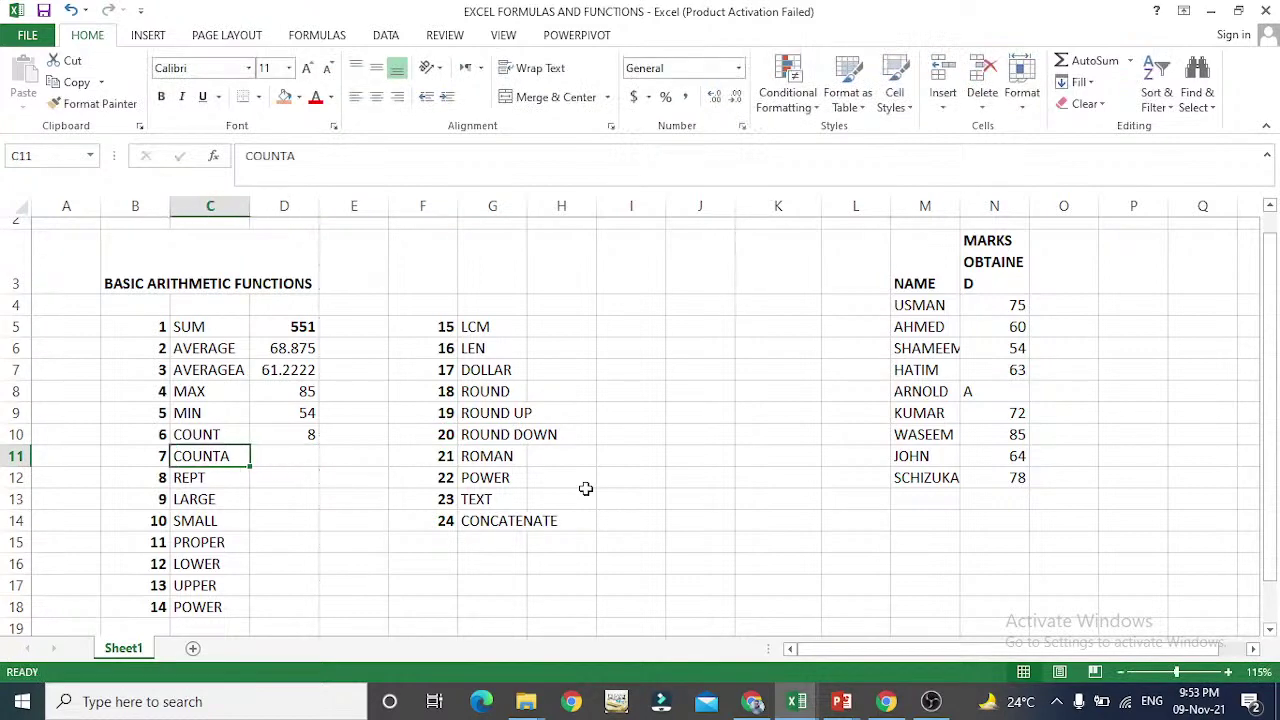
pyautogui.press('Right')
pyautogui.press('Left')
pyautogui.press('Right')
pyautogui.press('Left')
pyautogui.press('Up')
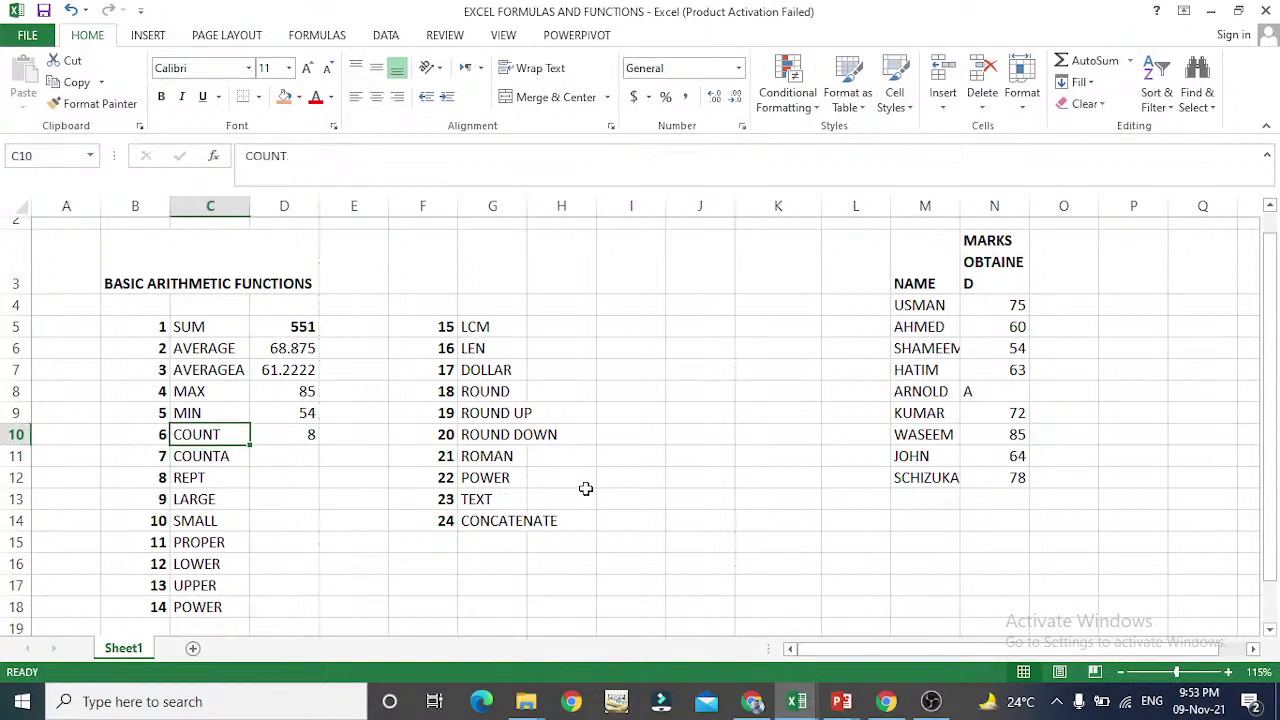
pyautogui.press('Down')
pyautogui.press('Up')
pyautogui.press('Right')
pyautogui.press('Down')
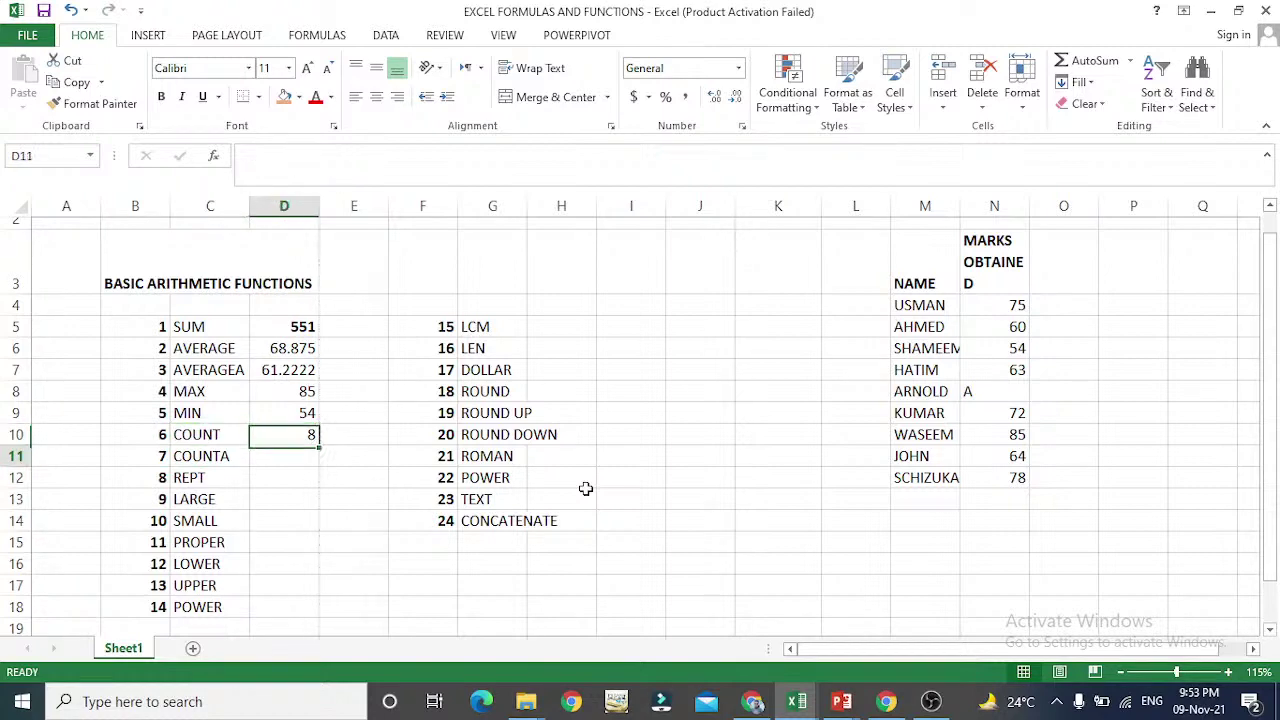
pyautogui.press('Left')
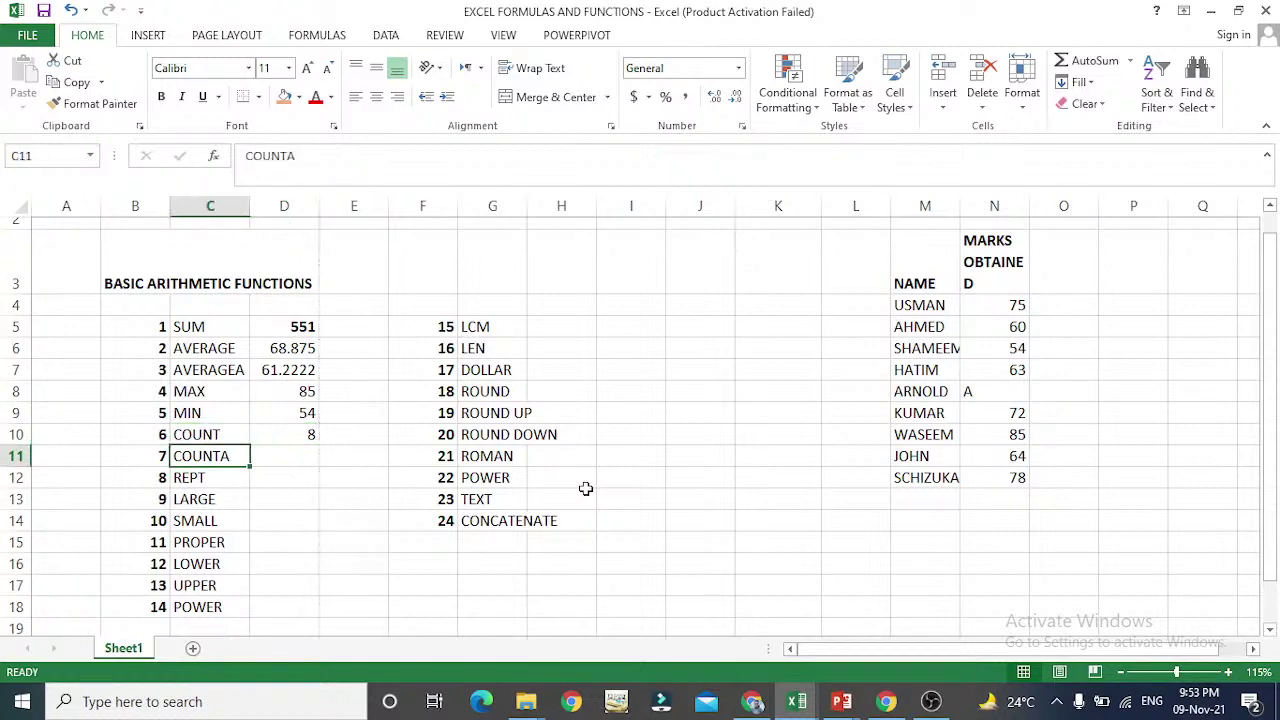
pyautogui.press('Right')
pyautogui.click(588, 492)
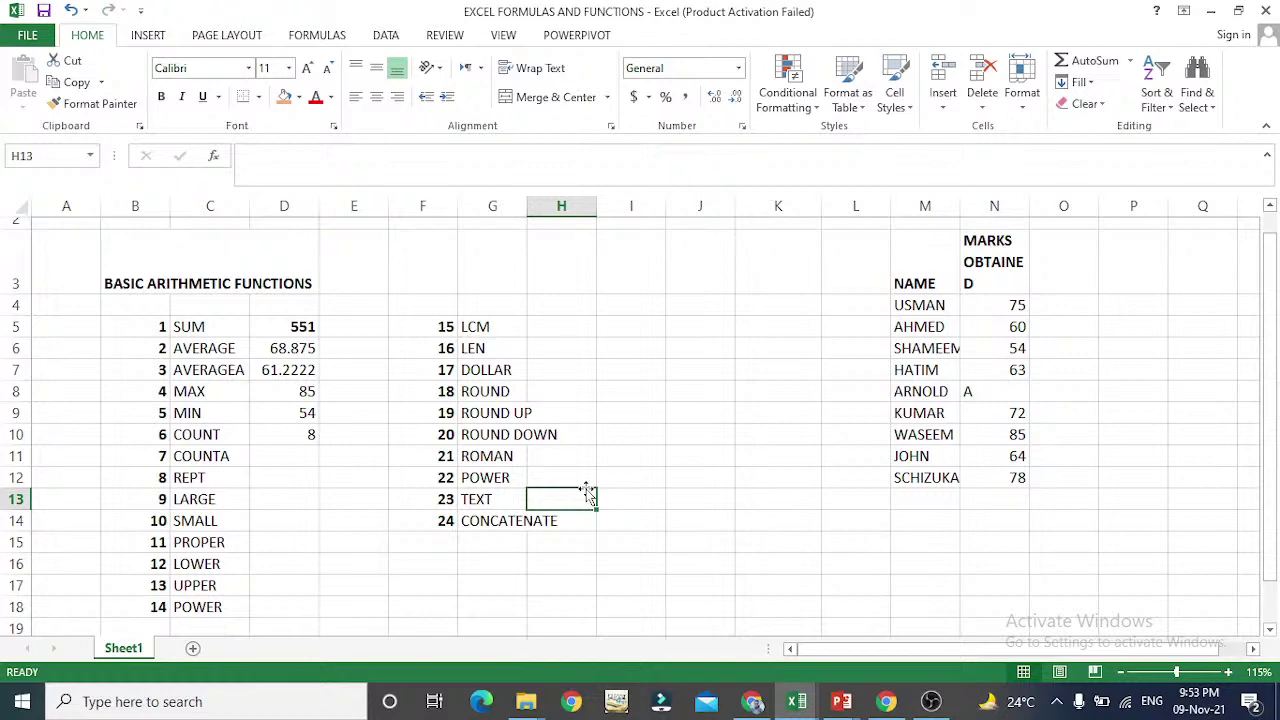
pyautogui.press('Left')
pyautogui.press('Left')
pyautogui.press('Left')
pyautogui.press('Left')
pyautogui.press('Up')
pyautogui.press('Up')
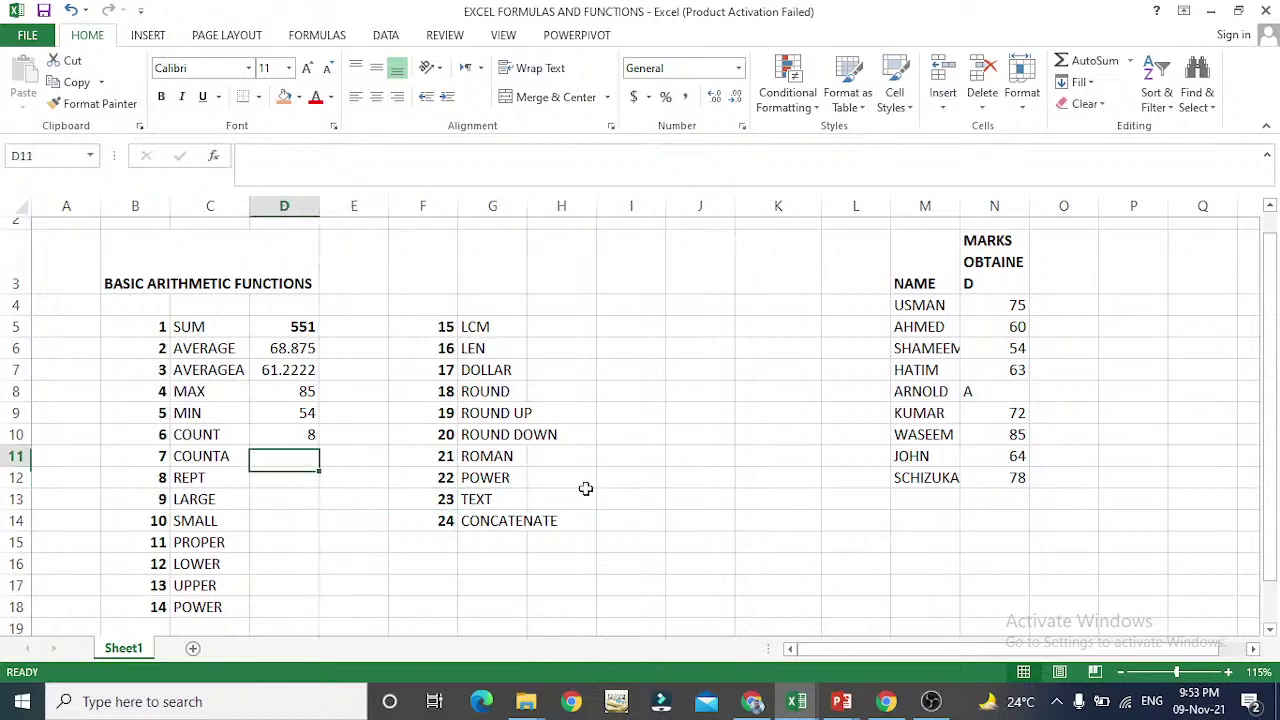
pyautogui.press('F2')
pyautogui.press('Escape')
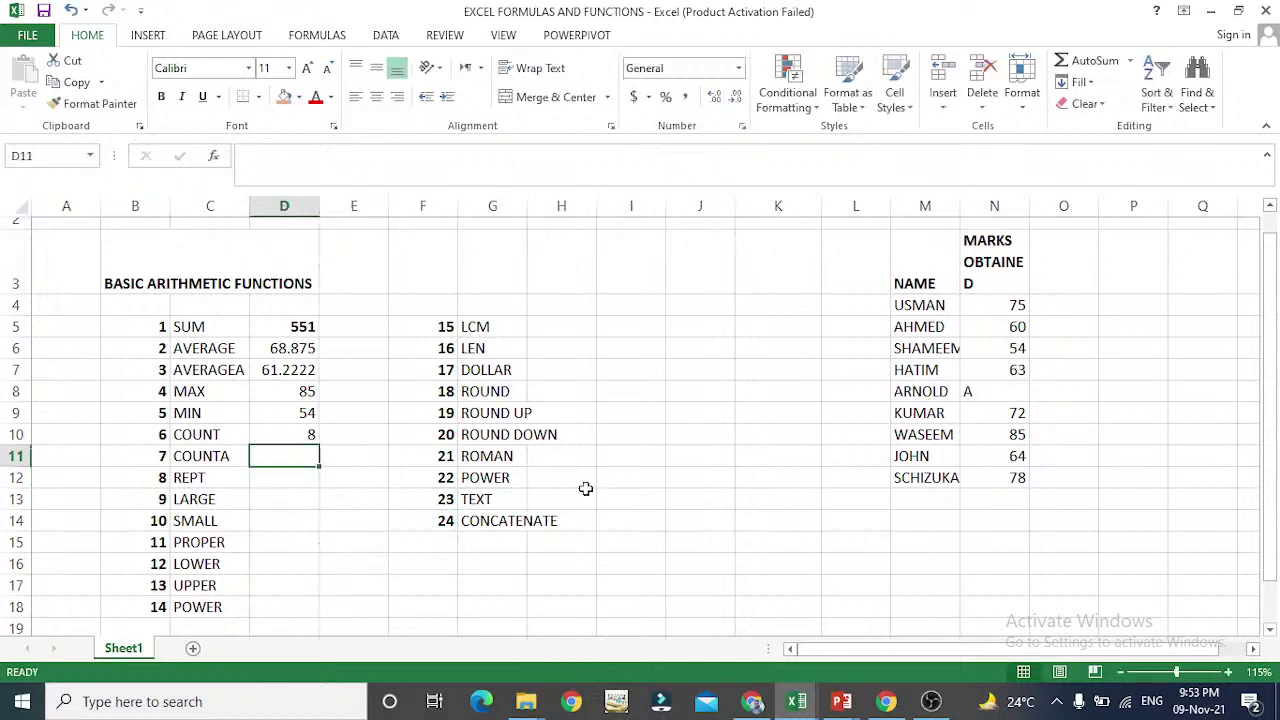
# - Enter the formula =COUNTA(N4:N12) in cell D11 to count all the filled mark cells
pyautogui.write('=')
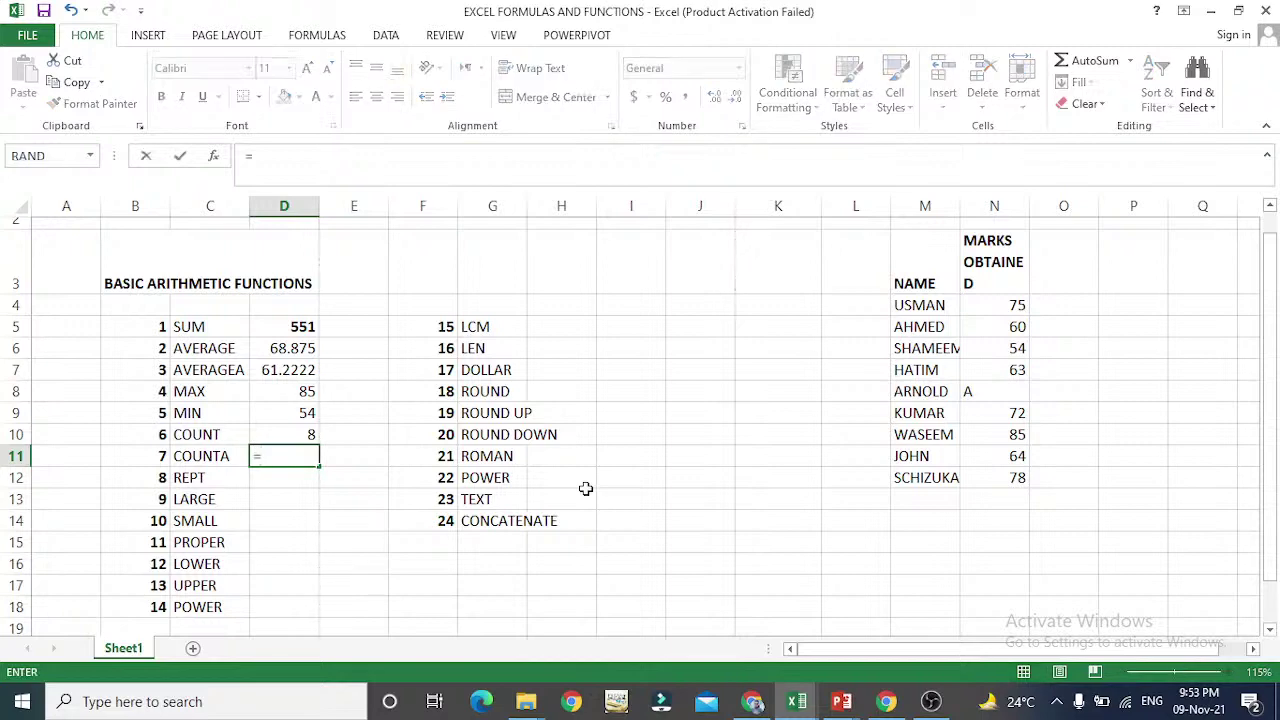
pyautogui.write('COUNTA(')
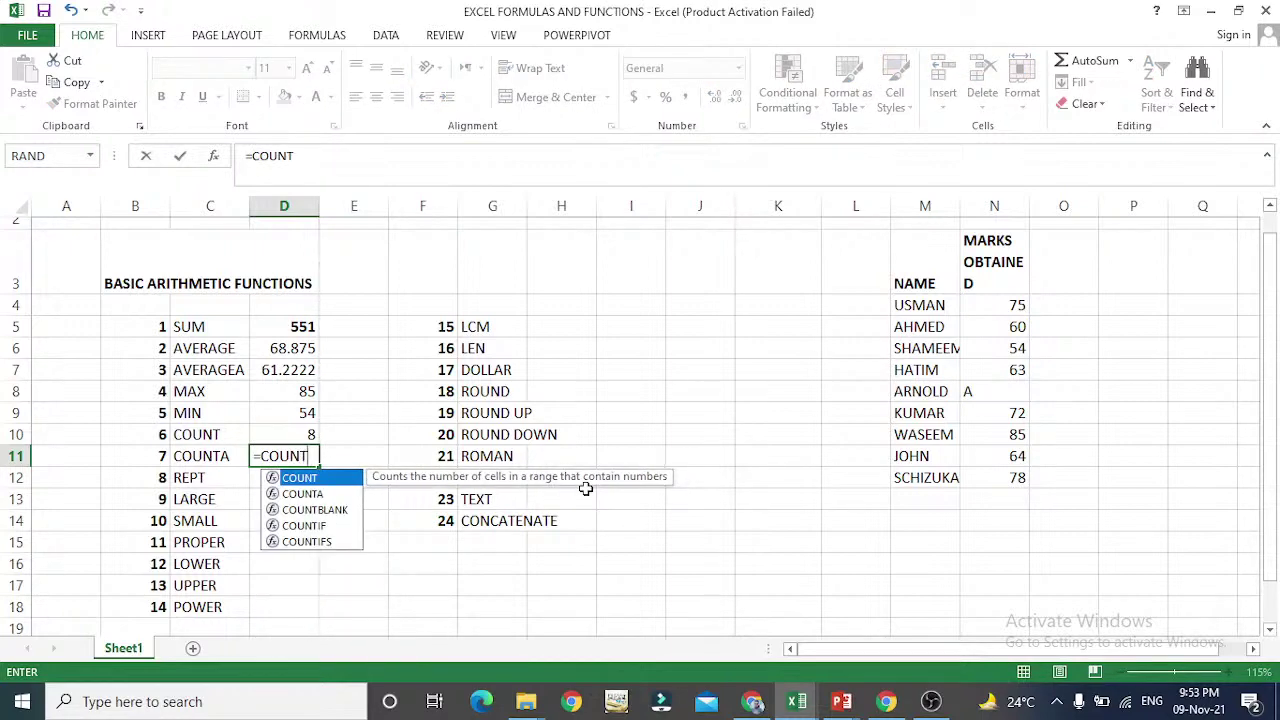
pyautogui.press('Right')
pyautogui.press('Right')
pyautogui.press('Right')
pyautogui.press('Right')
pyautogui.press('Right')
pyautogui.press('Right')
pyautogui.press('Right')
pyautogui.press('Right')
pyautogui.press('Right')
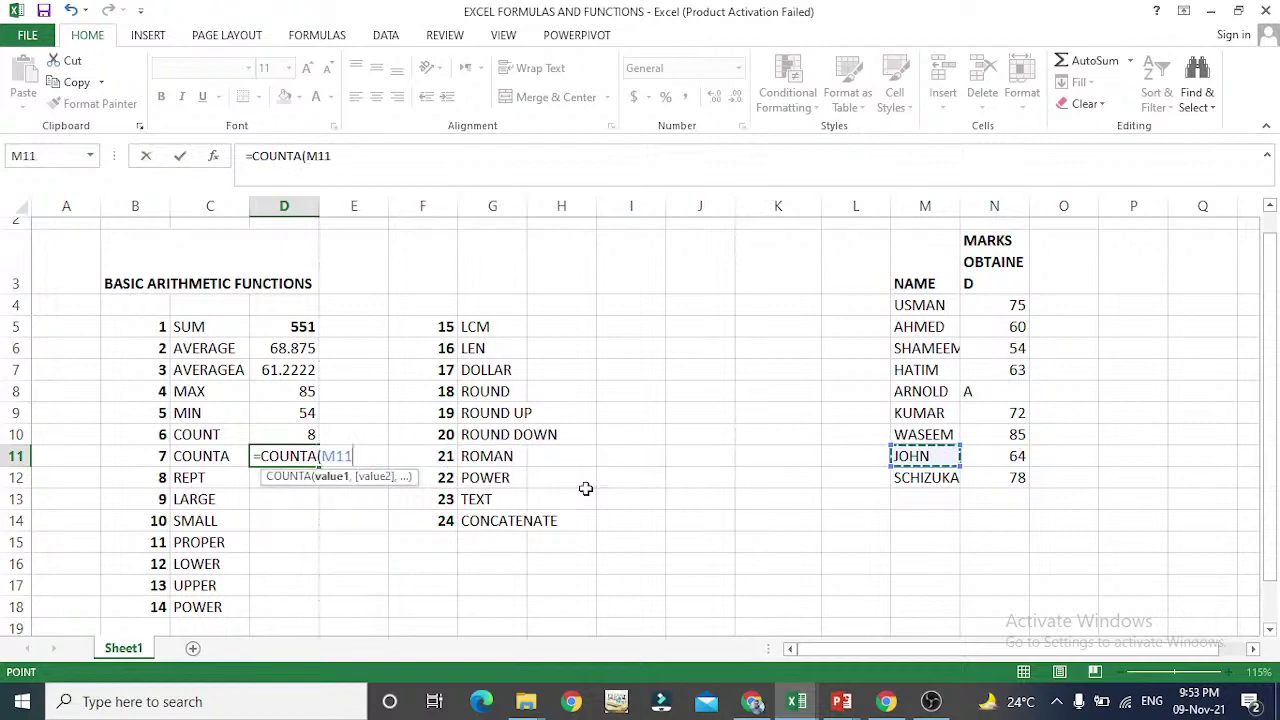
pyautogui.press('Right')
pyautogui.press('Up')
pyautogui.press('Up')
pyautogui.press('Up')
pyautogui.press('Up')
pyautogui.press('Up')
pyautogui.press('Up')
pyautogui.press('Up')
pyautogui.press('Up')
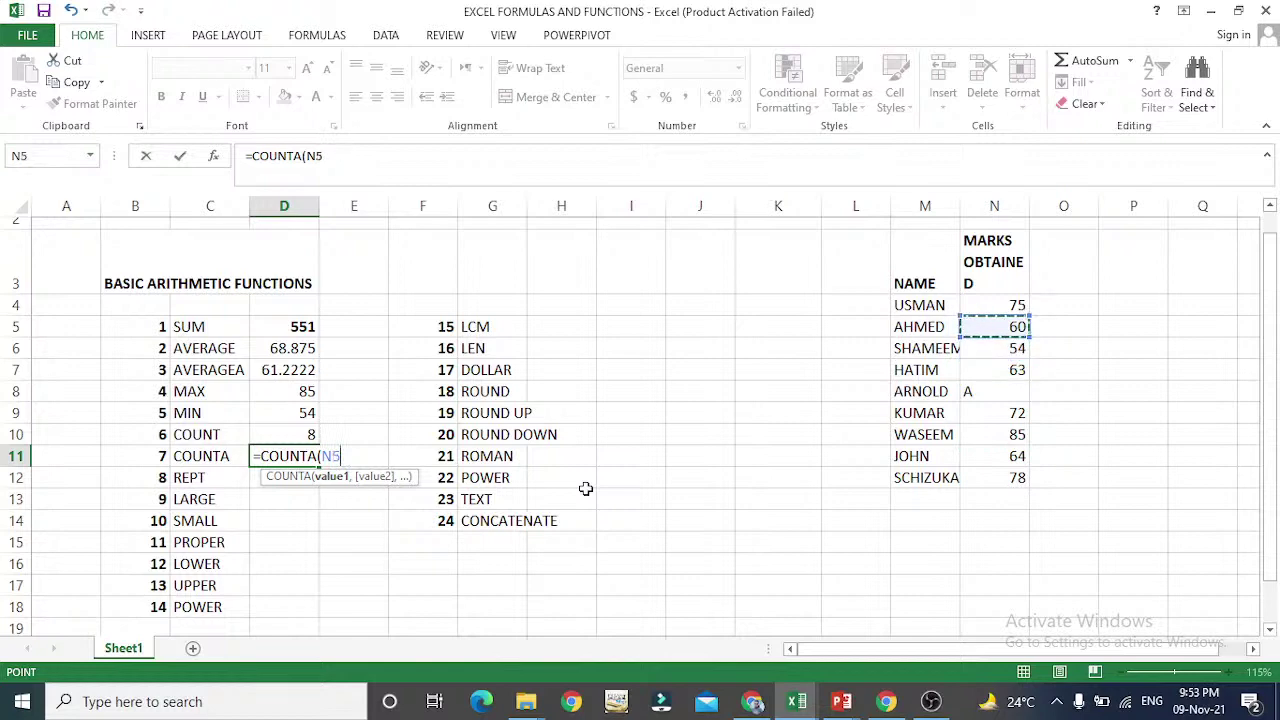
pyautogui.press('Up')
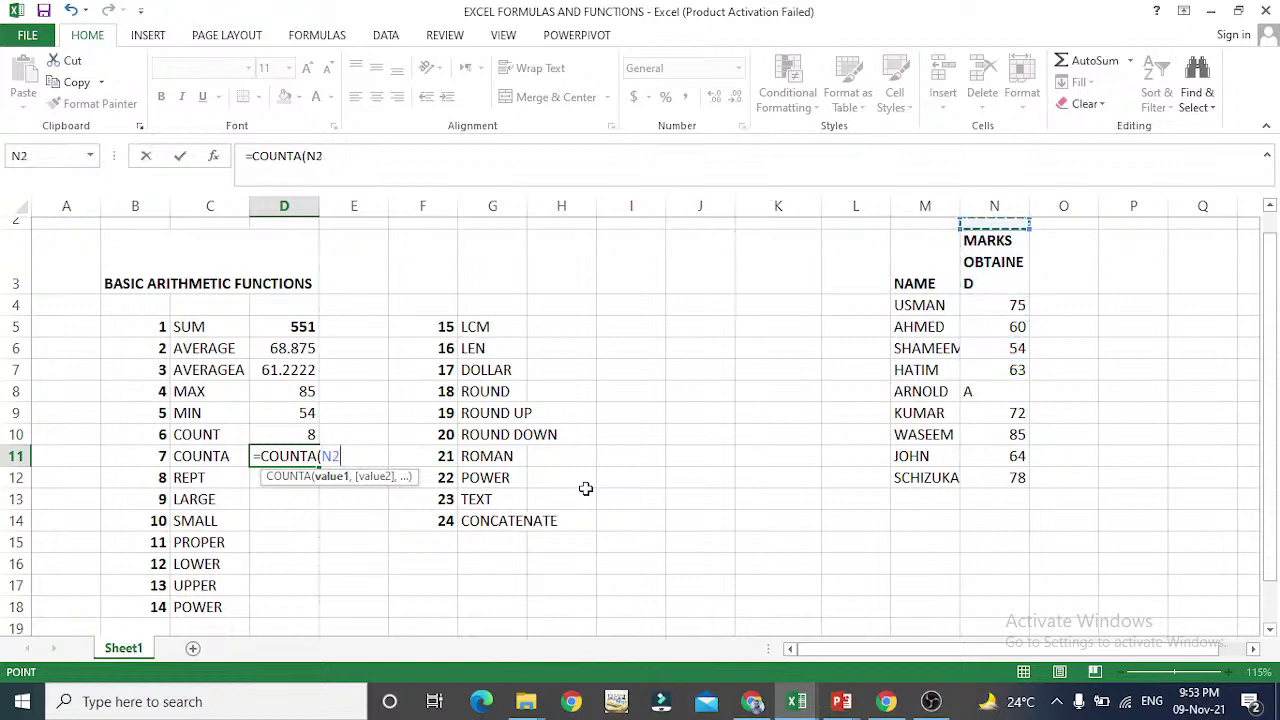
pyautogui.press('Down')
pyautogui.press('Down')
pyautogui.press('Down')
pyautogui.press('Up')
pyautogui.hotkey('shift', 'Down')
pyautogui.hotkey('shift', 'Down')
pyautogui.hotkey('shift', 'Down')
pyautogui.hotkey('shift', 'Down')
pyautogui.hotkey('shift', 'Down')
pyautogui.hotkey('shift', 'Down')
pyautogui.hotkey('shift', 'Down')
pyautogui.hotkey('shift', 'Down')
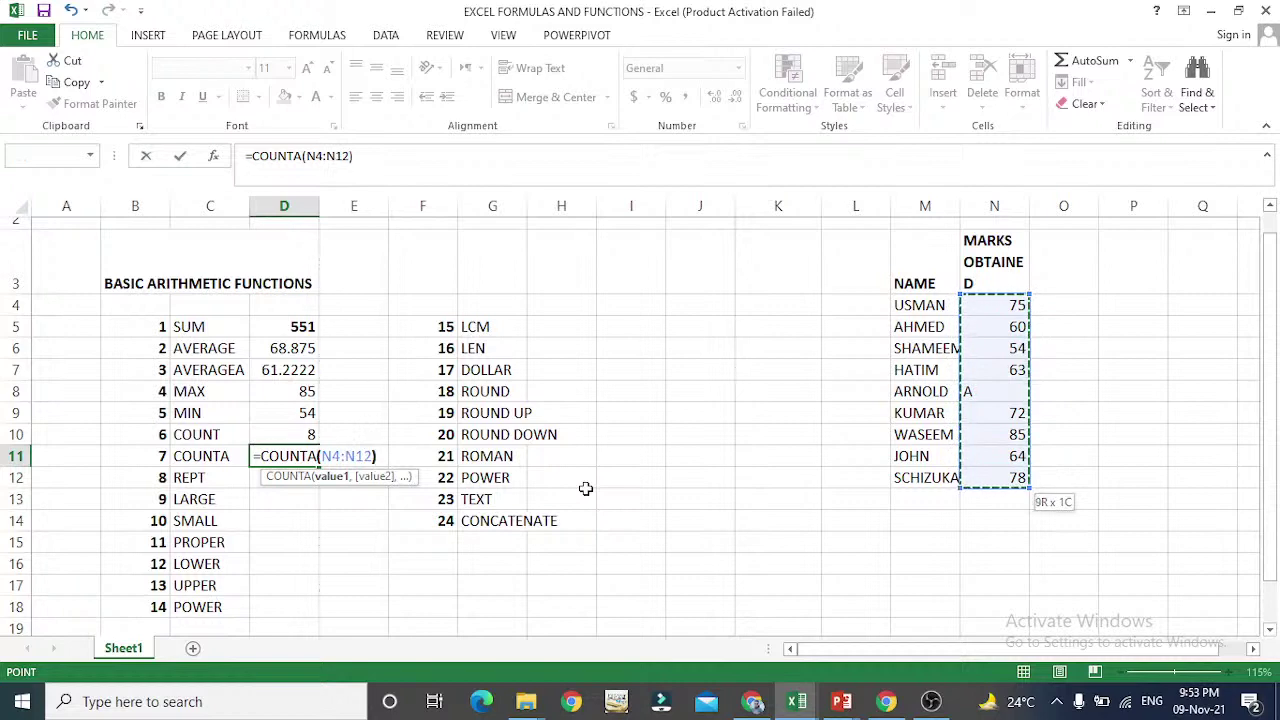
pyautogui.write(')')
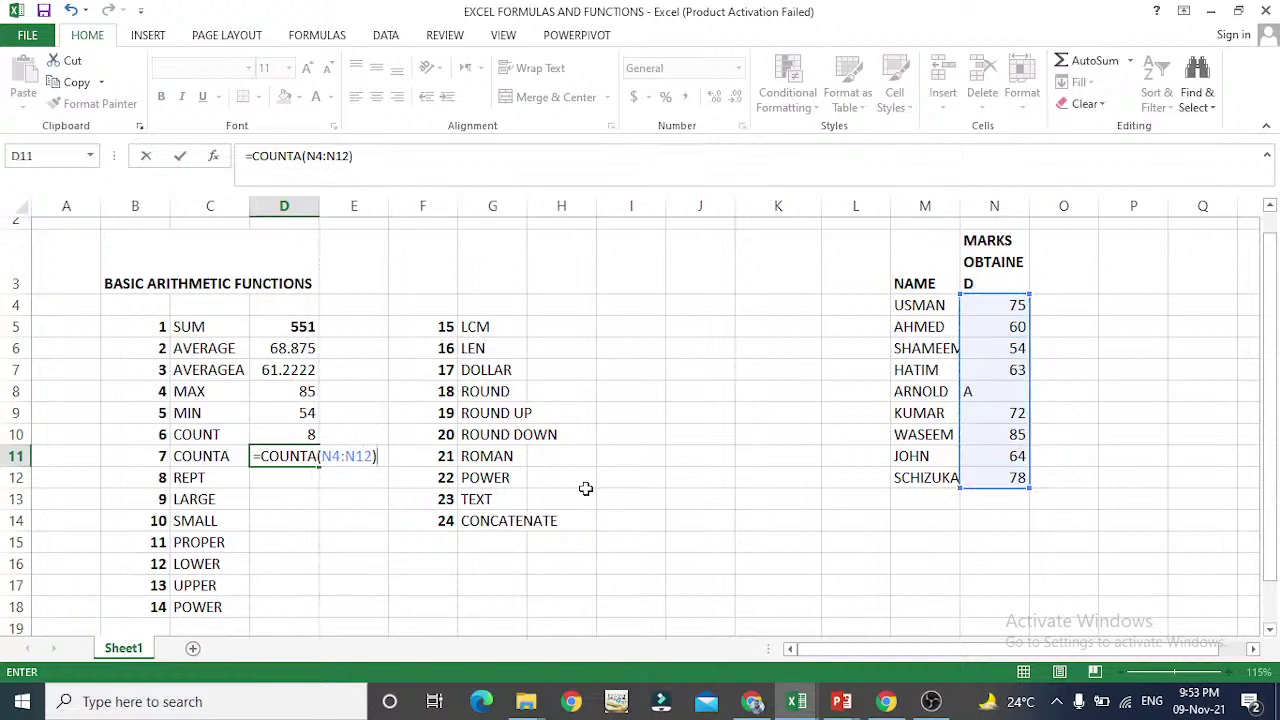
pyautogui.press('Return')
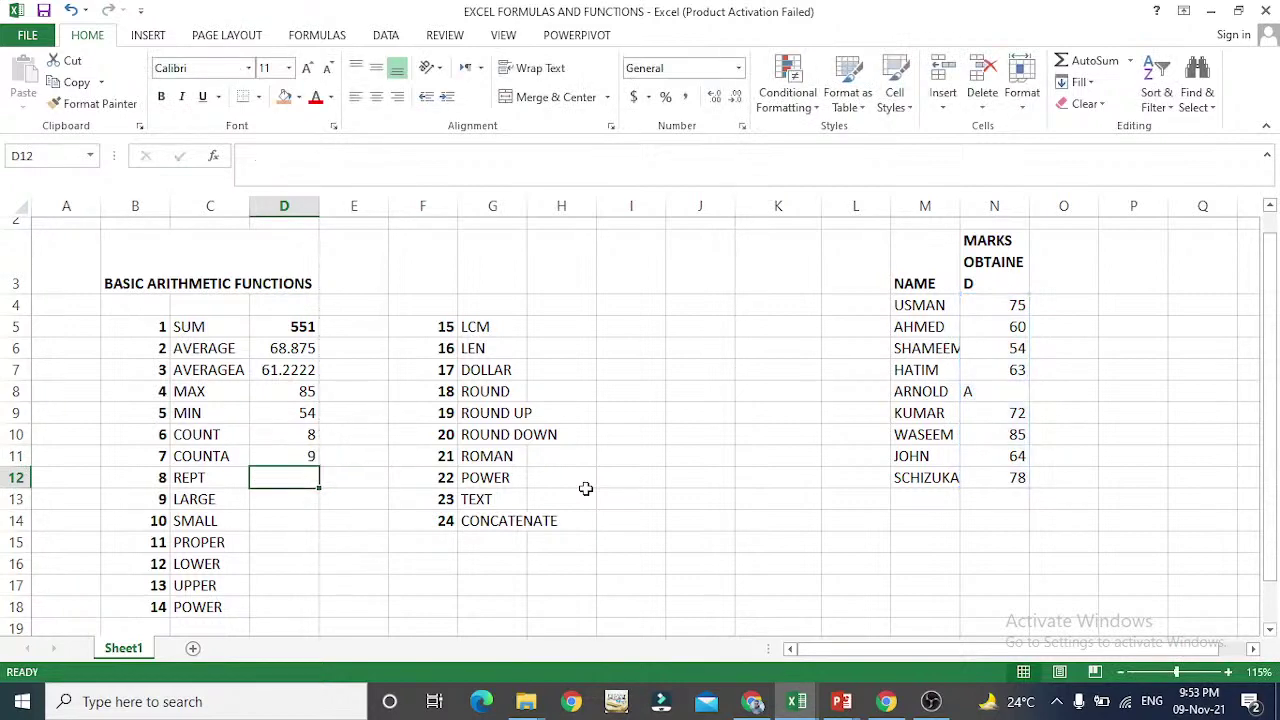
# - Compare the marks ranges referenced by the COUNTA formula in D11 and the COUNT formula in D10, leaving both formulas as they are
pyautogui.press('Up')
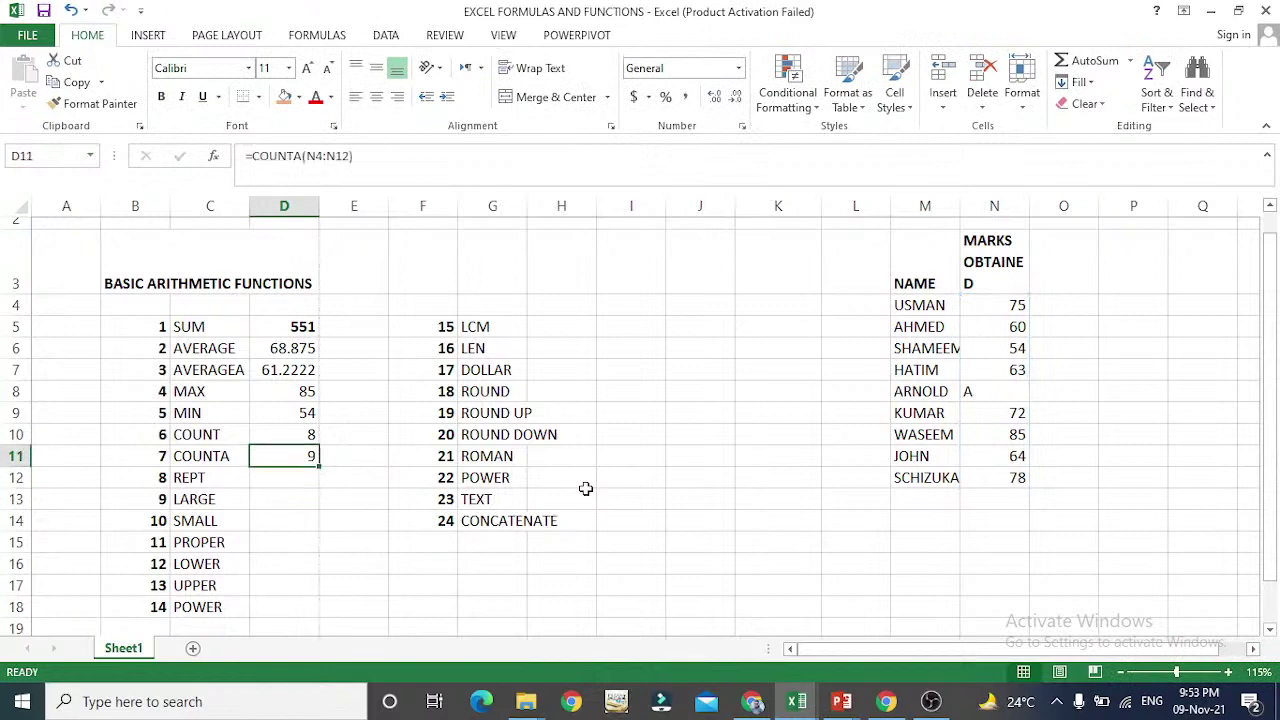
pyautogui.press('F2')
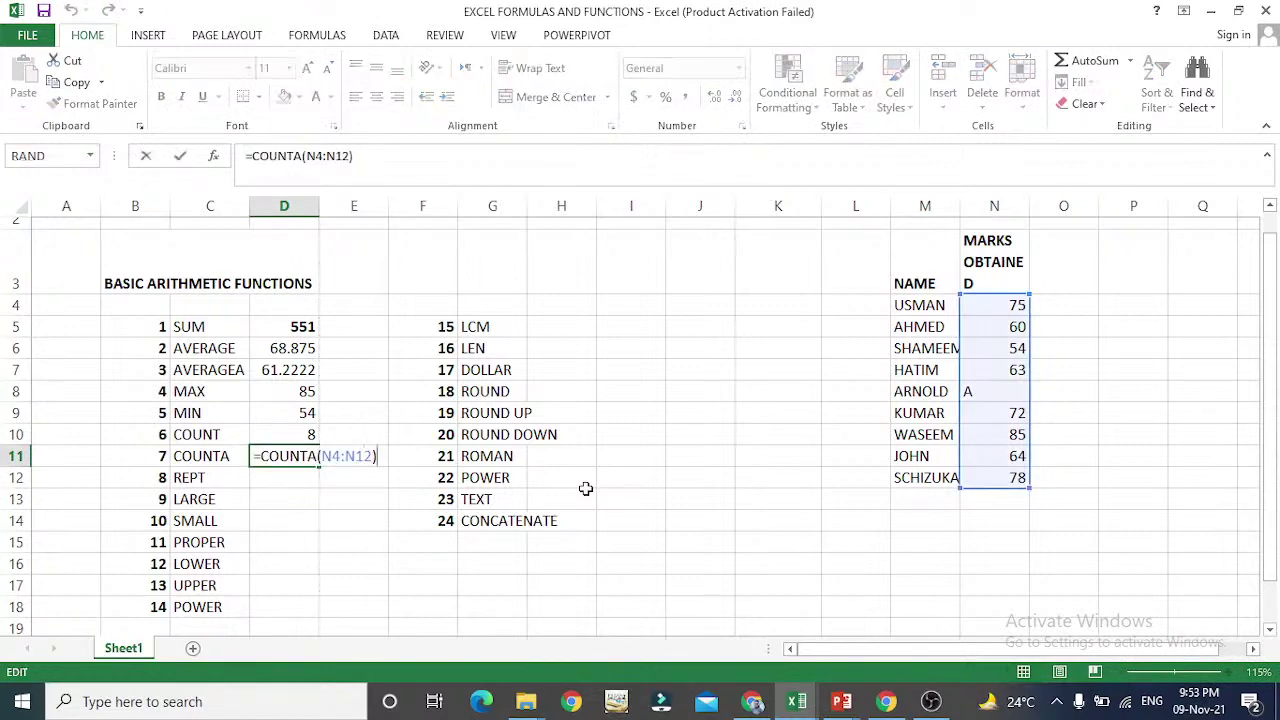
pyautogui.press('Escape')
pyautogui.press('F2')
pyautogui.press('Escape')
pyautogui.press('Up')
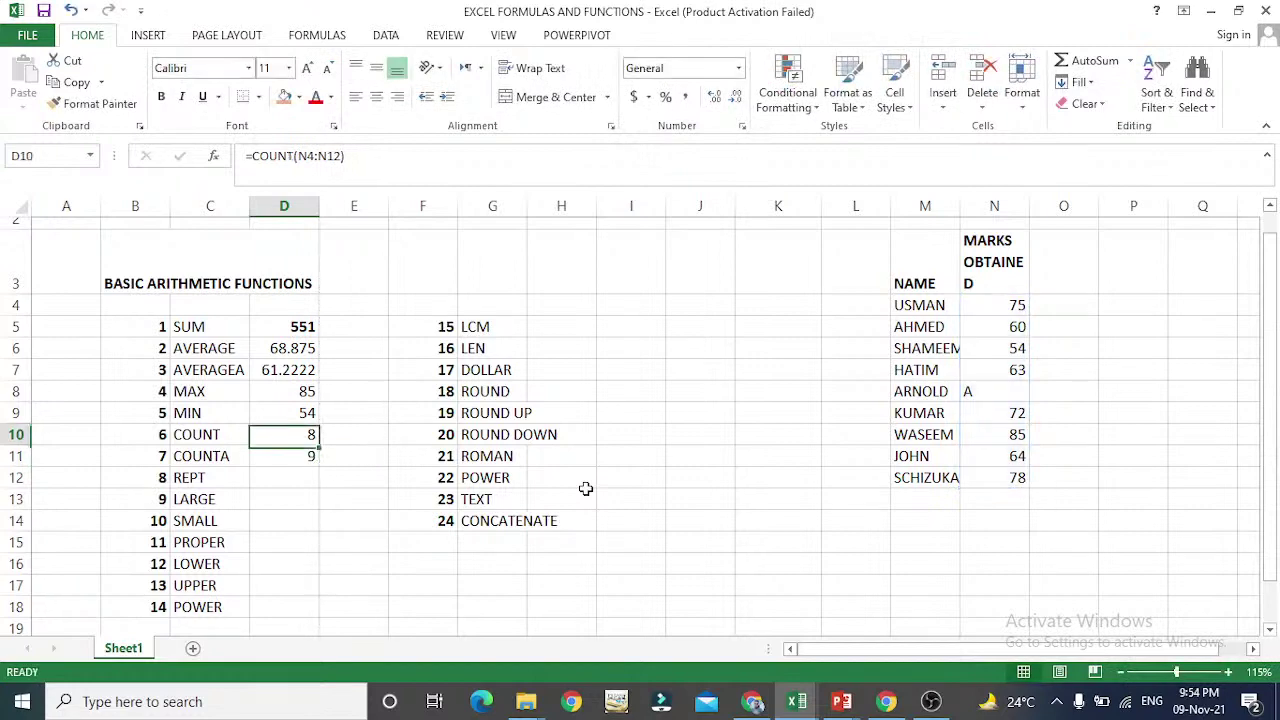
pyautogui.press('F2')
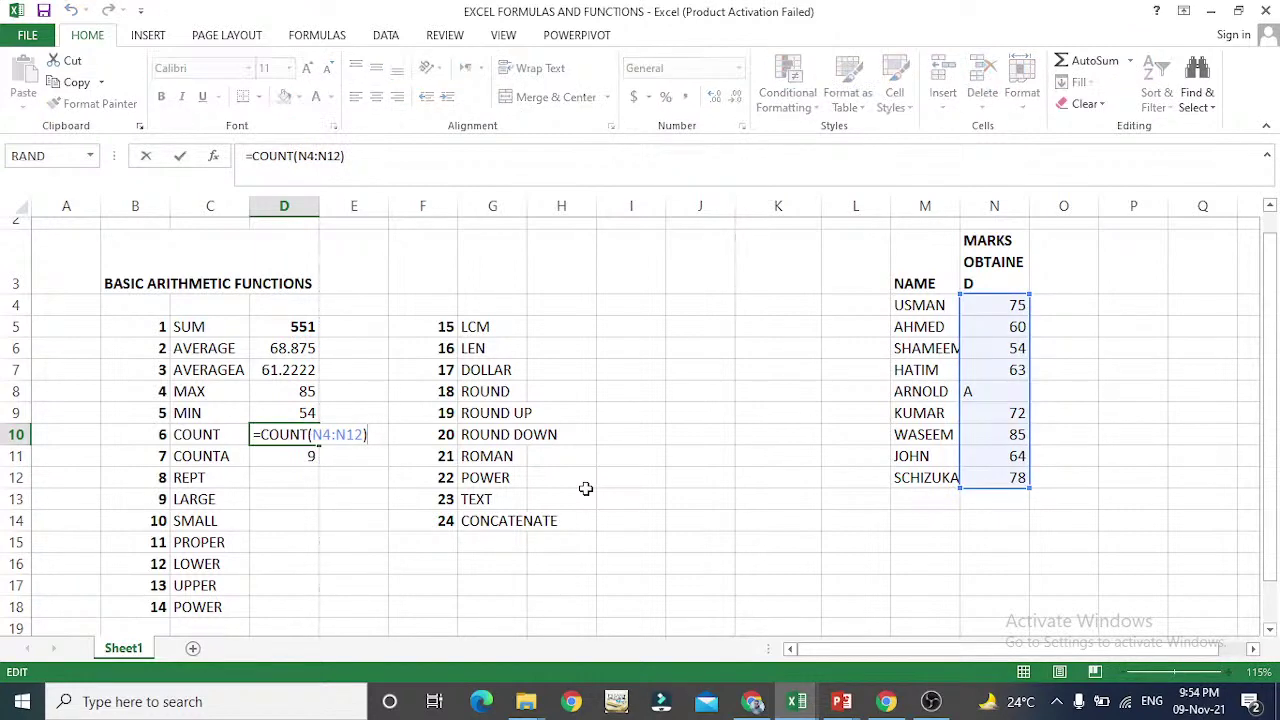
pyautogui.press('Escape')
pyautogui.press('Down')
pyautogui.press('F2')
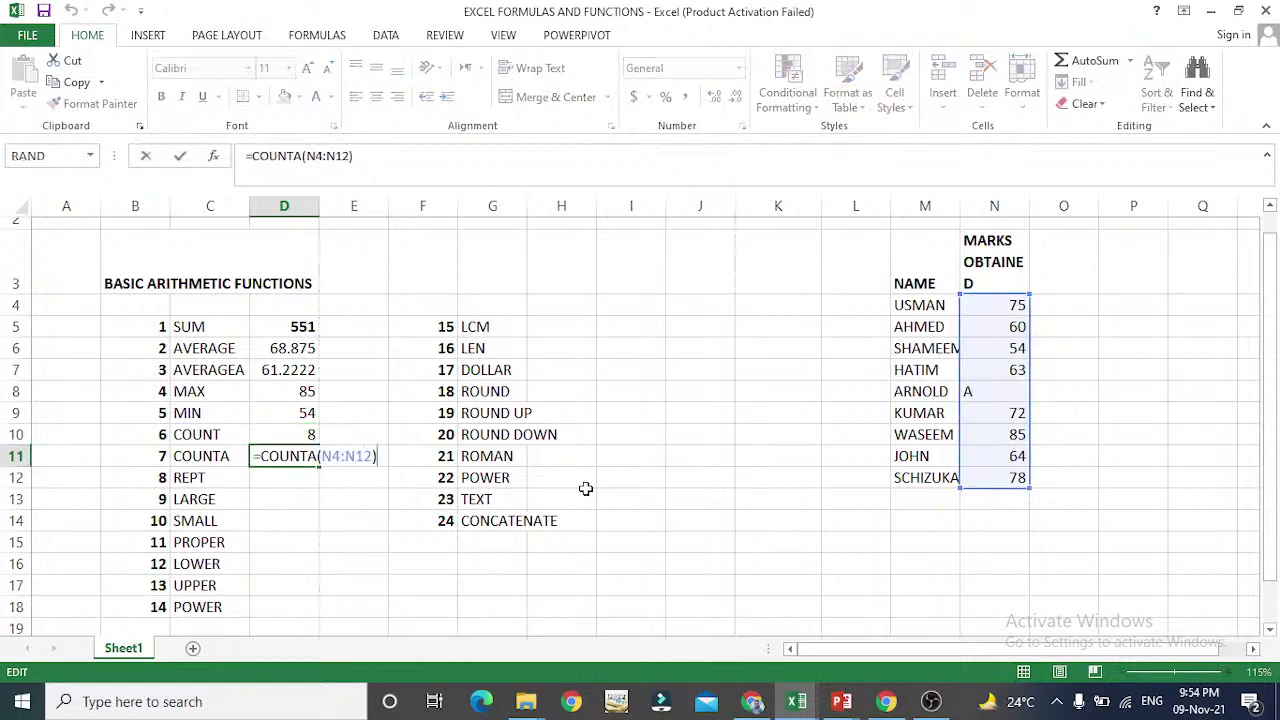
pyautogui.press('Escape')
pyautogui.press('Up')
pyautogui.press('F2')
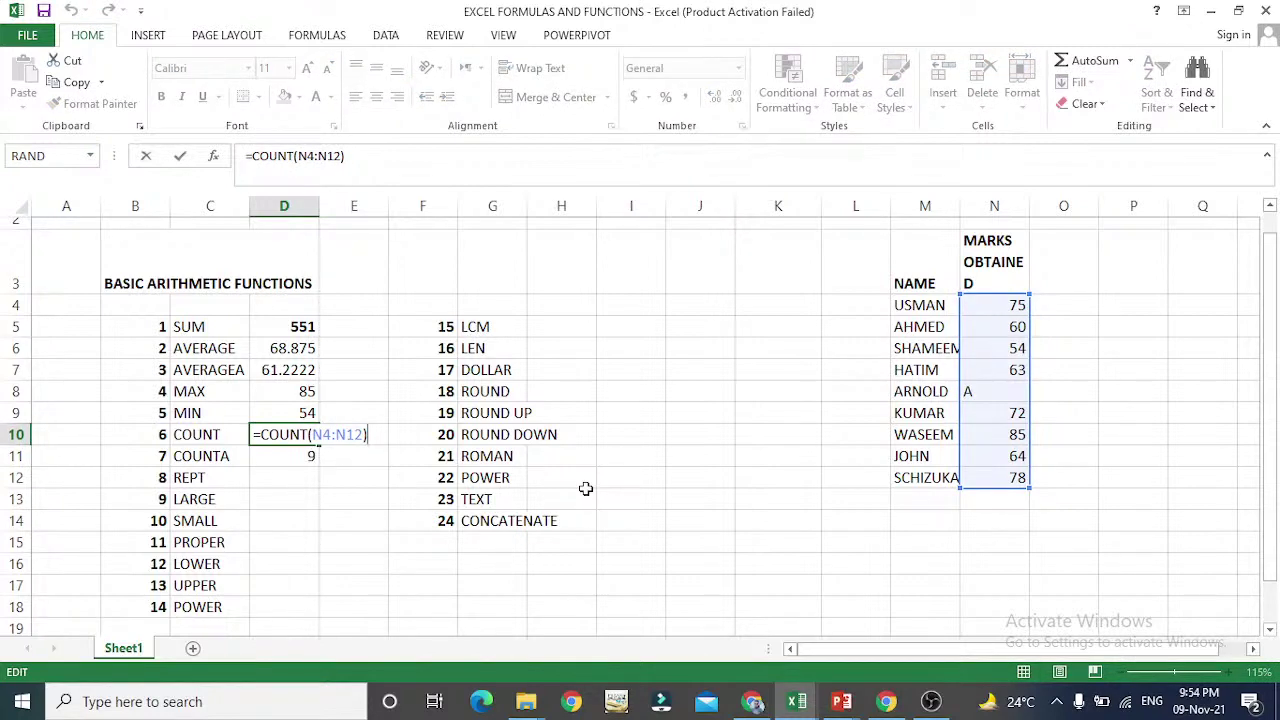
pyautogui.press('Escape')
pyautogui.press('Down')
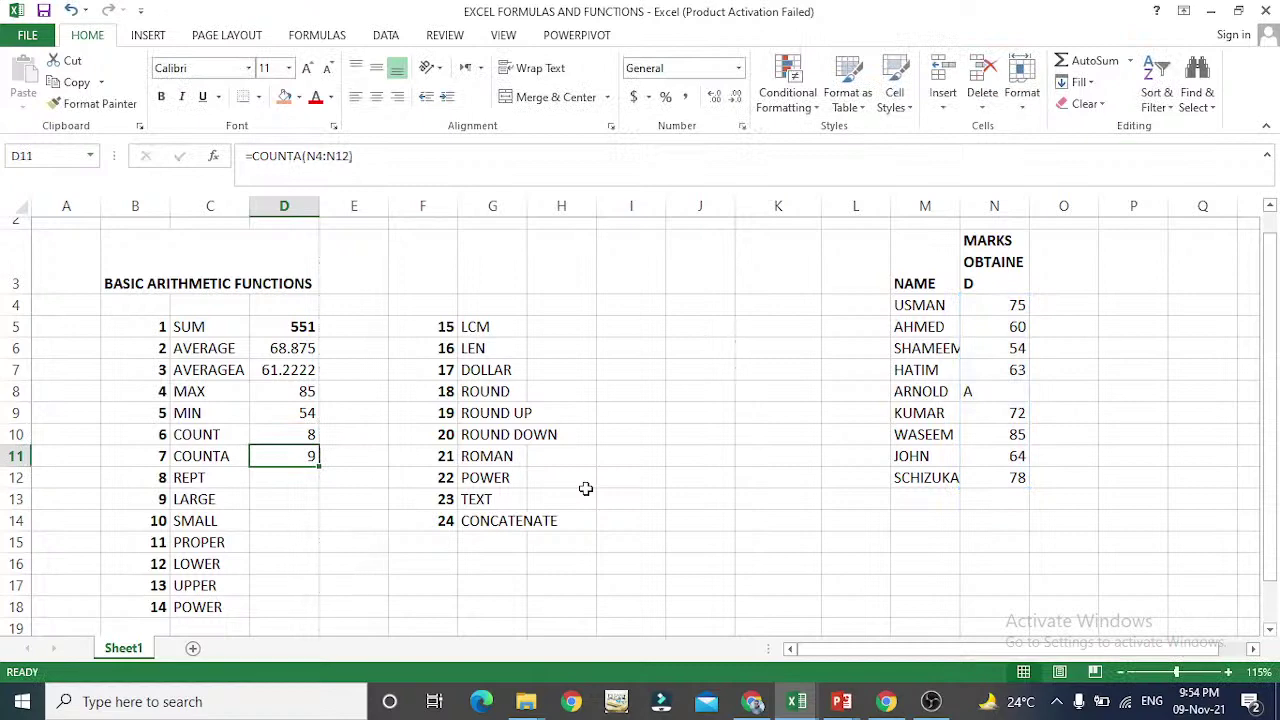
# - Review the COUNT formula in D10 and the COUNTA formula in D11 once more, ending on the REPT result cell D12
pyautogui.click(586, 488)
pyautogui.press('Left')
pyautogui.press('Left')
pyautogui.press('Left')
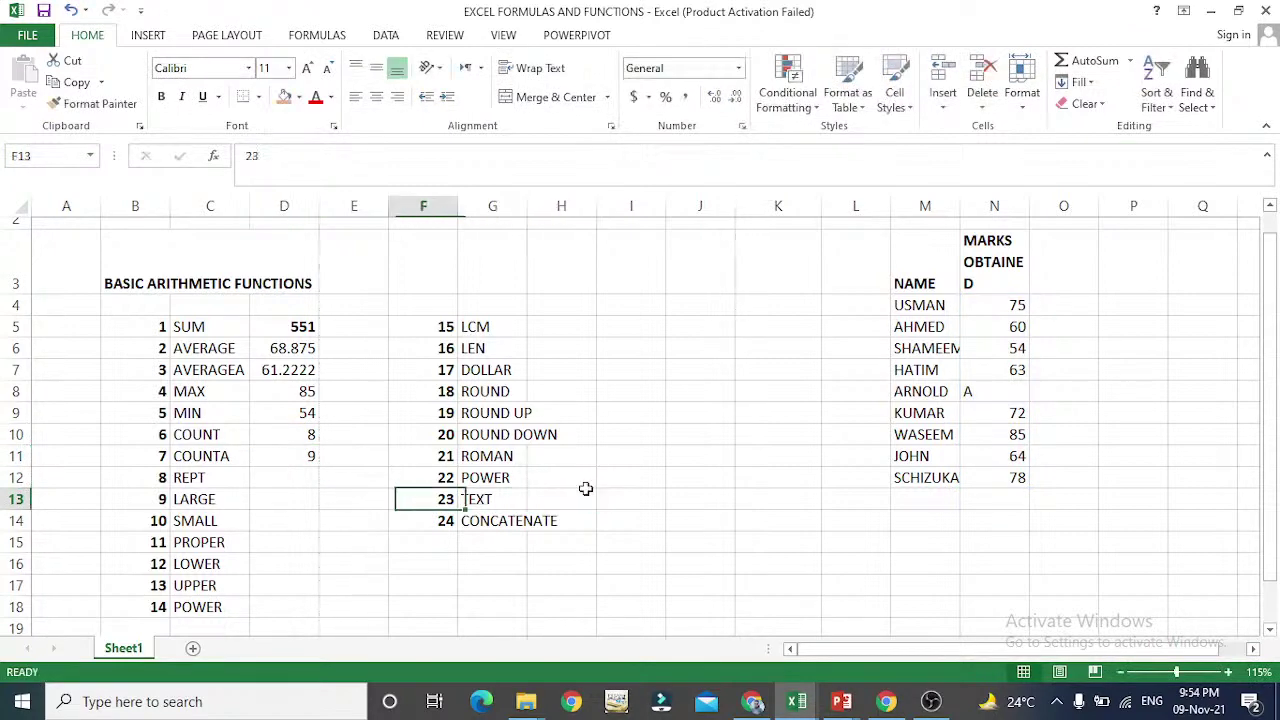
pyautogui.press('Left')
pyautogui.press('Up')
pyautogui.press('Up')
pyautogui.press('Up')
pyautogui.press('Down')
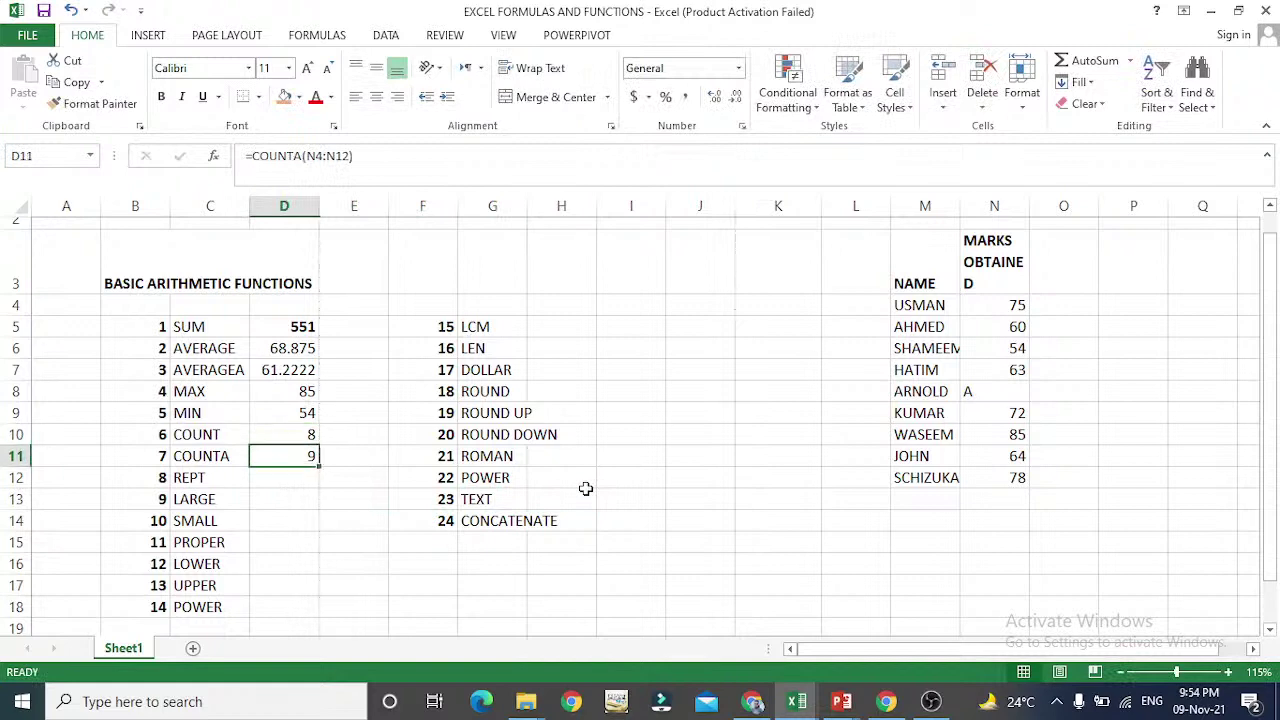
pyautogui.press('Up')
pyautogui.press('F2')
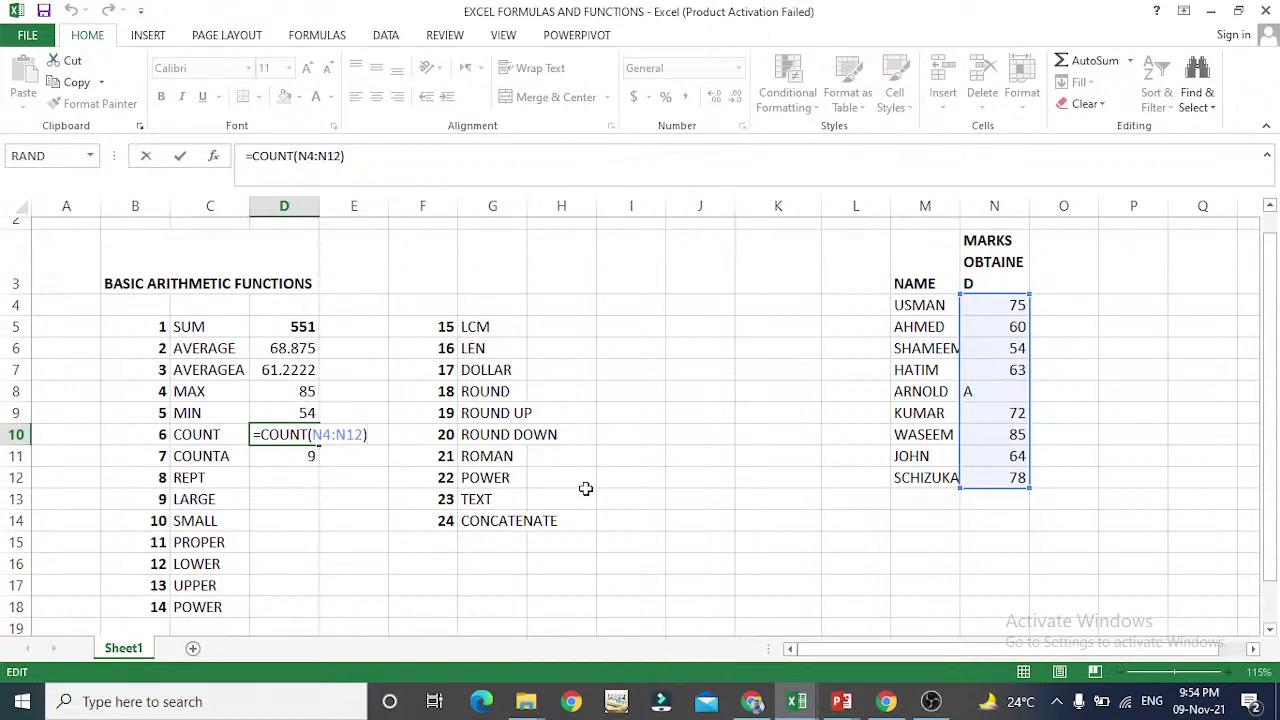
pyautogui.press('Escape')
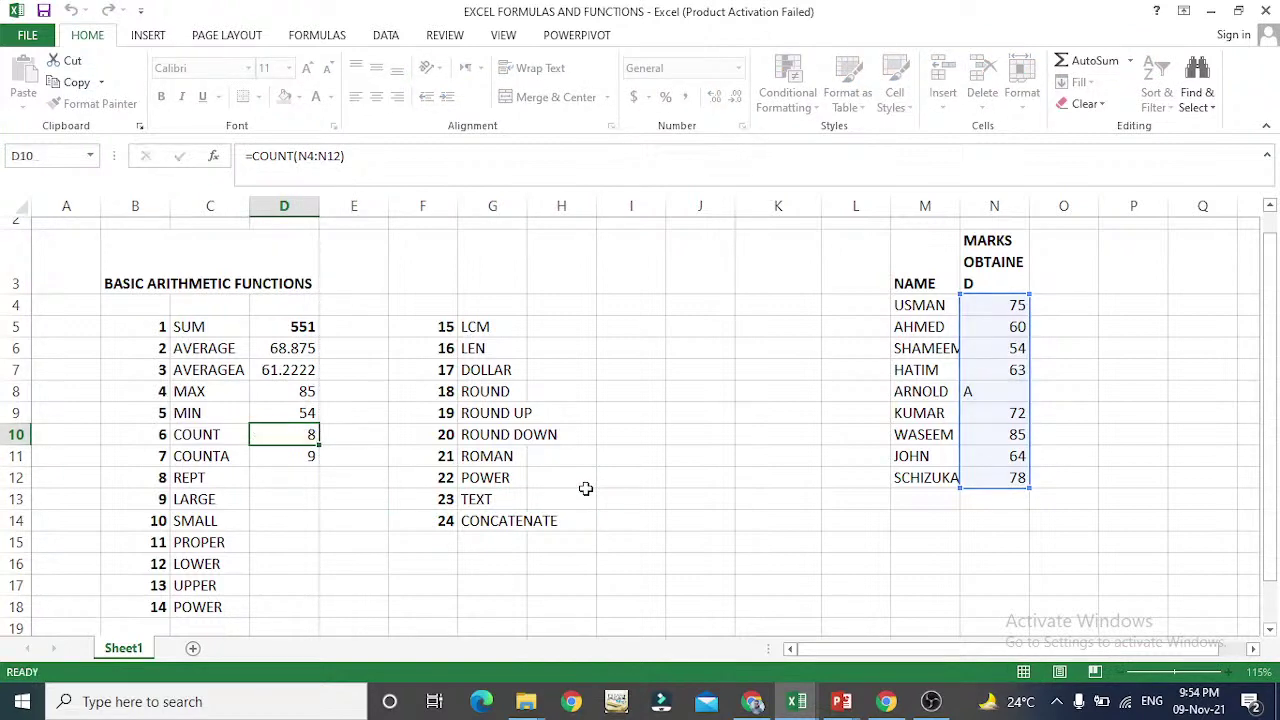
pyautogui.press('Down')
pyautogui.press('Up')
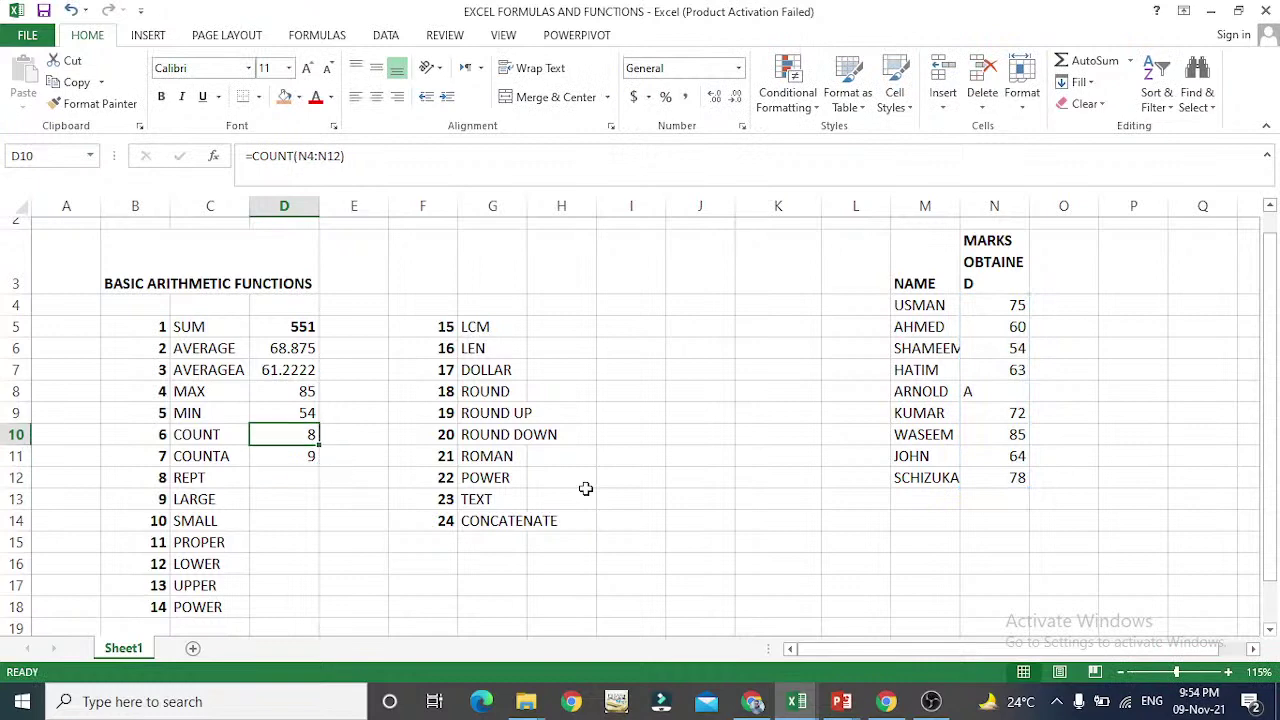
pyautogui.press('F2')
pyautogui.press('Return')
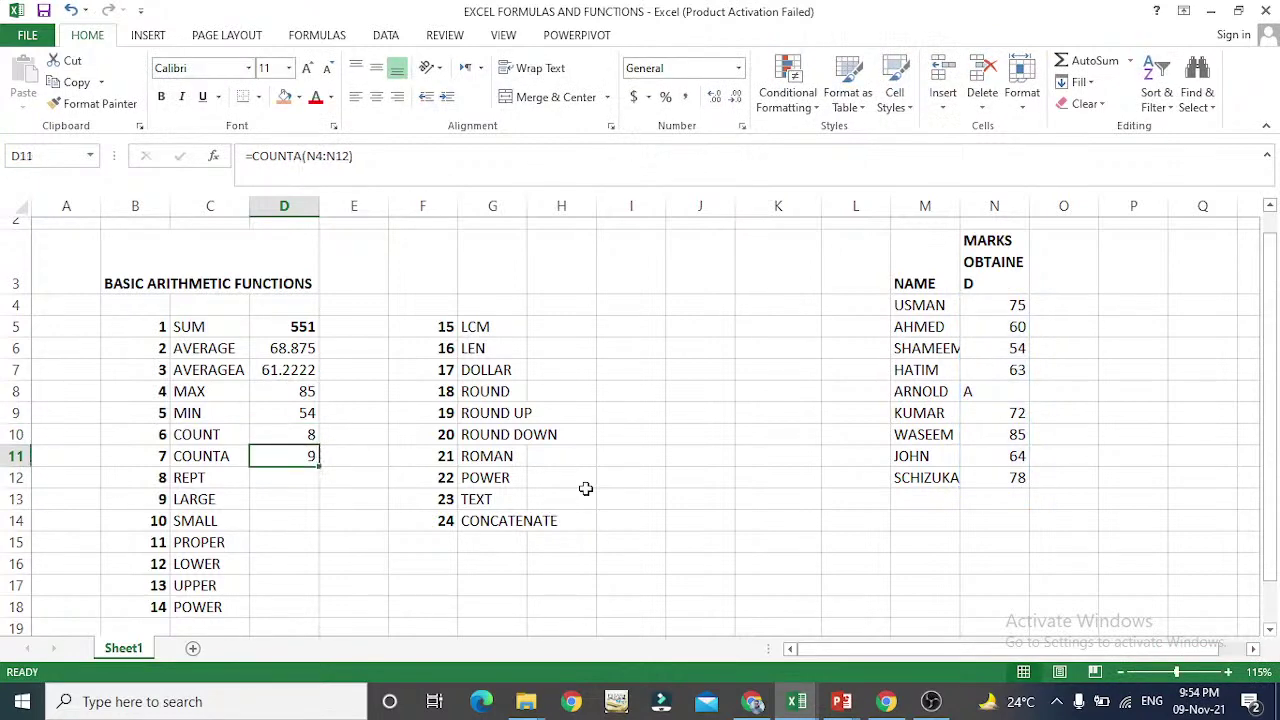
pyautogui.press('F2')
pyautogui.press('Escape')
pyautogui.press('Down')
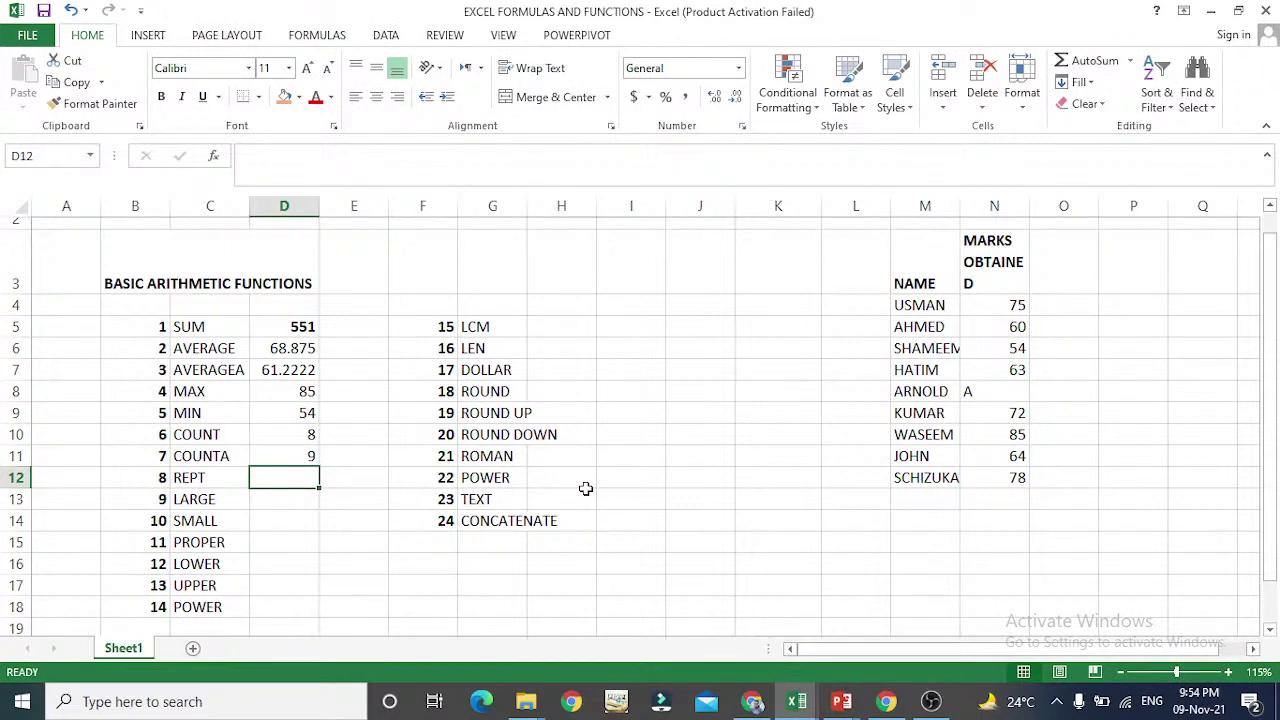
pyautogui.write('=')
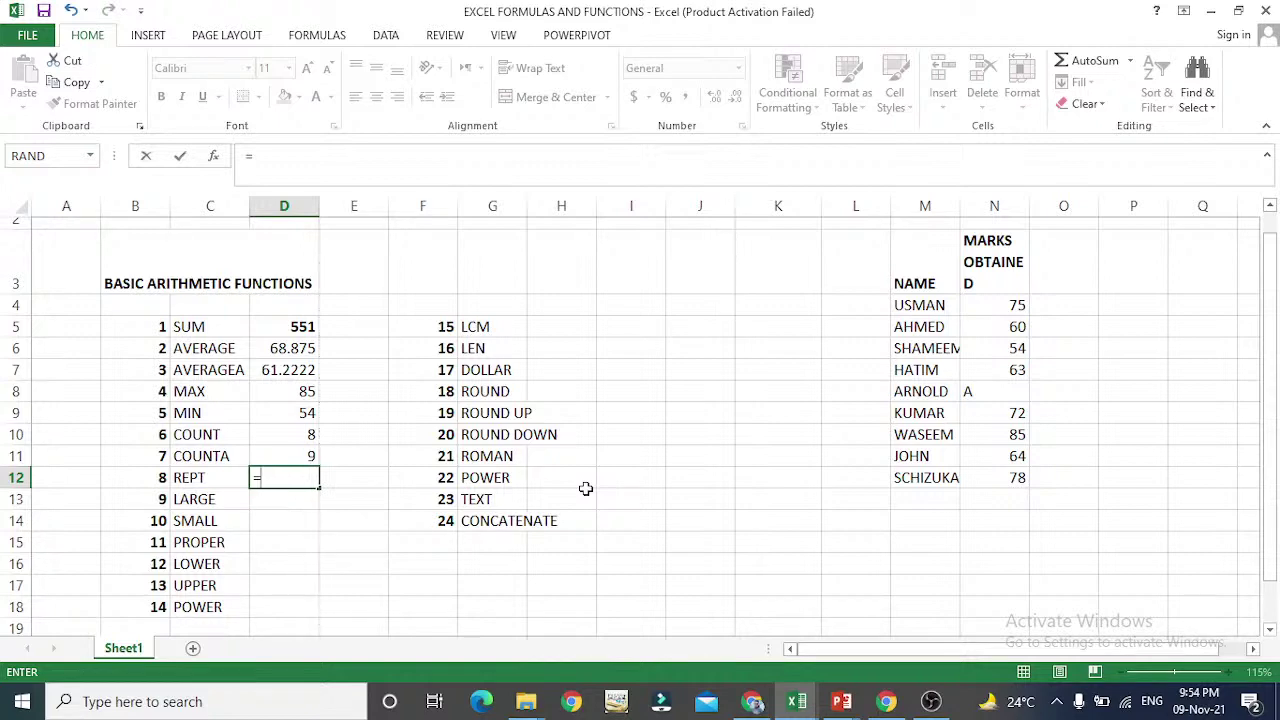
pyautogui.write('REPT(')
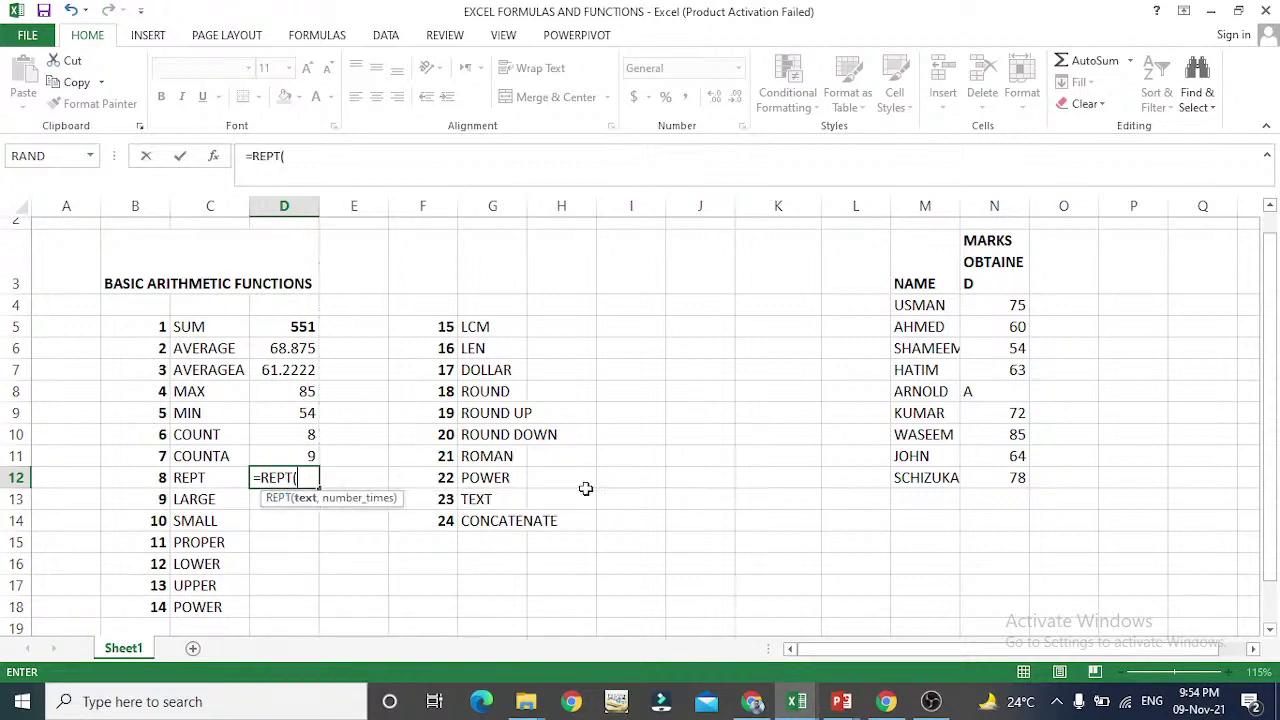
pyautogui.press('Right')
pyautogui.press('Right')
pyautogui.press('Right')
pyautogui.press('Right')
pyautogui.press('Right')
pyautogui.press('Right')
pyautogui.press('Right')
pyautogui.press('Right')
pyautogui.press('Right')
pyautogui.press('Right')
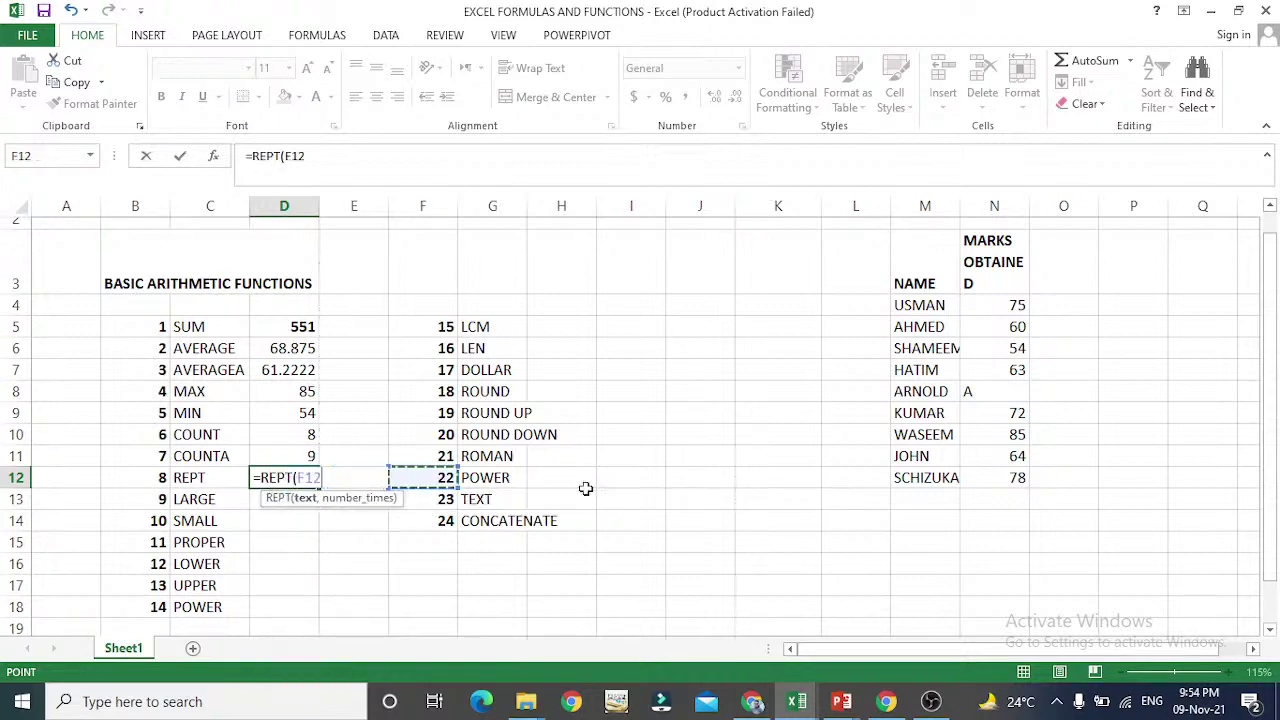
pyautogui.press('Up')
pyautogui.press('Up')
pyautogui.press('Up')
pyautogui.press('Up')
pyautogui.press('Up')
pyautogui.press('Up')
pyautogui.press('Up')
pyautogui.press('Up')
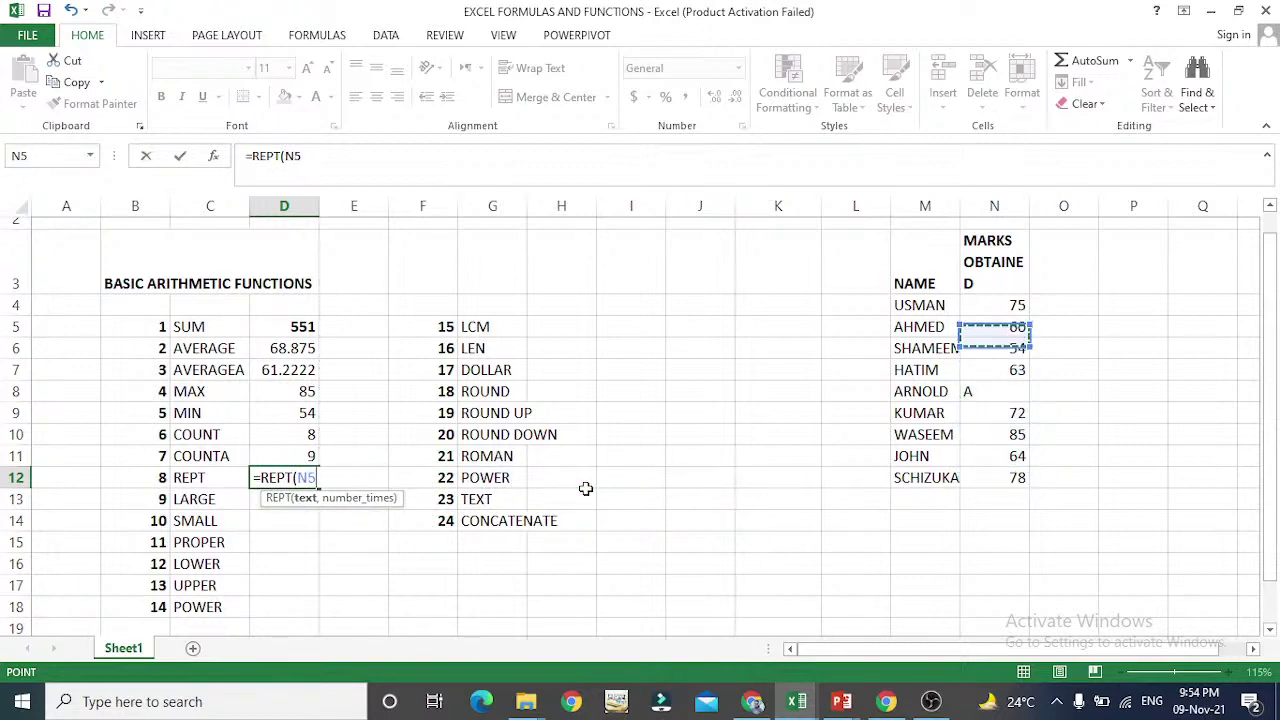
pyautogui.hotkey('shift', 'Down')
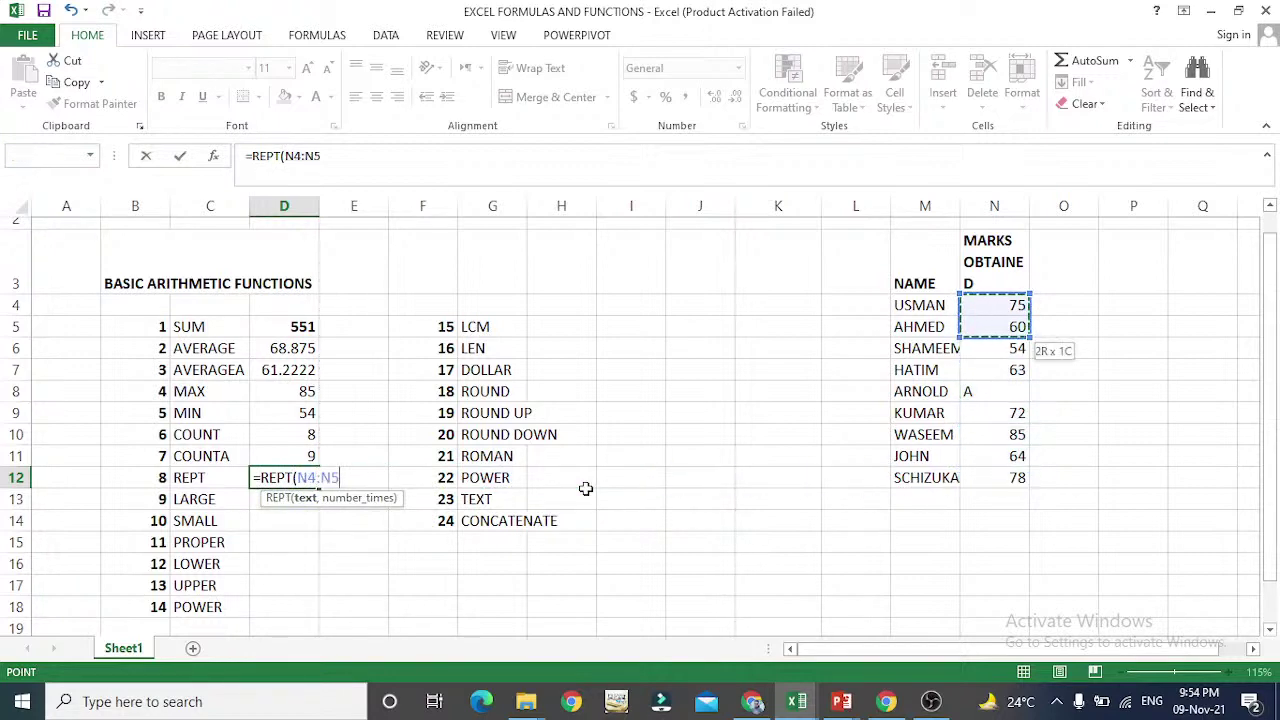
pyautogui.hotkey('shift', 'Up')
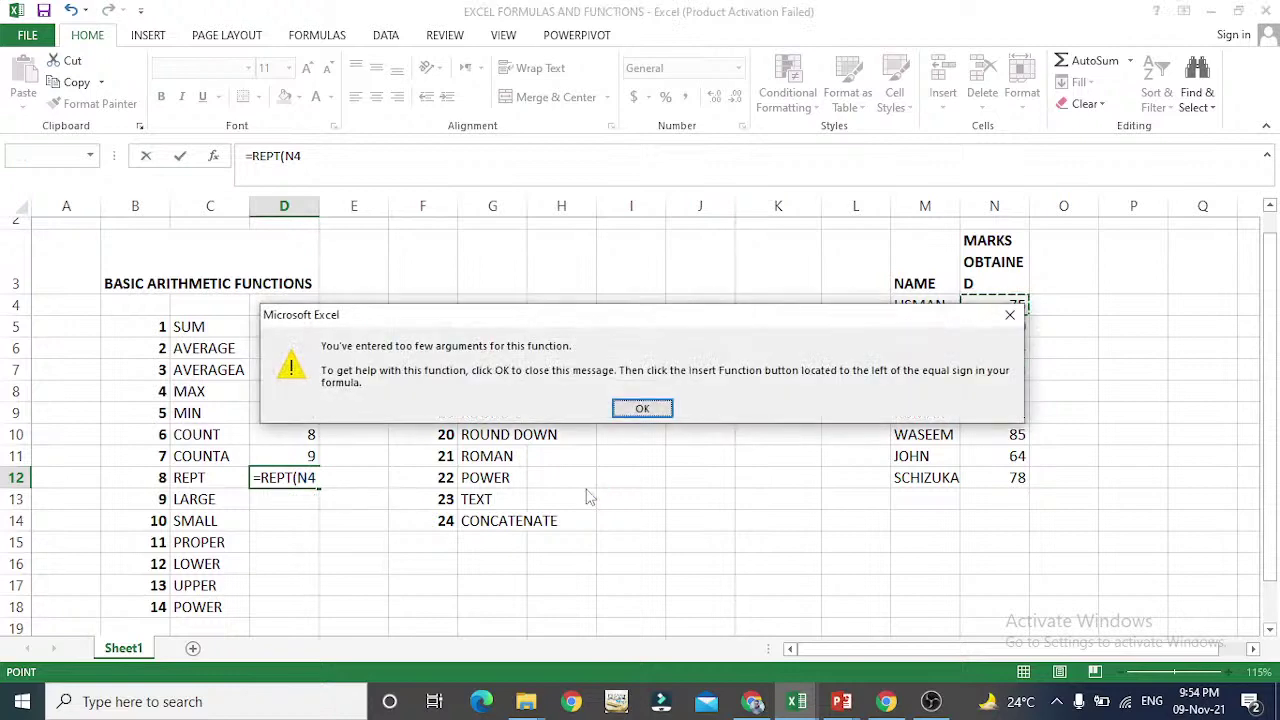
pyautogui.press('Return')
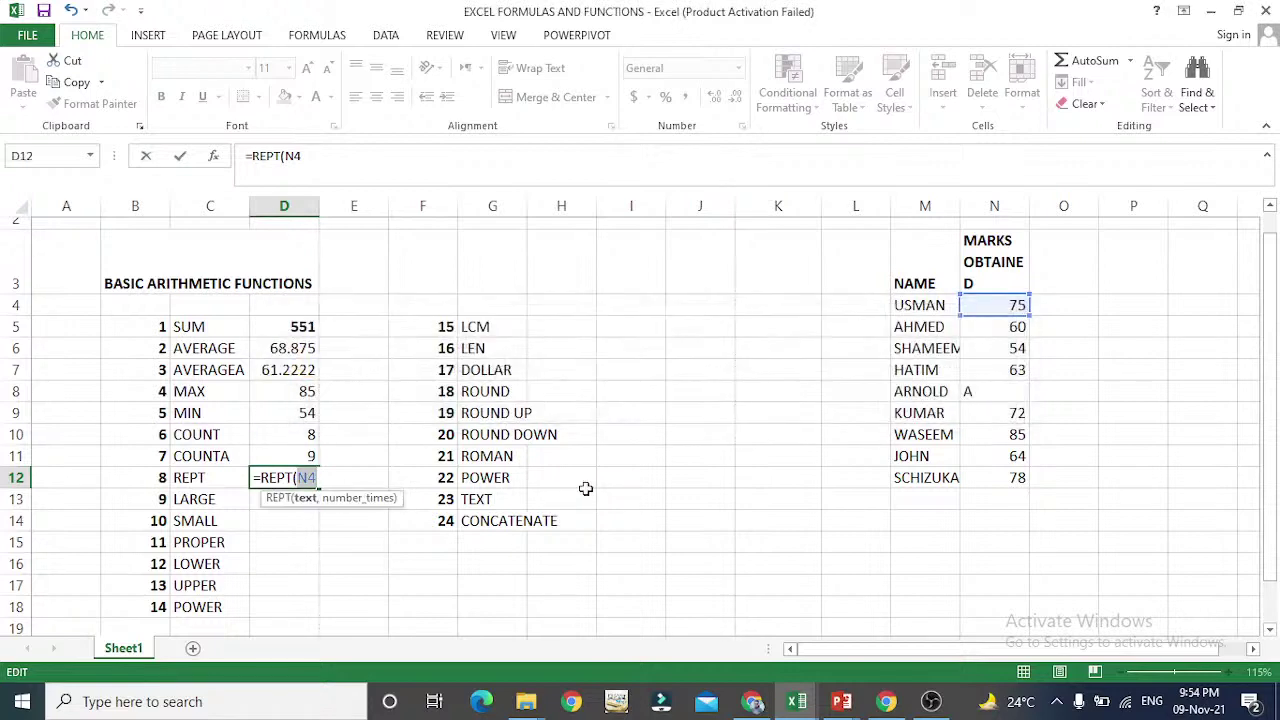
pyautogui.write(',')
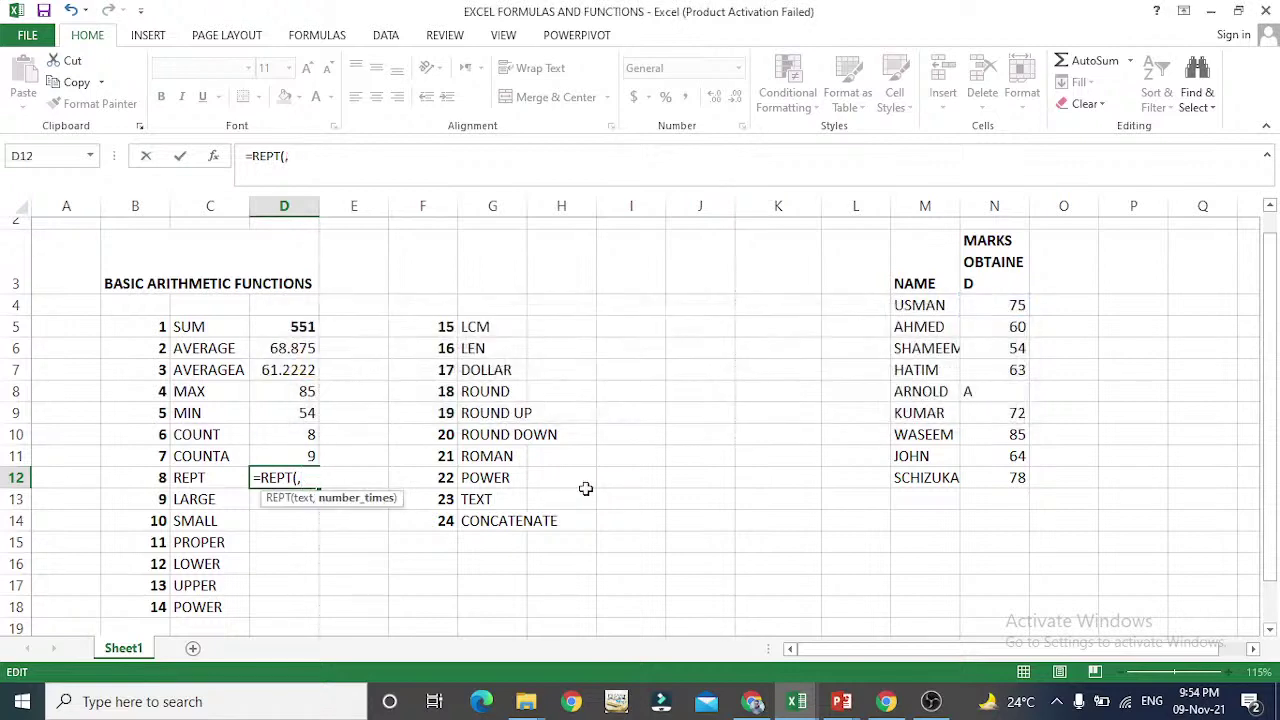
pyautogui.press('BackSpace')
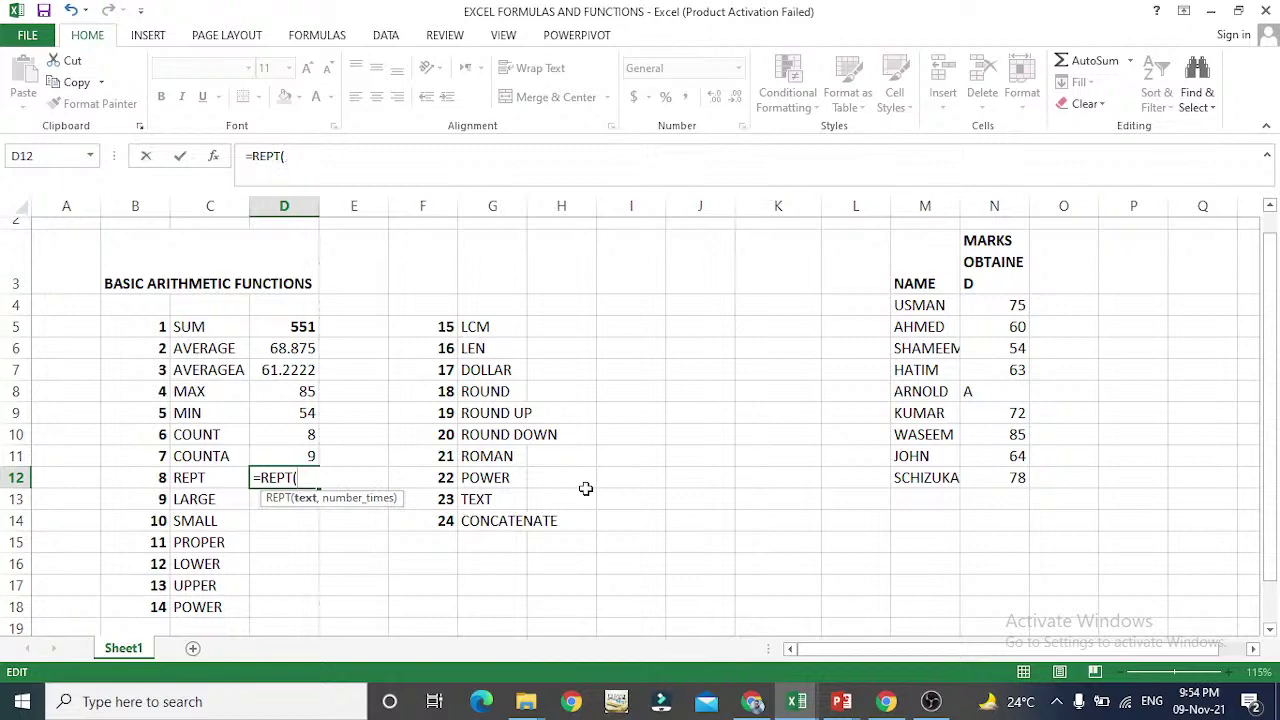
pyautogui.press('BackSpace')
pyautogui.press('Escape')
# - Enter the text Y in cell E12 as sample text for the REPT function
pyautogui.press('Right')
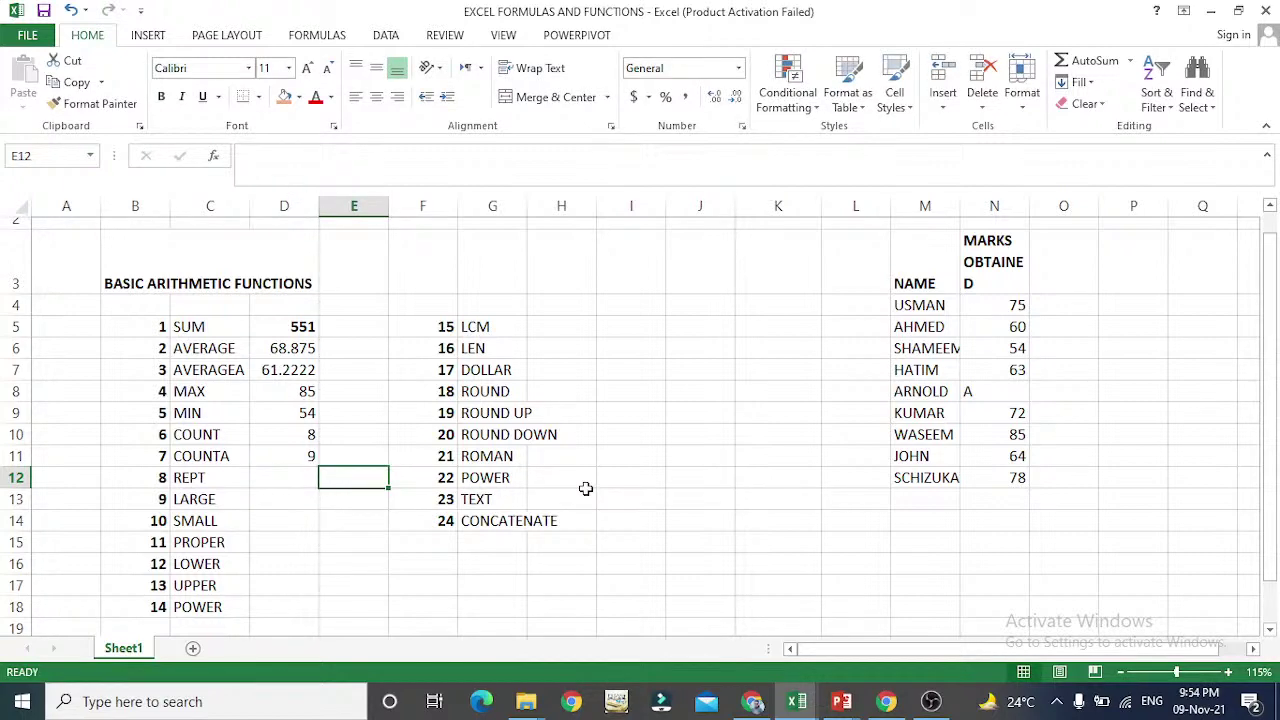
pyautogui.write('Y')
pyautogui.press('Left')
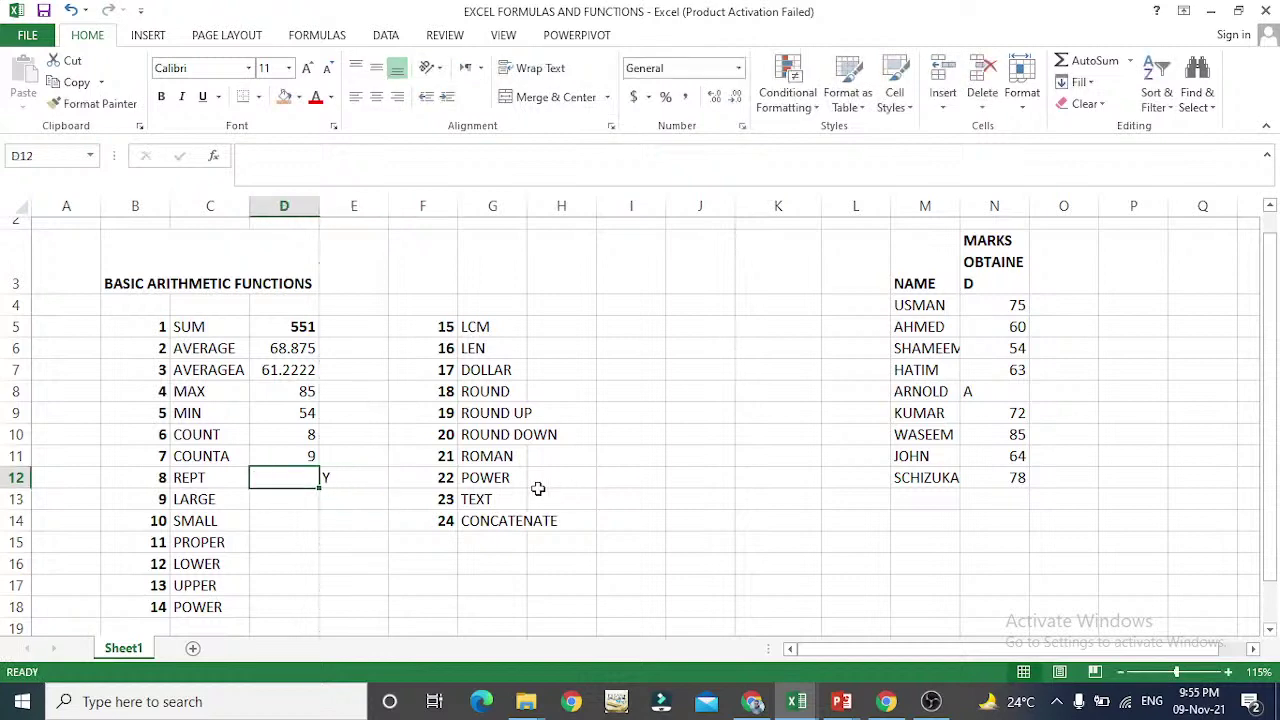
# - Enter the formula =REPT(E12,2) in cell D12 to repeat the sample text twice
pyautogui.write('=REPT(')
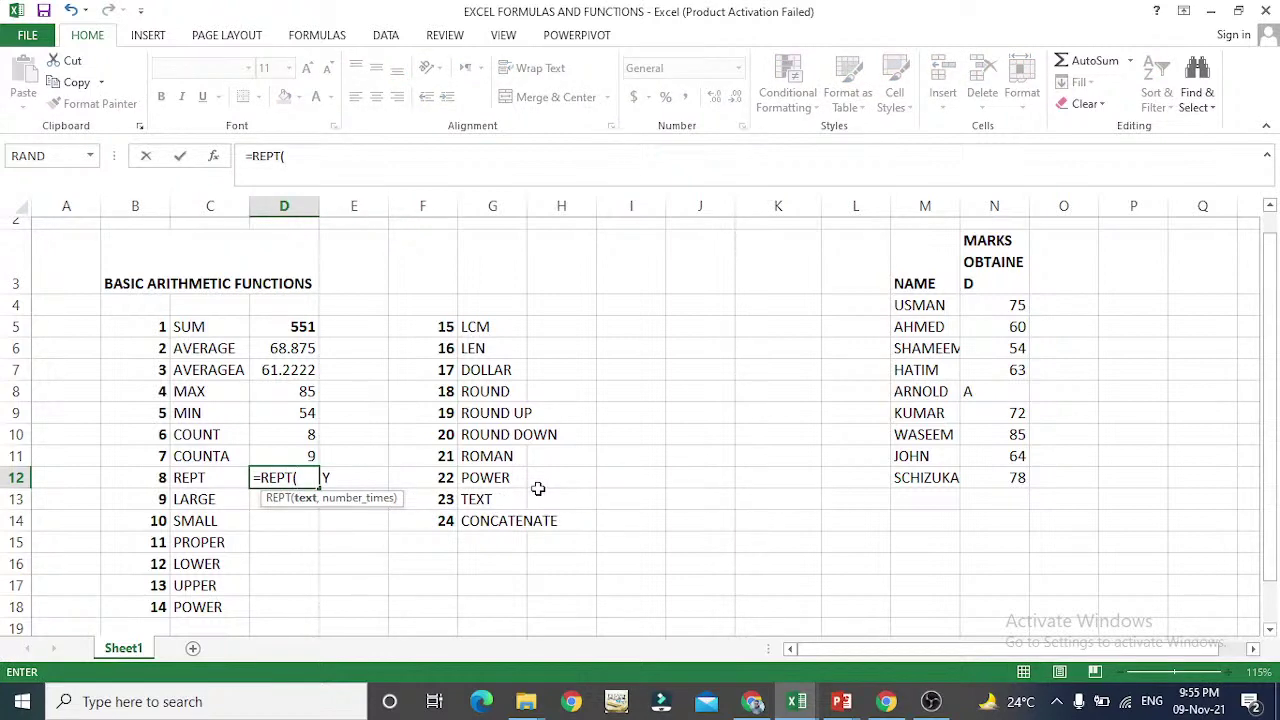
pyautogui.press('Right')
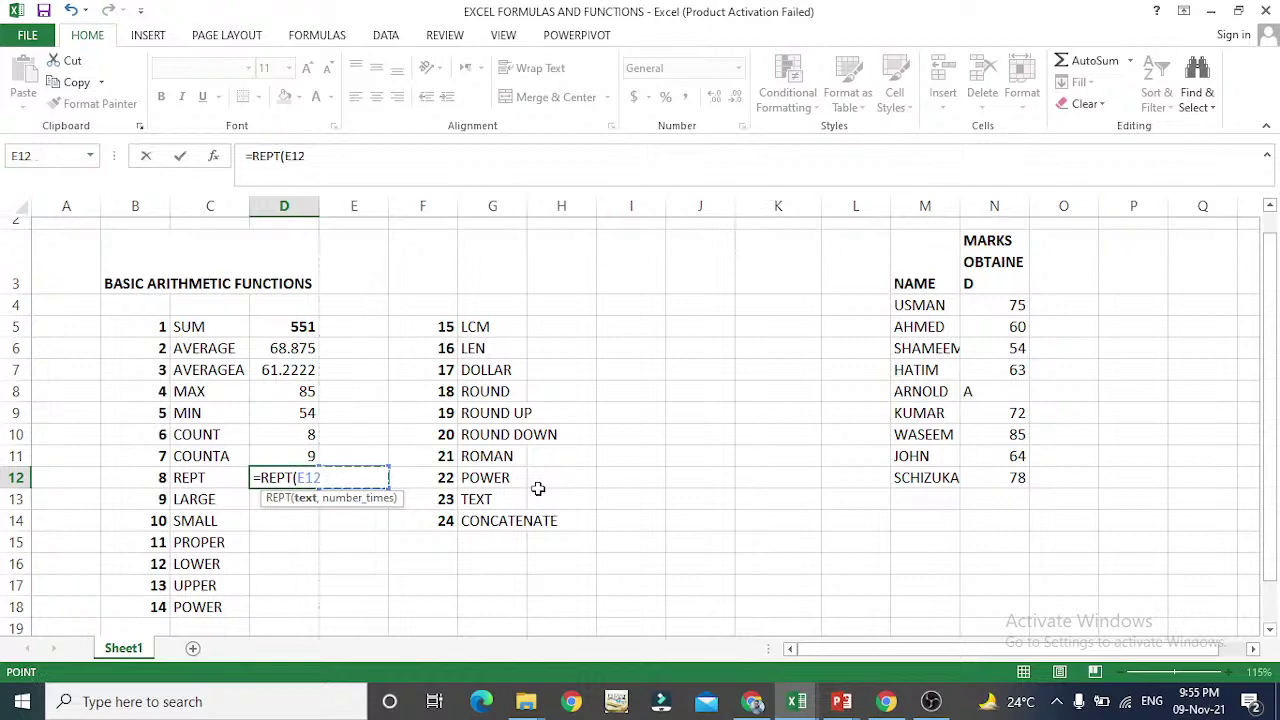
pyautogui.write(',2')
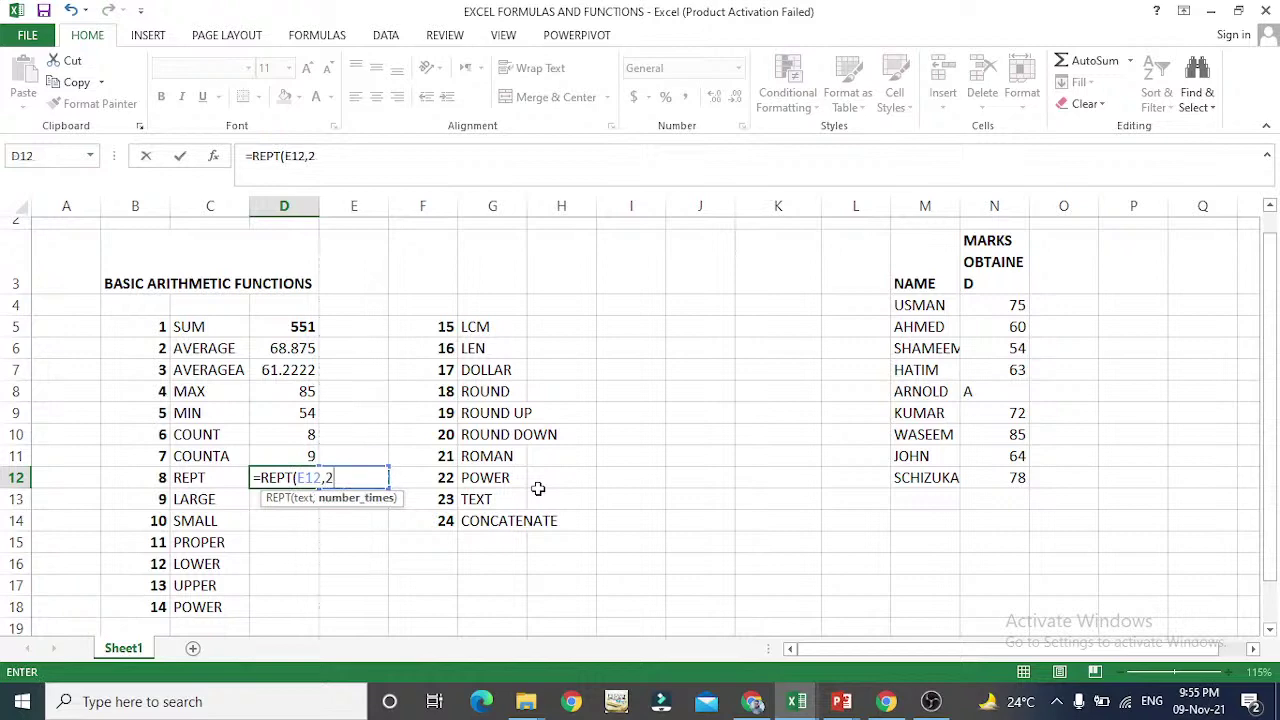
pyautogui.press('Return')
pyautogui.press('Up')
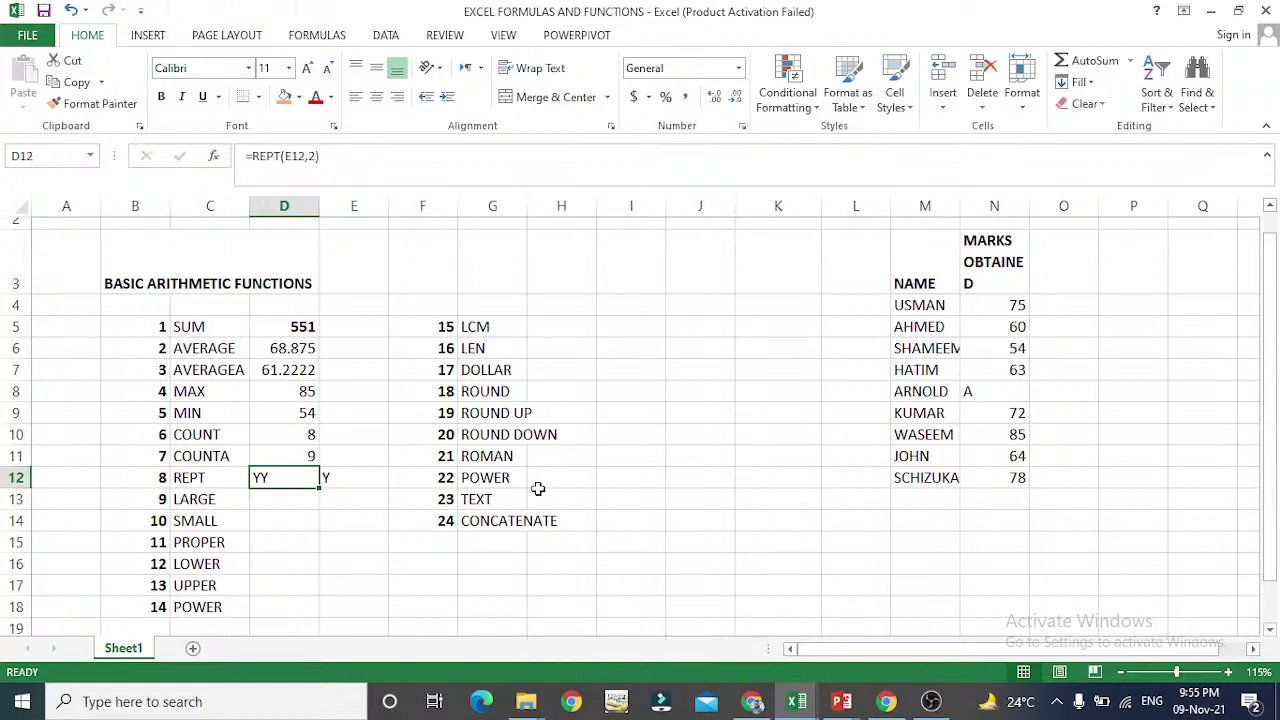
# - Clear the REPT formula and its sample text in D12:E12, and undo the clearing
pyautogui.hotkey('shift', 'Right')
pyautogui.press('Delete')
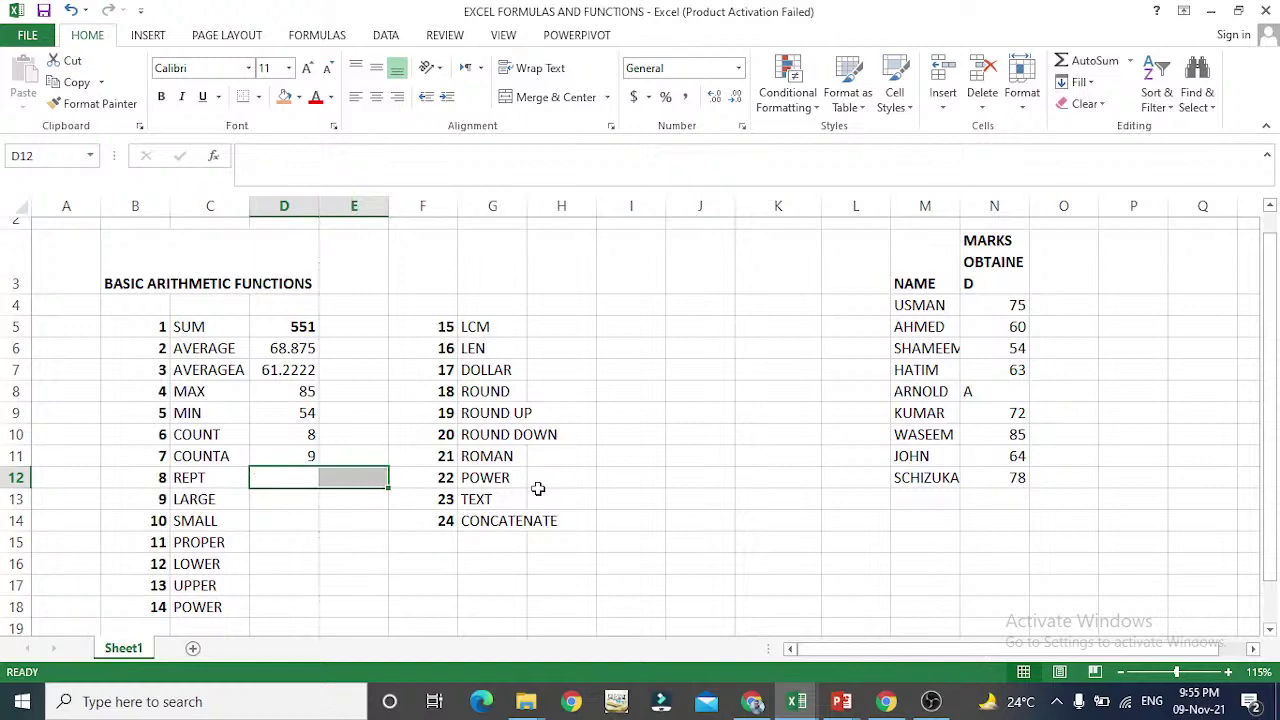
pyautogui.press('Down')
pyautogui.press('Up')
pyautogui.press('Up')
pyautogui.press('Down')
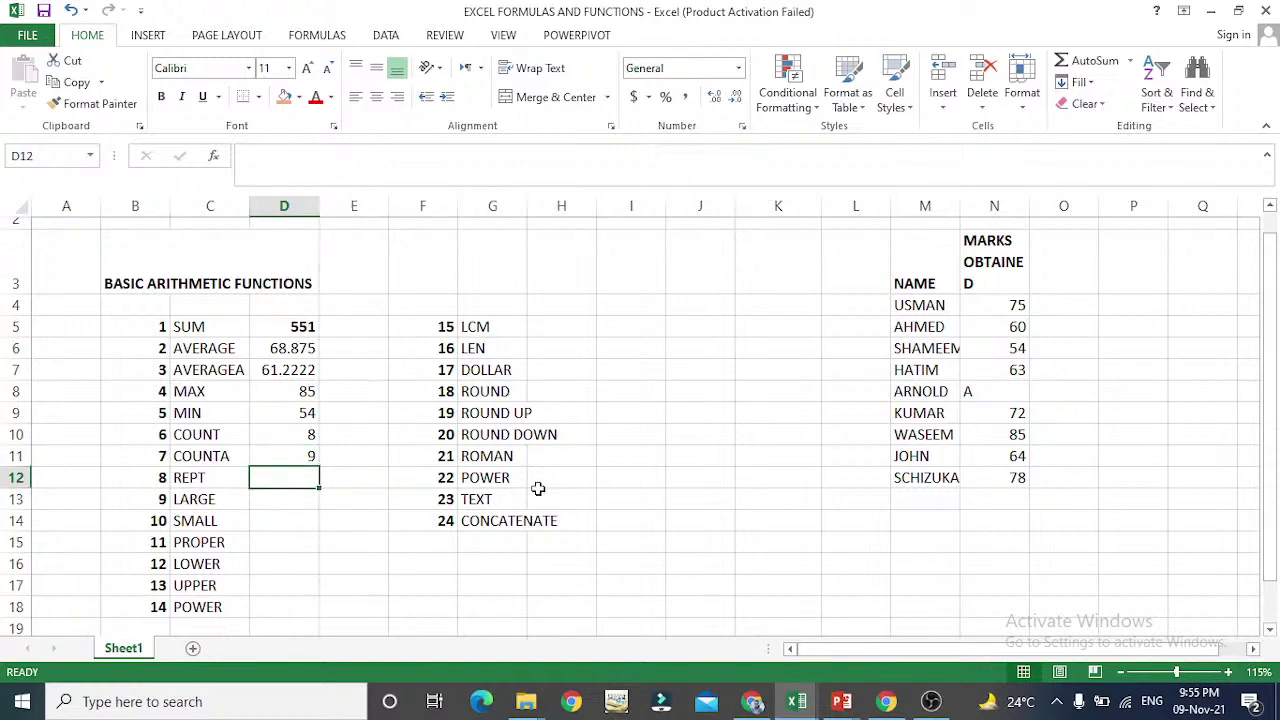
pyautogui.hotkey('ctrl', 'z')
# - Replace the letter mark in cell N8 of the marks column with 74
pyautogui.press('Down')
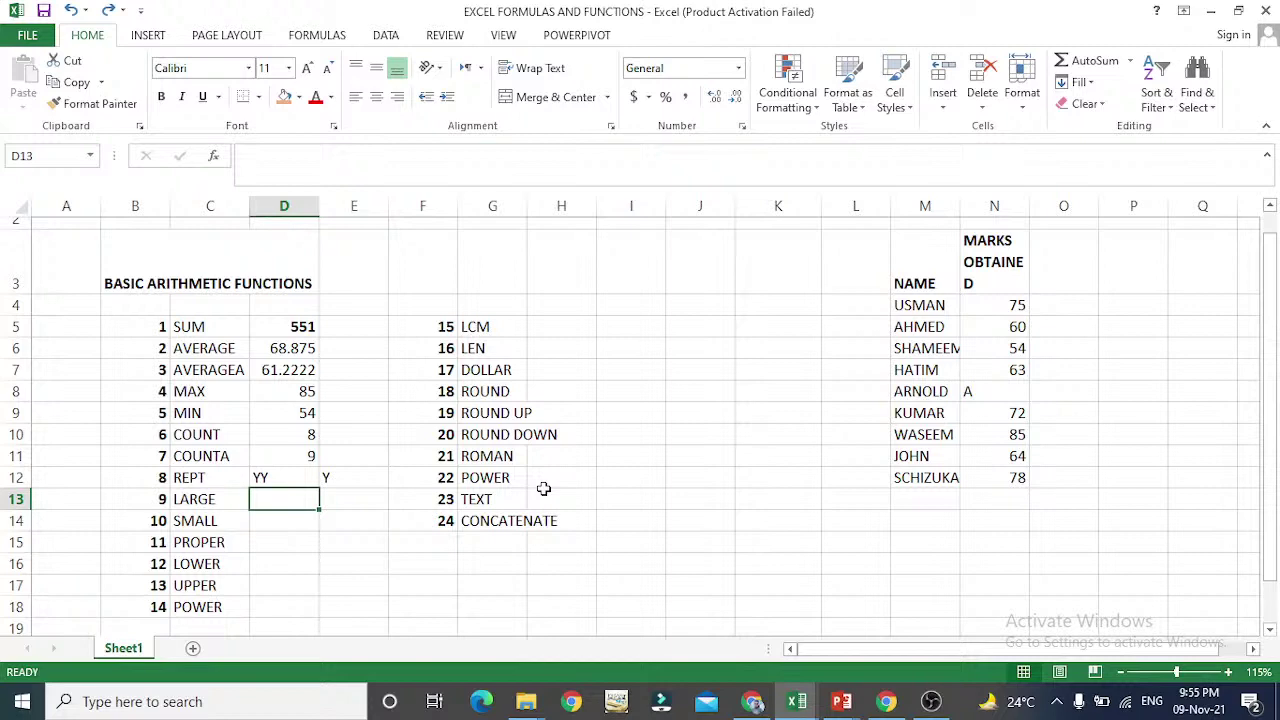
pyautogui.press('Right')
pyautogui.press('Right')
pyautogui.press('Right')
pyautogui.press('Right')
pyautogui.press('Right')
pyautogui.press('Right')
pyautogui.press('Right')
pyautogui.press('Right')
pyautogui.press('Right')
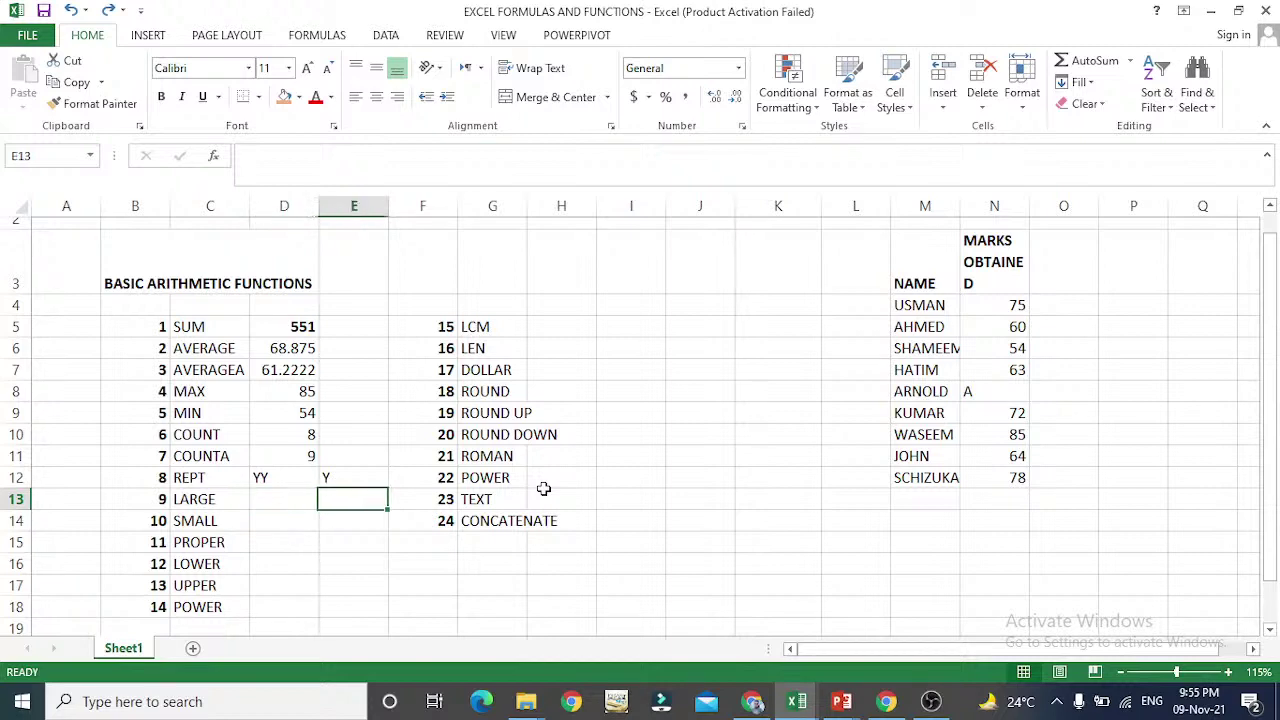
pyautogui.press('Up')
pyautogui.press('Up')
pyautogui.press('Up')
pyautogui.press('Up')
pyautogui.press('Up')
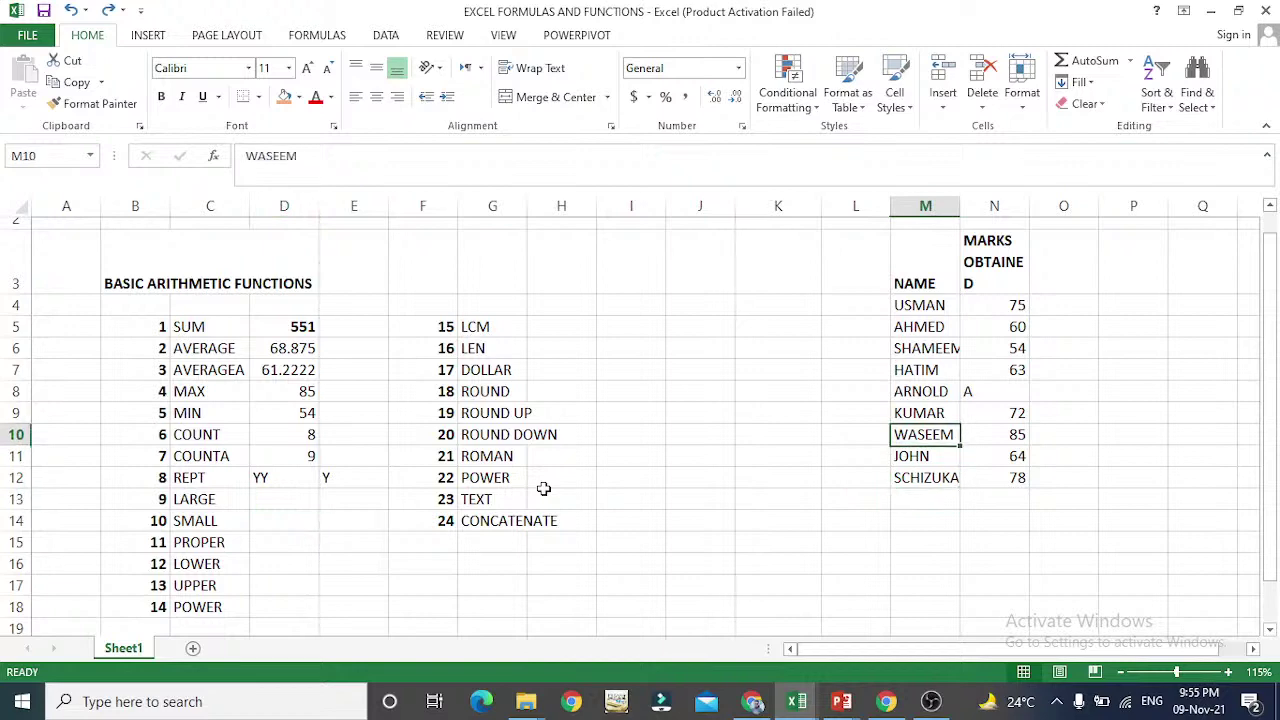
pyautogui.press('Right')
pyautogui.write('74')
pyautogui.press('Down')
pyautogui.press('Down')
pyautogui.press('Down')
pyautogui.press('Down')
pyautogui.press('Down')
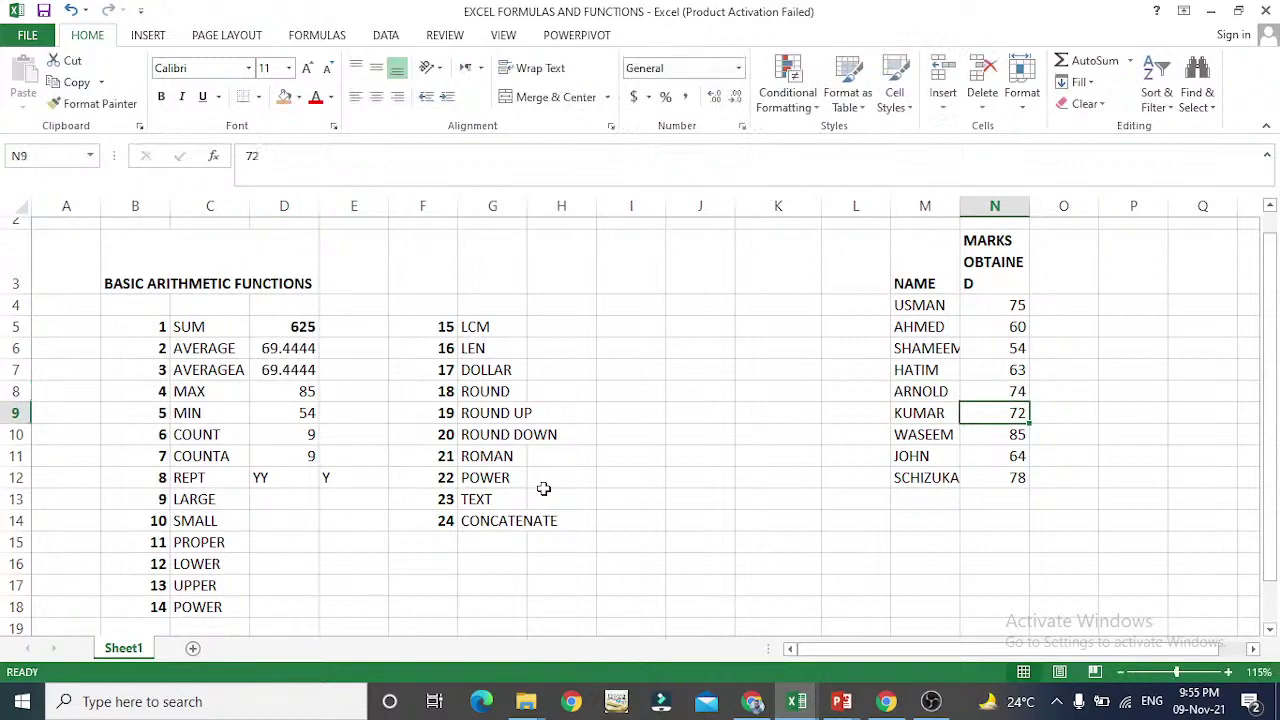
# - Enter the formula =LARGE(N4:N12,0) in cell D13 for the marks range
pyautogui.press('Left')
pyautogui.press('Left')
pyautogui.press('Left')
pyautogui.press('Left')
pyautogui.press('Left')
pyautogui.press('Left')
pyautogui.press('Left')
pyautogui.press('Left')
pyautogui.press('Left')
pyautogui.press('Left')
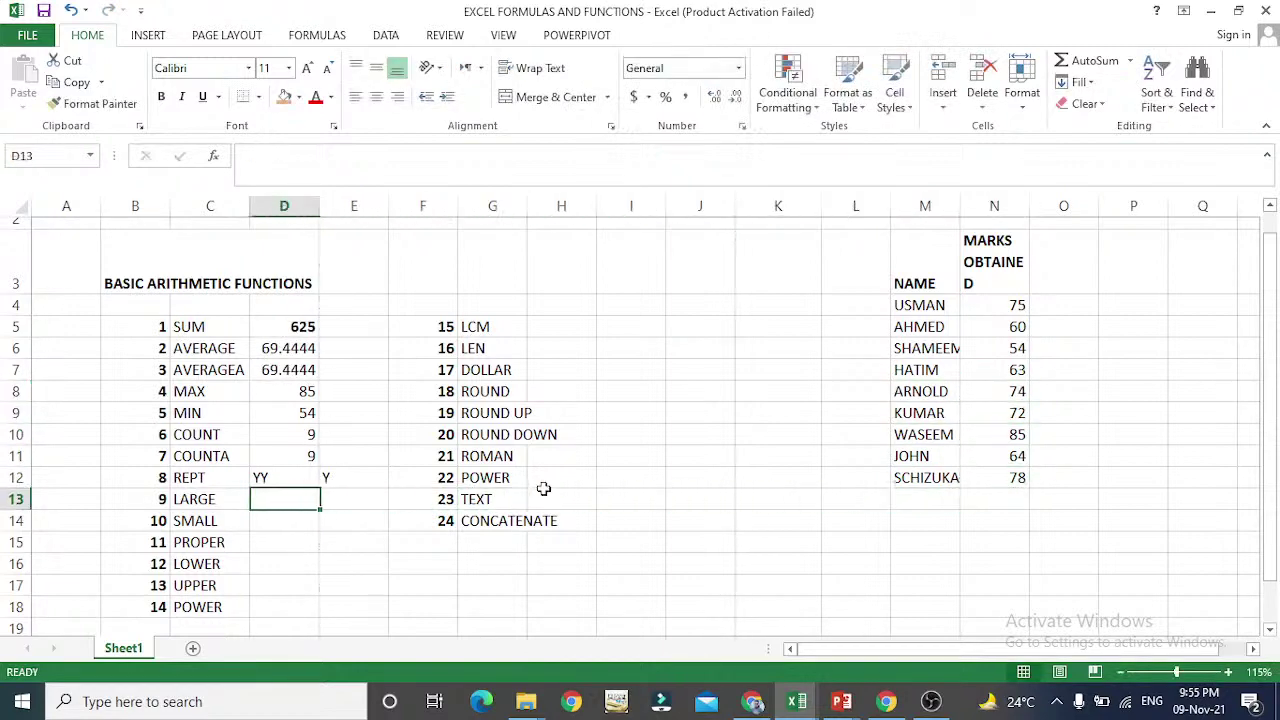
pyautogui.press('Up')
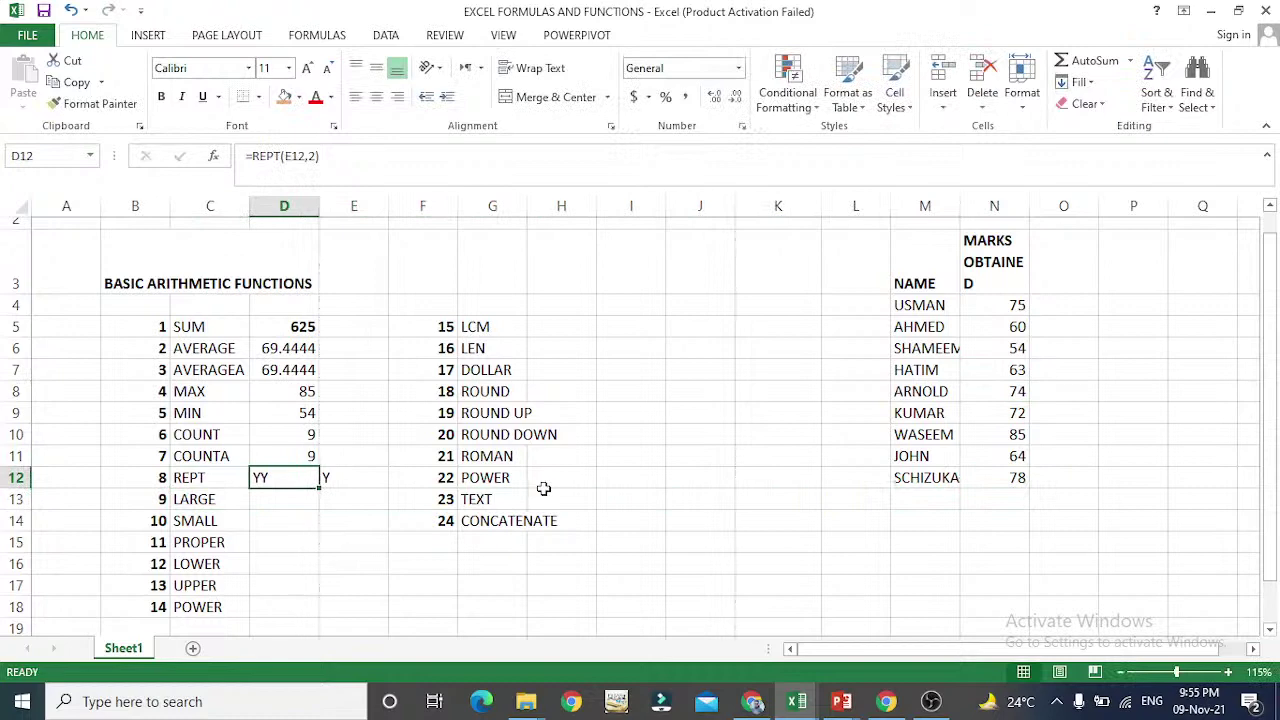
pyautogui.press('Down')
pyautogui.write('=LARGE')
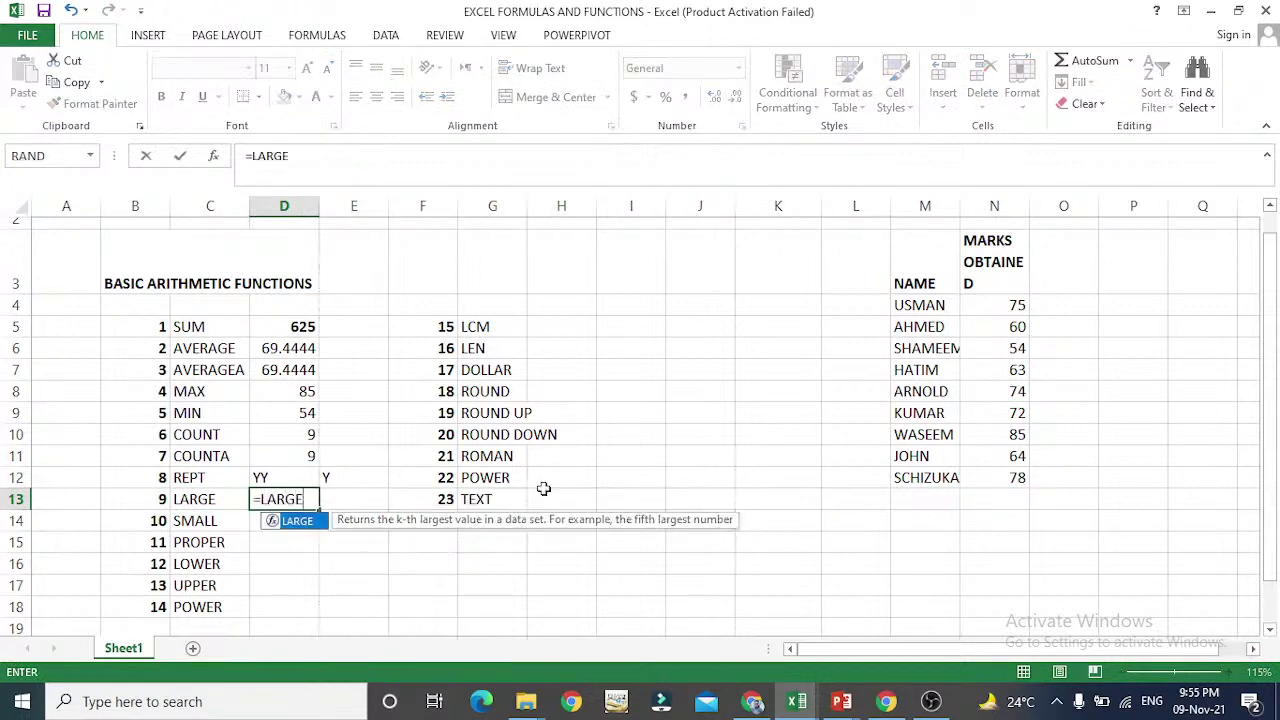
pyautogui.write('(')
pyautogui.press('Right')
pyautogui.press('Right')
pyautogui.press('Right')
pyautogui.press('Right')
pyautogui.press('Right')
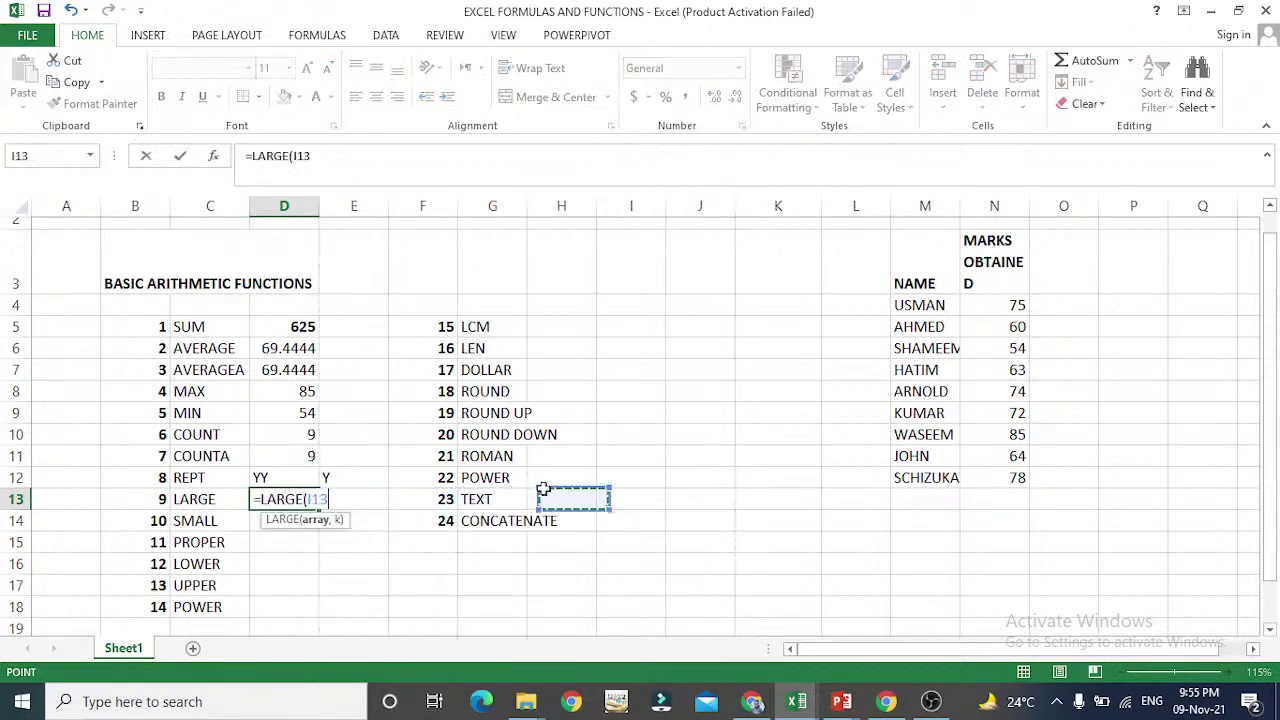
pyautogui.press('Right')
pyautogui.press('Right')
pyautogui.press('Right')
pyautogui.press('Right')
pyautogui.press('Right')
pyautogui.press('Up')
pyautogui.press('Up')
pyautogui.press('Up')
pyautogui.press('Up')
pyautogui.press('Up')
pyautogui.press('Up')
pyautogui.press('Up')
pyautogui.press('Up')
pyautogui.press('Up')
pyautogui.press('Up')
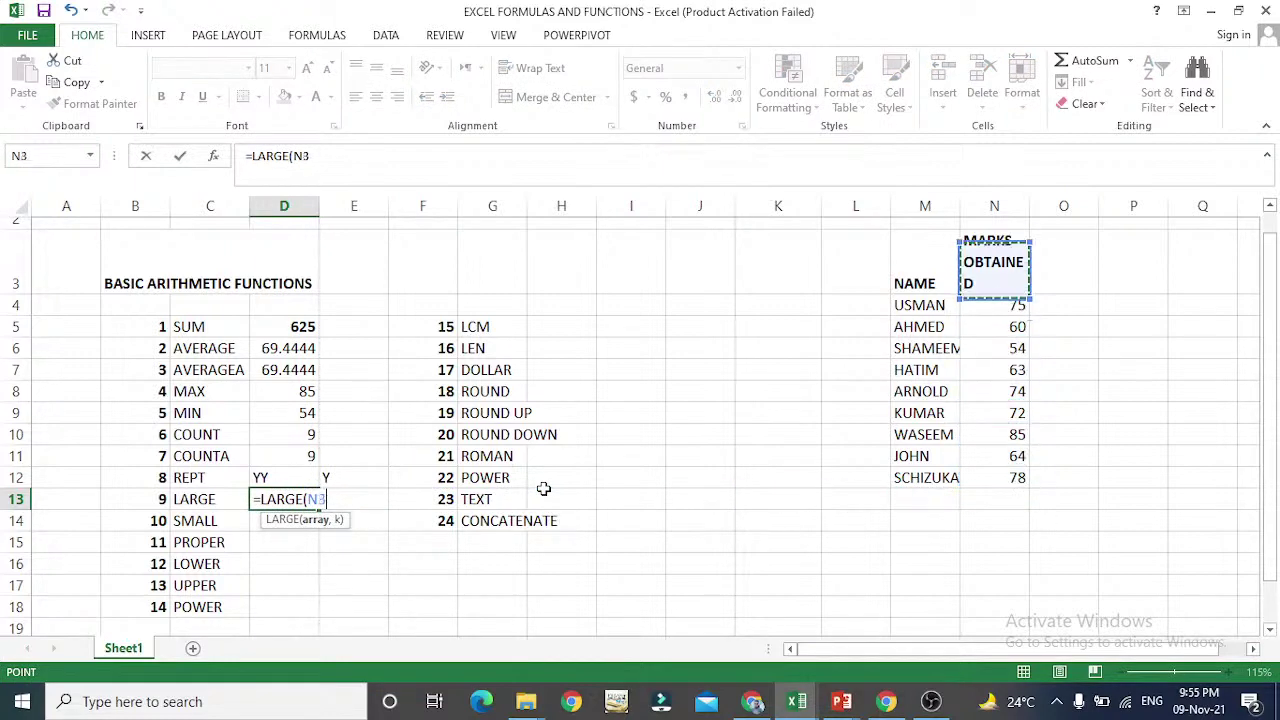
pyautogui.press('Down')
pyautogui.hotkey('shift', 'Down')
pyautogui.hotkey('shift', 'Down')
pyautogui.hotkey('shift', 'Down')
pyautogui.hotkey('shift', 'Down')
pyautogui.hotkey('shift', 'Down')
pyautogui.hotkey('shift', 'Down')
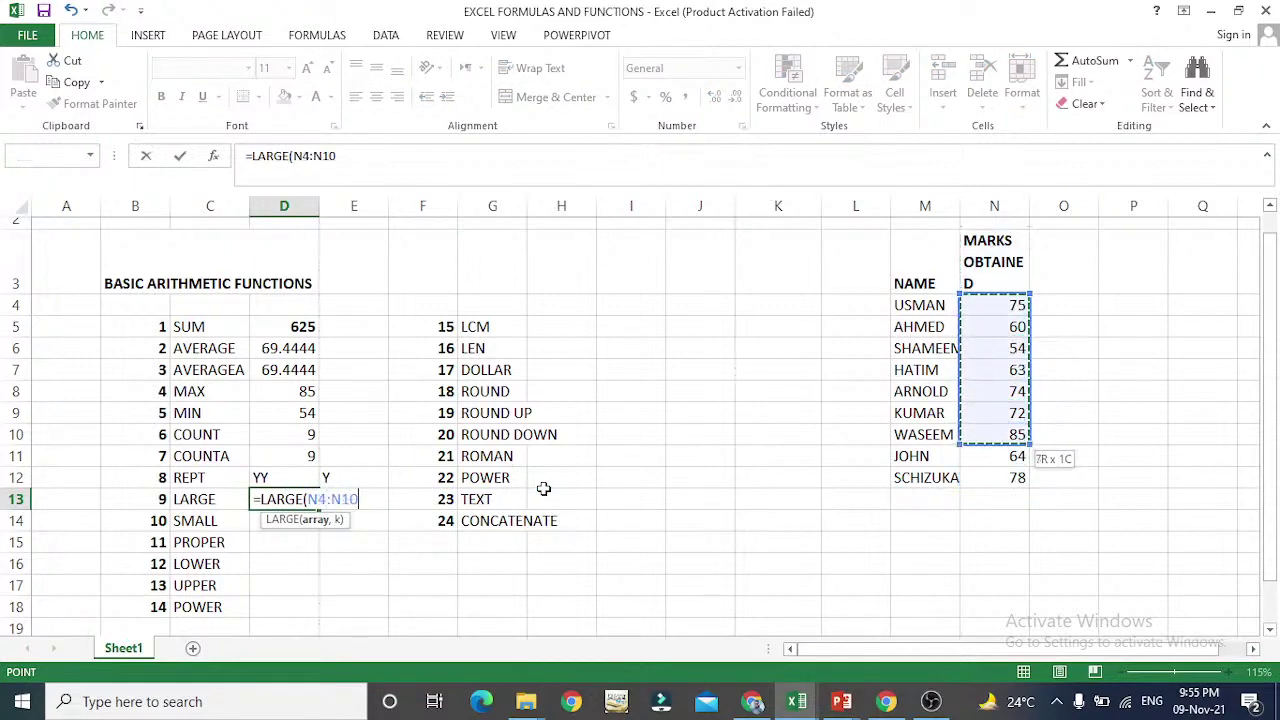
pyautogui.hotkey('shift', 'Down')
pyautogui.hotkey('shift', 'Down')
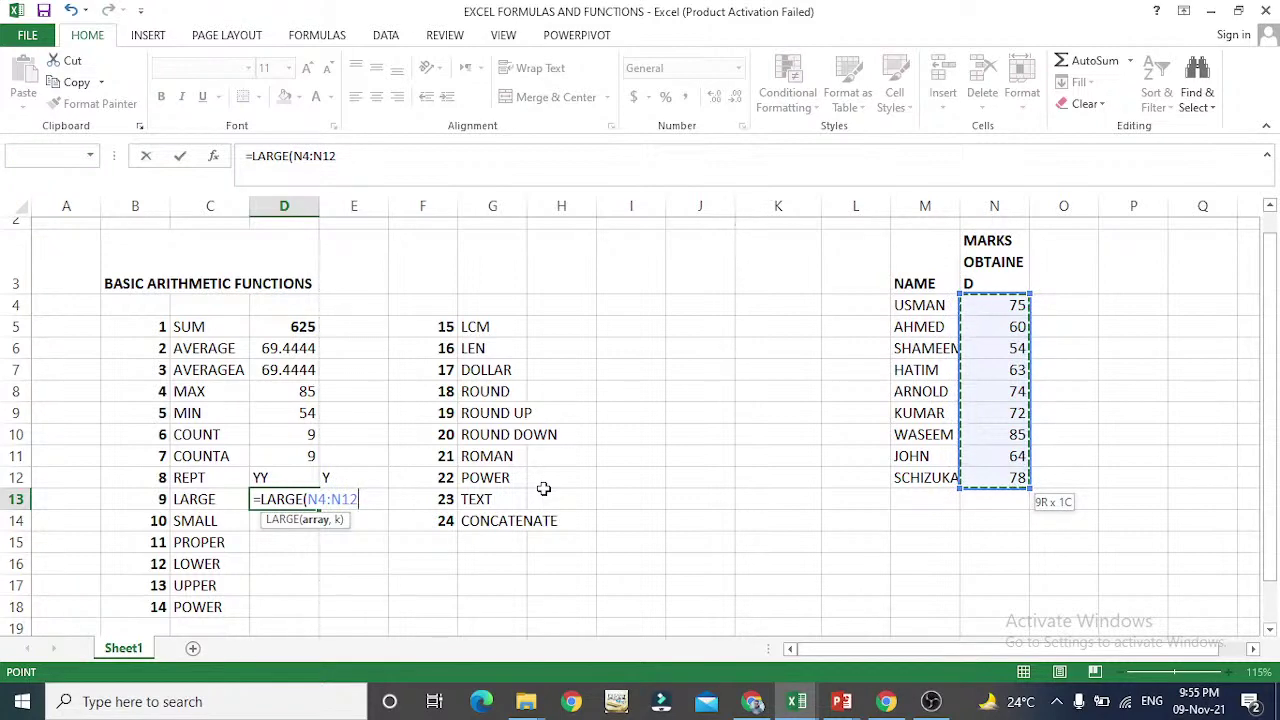
pyautogui.press('Return')
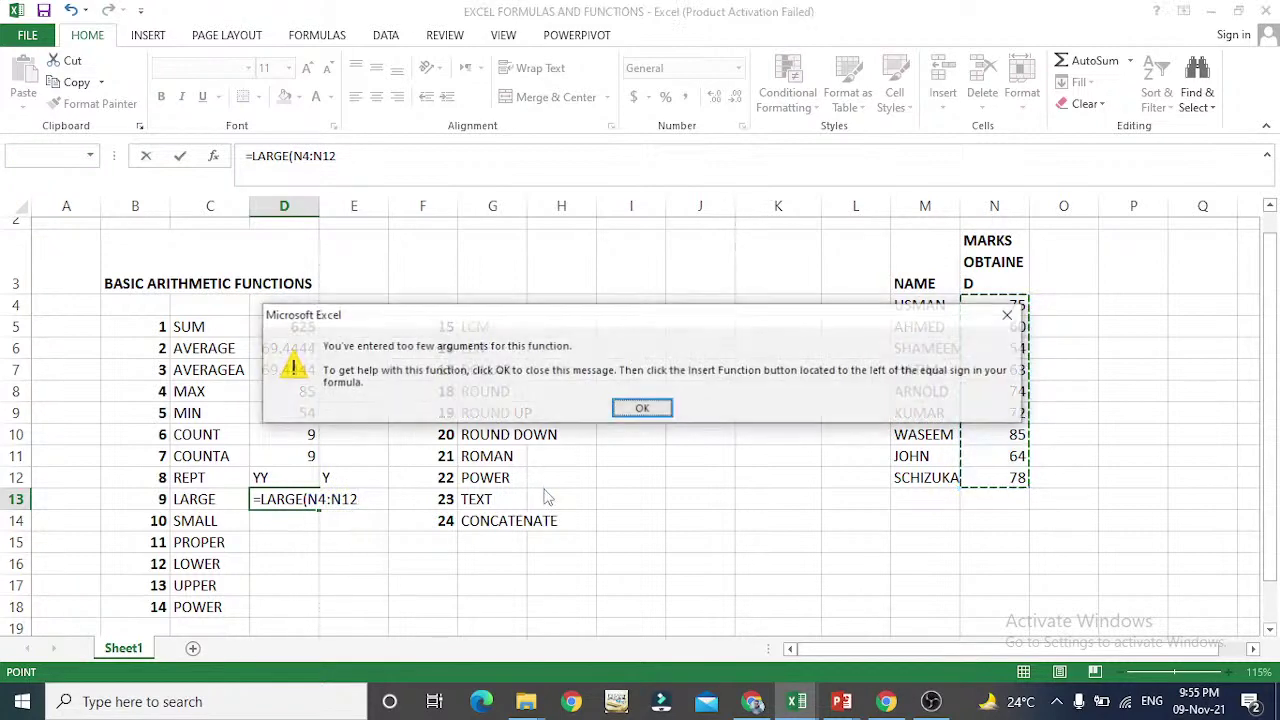
pyautogui.press('Return')
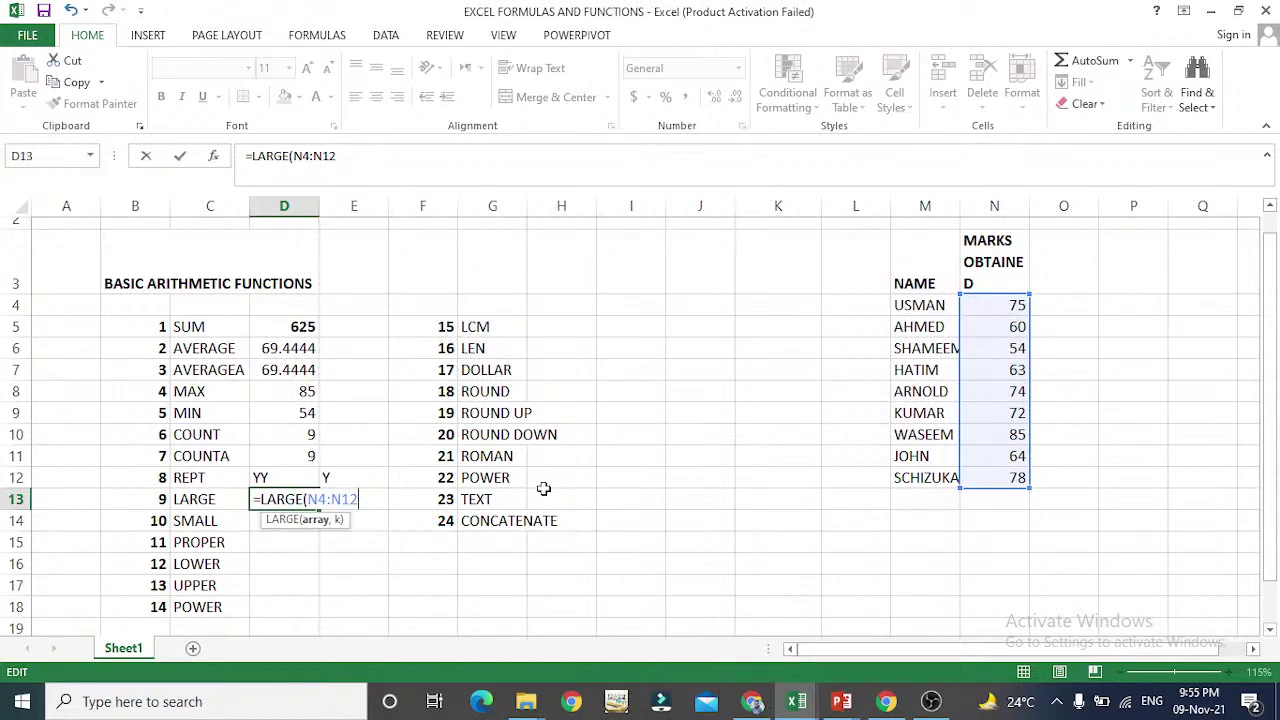
pyautogui.write(',')
pyautogui.press('Return')
pyautogui.press('Up')
# - Set the k argument of the LARGE formula in D13 to 1 and review the formula
pyautogui.press('F2')
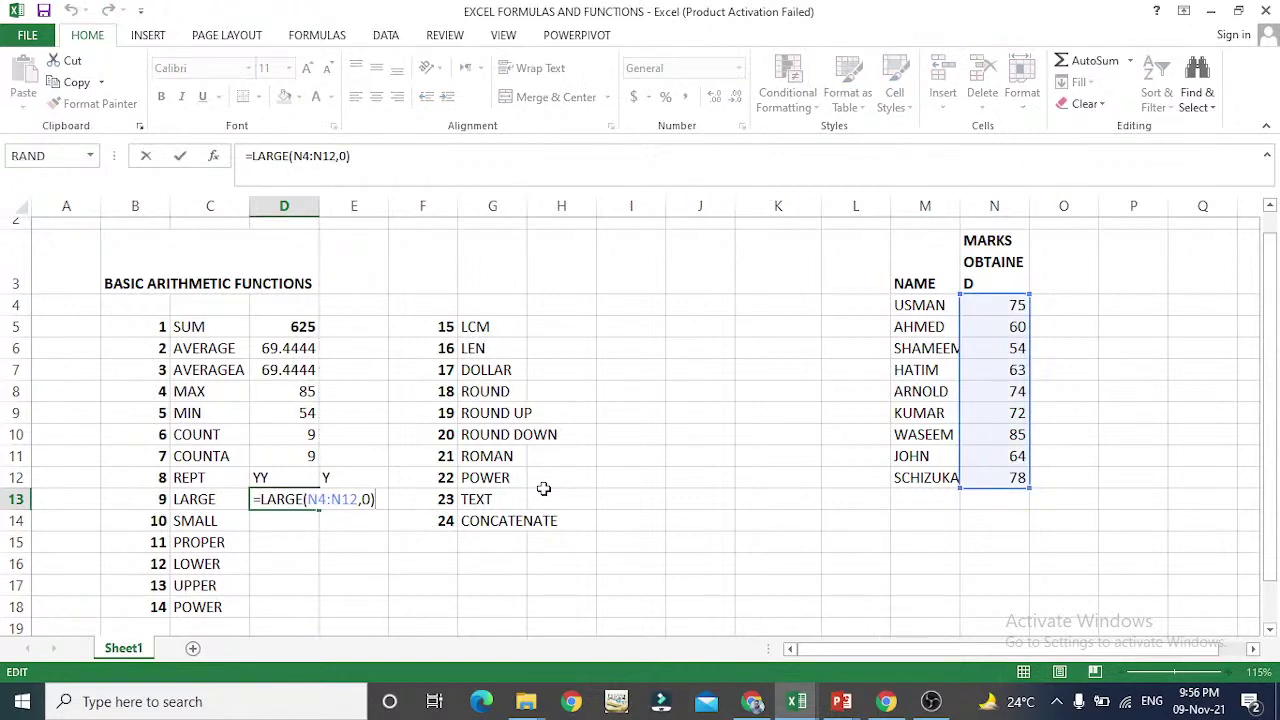
pyautogui.press('Left')
pyautogui.press('BackSpace')
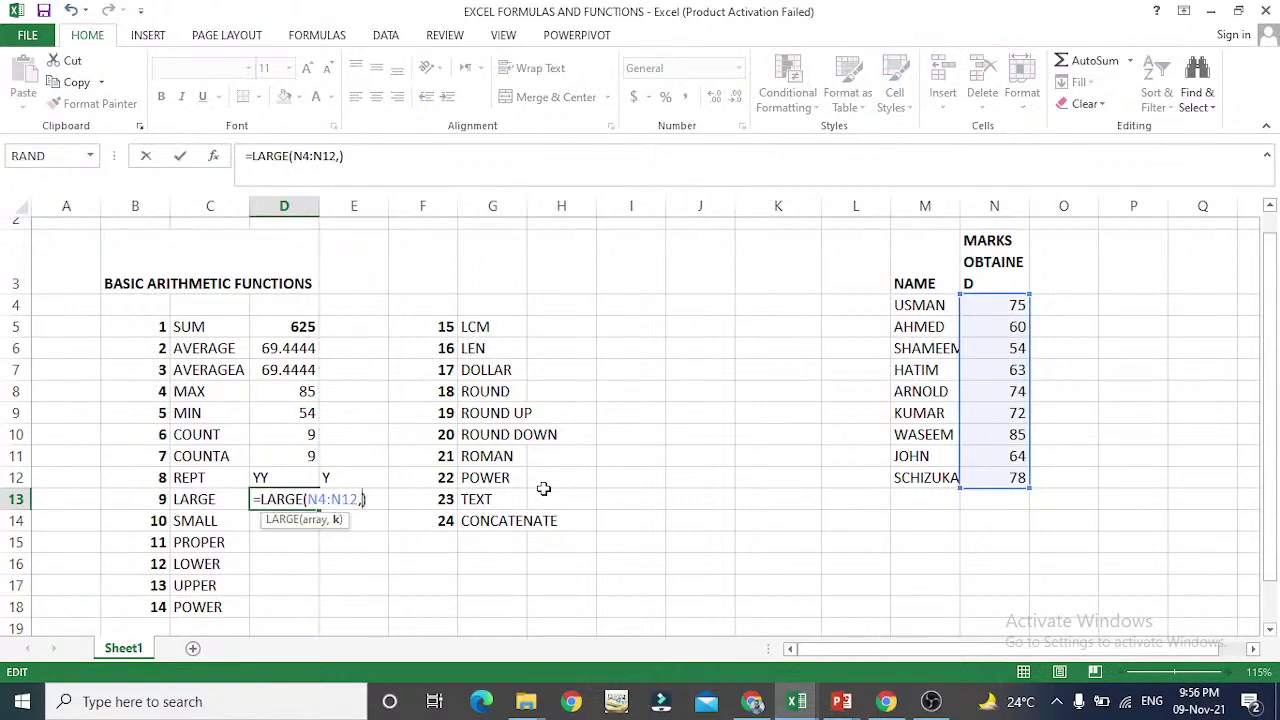
pyautogui.write('K')
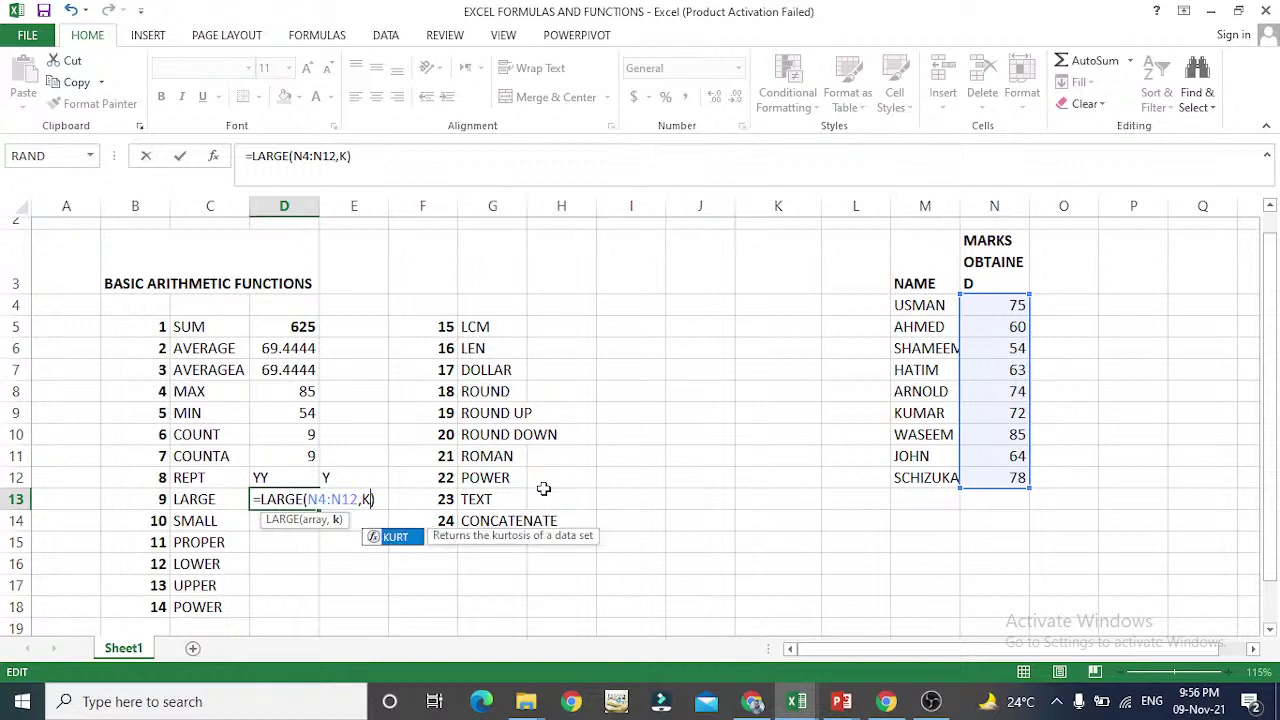
pyautogui.press('BackSpace')
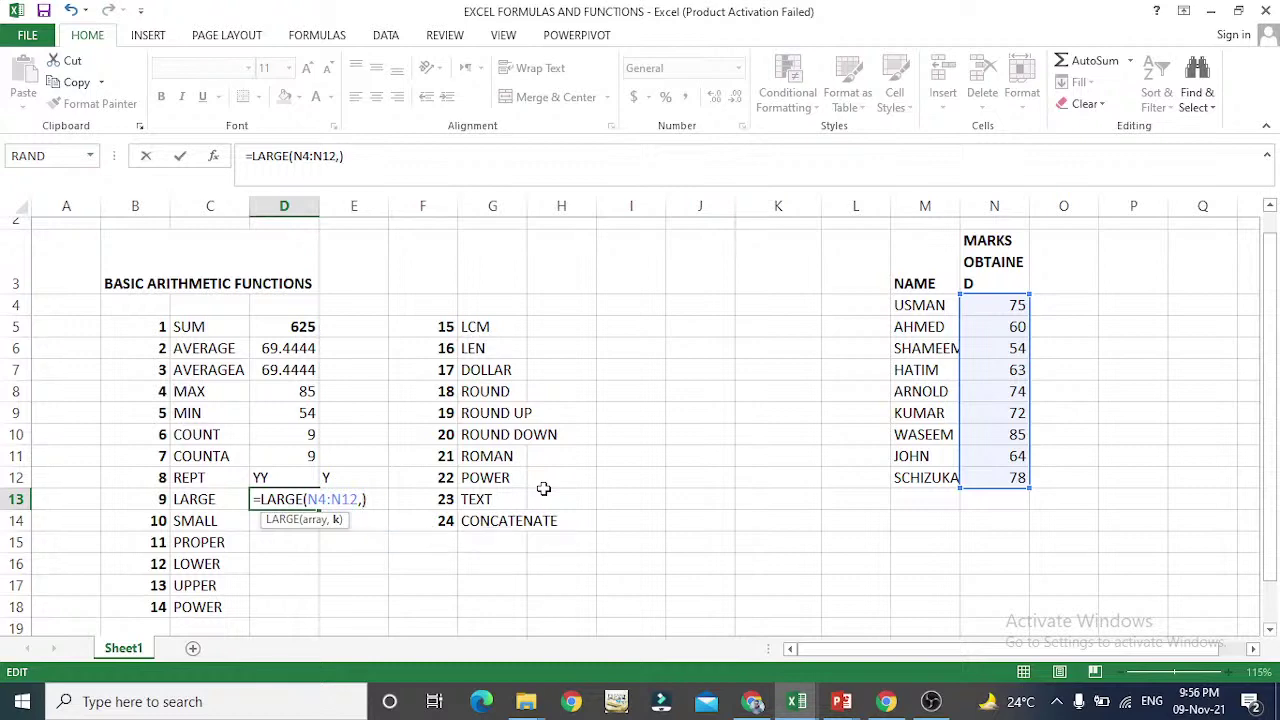
pyautogui.write('1')
pyautogui.press('Return')
pyautogui.press('Up')
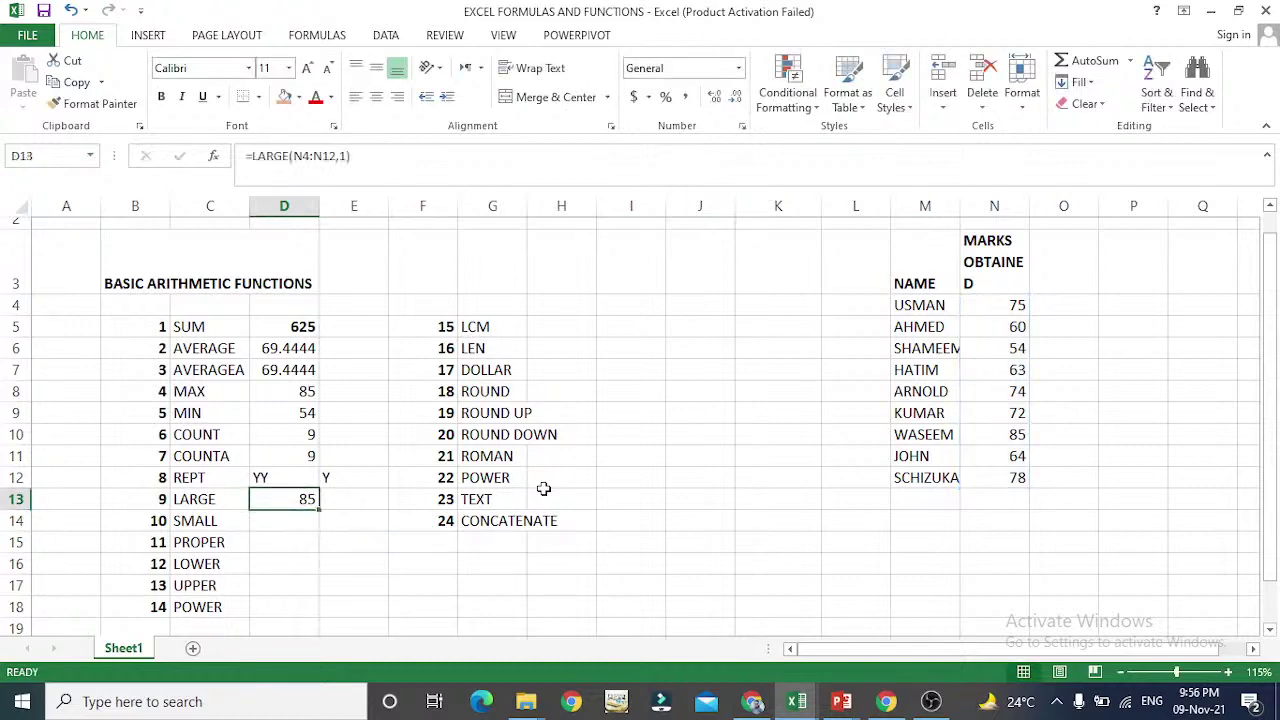
pyautogui.press('F2')
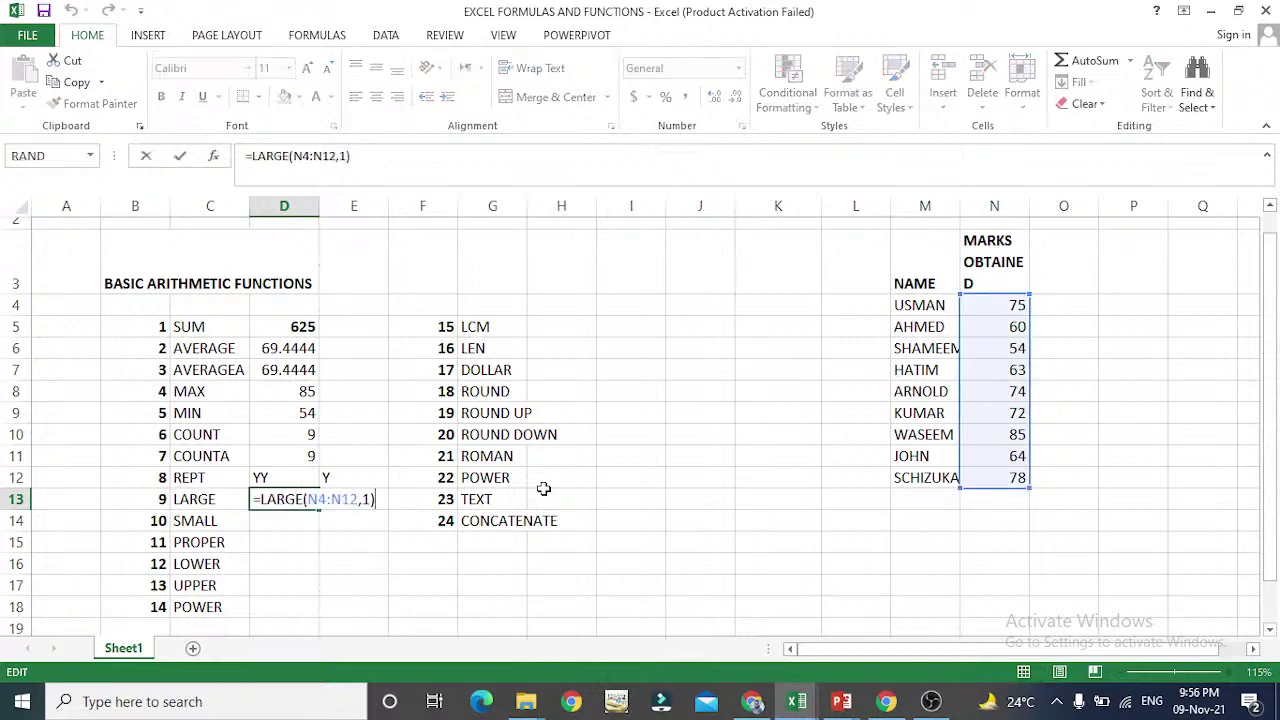
pyautogui.press('Escape')
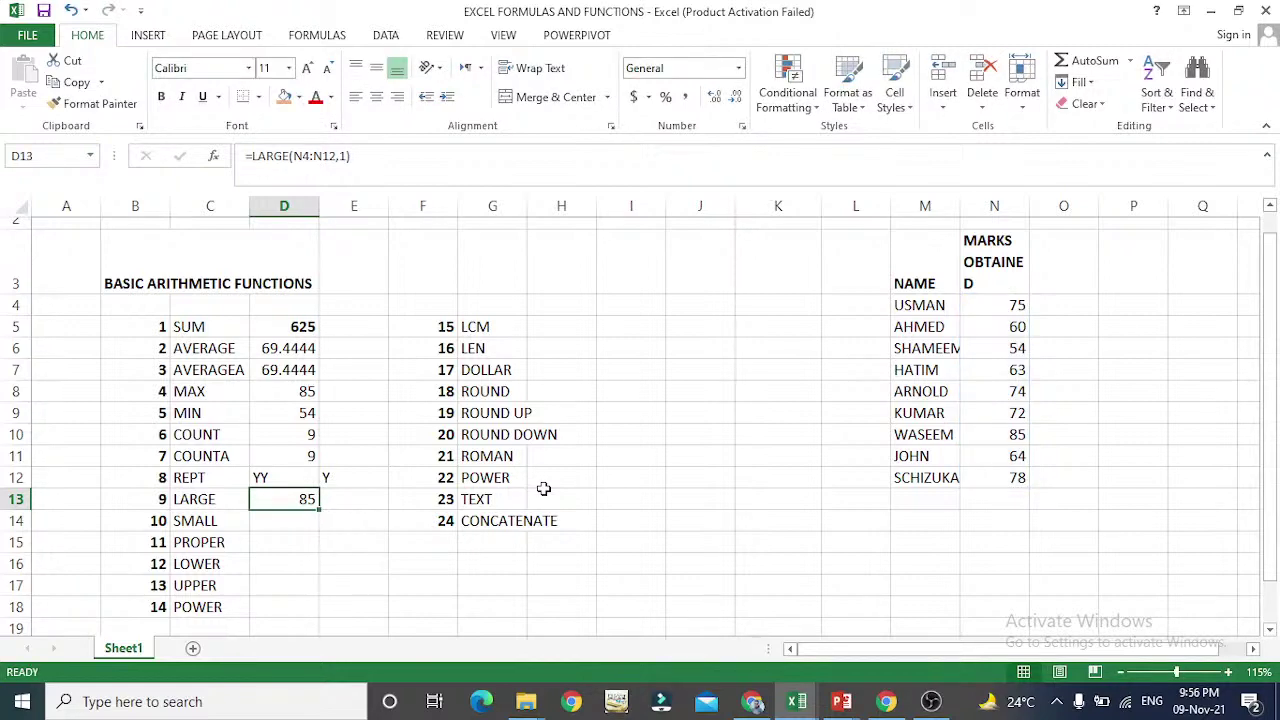
# - Enter the formula =SMALL(N4:N12,1) in cell D14 to return the smallest mark, and open it for review
pyautogui.press('Down')
pyautogui.write('=')
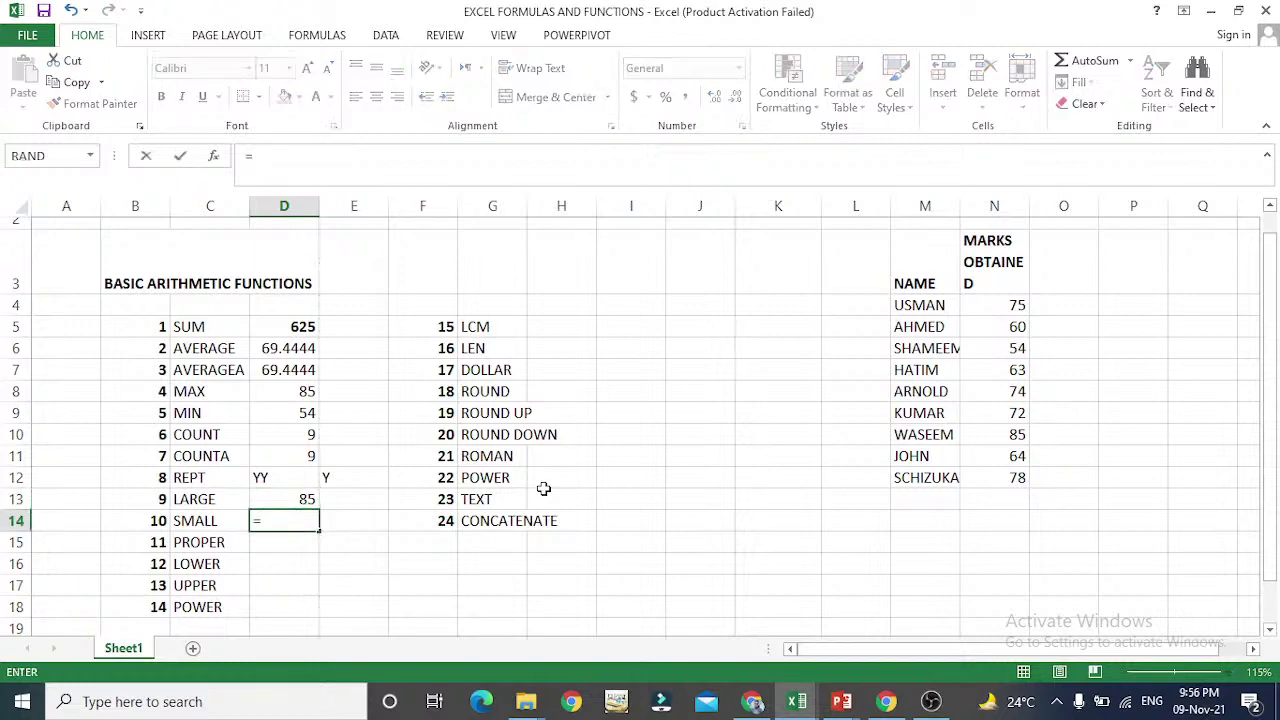
pyautogui.write('SMA')
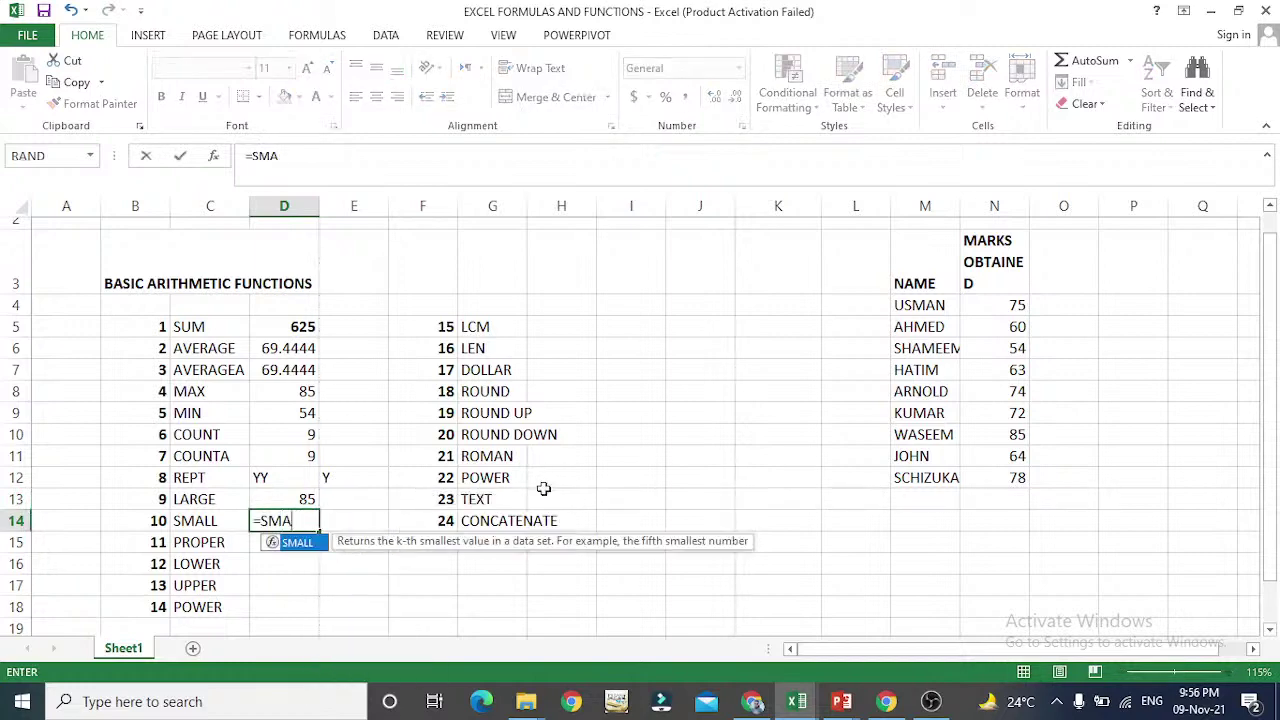
pyautogui.write('LL(')
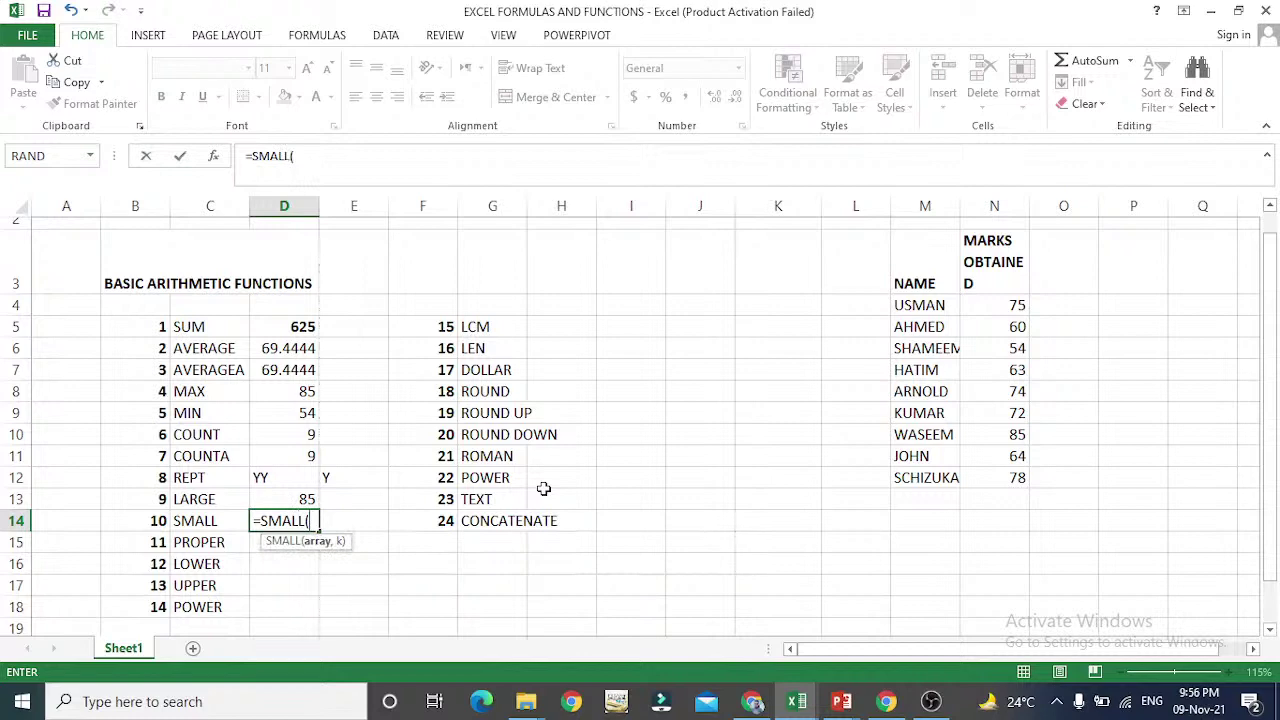
pyautogui.press('Right')
pyautogui.press('Right')
pyautogui.press('Right')
pyautogui.press('Right')
pyautogui.press('Right')
pyautogui.press('Right')
pyautogui.press('Right')
pyautogui.press('Right')
pyautogui.press('Right')
pyautogui.press('Right')
pyautogui.press('Right')
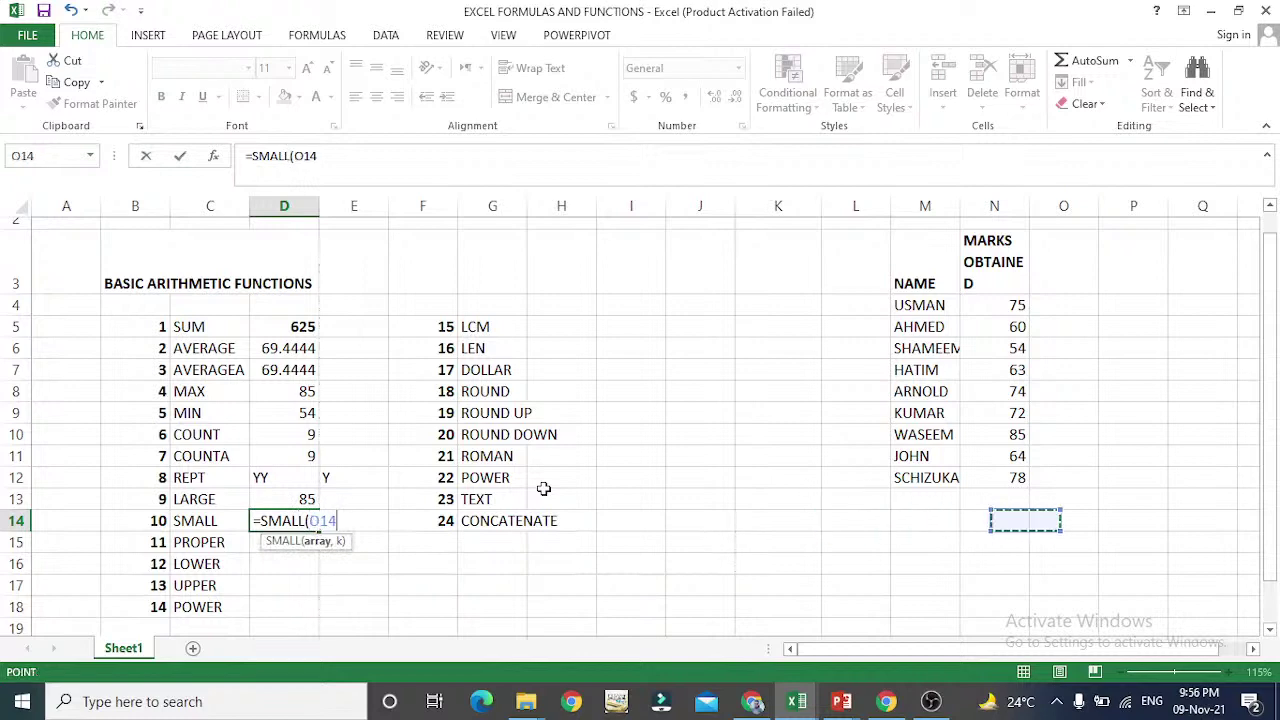
pyautogui.press('Up')
pyautogui.press('Up')
pyautogui.press('Up')
pyautogui.press('Up')
pyautogui.press('Up')
pyautogui.press('Up')
pyautogui.press('Up')
pyautogui.press('Up')
pyautogui.press('Up')
pyautogui.press('Up')
pyautogui.press('Left')
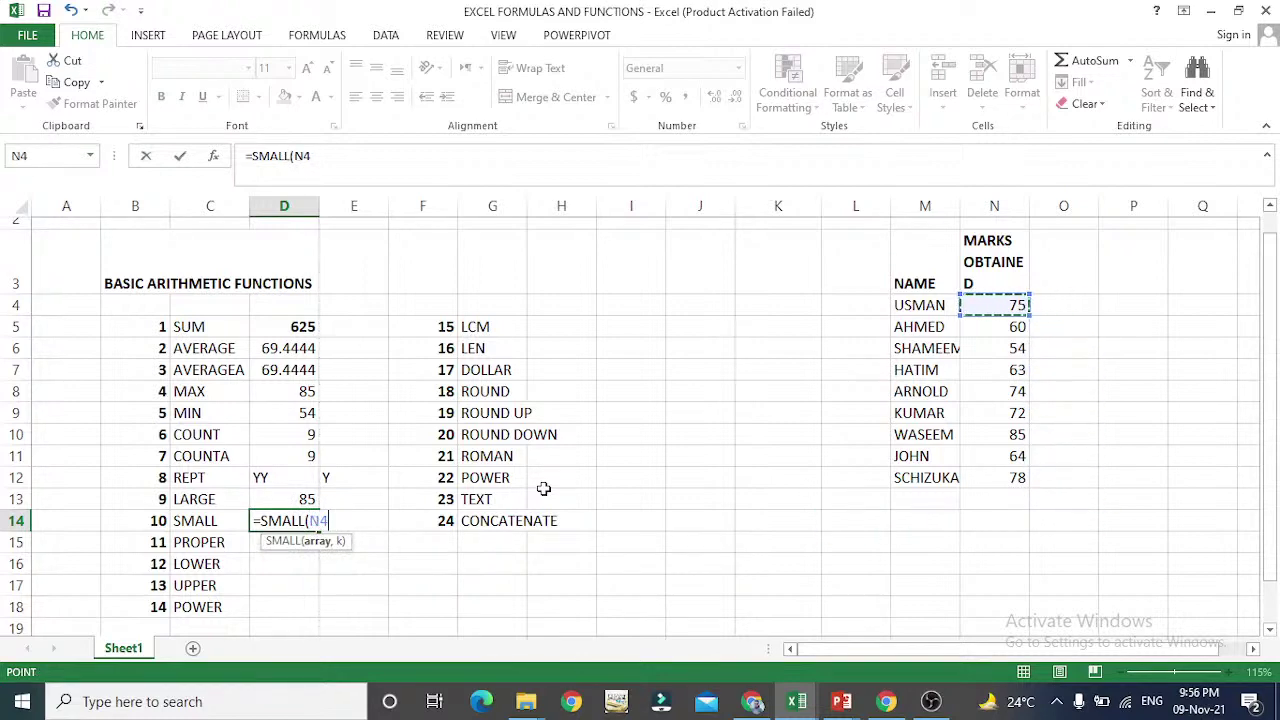
pyautogui.hotkey('shift', 'Down')
pyautogui.hotkey('shift', 'Down')
pyautogui.hotkey('shift', 'Down')
pyautogui.hotkey('shift', 'Down')
pyautogui.hotkey('shift', 'Down')
pyautogui.hotkey('shift', 'Down')
pyautogui.hotkey('shift', 'Down')
pyautogui.hotkey('shift', 'Down')
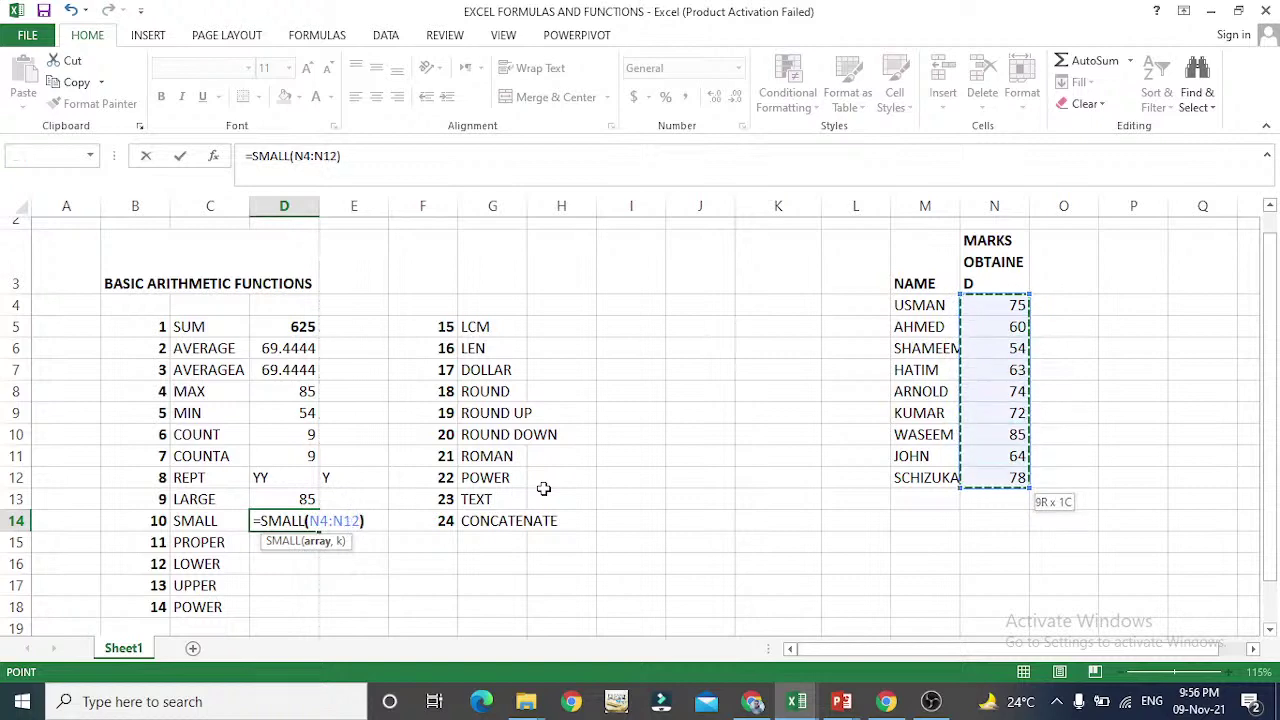
pyautogui.write(')')
pyautogui.press('BackSpace')
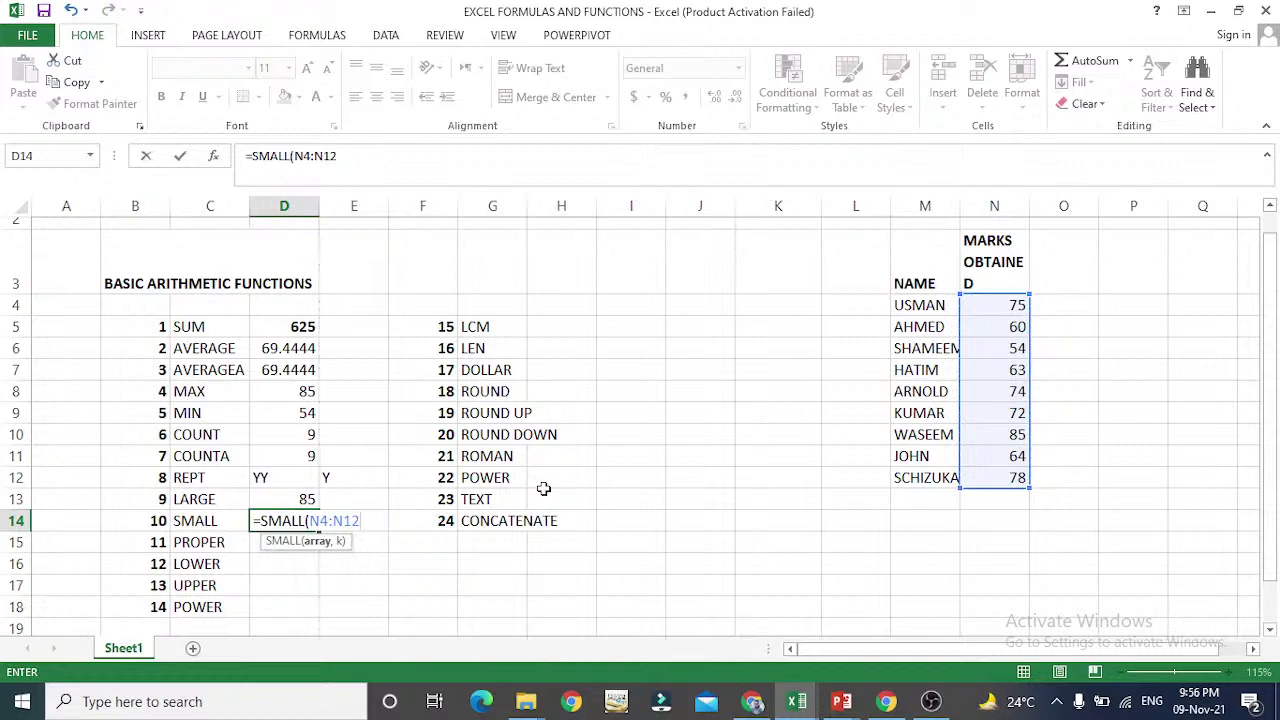
pyautogui.write(',1')
pyautogui.press('Return')
pyautogui.press('Up')
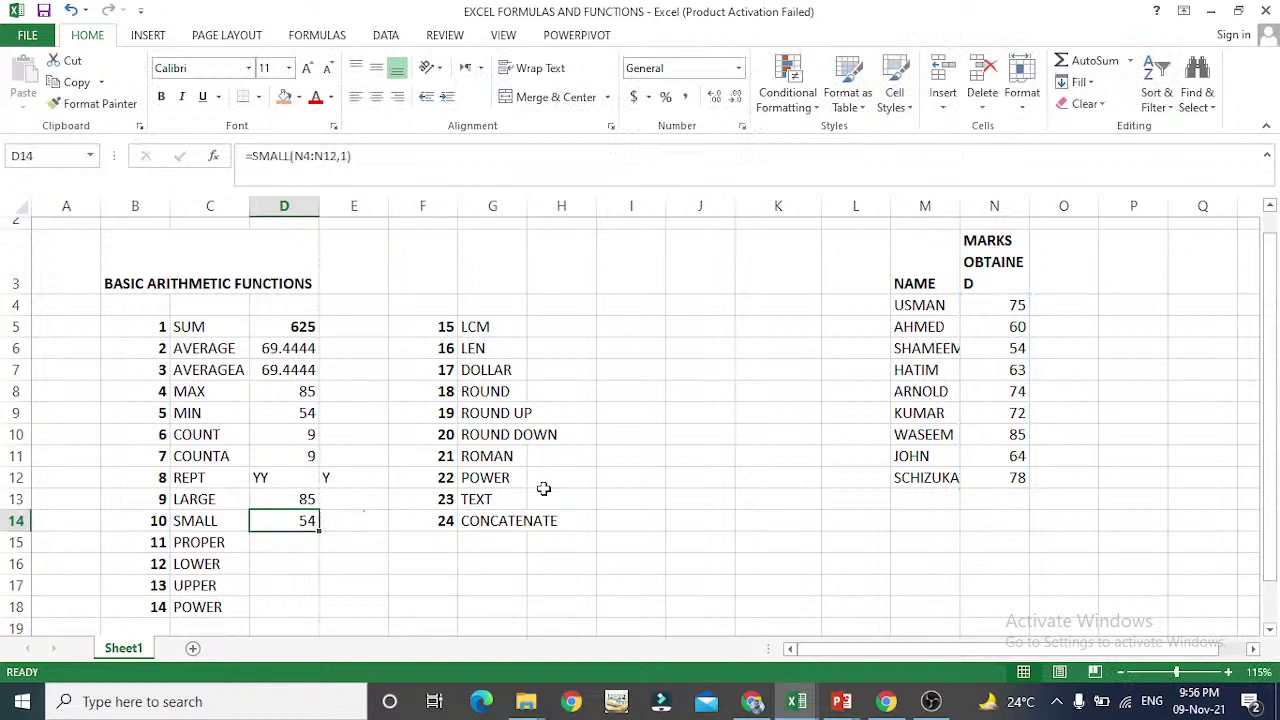
pyautogui.press('F2')
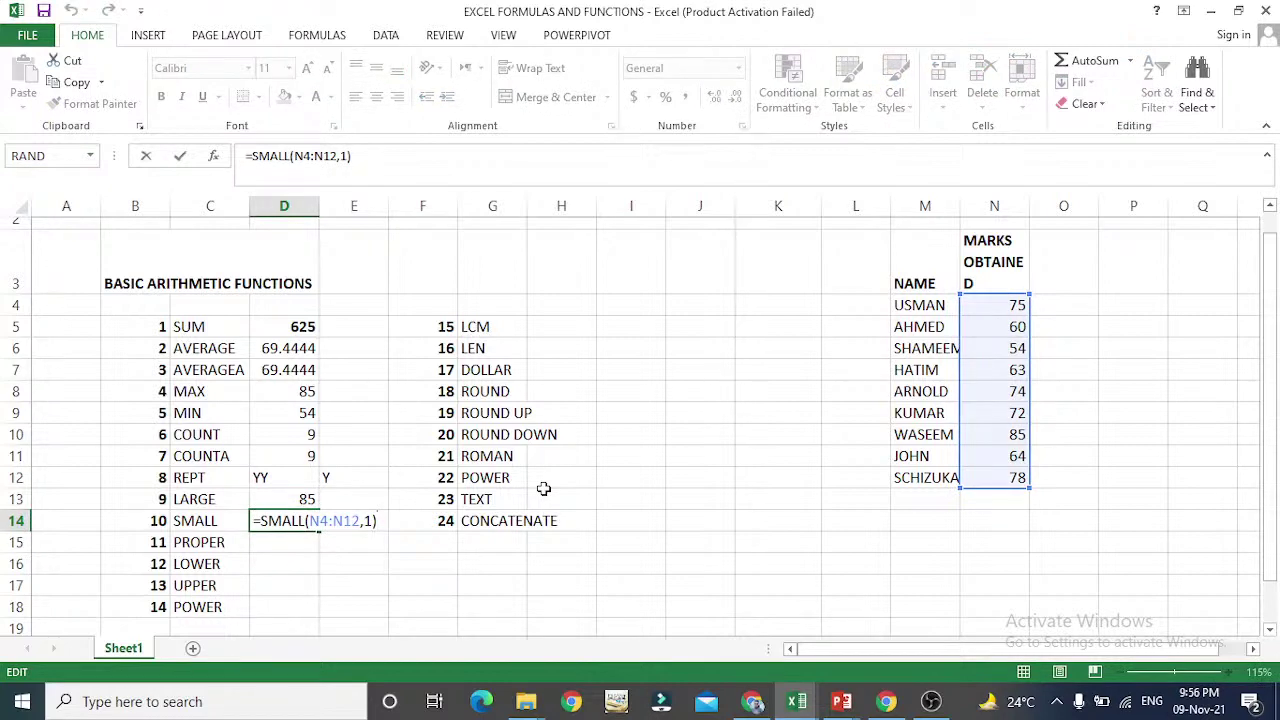
# - Examine the array and k arguments of the SMALL formula in cell D14
pyautogui.press('Left')
pyautogui.press('Left')
pyautogui.press('Left')
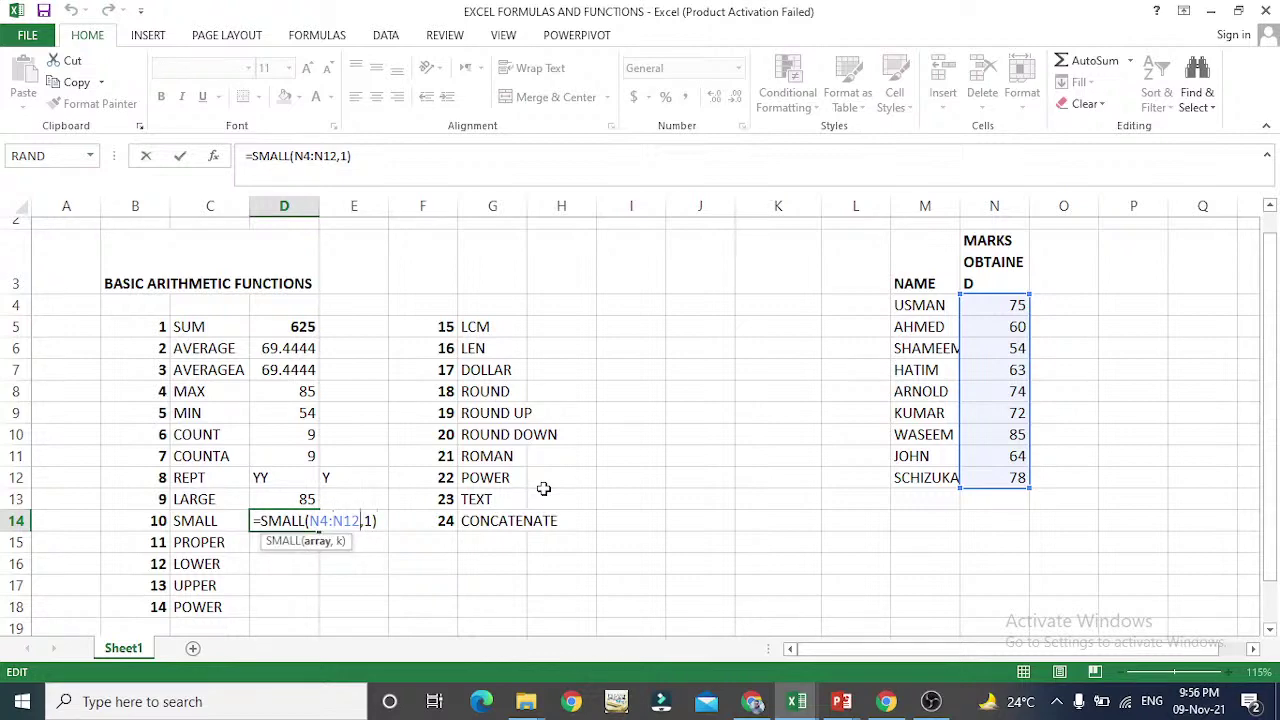
pyautogui.press('Right')
pyautogui.press('Home')
pyautogui.press('Right')
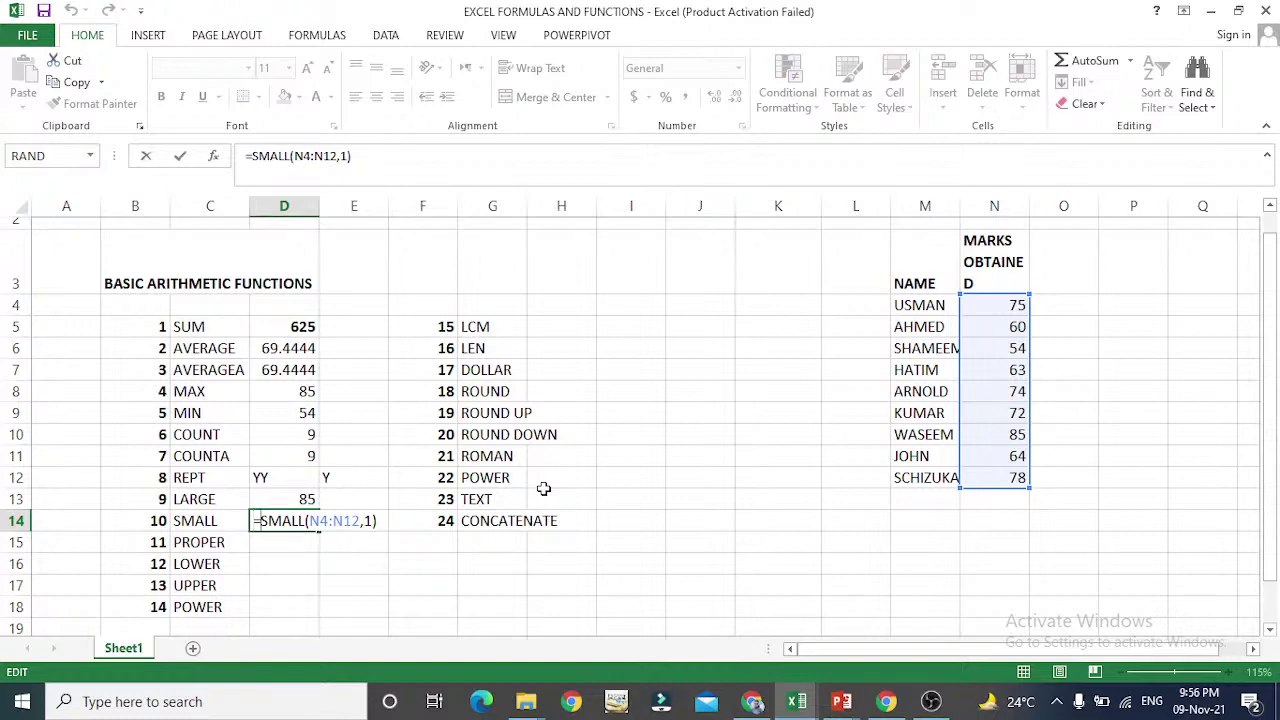
pyautogui.press('Right')
pyautogui.press('Right')
pyautogui.press('Right')
pyautogui.press('Right')
pyautogui.press('Right')
pyautogui.press('Right')
pyautogui.press('Right')
pyautogui.press('Right')
pyautogui.press('Right')
pyautogui.press('Right')
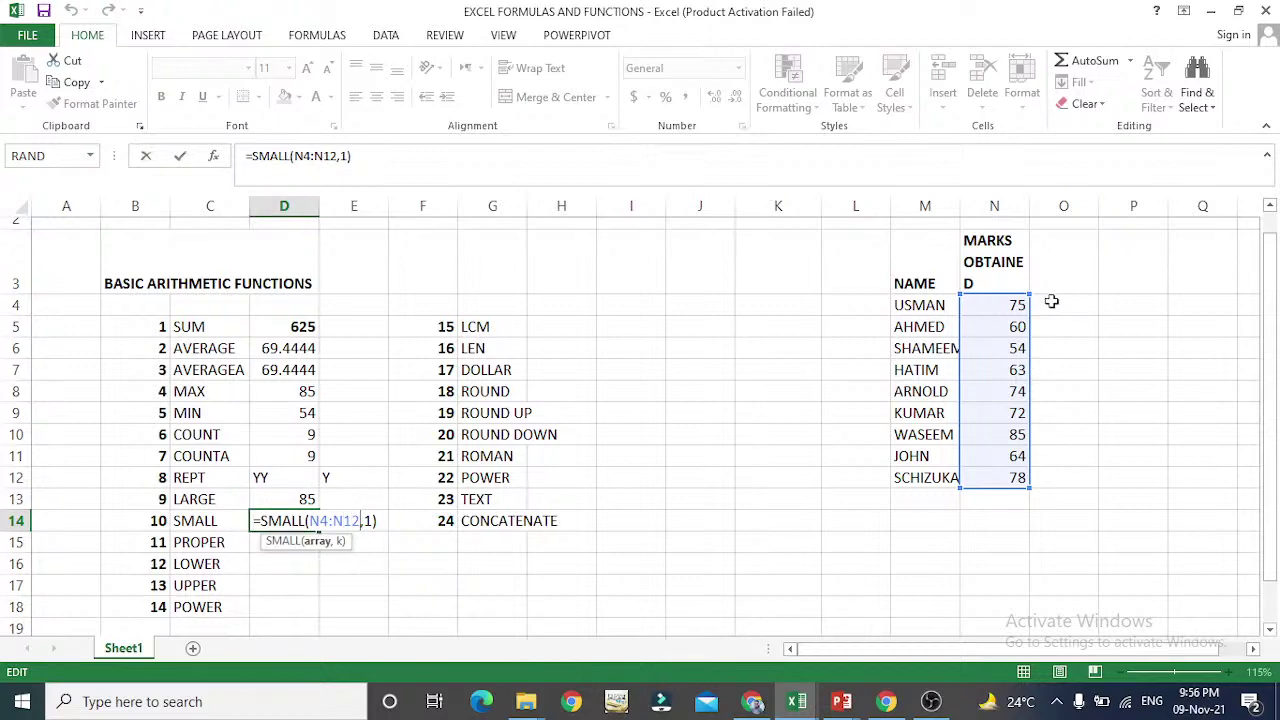
# - Set the k argument of the SMALL formula in D14 to 2 and compare the result with the marks in N5 and N6
pyautogui.click(366, 523)
pyautogui.press('Right')
pyautogui.press('BackSpace')
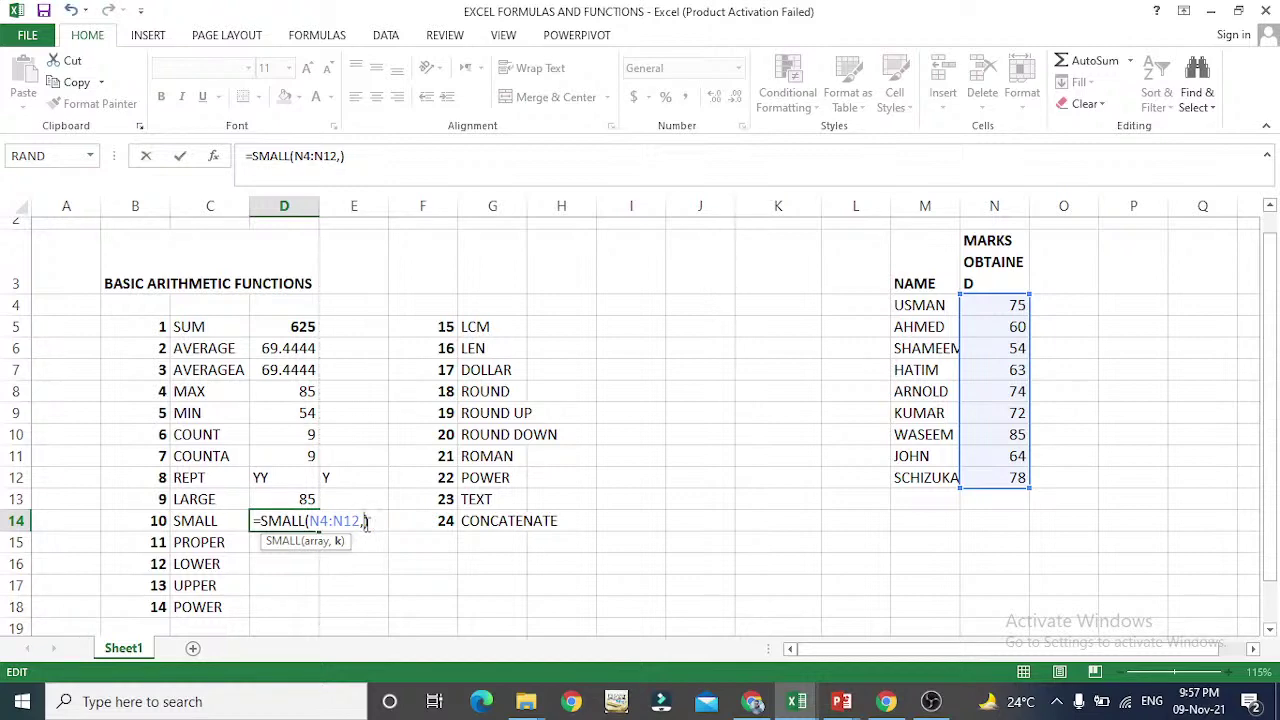
pyautogui.write('2')
pyautogui.press('Return')
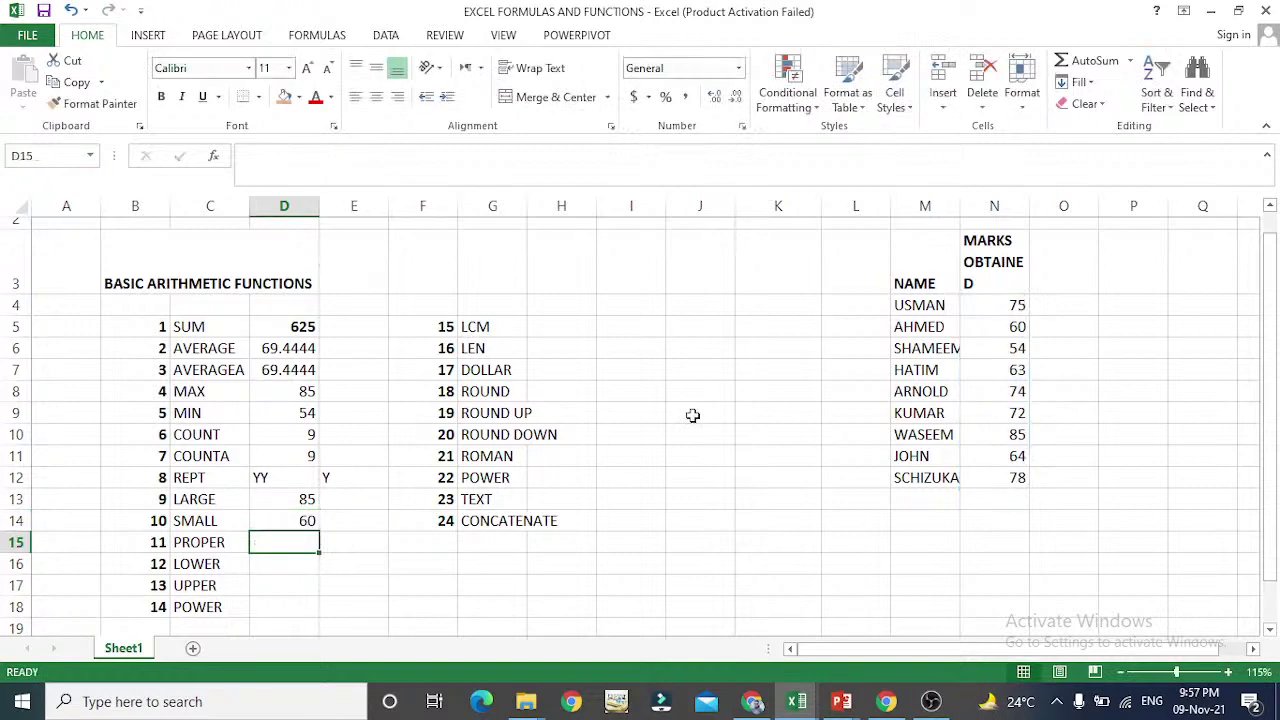
pyautogui.click(999, 329)
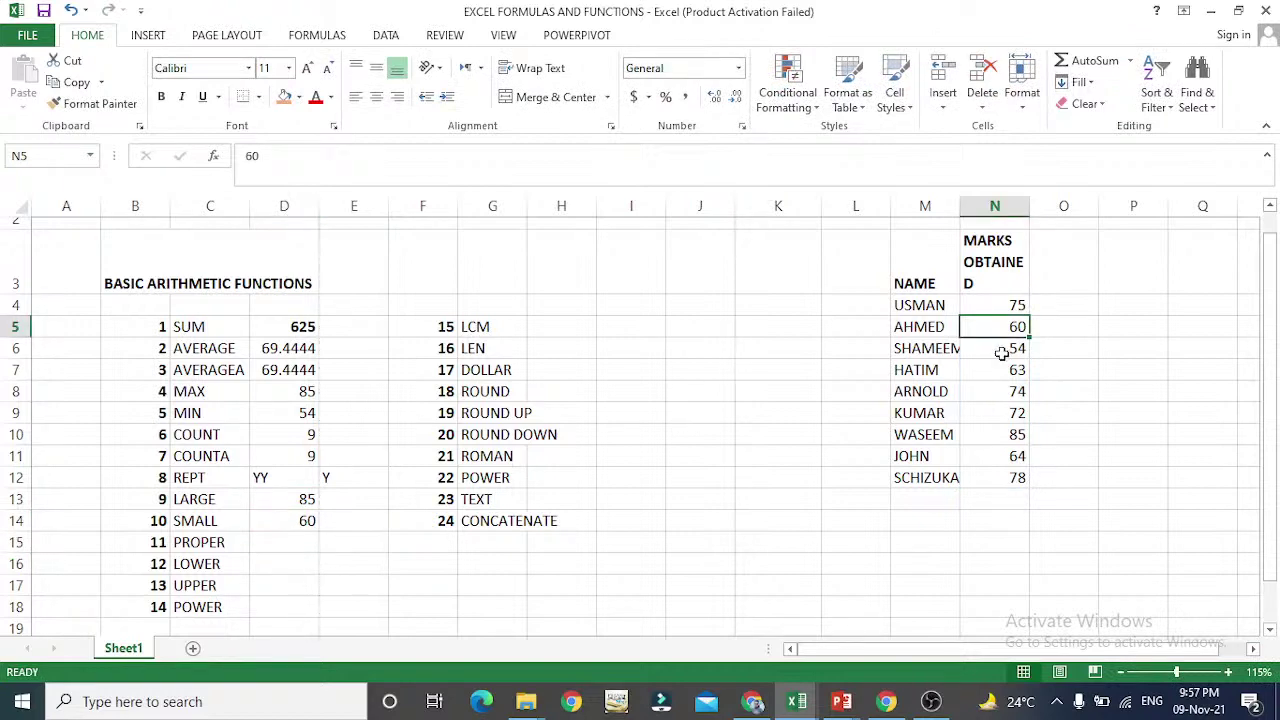
pyautogui.click(1001, 352)
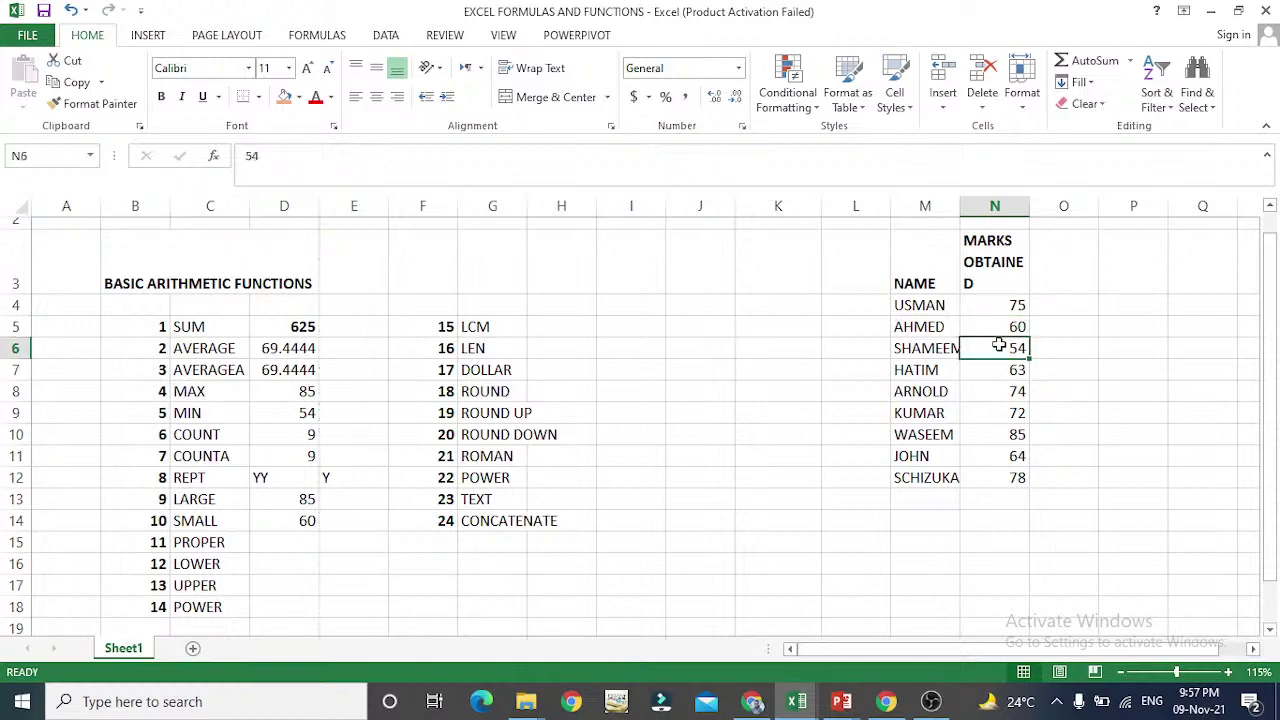
pyautogui.click(996, 329)
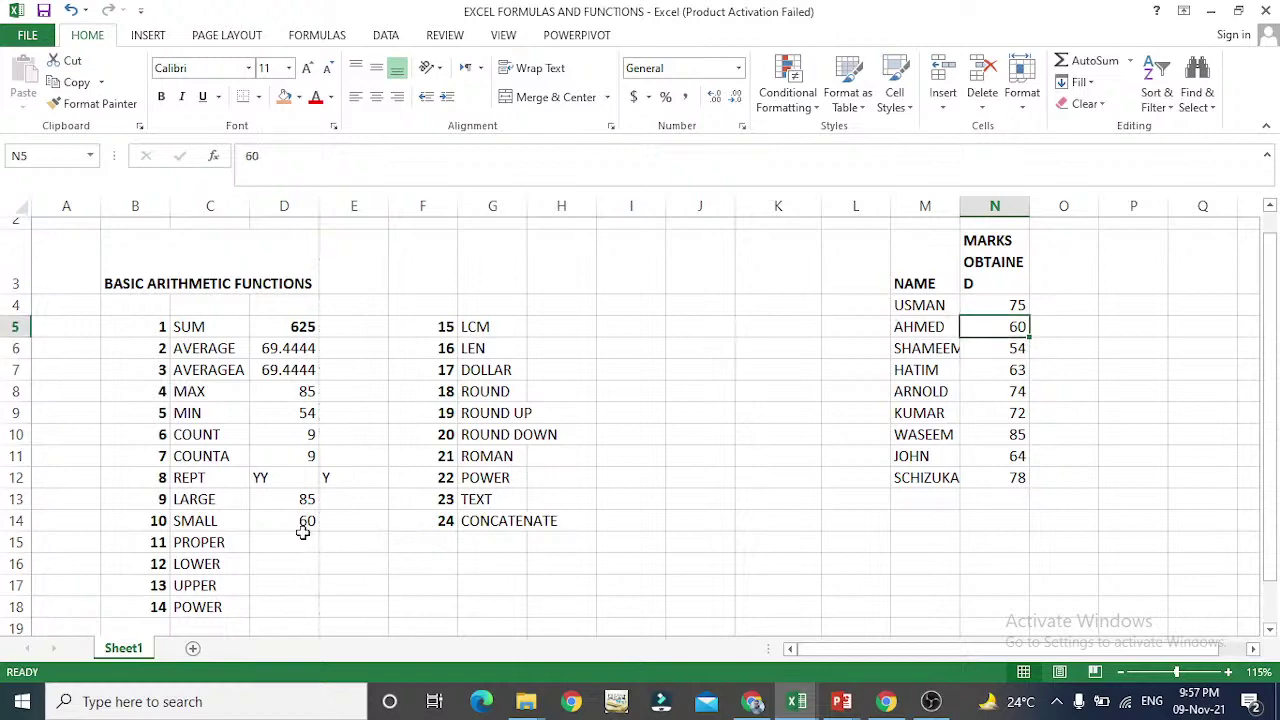
# - Set the k argument of the SMALL formula in D14 back to 1
pyautogui.doubleClick(303, 523)
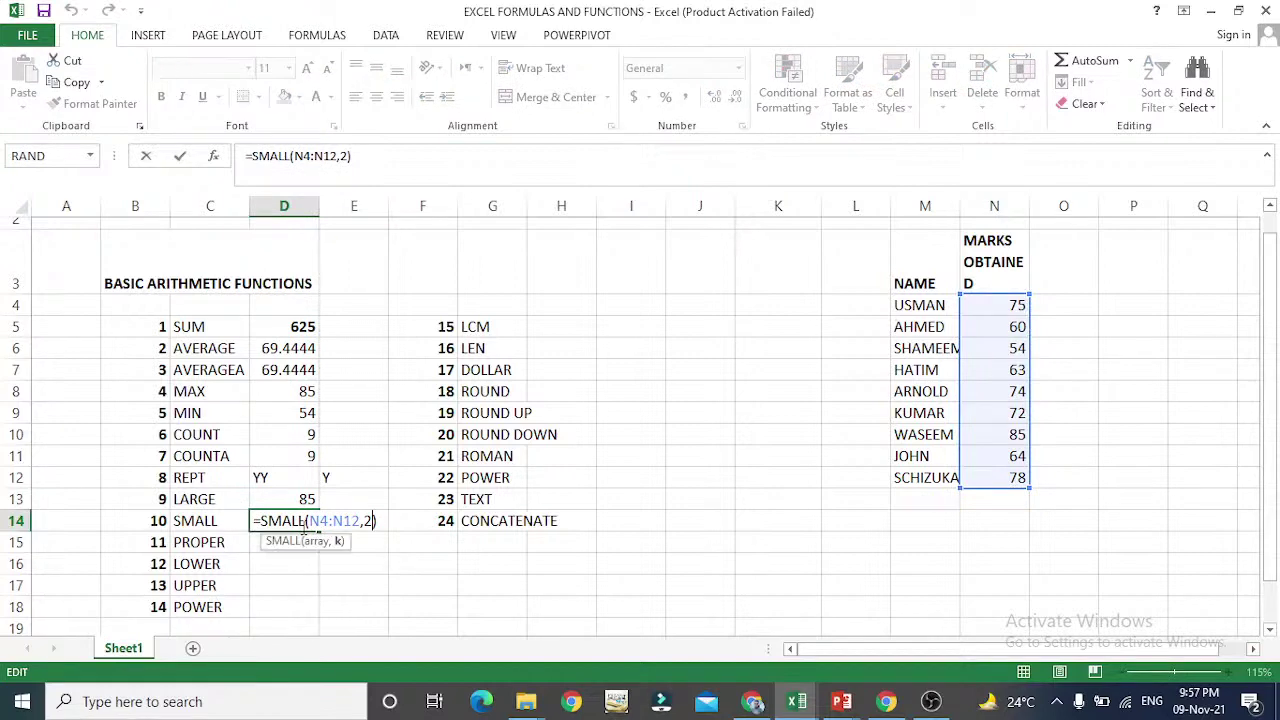
pyautogui.press('BackSpace')
pyautogui.write('1')
pyautogui.hotkey('ctrl', 'Return')
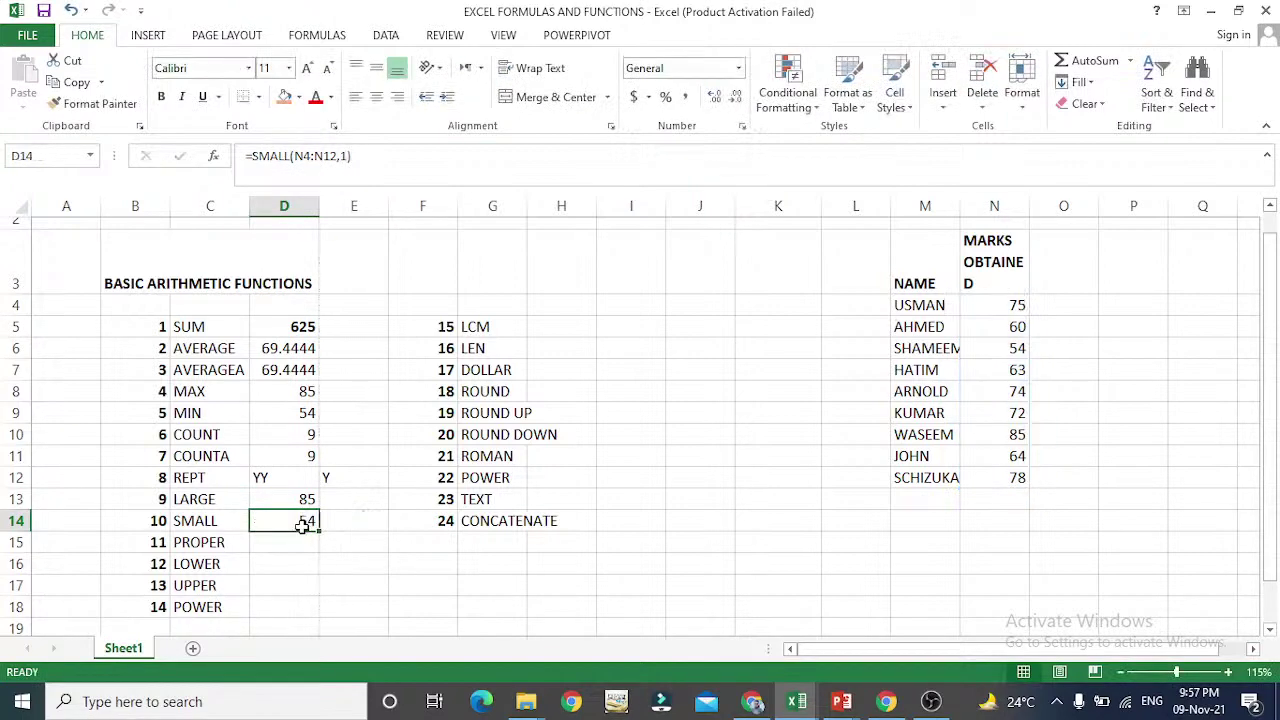
pyautogui.press('Down')
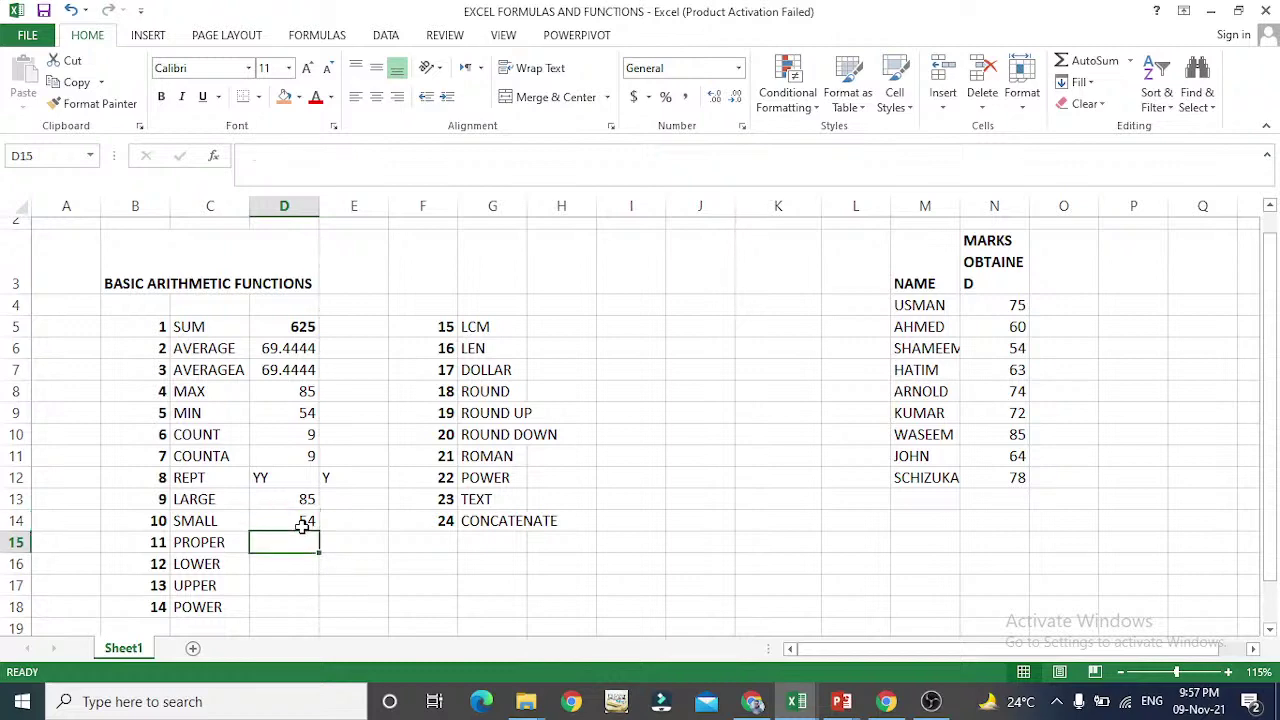
pyautogui.press('Right')
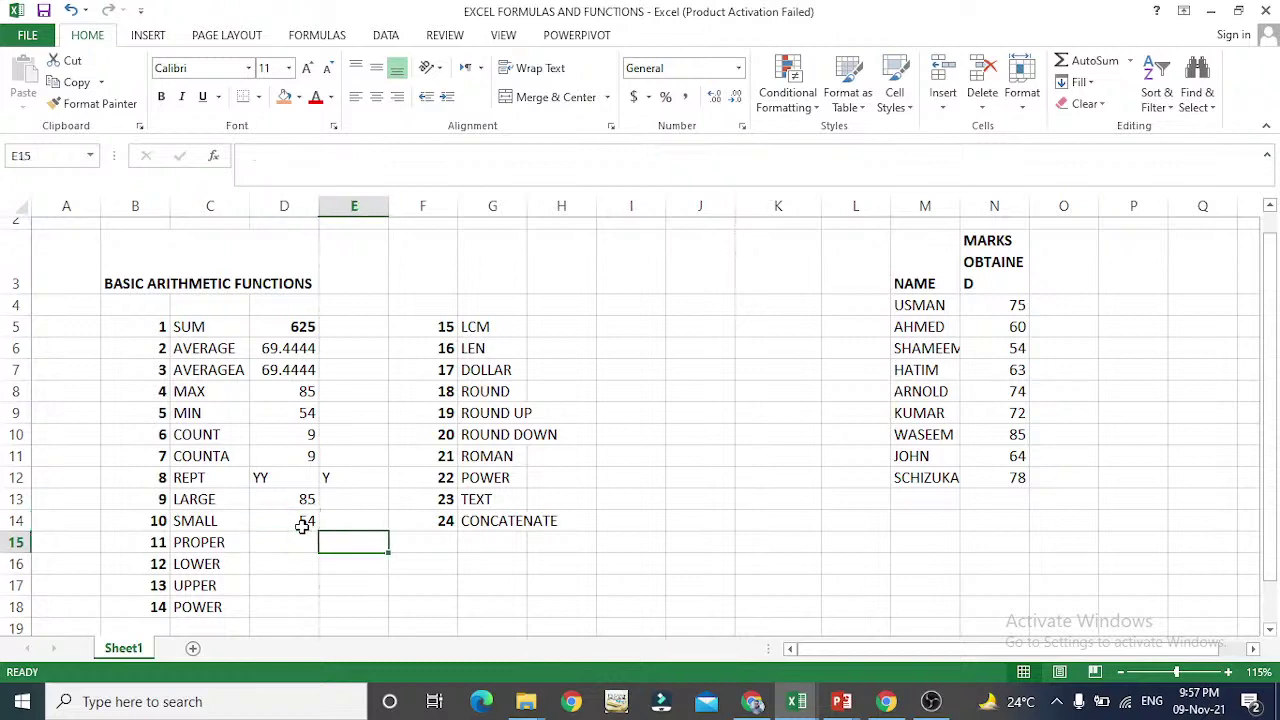
pyautogui.press('Right')
pyautogui.press('Left')
pyautogui.write('=')
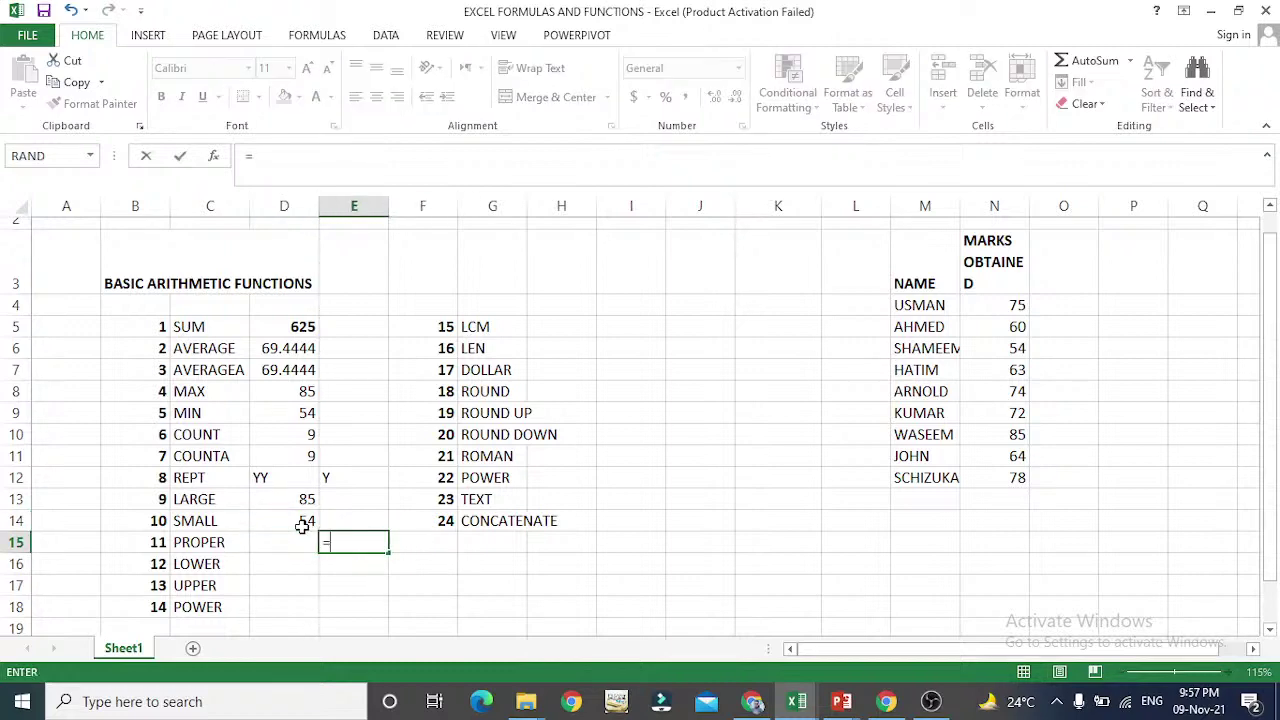
pyautogui.press('Escape')
pyautogui.write('=')
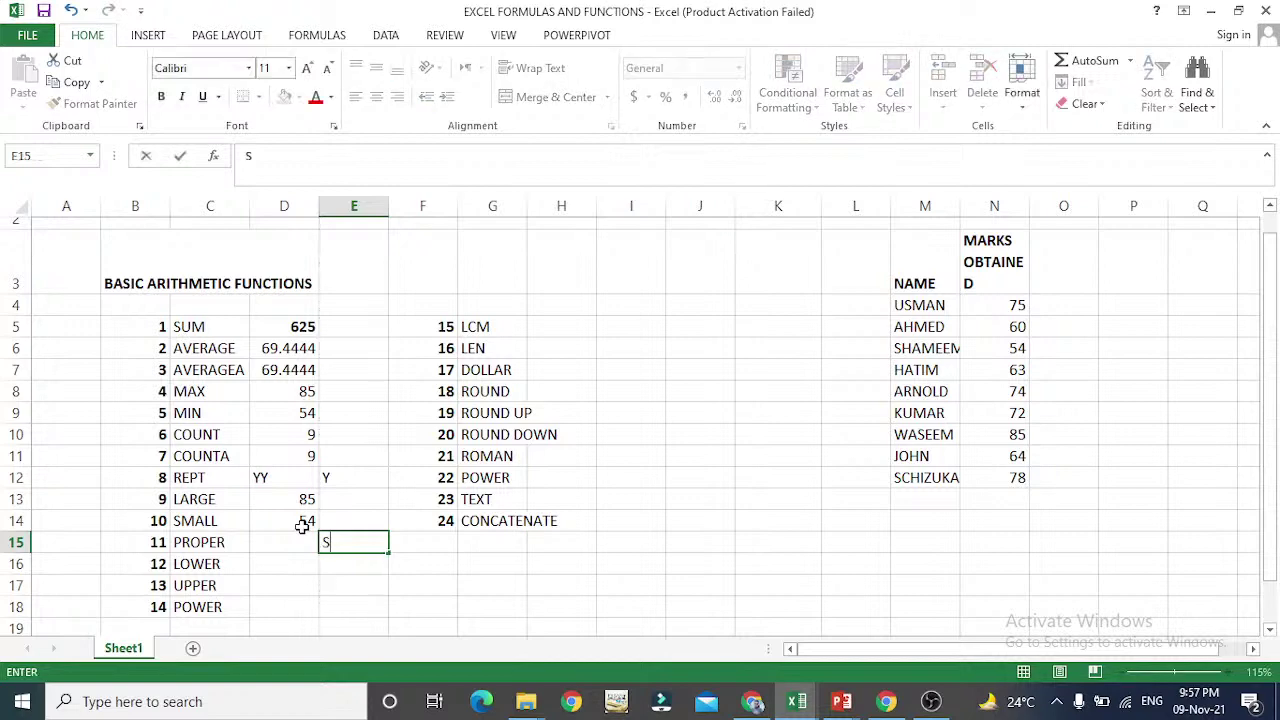
pyautogui.press('Escape')
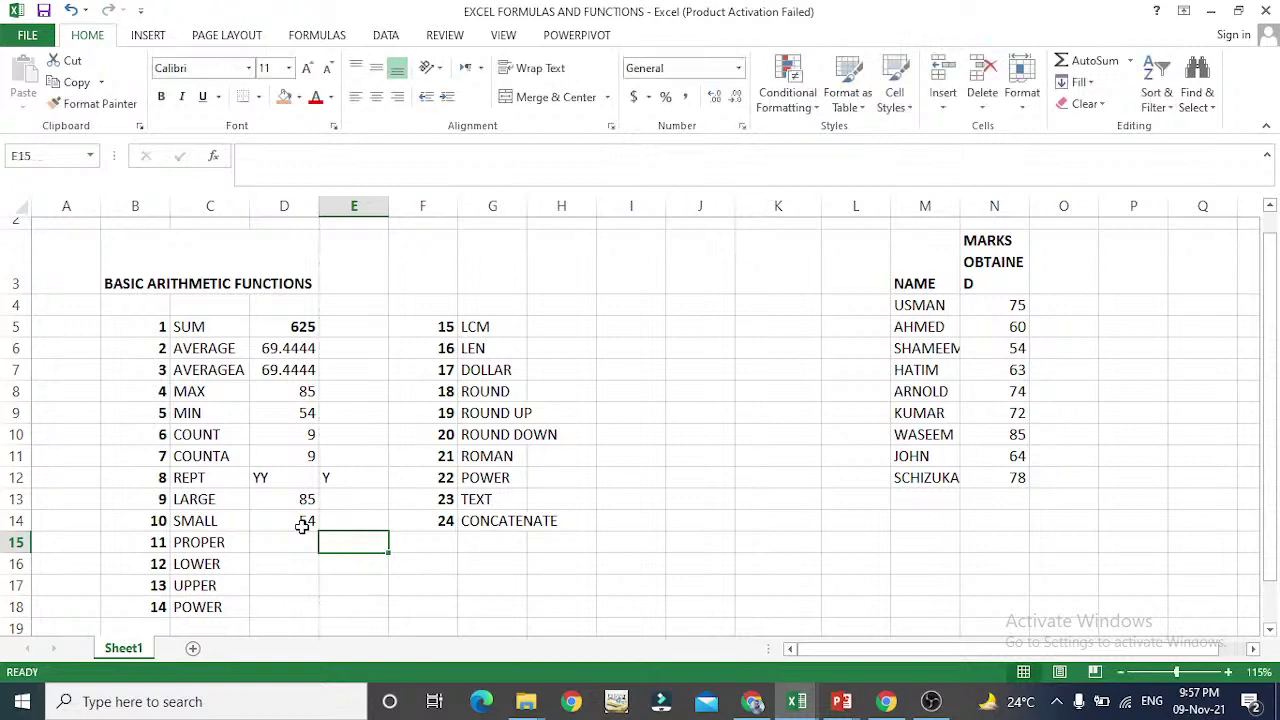
# - Enter a sample first name in all lowercase letters in cell K5
pyautogui.press('Right')
pyautogui.press('Right')
pyautogui.press('Right')
pyautogui.press('Right')
pyautogui.press('Right')
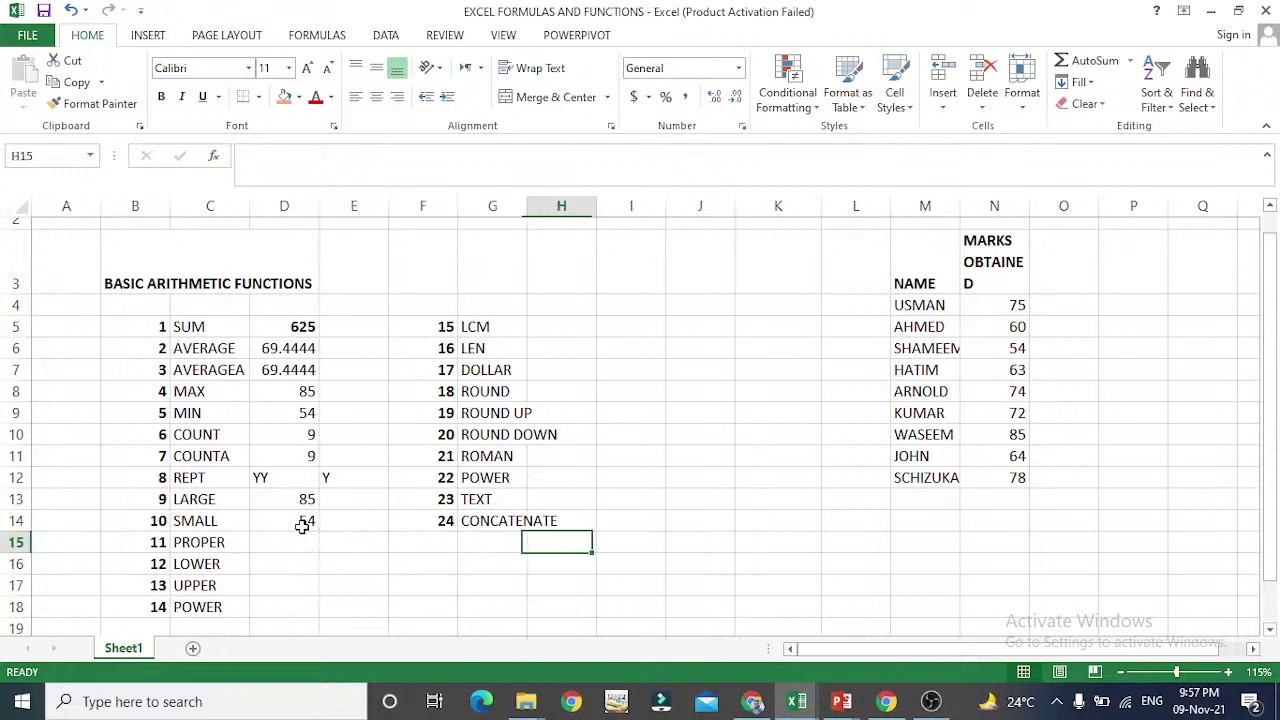
pyautogui.press('Up')
pyautogui.press('Up')
pyautogui.press('Up')
pyautogui.press('Up')
pyautogui.press('Up')
pyautogui.press('Up')
pyautogui.press('Up')
pyautogui.press('Up')
pyautogui.press('Up')
pyautogui.press('Up')
pyautogui.press('Right')
pyautogui.press('Right')
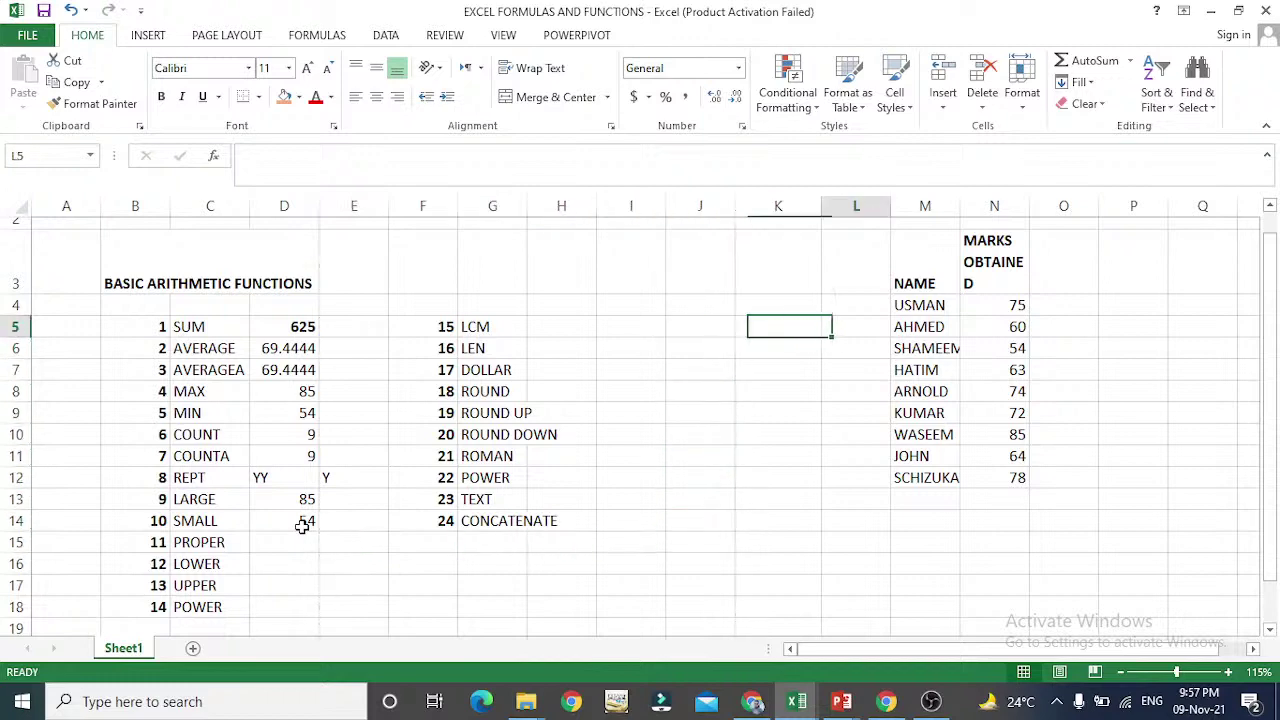
pyautogui.press('Left')
pyautogui.write('ARSA')
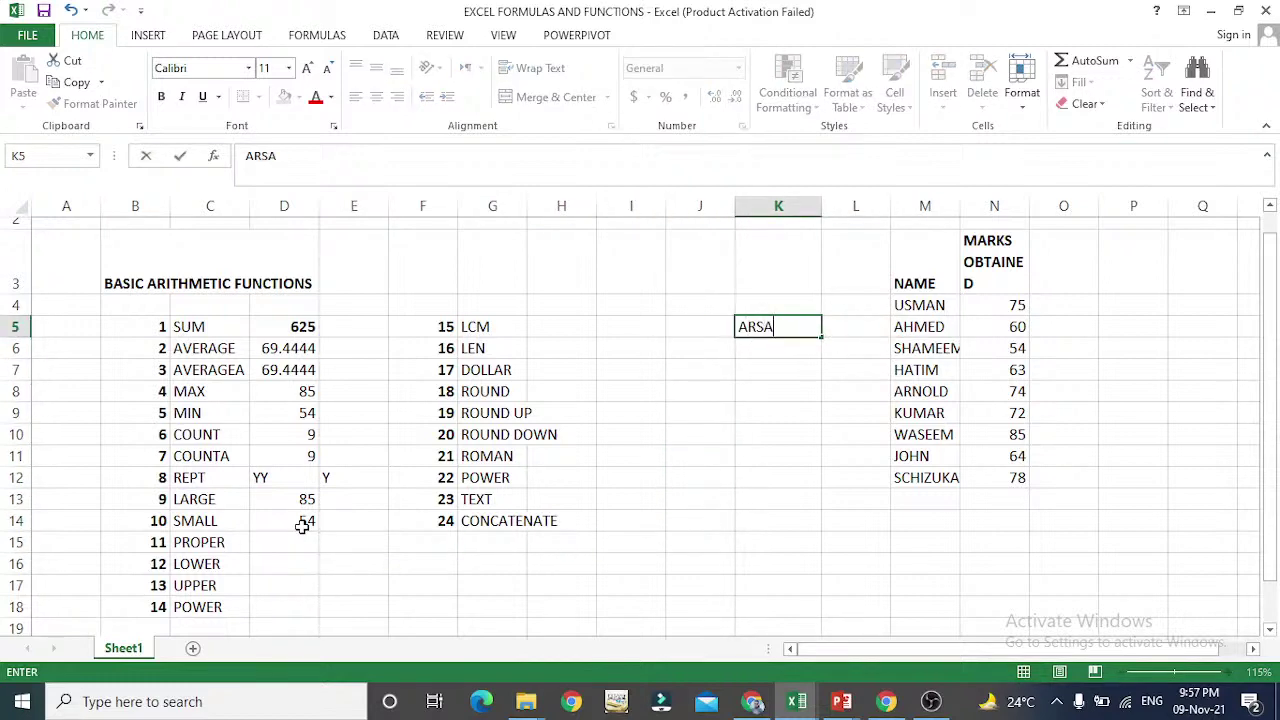
pyautogui.press('BackSpace')
pyautogui.press('BackSpace')
pyautogui.press('BackSpace')
pyautogui.press('BackSpace')
pyautogui.write('arsalan')
pyautogui.press('Return')
# - Start a formula in cell D15 beside the PROPER label
pyautogui.press('Down')
pyautogui.press('Down')
pyautogui.press('Down')
pyautogui.press('Down')
pyautogui.press('Down')
pyautogui.press('Down')
pyautogui.press('Down')
pyautogui.press('Down')
pyautogui.press('Down')
pyautogui.press('Left')
pyautogui.press('Left')
pyautogui.press('Left')
pyautogui.press('Left')
pyautogui.press('Left')
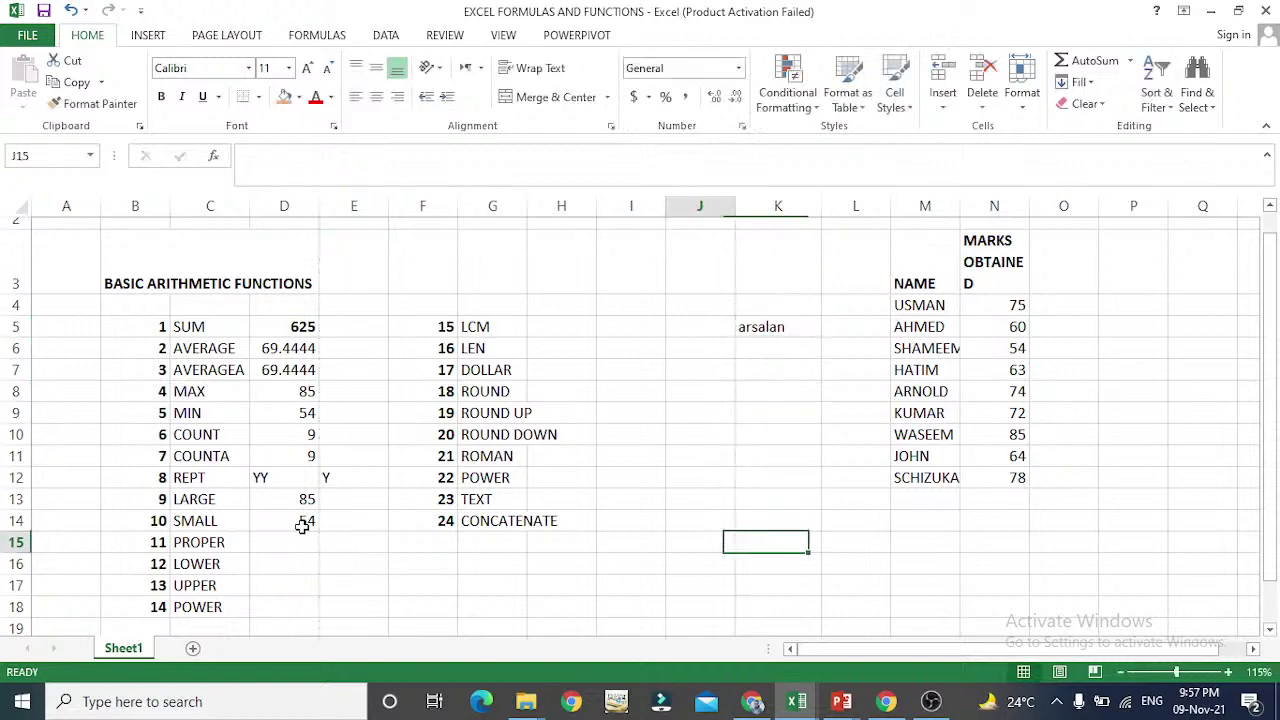
pyautogui.press('Left')
pyautogui.press('Left')
pyautogui.write('=')
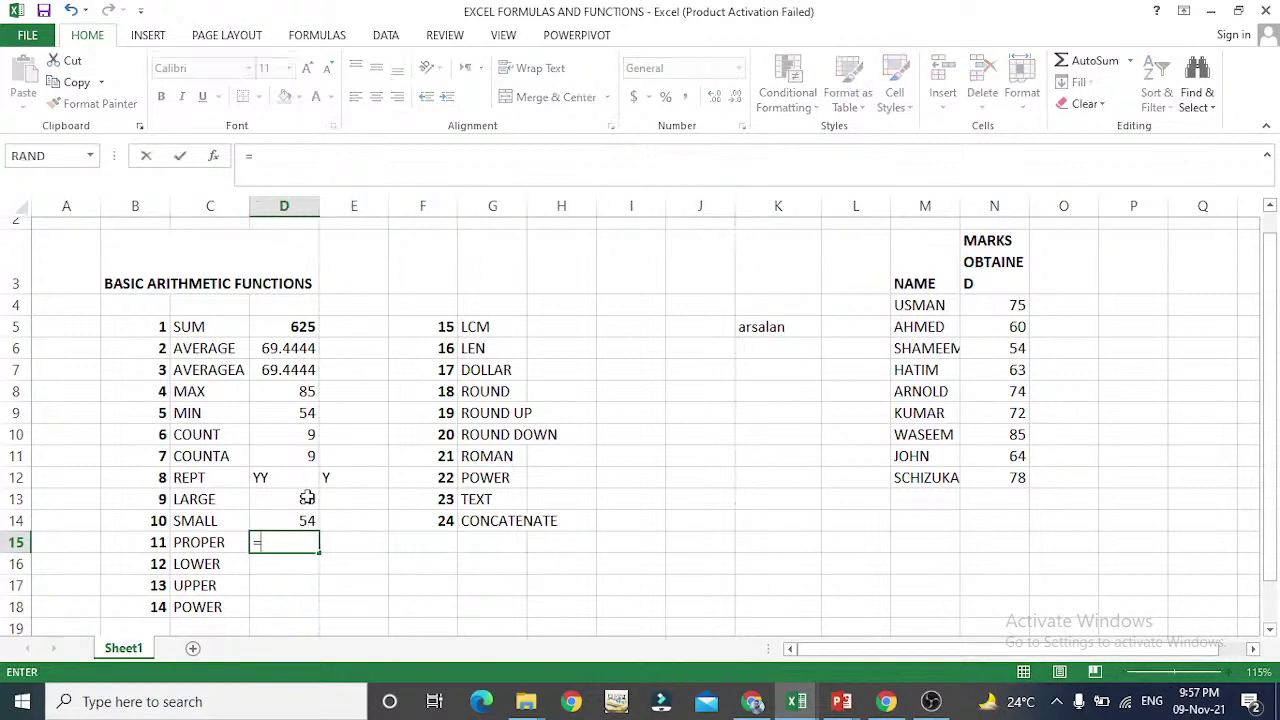
pyautogui.write('a')
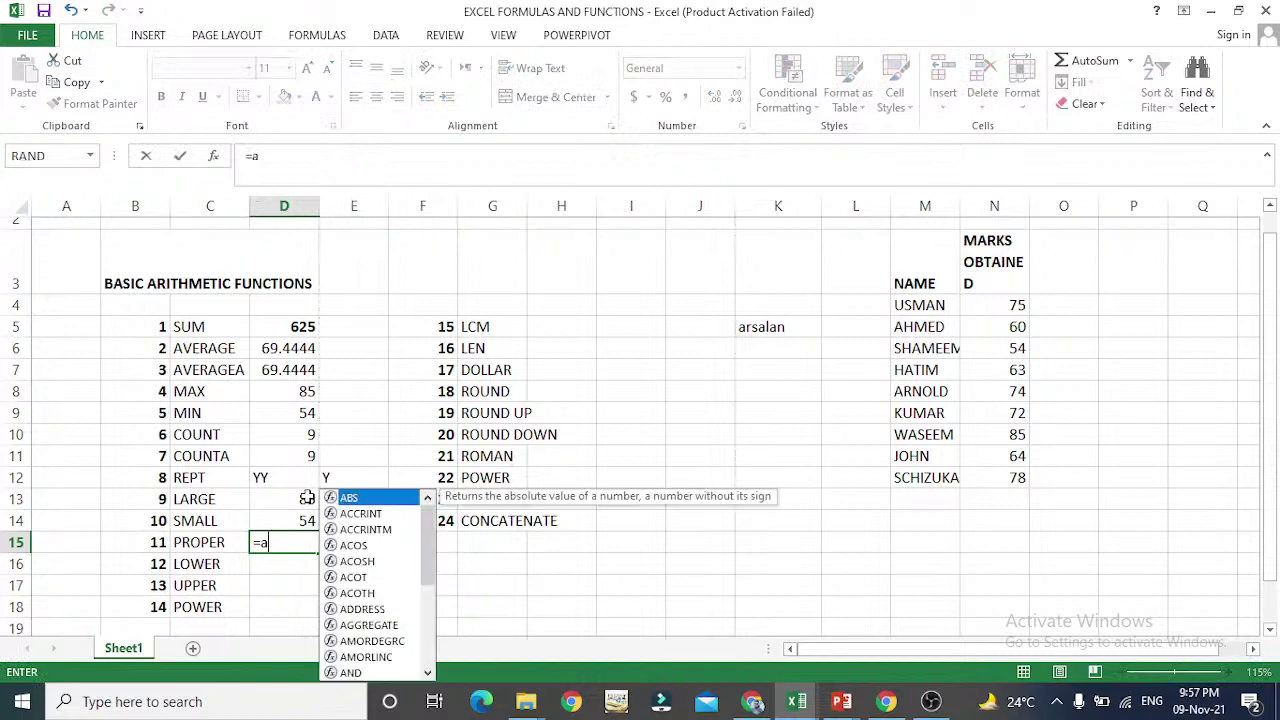
pyautogui.press('BackSpace')
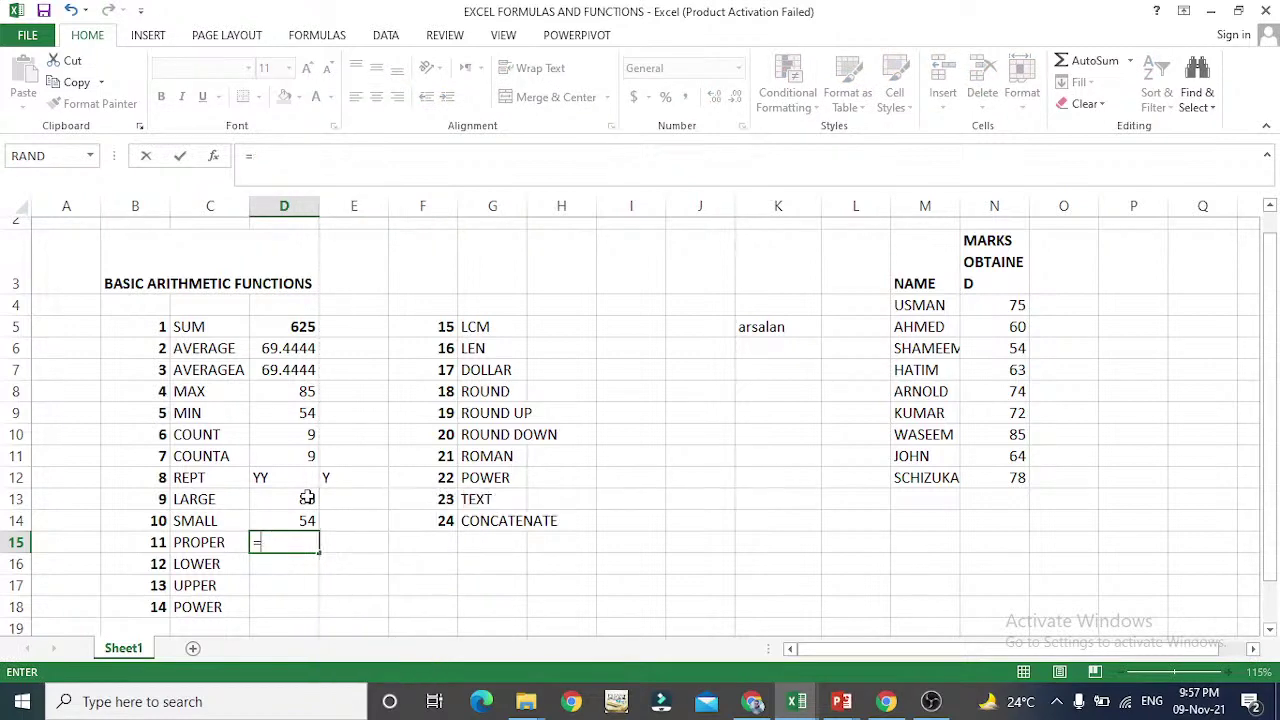
pyautogui.press('Escape')
pyautogui.press('Left')
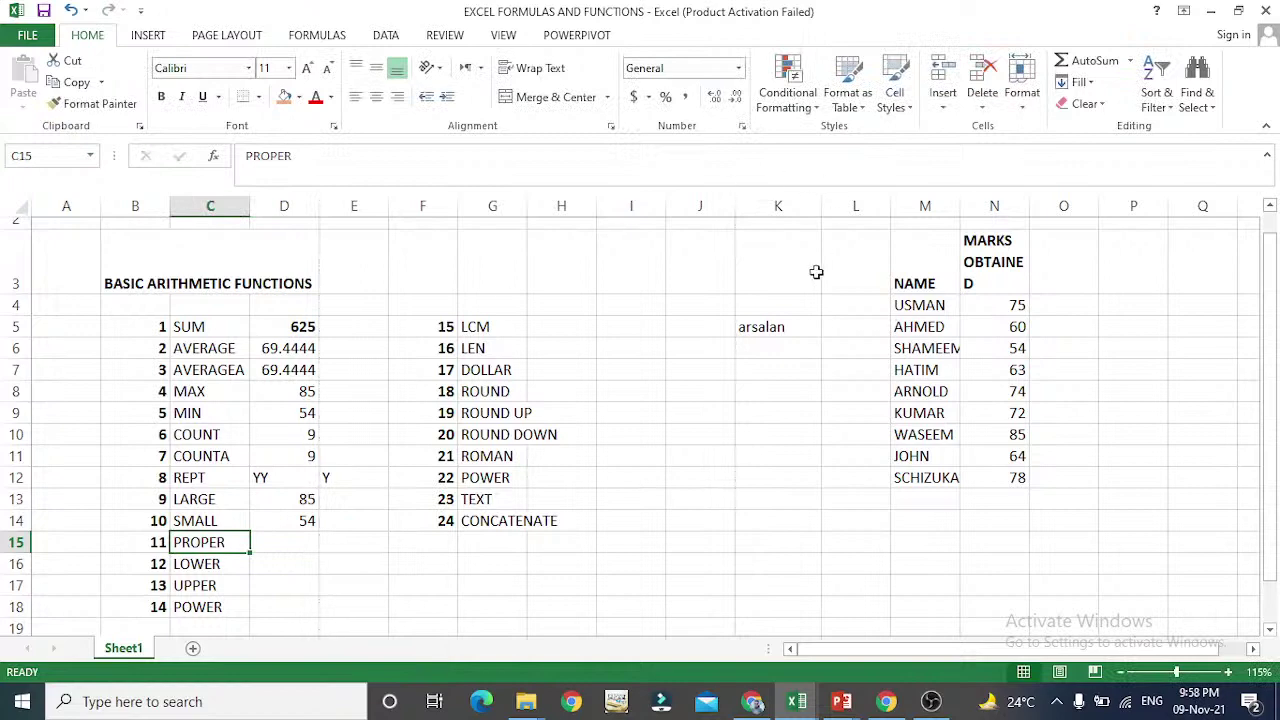
pyautogui.click(759, 327)
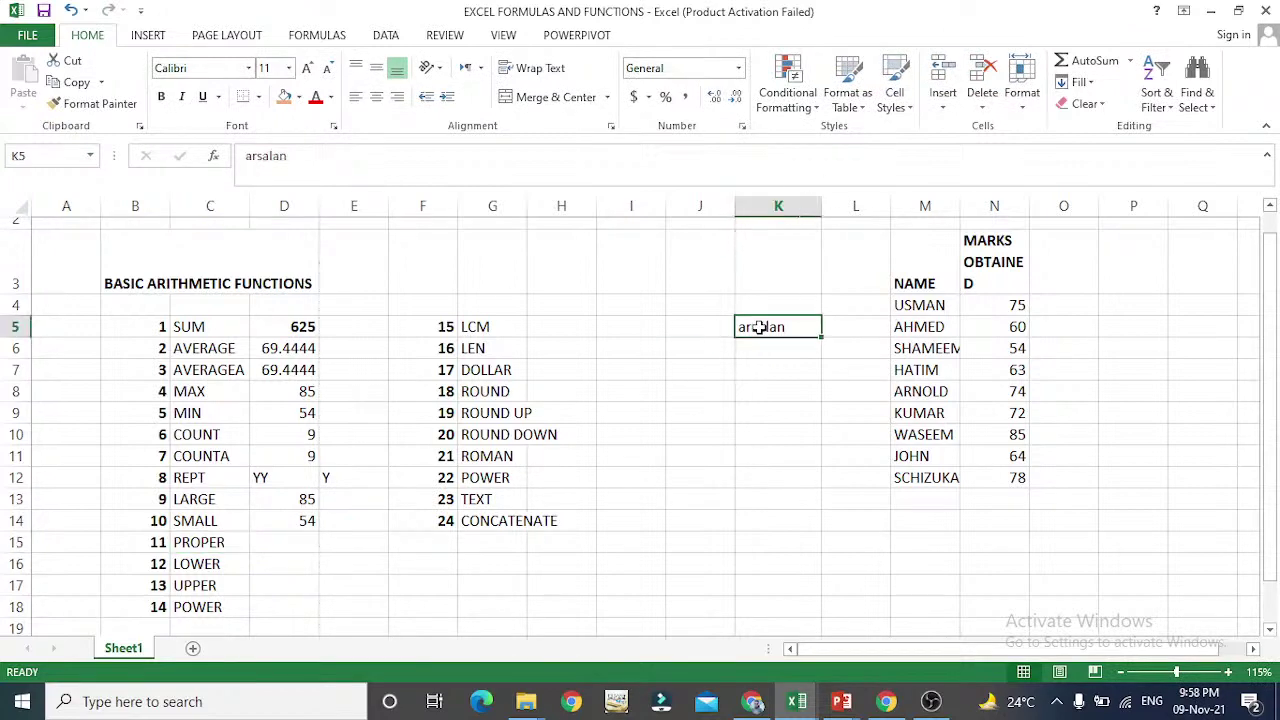
pyautogui.click(280, 540)
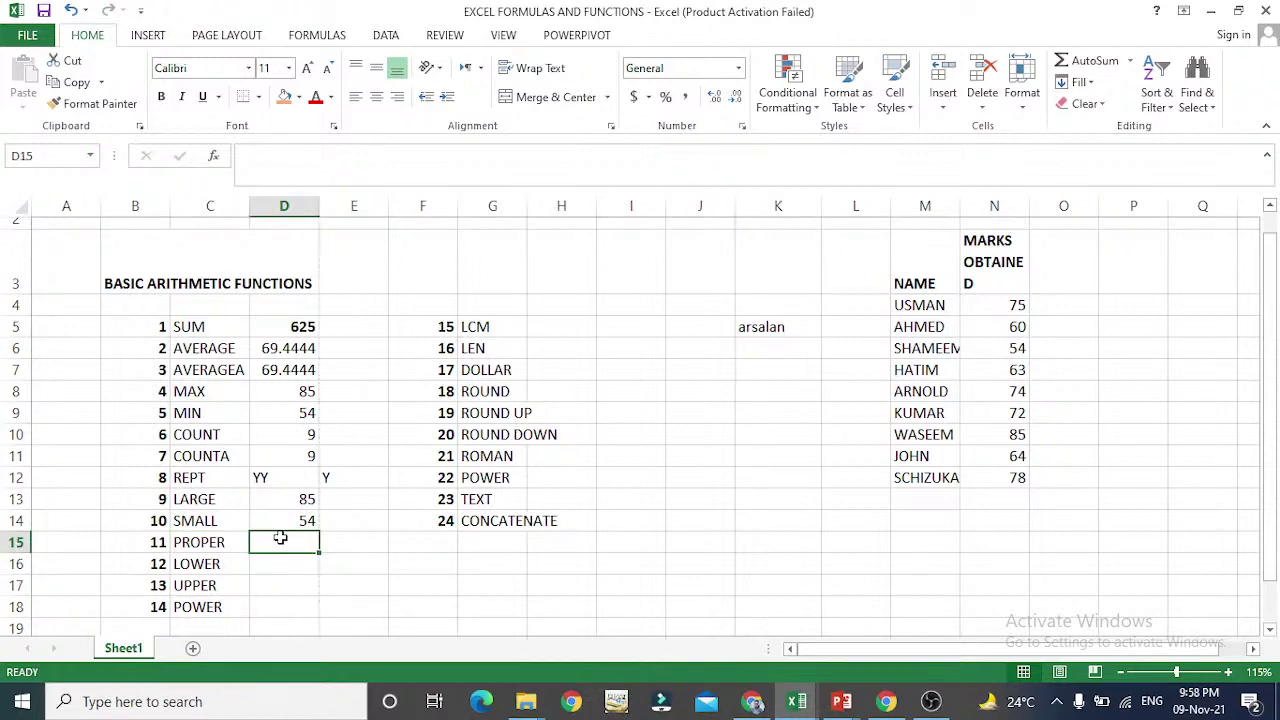
pyautogui.click(752, 334)
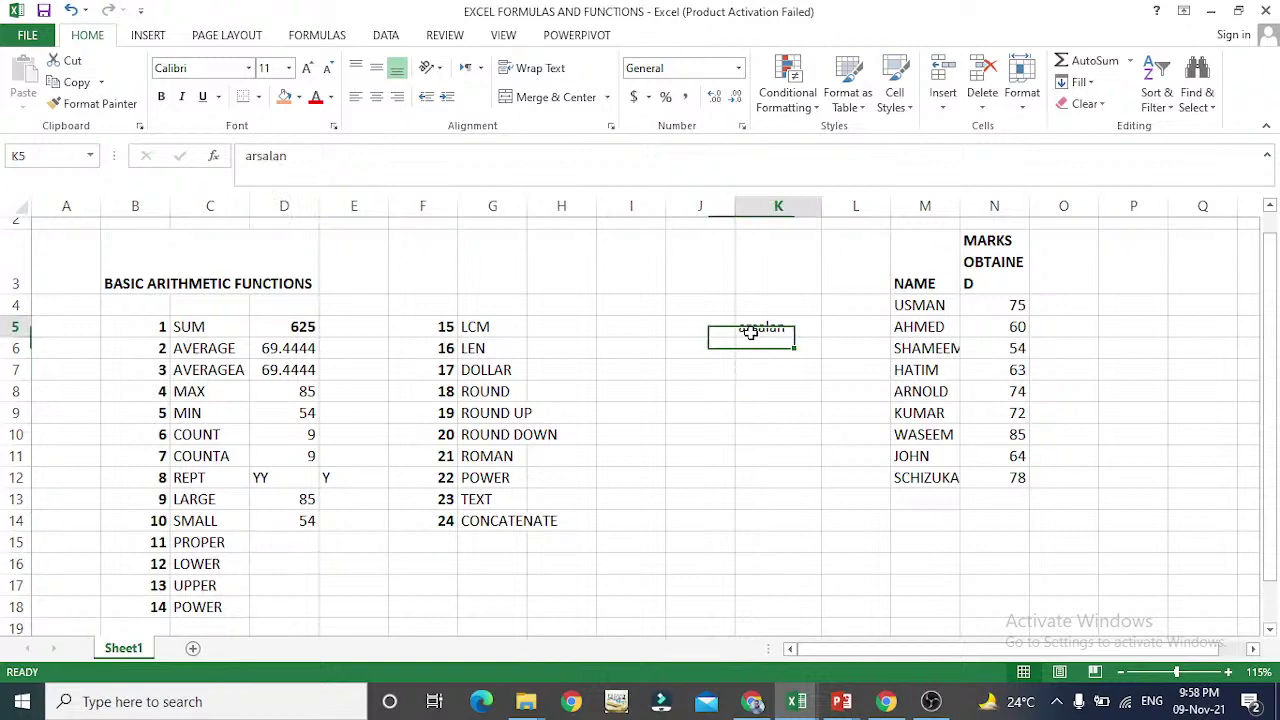
pyautogui.click(260, 543)
pyautogui.write('=')
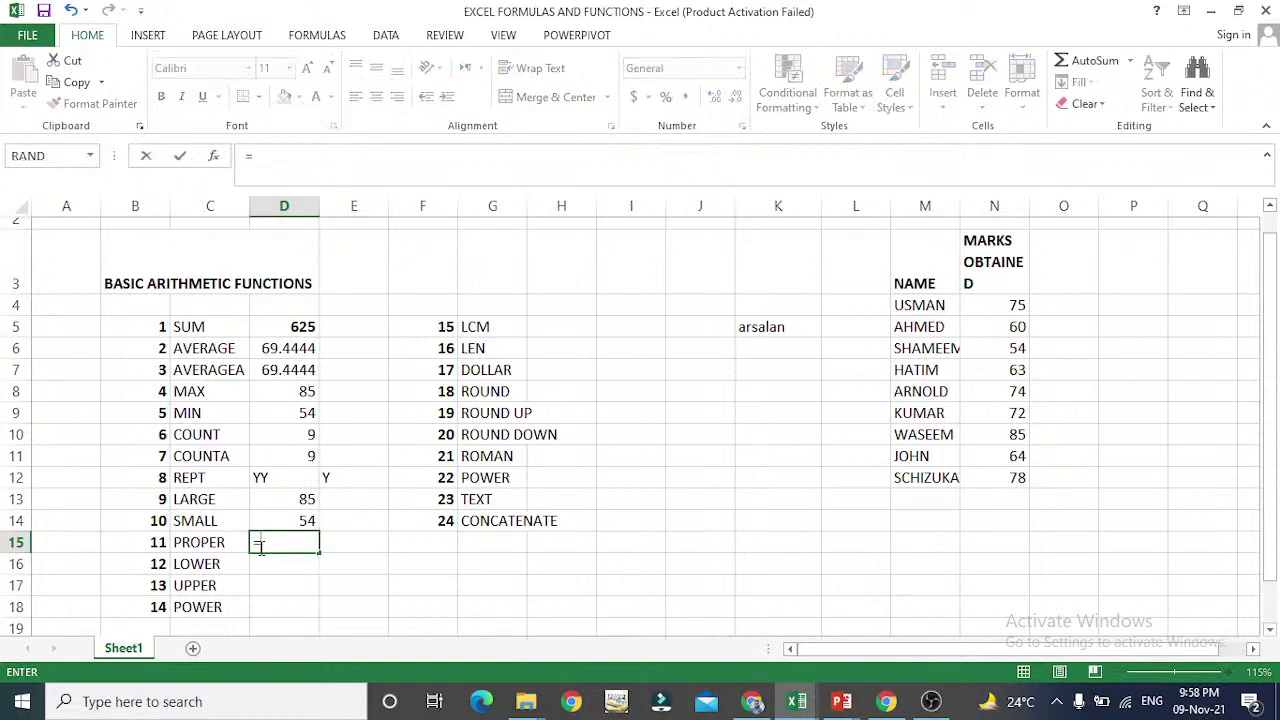
pyautogui.write('p')
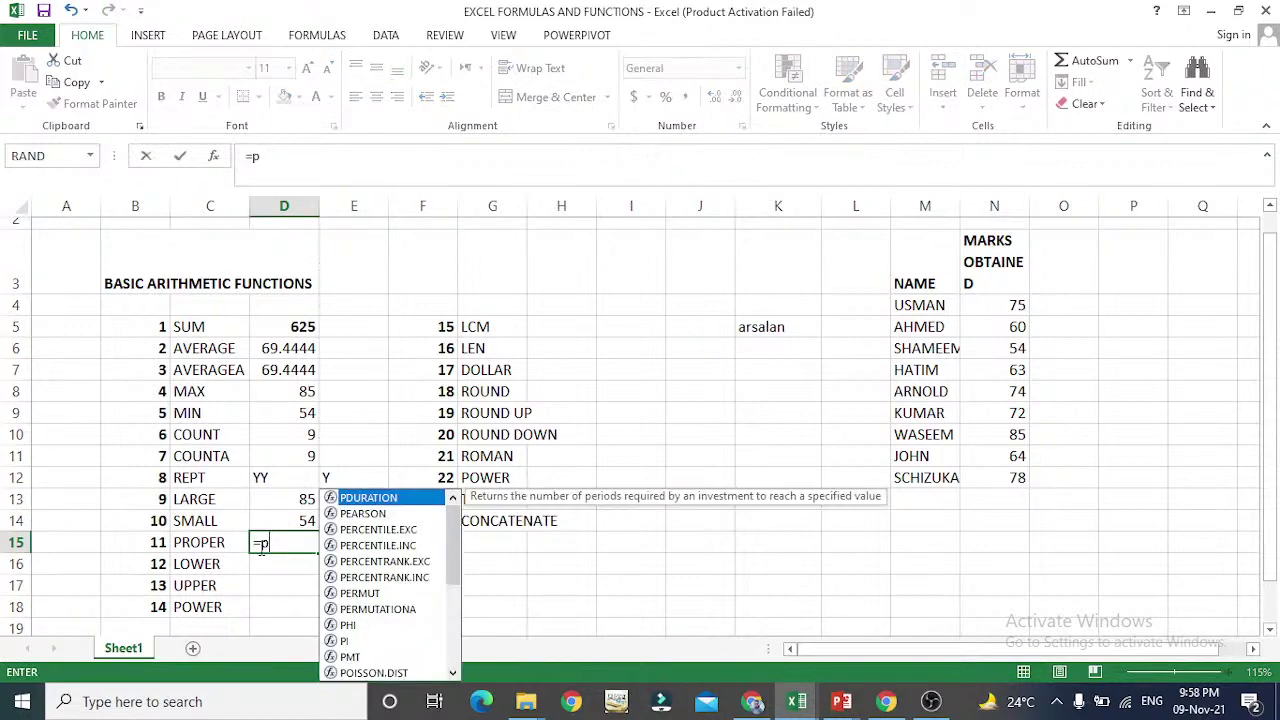
pyautogui.click(315, 551)
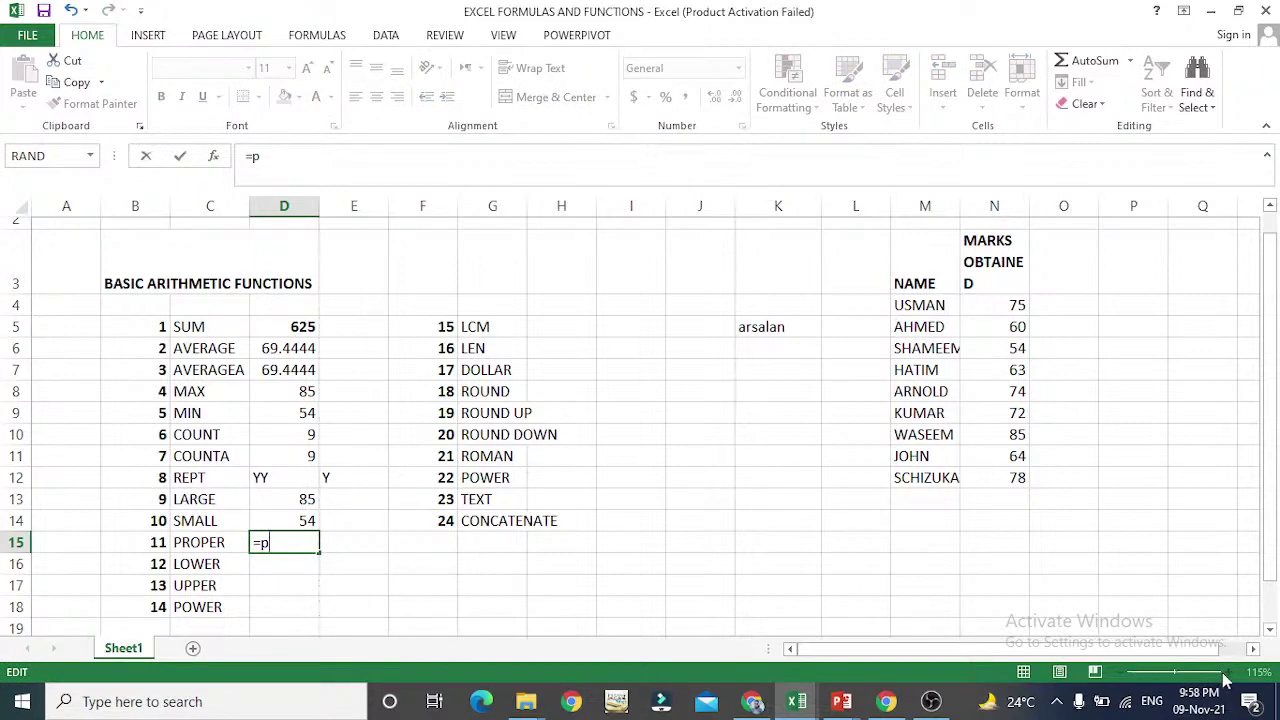
pyautogui.press('Escape')
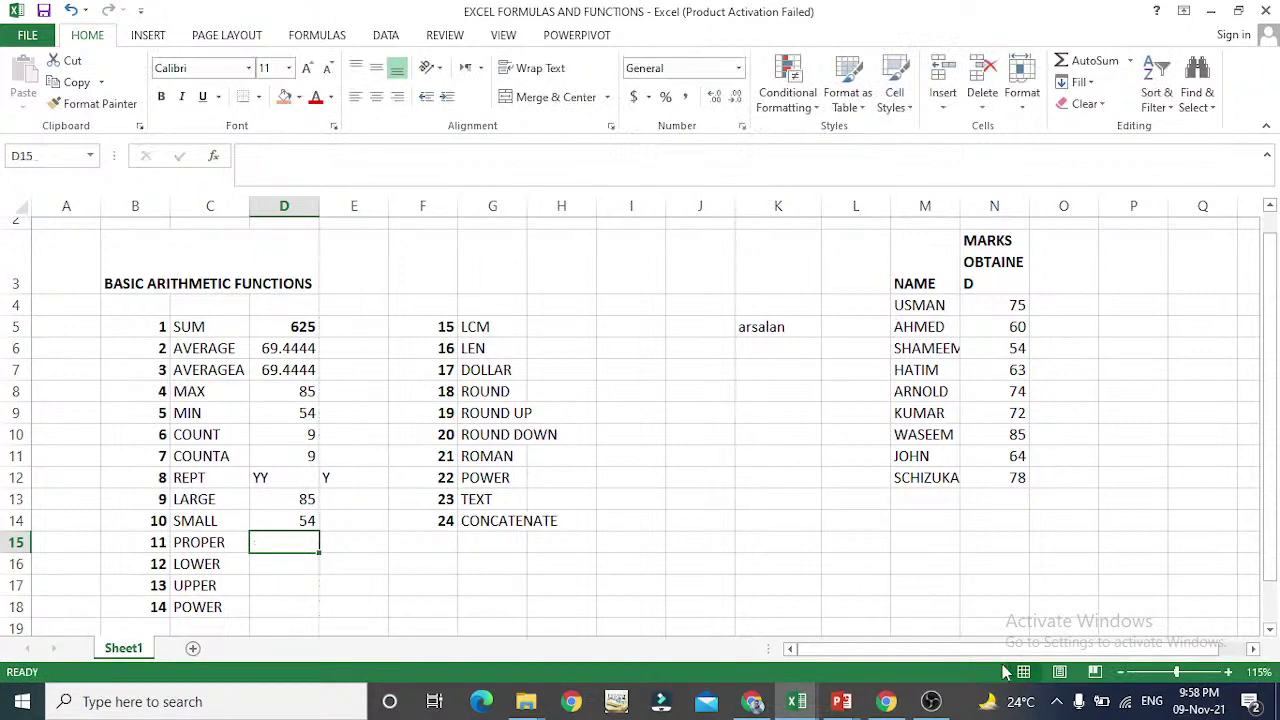
# - Enter the formula =PROPER(K5) in cell D15, beside the PROPER label, and review it
pyautogui.click(1229, 673)
pyautogui.click(1229, 673)
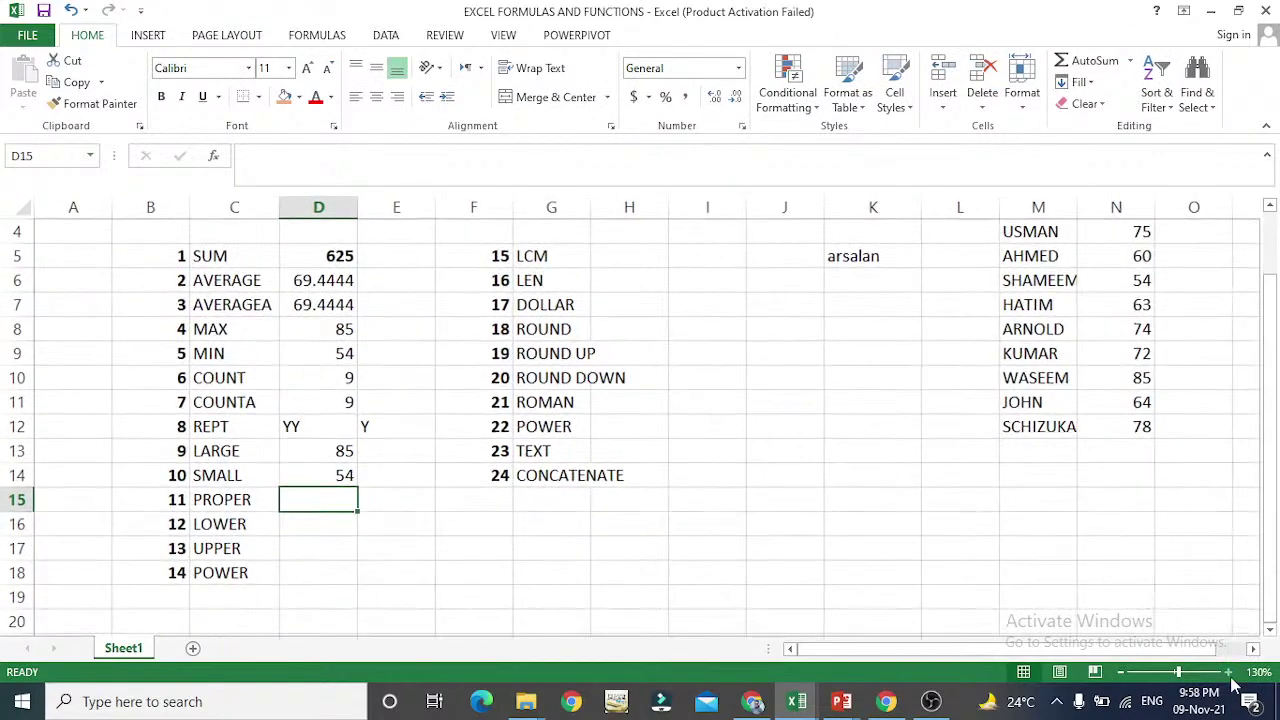
pyautogui.press('Up')
pyautogui.press('Up')
pyautogui.press('Up')
pyautogui.press('Up')
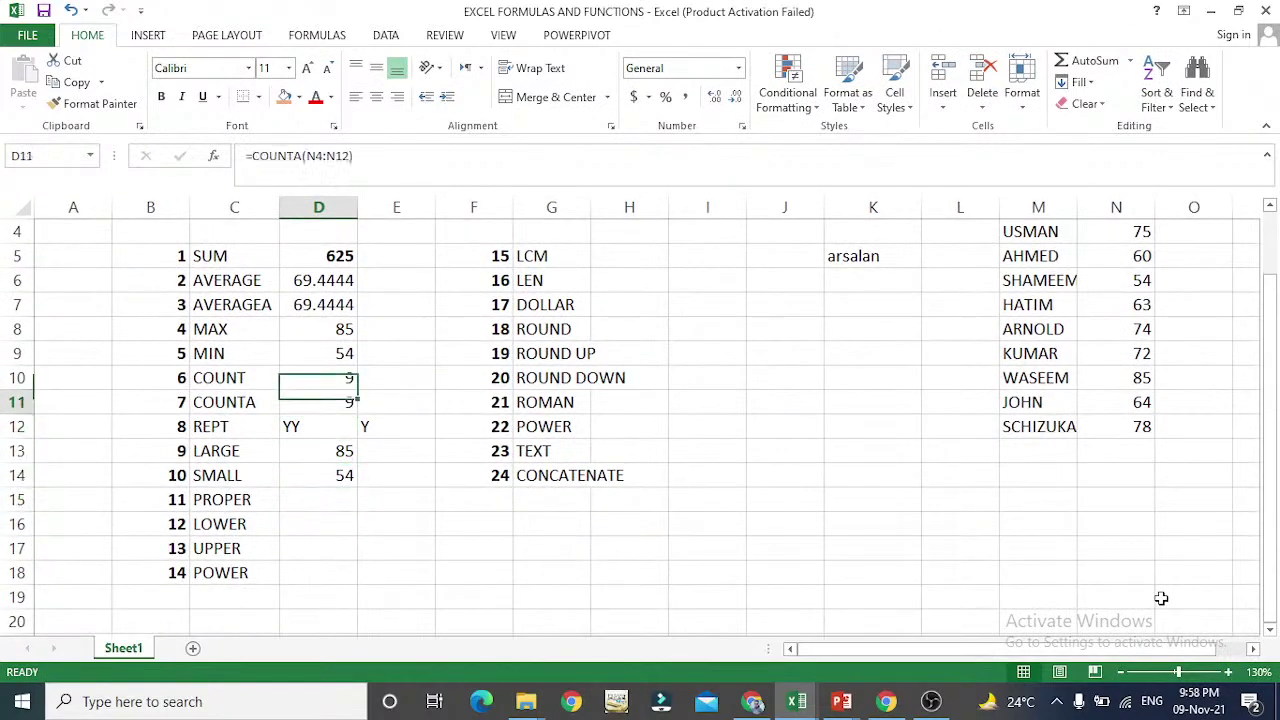
pyautogui.press('Down')
pyautogui.press('F2')
pyautogui.press('Return')
pyautogui.press('Down')
pyautogui.press('Down')
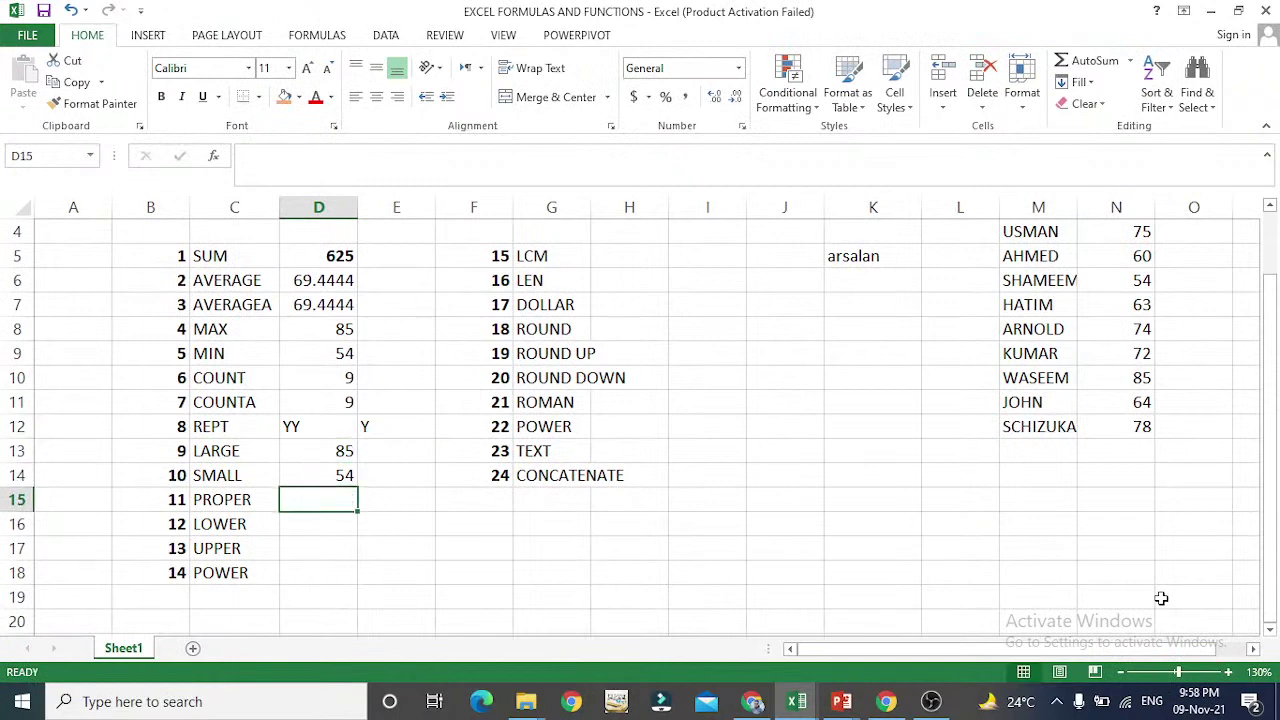
pyautogui.write('=p')
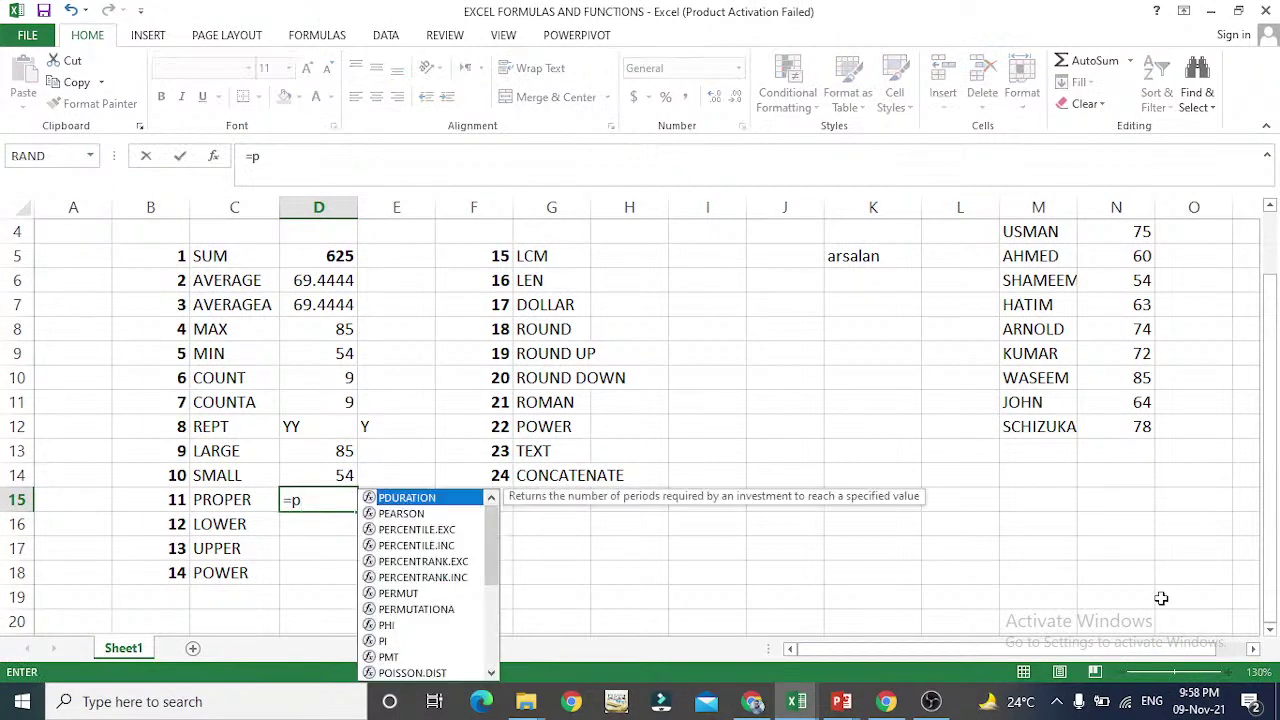
pyautogui.write('roper(')
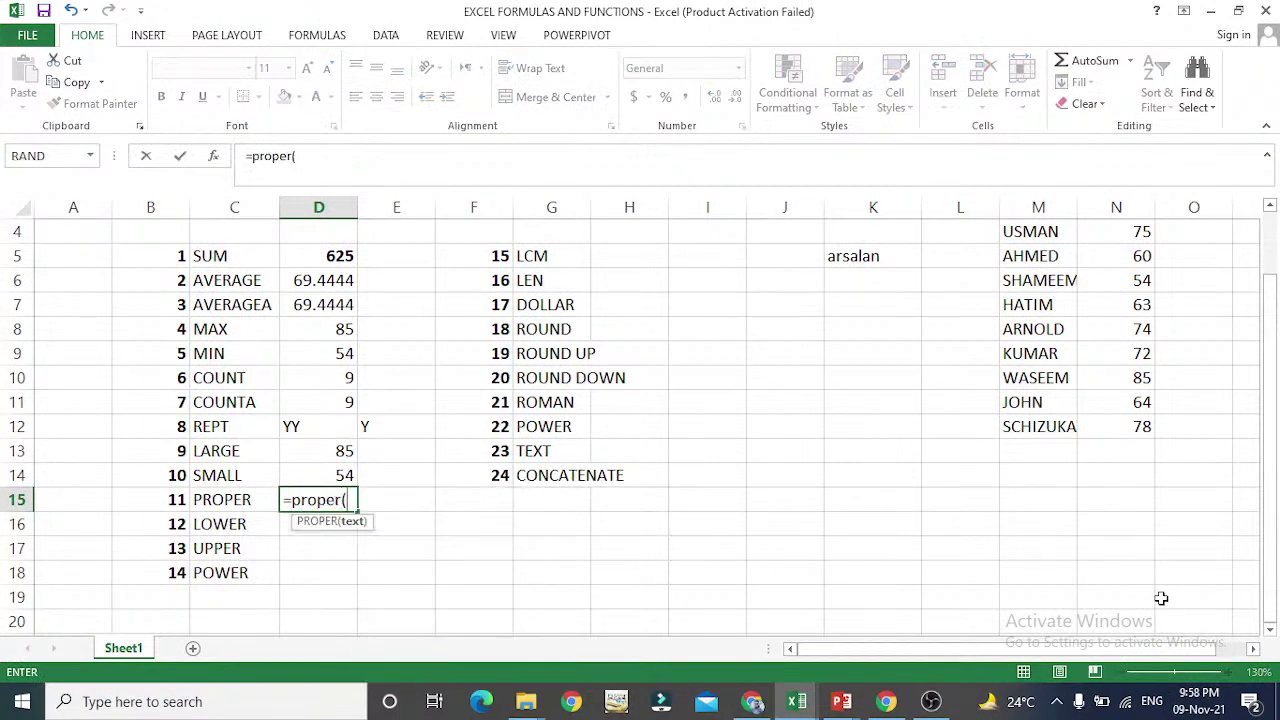
pyautogui.click(880, 258)
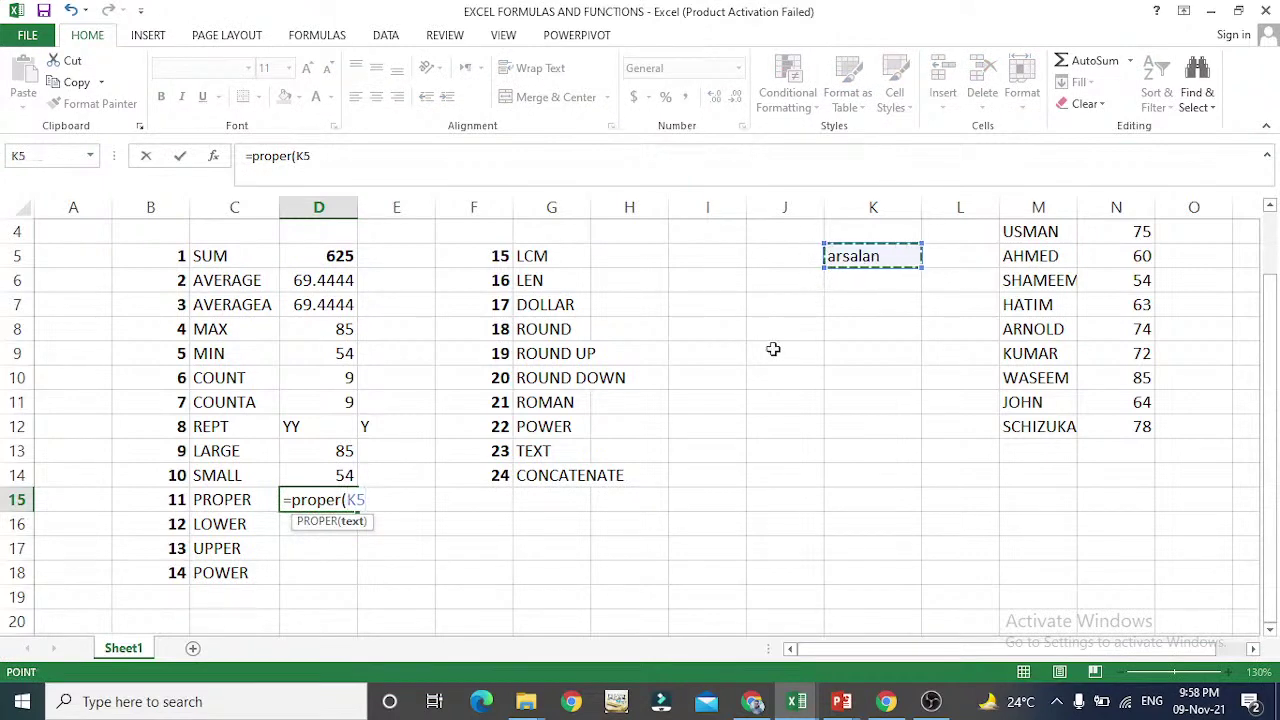
pyautogui.press('Return')
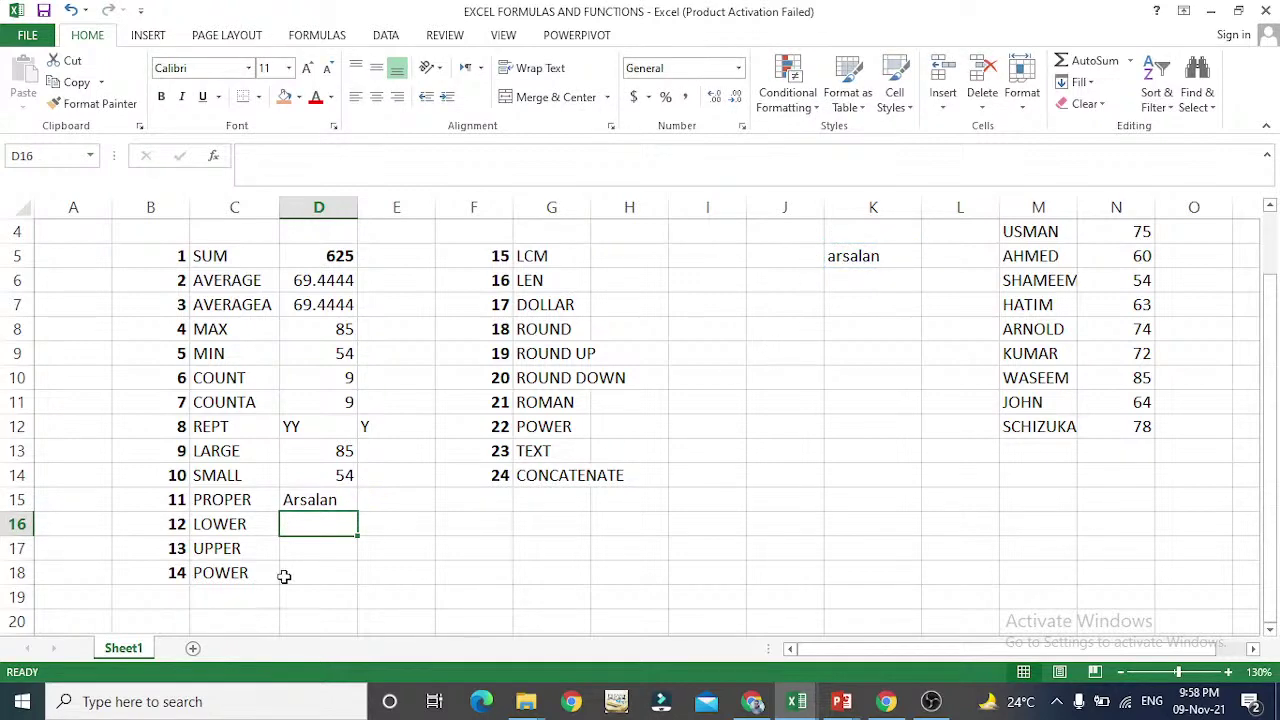
pyautogui.click(312, 500)
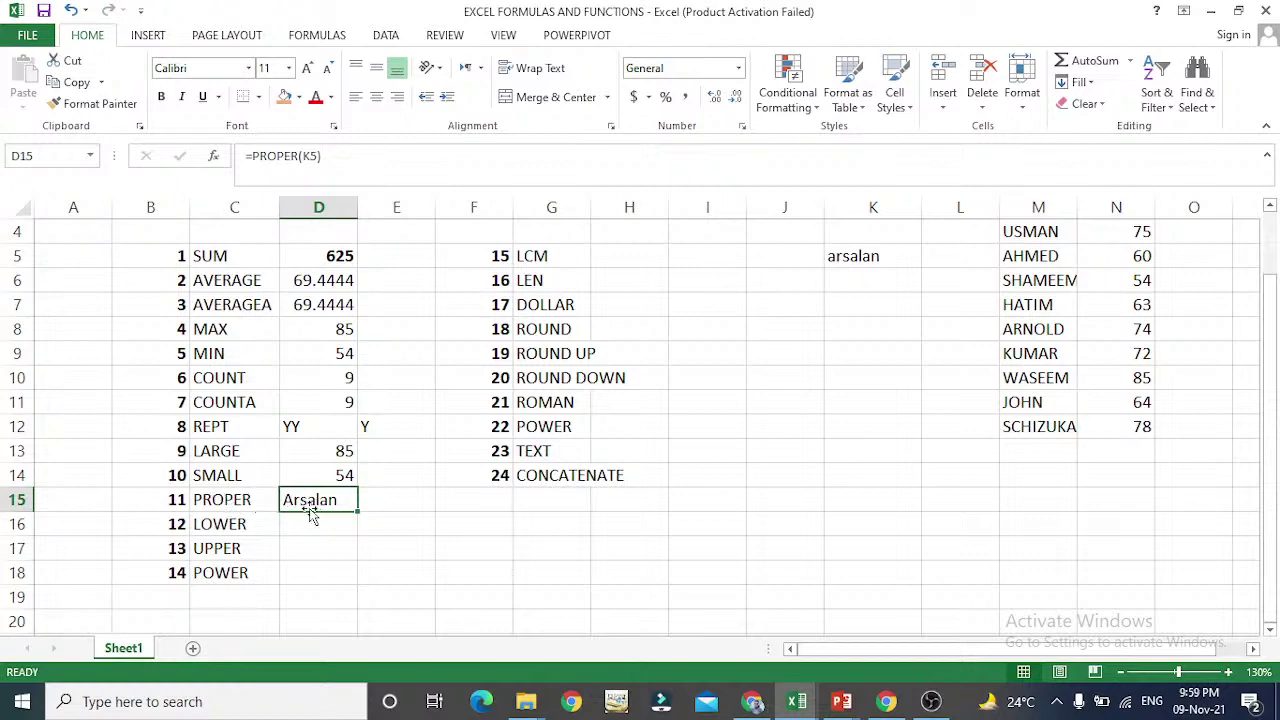
pyautogui.doubleClick(307, 505)
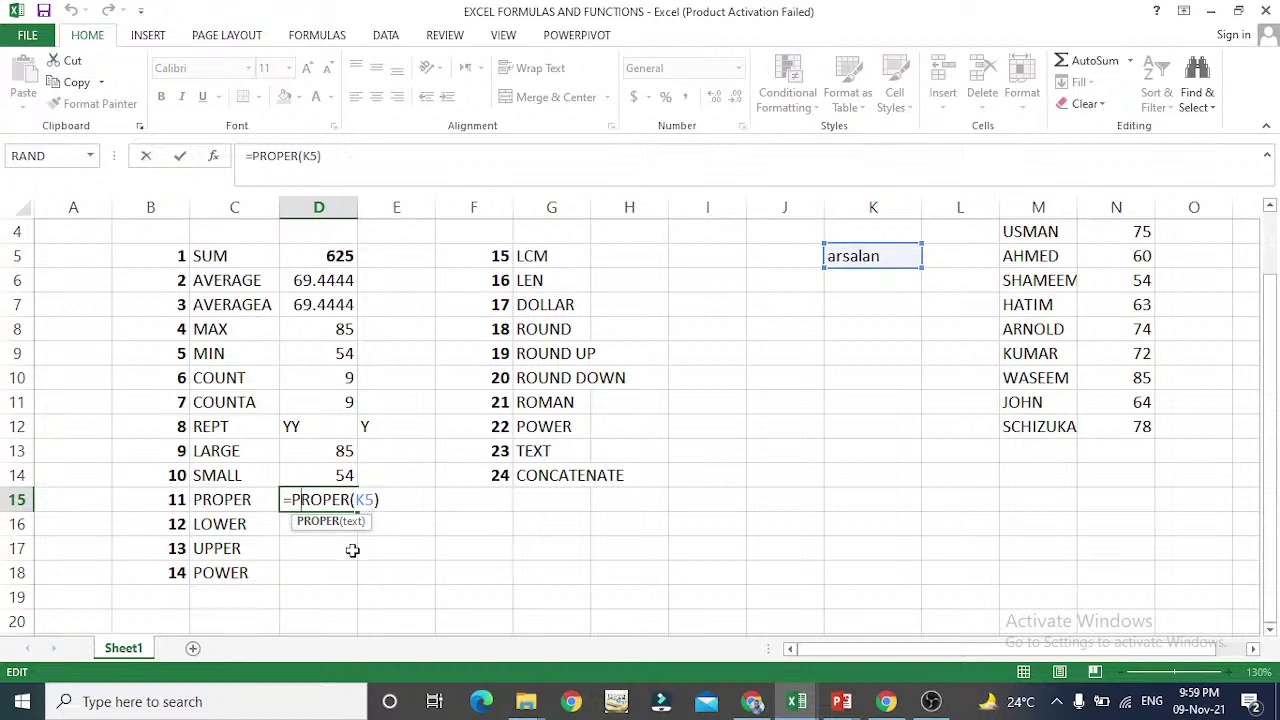
pyautogui.press('Return')
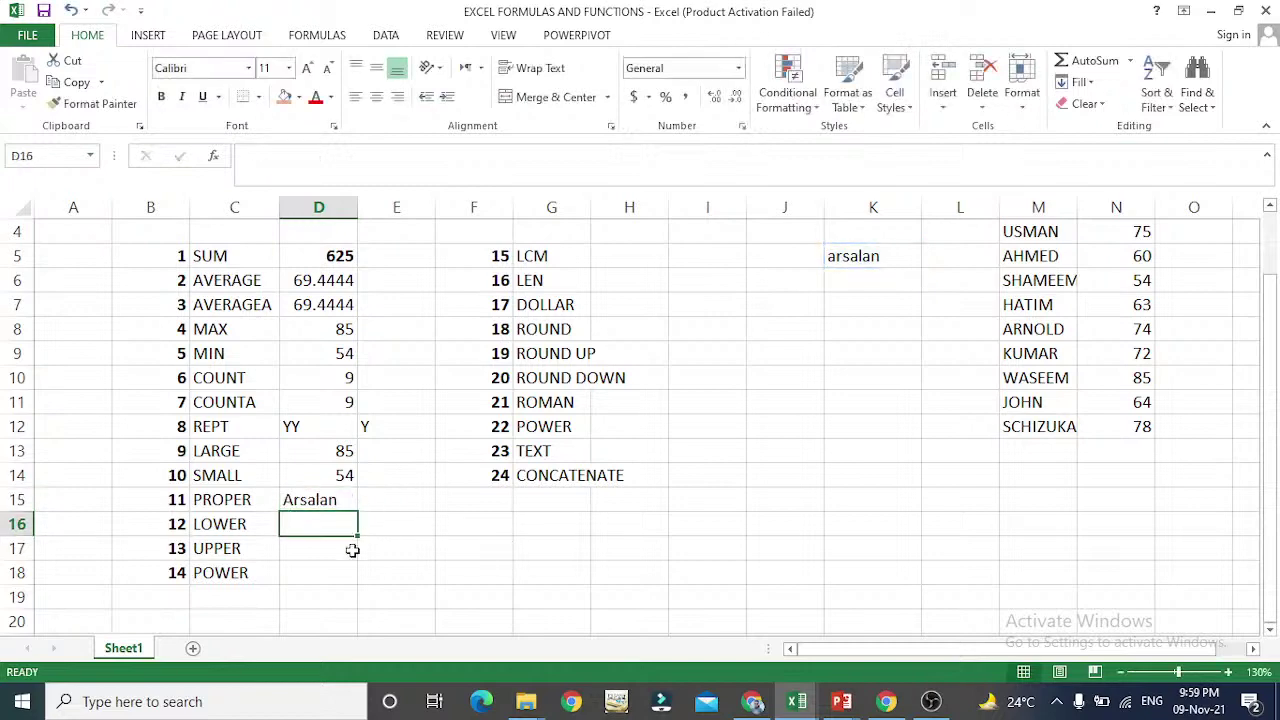
# - Enter the formula =LOWER(M4) in cell D16, beside the LOWER label, review it and select cell D17
pyautogui.write('=lower')
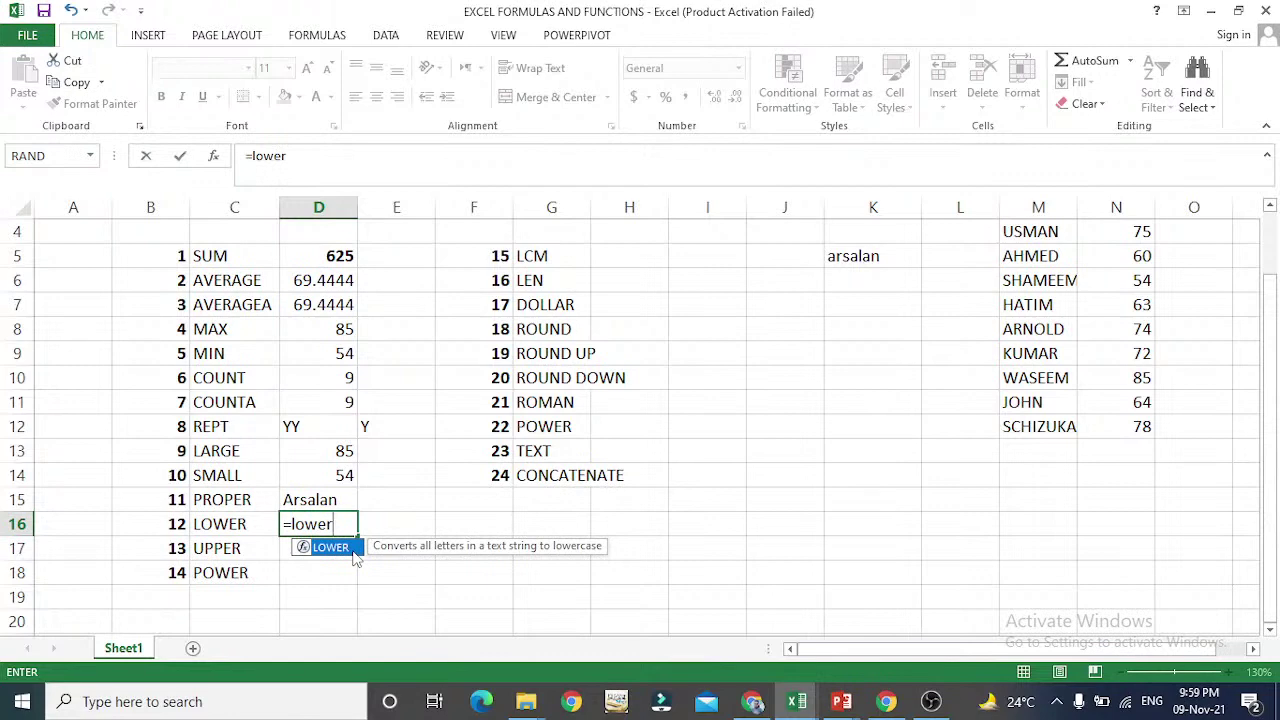
pyautogui.write('(')
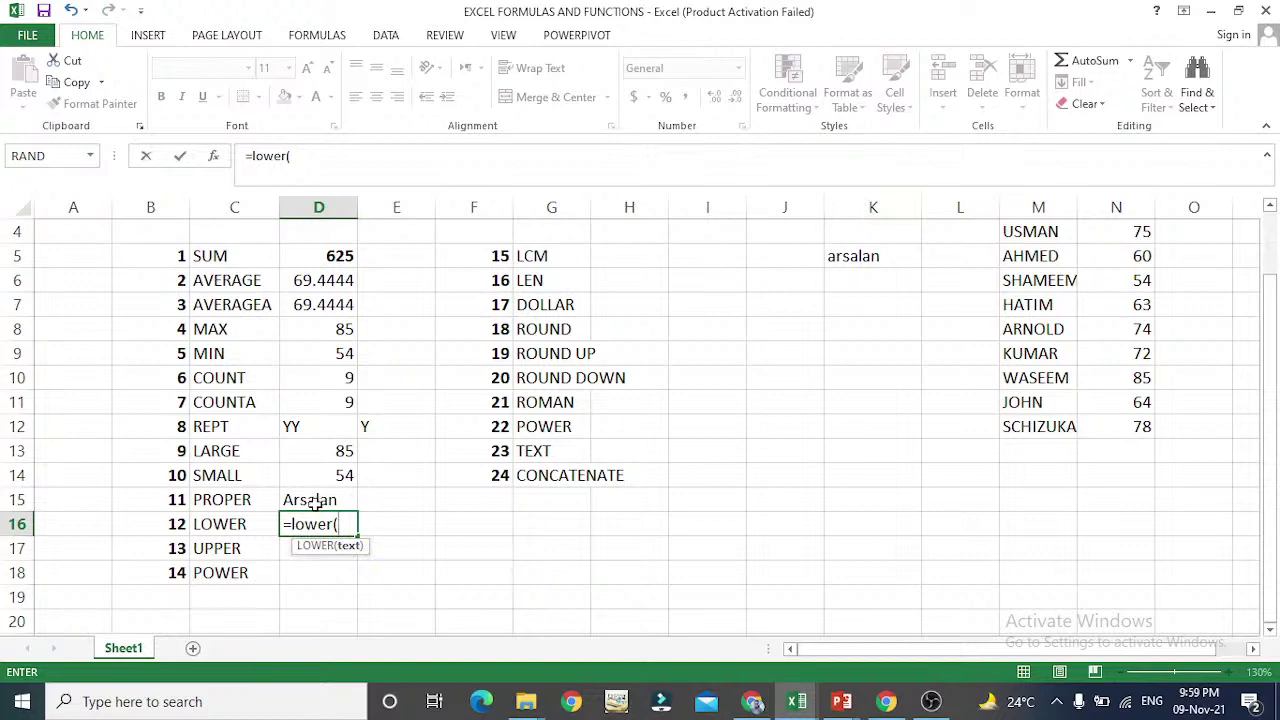
pyautogui.scroll(-4, 315, 505)
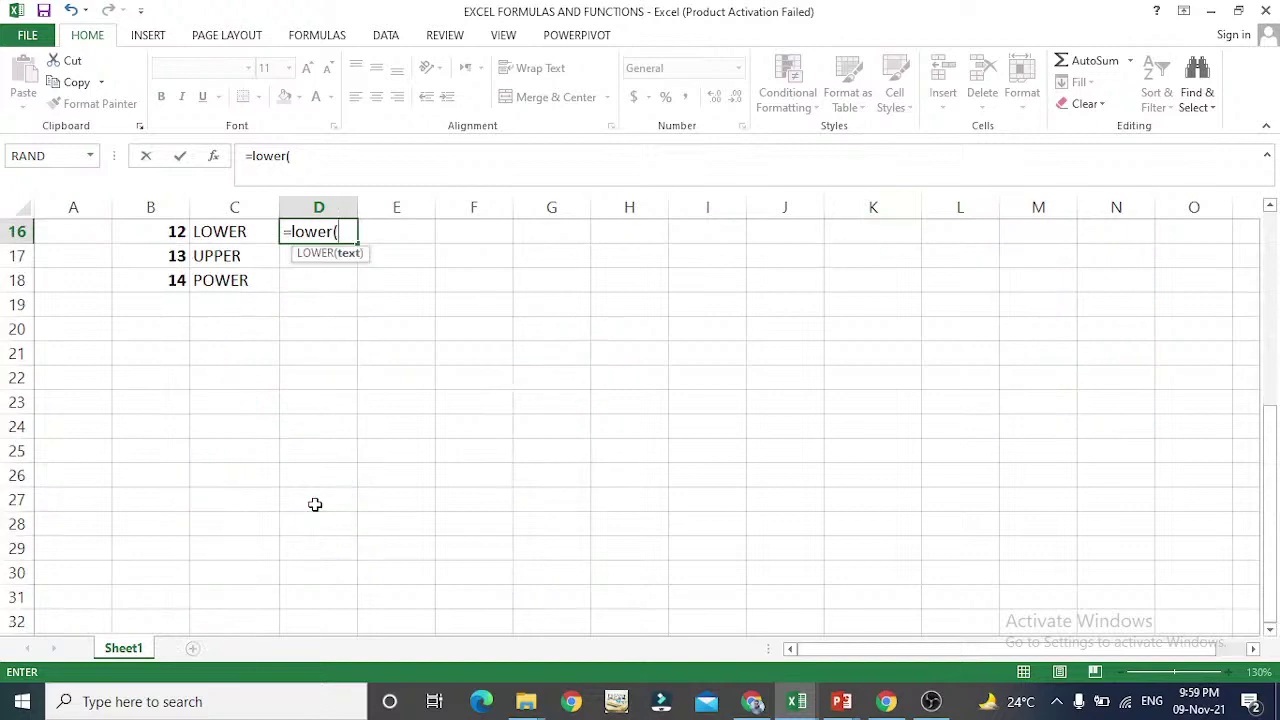
pyautogui.press('Up')
pyautogui.press('Up')
pyautogui.press('Up')
pyautogui.press('Up')
pyautogui.press('Up')
pyautogui.press('Up')
pyautogui.press('Up')
pyautogui.press('Up')
pyautogui.press('Up')
pyautogui.press('Up')
pyautogui.press('Up')
pyautogui.press('Up')
pyautogui.press('Up')
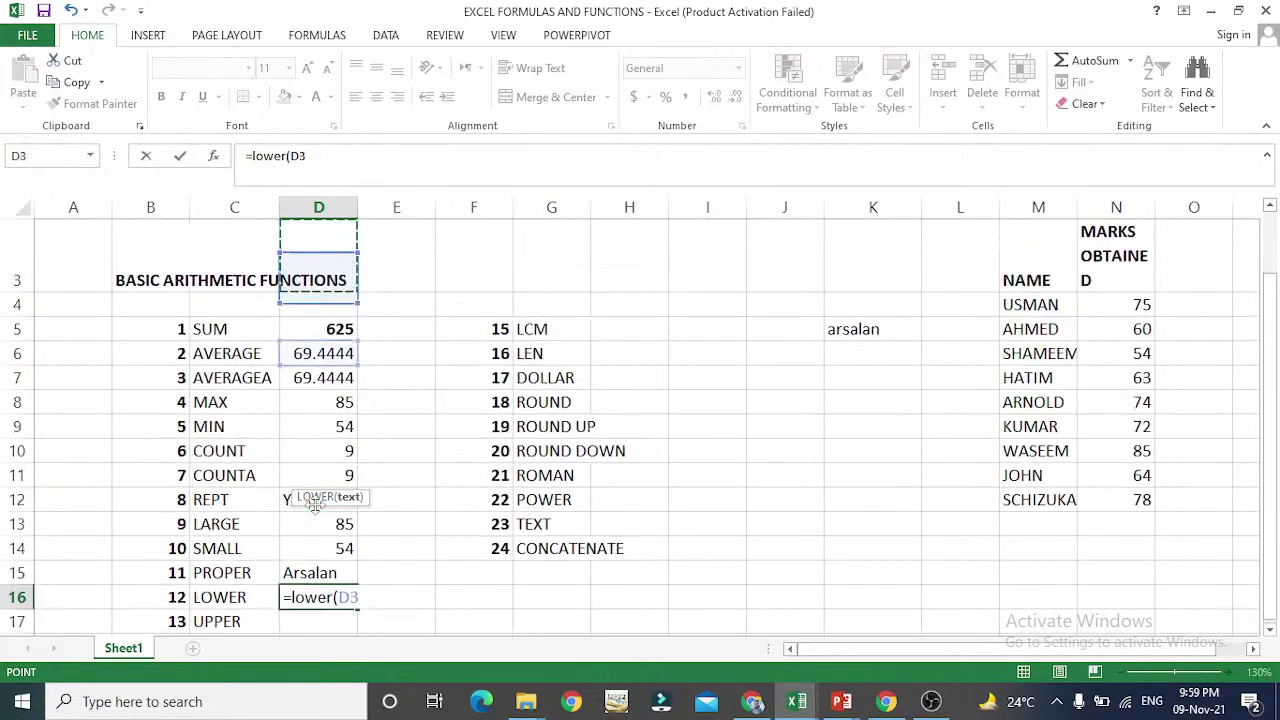
pyautogui.press('Up')
pyautogui.press('Down')
pyautogui.press('Down')
pyautogui.press('Down')
pyautogui.press('Down')
pyautogui.press('Down')
pyautogui.press('Down')
pyautogui.press('Down')
pyautogui.press('Right')
pyautogui.press('Right')
pyautogui.press('Right')
pyautogui.press('Right')
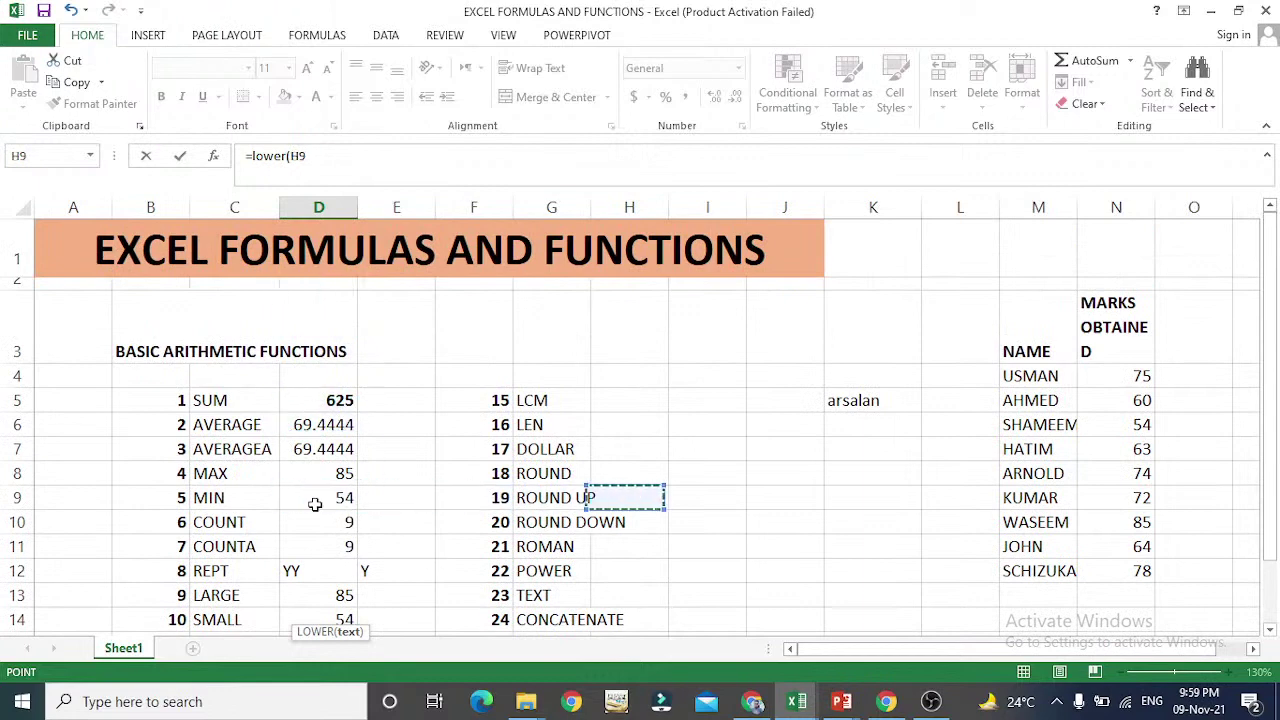
pyautogui.press('Right')
pyautogui.press('Right')
pyautogui.press('Right')
pyautogui.press('Right')
pyautogui.press('Up')
pyautogui.press('Up')
pyautogui.press('Up')
pyautogui.press('Up')
pyautogui.press('Up')
pyautogui.press('Up')
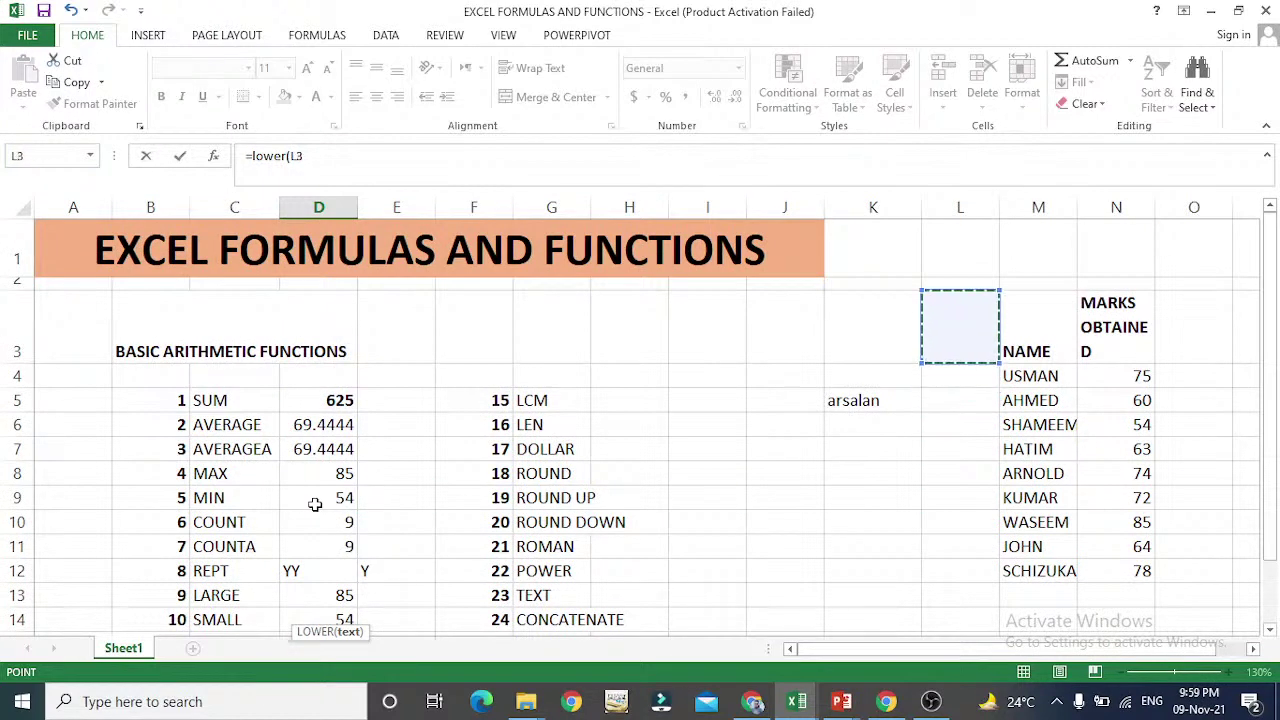
pyautogui.press('Down')
pyautogui.press('Right')
pyautogui.press('Return')
pyautogui.press('Up')
pyautogui.press('F2')
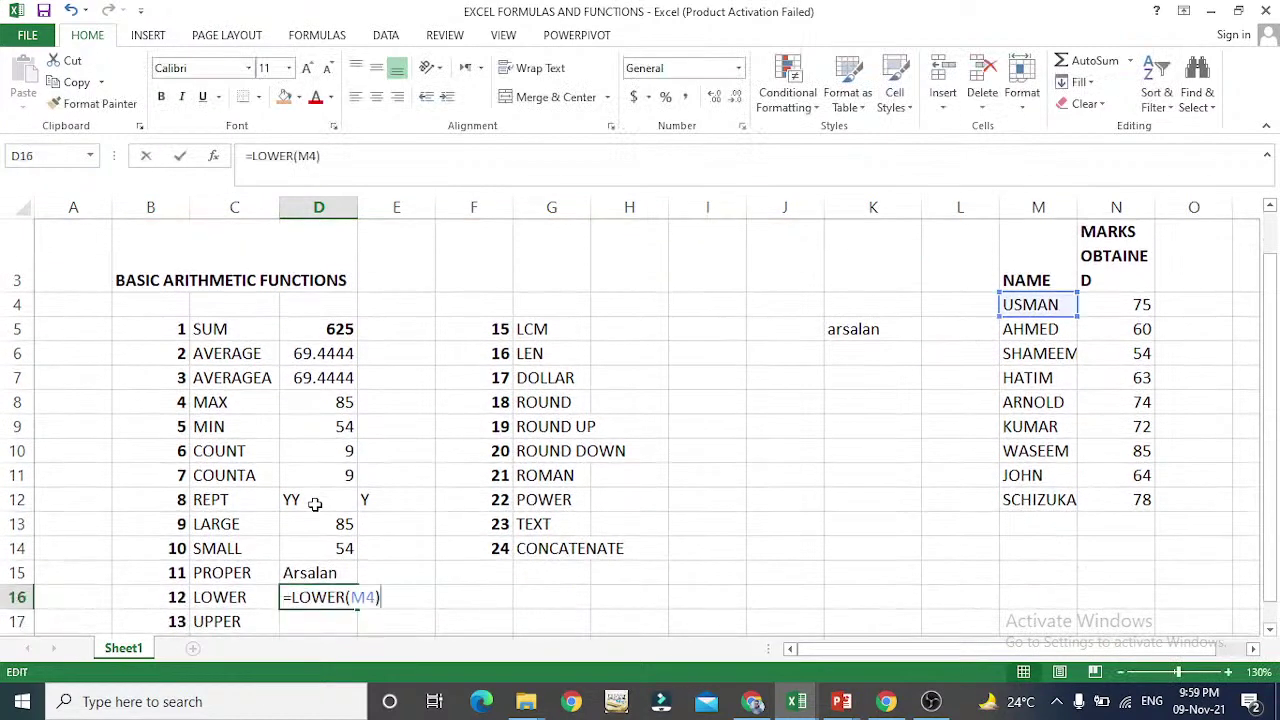
pyautogui.press('Escape')
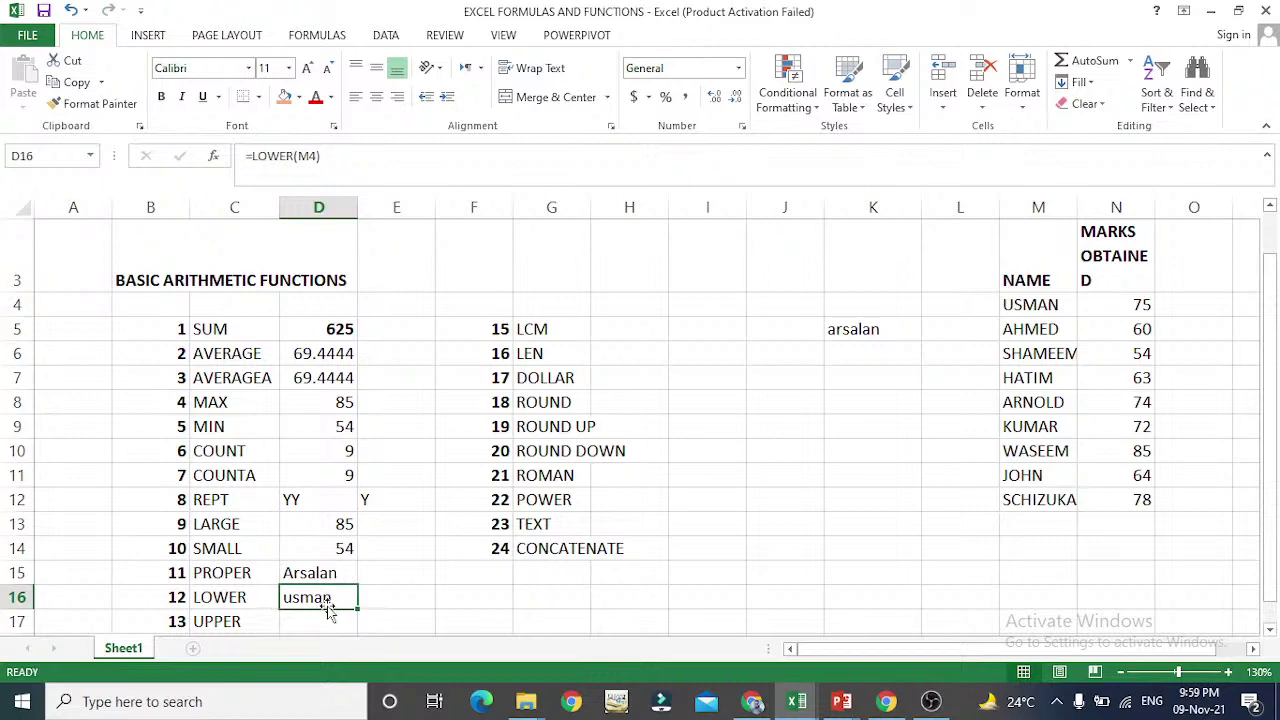
pyautogui.press('Down')
pyautogui.press('Down')
pyautogui.press('Down')
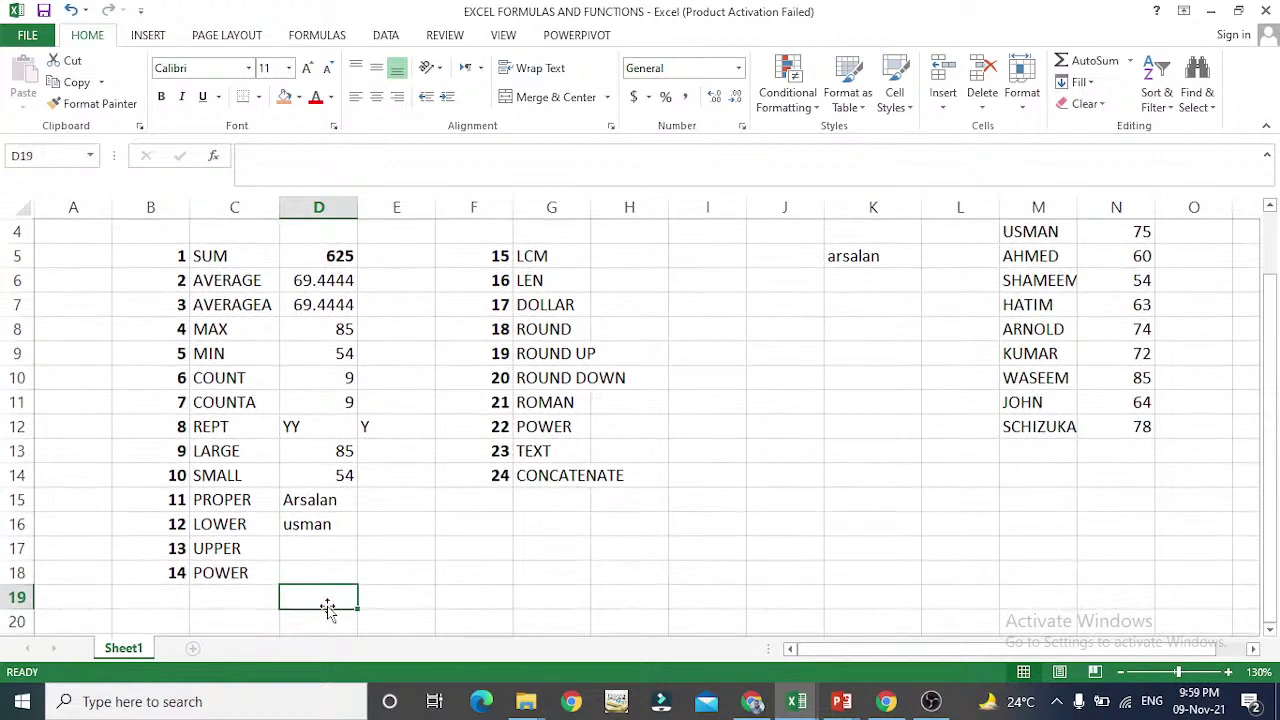
pyautogui.press('Up')
pyautogui.press('Up')
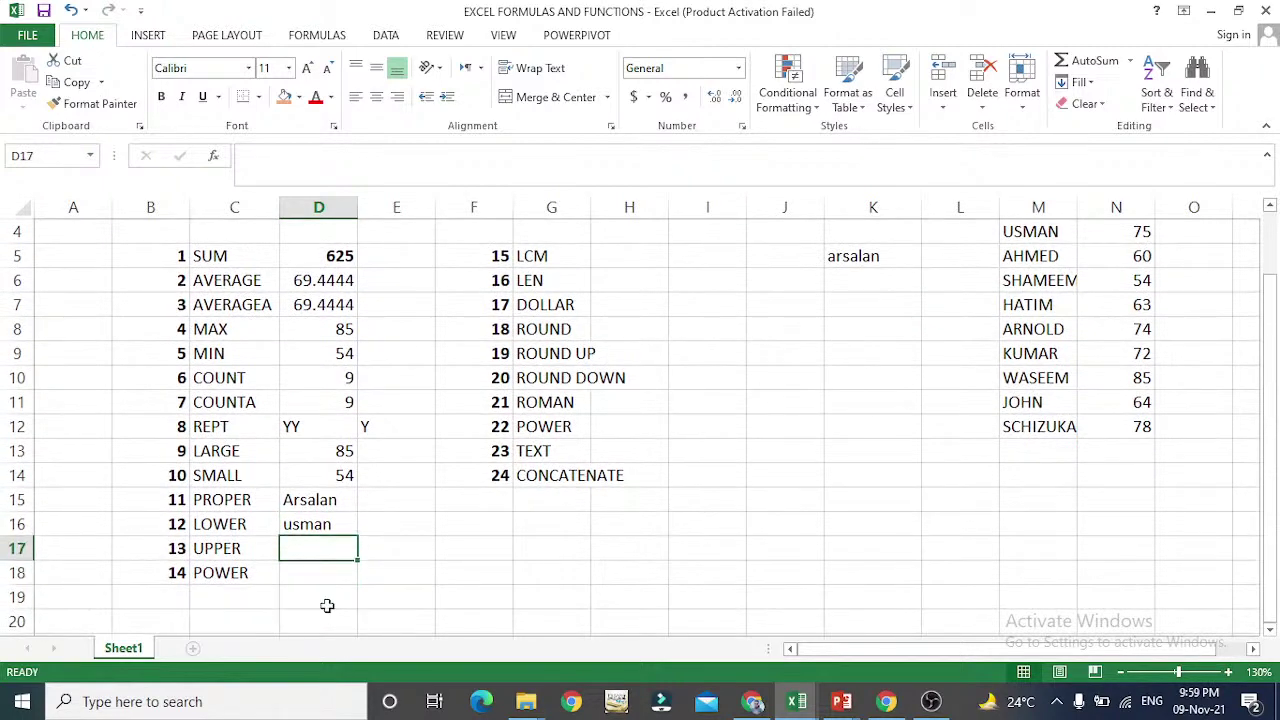
pyautogui.write('=')
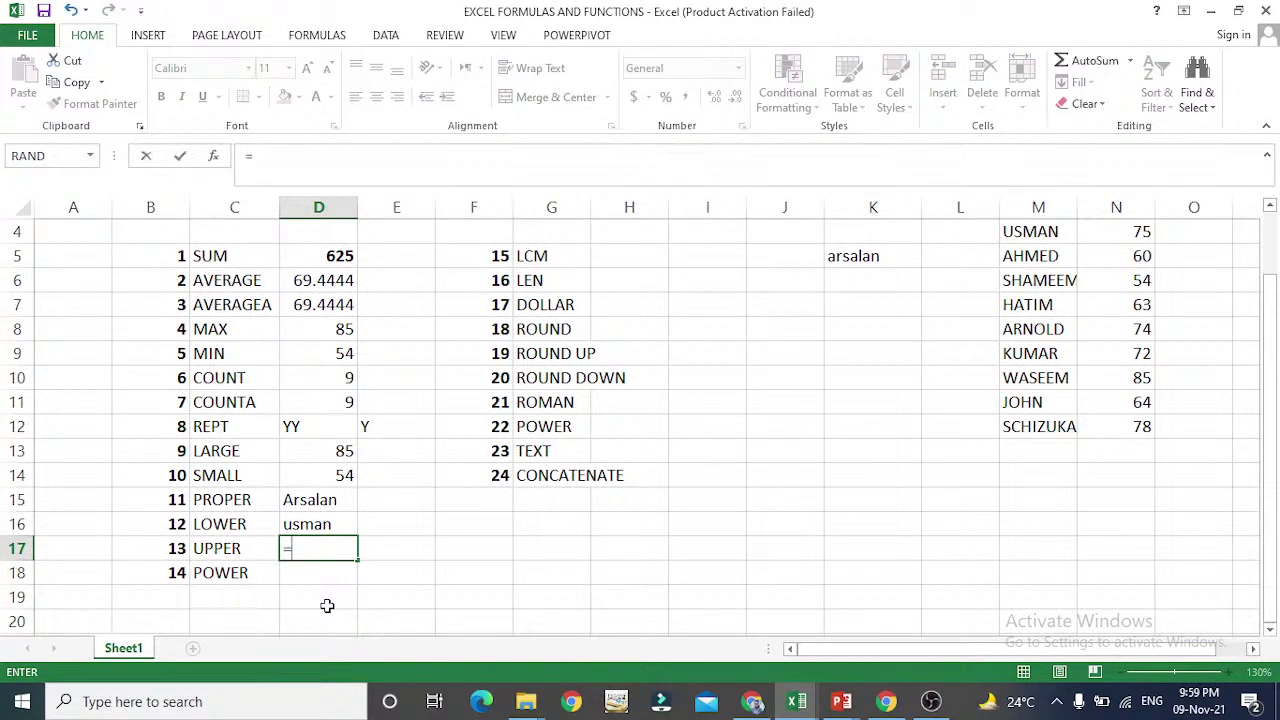
pyautogui.press('Up')
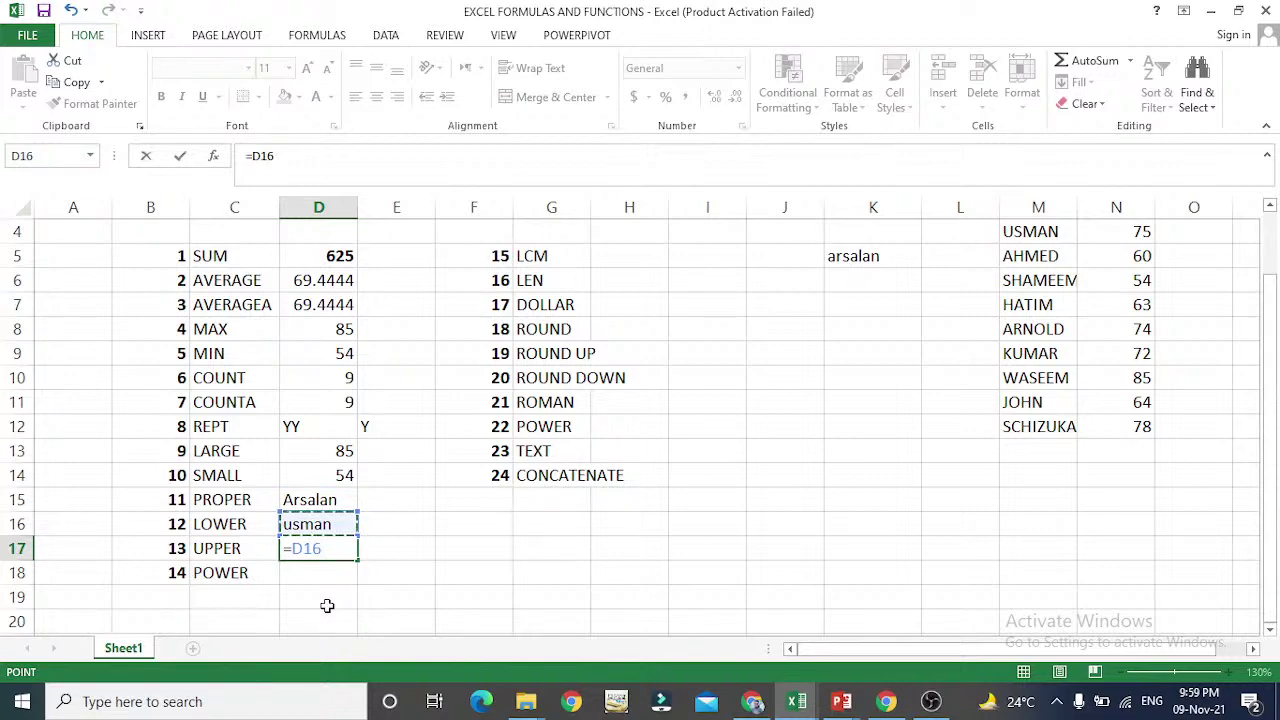
pyautogui.press('Escape')
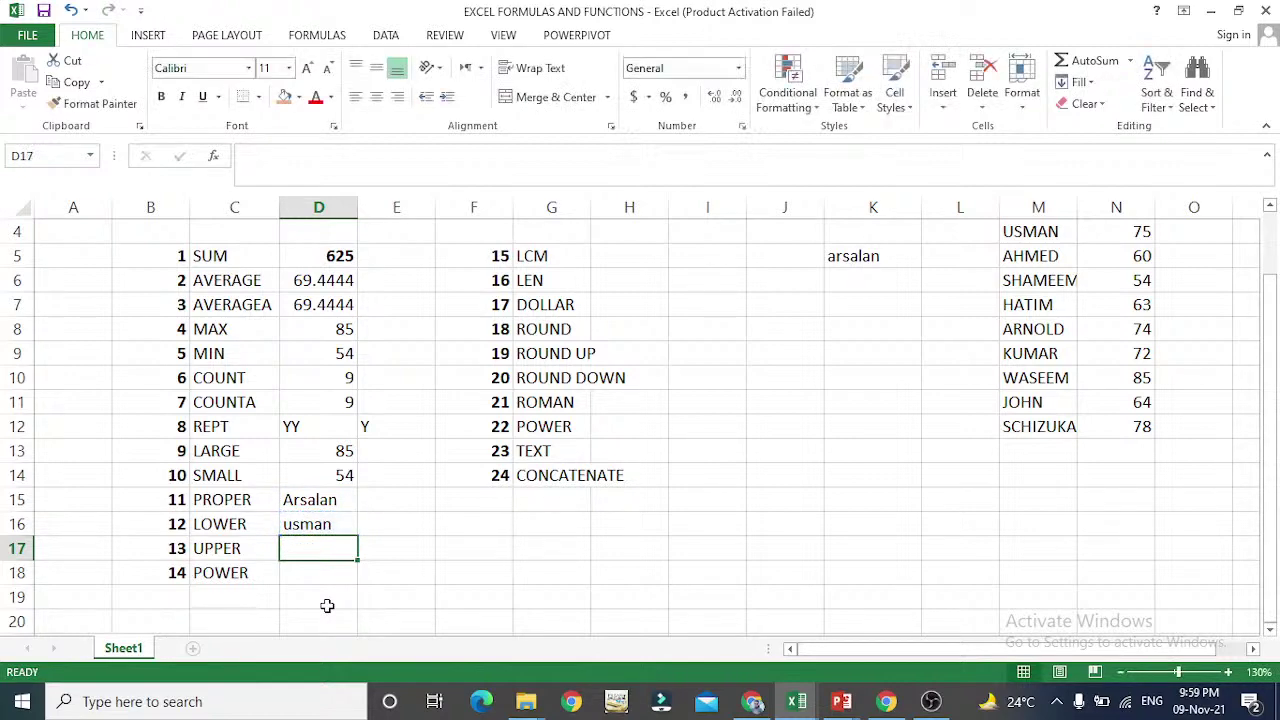
# - Enter the formula =UPPER(D16) in cell D17, beside the UPPER label, and review it
pyautogui.write('=')
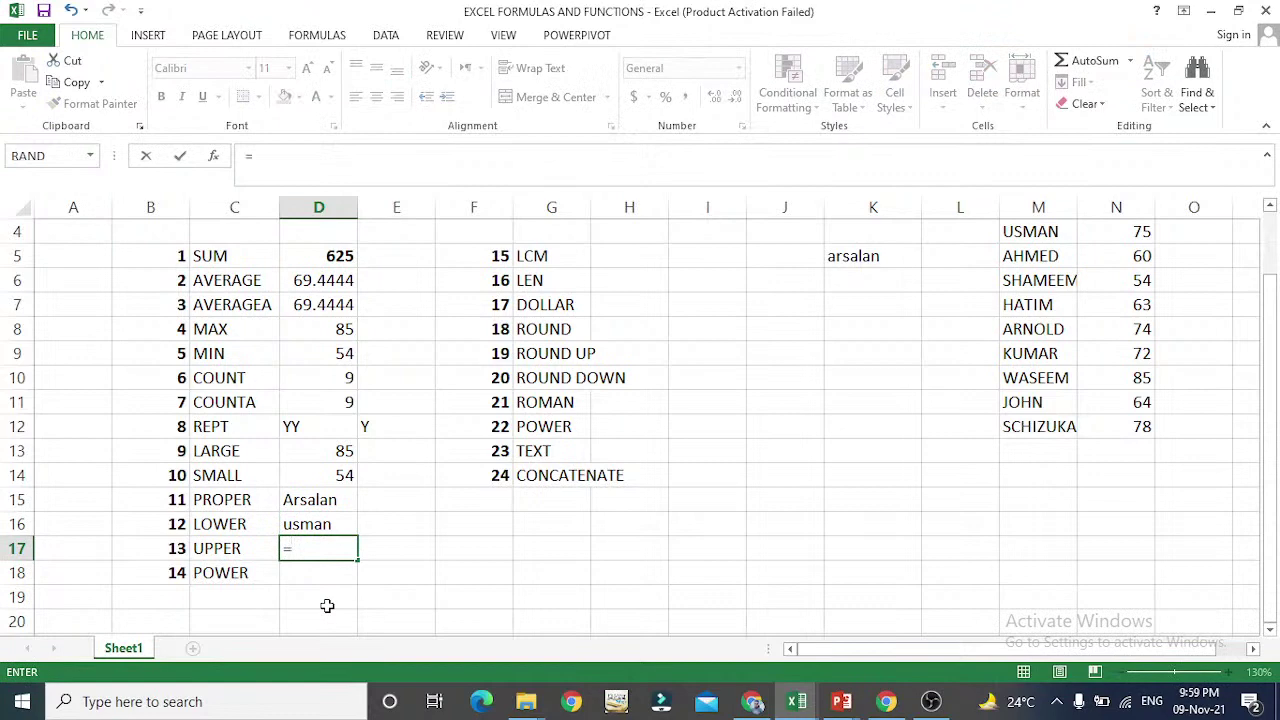
pyautogui.write('upper')
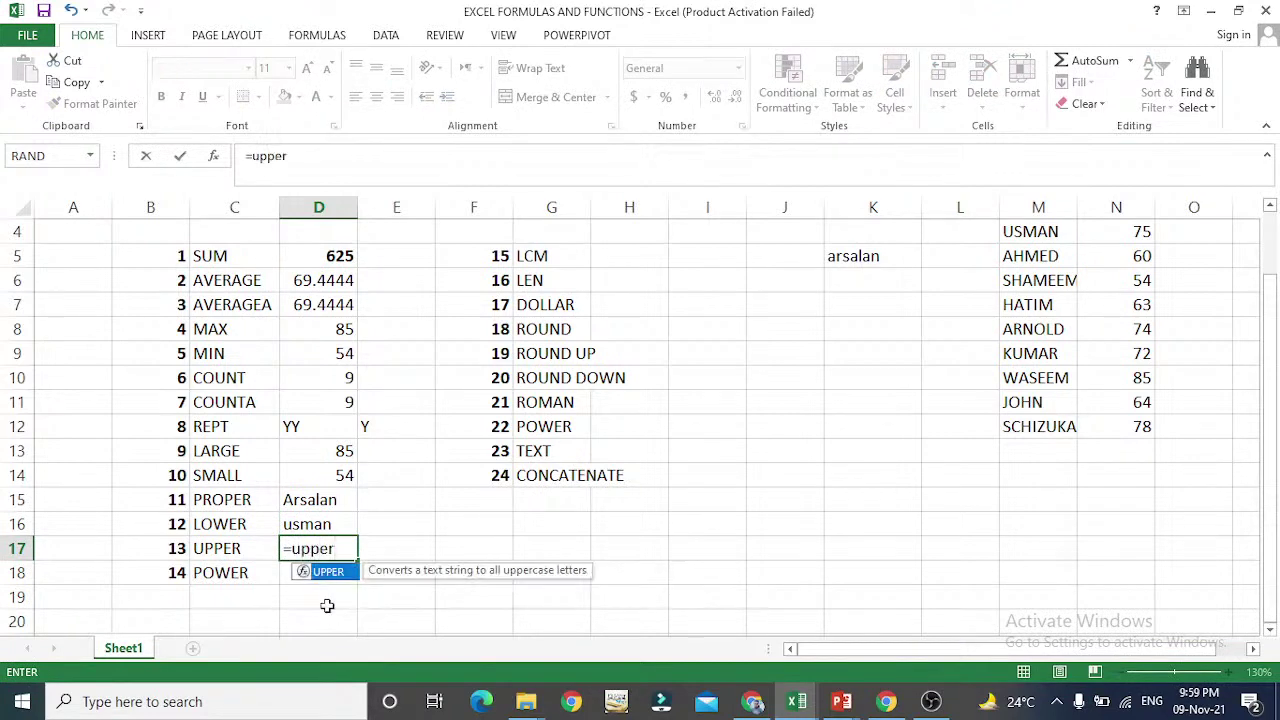
pyautogui.write('(')
pyautogui.press('Right')
pyautogui.press('Right')
pyautogui.press('Right')
pyautogui.press('Right')
pyautogui.press('Right')
pyautogui.press('Right')
pyautogui.press('Right')
pyautogui.press('Right')
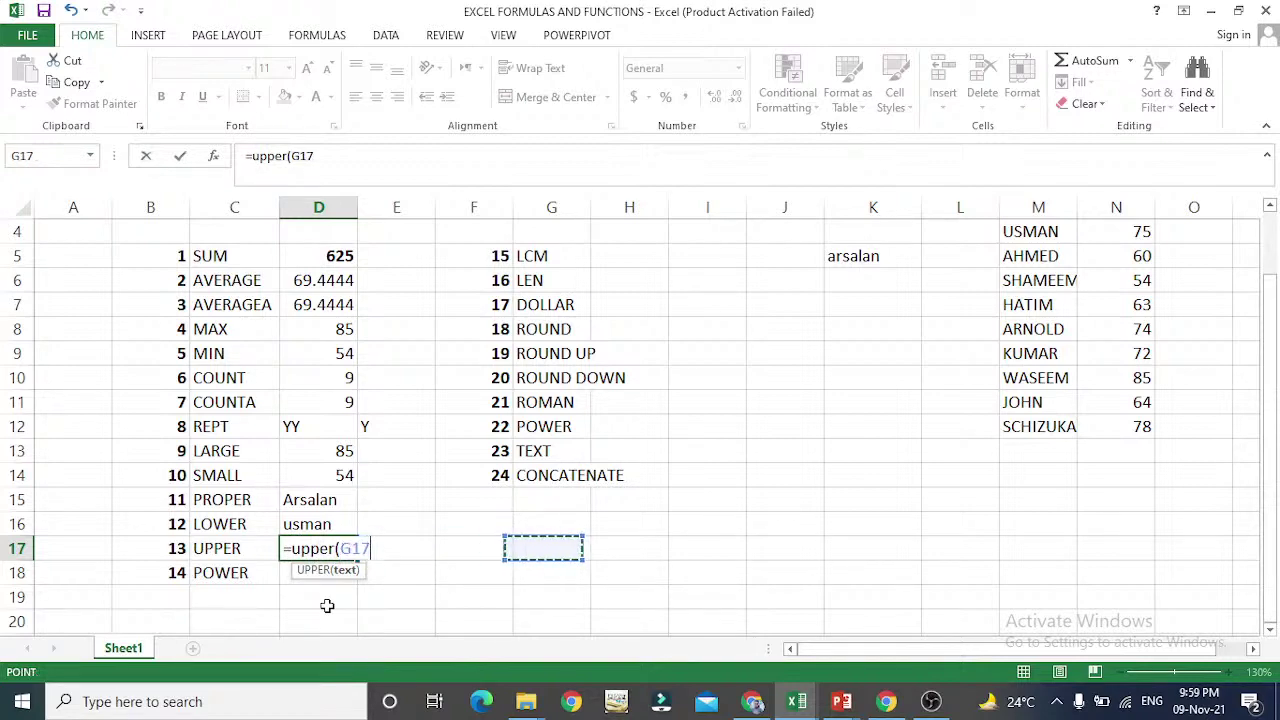
pyautogui.press('Left')
pyautogui.press('Left')
pyautogui.press('Left')
pyautogui.press('Left')
pyautogui.press('Left')
pyautogui.press('Left')
pyautogui.press('Left')
pyautogui.press('Left')
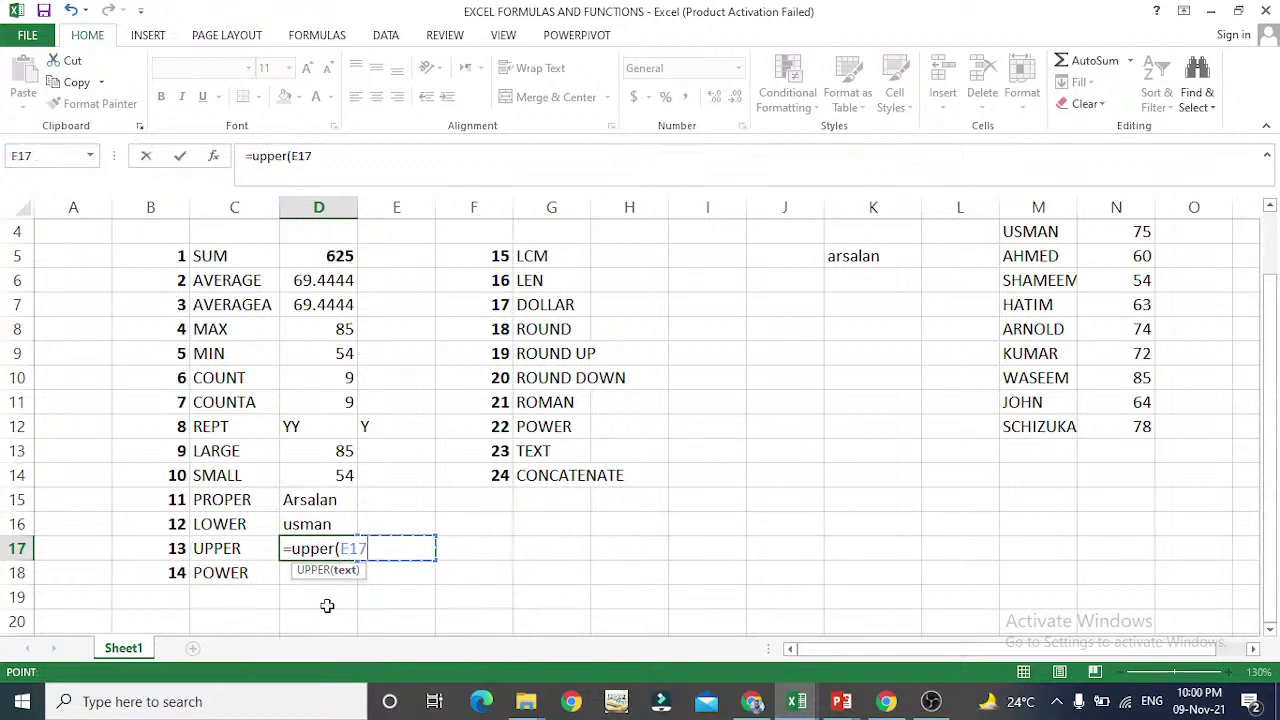
pyautogui.press('Up')
pyautogui.press('Return')
pyautogui.press('Up')
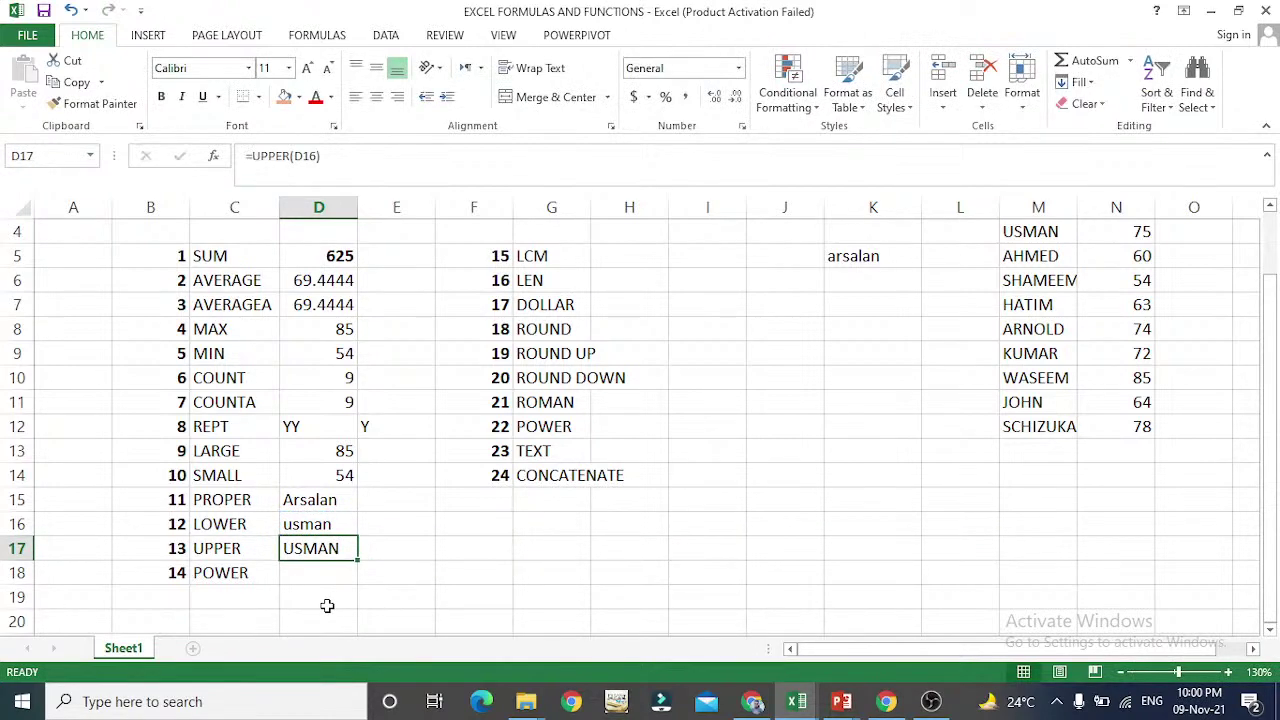
pyautogui.press('F2')
pyautogui.press('Escape')
pyautogui.press('Down')
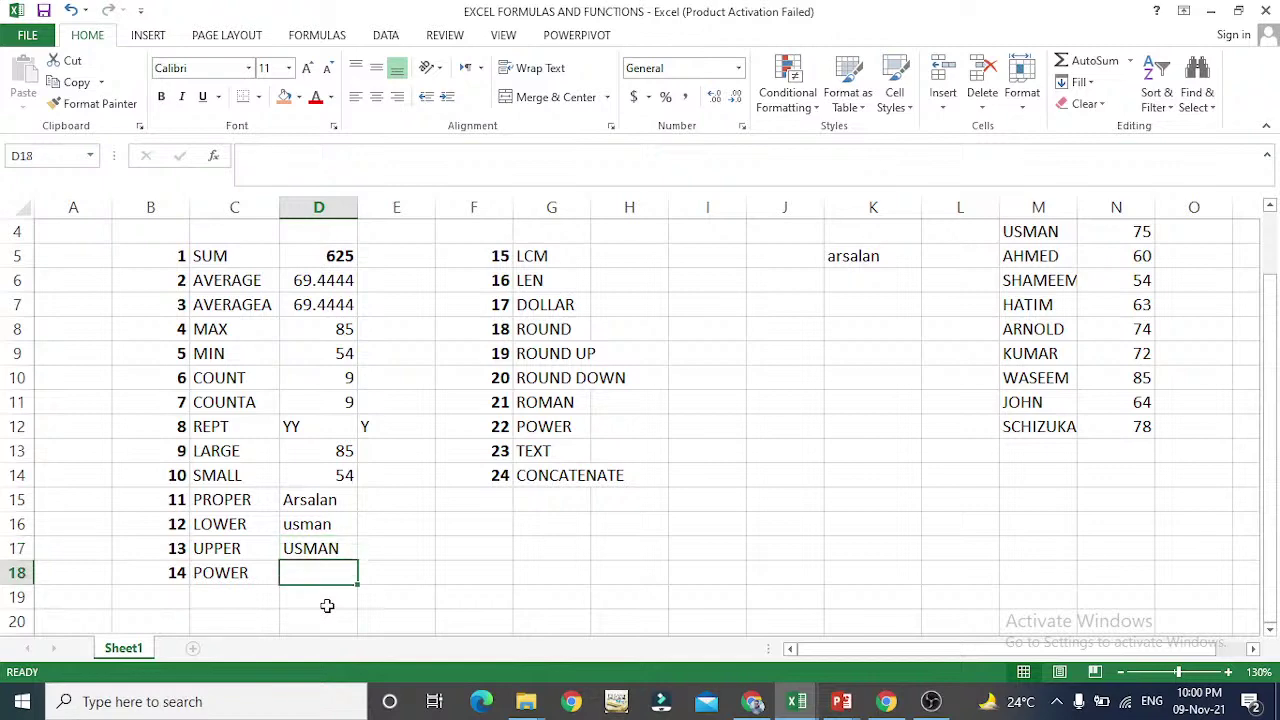
# - Look through the completed example formulas in column D, from the SUM row down to the POWER row
pyautogui.press('Up')
pyautogui.press('Up')
pyautogui.press('Up')
pyautogui.press('Down')
pyautogui.press('Down')
pyautogui.press('Up')
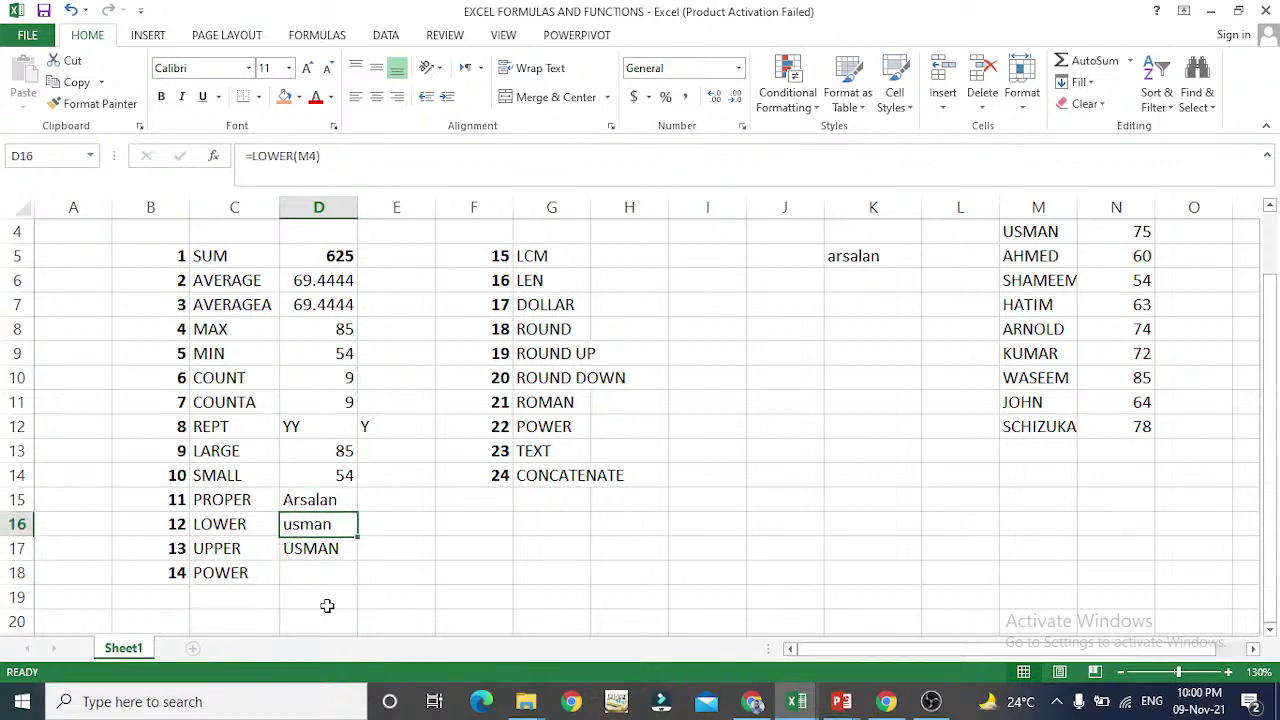
pyautogui.press('Up')
pyautogui.press('Up')
pyautogui.press('Up')
pyautogui.press('Up')
pyautogui.press('Up')
pyautogui.press('Up')
pyautogui.press('Up')
pyautogui.press('Up')
pyautogui.press('Up')
pyautogui.press('Up')
pyautogui.press('Up')
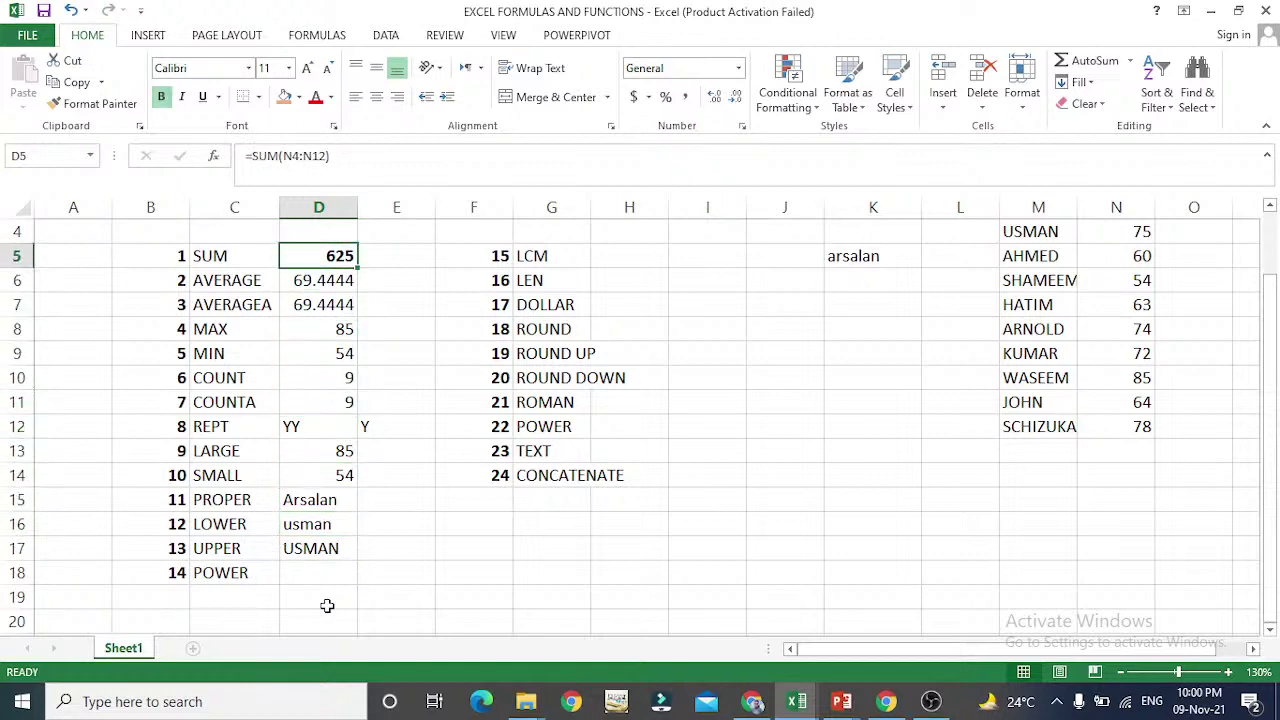
pyautogui.press('Down')
pyautogui.press('Down')
pyautogui.press('Down')
pyautogui.press('Down')
pyautogui.press('Down')
pyautogui.press('Down')
pyautogui.press('Down')
pyautogui.press('Down')
pyautogui.press('Down')
pyautogui.press('Down')
pyautogui.press('Down')
pyautogui.press('Down')
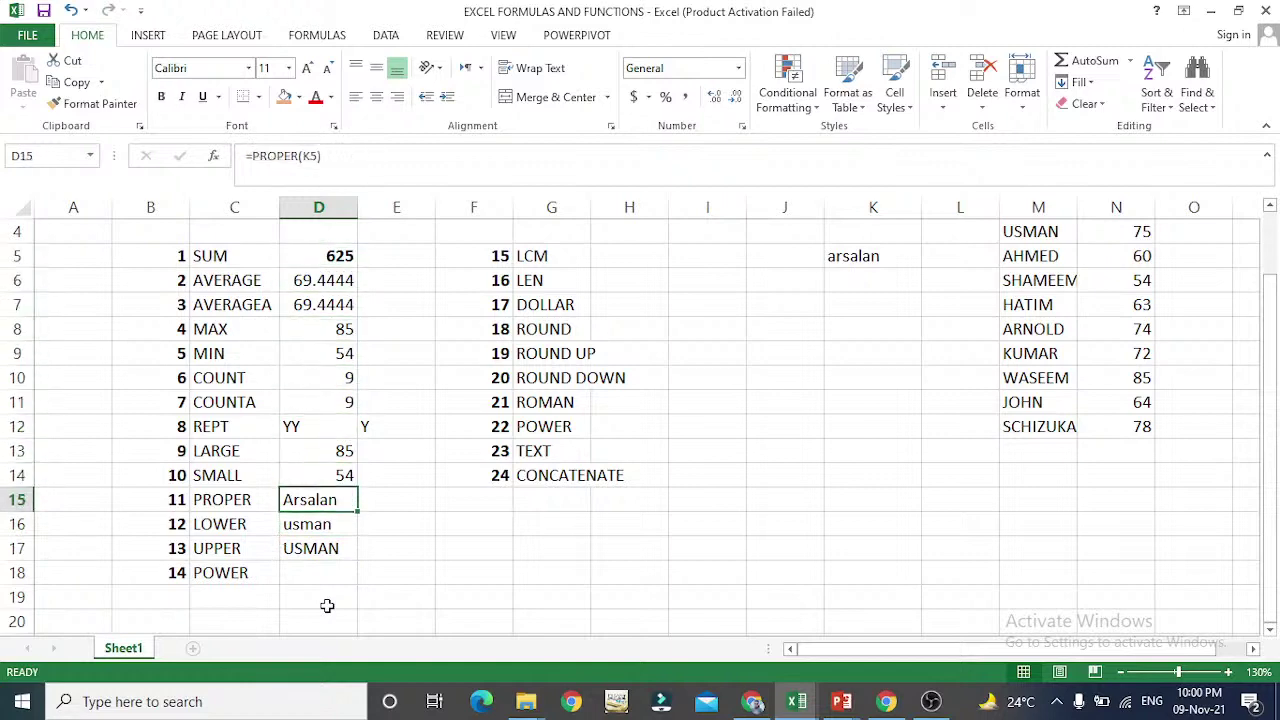
pyautogui.press('Up')
pyautogui.press('Down')
pyautogui.press('Down')
pyautogui.press('Down')
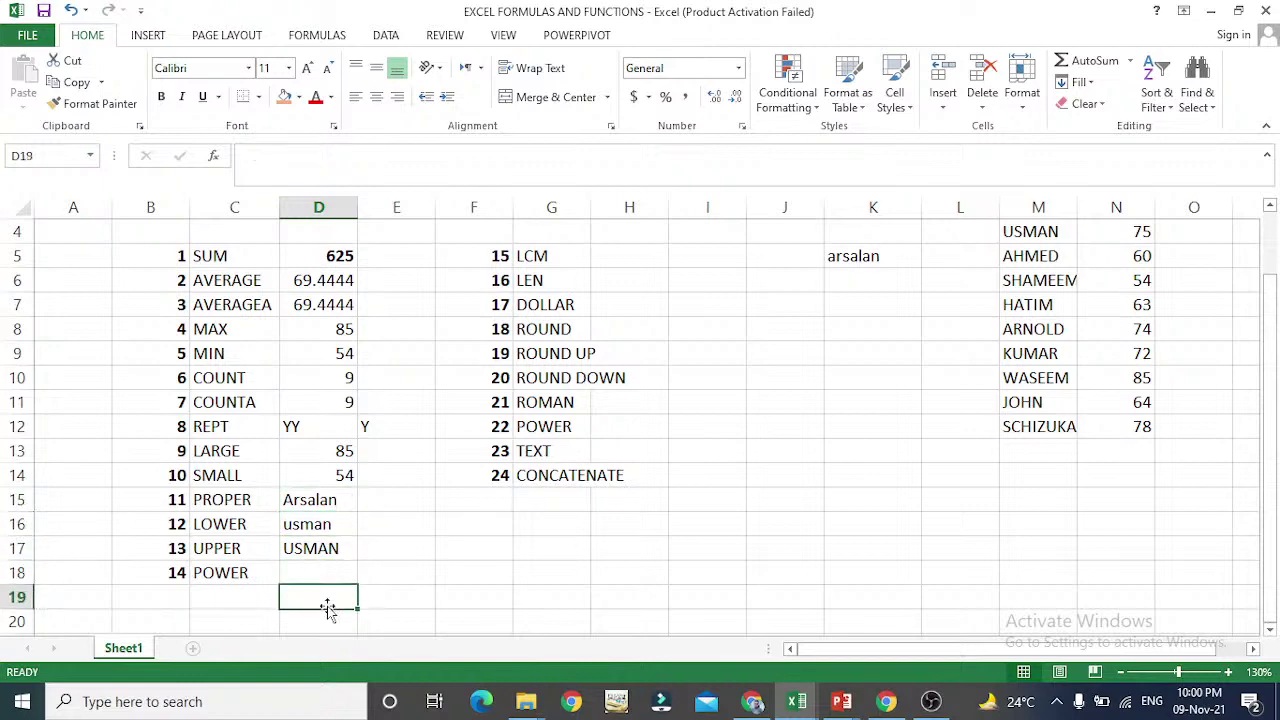
pyautogui.press('Up')
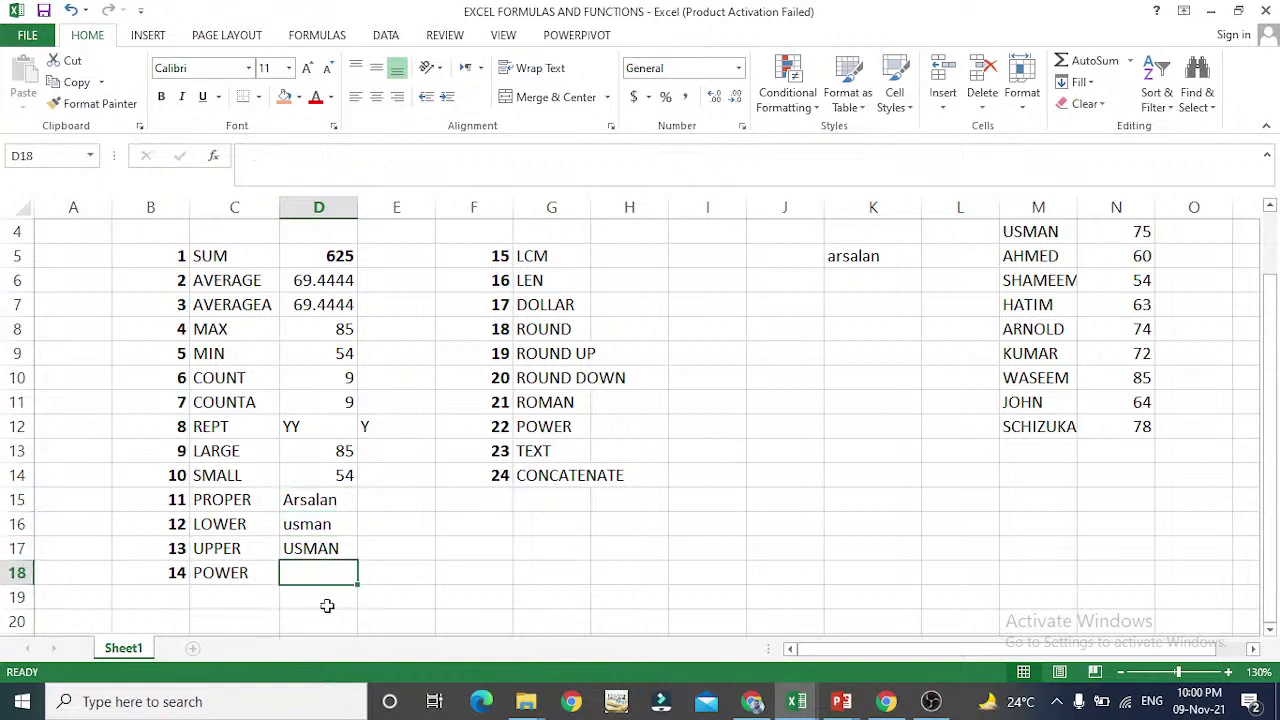
pyautogui.write('=')
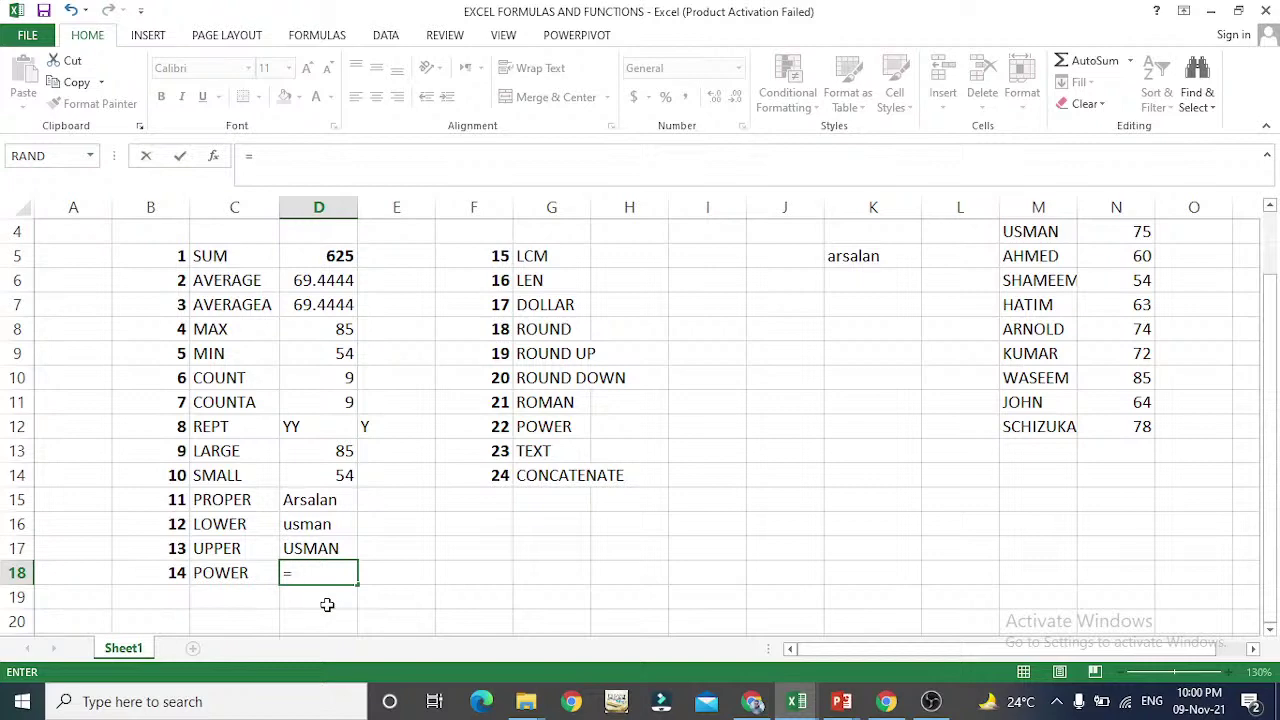
pyautogui.press('Escape')
pyautogui.press('Left')
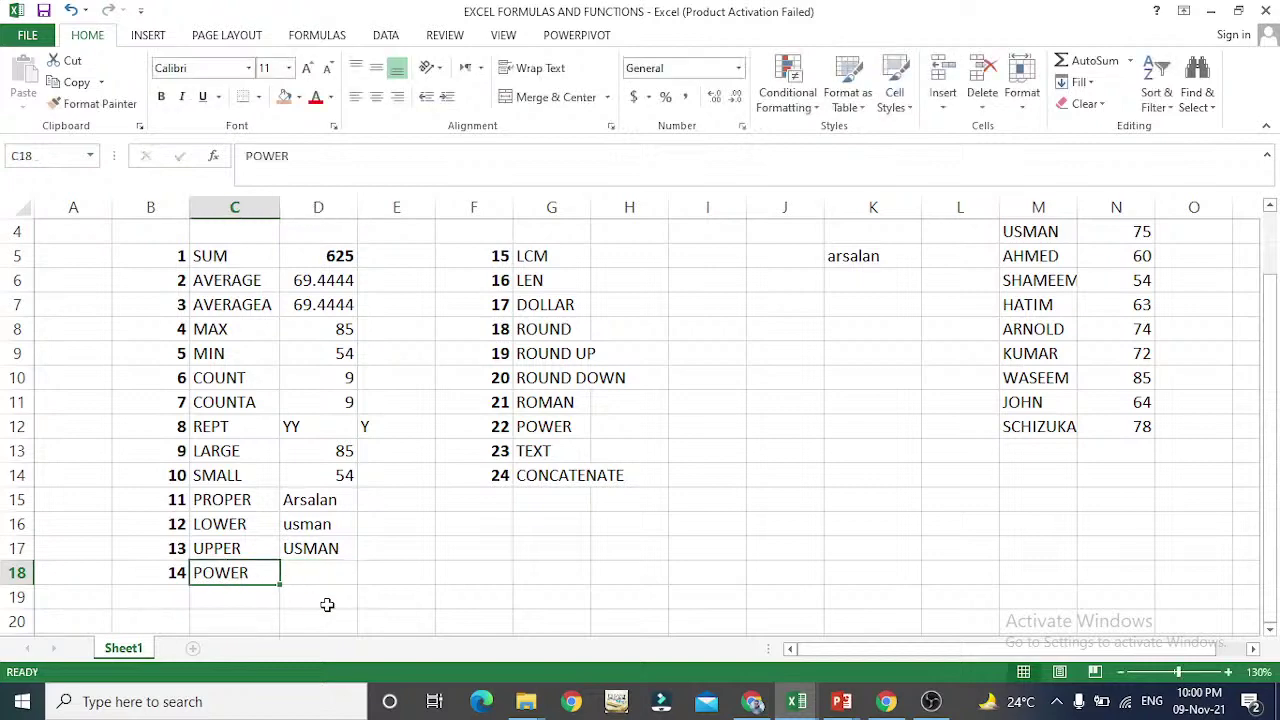
pyautogui.press('Right')
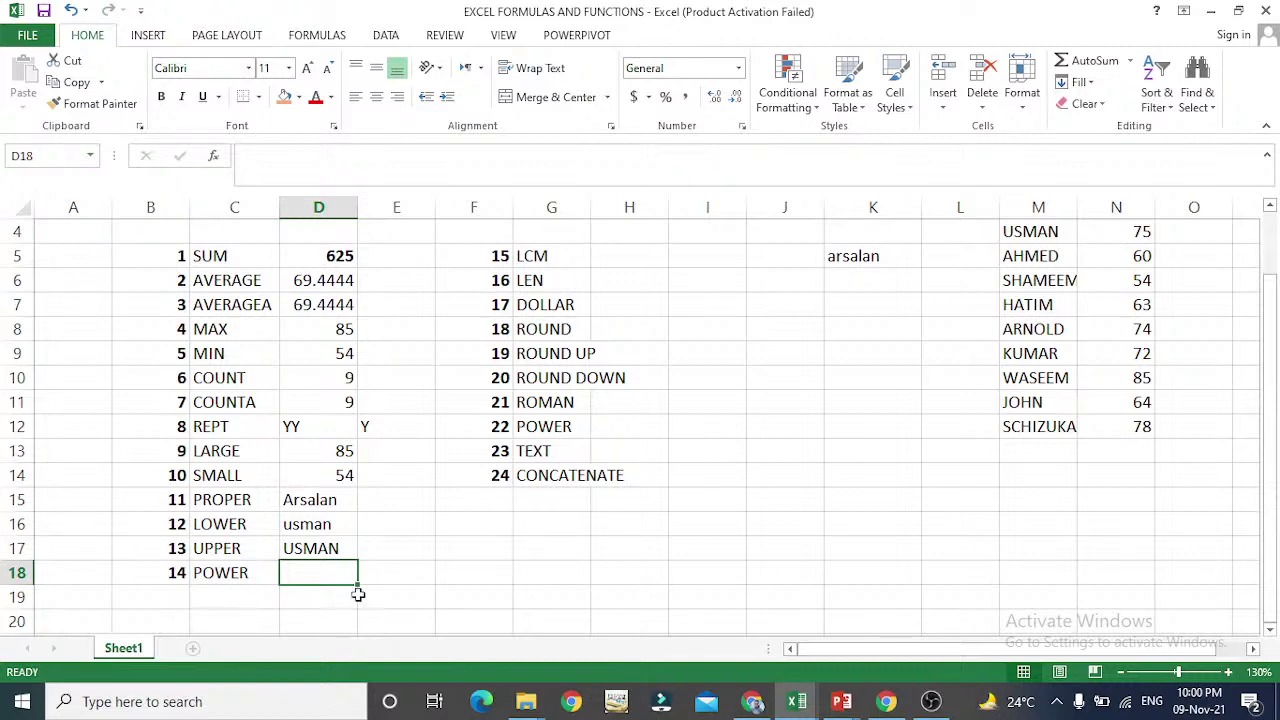
pyautogui.press('Left')
pyautogui.press('Right')
pyautogui.write('=')
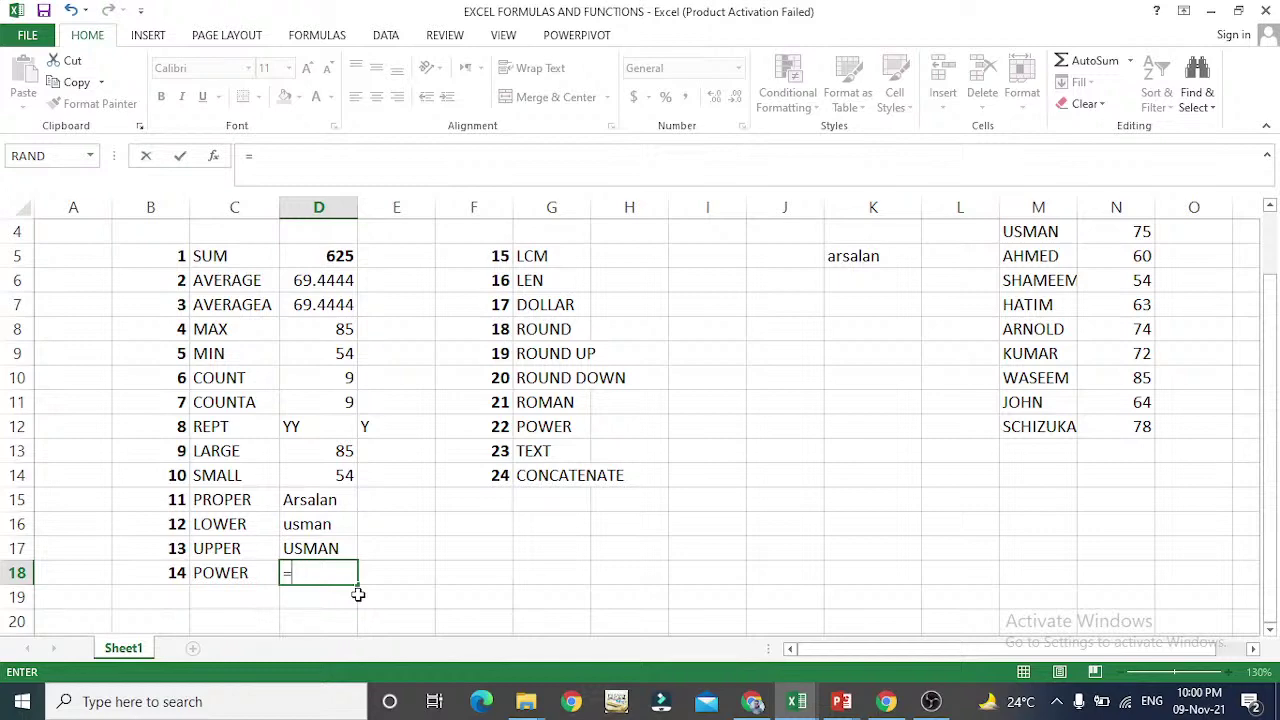
pyautogui.press('Escape')
# - Lay out a multiplication example in row 11 with 2 in I11, x in J11 and 2 in K11
pyautogui.press('Right')
pyautogui.press('Right')
pyautogui.press('Right')
pyautogui.press('Right')
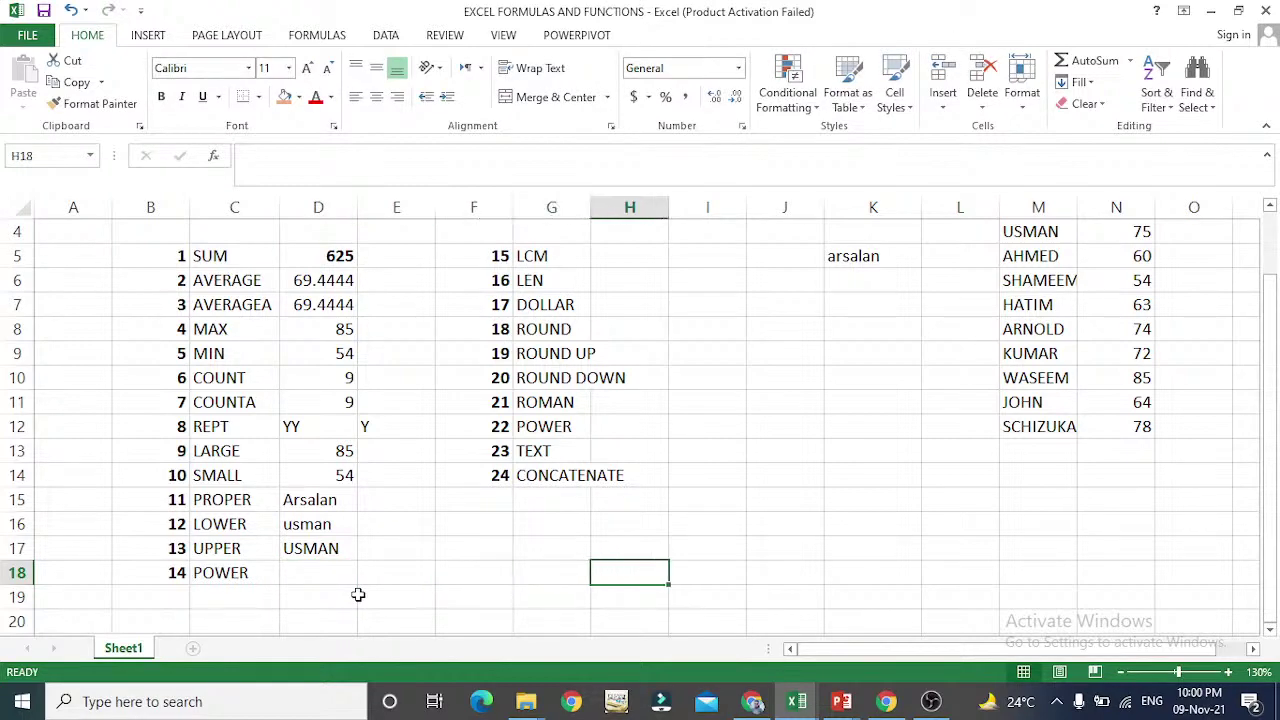
pyautogui.press('Right')
pyautogui.press('Up')
pyautogui.press('Up')
pyautogui.press('Up')
pyautogui.press('Up')
pyautogui.press('Up')
pyautogui.press('Up')
pyautogui.press('Up')
pyautogui.write('2')
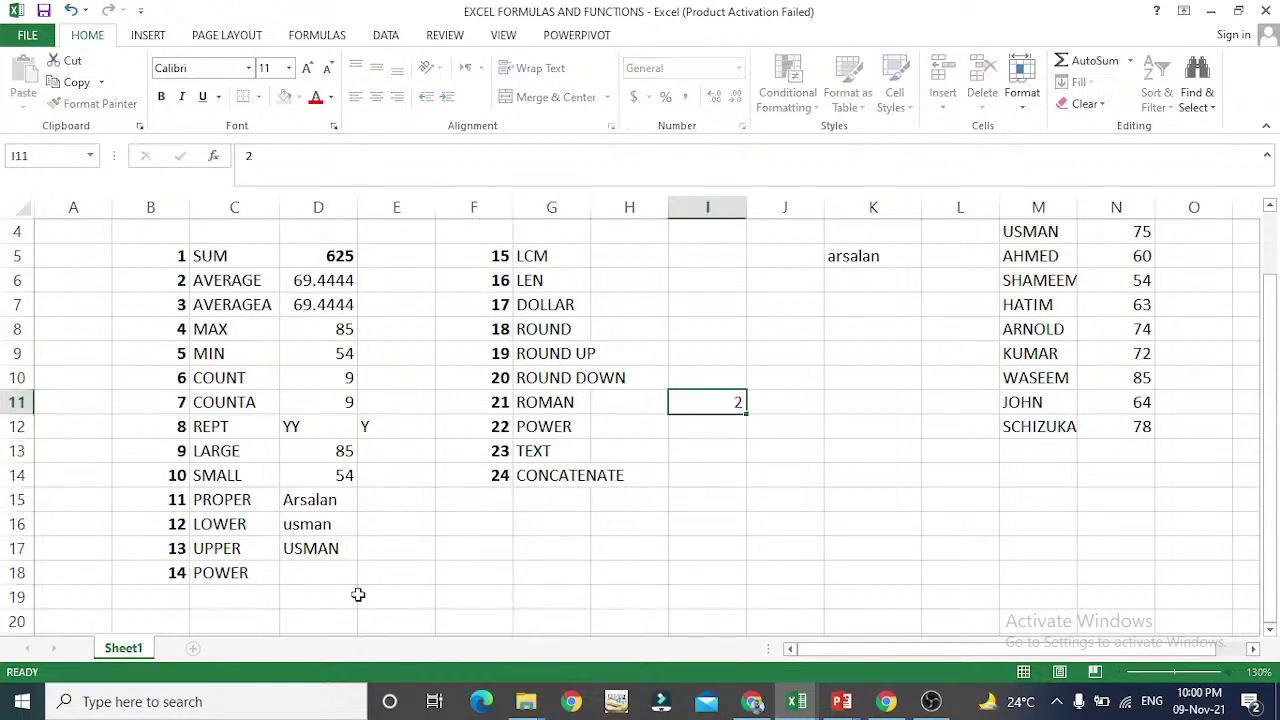
pyautogui.press('Right')
pyautogui.write('x')
pyautogui.press('Right')
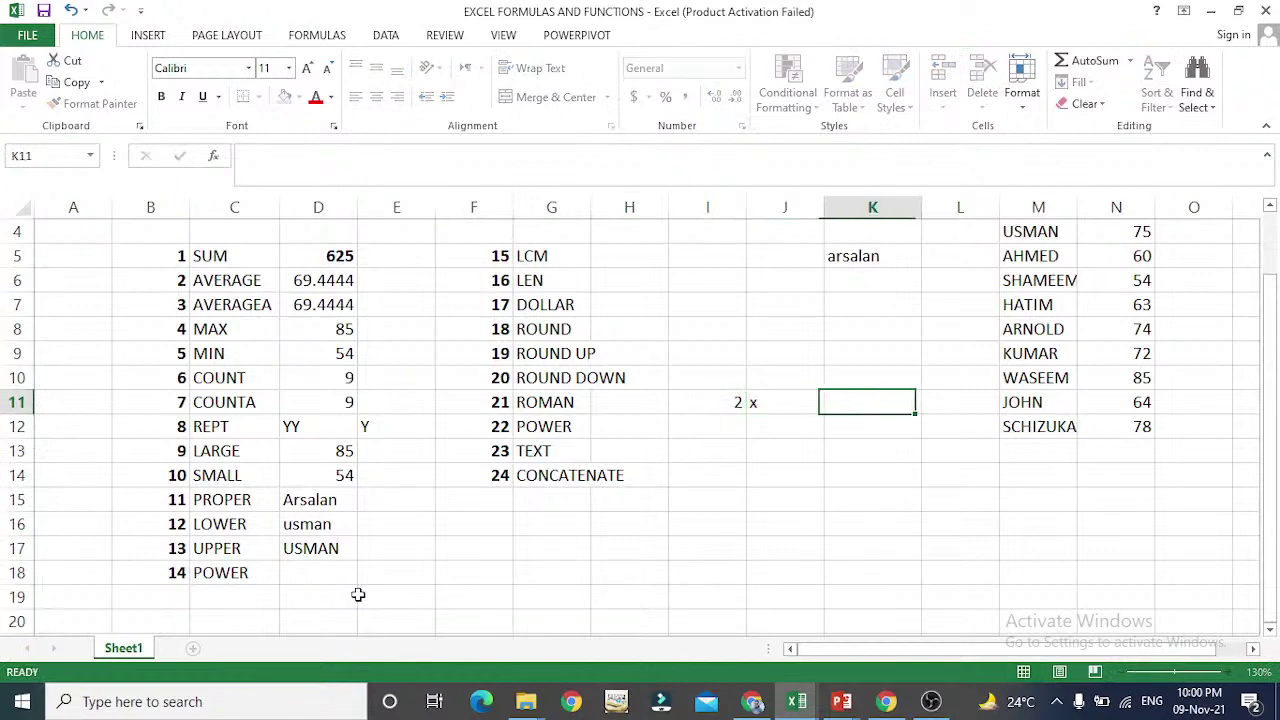
pyautogui.write('2')
pyautogui.press('Return')
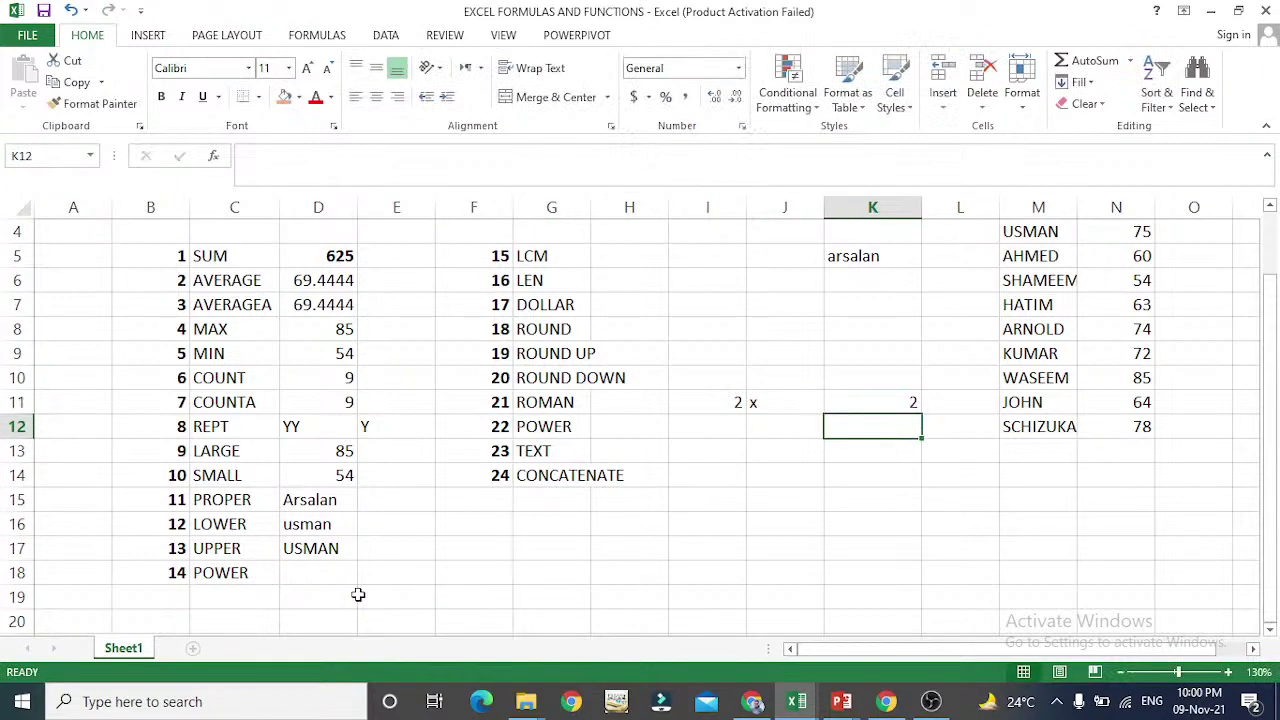
# - Multiply the two example numbers with the formula =I11*K11 in cell K12
pyautogui.write('=')
pyautogui.press('Left')
pyautogui.press('Left')
pyautogui.press('Up')
pyautogui.write('*')
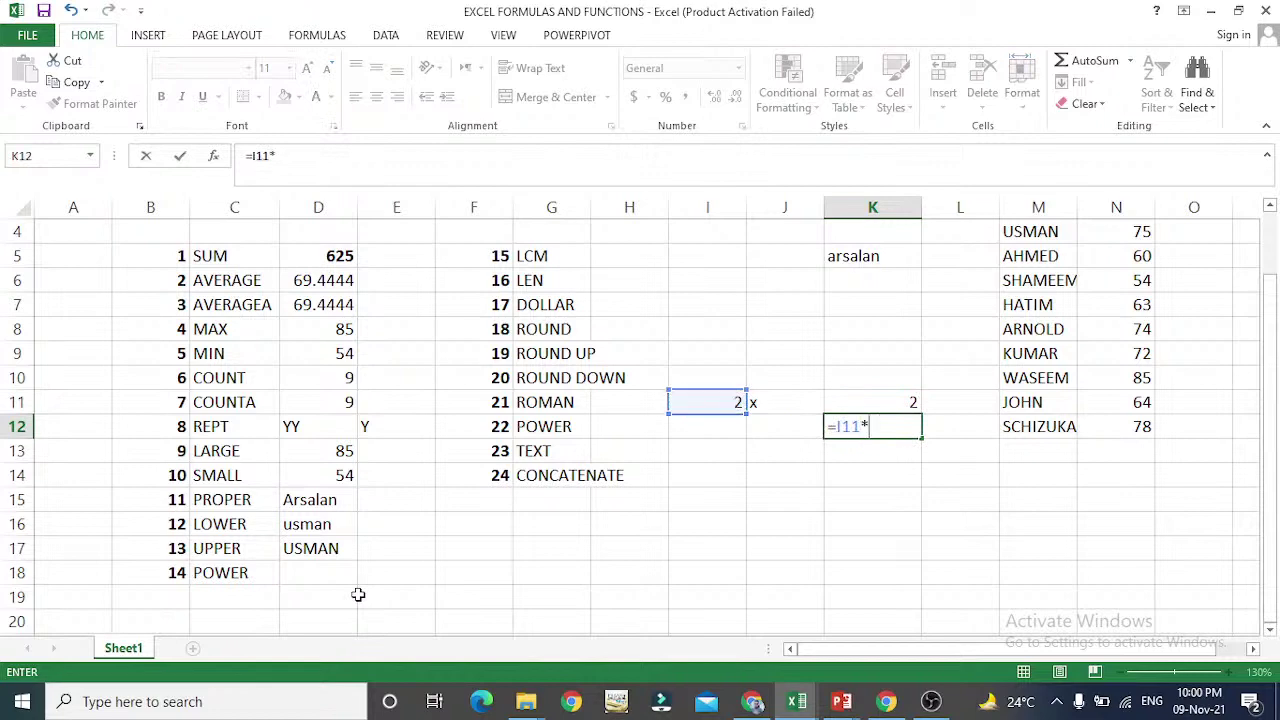
pyautogui.press('Right')
pyautogui.press('Up')
pyautogui.press('Left')
pyautogui.press('Left')
pyautogui.press('Right')
pyautogui.press('Return')
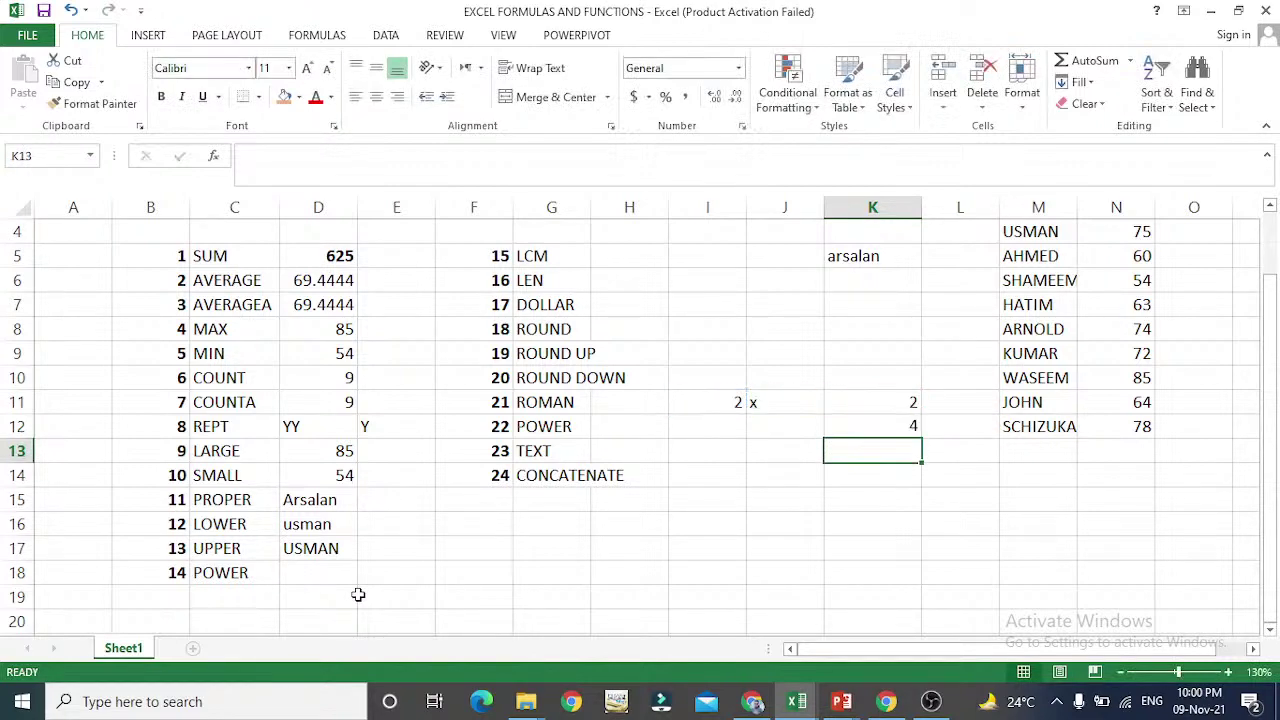
pyautogui.press('Up')
pyautogui.press('Down')
# - Enter =2(2) in cell K13, accept the proposed correction to =2*(2) and review the formula
pyautogui.write('=')
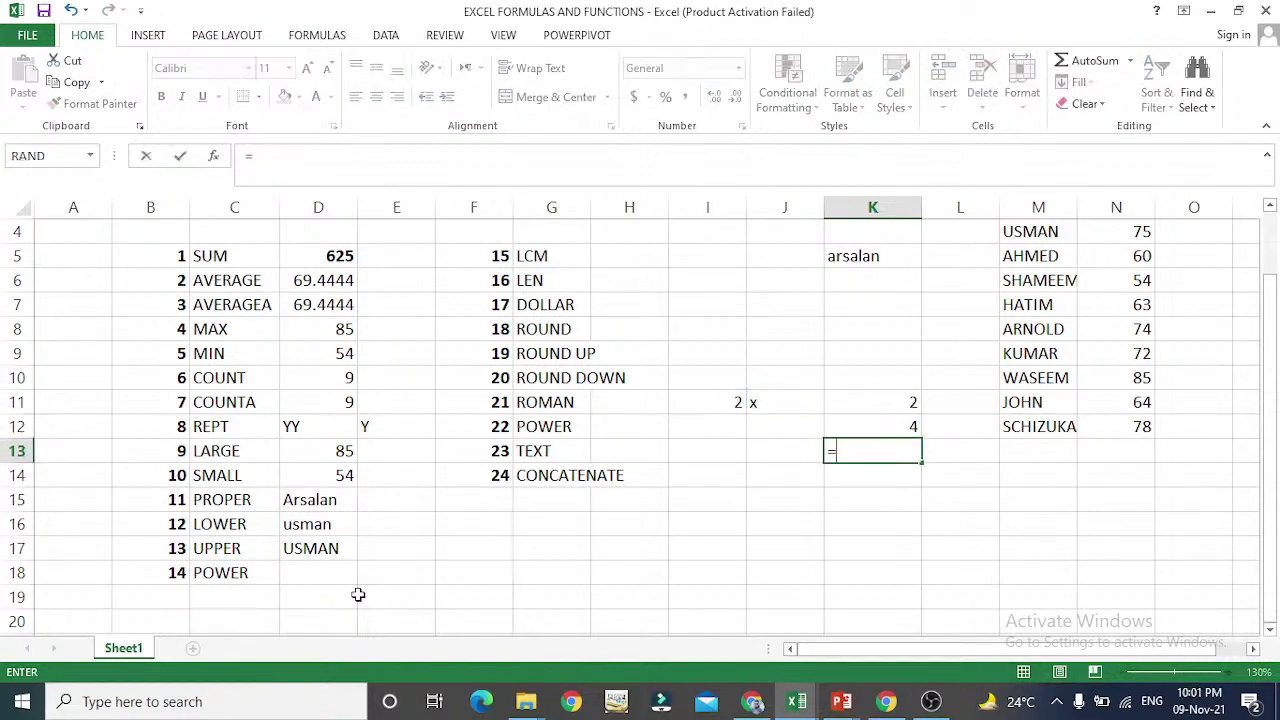
pyautogui.write('2(2)')
pyautogui.press('Return')
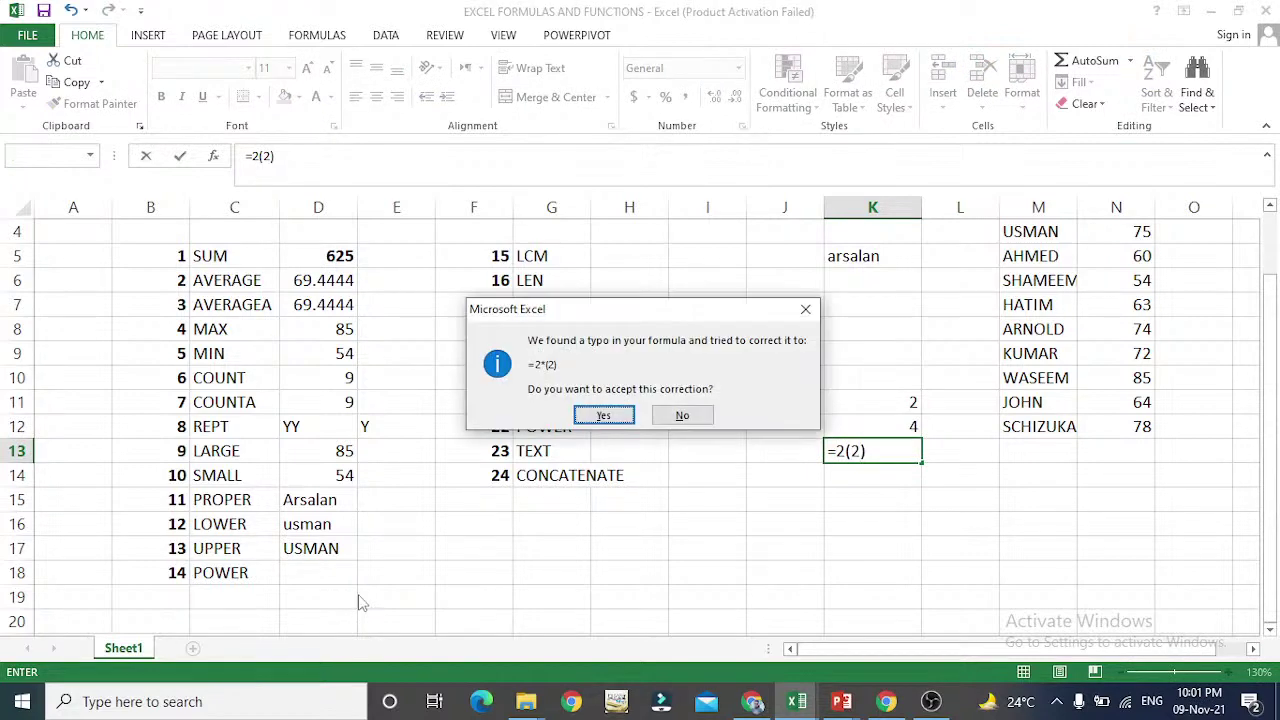
pyautogui.press('Return')
pyautogui.press('Up')
pyautogui.press('F2')
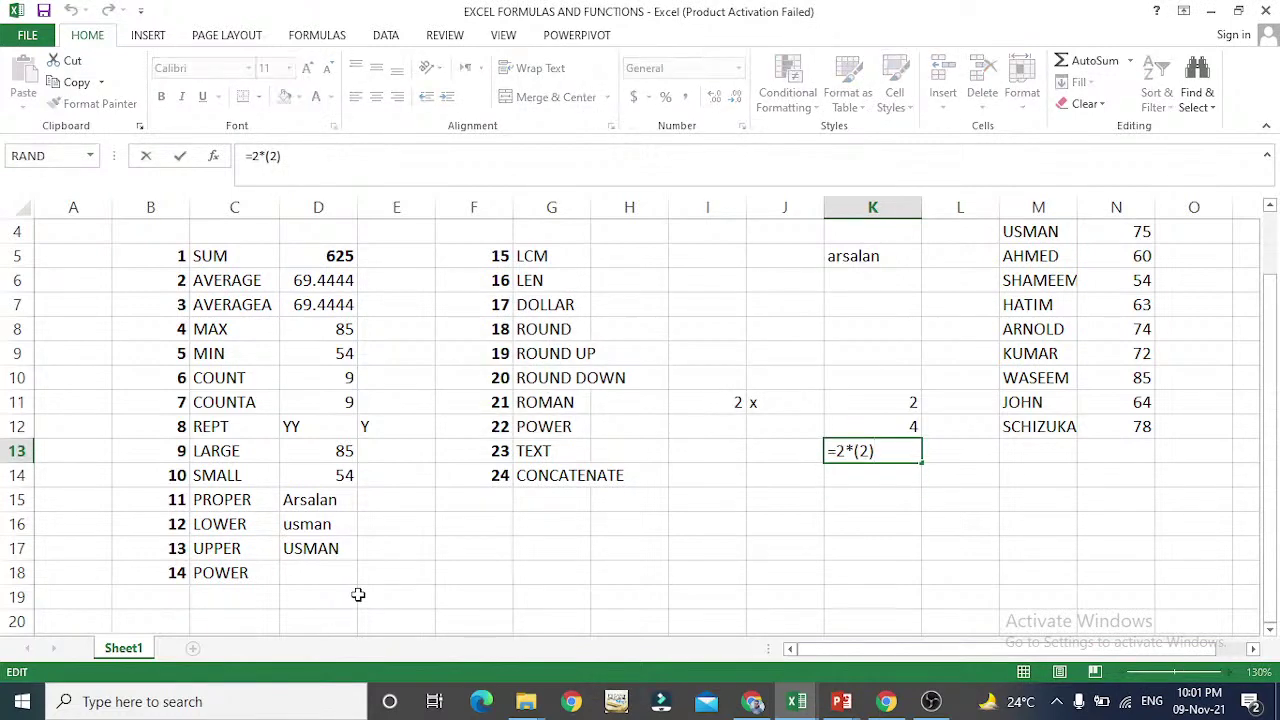
pyautogui.press('Escape')
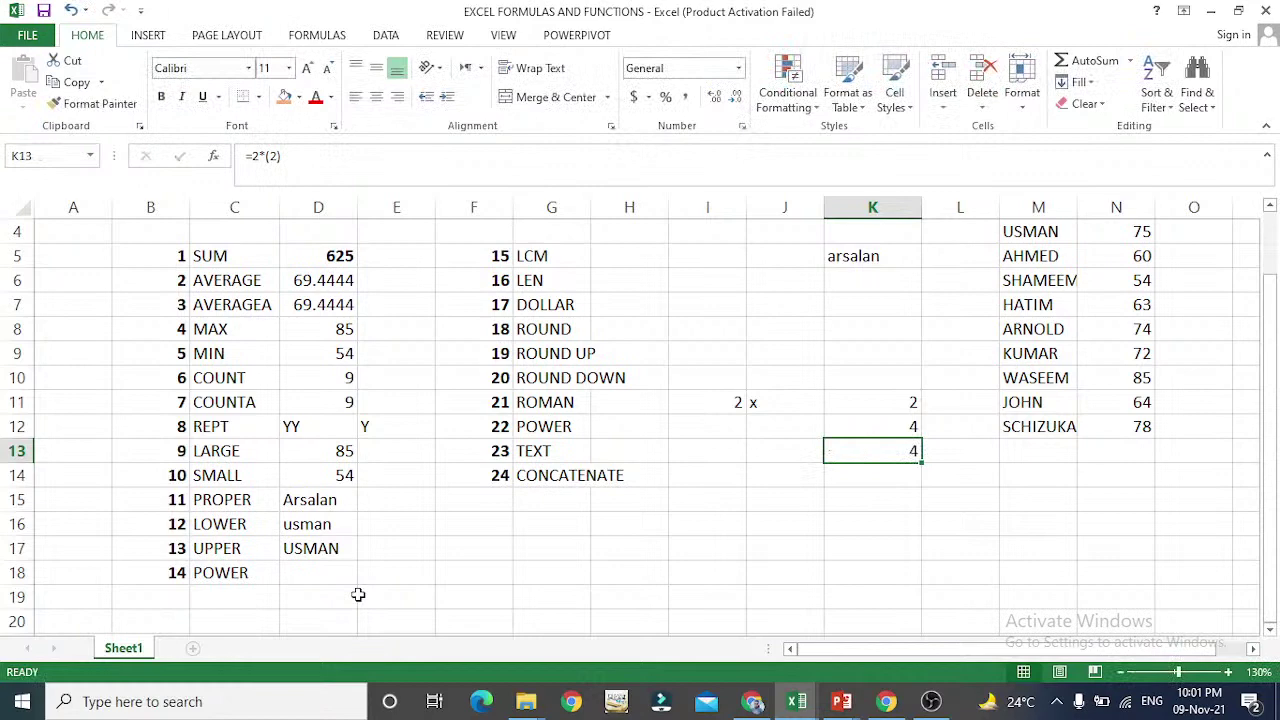
# - Enter the formula =POWER(2,3) in cell D18, beside the POWER label, and review it
pyautogui.press('Down')
pyautogui.press('Down')
pyautogui.press('Down')
pyautogui.press('Down')
pyautogui.press('Left')
pyautogui.press('Left')
pyautogui.press('Left')
pyautogui.press('Left')
pyautogui.press('Left')
pyautogui.press('Left')
pyautogui.press('Left')
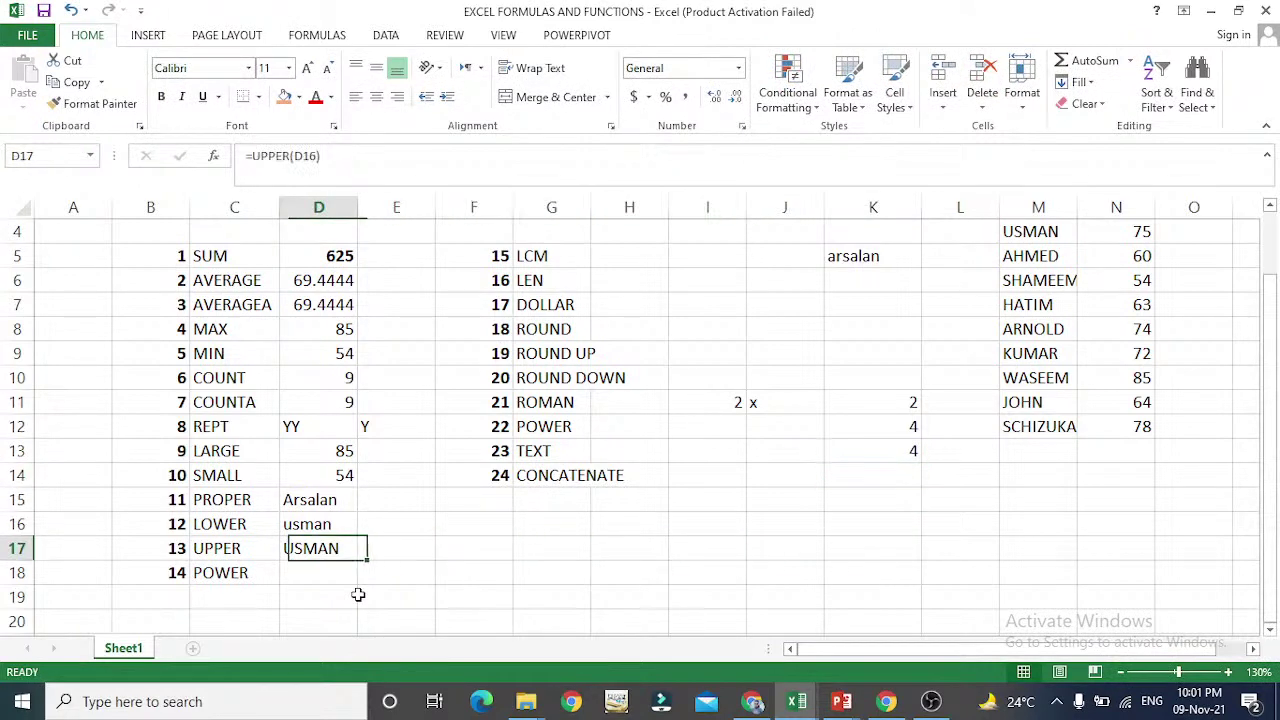
pyautogui.press('Down')
pyautogui.write('=')
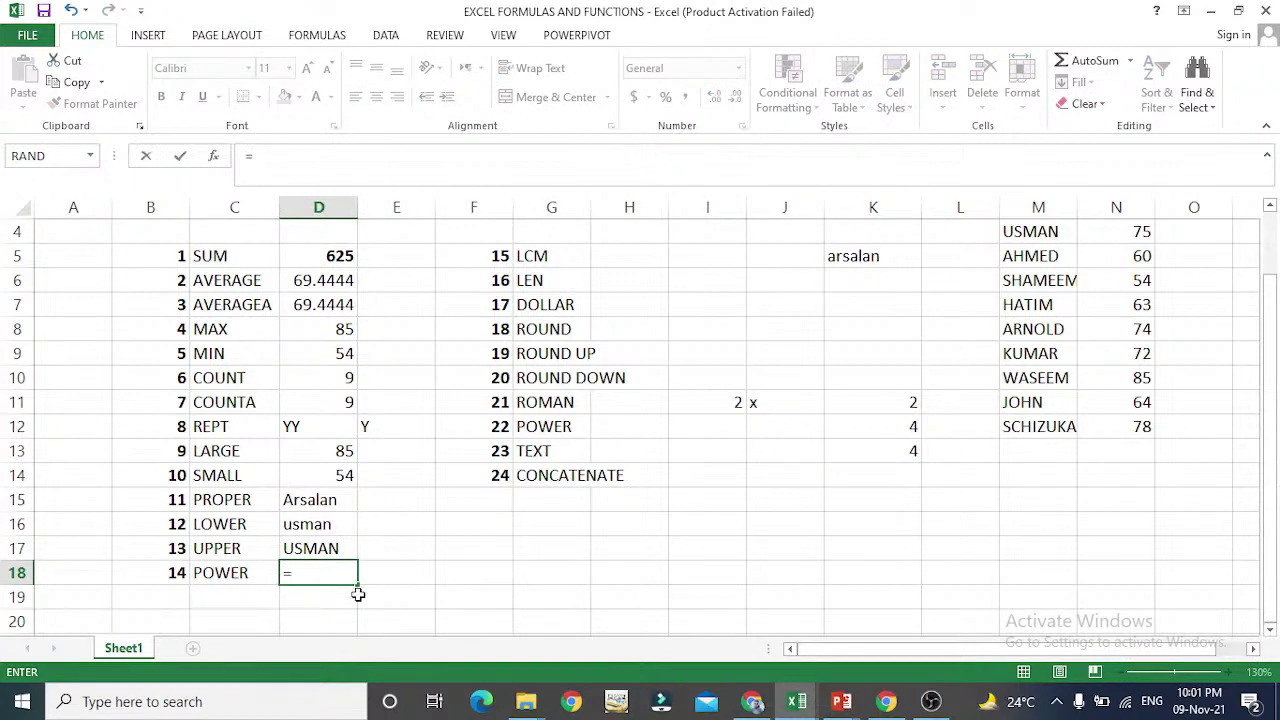
pyautogui.write('power')
pyautogui.press('Tab')
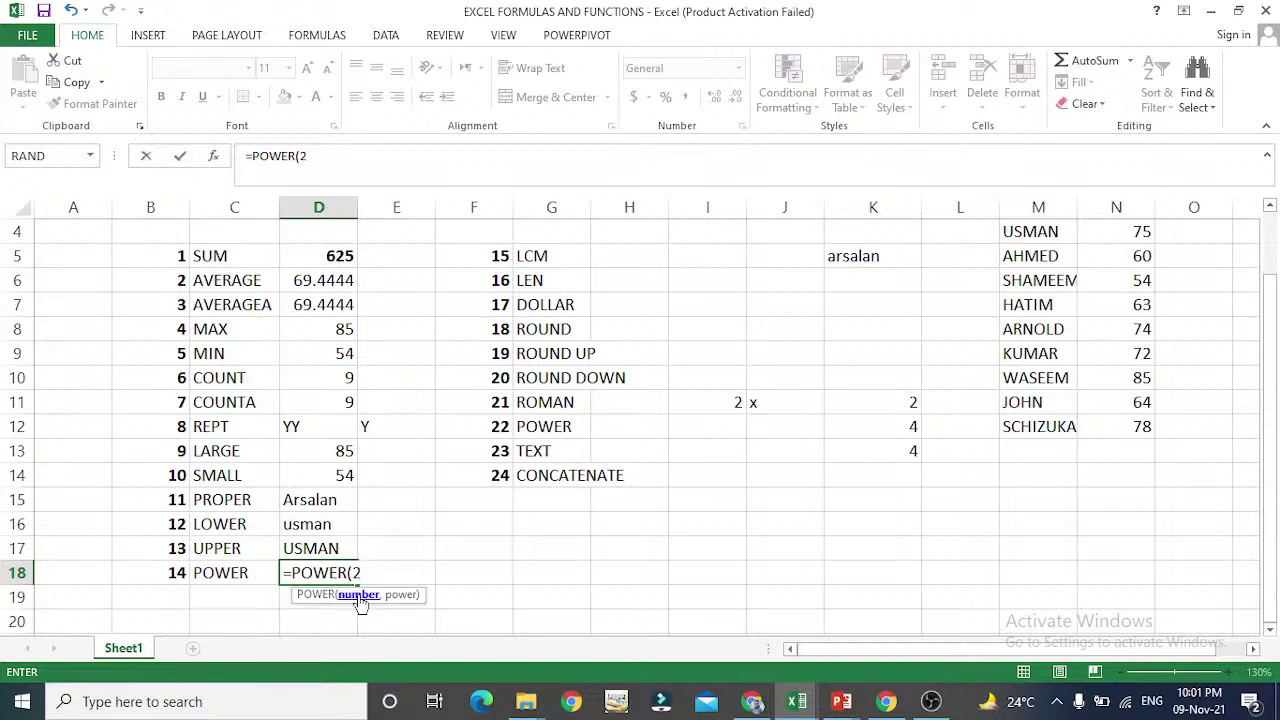
pyautogui.write(',')
pyautogui.write('3)')
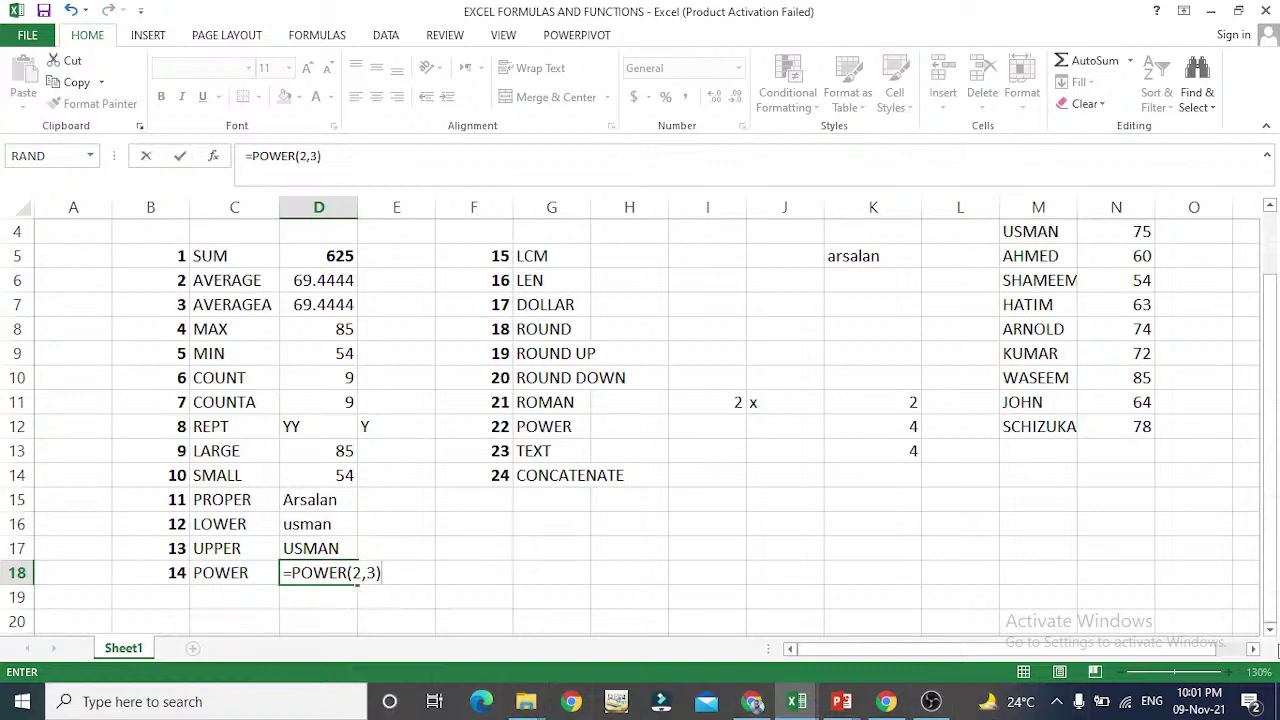
pyautogui.click(1270, 631)
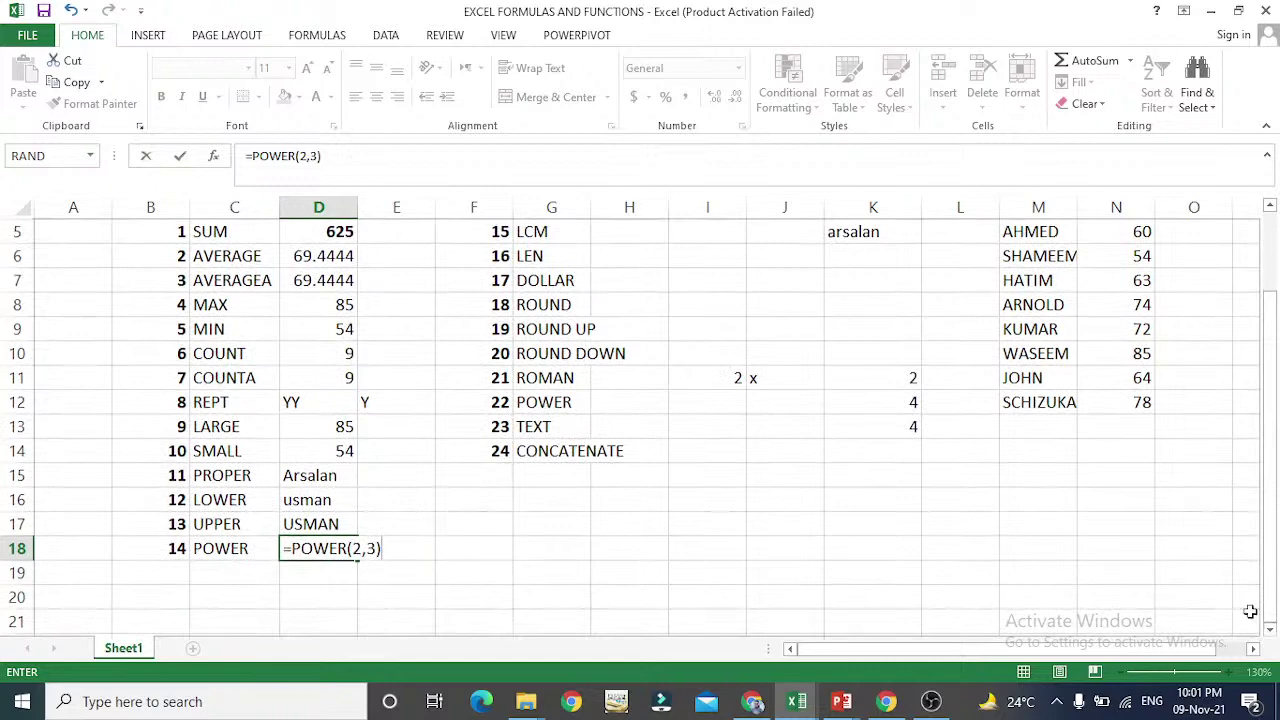
pyautogui.press('Return')
pyautogui.press('Up')
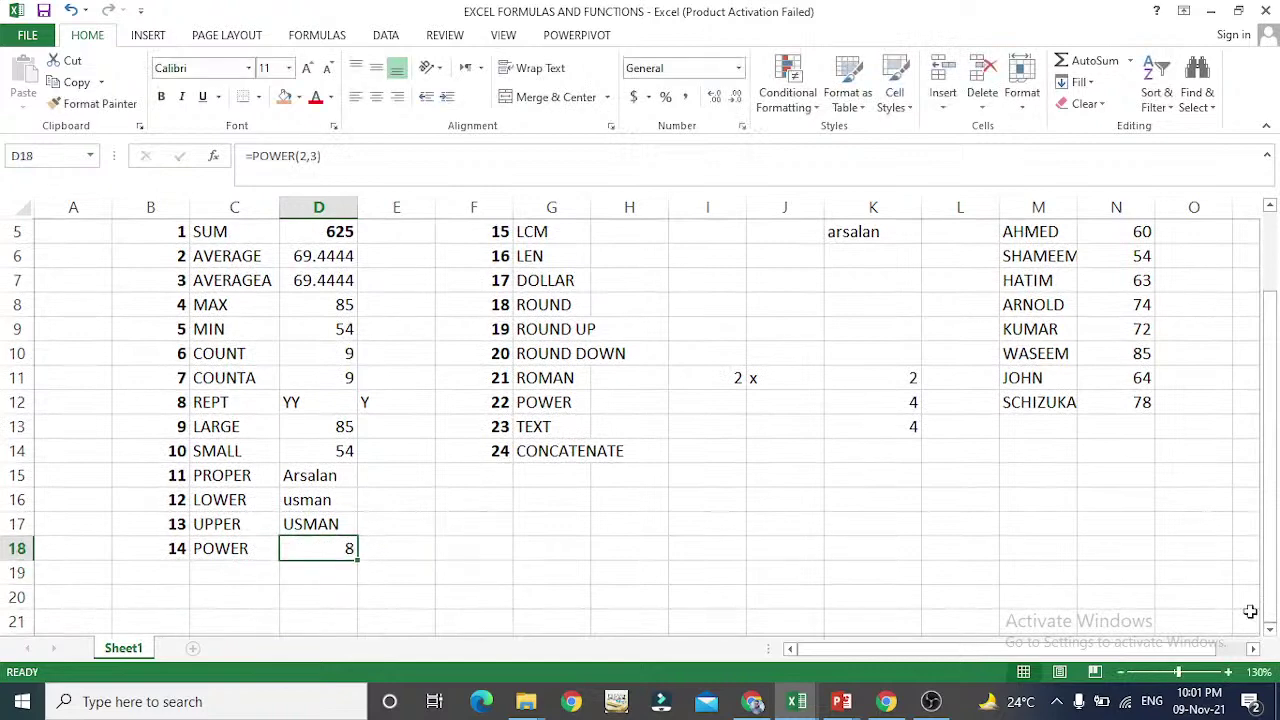
pyautogui.press('F2')
pyautogui.press('Escape')
pyautogui.press('F2')
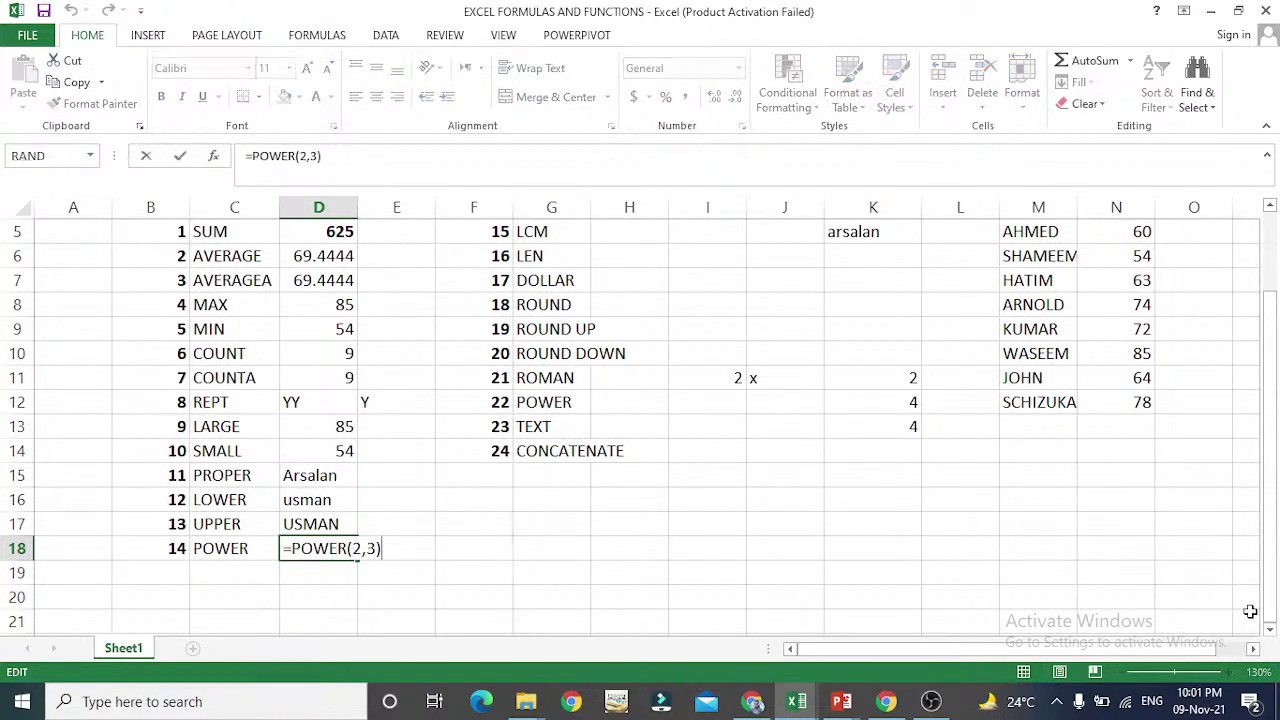
pyautogui.press('Escape')
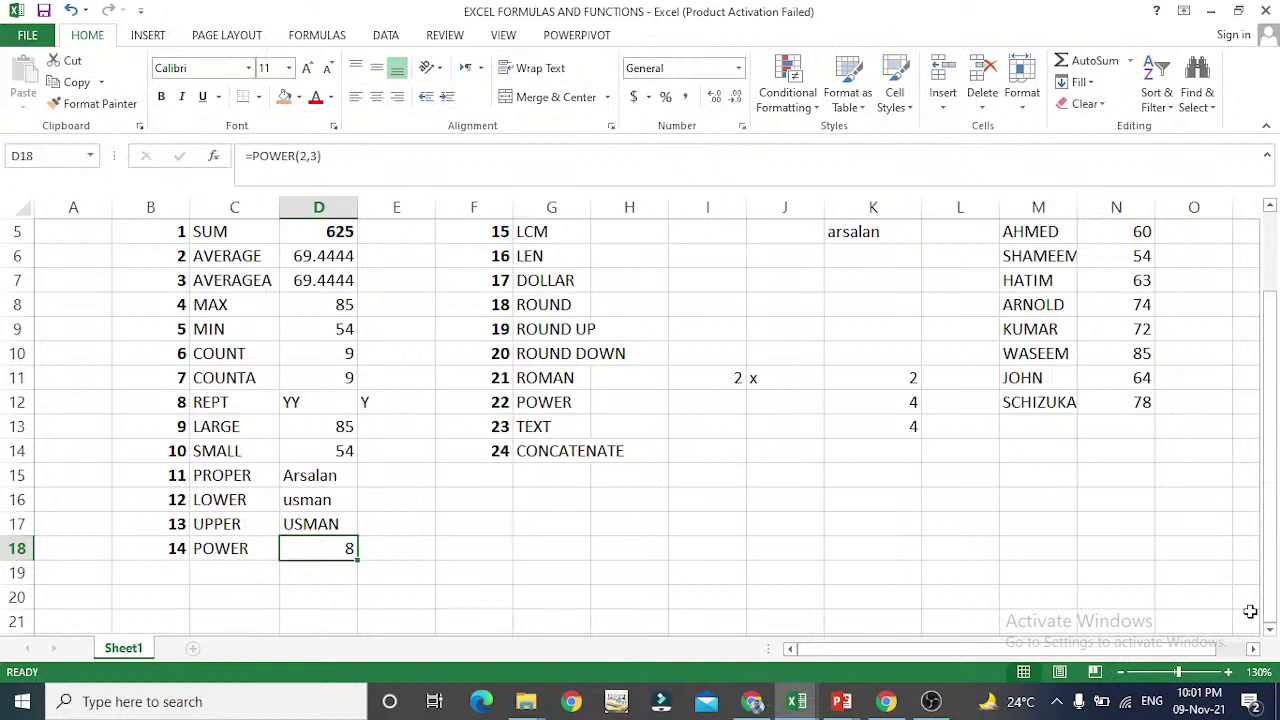
# - Enter the text 2*2*2 in cell E18, beside the POWER result, as an explanation of the calculation
pyautogui.press('Right')
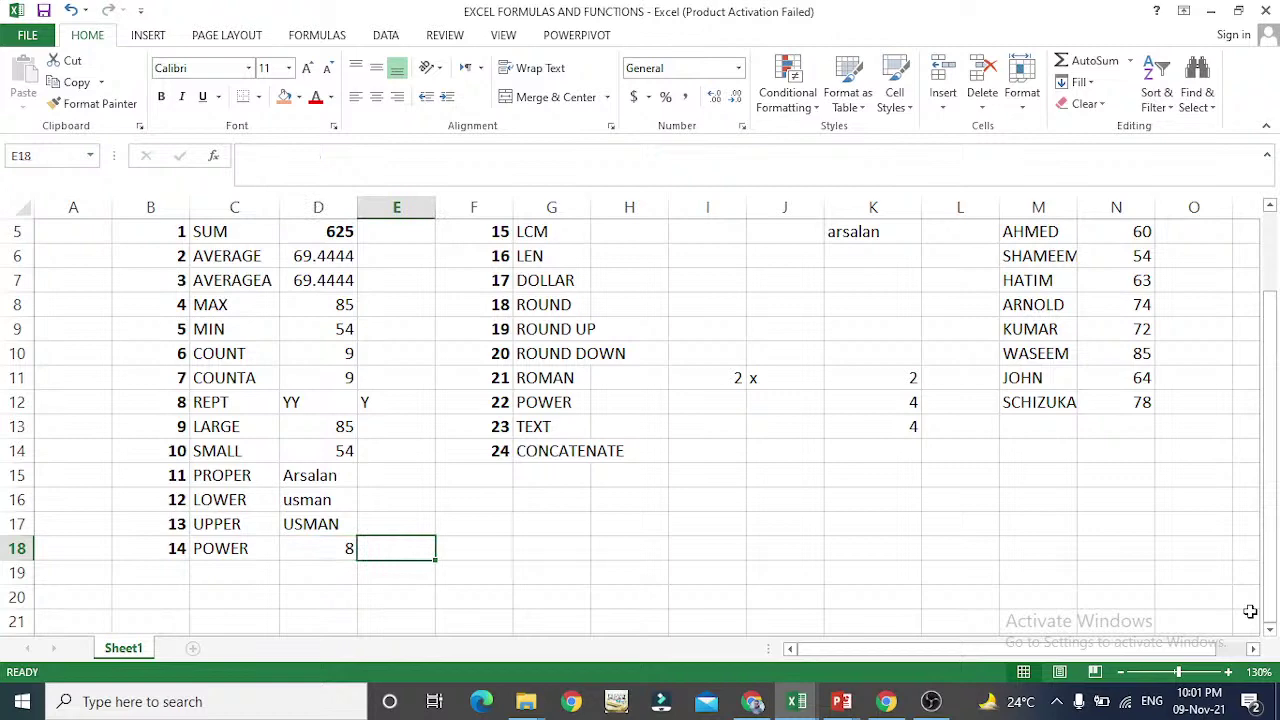
pyautogui.write('2')
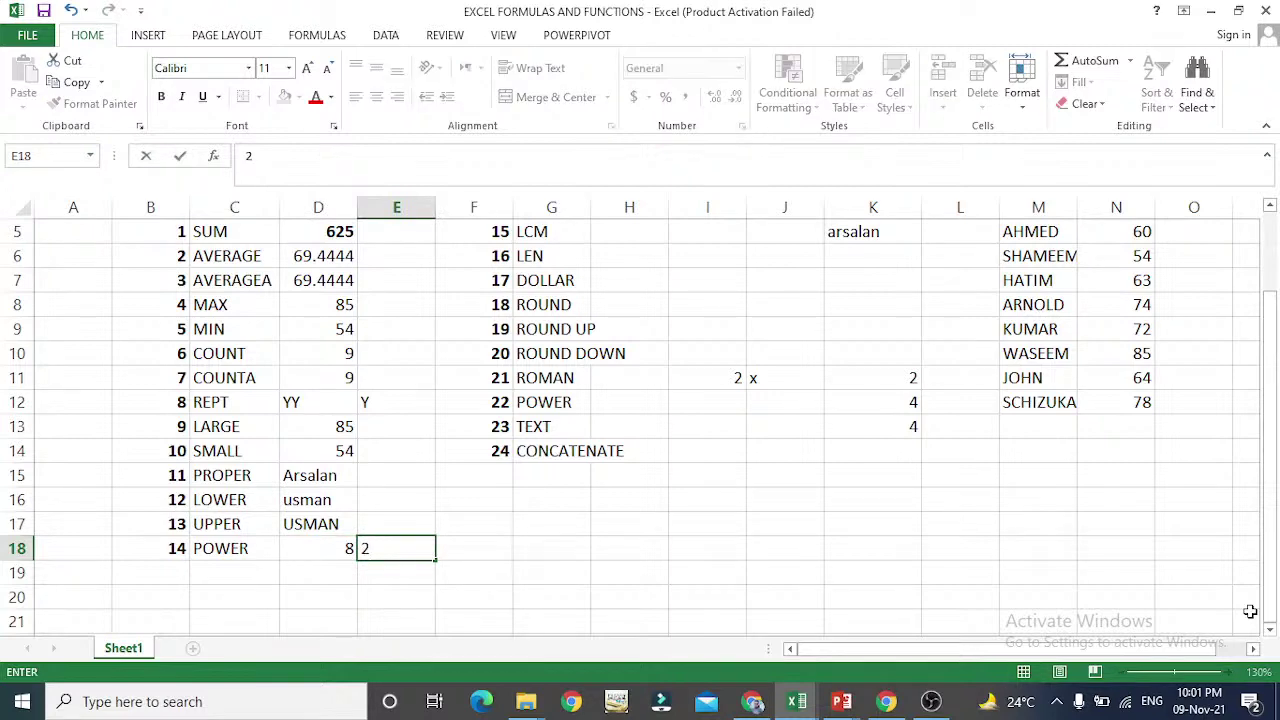
pyautogui.write('*2*2')
pyautogui.press('Return')
# - Examine the number and power arguments of the POWER formula in cell D18
pyautogui.press('Up')
pyautogui.press('Left')
pyautogui.press('F2')
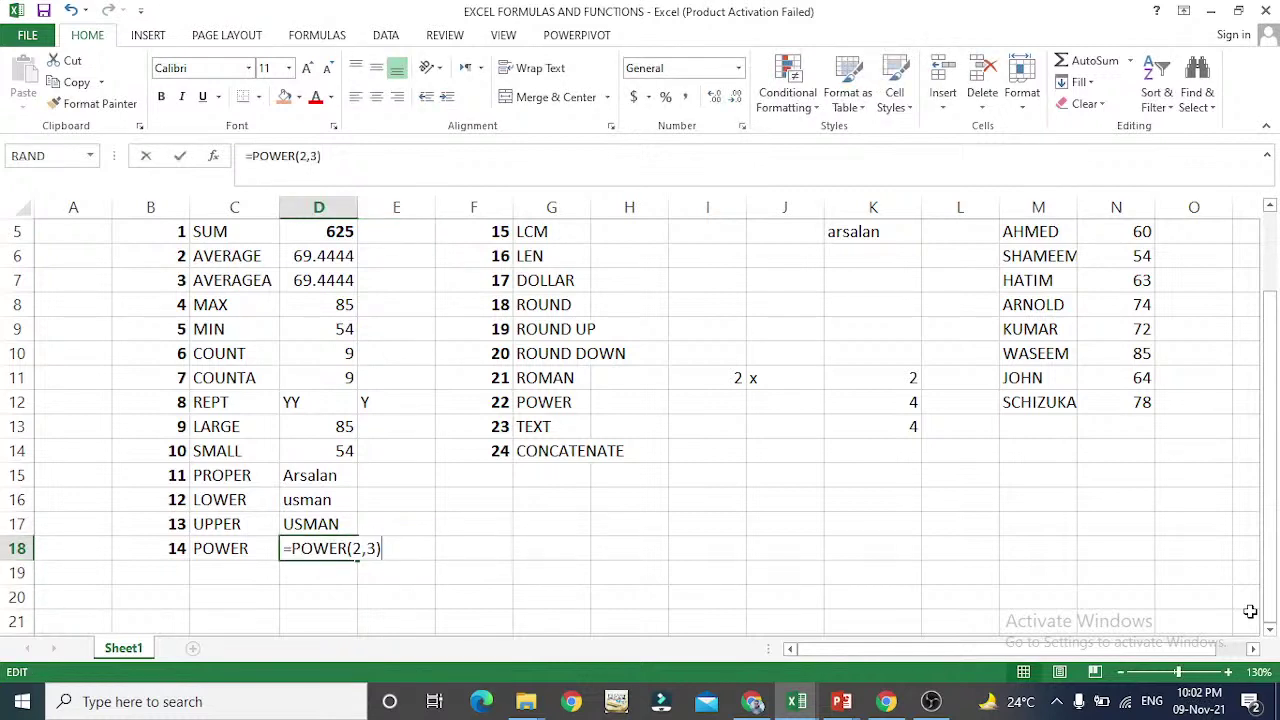
pyautogui.press('Left')
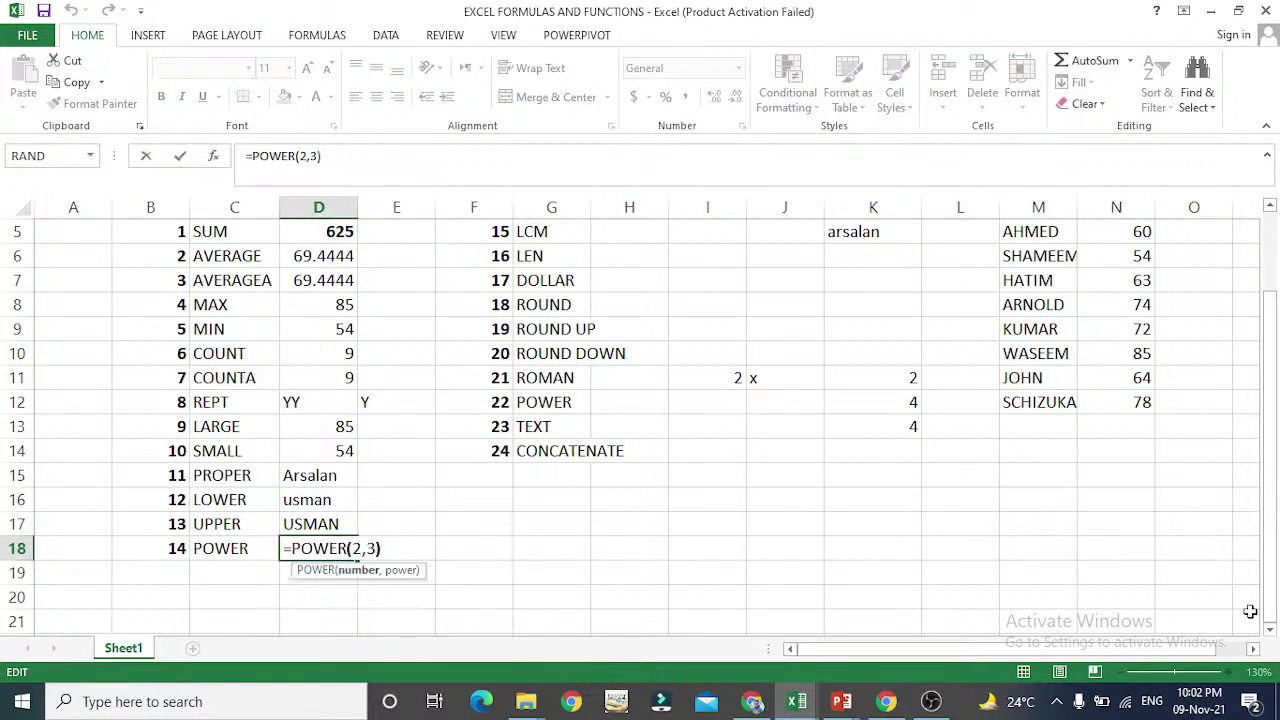
pyautogui.press('Right')
pyautogui.press('Right')
pyautogui.press('Left')
pyautogui.press('Left')
pyautogui.press('Left')
pyautogui.hotkey('ctrl', 'Return')
# - Clear the 2*2*2 explanation from cell E18
pyautogui.press('Right')
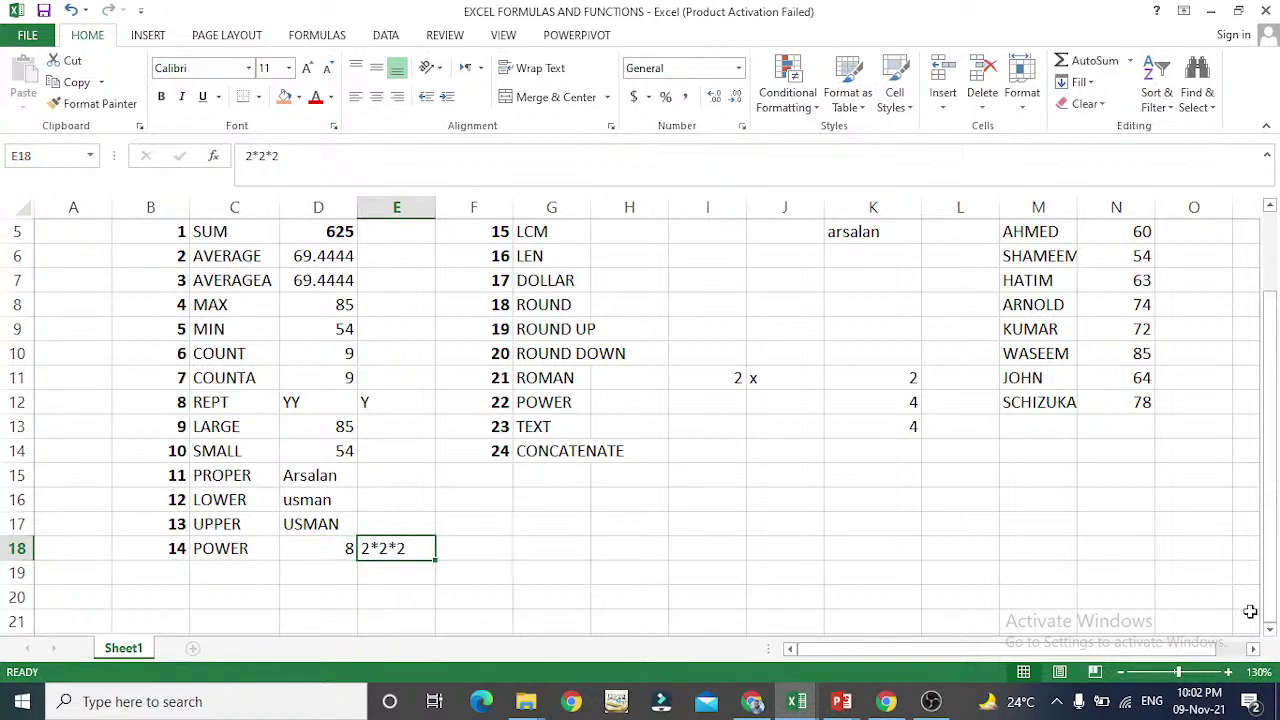
pyautogui.press('Delete')
pyautogui.press('Right')
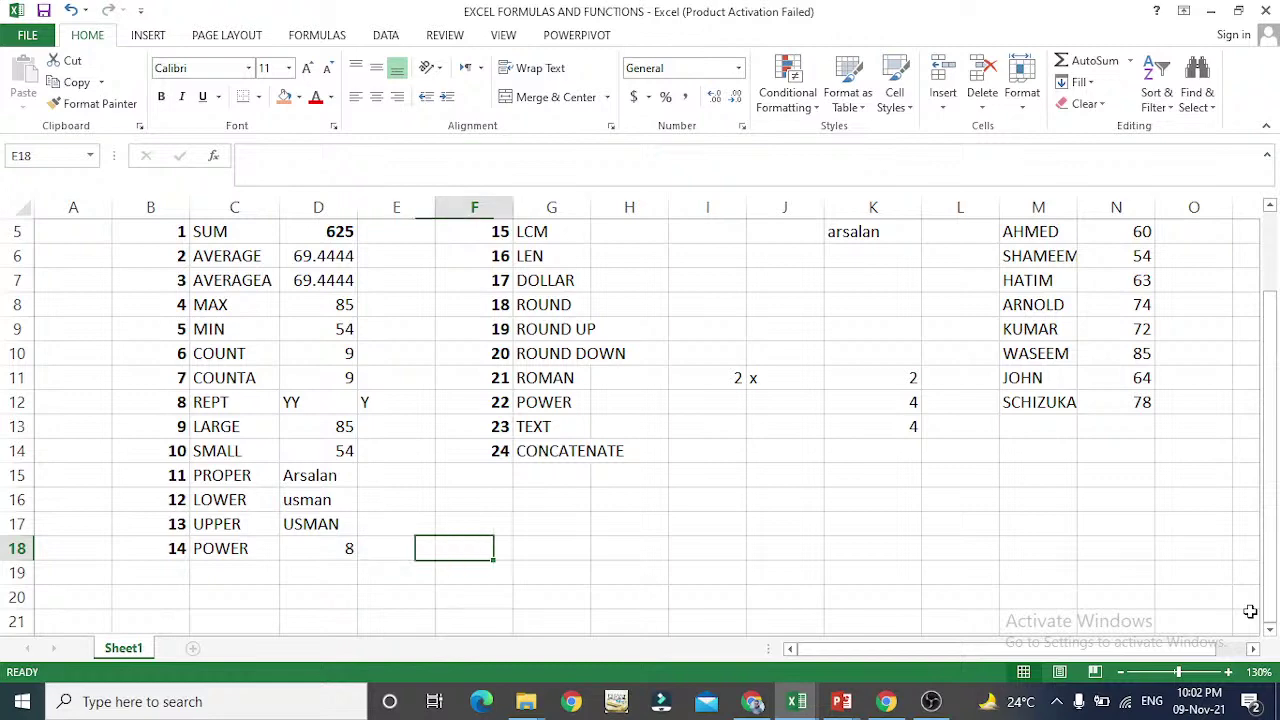
pyautogui.press('Up')
pyautogui.press('Up')
pyautogui.press('Up')
pyautogui.press('Up')
pyautogui.press('Up')
pyautogui.press('Up')
pyautogui.press('Up')
pyautogui.press('Up')
pyautogui.press('Up')
pyautogui.press('Up')
pyautogui.press('Up')
pyautogui.press('Up')
pyautogui.press('Up')
pyautogui.press('Down')
pyautogui.press('Down')
pyautogui.press('Down')
pyautogui.press('Down')
pyautogui.press('Down')
pyautogui.press('Down')
pyautogui.press('Down')
pyautogui.press('Down')
pyautogui.press('Down')
pyautogui.press('Down')
pyautogui.press('Down')
pyautogui.press('Down')
pyautogui.press('Down')
pyautogui.press('Down')
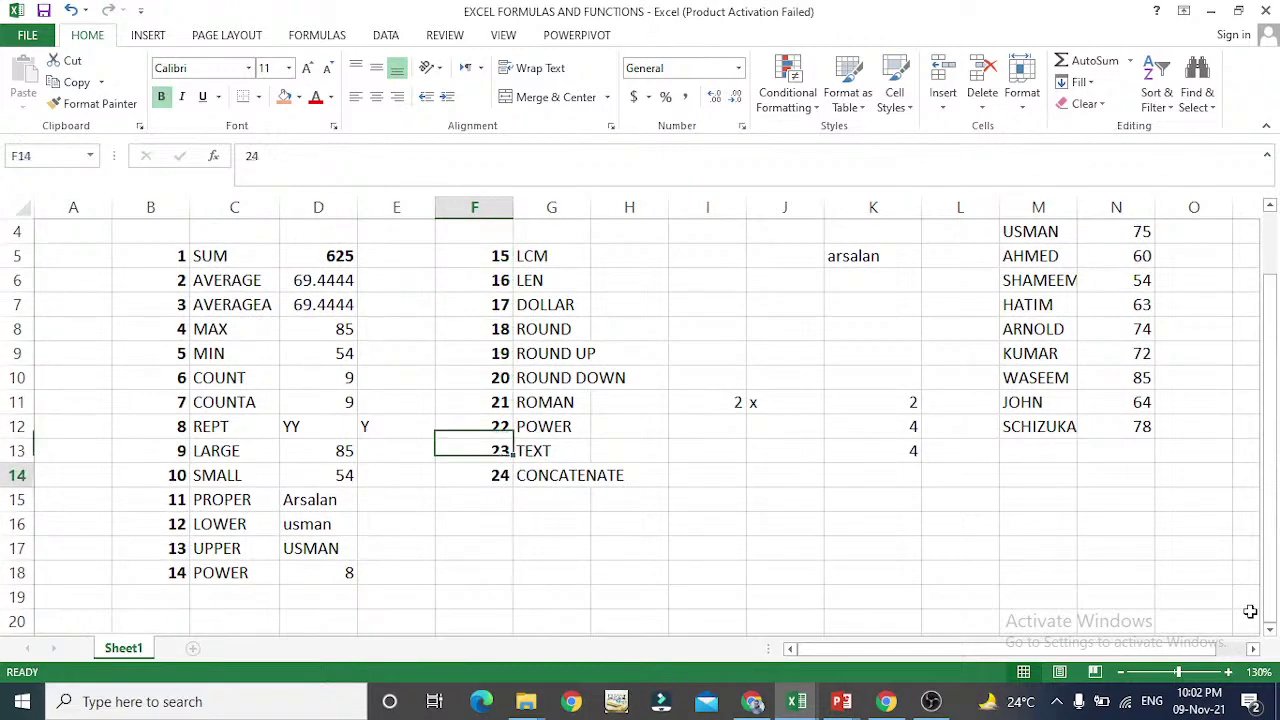
pyautogui.press('Up')
pyautogui.press('Left')
pyautogui.press('Left')
pyautogui.press('Left')
pyautogui.press('Left')
pyautogui.press('Right')
pyautogui.press('Right')
pyautogui.press('Right')
pyautogui.press('Right')
pyautogui.press('Right')
pyautogui.press('Right')
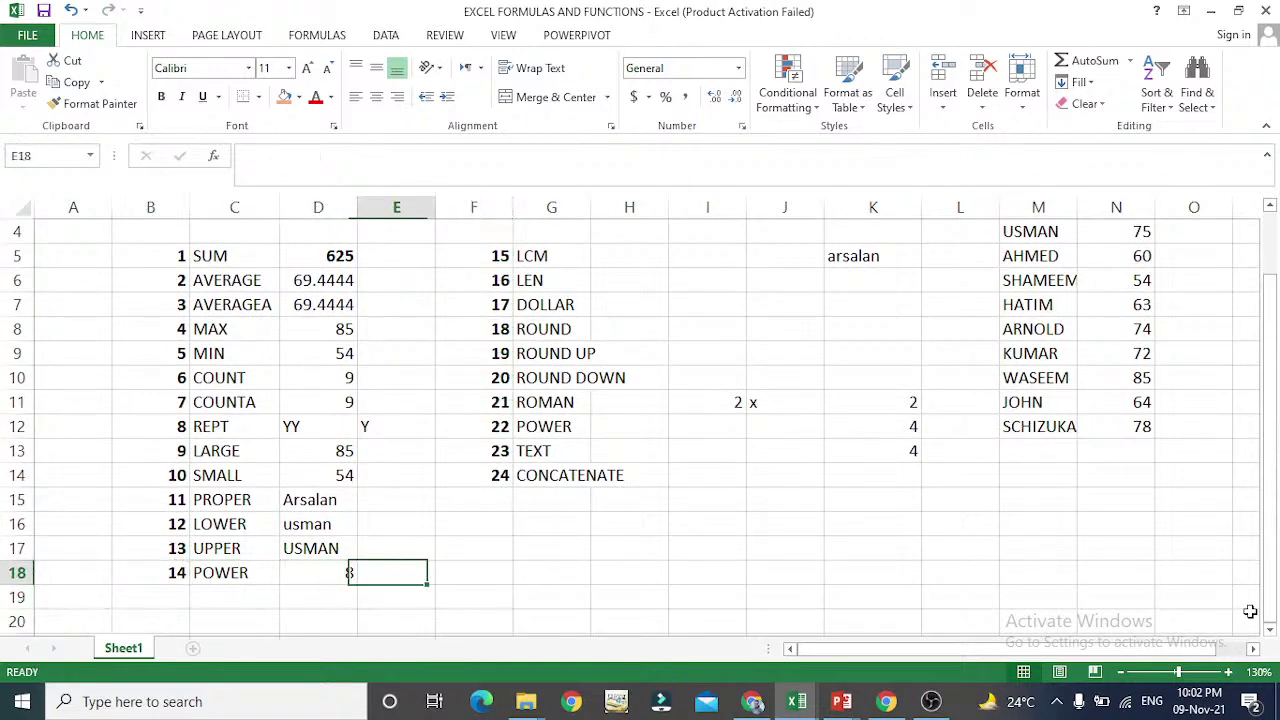
pyautogui.press('Up')
pyautogui.press('Up')
pyautogui.press('Up')
pyautogui.press('Up')
pyautogui.press('Up')
pyautogui.press('Up')
pyautogui.press('Up')
pyautogui.press('Up')
pyautogui.press('Up')
pyautogui.press('Up')
pyautogui.press('Up')
pyautogui.press('Up')
pyautogui.press('Up')
pyautogui.press('Up')
pyautogui.press('Up')
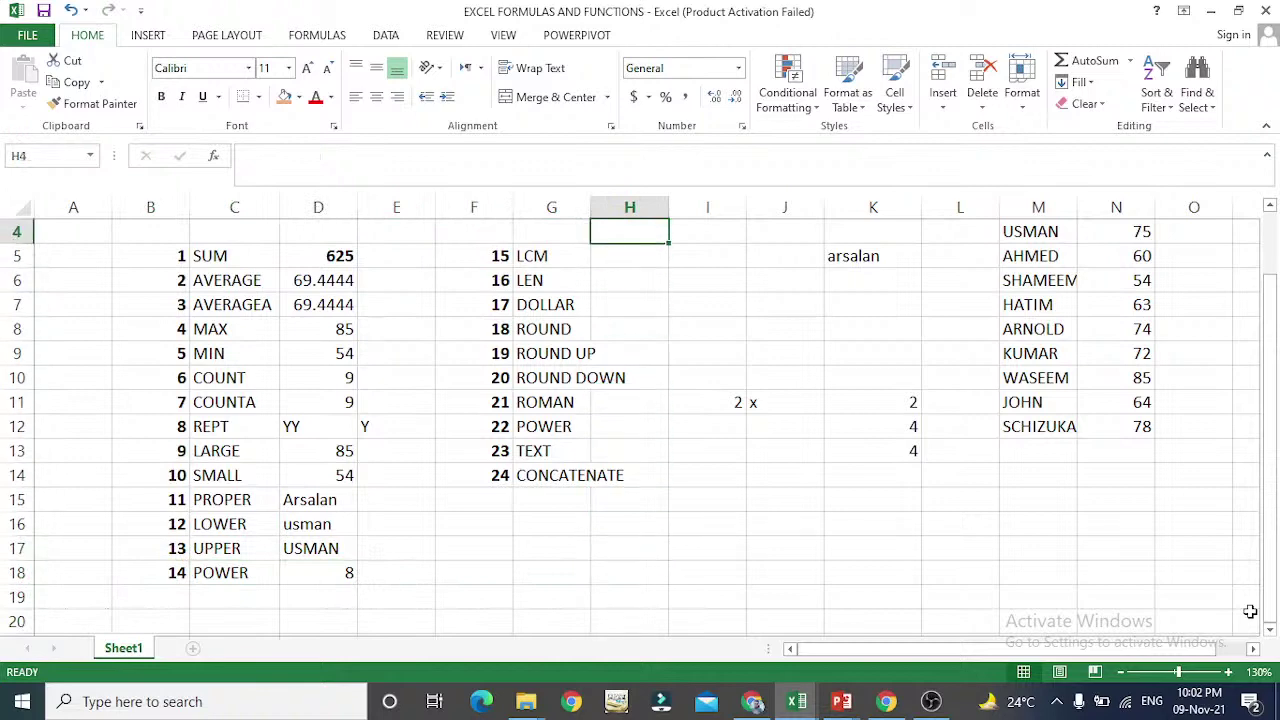
pyautogui.press('Down')
pyautogui.press('Down')
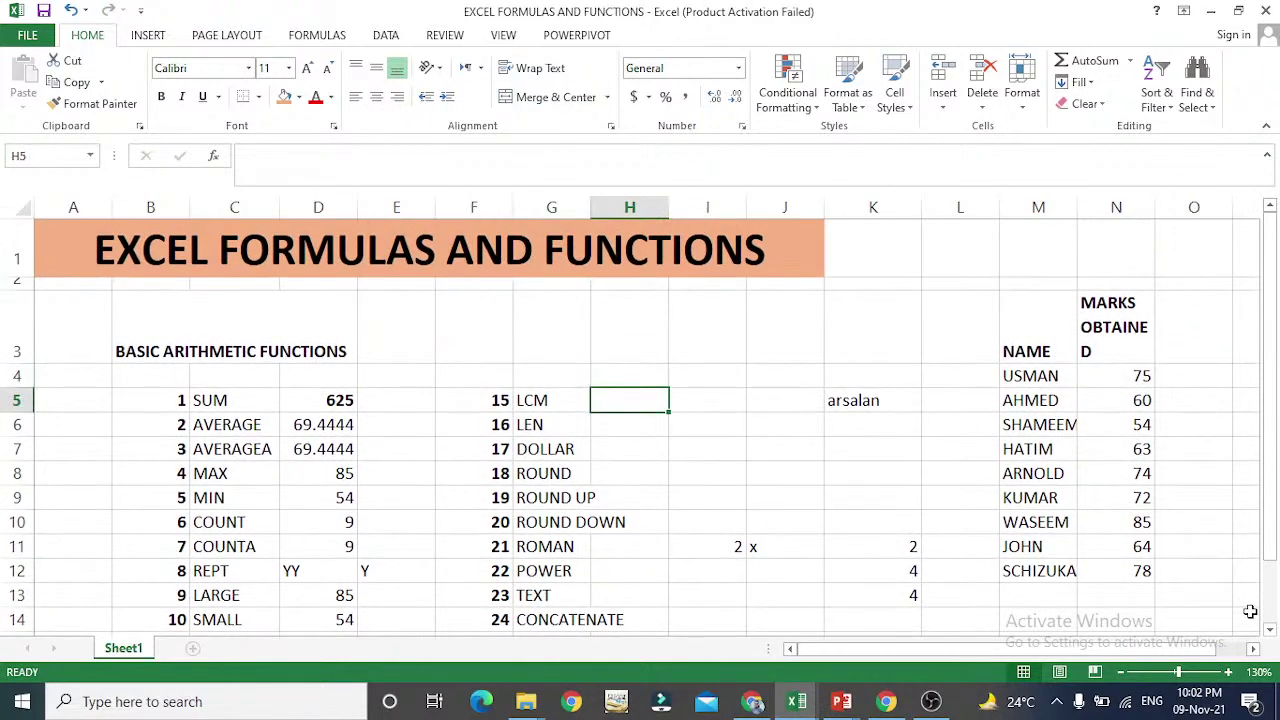
pyautogui.press('Down')
pyautogui.press('Up')
pyautogui.press('Left')
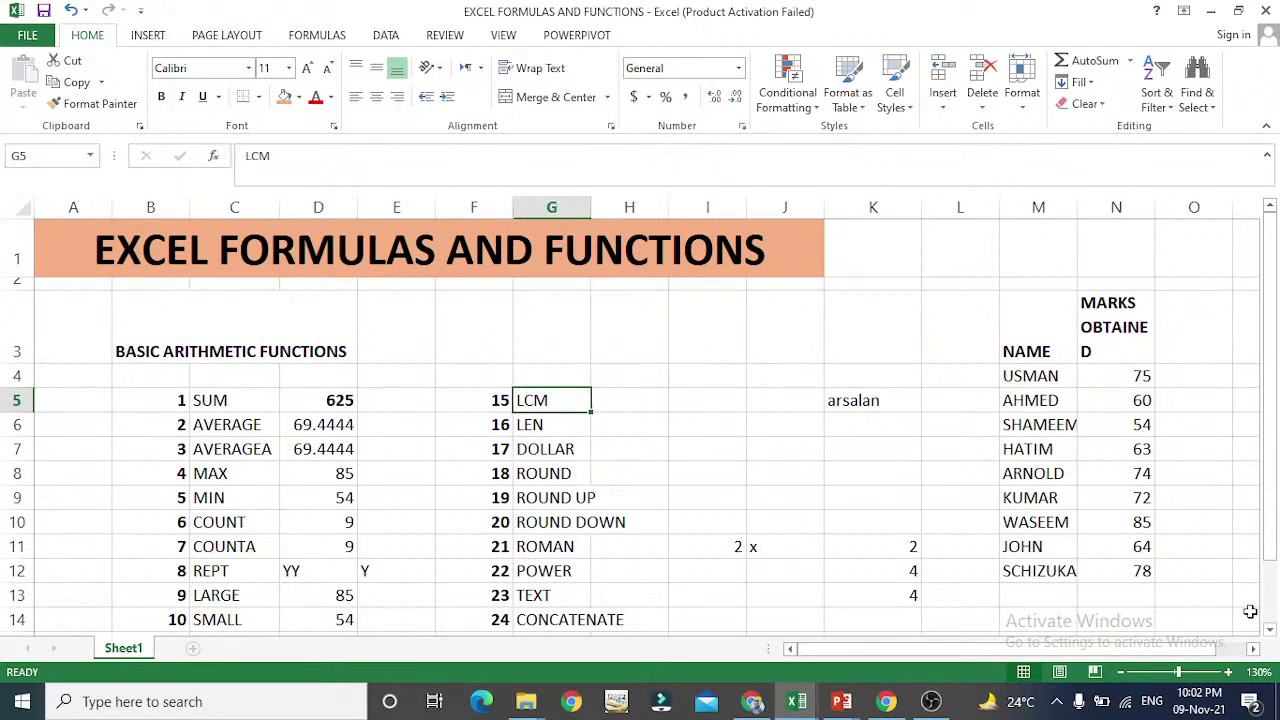
pyautogui.press('Down')
pyautogui.press('Up')
pyautogui.press('Down')
pyautogui.press('Down')
pyautogui.press('Up')
pyautogui.press('Up')
# - Enter the formula =LCM(2,3,4) in cell H5, beside the LCM label, and review it
pyautogui.press('Right')
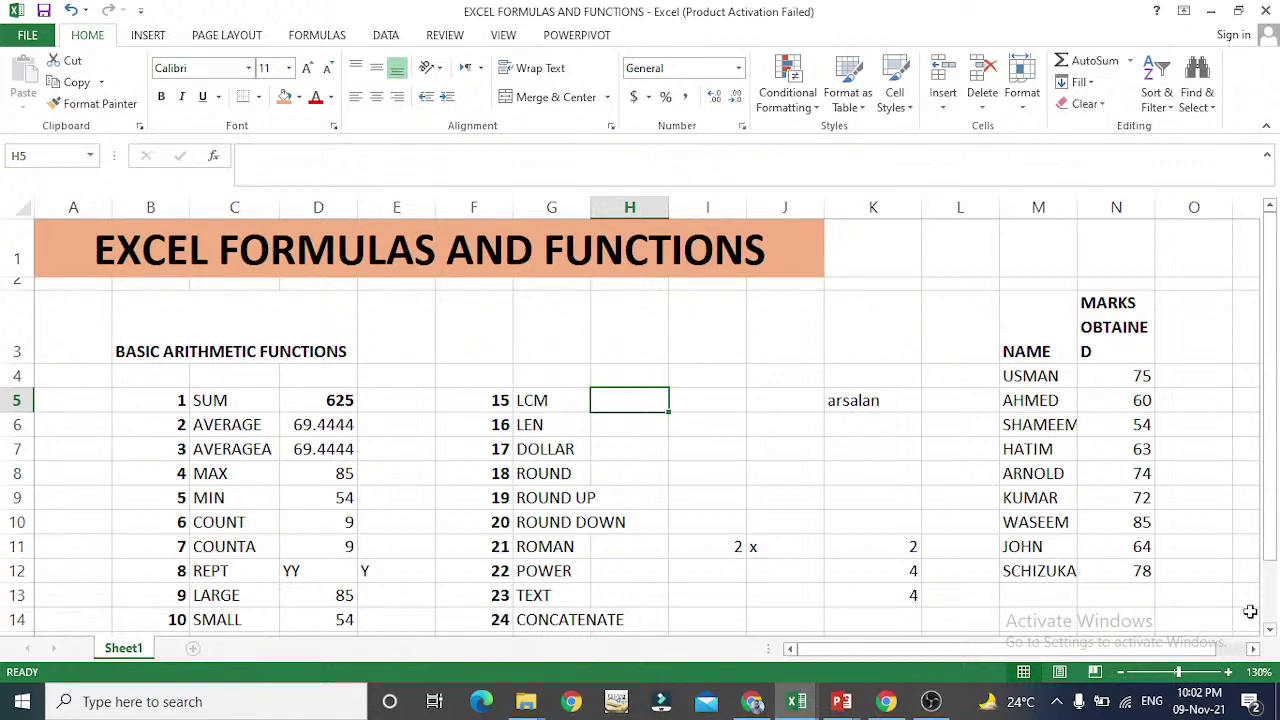
pyautogui.write('=lc')
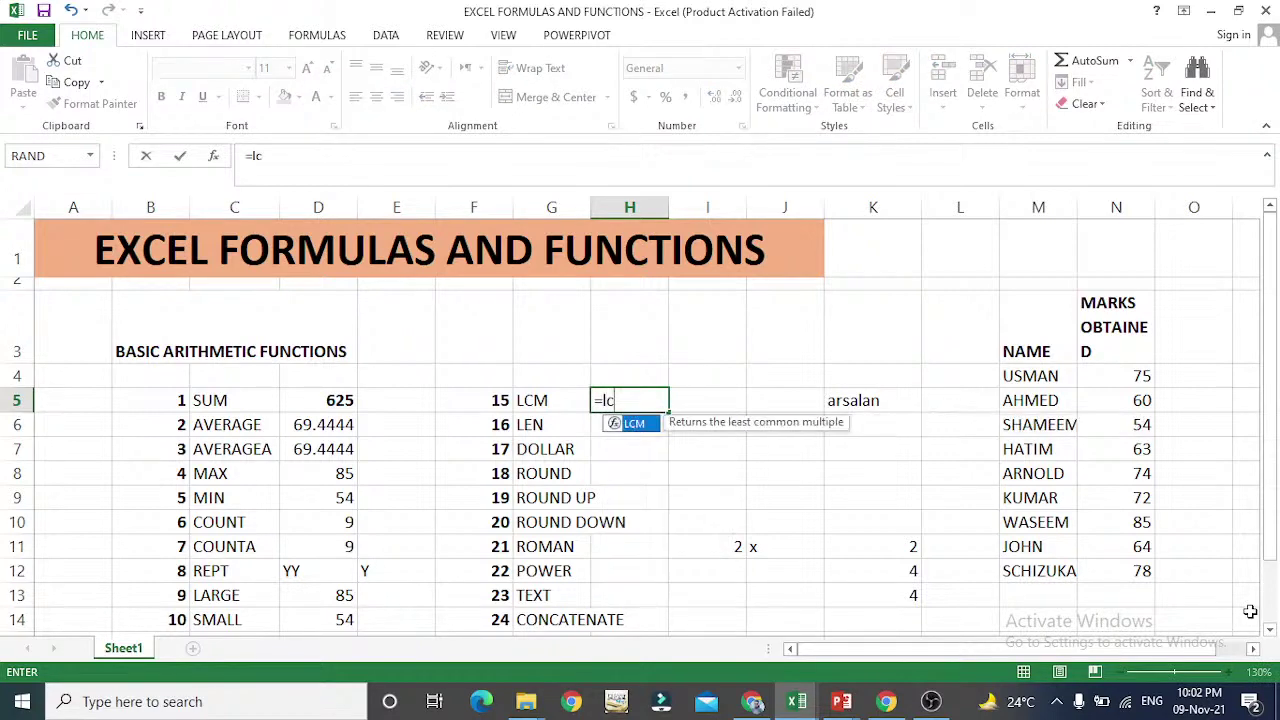
pyautogui.press('Tab')
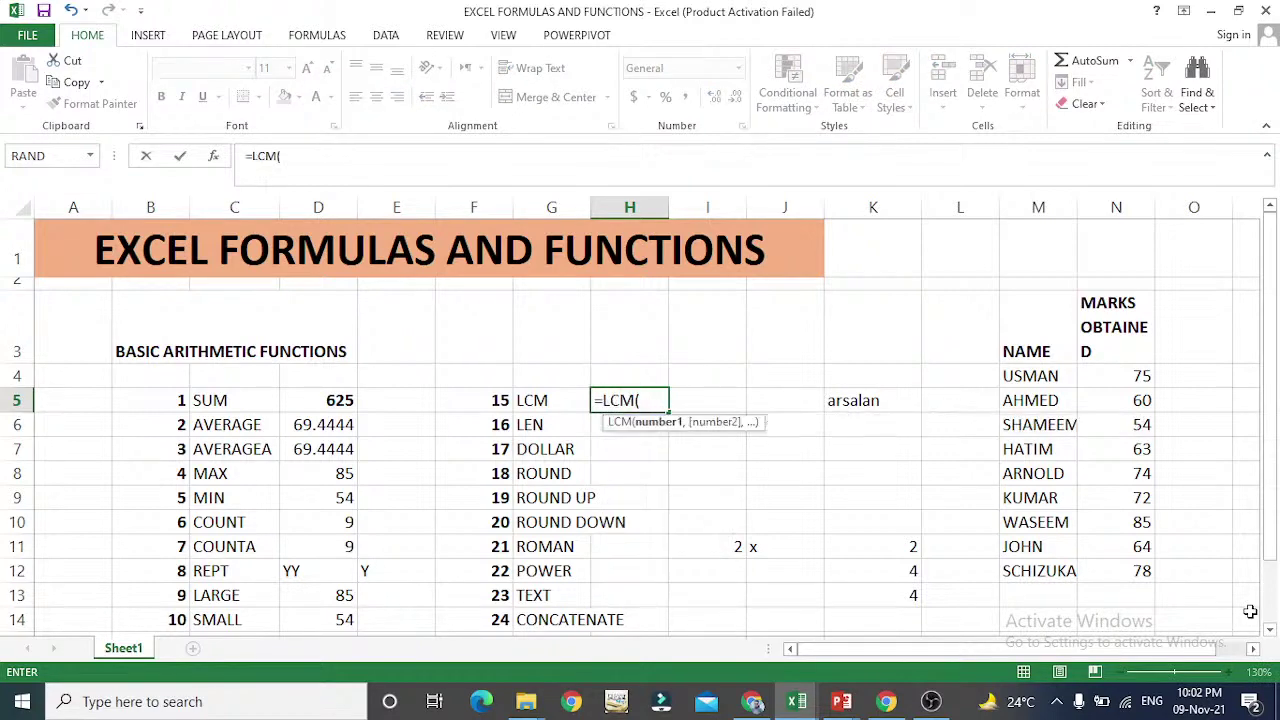
pyautogui.write('2,')
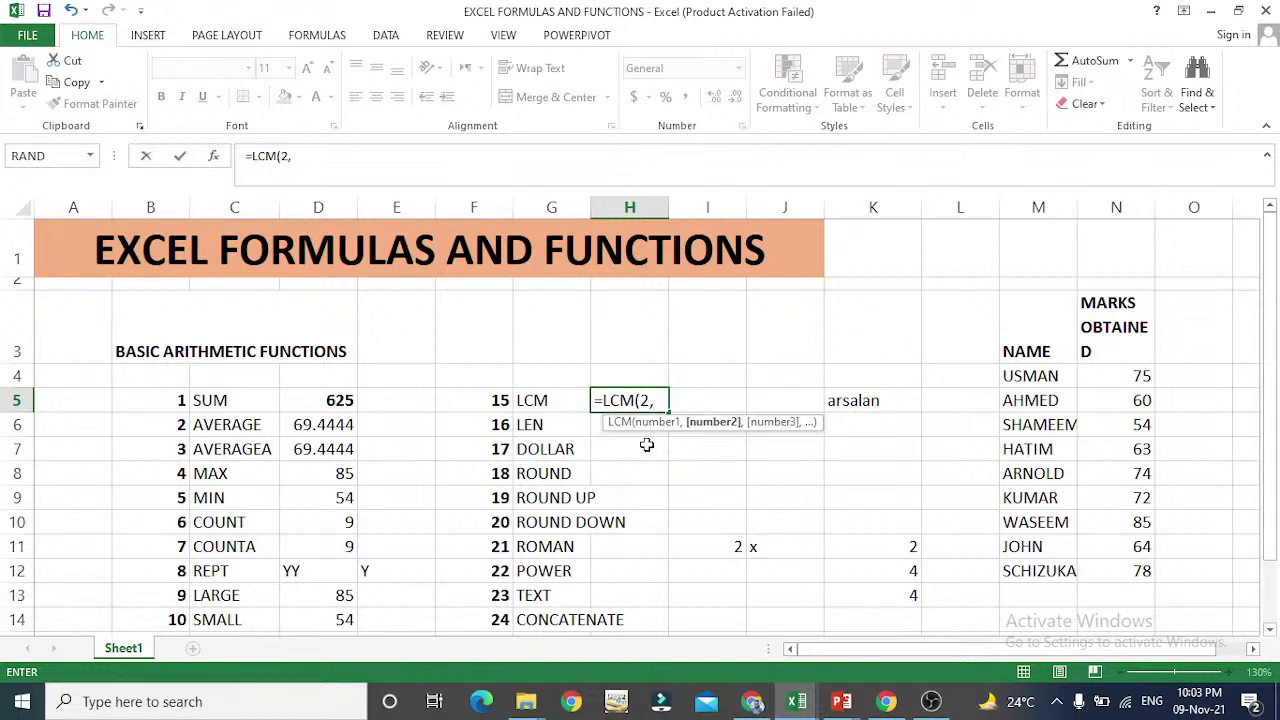
pyautogui.write('3,')
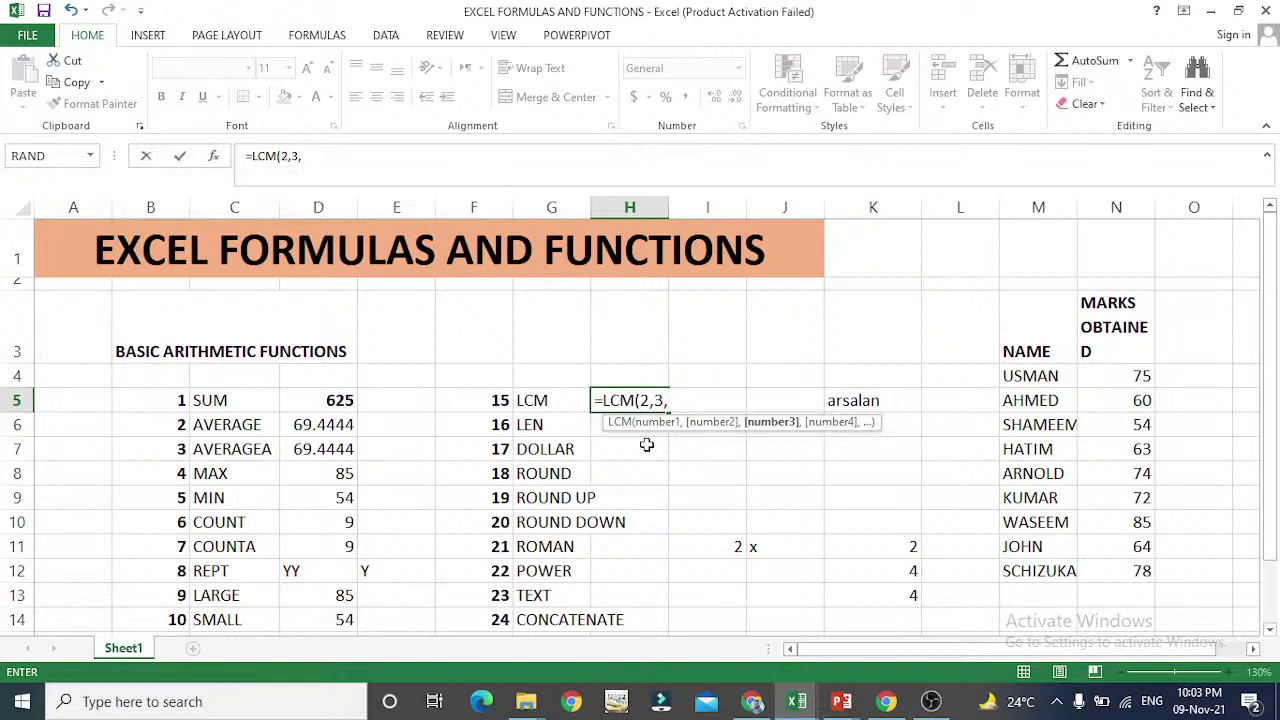
pyautogui.write('4)')
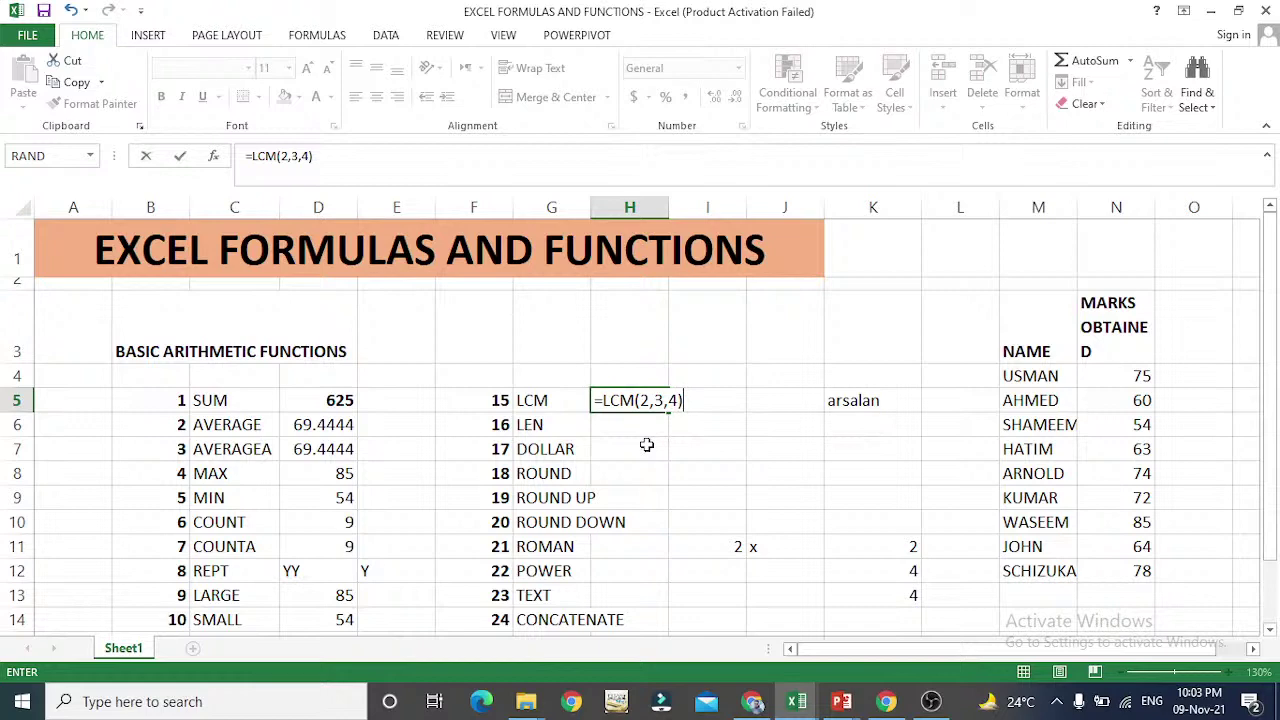
pyautogui.press('Return')
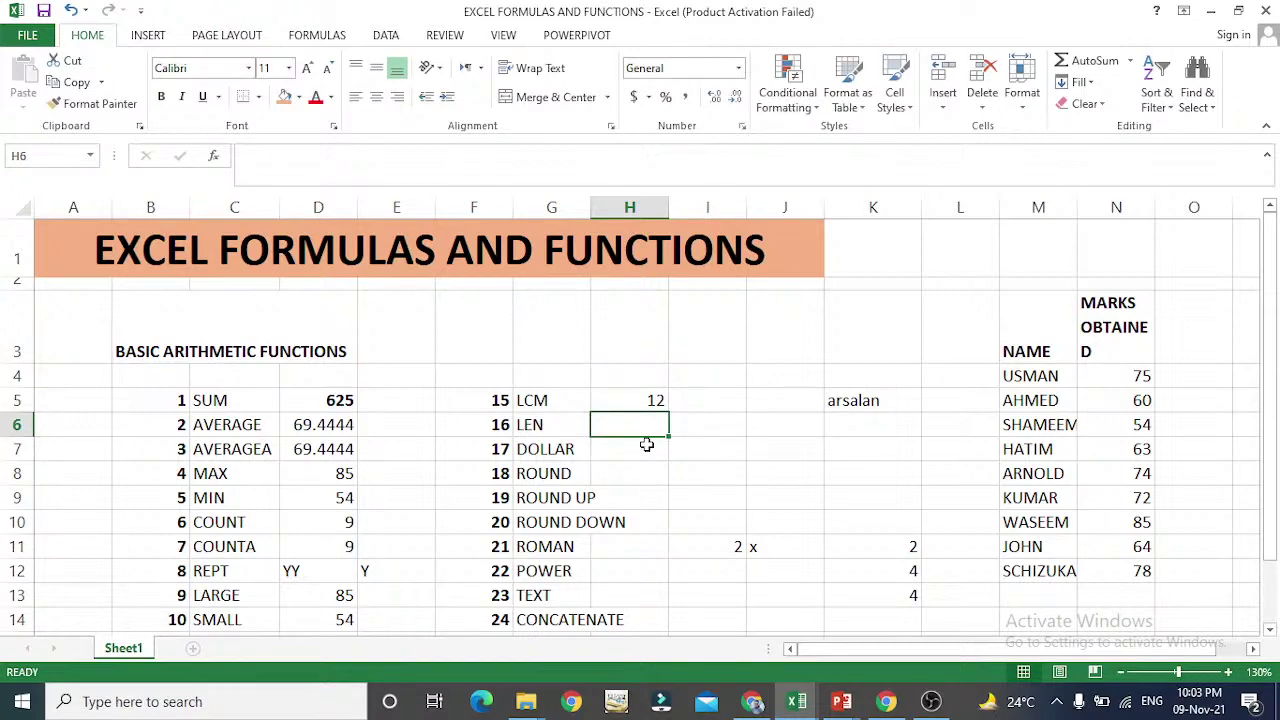
pyautogui.press('Up')
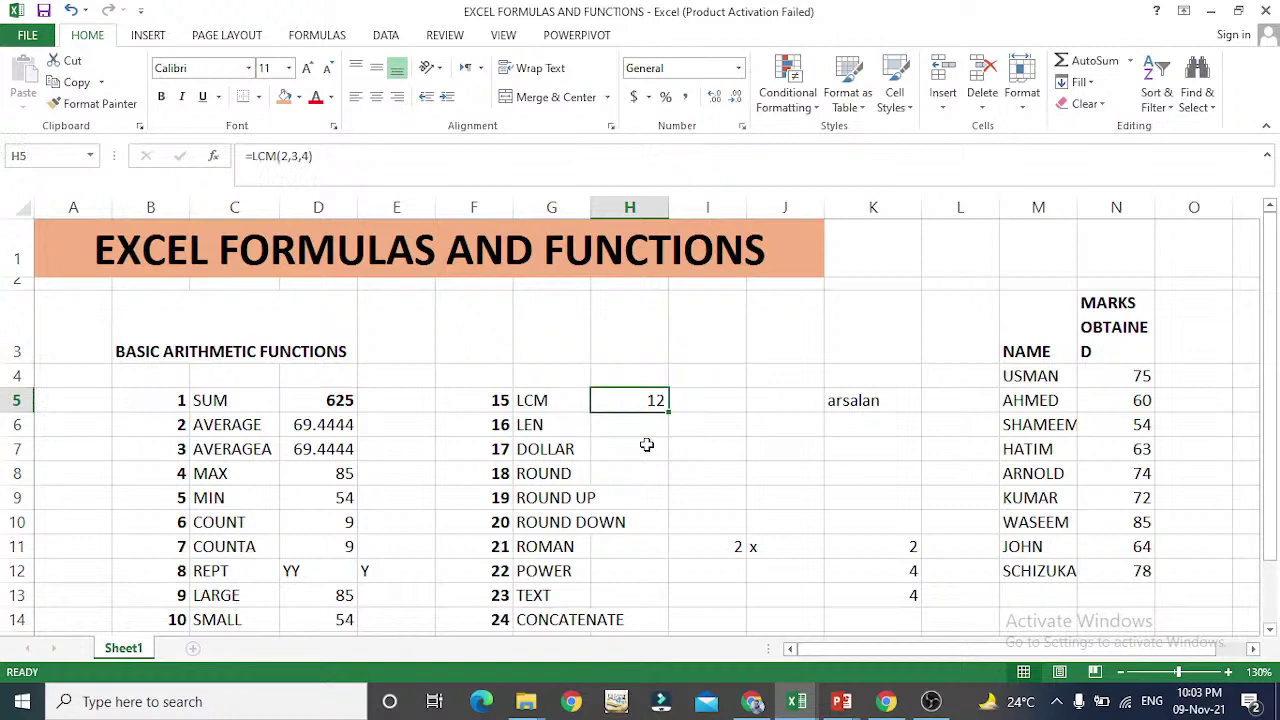
pyautogui.press('Down')
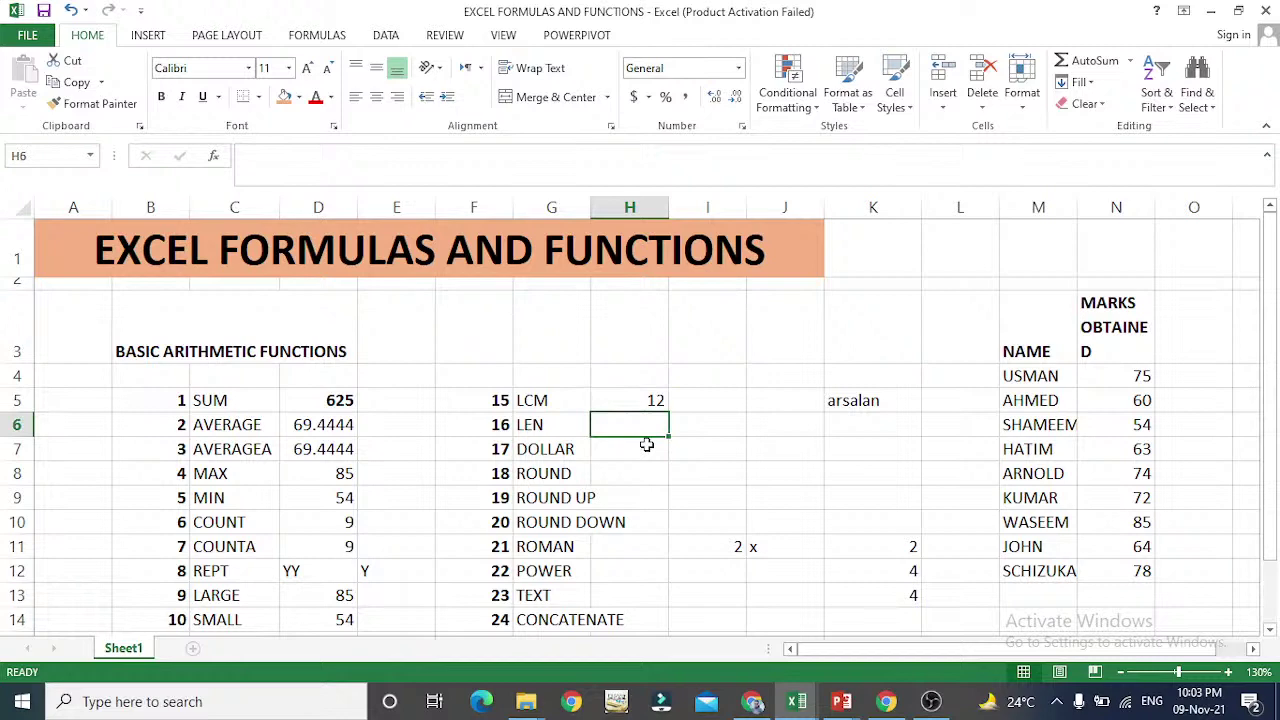
pyautogui.press('Up')
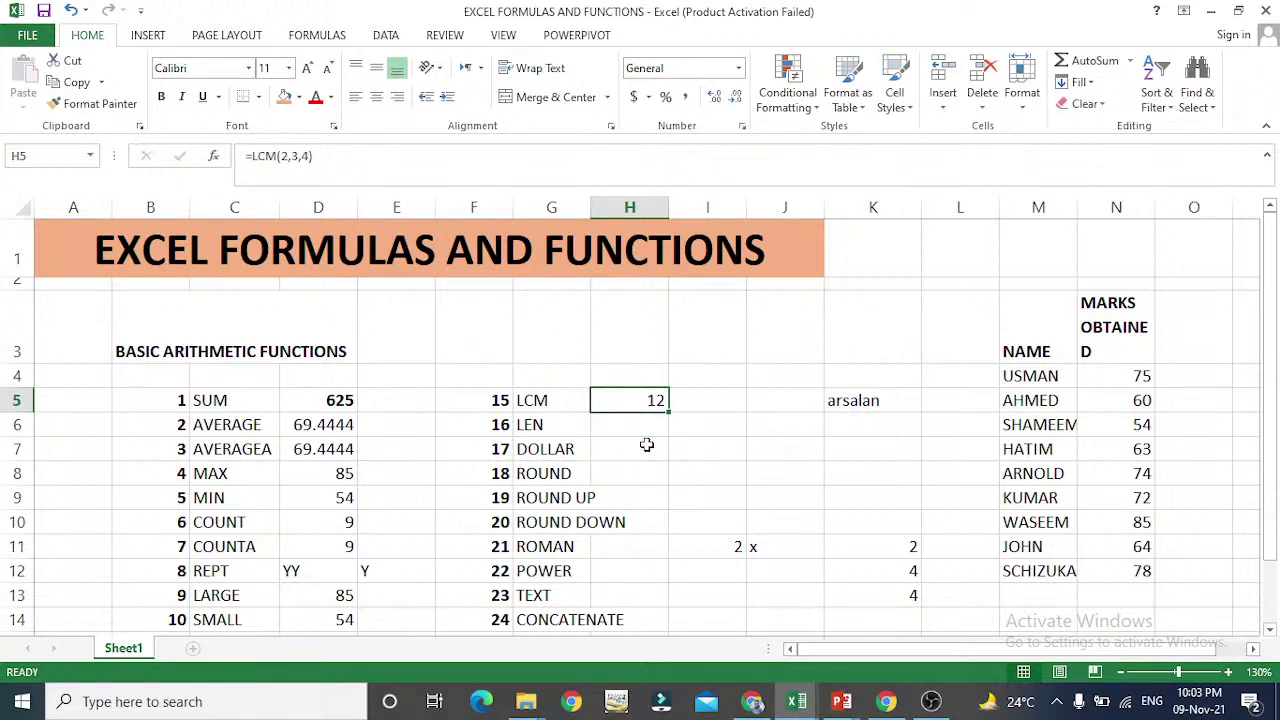
pyautogui.press('Down')
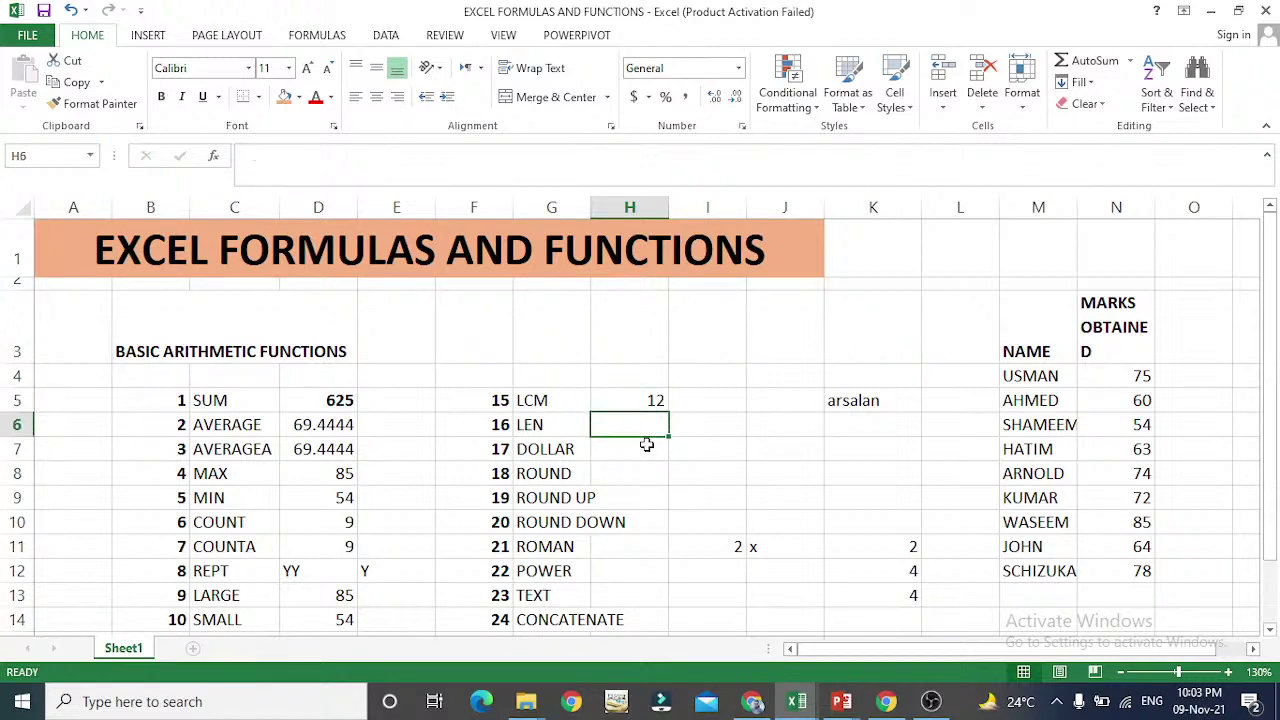
pyautogui.press('Left')
pyautogui.press('Right')
pyautogui.press('Left')
pyautogui.press('Right')
pyautogui.press('Right')
pyautogui.press('Right')
pyautogui.press('Left')
pyautogui.press('Left')
pyautogui.press('Left')
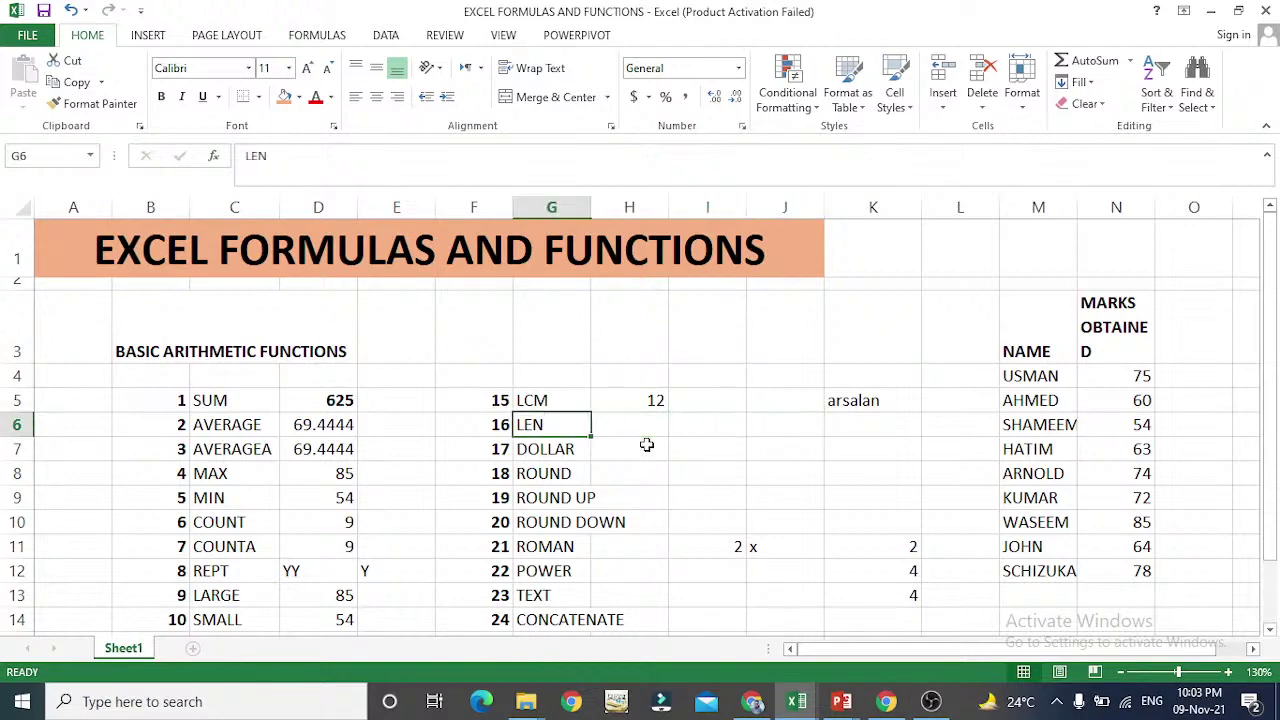
pyautogui.press('Right')
pyautogui.press('Right')
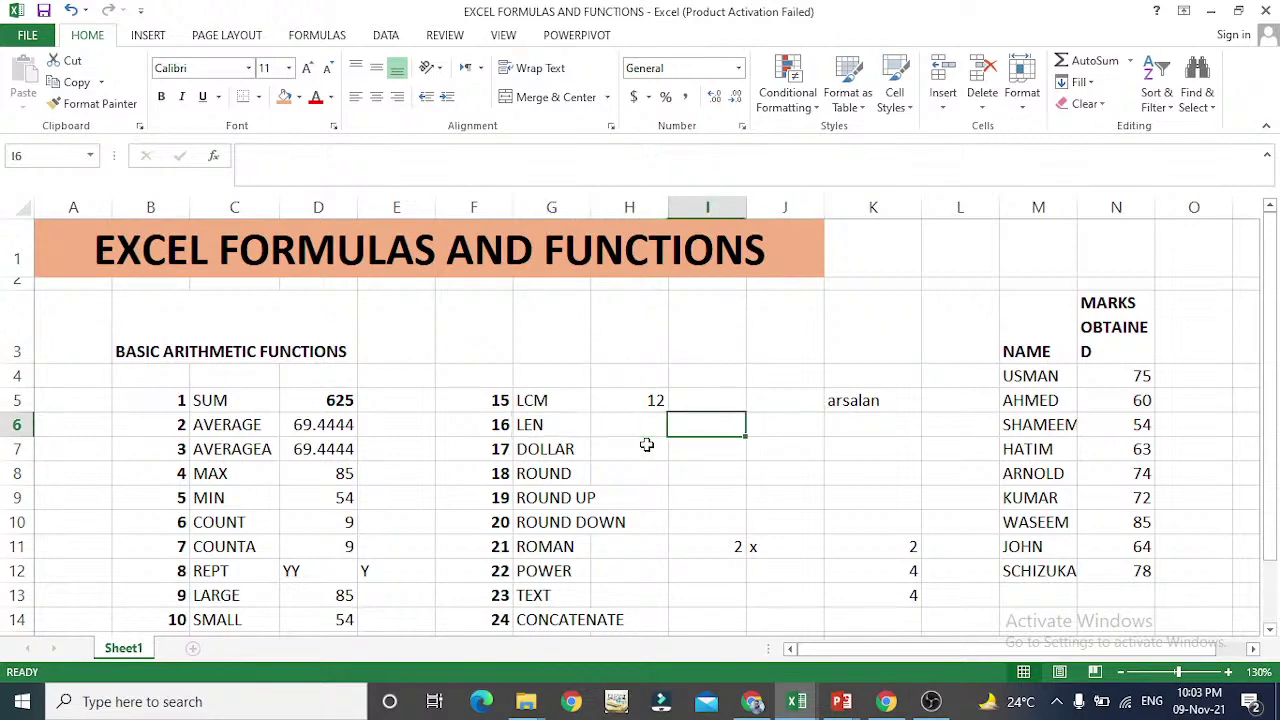
pyautogui.press('Left')
pyautogui.press('Left')
pyautogui.press('Right')
pyautogui.press('Right')
pyautogui.press('Right')
pyautogui.press('Right')
pyautogui.press('Left')
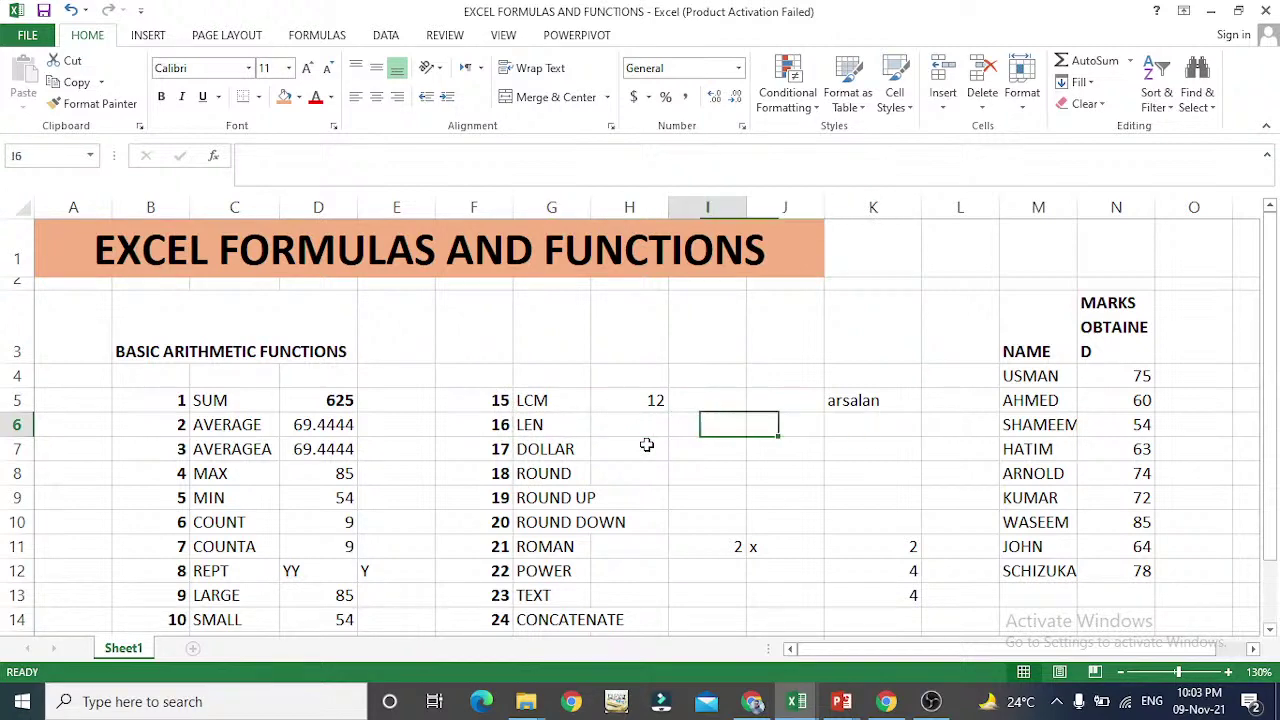
pyautogui.press('Left')
pyautogui.press('Left')
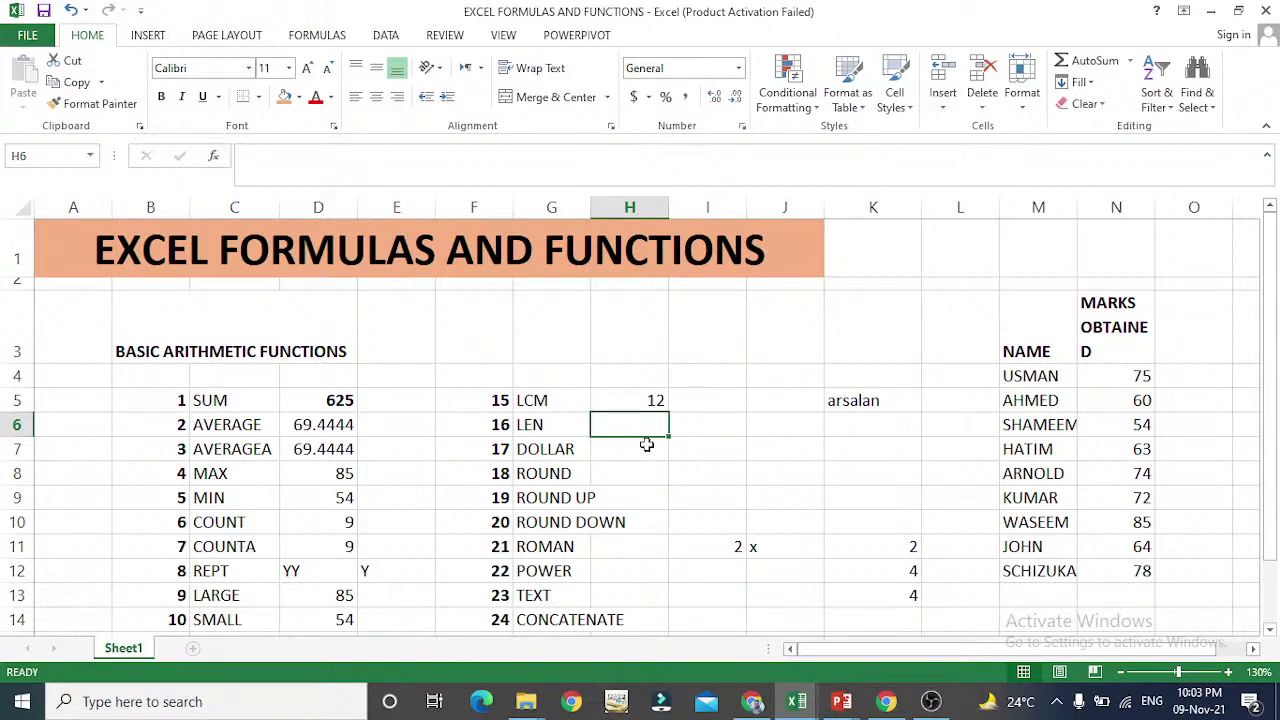
pyautogui.press('Right')
pyautogui.press('Right')
pyautogui.press('Right')
pyautogui.press('Left')
pyautogui.press('Left')
pyautogui.press('Left')
pyautogui.write('=')
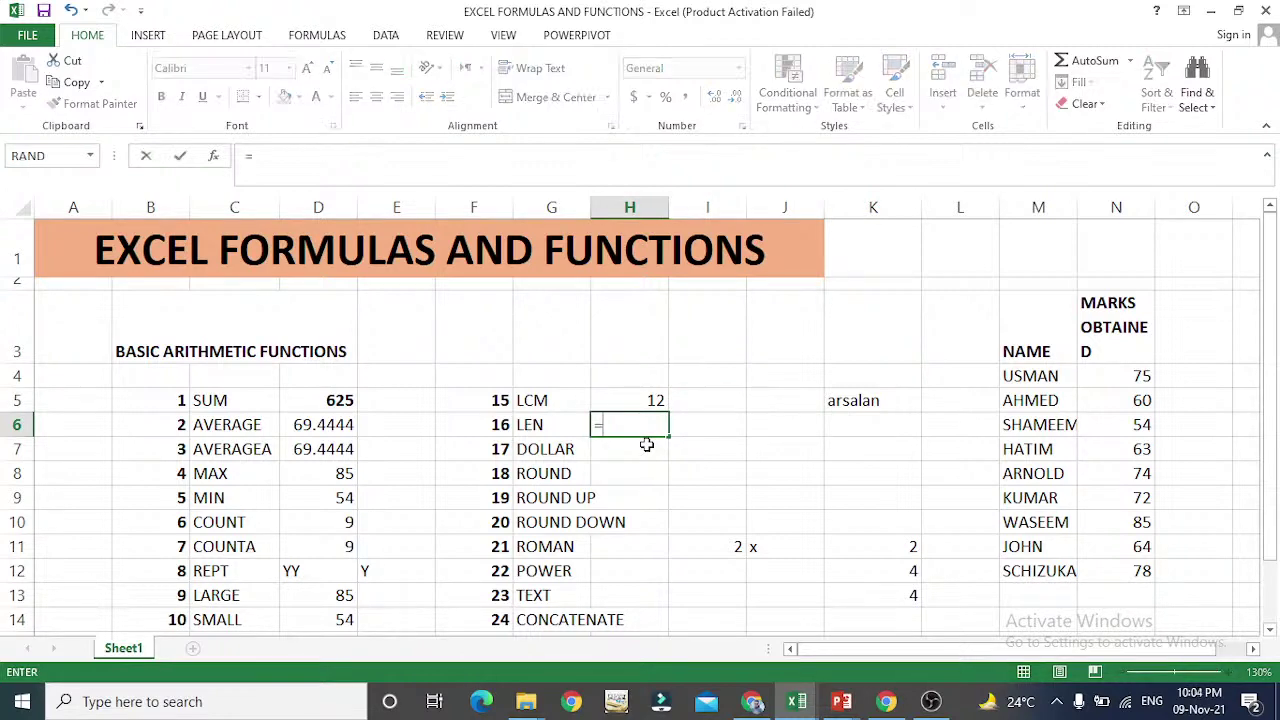
pyautogui.press('Down')
pyautogui.press('Up')
pyautogui.press('Right')
pyautogui.press('Right')
pyautogui.press('Right')
pyautogui.press('Up')
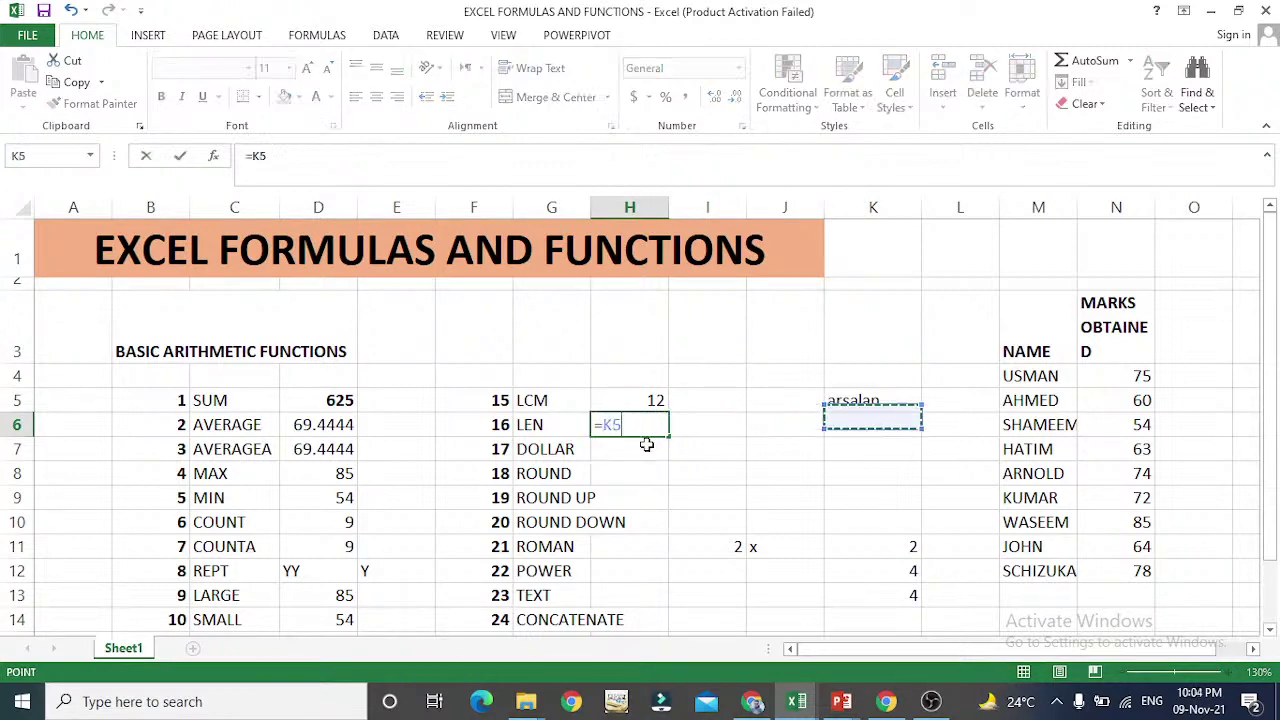
pyautogui.press('Escape')
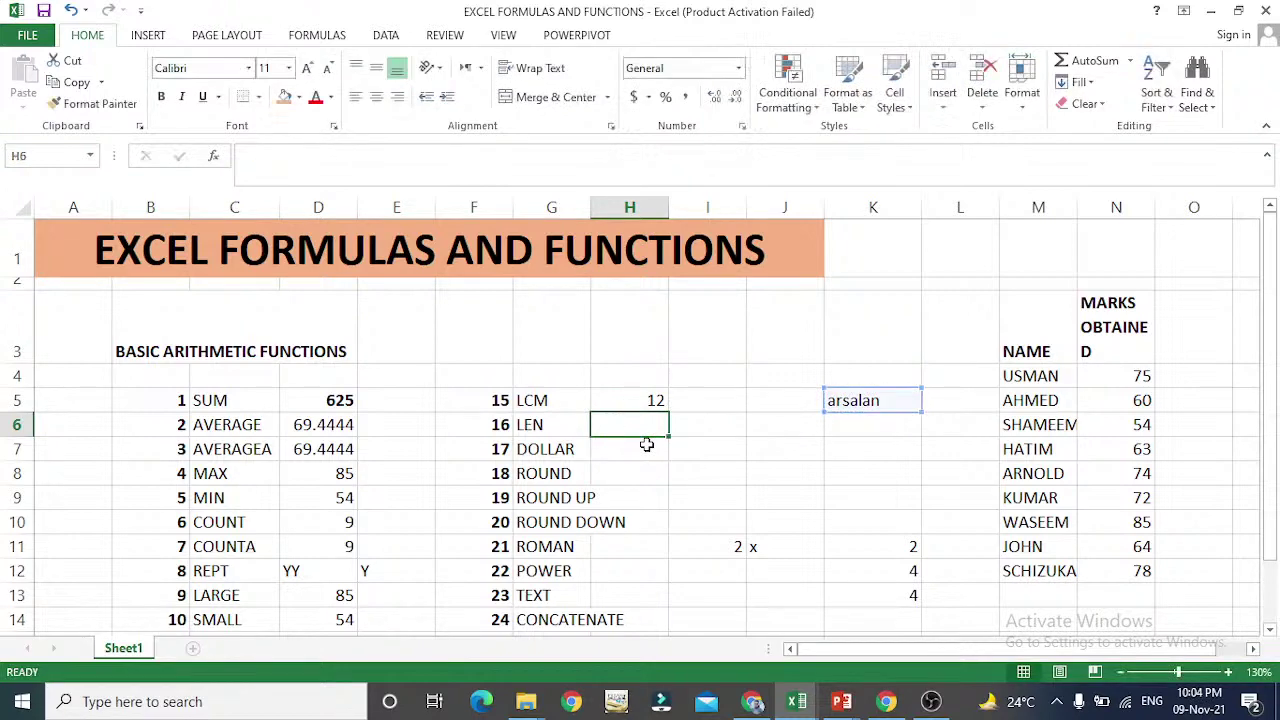
# - Enter the formula =LEN(K5) in cell H6, beside the LEN label, to count the characters of the text in K5
pyautogui.click(863, 400)
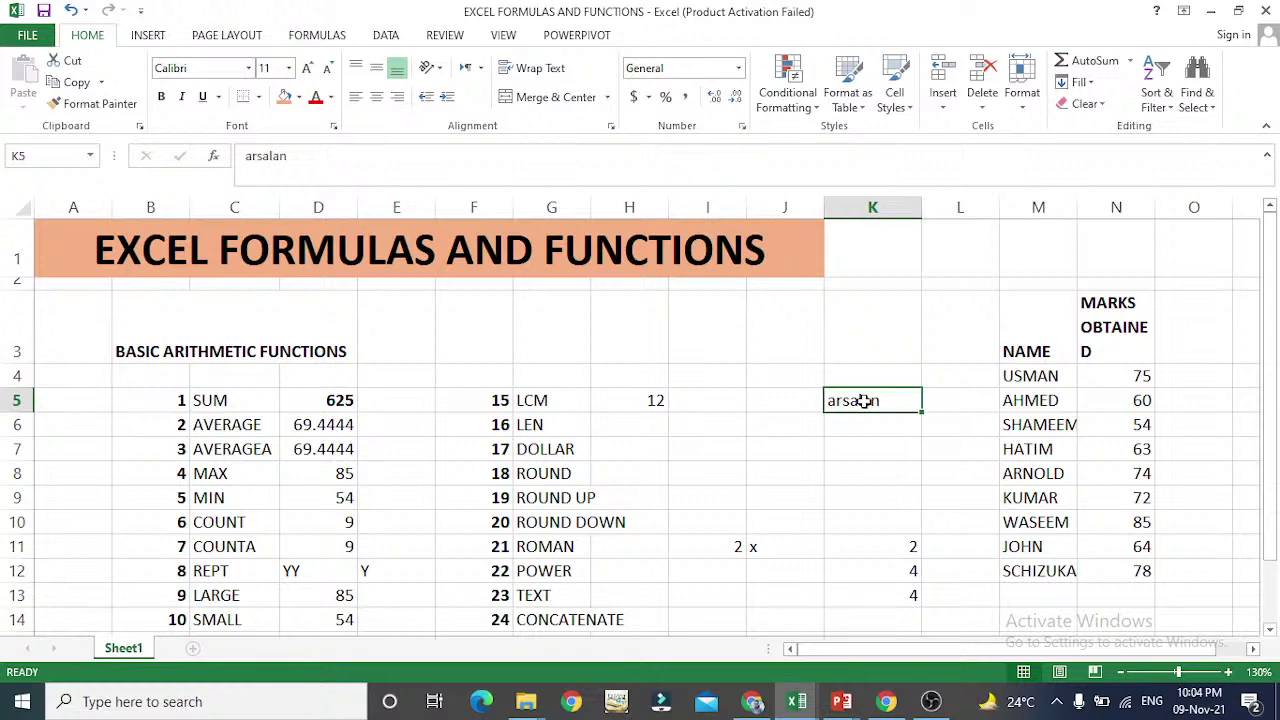
pyautogui.press('Down')
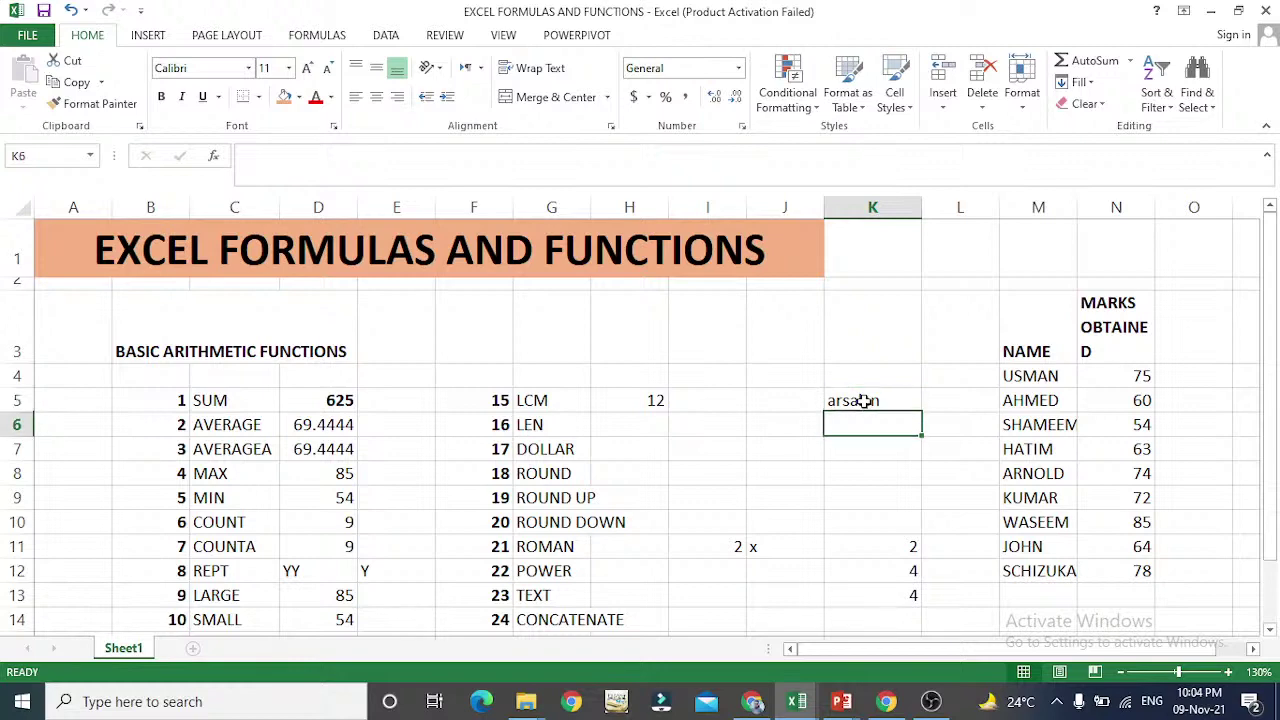
pyautogui.press('Left')
pyautogui.press('Left')
pyautogui.press('Left')
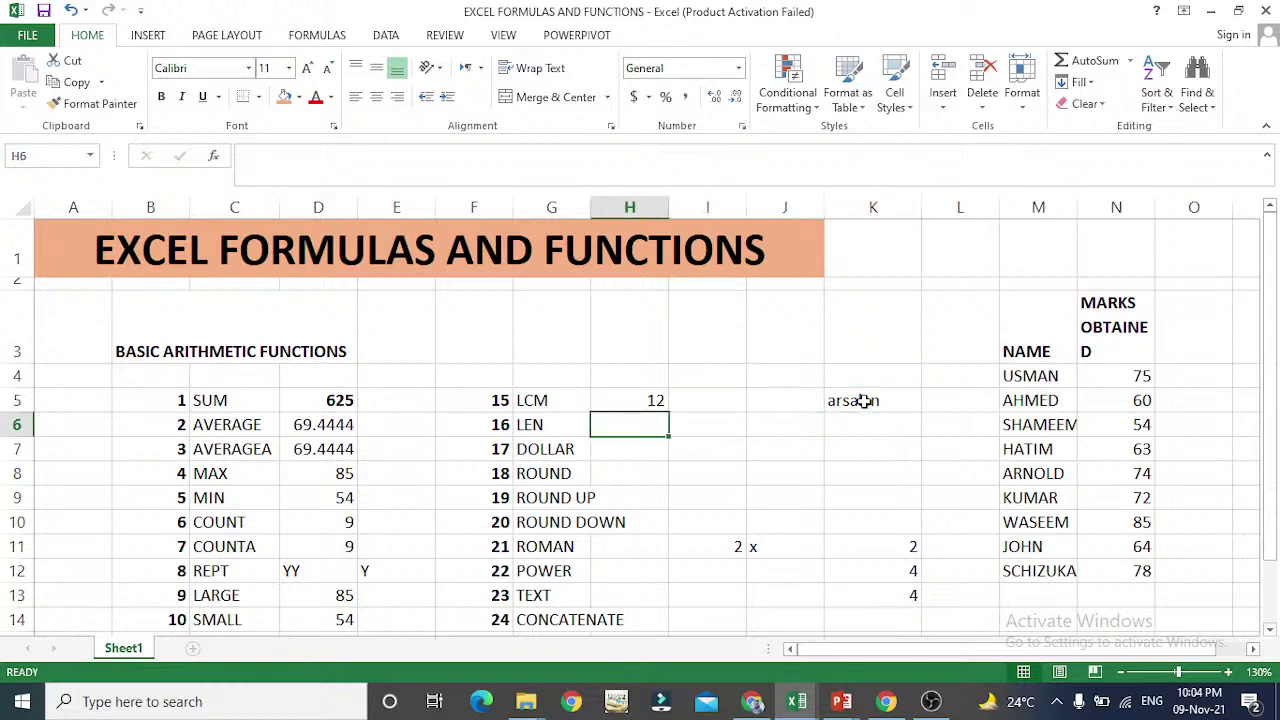
pyautogui.write('=')
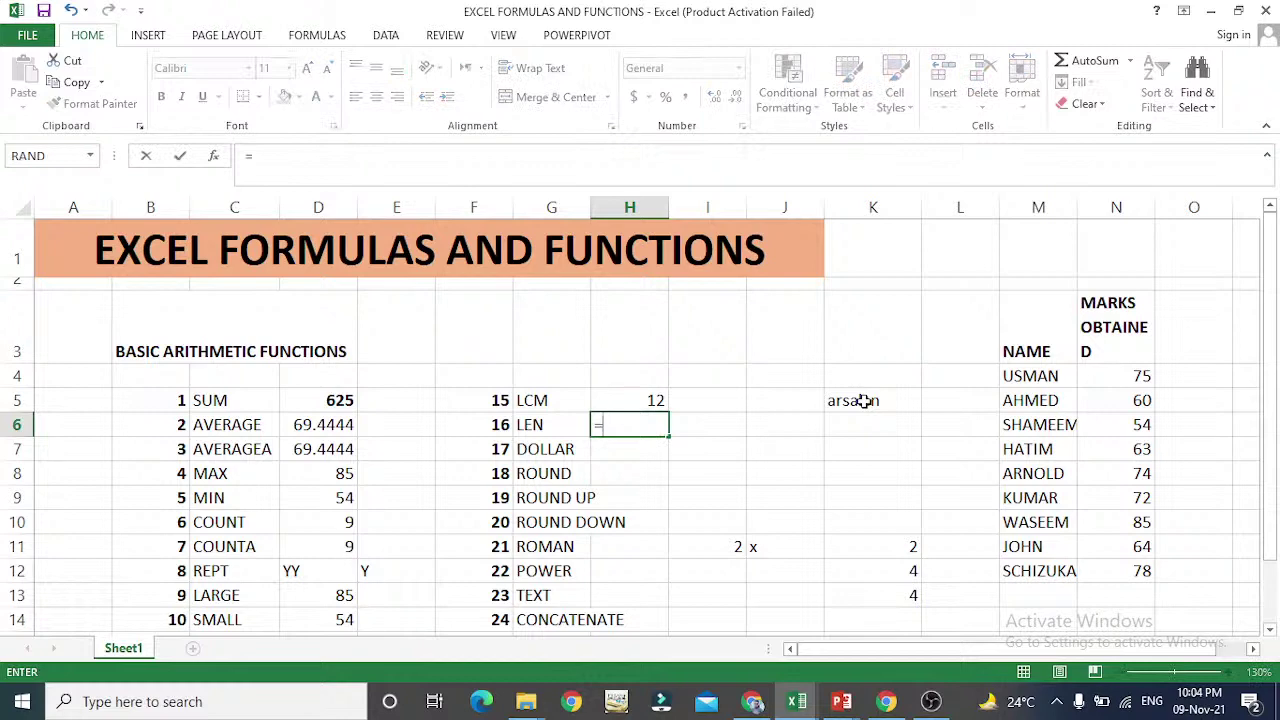
pyautogui.write('l')
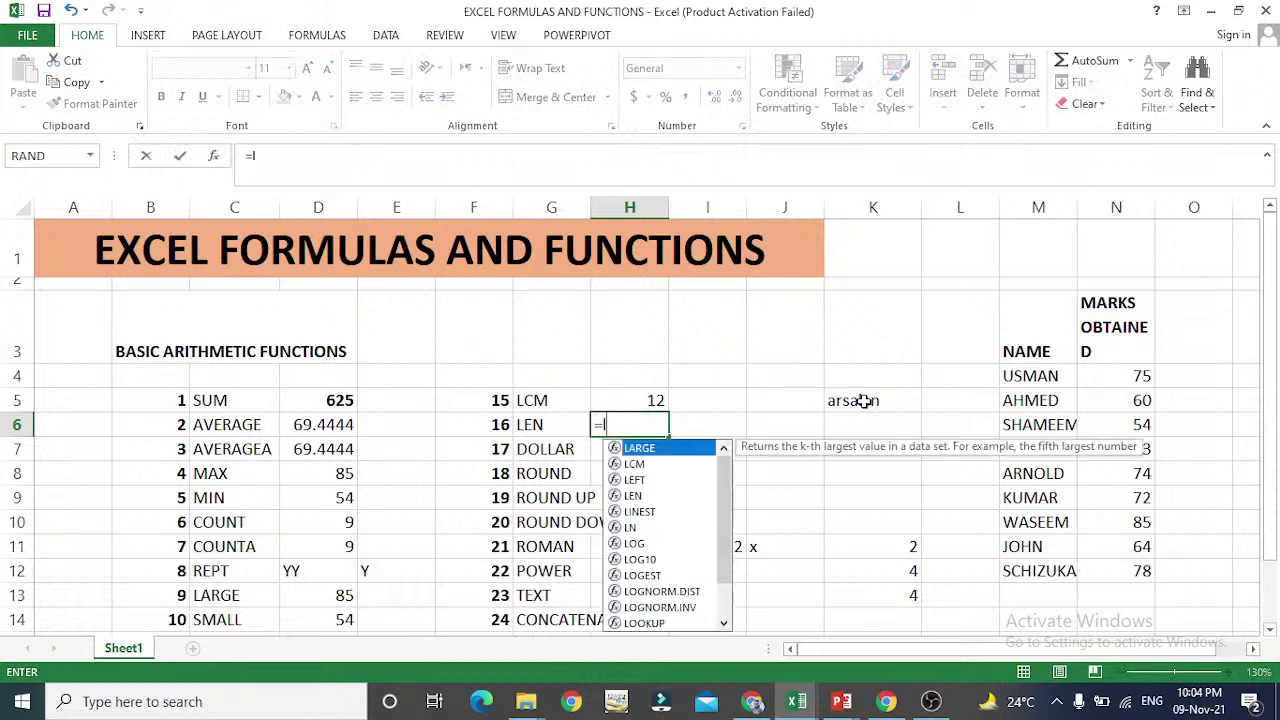
pyautogui.write('en9(')
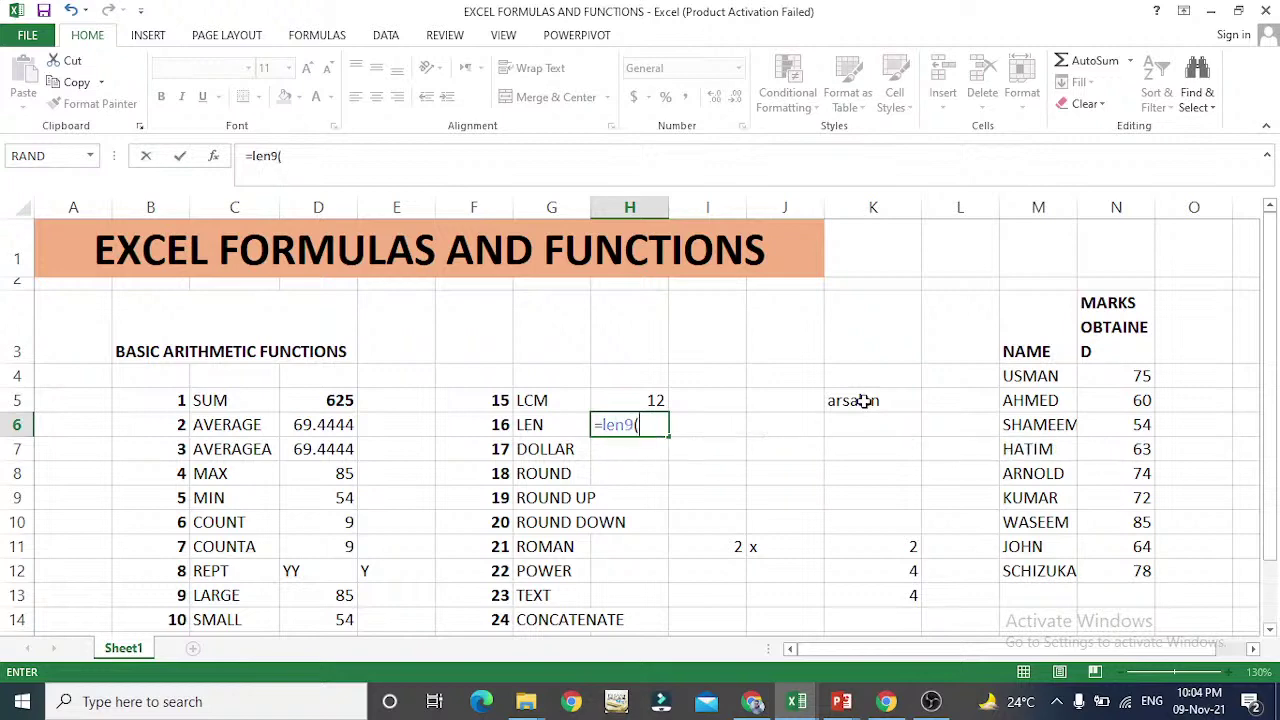
pyautogui.press('BackSpace')
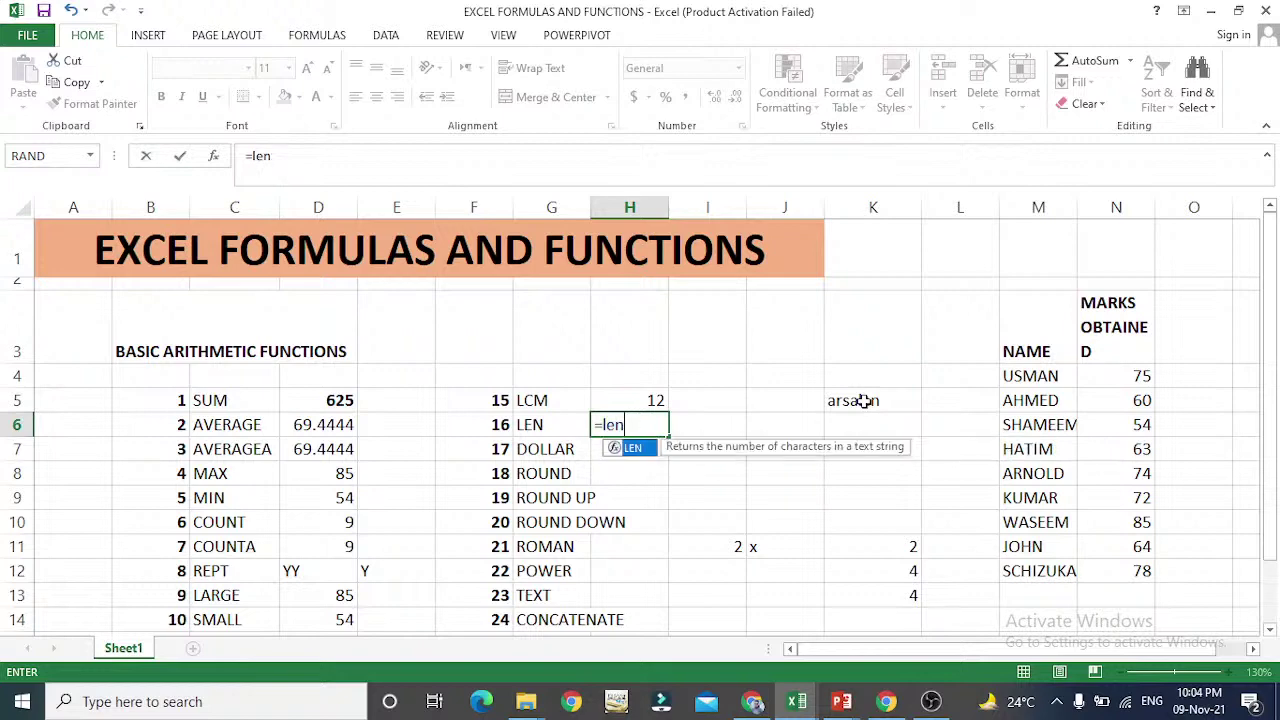
pyautogui.write('(')
pyautogui.press('Right')
pyautogui.press('Right')
pyautogui.press('Right')
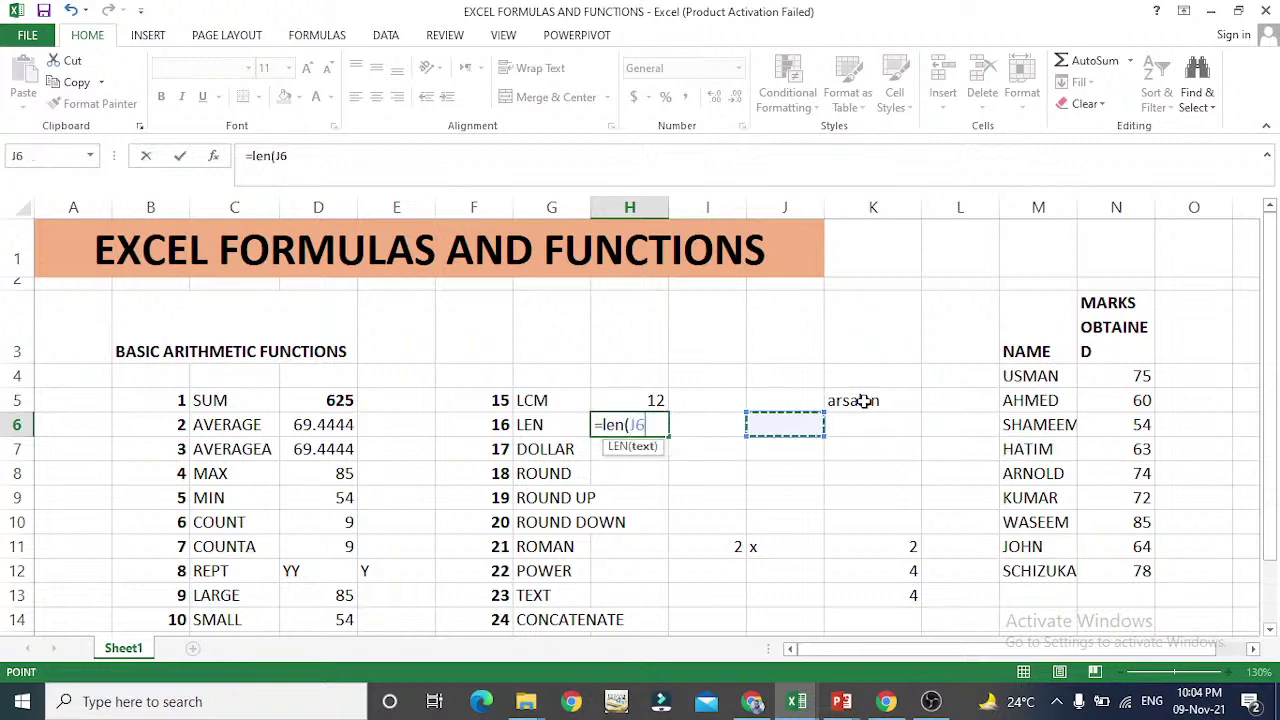
pyautogui.click(863, 401)
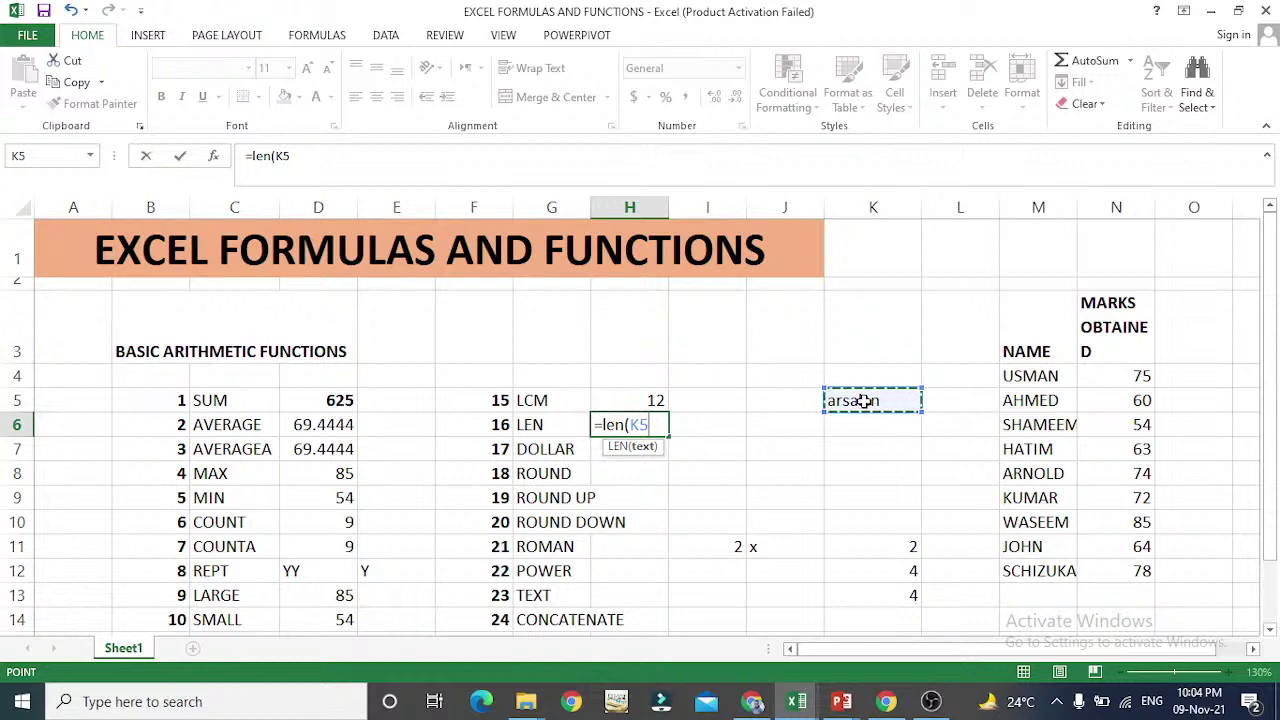
pyautogui.press('Return')
# - Compare the LEN result in cell H6 with the source text in cell K5
pyautogui.press('Up')
pyautogui.press('Right')
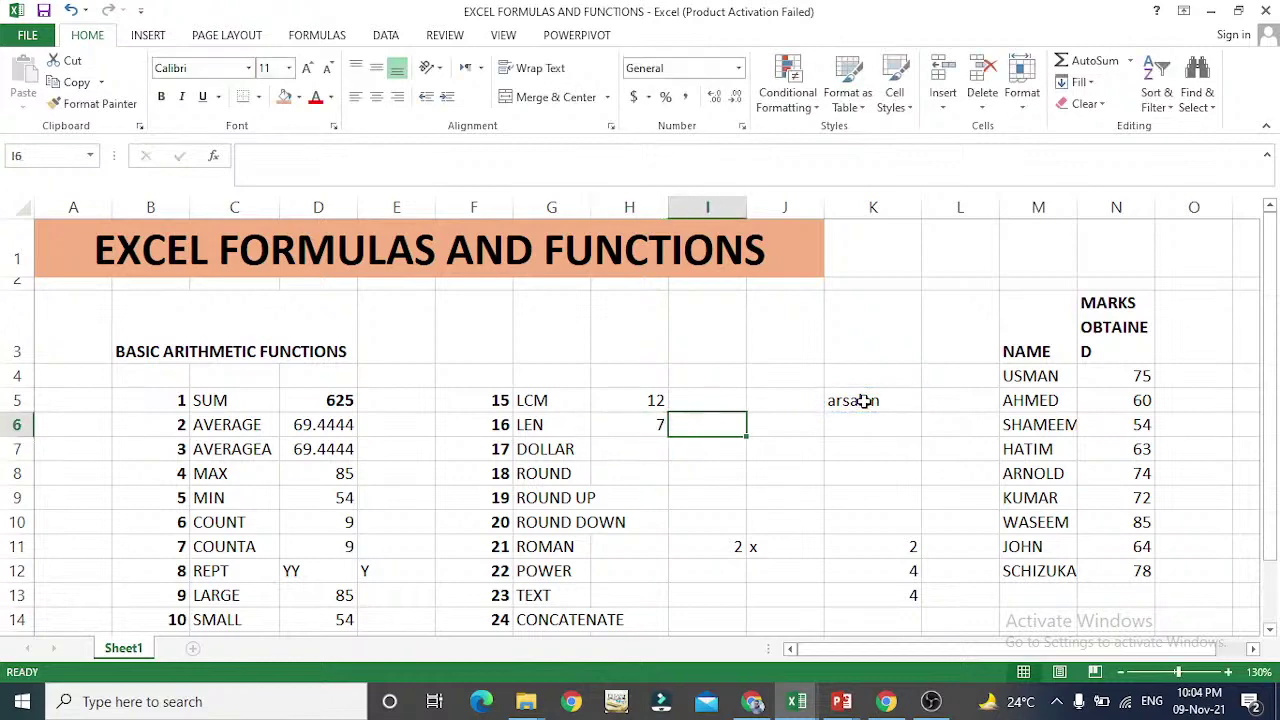
pyautogui.press('Right')
pyautogui.press('Right')
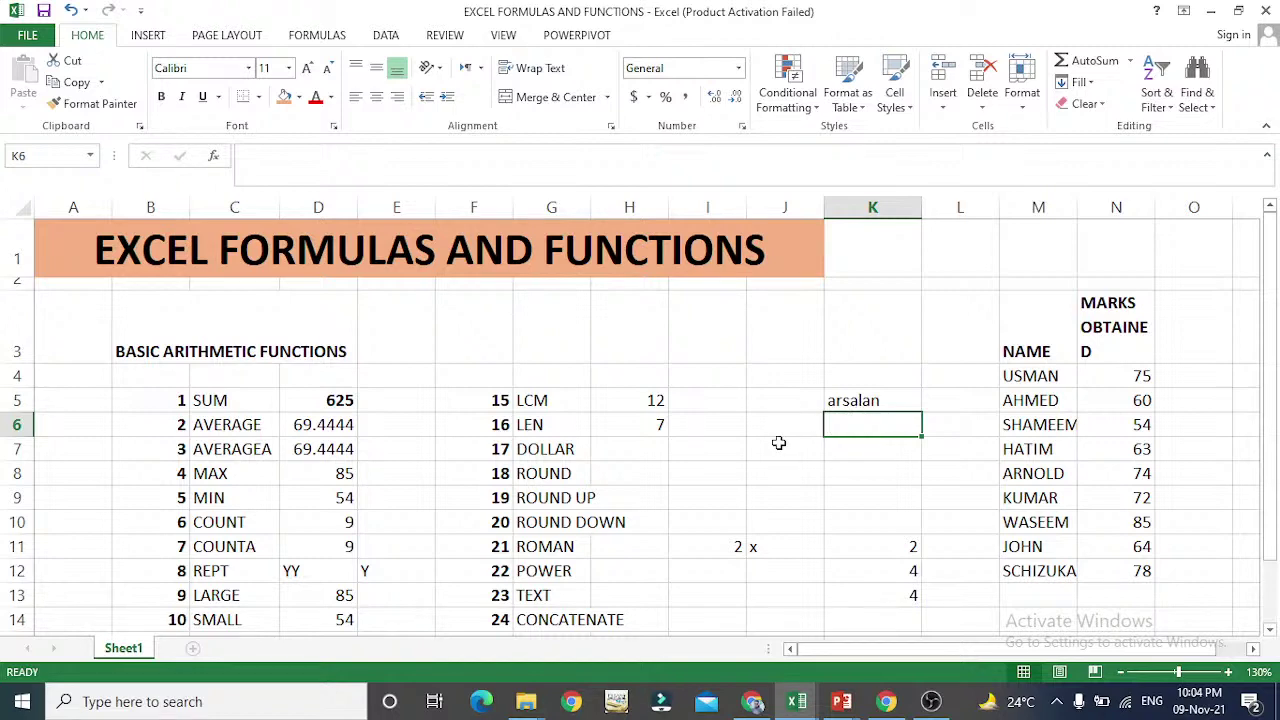
pyautogui.press('Left')
pyautogui.press('Left')
pyautogui.press('Left')
pyautogui.press('Left')
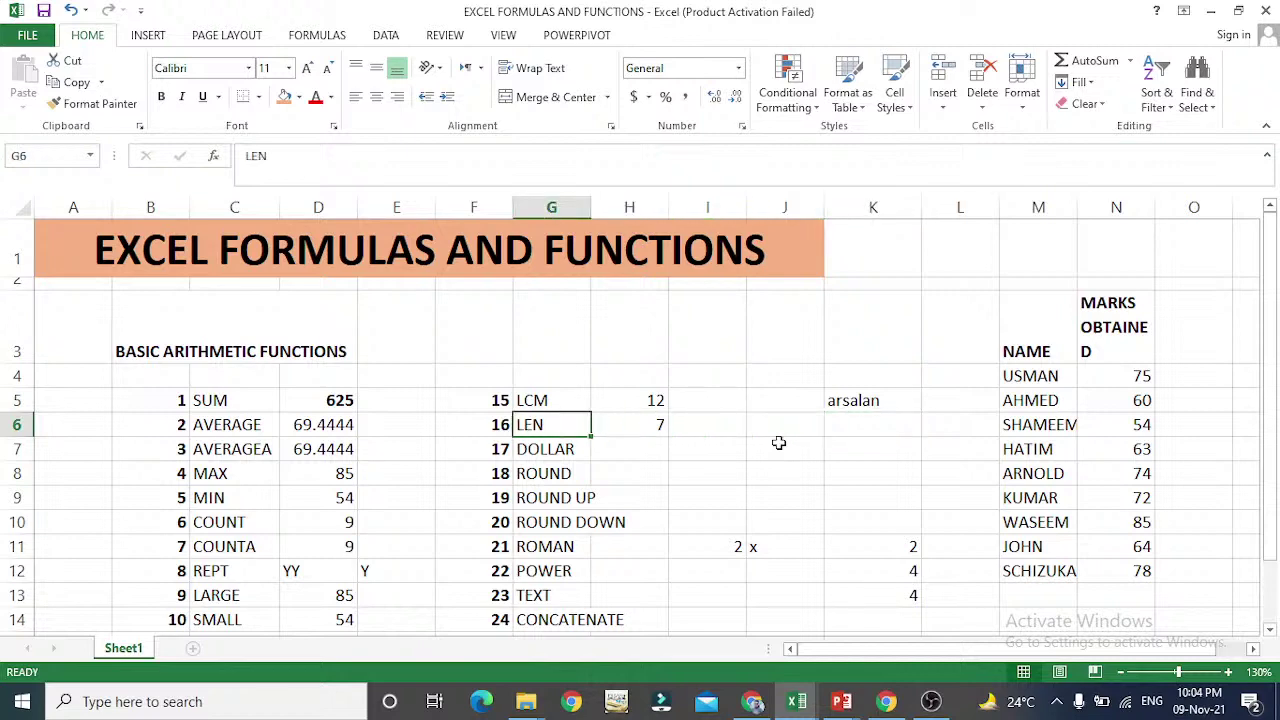
pyautogui.press('Down')
pyautogui.press('Up')
pyautogui.press('Right')
pyautogui.press('Right')
pyautogui.press('Right')
pyautogui.press('Right')
pyautogui.press('Up')
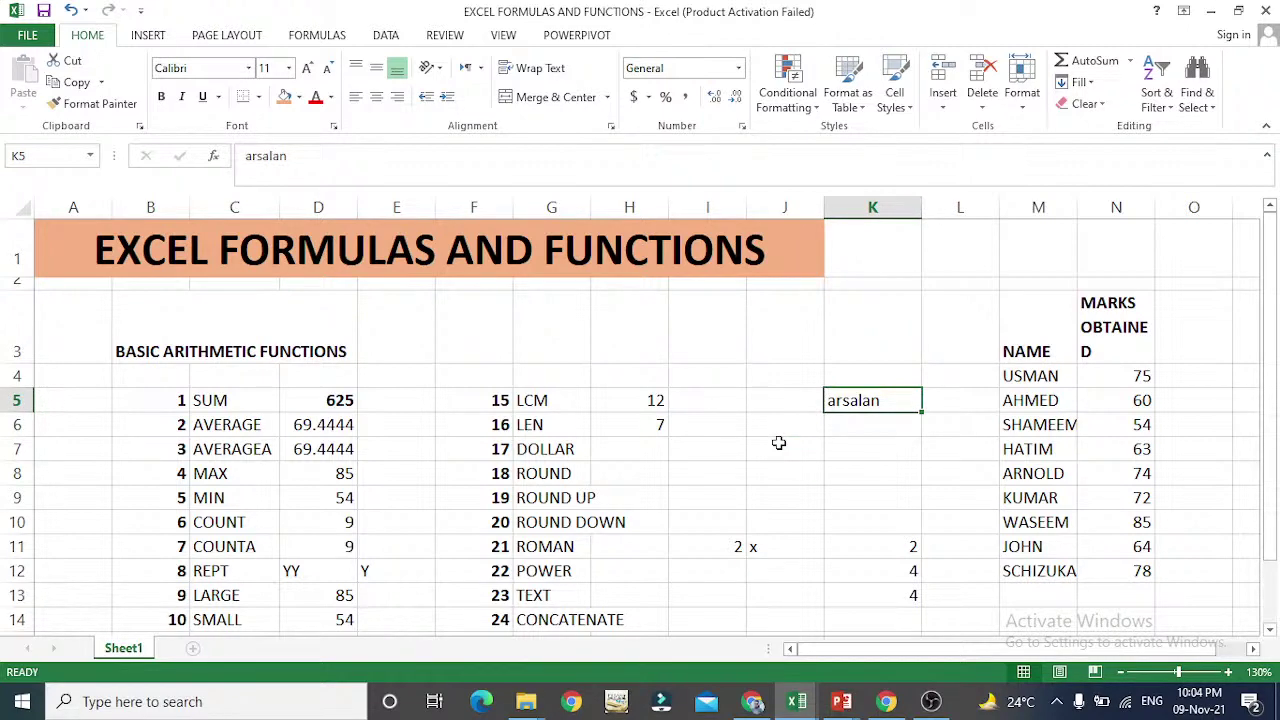
pyautogui.press('Down')
pyautogui.press('Down')
pyautogui.press('Left')
pyautogui.press('Left')
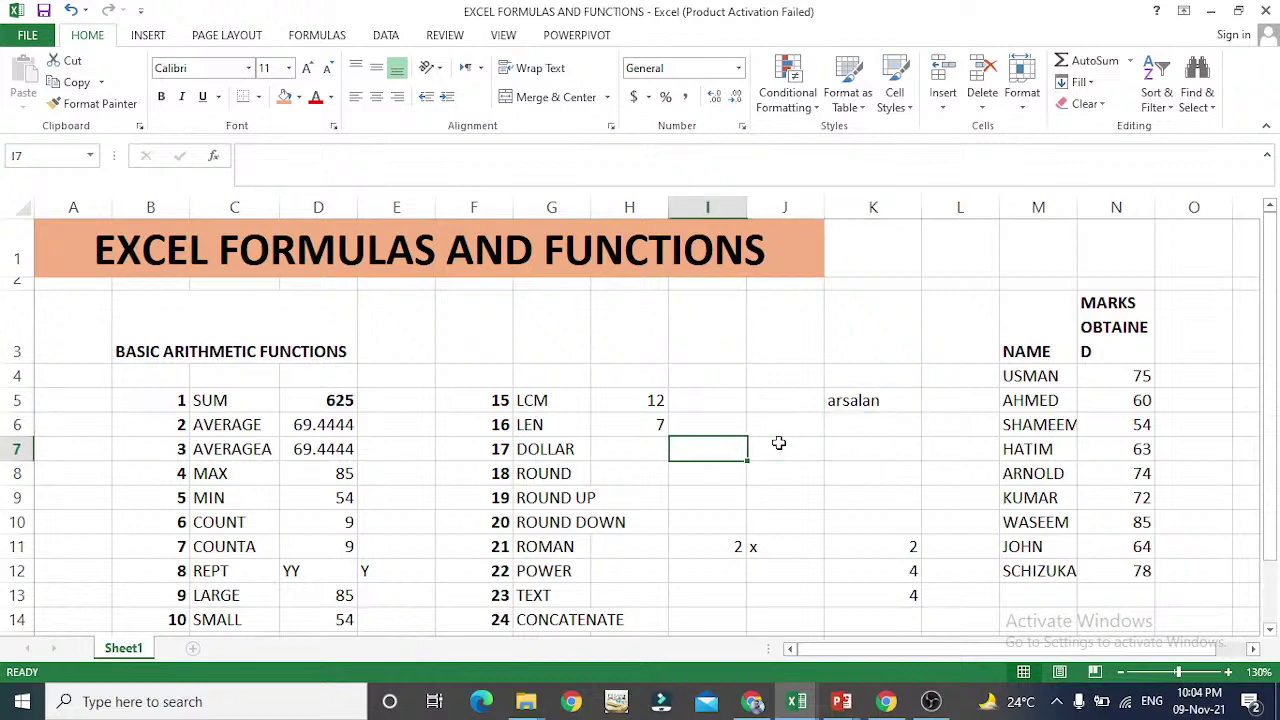
pyautogui.press('Left')
pyautogui.press('Up')
pyautogui.press('Down')
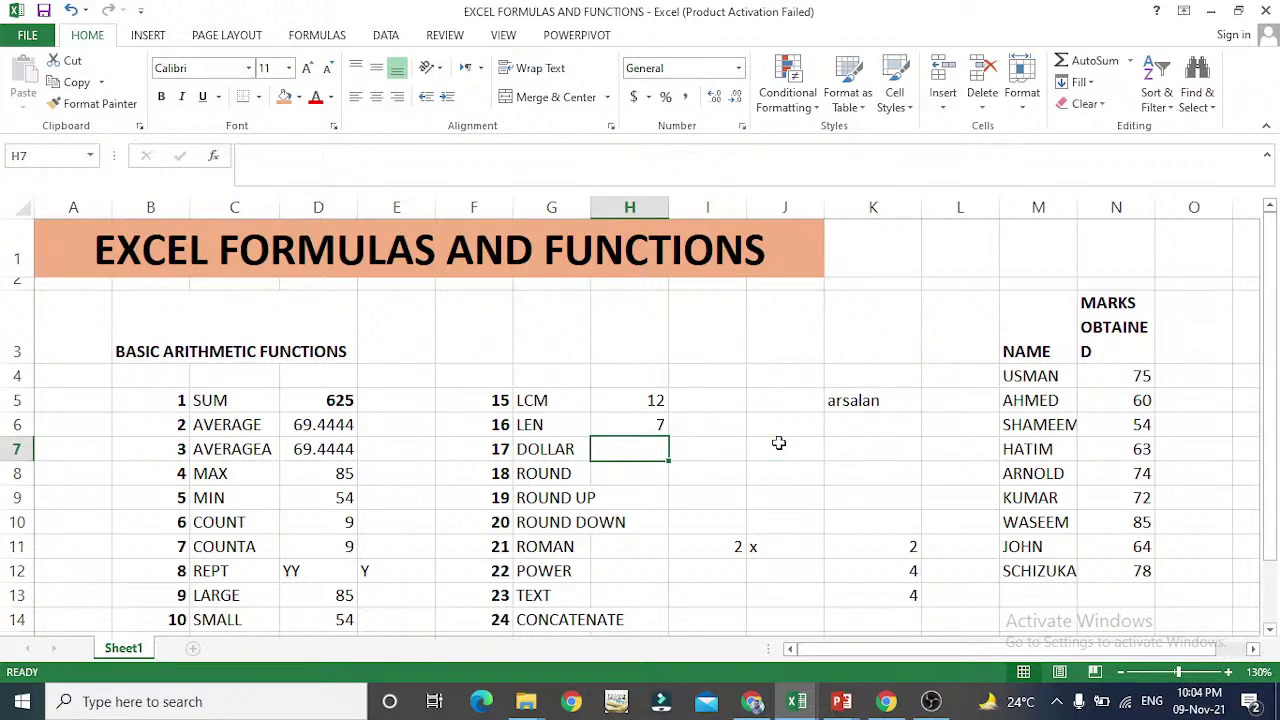
pyautogui.press('Down')
pyautogui.press('Down')
pyautogui.press('Up')
pyautogui.press('Up')
pyautogui.press('Up')
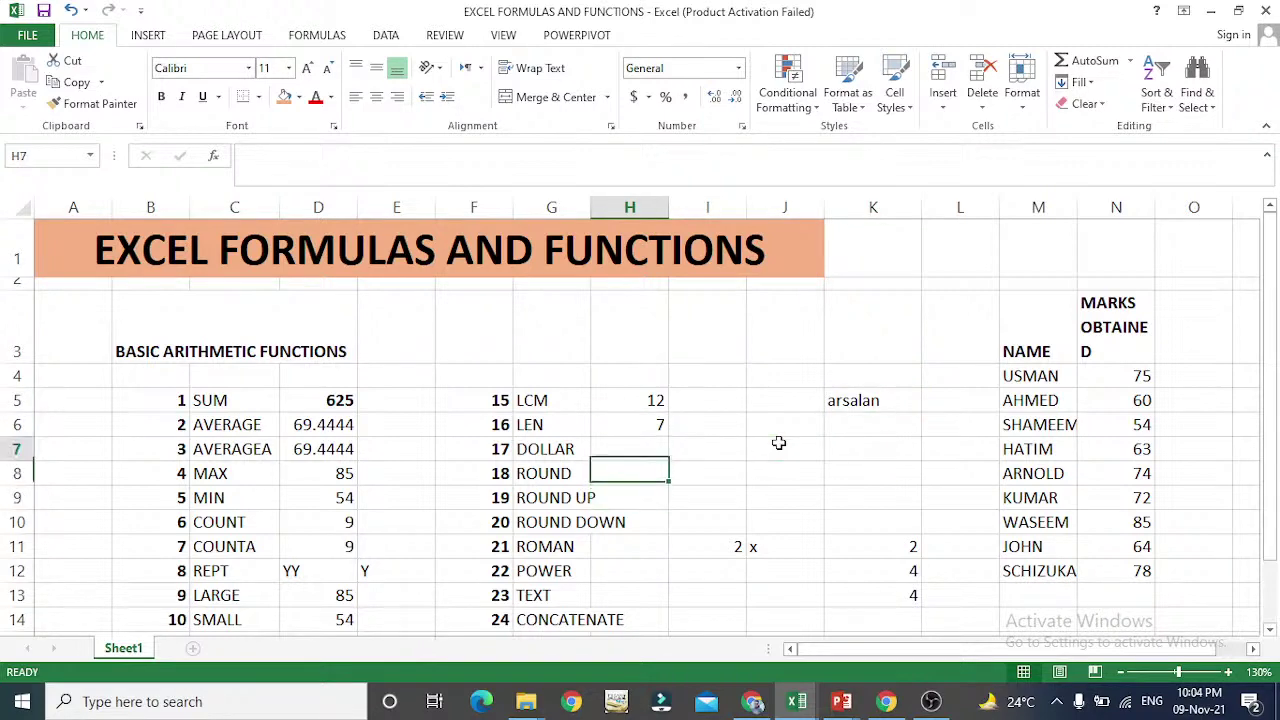
pyautogui.press('Down')
pyautogui.click(778, 443)
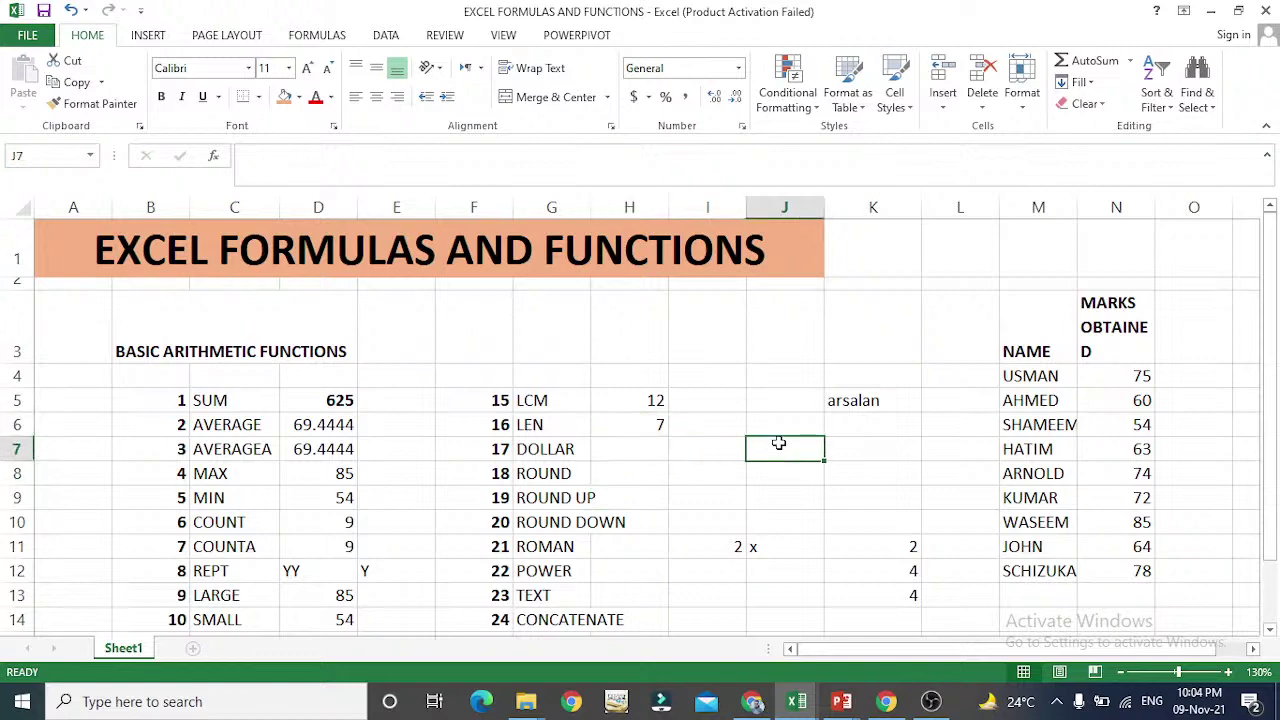
pyautogui.press('Left')
pyautogui.press('Left')
pyautogui.write('=')
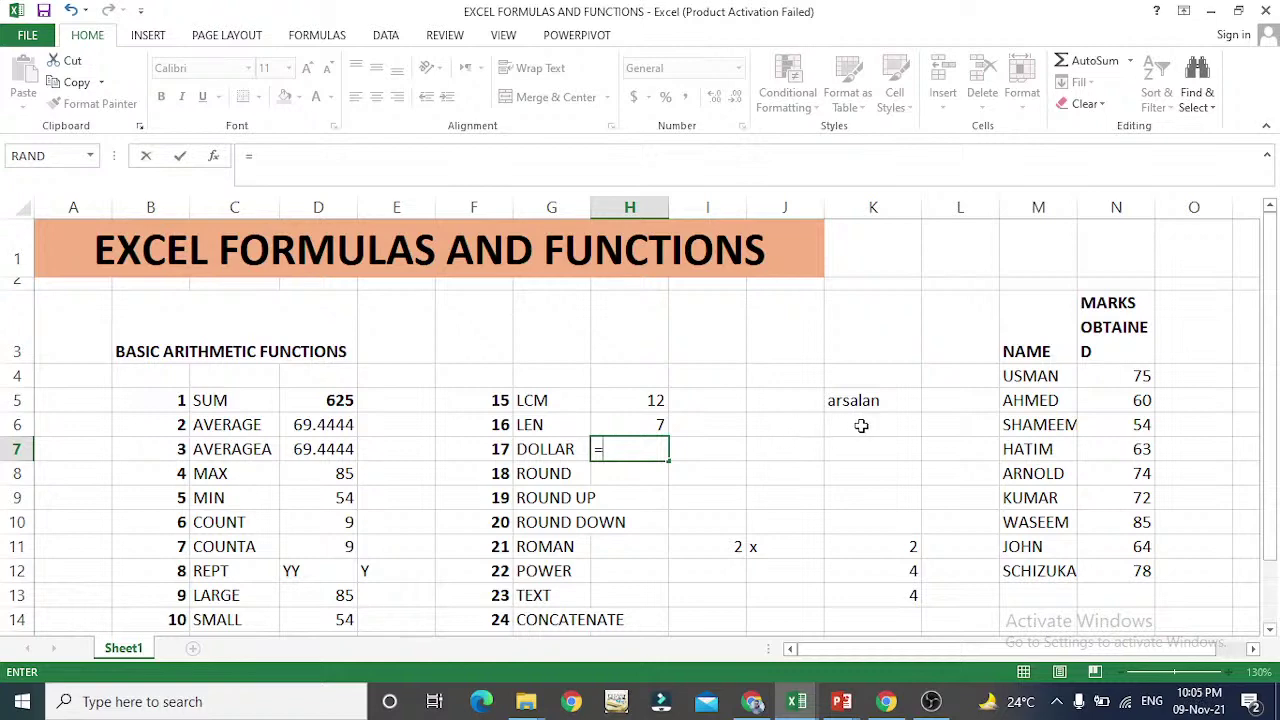
pyautogui.press('Right')
pyautogui.press('Right')
pyautogui.press('Right')
pyautogui.press('Right')
pyautogui.press('Right')
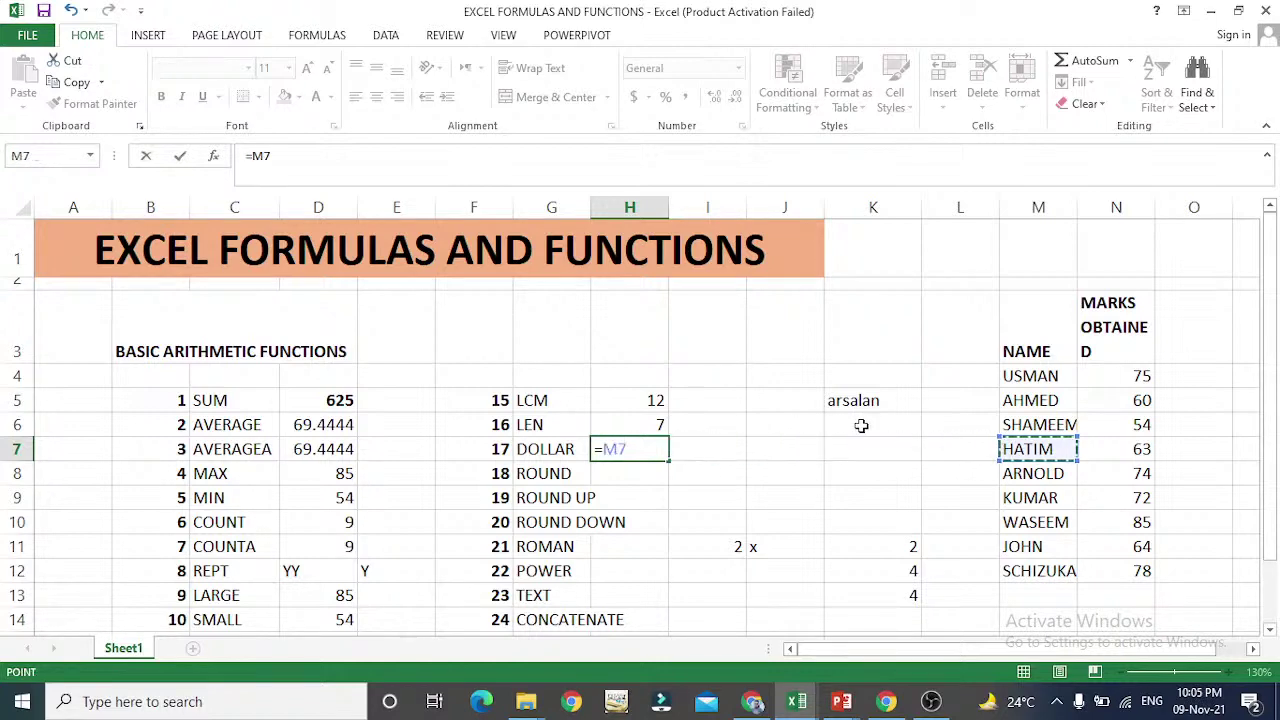
pyautogui.press('Escape')
# - Select the empty cell O4, beside the first value in the MARKS OBTAINED column
pyautogui.press('Right')
pyautogui.press('Right')
pyautogui.press('Right')
pyautogui.press('Right')
pyautogui.press('Right')
pyautogui.press('Right')
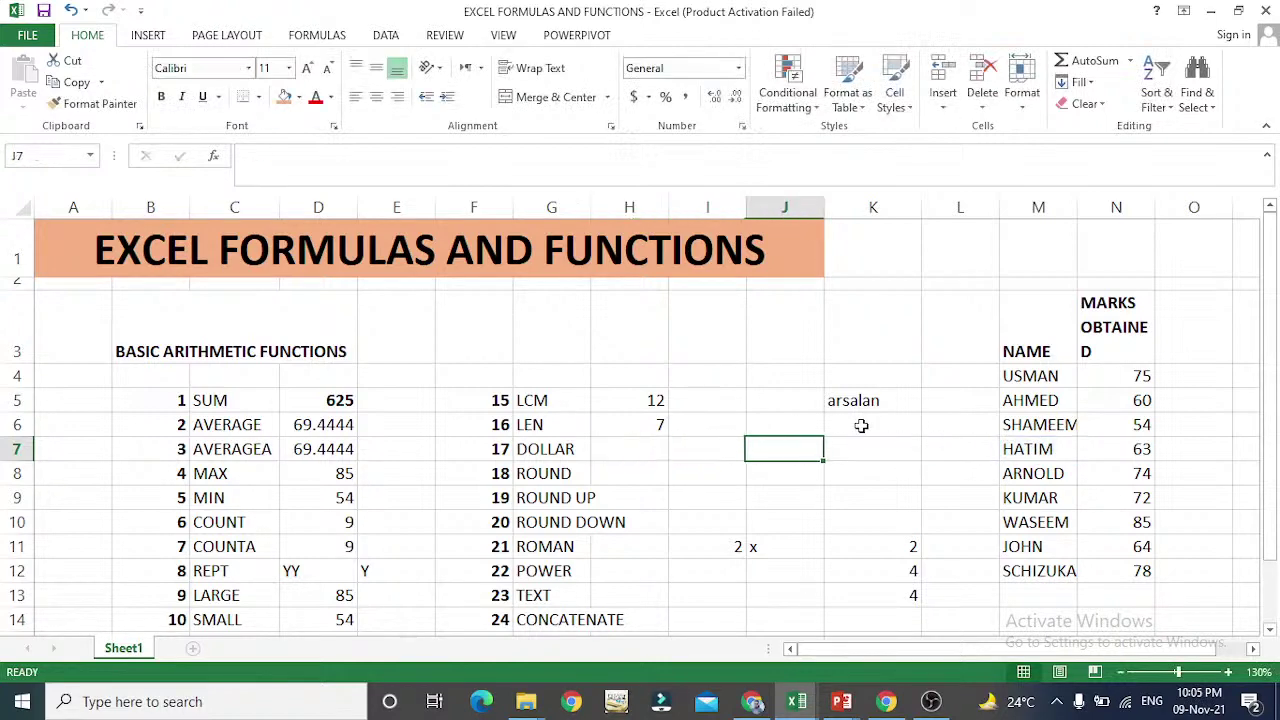
pyautogui.press('Up')
pyautogui.press('Up')
pyautogui.press('Up')
pyautogui.press('Right')
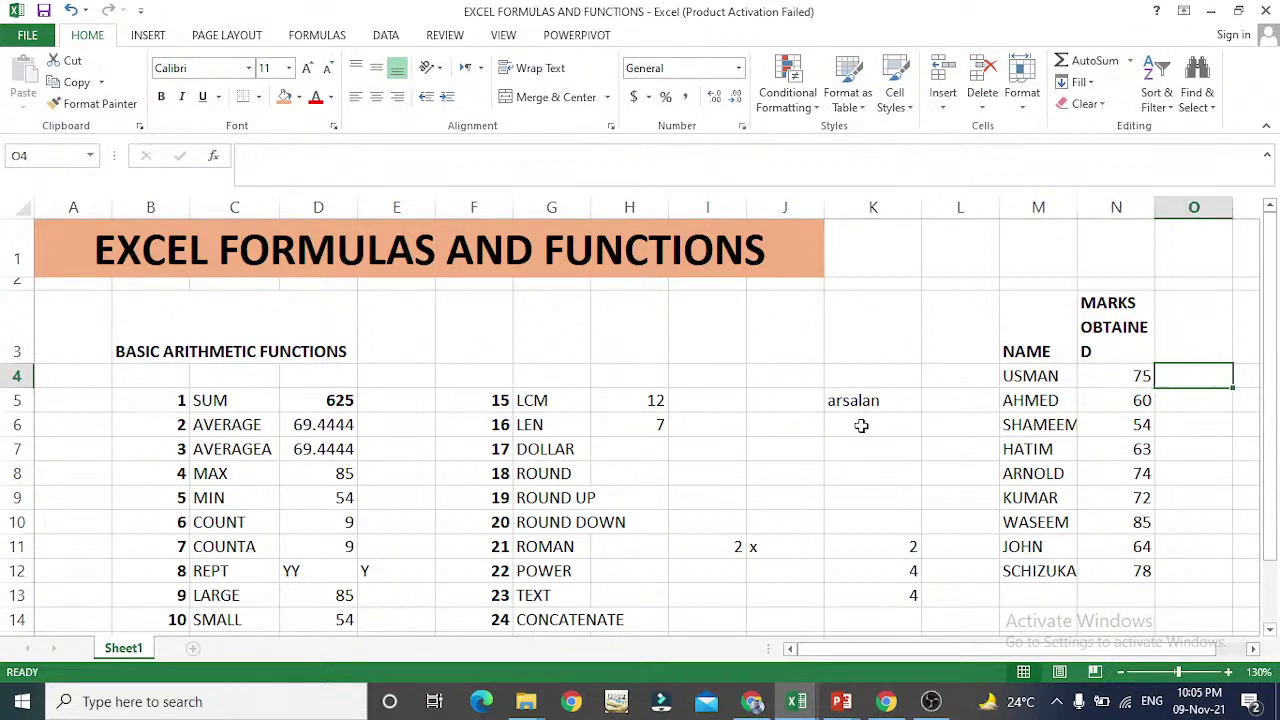
pyautogui.write('=')
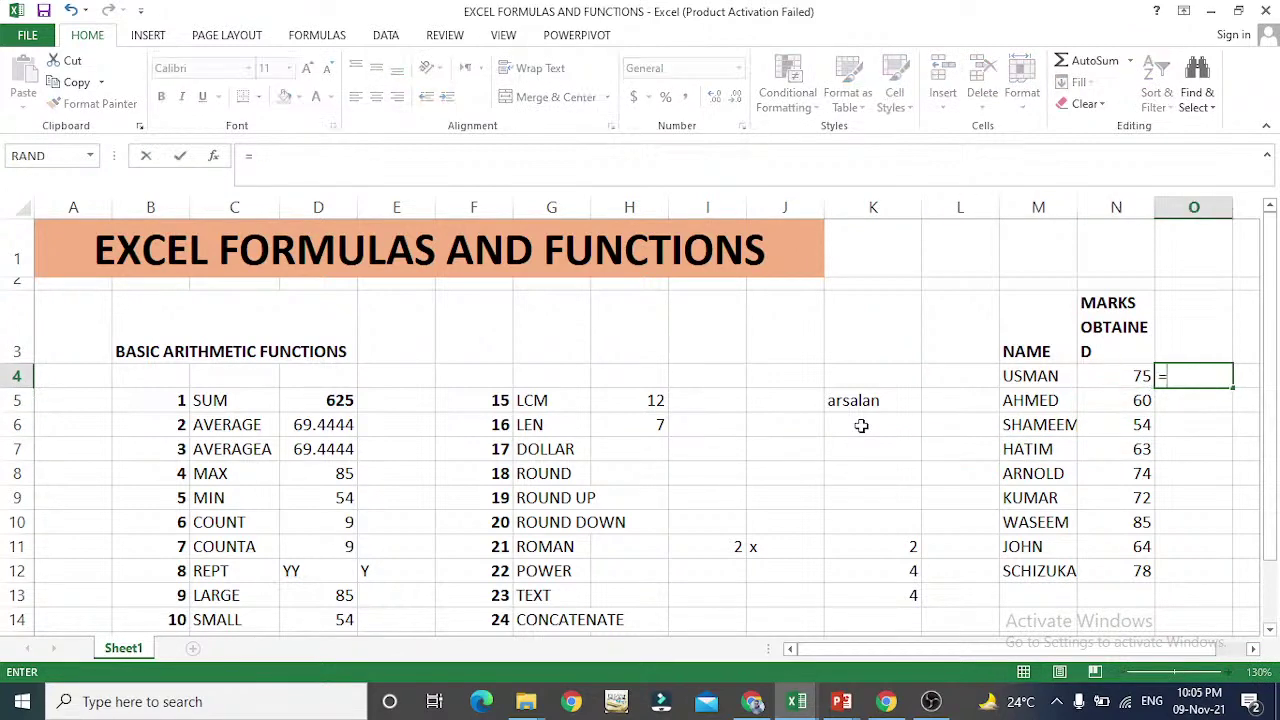
pyautogui.press('Left')
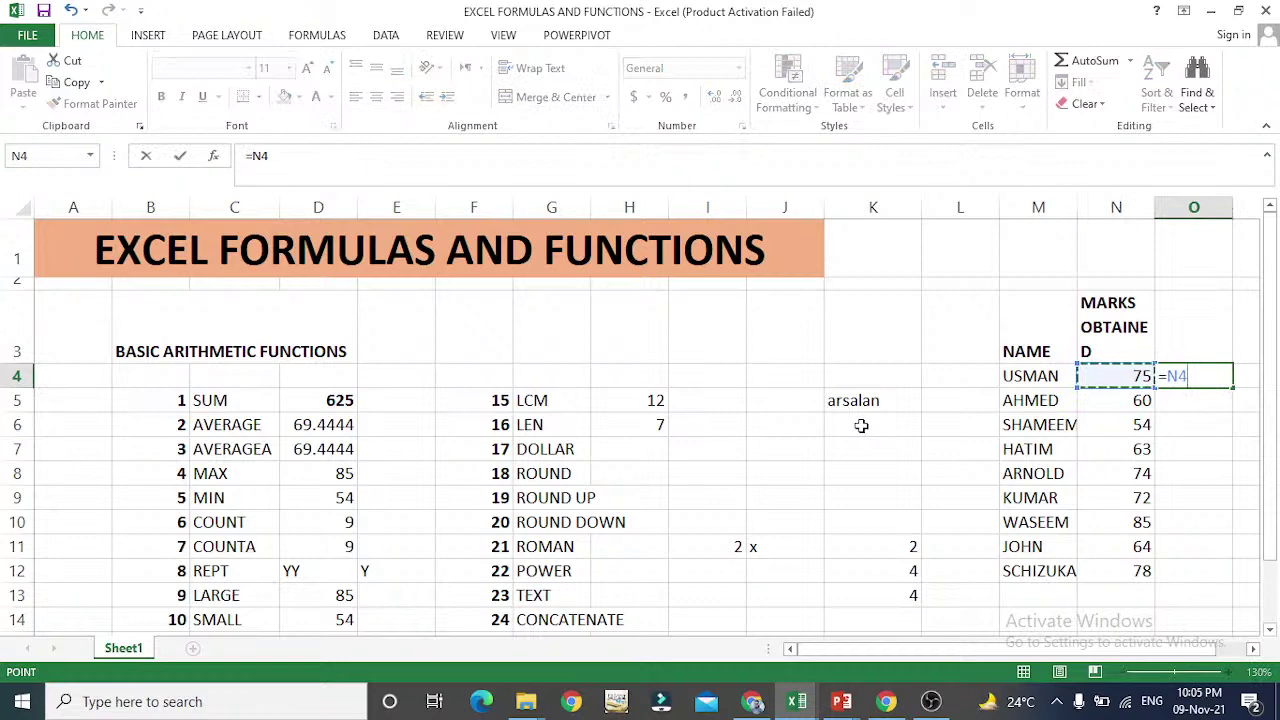
pyautogui.press('Down')
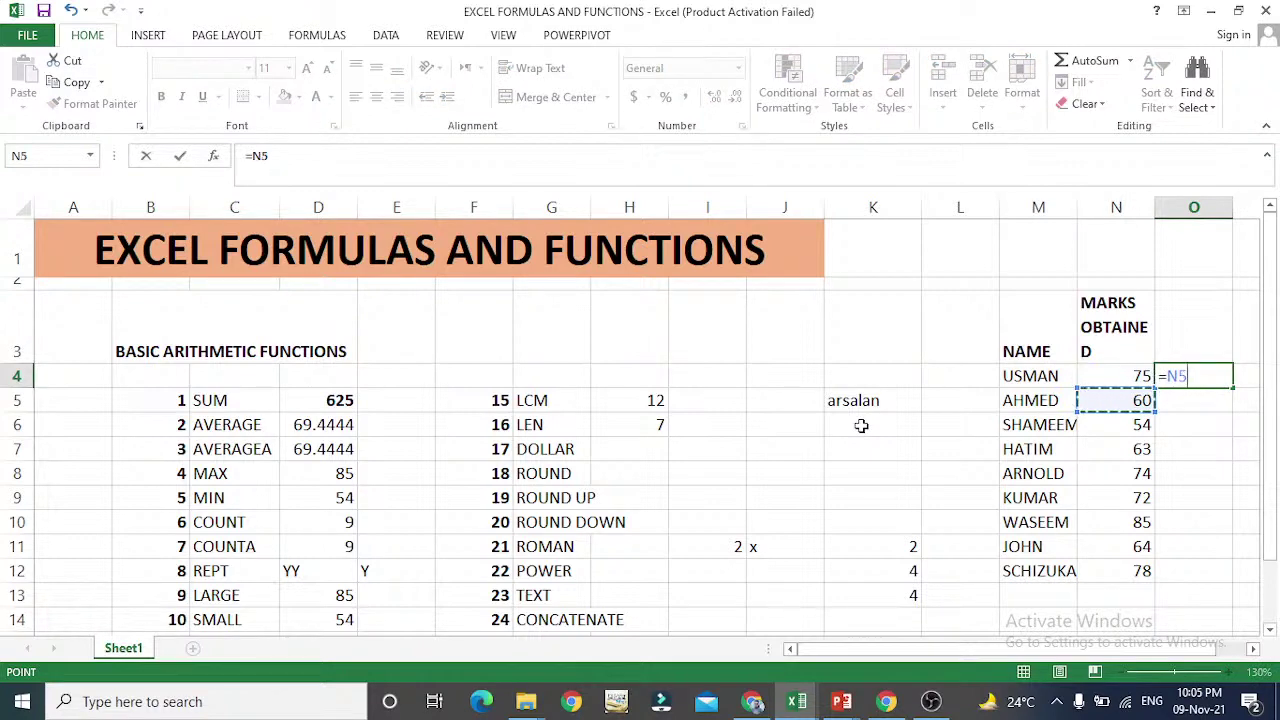
pyautogui.press('Down')
pyautogui.press('Down')
pyautogui.press('Down')
pyautogui.press('Down')
pyautogui.press('Down')
pyautogui.press('Up')
pyautogui.press('Up')
pyautogui.press('Up')
pyautogui.press('Up')
pyautogui.press('Up')
pyautogui.press('Up')
pyautogui.press('Up')
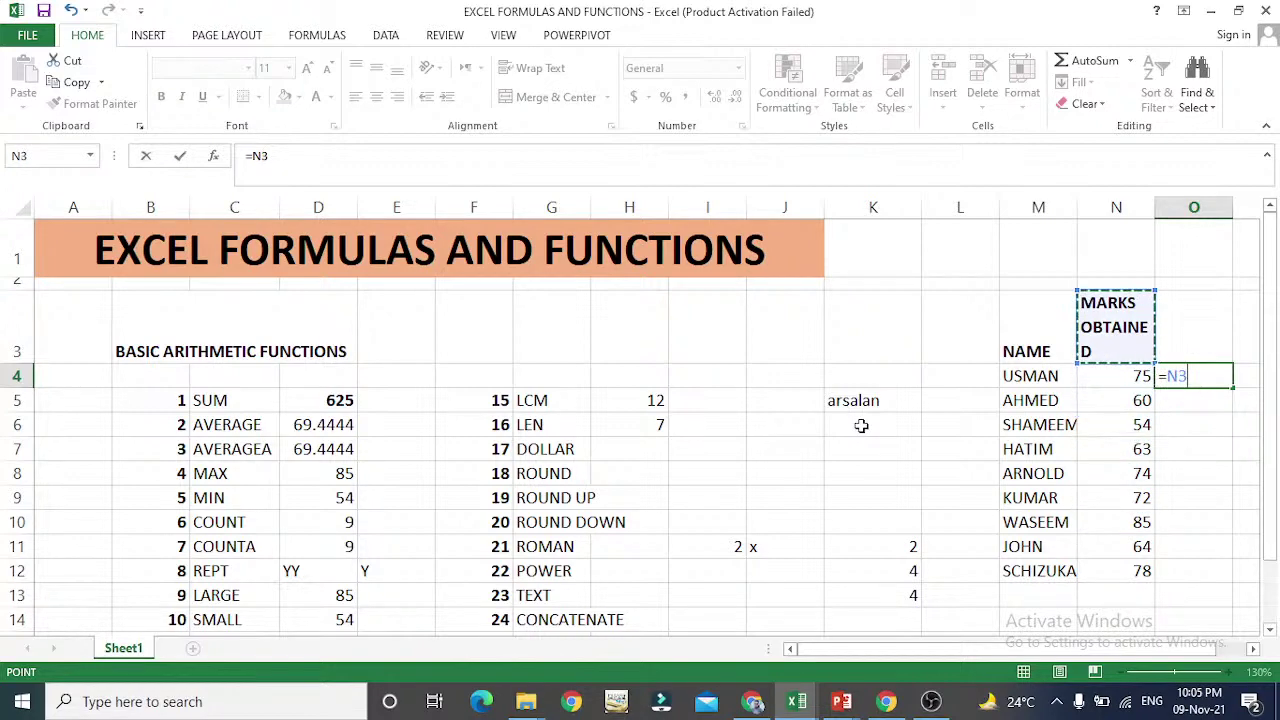
pyautogui.press('Escape')
# - Enter the formula =DOLLAR(N4) in cell O4 to show the first mark in currency format
pyautogui.write('=')
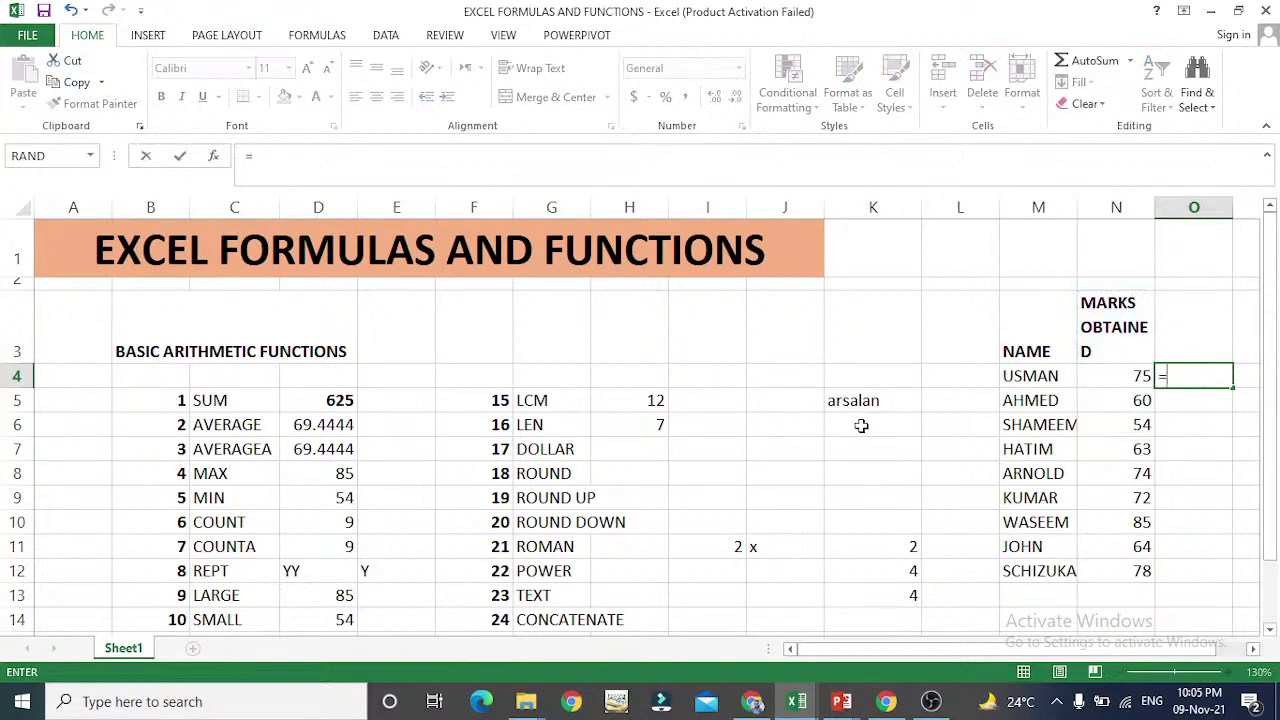
pyautogui.write('doll')
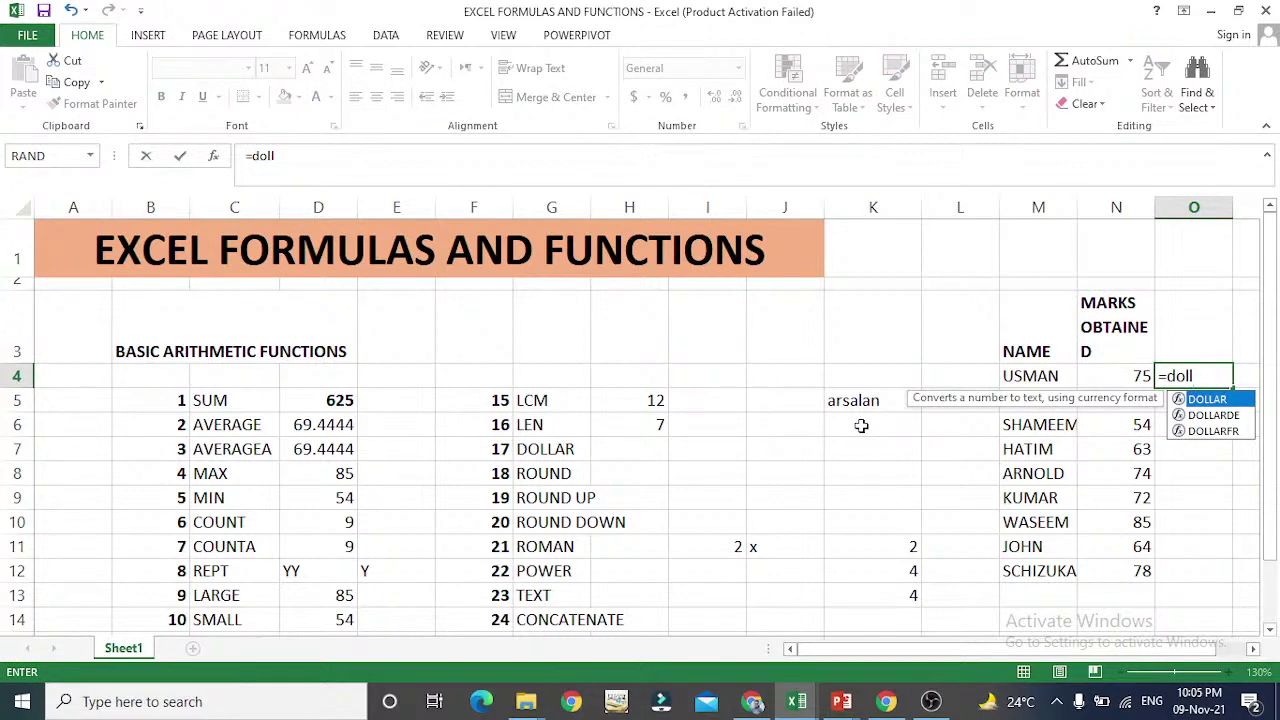
pyautogui.press('Tab')
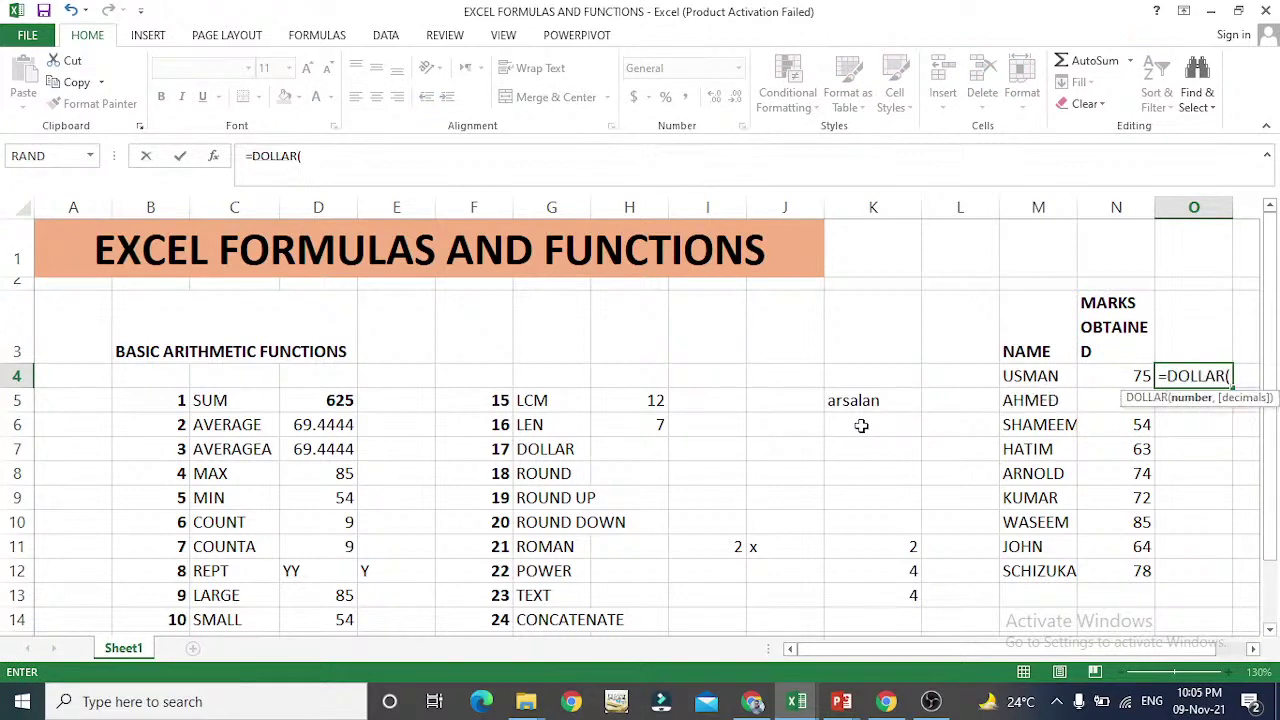
pyautogui.press('Left')
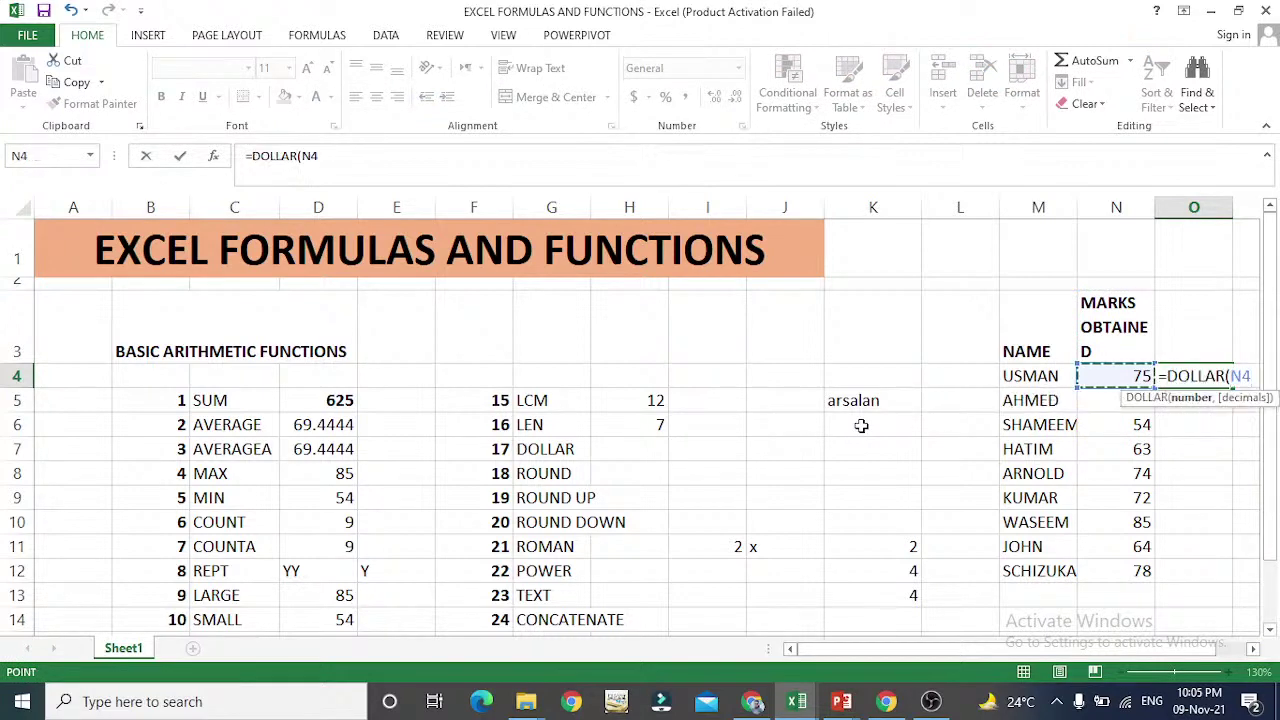
pyautogui.press('Return')
pyautogui.press('Up')
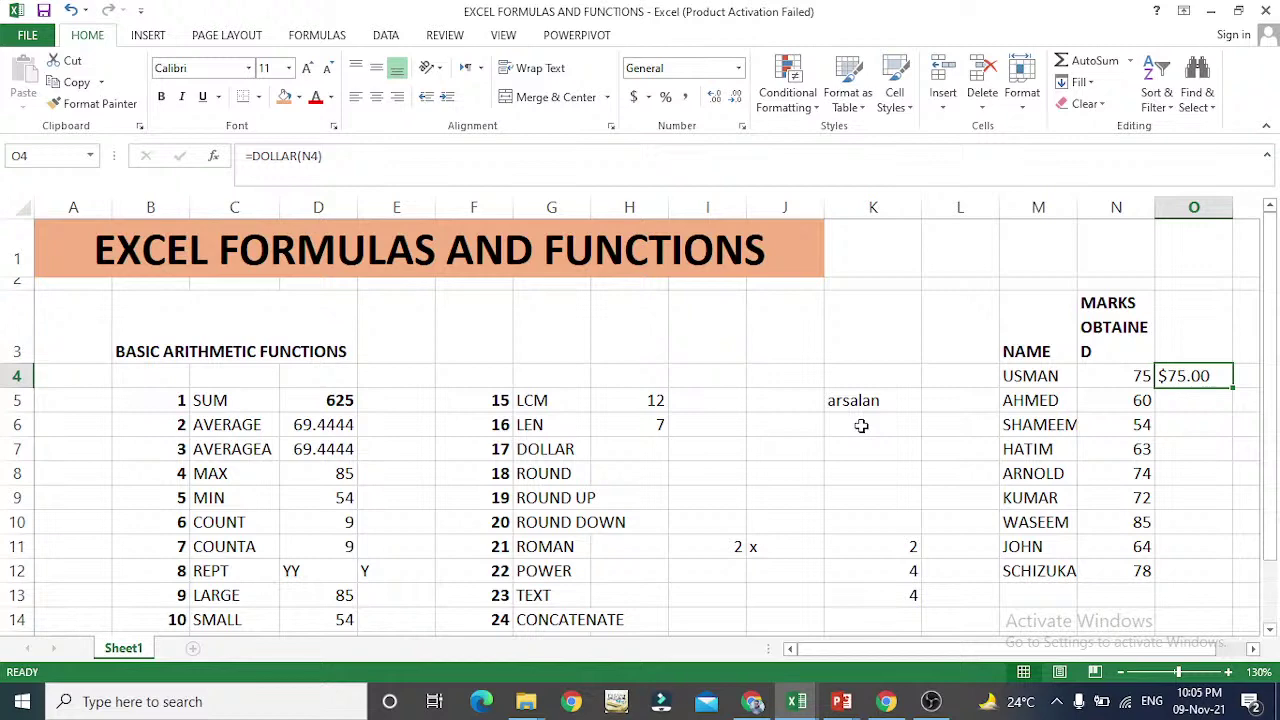
pyautogui.hotkey('ctrl', 'c')
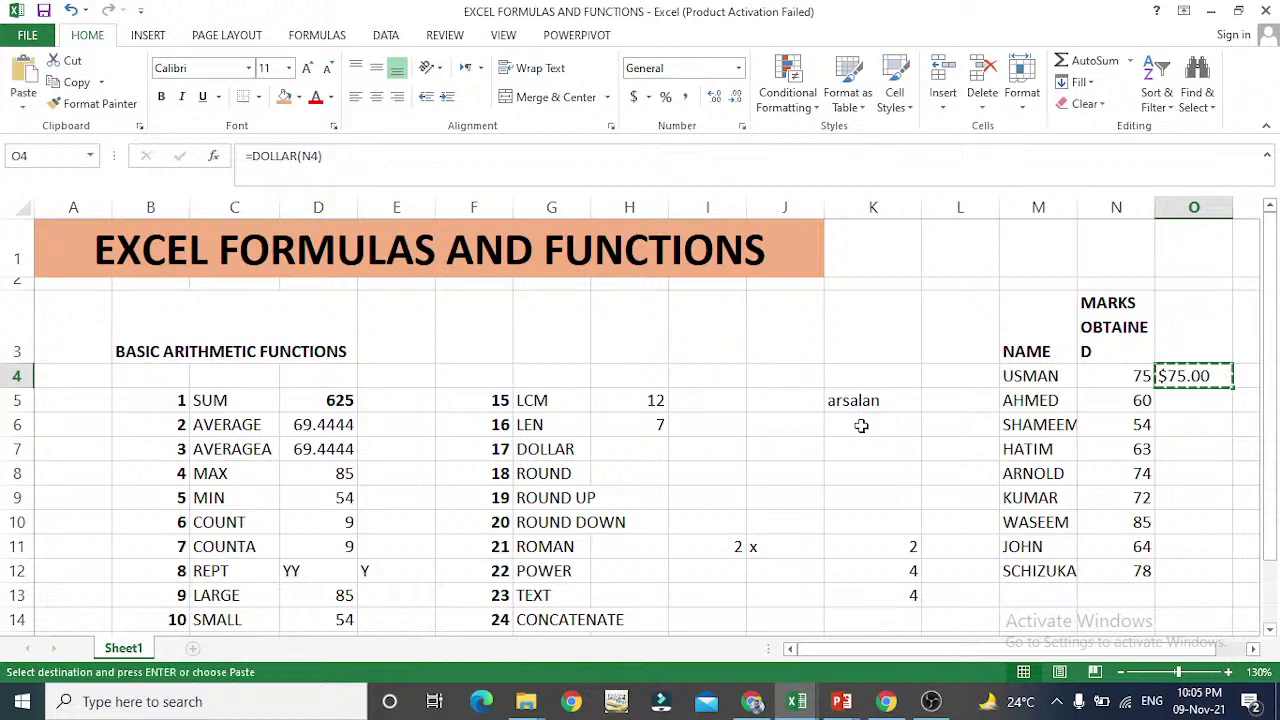
pyautogui.press('Down')
pyautogui.hotkey('shift', 'Down')
pyautogui.hotkey('shift', 'Down')
pyautogui.hotkey('shift', 'Down')
pyautogui.hotkey('shift', 'Down')
pyautogui.hotkey('shift', 'Down')
pyautogui.hotkey('shift', 'Down')
pyautogui.hotkey('shift', 'Down')
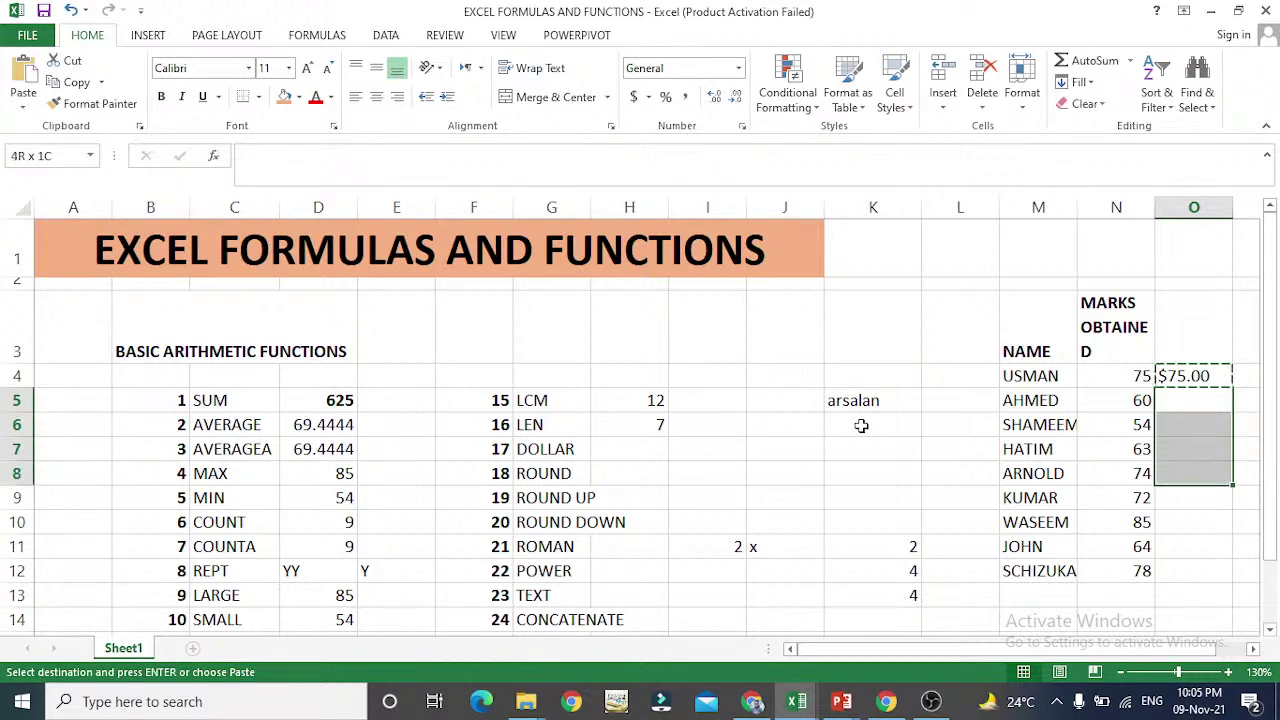
pyautogui.press('Up')
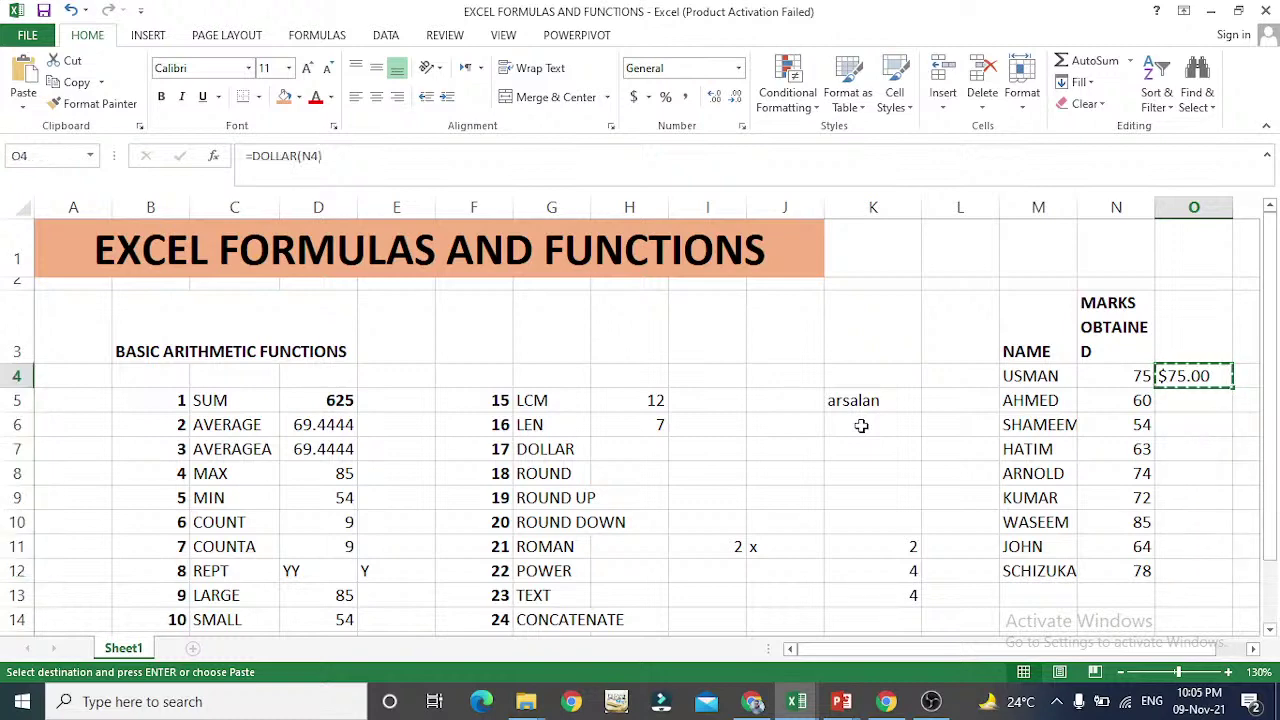
pyautogui.press('F2')
pyautogui.press('Escape')
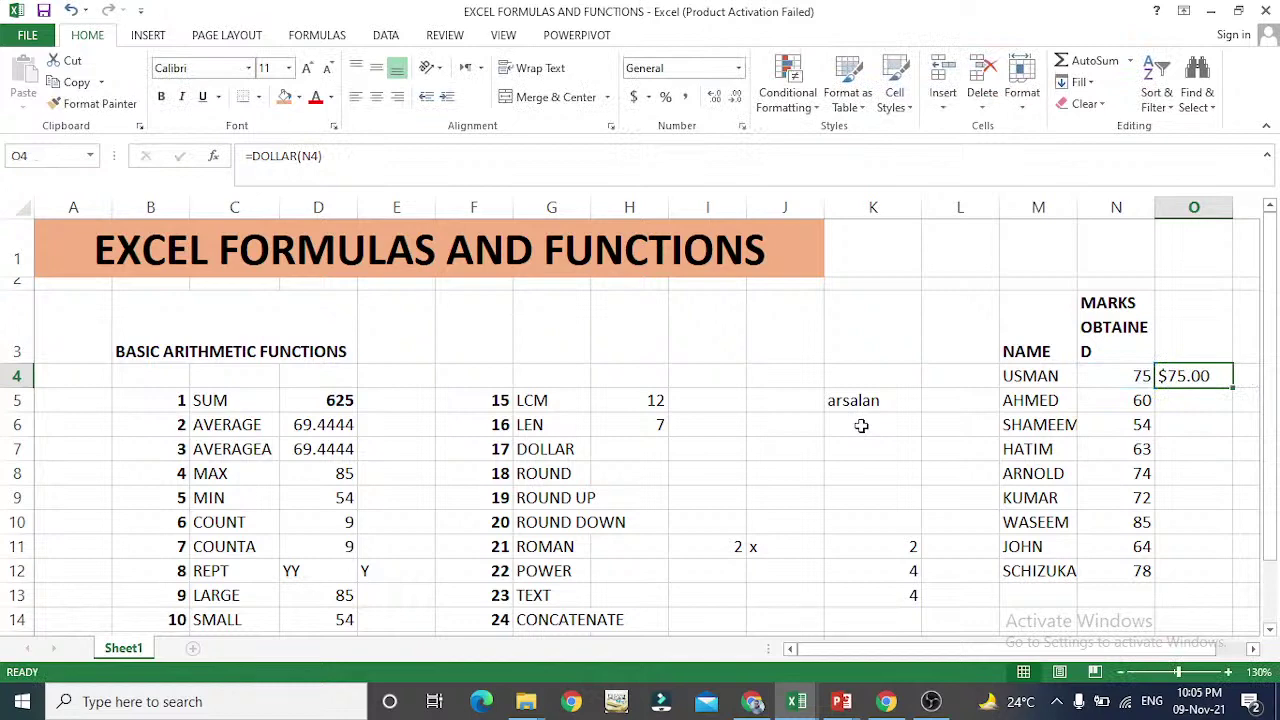
# - Copy the DOLLAR formula from O4 into O5:O12 for the remaining marks
pyautogui.hotkey('ctrl', 'c')
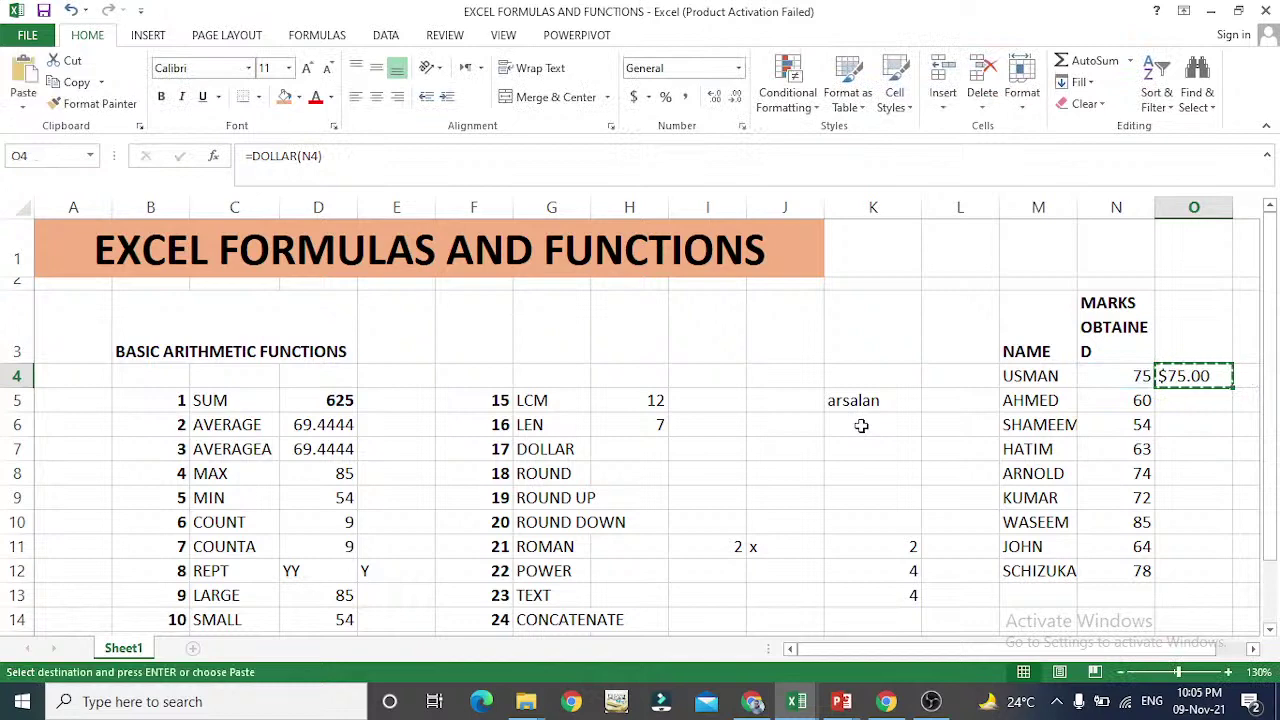
pyautogui.press('Down')
pyautogui.hotkey('shift', 'Down')
pyautogui.hotkey('shift', 'Down')
pyautogui.hotkey('shift', 'Down')
pyautogui.hotkey('shift', 'Down')
pyautogui.hotkey('shift', 'Down')
pyautogui.hotkey('shift', 'Down')
pyautogui.hotkey('shift', 'Down')
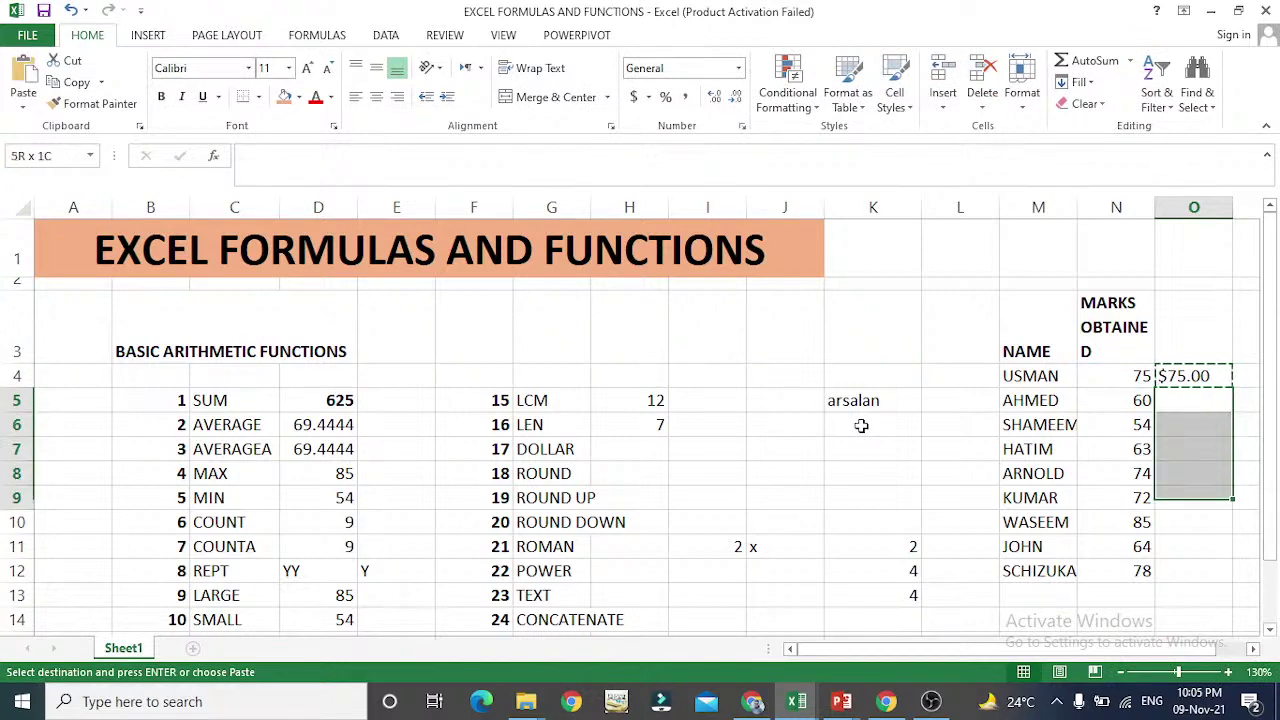
pyautogui.press('Return')
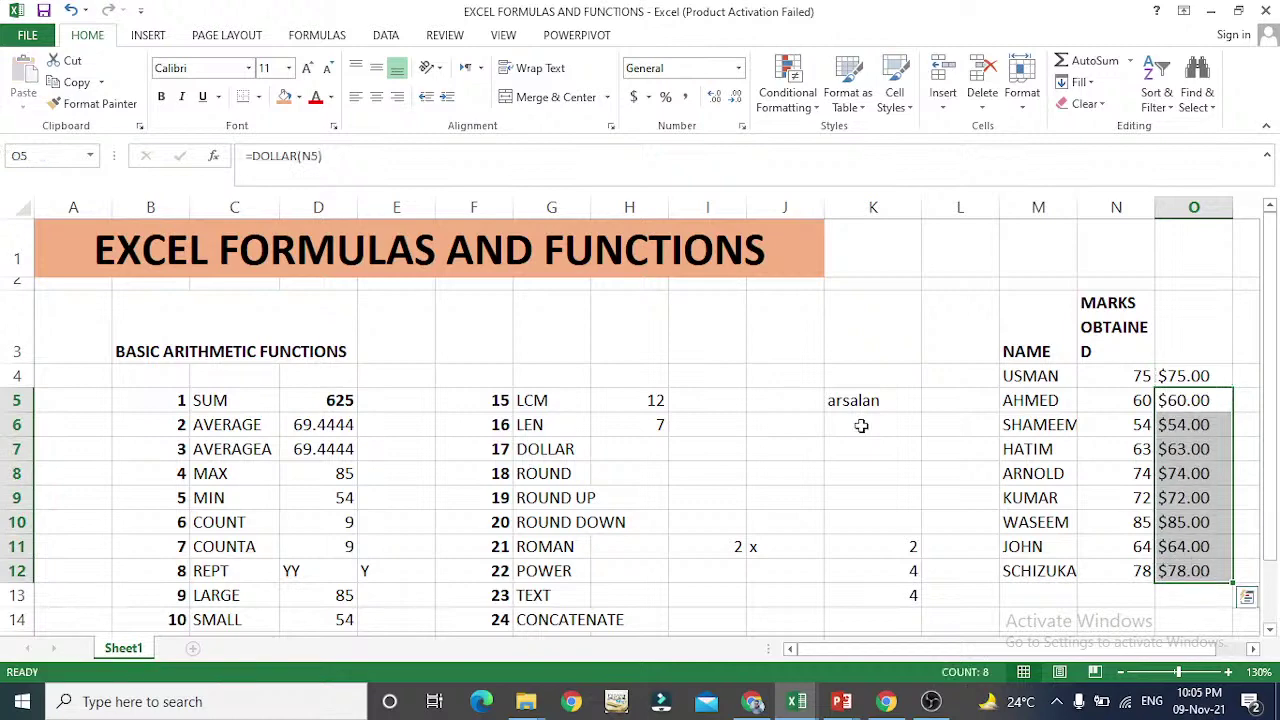
# - Compare the DOLLAR results in O4:O12 with the source marks in N4:N12
pyautogui.press('Down')
pyautogui.press('Down')
pyautogui.press('Down')
pyautogui.press('Down')
pyautogui.press('Down')
pyautogui.press('Down')
pyautogui.press('Down')
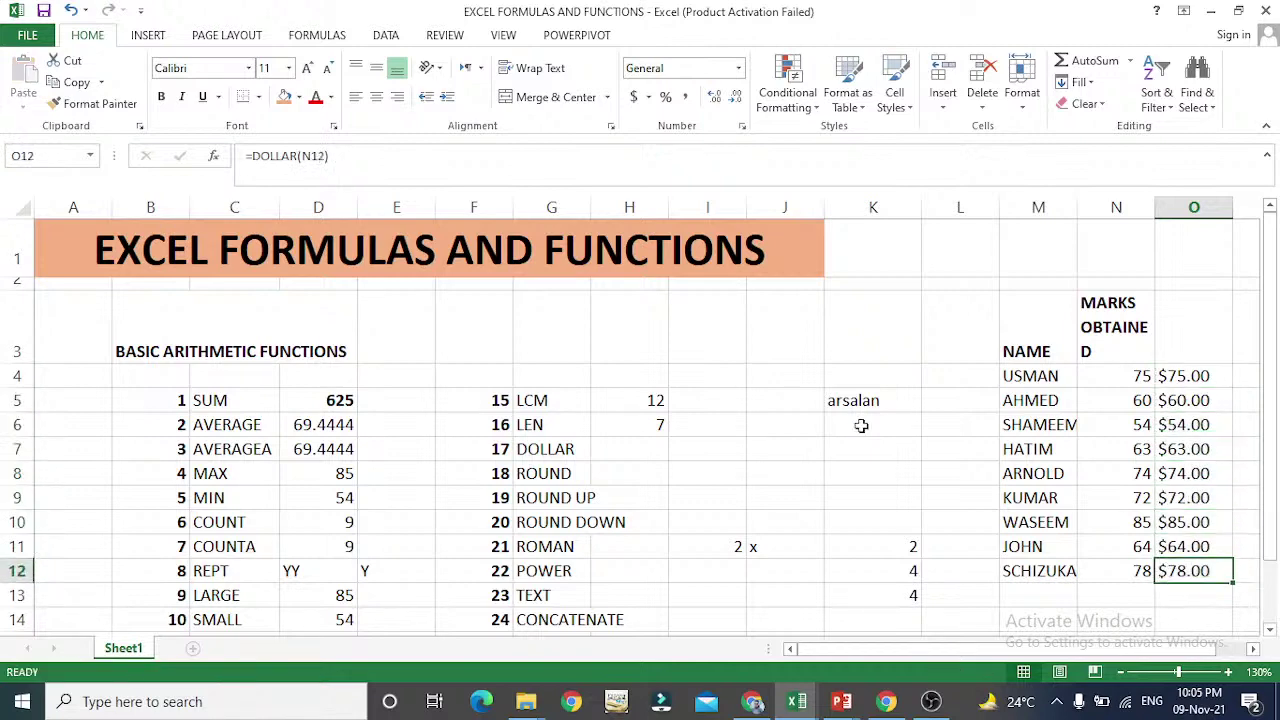
pyautogui.press('Up')
pyautogui.press('Up')
pyautogui.press('Up')
pyautogui.press('Up')
pyautogui.press('Up')
pyautogui.press('Up')
pyautogui.press('Up')
pyautogui.press('Up')
pyautogui.press('Left')
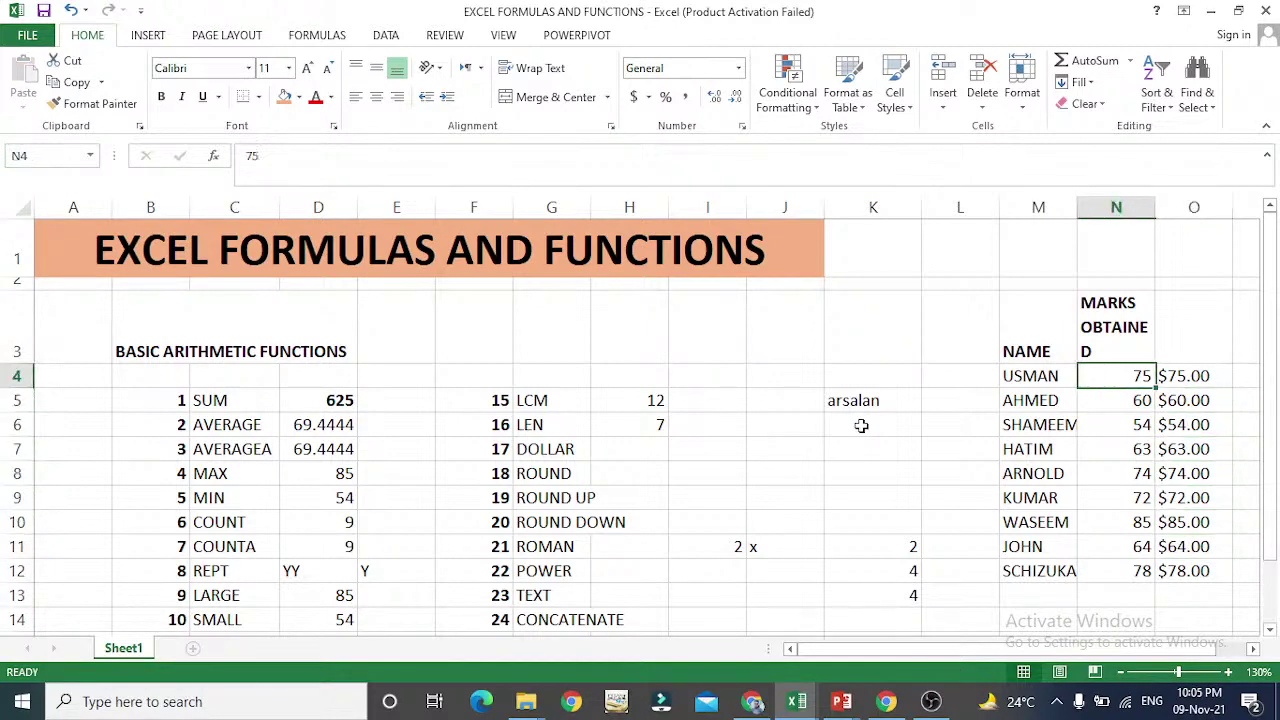
pyautogui.press('Down')
pyautogui.press('Down')
pyautogui.press('Down')
pyautogui.press('Down')
pyautogui.press('Down')
pyautogui.press('Down')
pyautogui.press('Down')
pyautogui.press('Down')
pyautogui.press('Down')
pyautogui.press('Up')
pyautogui.press('Up')
pyautogui.press('Up')
pyautogui.press('Up')
pyautogui.press('Up')
pyautogui.press('Up')
pyautogui.press('Up')
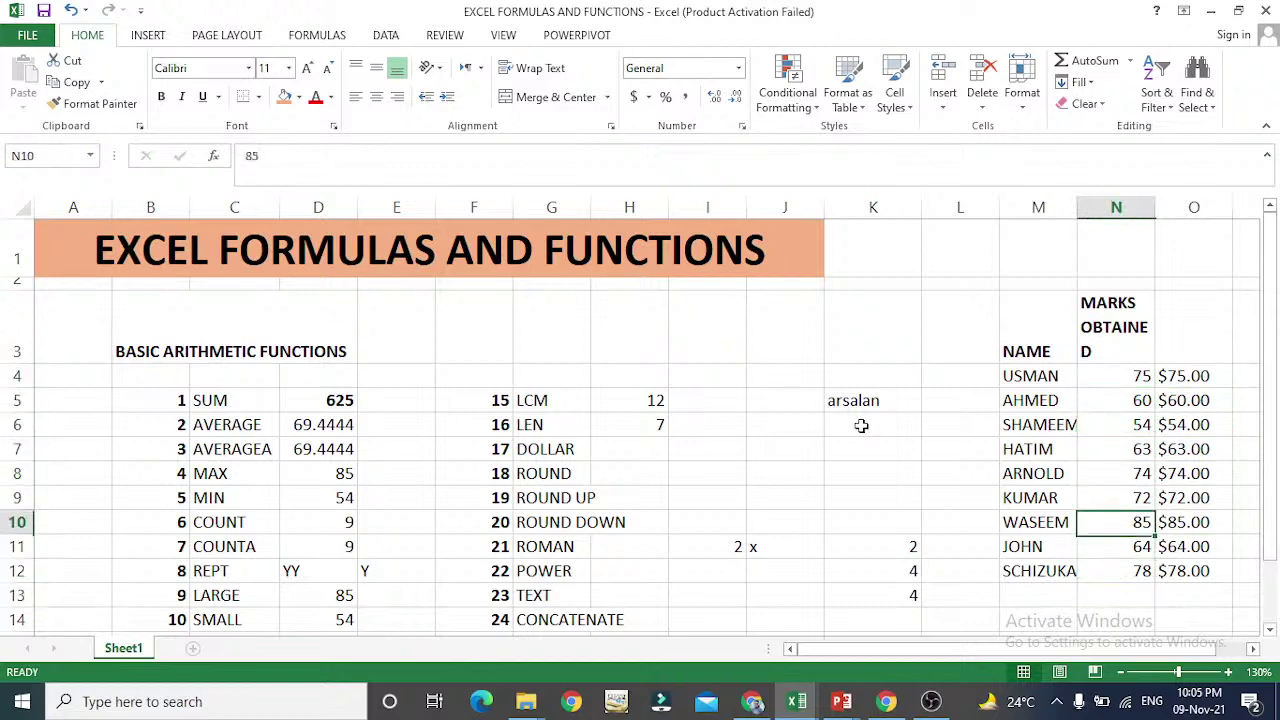
pyautogui.press('Up')
pyautogui.press('Up')
pyautogui.press('Right')
pyautogui.press('Down')
pyautogui.press('Down')
pyautogui.press('Down')
pyautogui.press('Down')
pyautogui.press('Down')
pyautogui.press('Down')
pyautogui.press('Down')
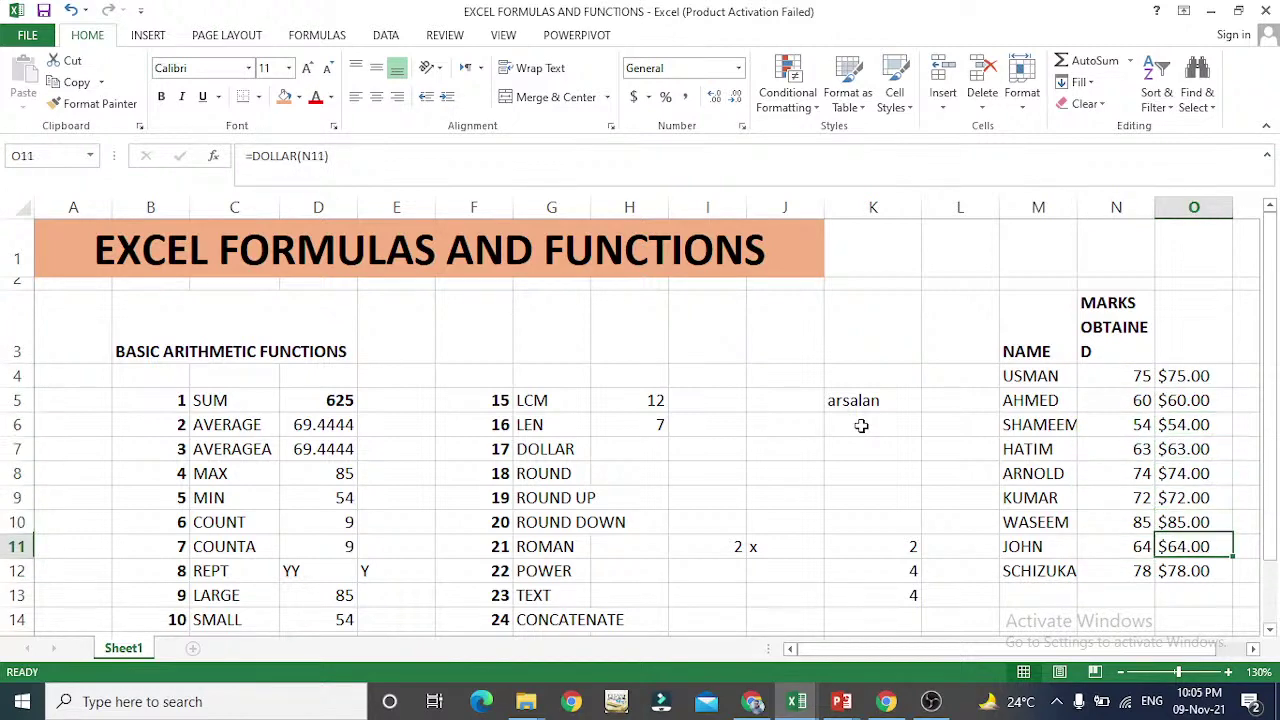
pyautogui.press('Up')
pyautogui.press('Up')
pyautogui.press('Up')
pyautogui.press('Up')
pyautogui.press('Up')
pyautogui.press('Up')
pyautogui.press('Up')
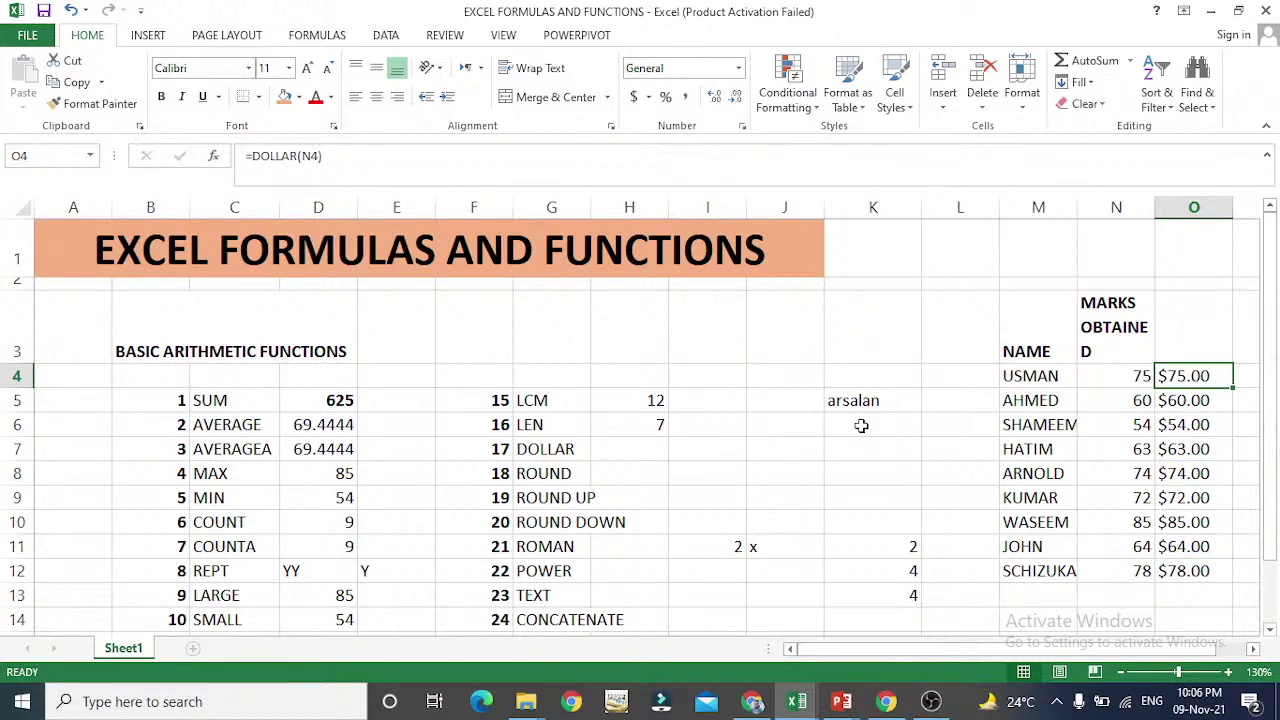
pyautogui.write('=eur')
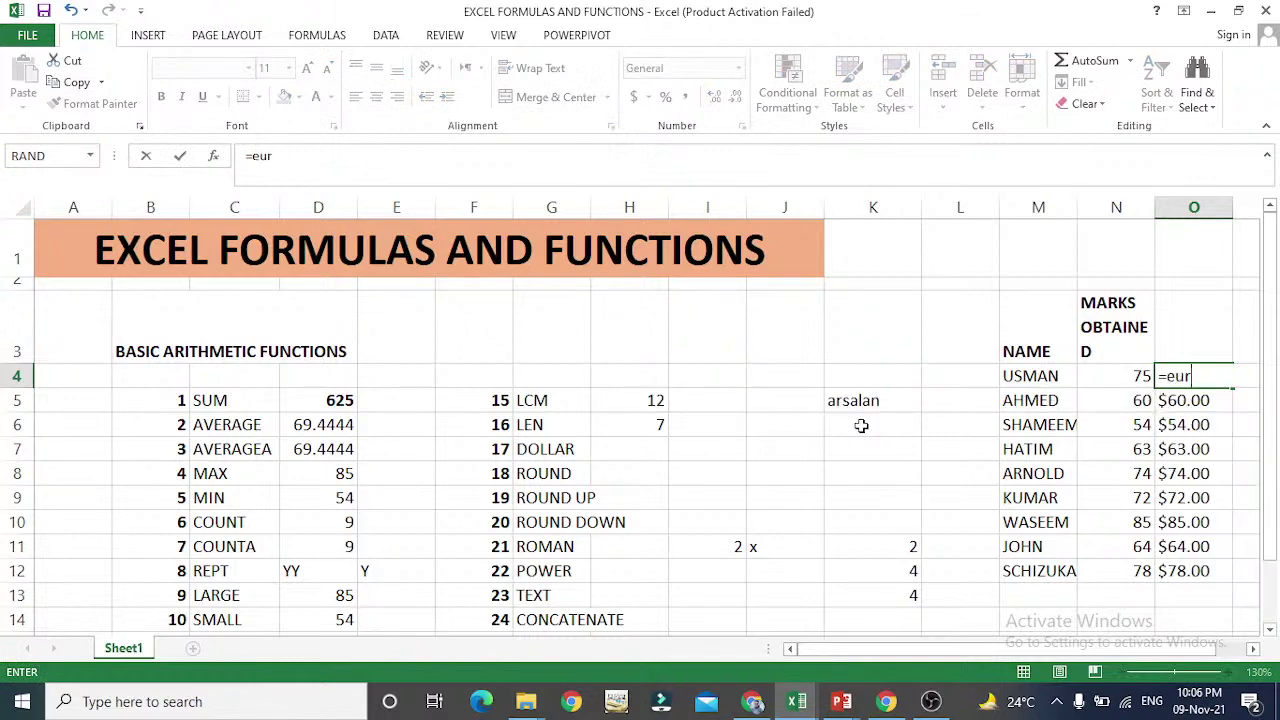
pyautogui.press('BackSpace')
pyautogui.press('BackSpace')
pyautogui.press('BackSpace')
pyautogui.press('BackSpace')
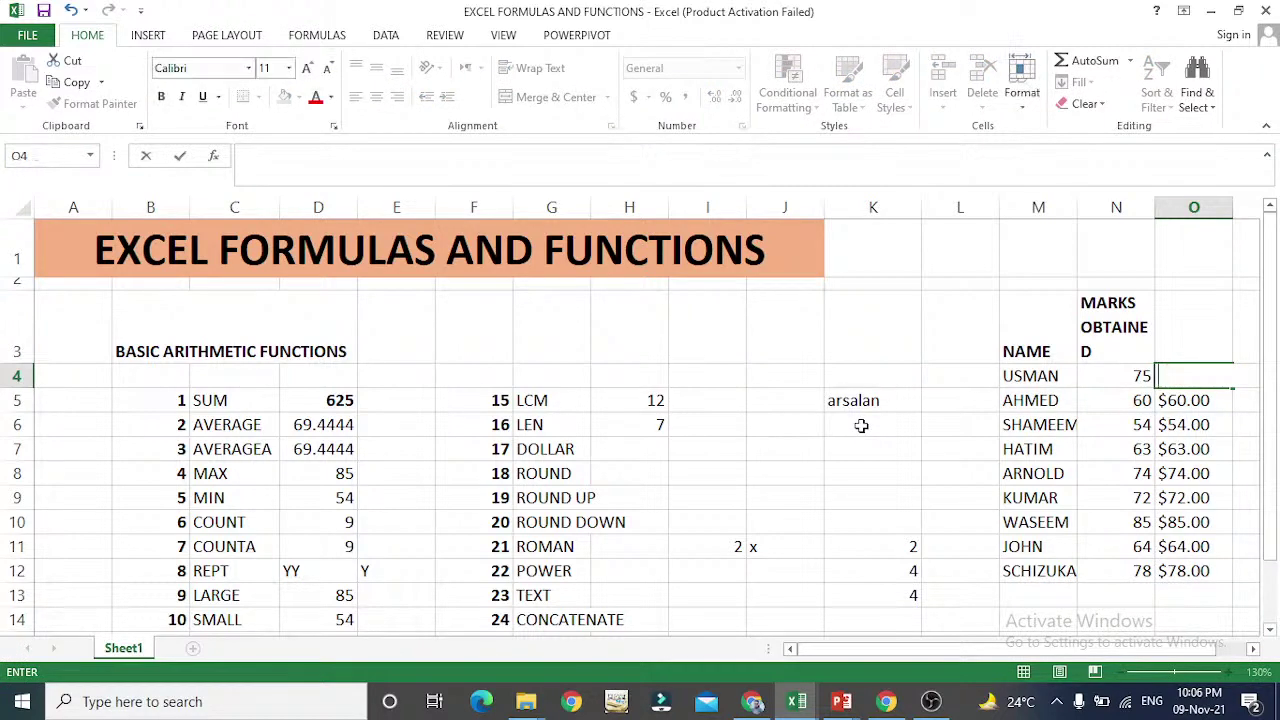
pyautogui.press('Escape')
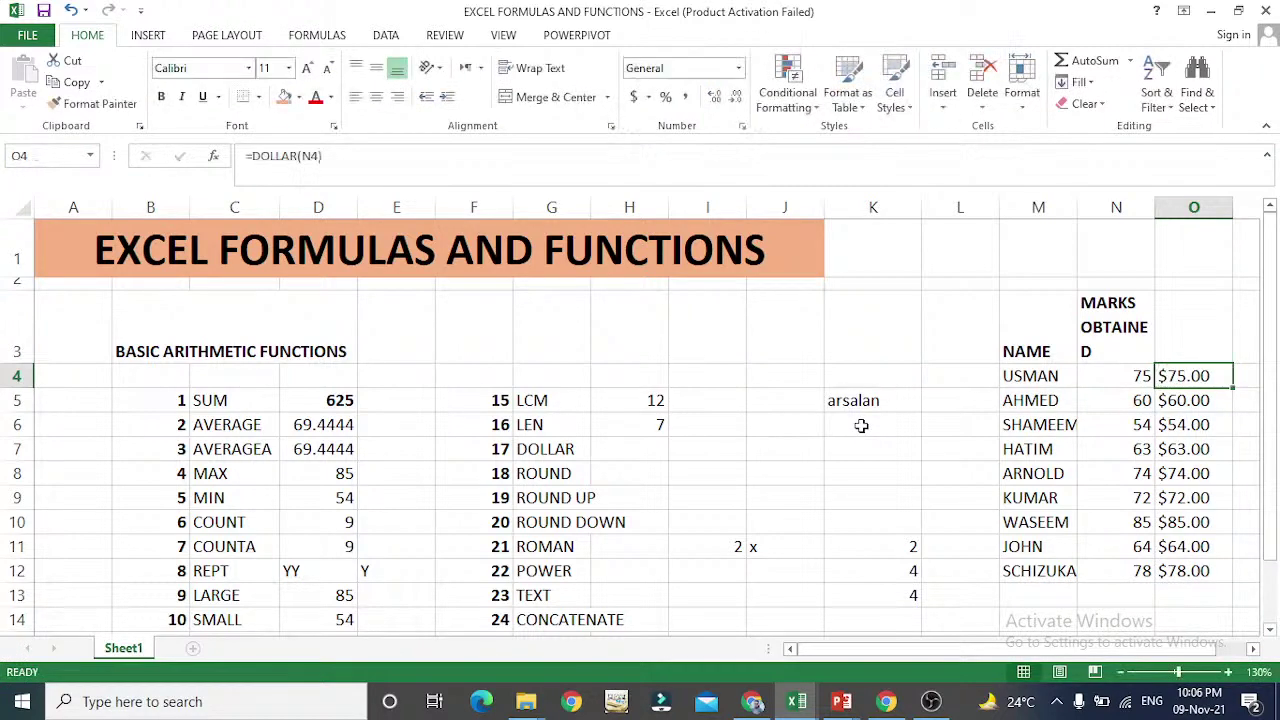
# - Clear the DOLLAR formulas from O4:O12 beside the marks column
pyautogui.press('Down')
pyautogui.press('Up')
pyautogui.press('Up')
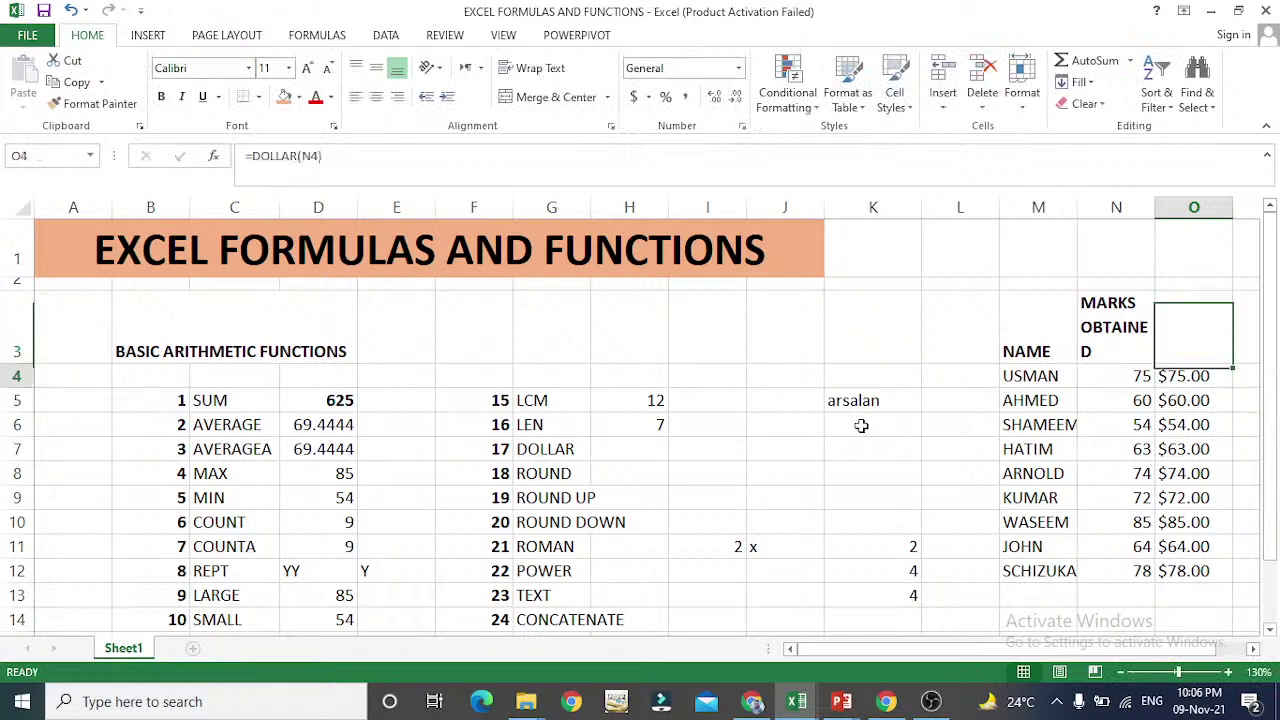
pyautogui.press('Down')
pyautogui.hotkey('shift', 'Down')
pyautogui.hotkey('shift', 'Down')
pyautogui.hotkey('shift', 'Down')
pyautogui.hotkey('shift', 'Down')
pyautogui.hotkey('shift', 'Down')
pyautogui.hotkey('shift', 'Down')
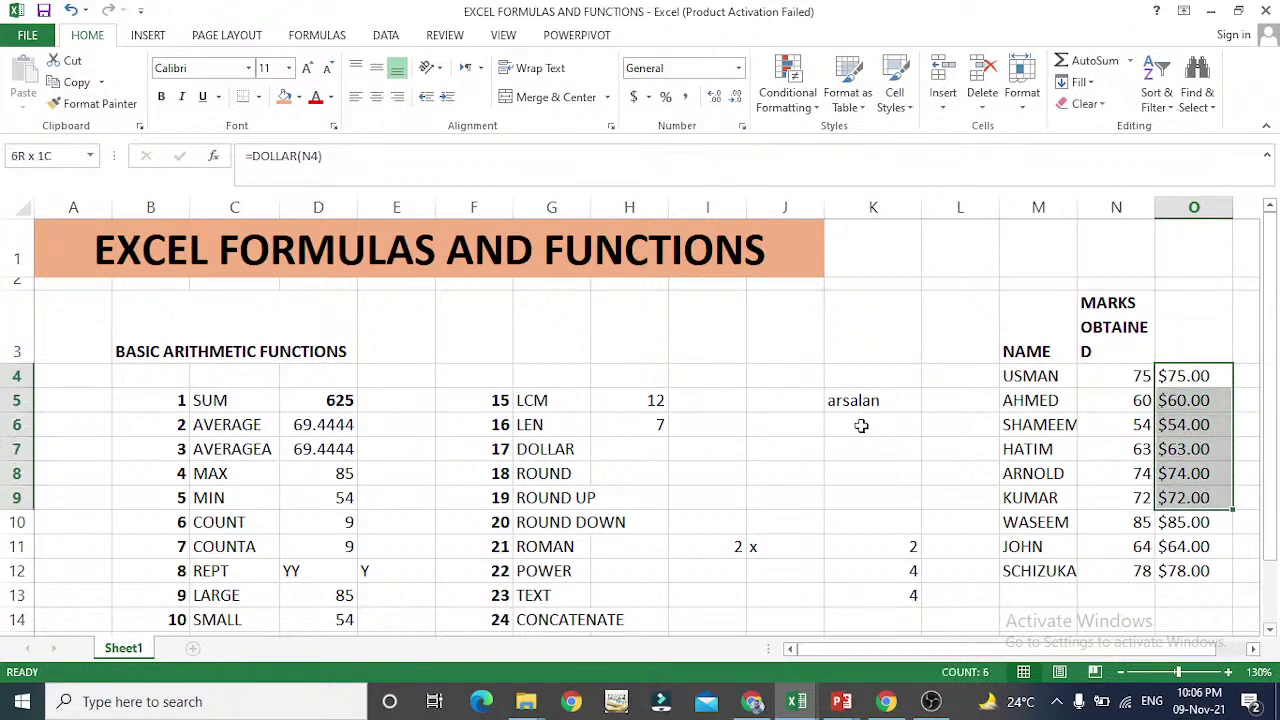
pyautogui.hotkey('shift', 'Down')
pyautogui.hotkey('shift', 'Down')
pyautogui.press('Delete')
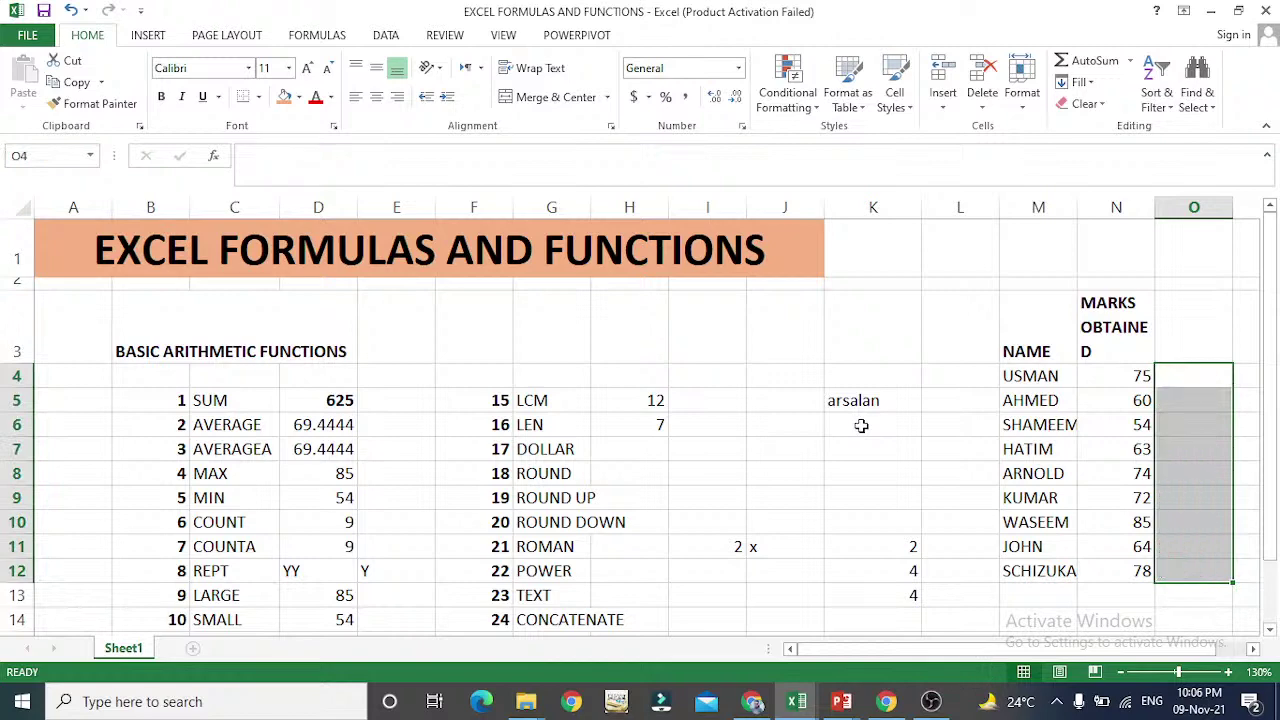
# - Enter the formula =DOLLAR(N4) in cell H7, beside the DOLLAR label, to show the first mark as currency
pyautogui.press('Left')
pyautogui.press('Left')
pyautogui.press('Left')
pyautogui.press('Right')
pyautogui.press('Right')
pyautogui.press('Left')
pyautogui.press('Left')
pyautogui.press('Left')
pyautogui.press('Left')
pyautogui.press('Left')
pyautogui.press('Left')
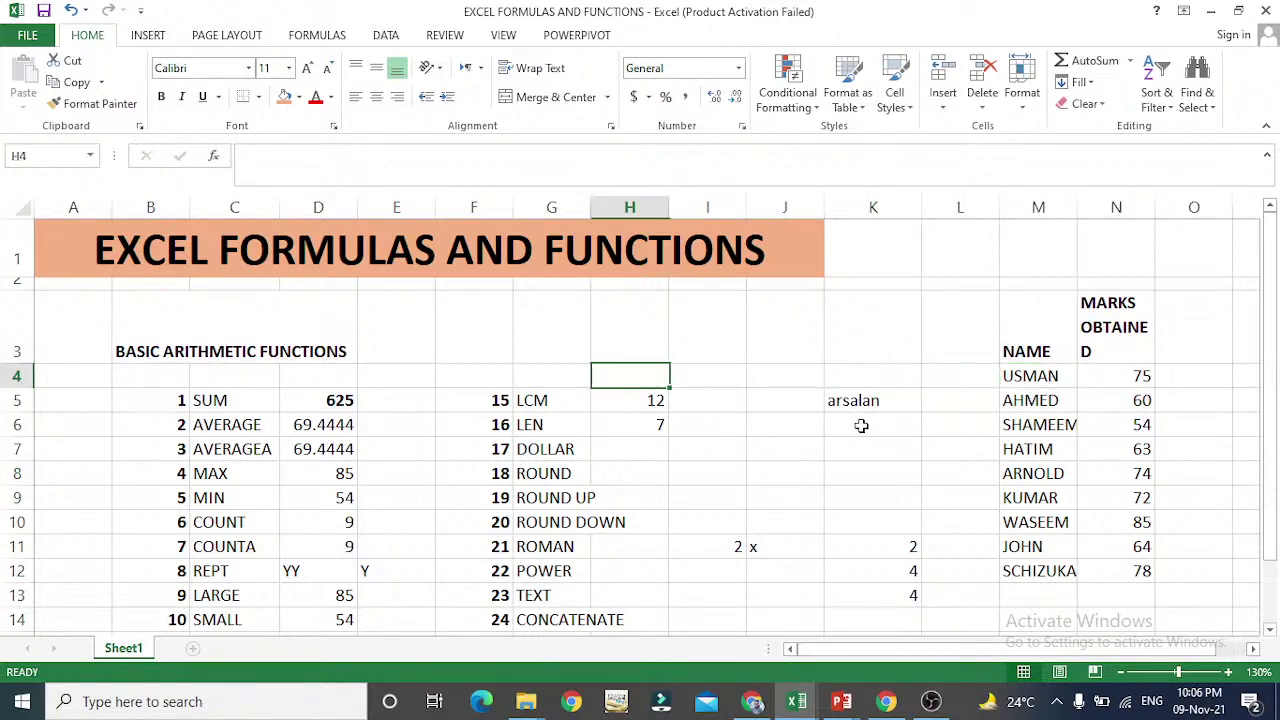
pyautogui.press('Down')
pyautogui.press('Down')
pyautogui.press('Down')
pyautogui.write('=')
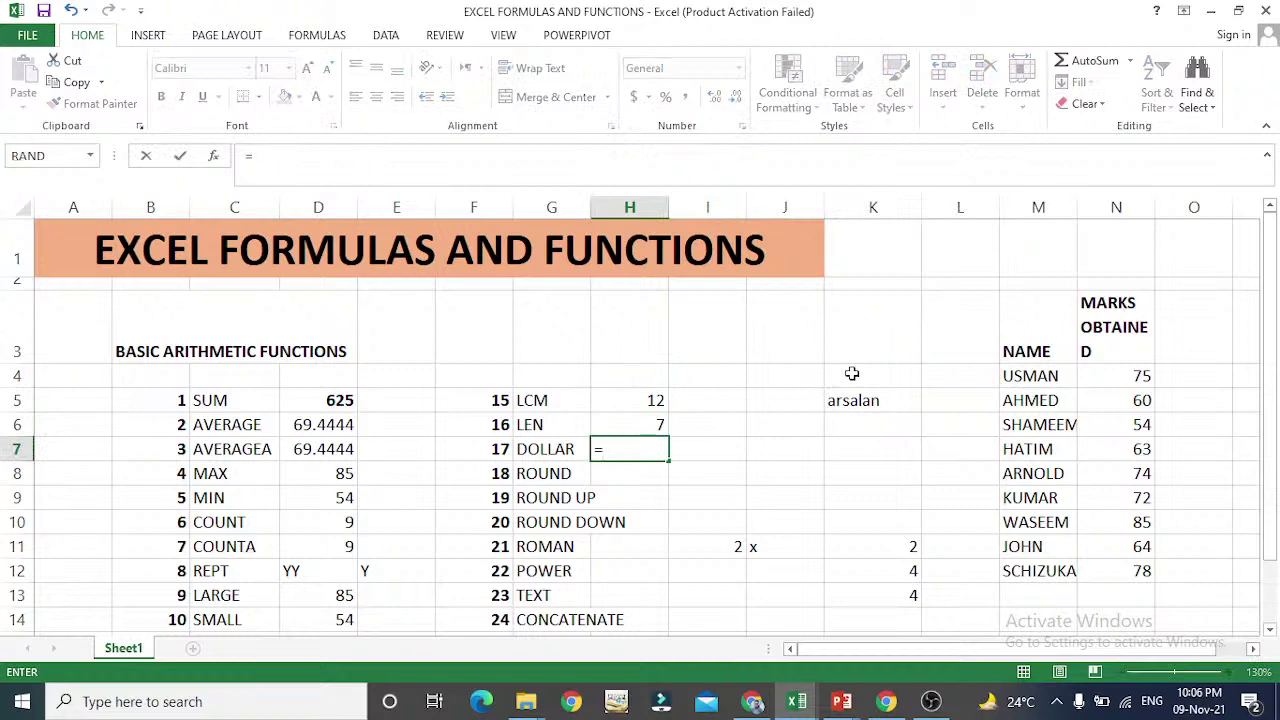
pyautogui.write('dolla')
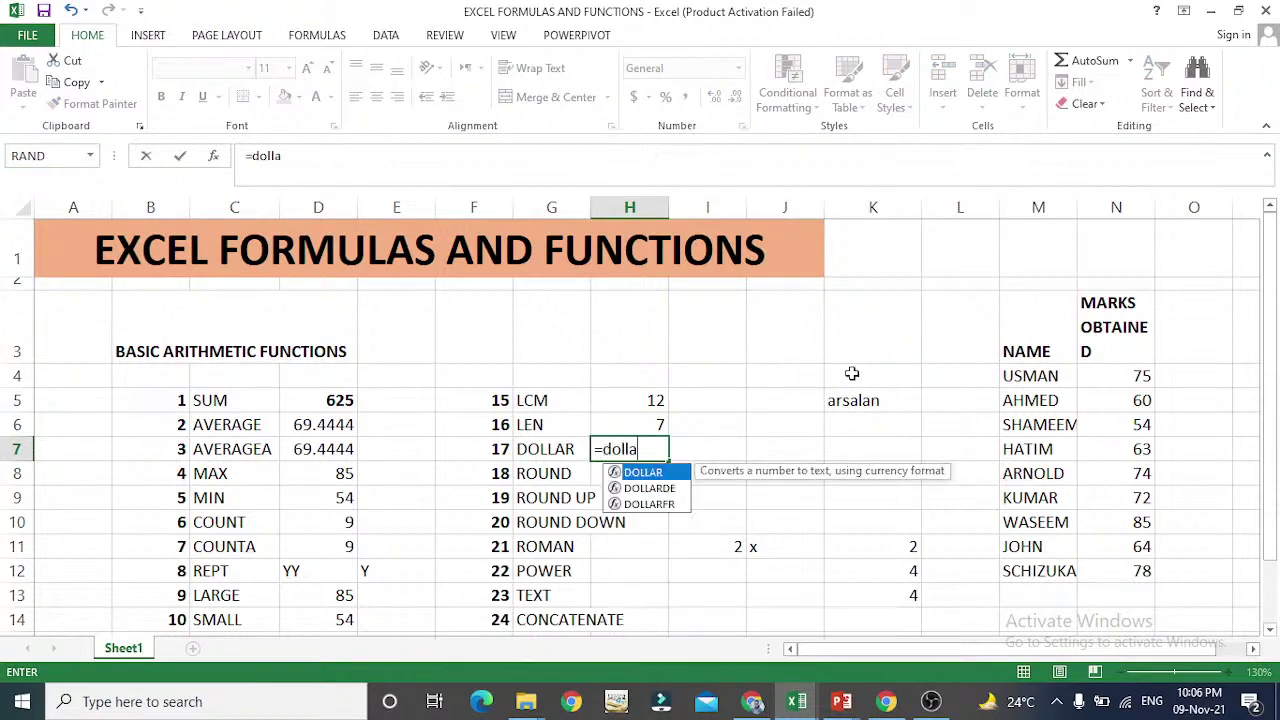
pyautogui.write('r(')
pyautogui.press('Right')
pyautogui.press('Right')
pyautogui.press('Right')
pyautogui.press('Right')
pyautogui.press('Right')
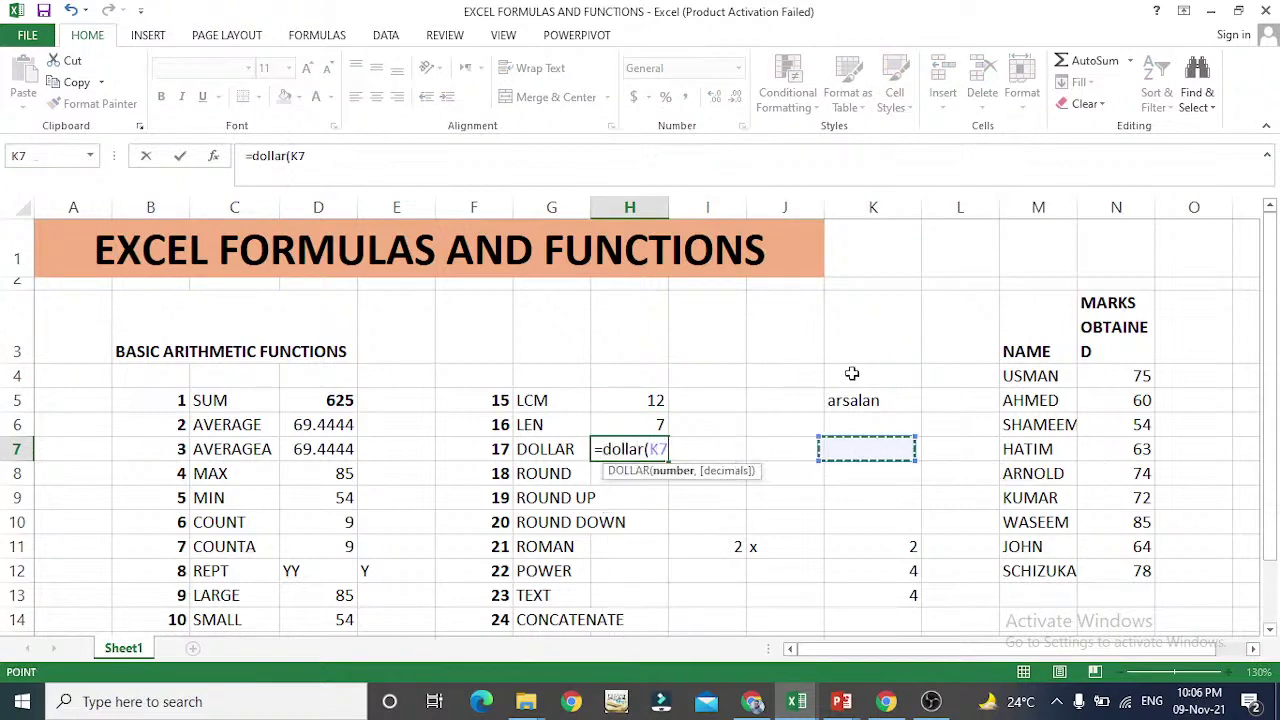
pyautogui.press('Up')
pyautogui.press('Up')
pyautogui.press('Up')
pyautogui.press('Right')
pyautogui.press('Return')
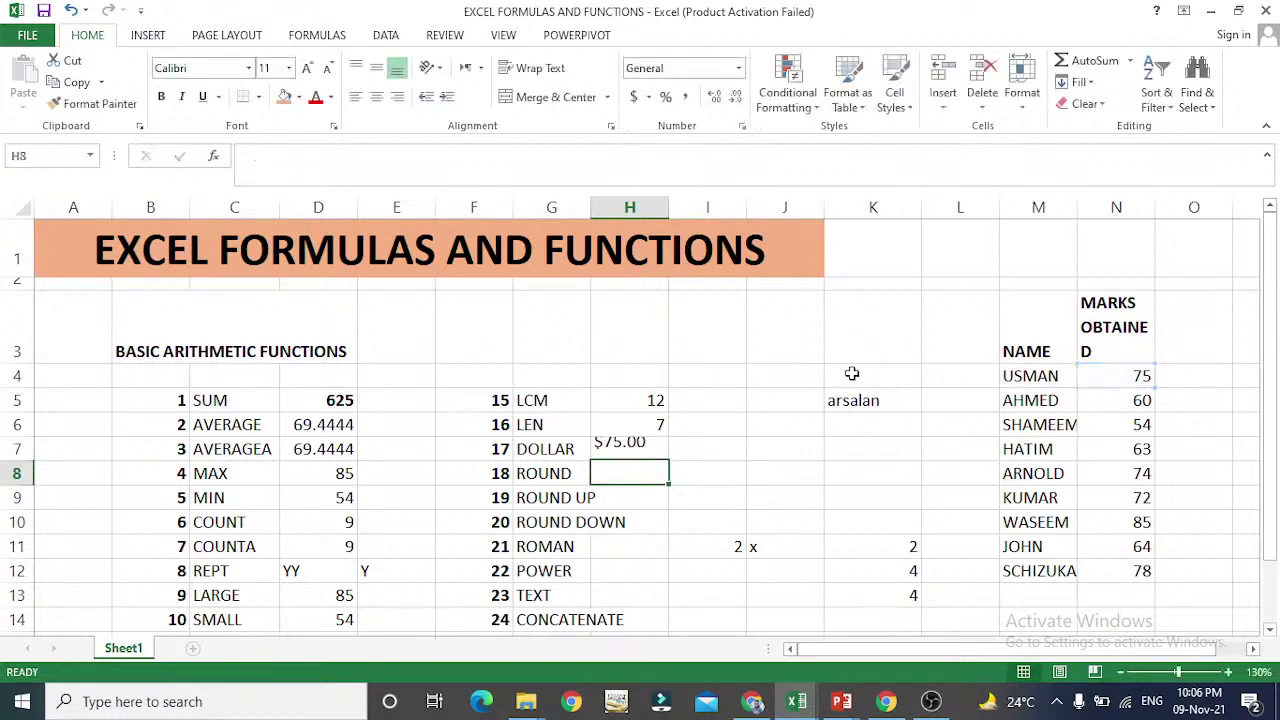
pyautogui.press('Return')
pyautogui.press('Up')
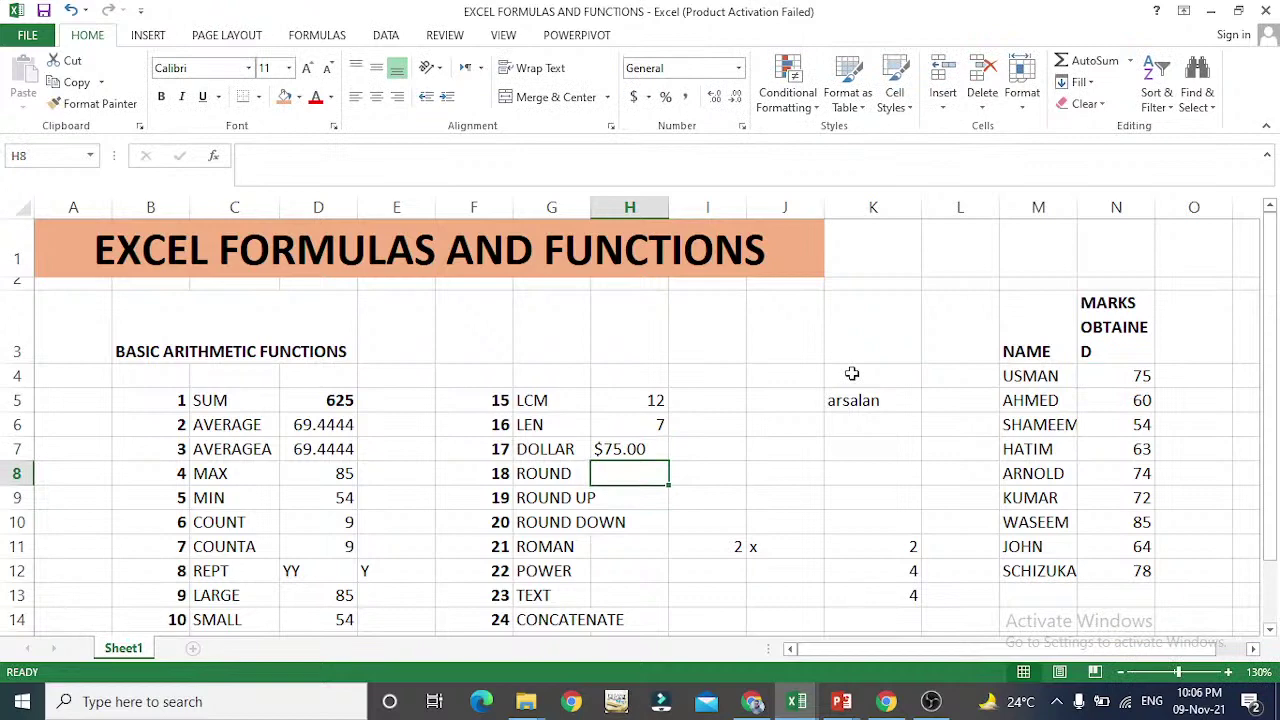
pyautogui.write('=')
pyautogui.press('Right')
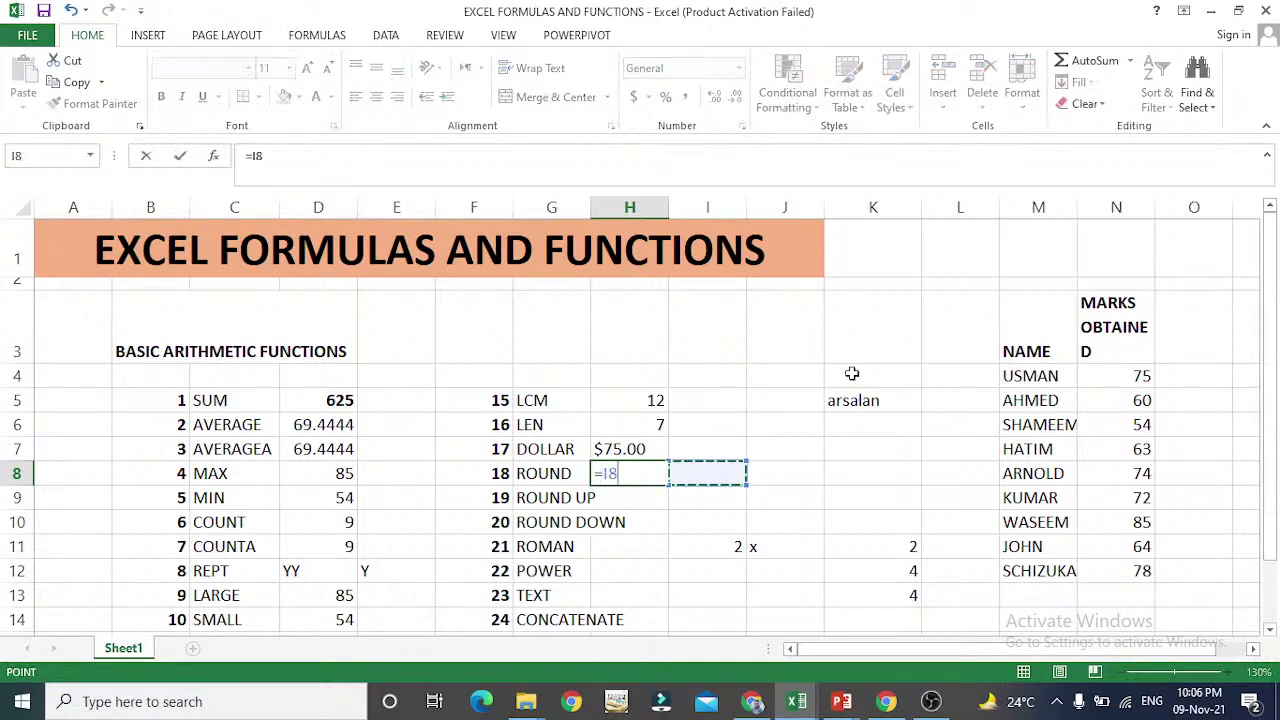
pyautogui.press('Right')
pyautogui.press('Escape')
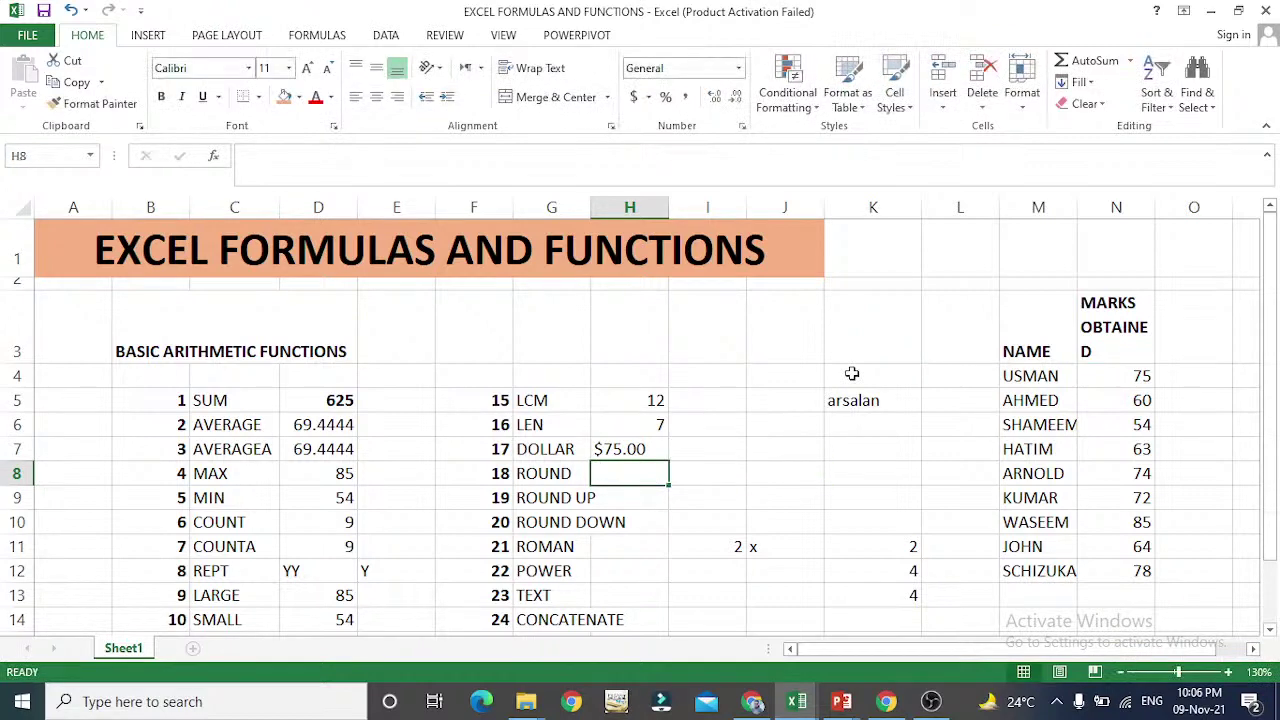
# - Enter the decimal number 75.45 in cell O4 as sample data for rounding
pyautogui.press('Right')
pyautogui.press('Right')
pyautogui.press('Right')
pyautogui.press('Right')
pyautogui.press('Right')
pyautogui.press('Right')
pyautogui.press('Right')
pyautogui.press('Up')
pyautogui.press('Up')
pyautogui.press('Up')
pyautogui.press('Up')
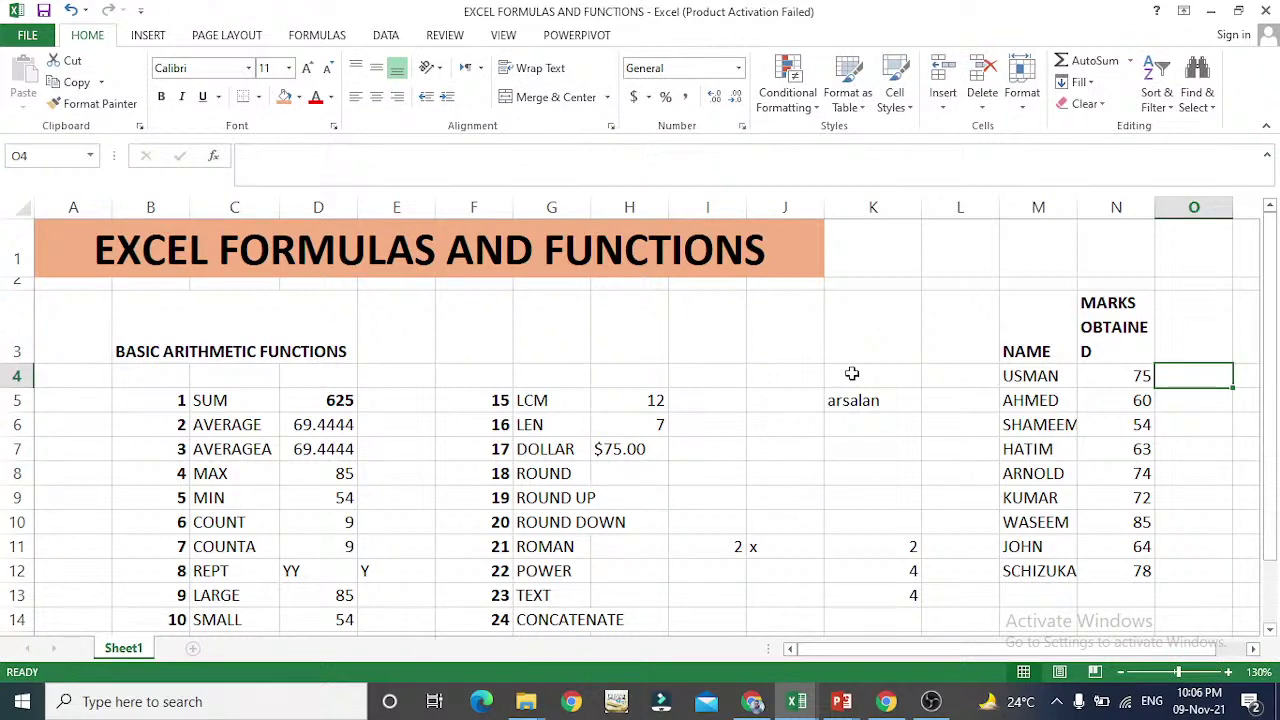
pyautogui.write('75.45')
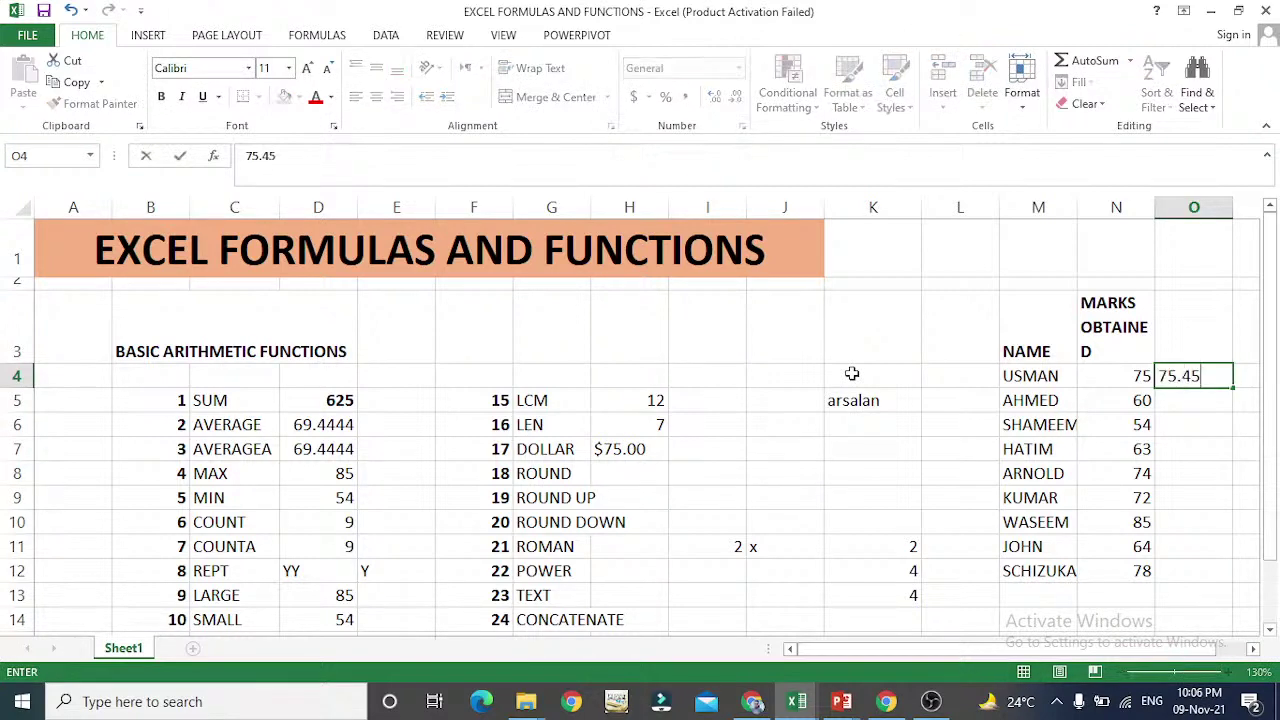
pyautogui.press('Return')
pyautogui.press('Down')
pyautogui.press('Down')
pyautogui.press('Down')
pyautogui.press('Left')
pyautogui.press('Left')
pyautogui.press('Left')
pyautogui.press('Left')
pyautogui.press('Left')
pyautogui.press('Left')
pyautogui.press('Left')
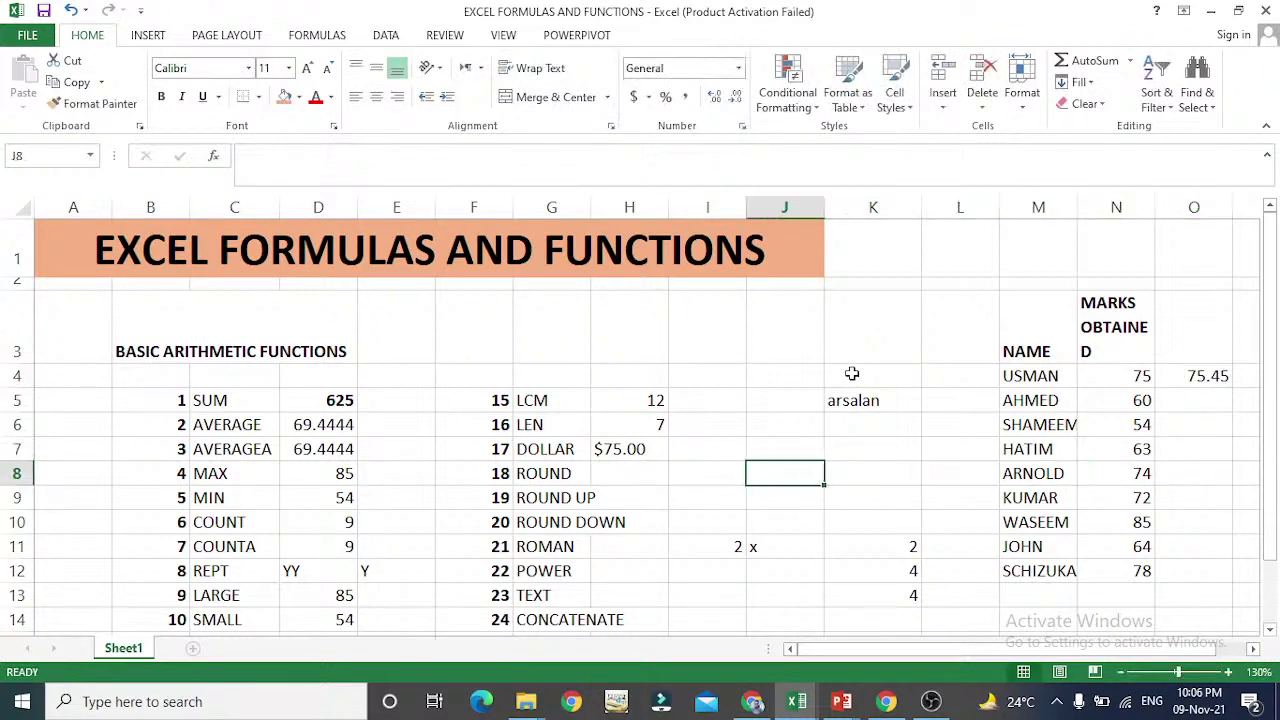
pyautogui.write('=')
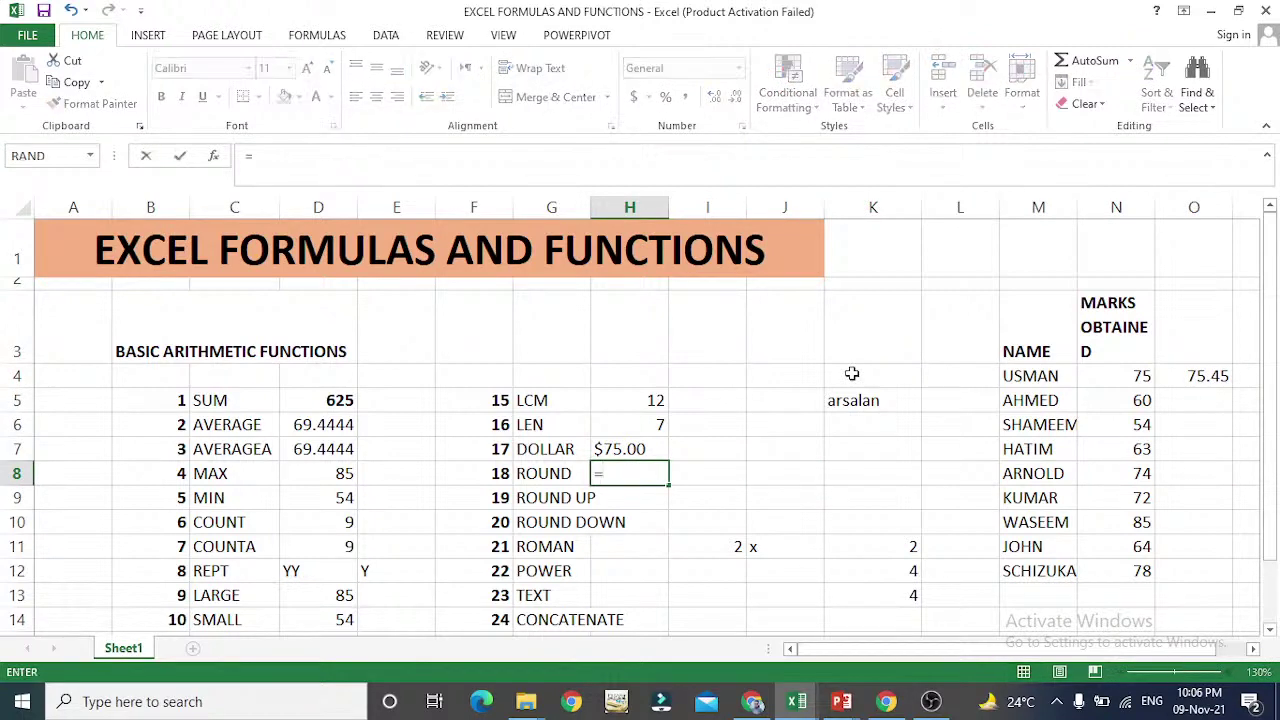
pyautogui.press('BackSpace')
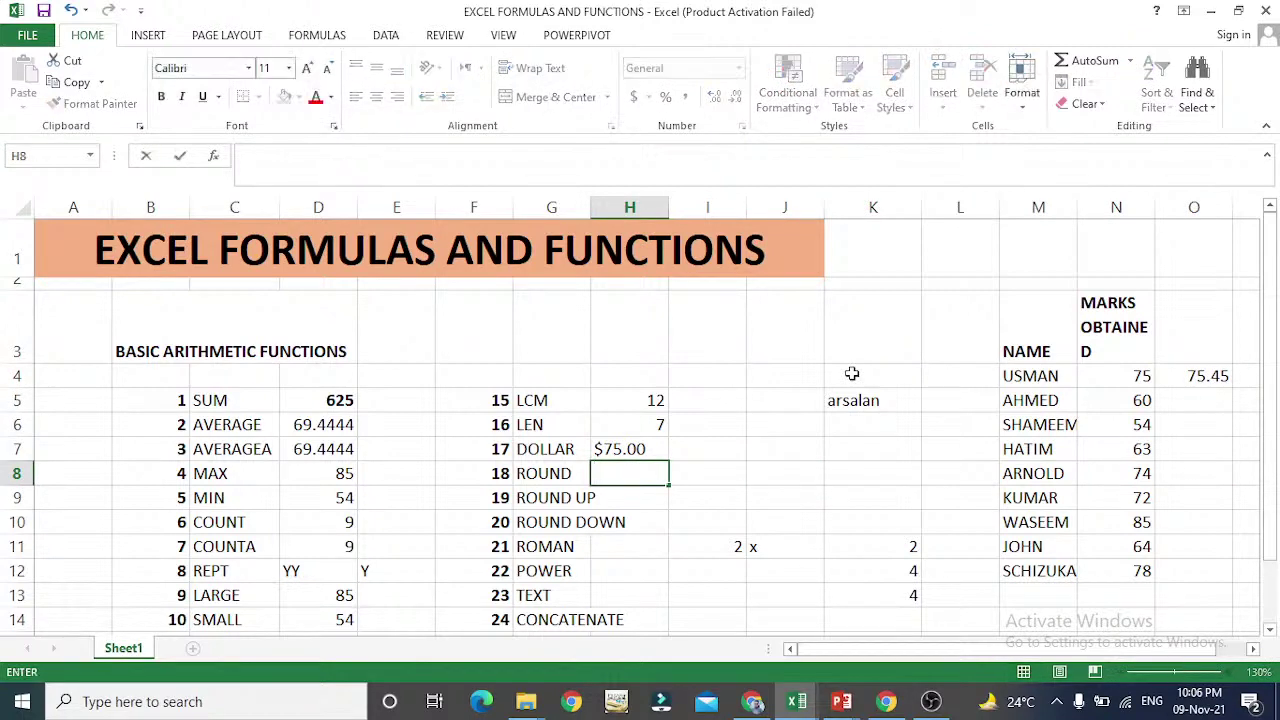
pyautogui.click(1207, 376)
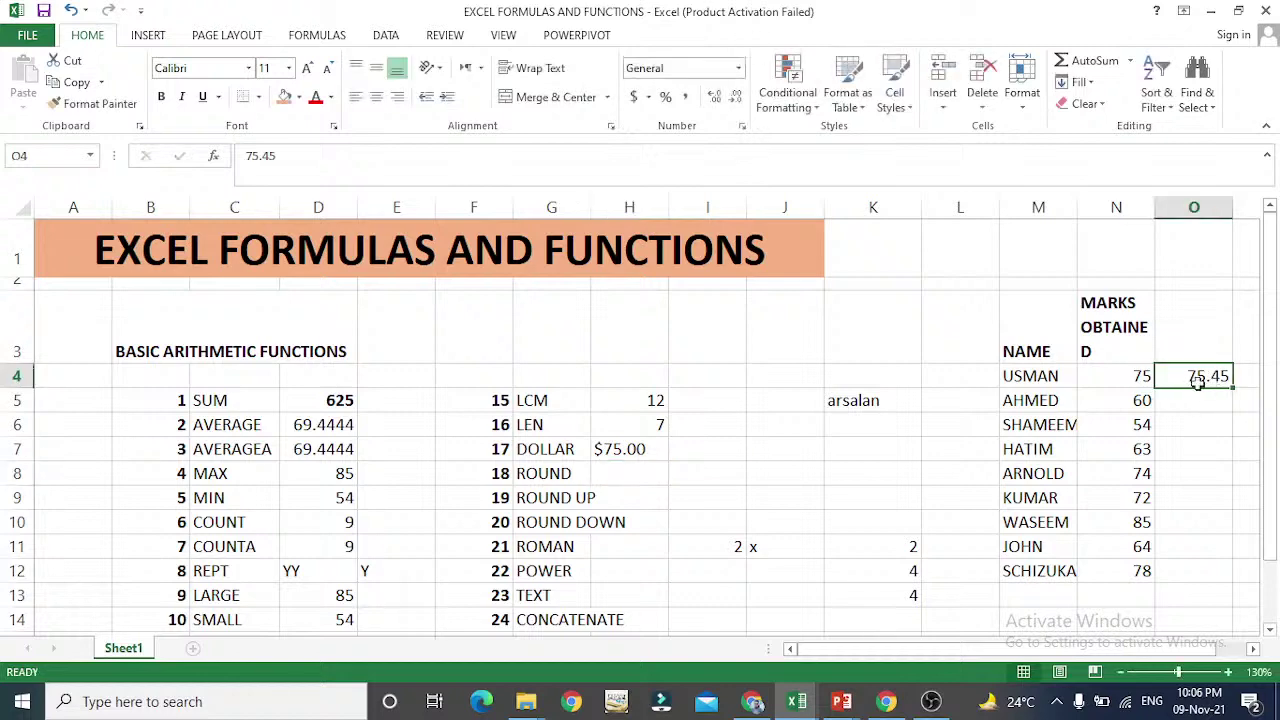
pyautogui.press('Return')
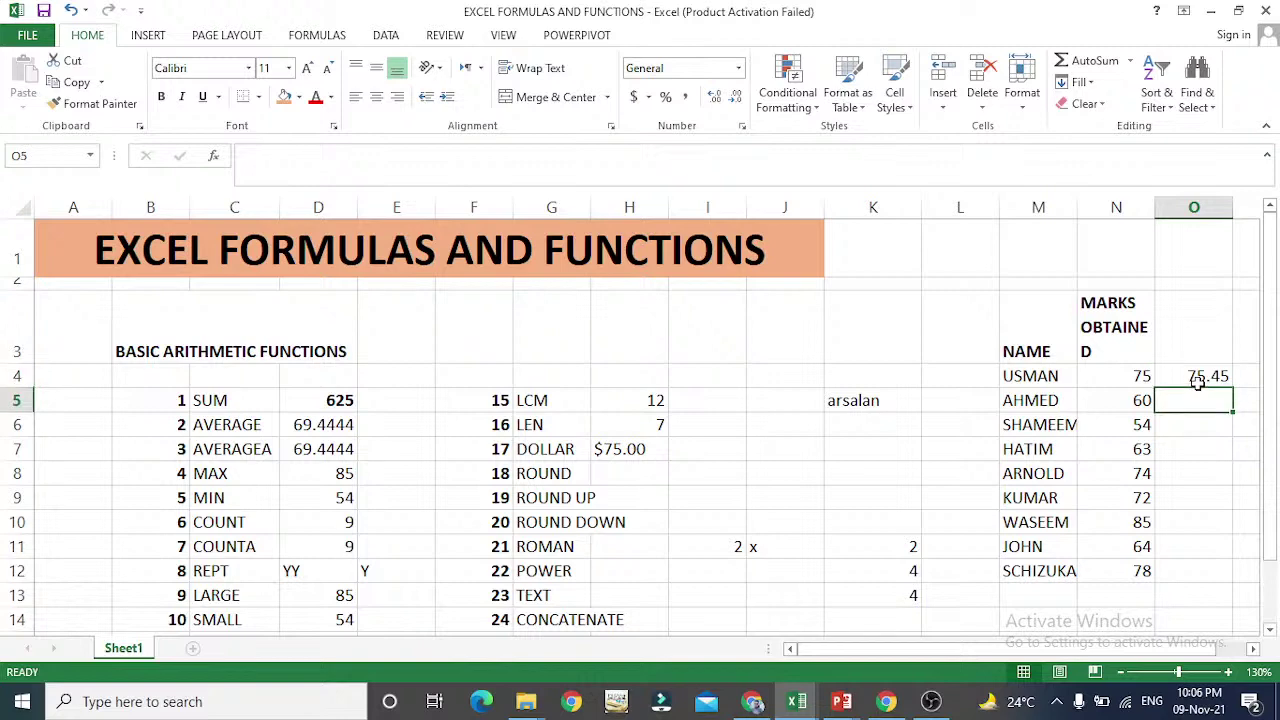
pyautogui.press('Up')
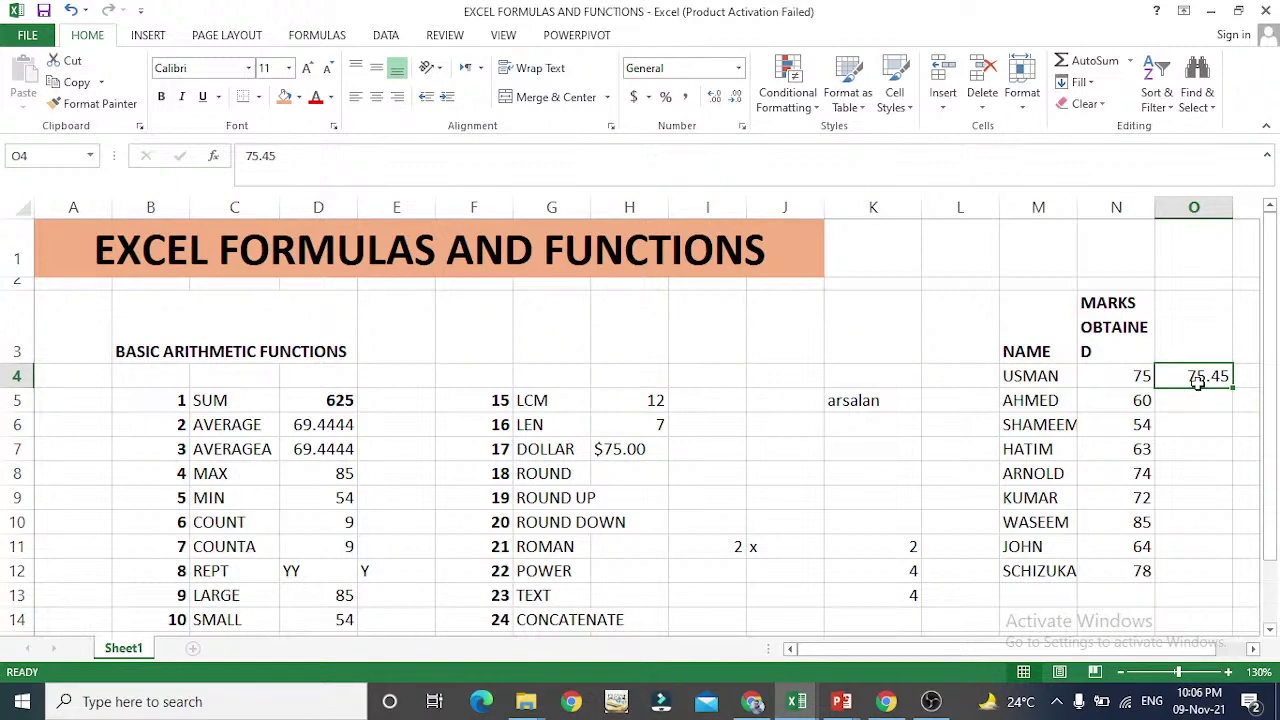
pyautogui.press('Down')
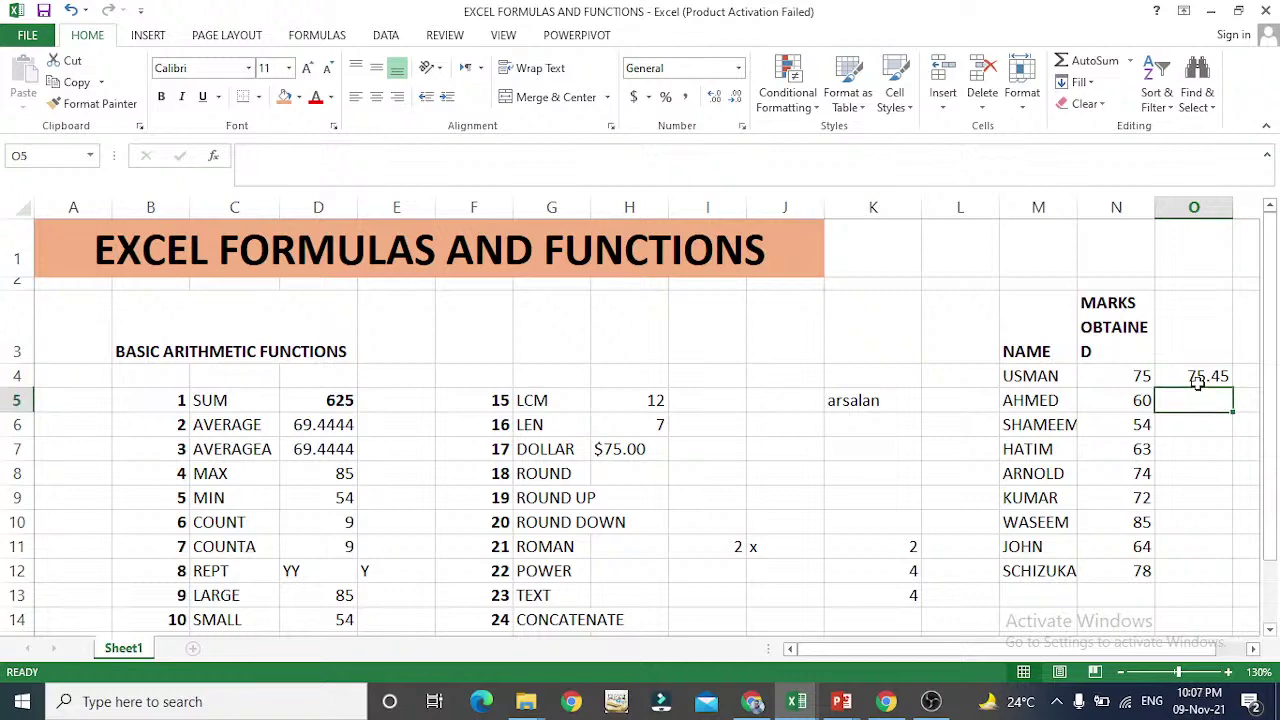
# - Start a ROUND formula in cell H8, beside the ROUND label
pyautogui.press('Down')
pyautogui.press('Down')
pyautogui.press('Down')
pyautogui.press('Down')
pyautogui.press('Down')
pyautogui.press('Left')
pyautogui.press('Left')
pyautogui.press('Left')
pyautogui.press('Left')
pyautogui.press('Left')
pyautogui.press('Left')
pyautogui.press('Left')
pyautogui.press('Up')
pyautogui.press('Up')
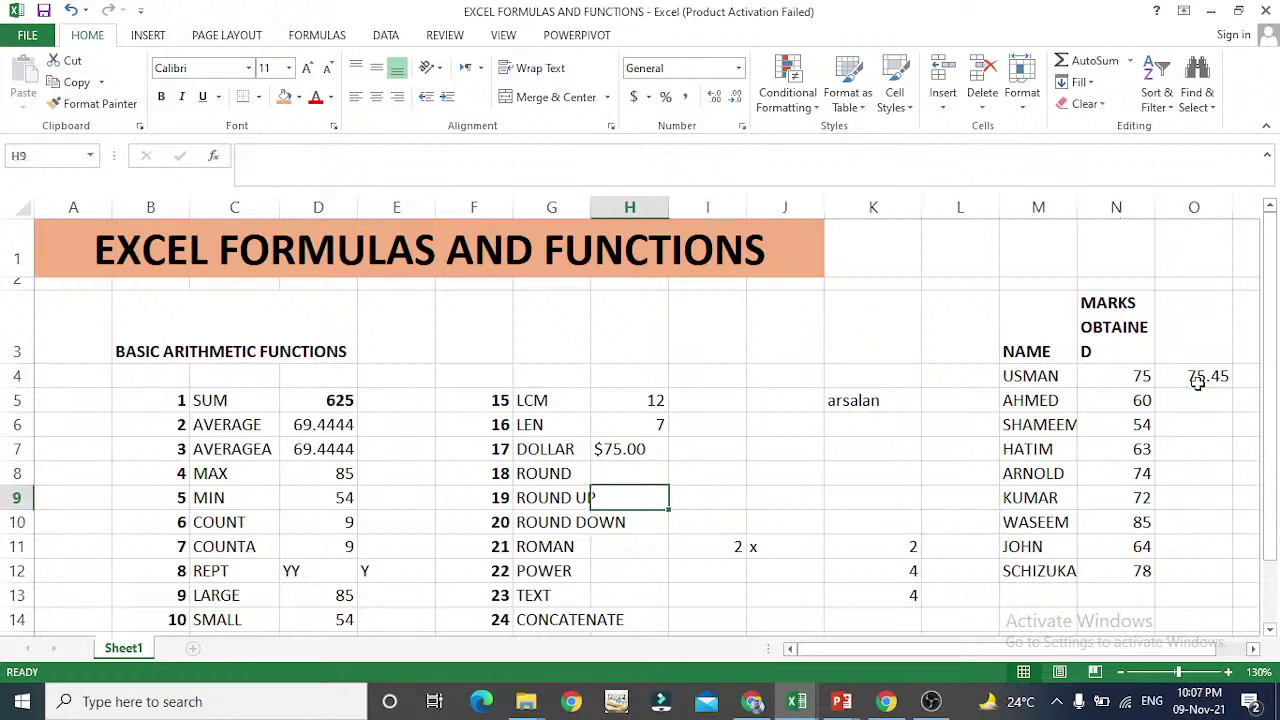
pyautogui.press('Up')
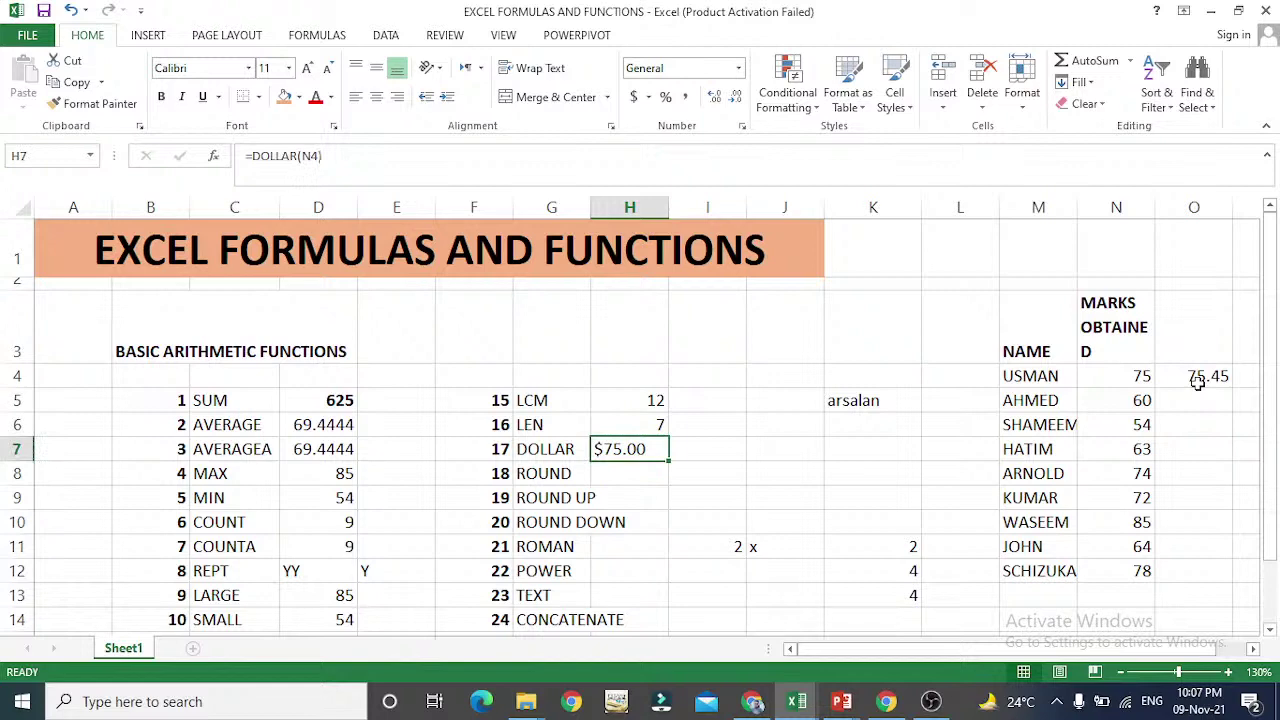
pyautogui.press('Down')
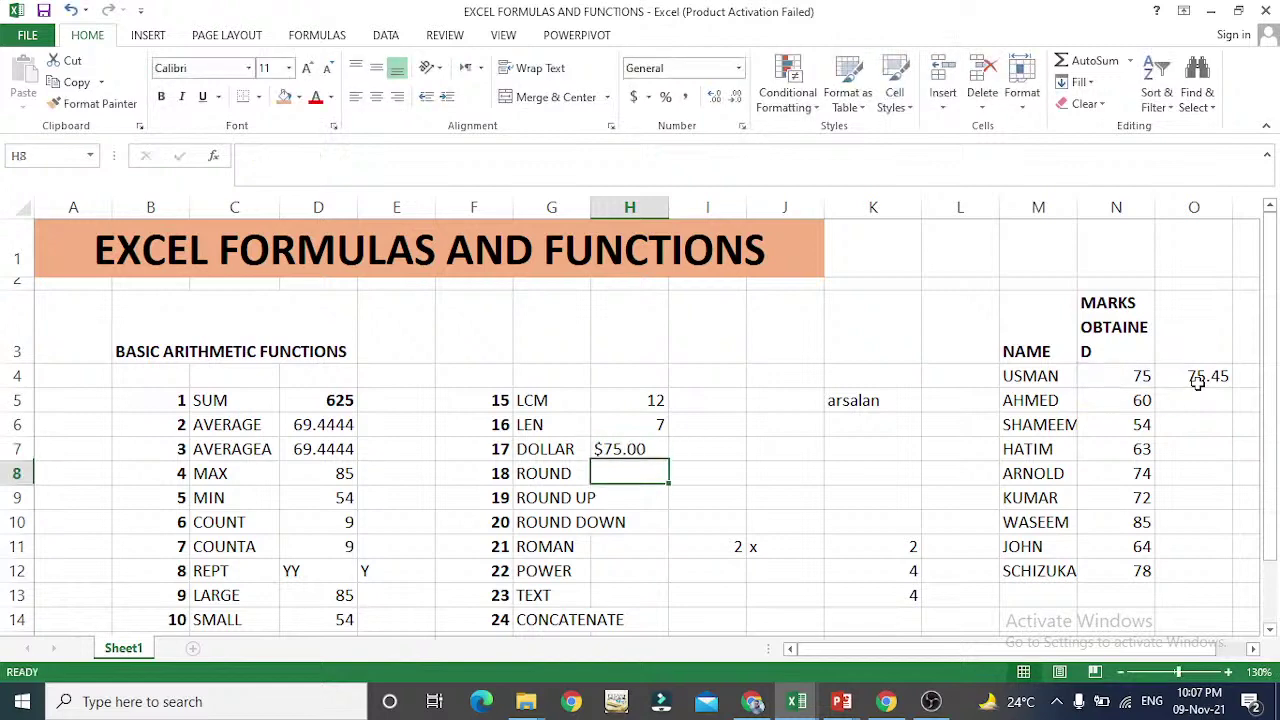
pyautogui.write('=')
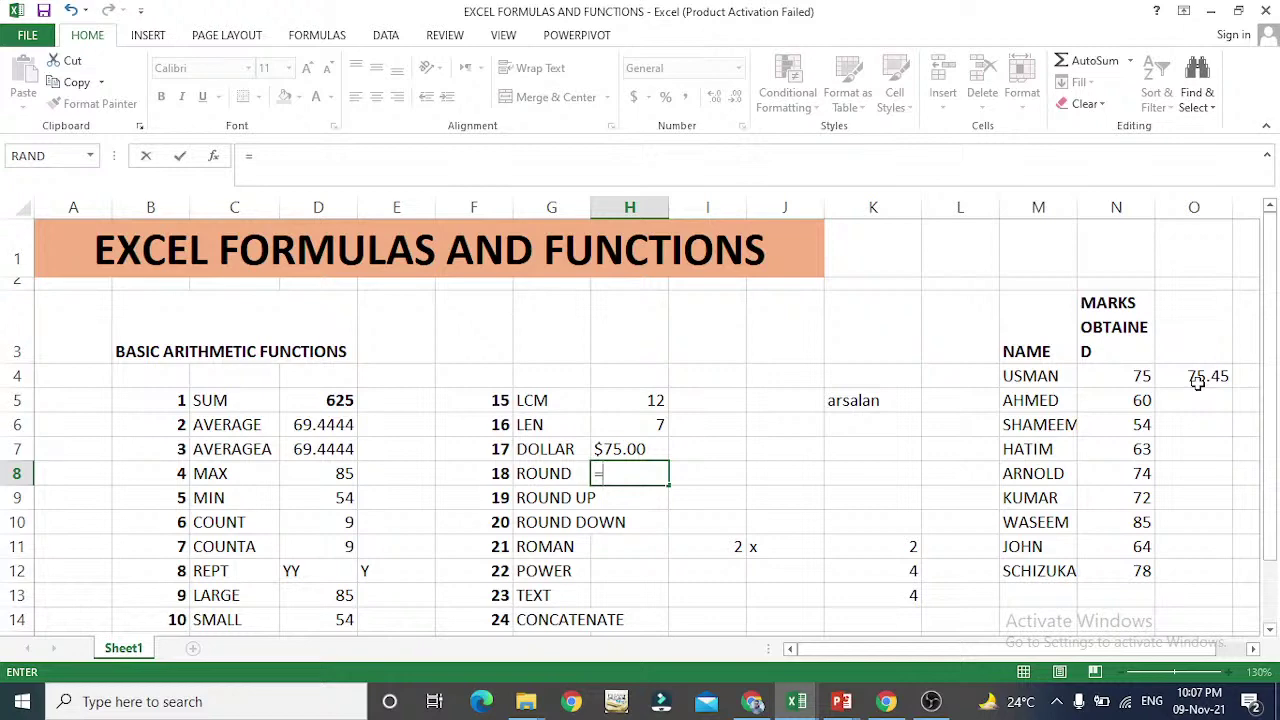
pyautogui.write('round(')
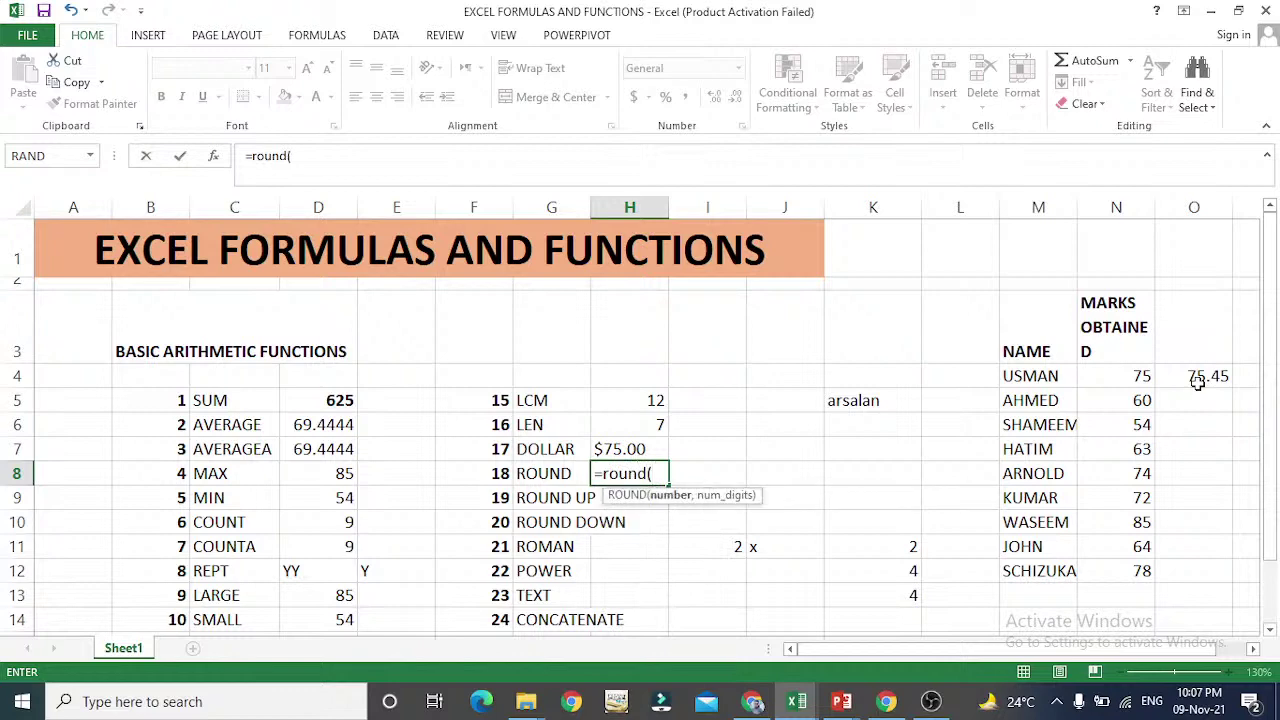
# - Reference O4 as the number in the H8 ROUND formula and try to accept it as =round(O4)
pyautogui.press('Right')
pyautogui.press('Right')
pyautogui.press('Right')
pyautogui.press('Right')
pyautogui.press('Right')
pyautogui.press('Right')
pyautogui.press('Right')
pyautogui.press('Right')
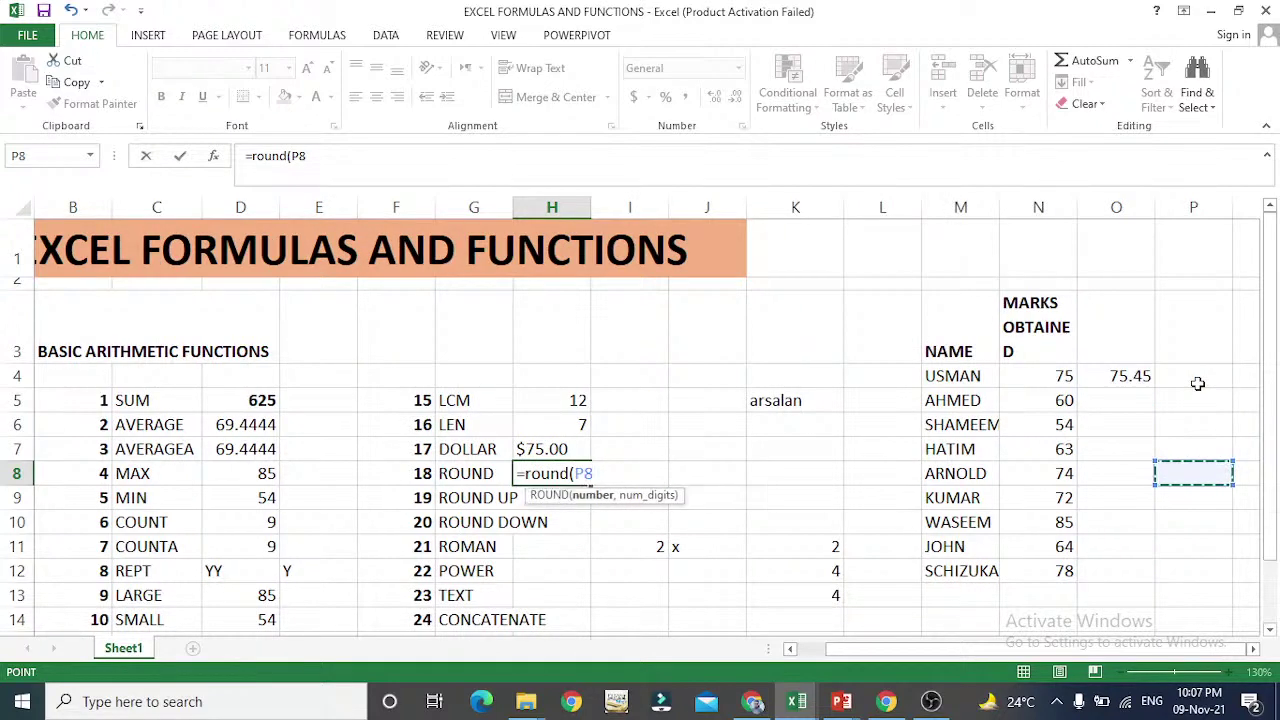
pyautogui.press('Left')
pyautogui.press('Up')
pyautogui.press('Up')
pyautogui.press('Up')
pyautogui.press('Up')
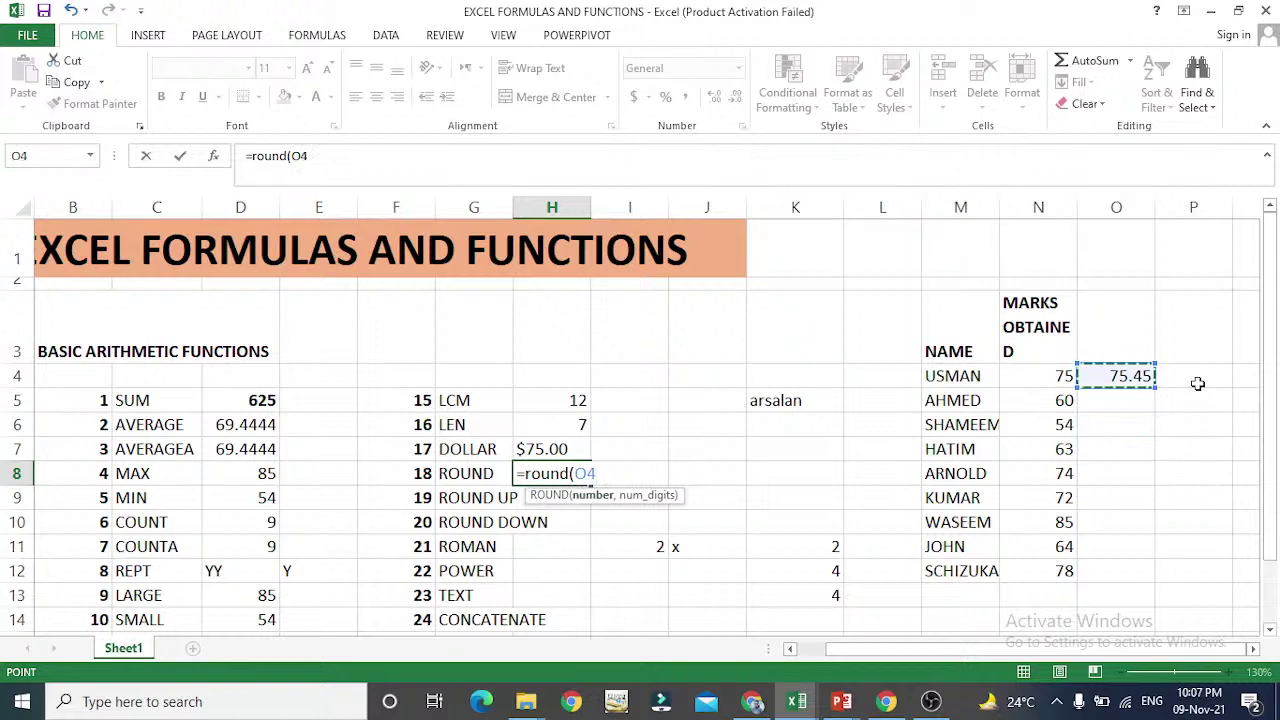
pyautogui.write(')')
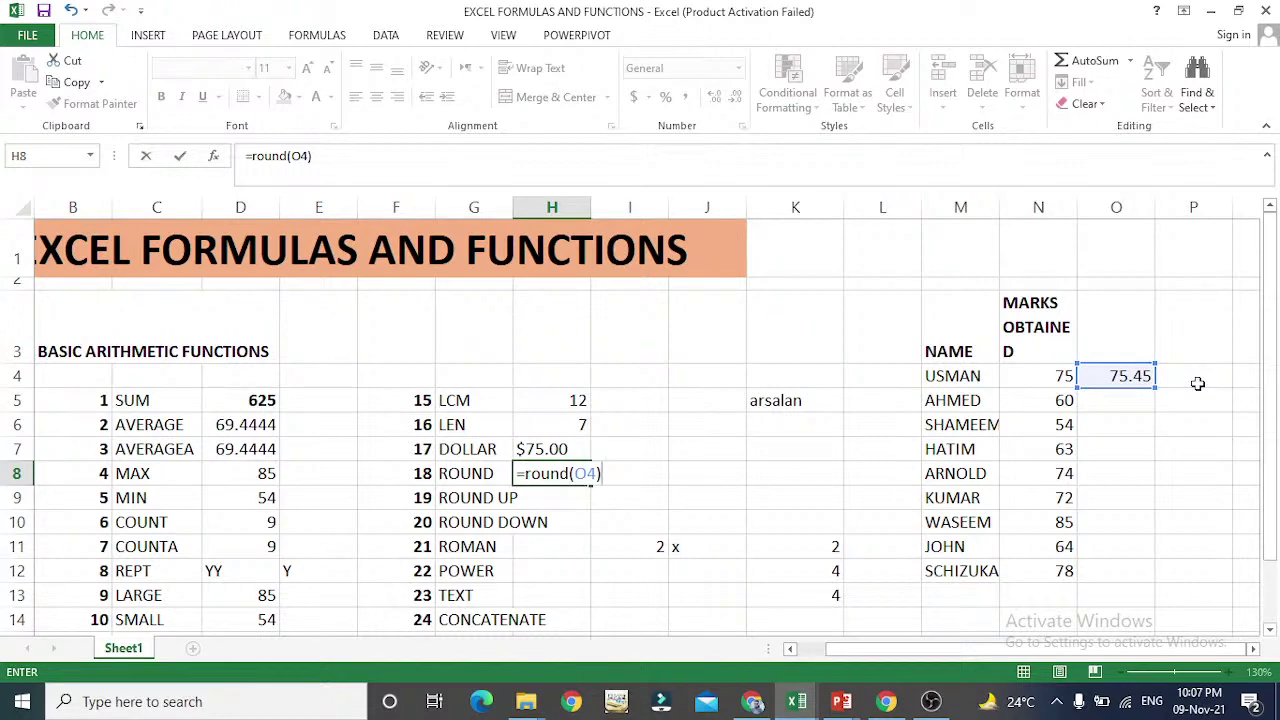
pyautogui.press('Return')
pyautogui.press('Return')
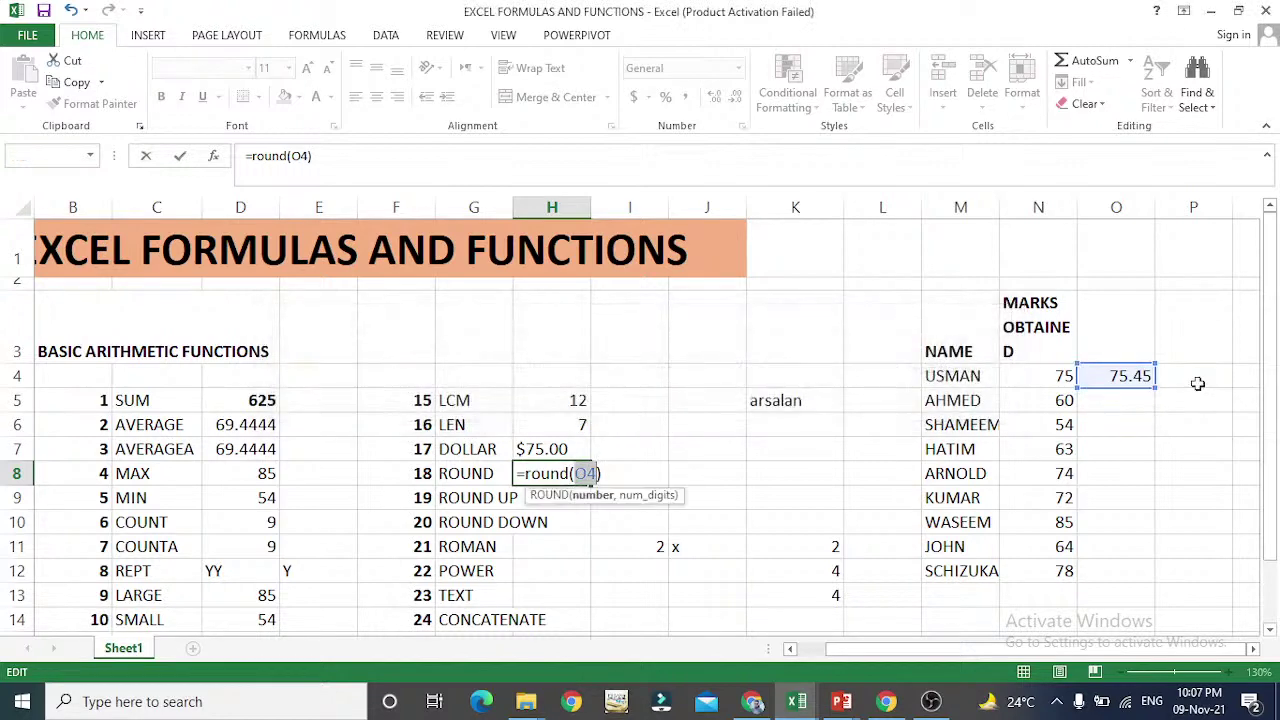
# - Add 0 as the number of digits so that H8 contains =ROUND(O4,0), and accept the formula
pyautogui.press('Right')
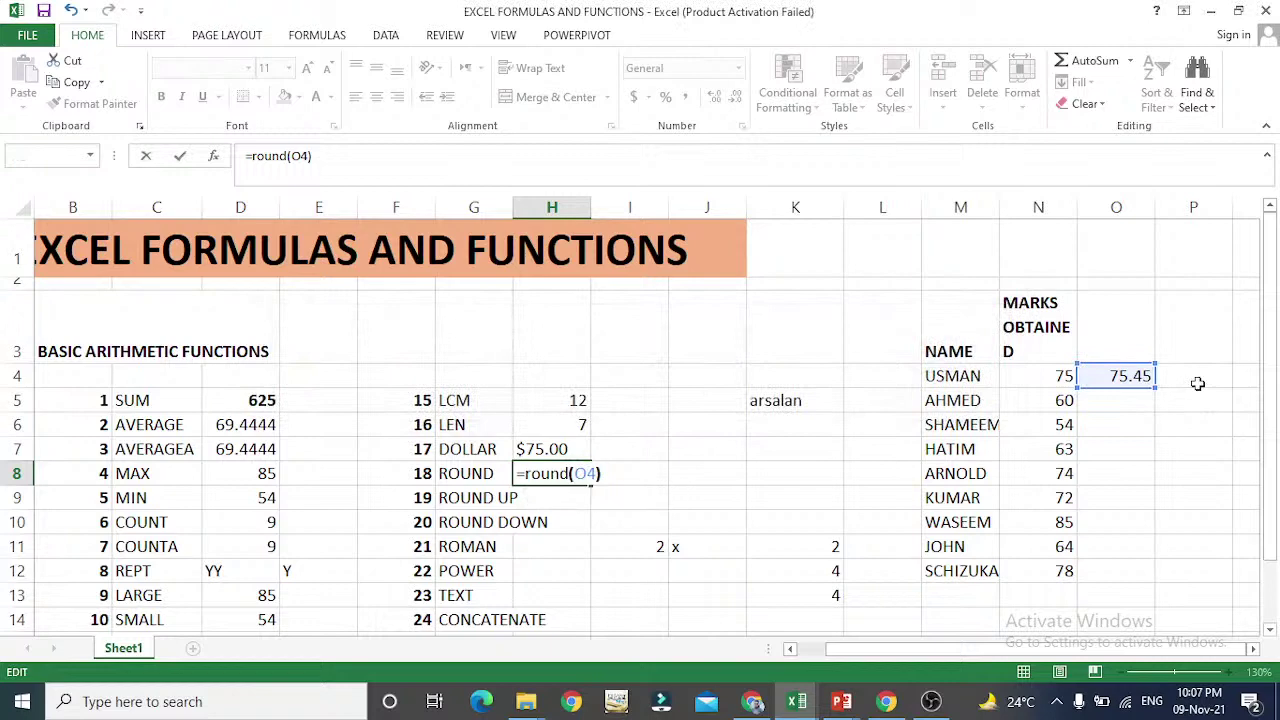
pyautogui.press('Left')
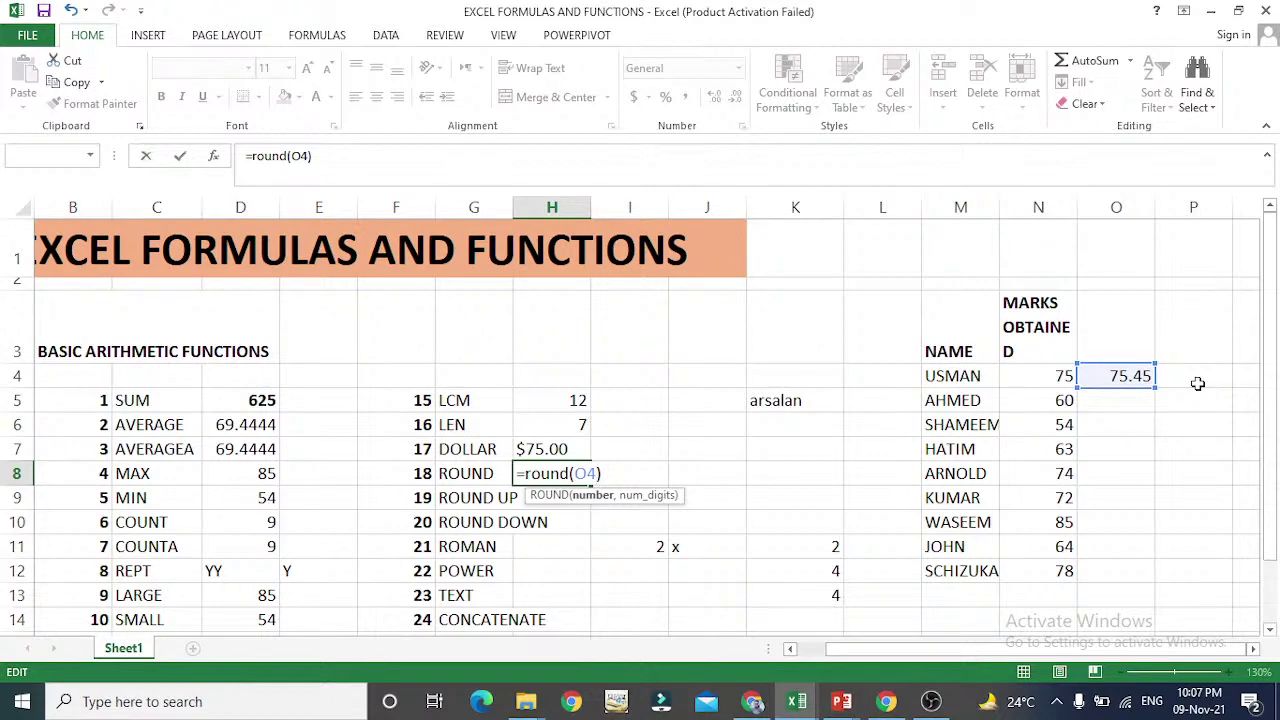
pyautogui.write(',')
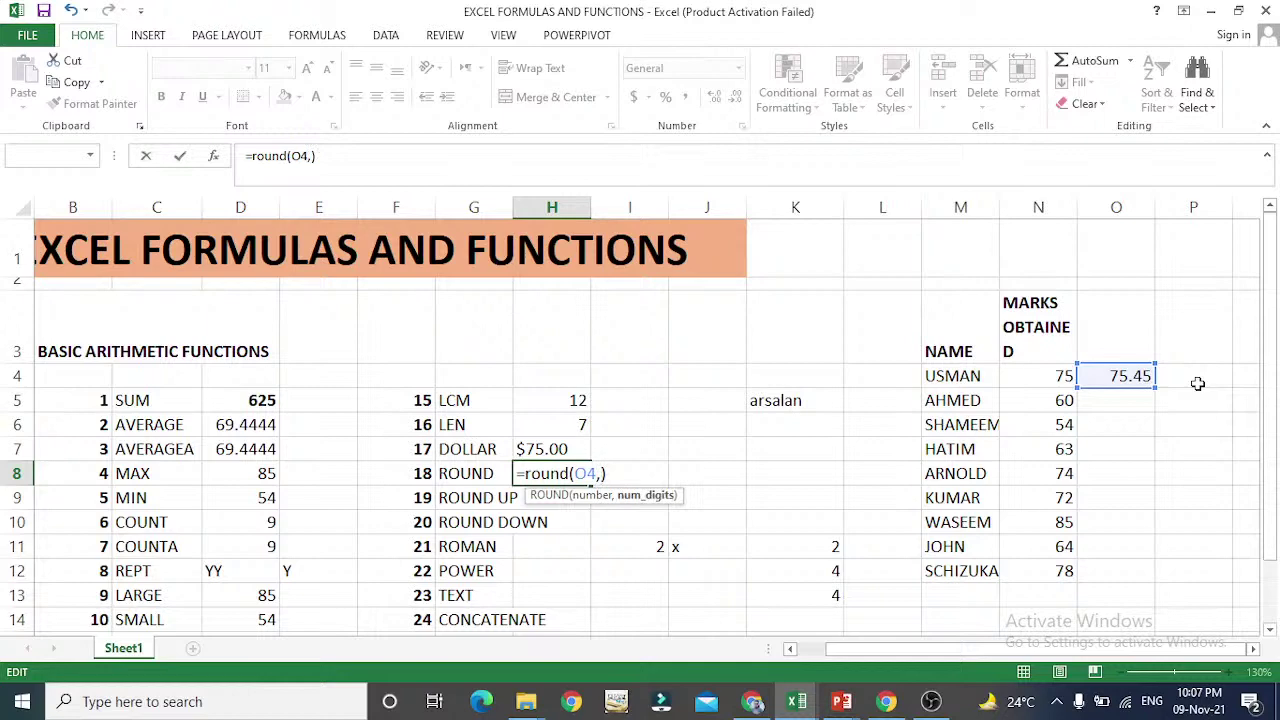
pyautogui.write('0')
pyautogui.press('Return')
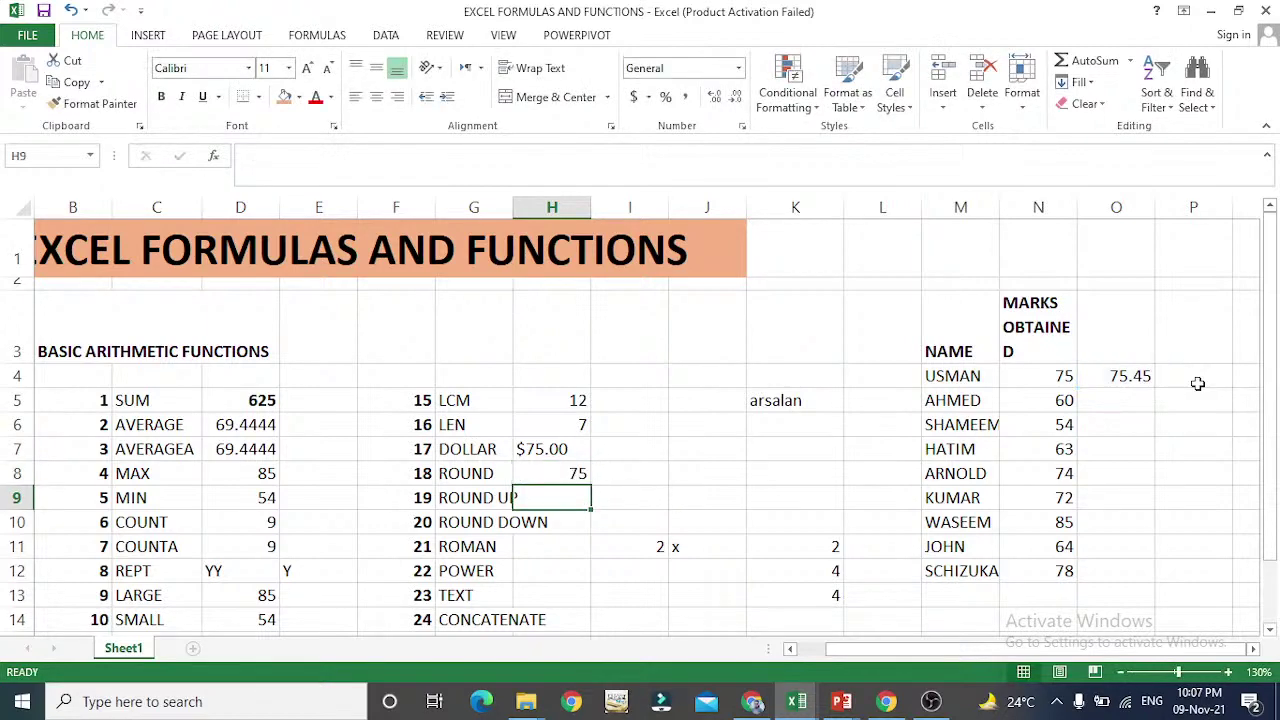
# - Review the ROUND formula and result in H8 against the ROUND and ROUND UP labels in G8:G9
pyautogui.press('Up')
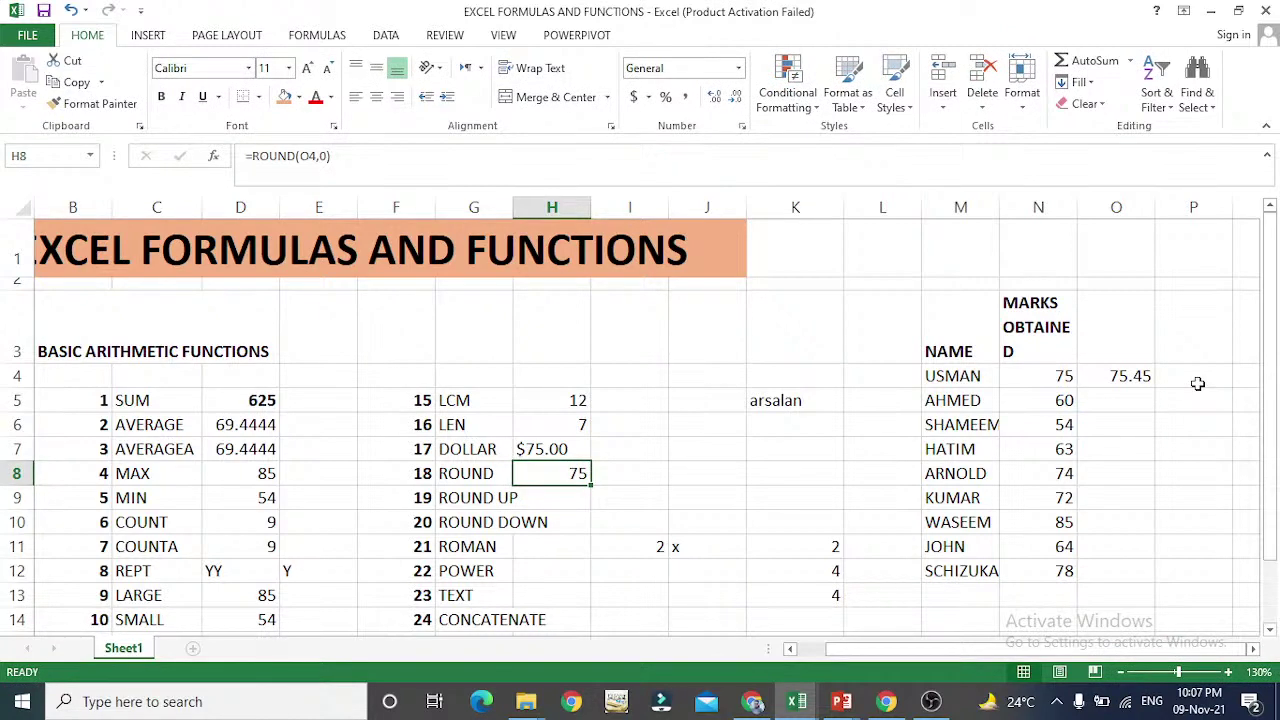
pyautogui.press('Down')
pyautogui.press('Down')
pyautogui.press('Down')
pyautogui.press('Down')
pyautogui.press('Down')
pyautogui.press('Down')
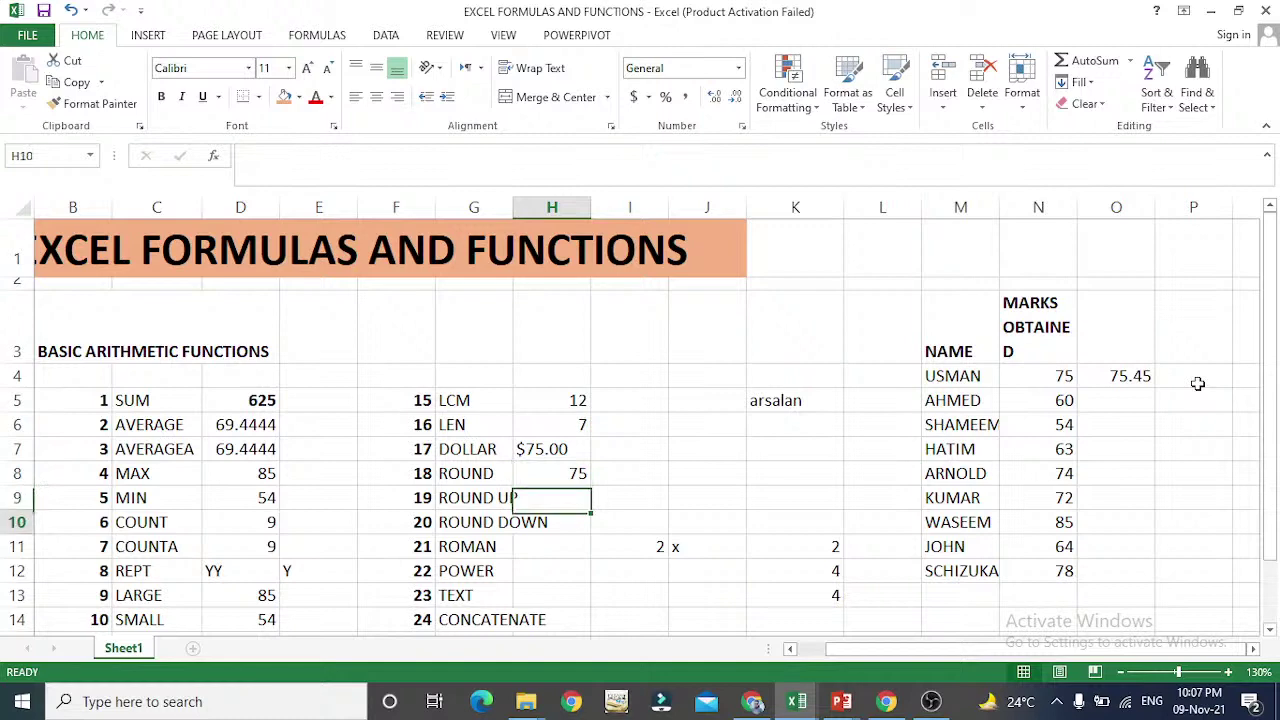
pyautogui.press('Up')
pyautogui.press('Up')
pyautogui.press('Up')
pyautogui.press('Up')
pyautogui.press('Up')
pyautogui.press('Up')
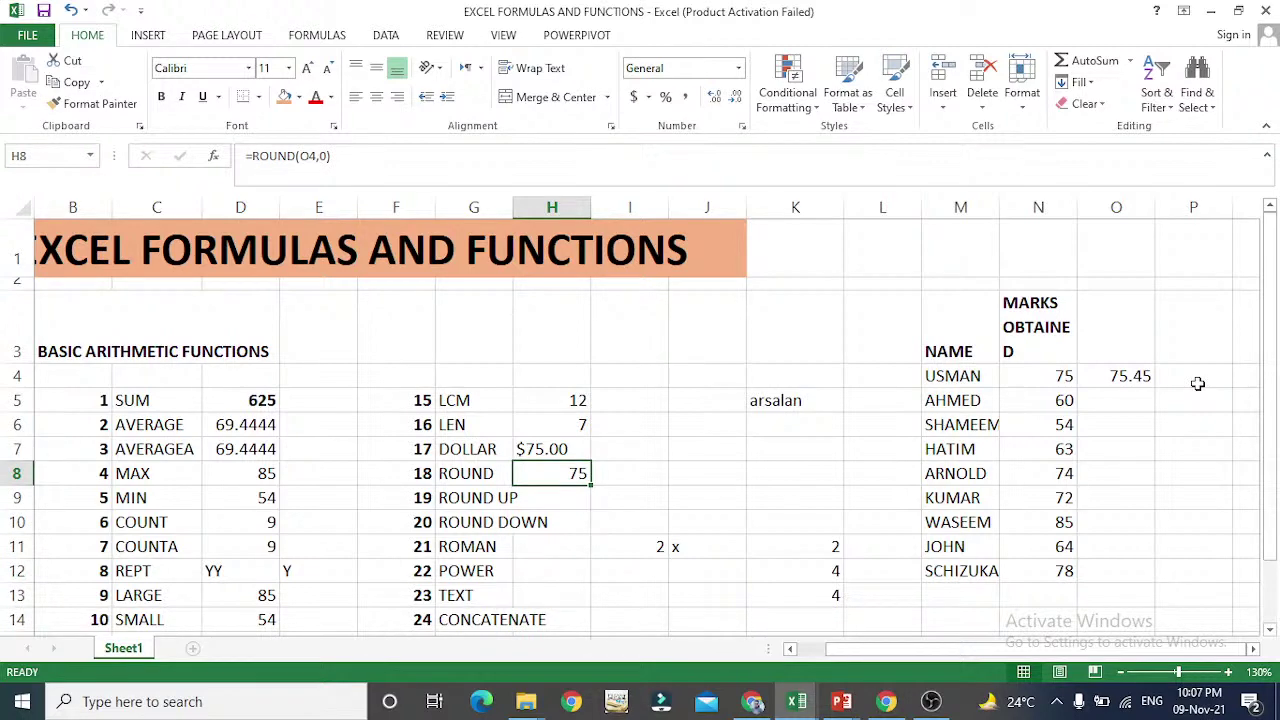
pyautogui.press('Right')
pyautogui.press('Left')
pyautogui.press('Left')
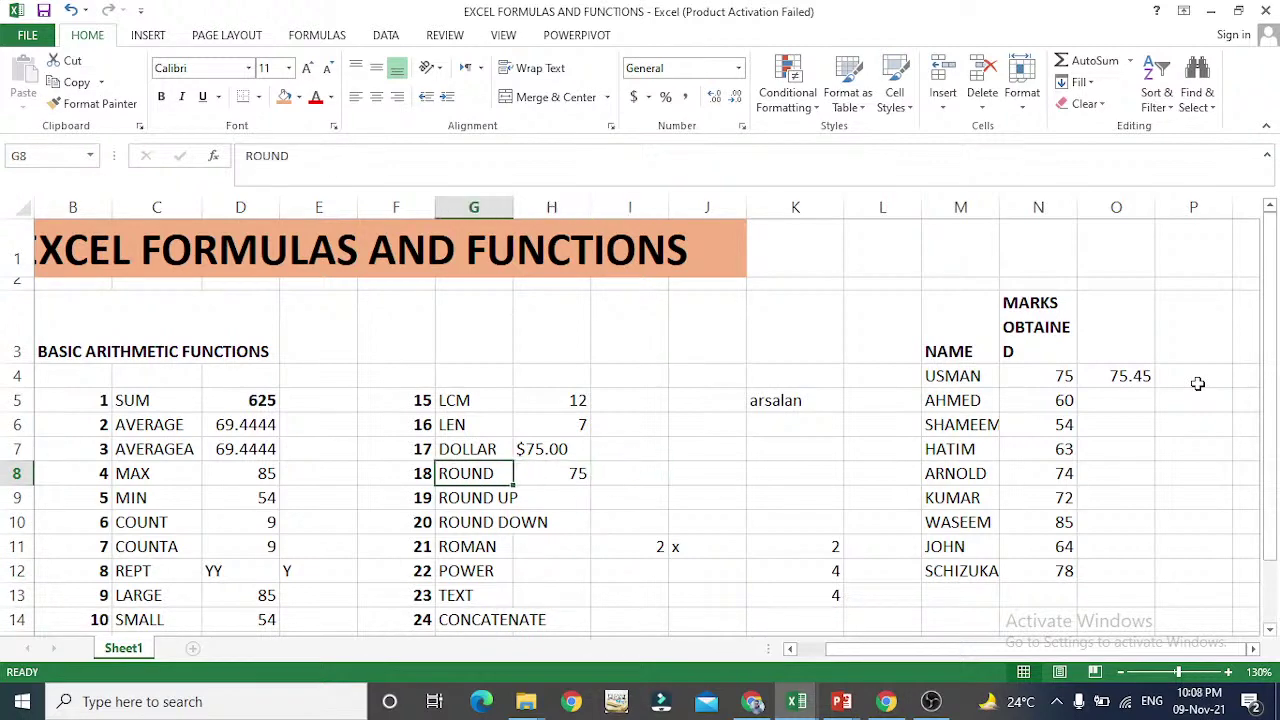
pyautogui.press('Down')
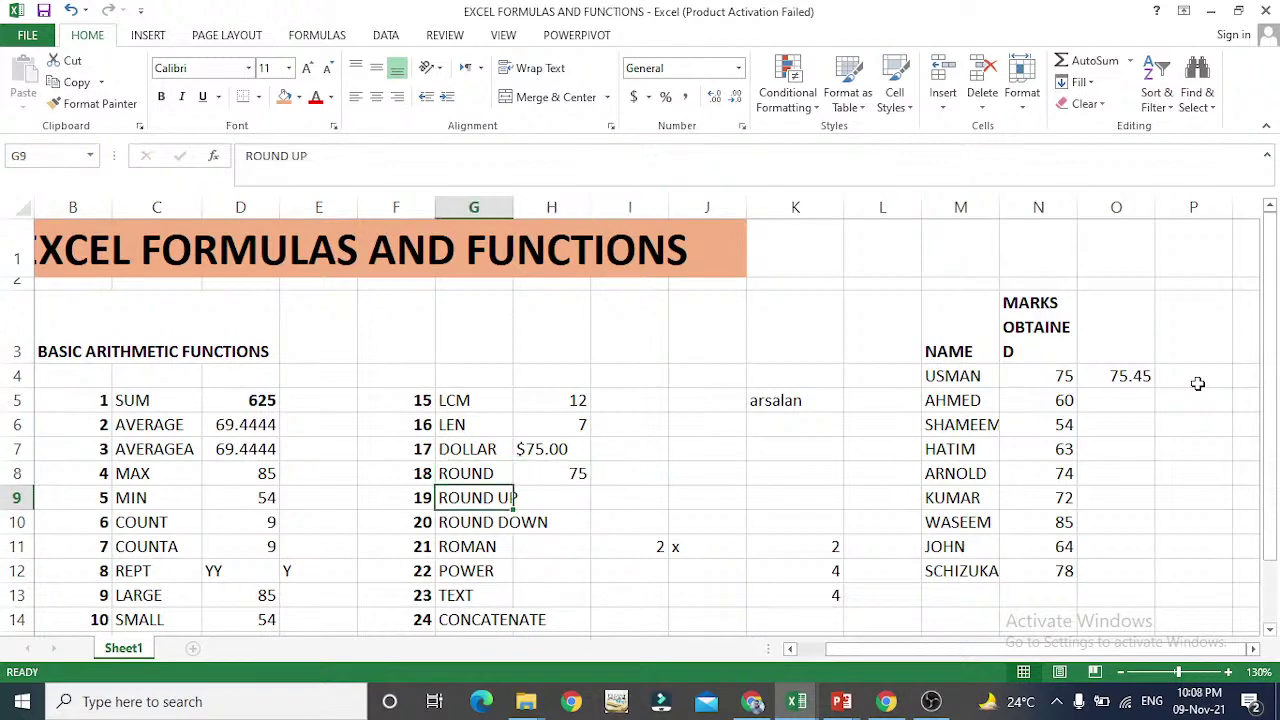
pyautogui.press('Right')
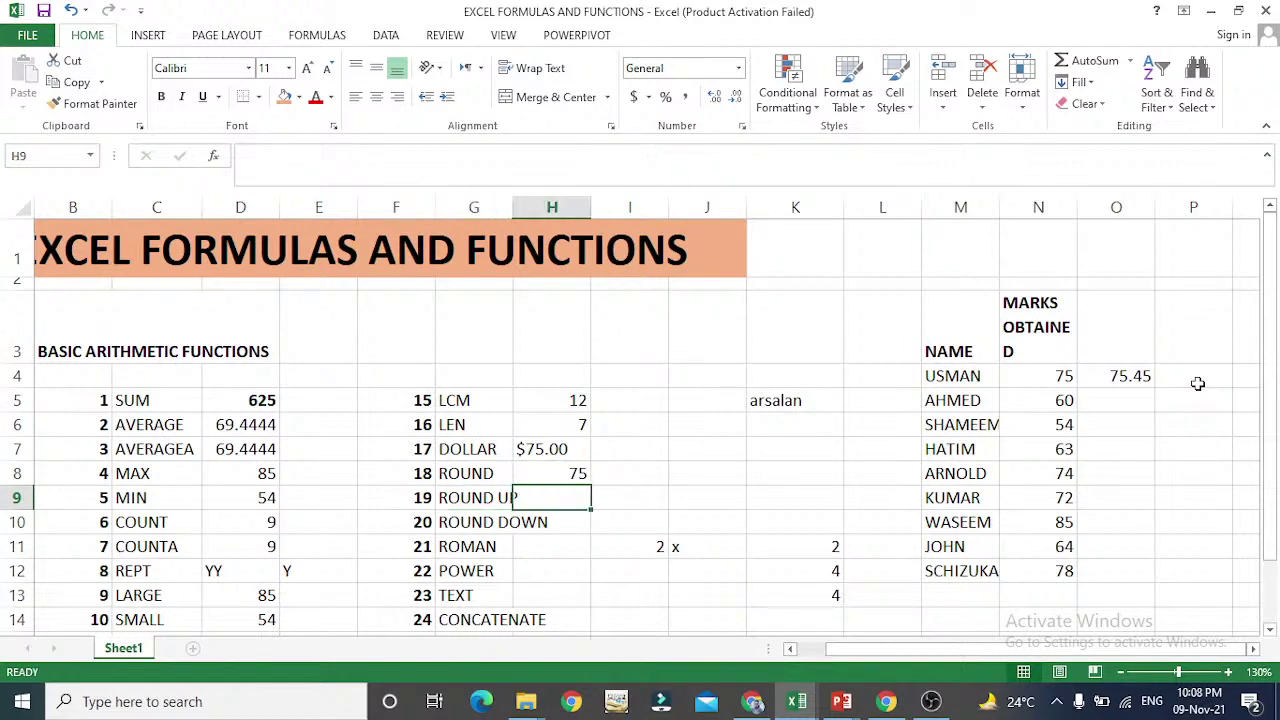
pyautogui.press('Left')
pyautogui.press('Right')
pyautogui.press('Left')
pyautogui.press('Right')
pyautogui.press('Left')
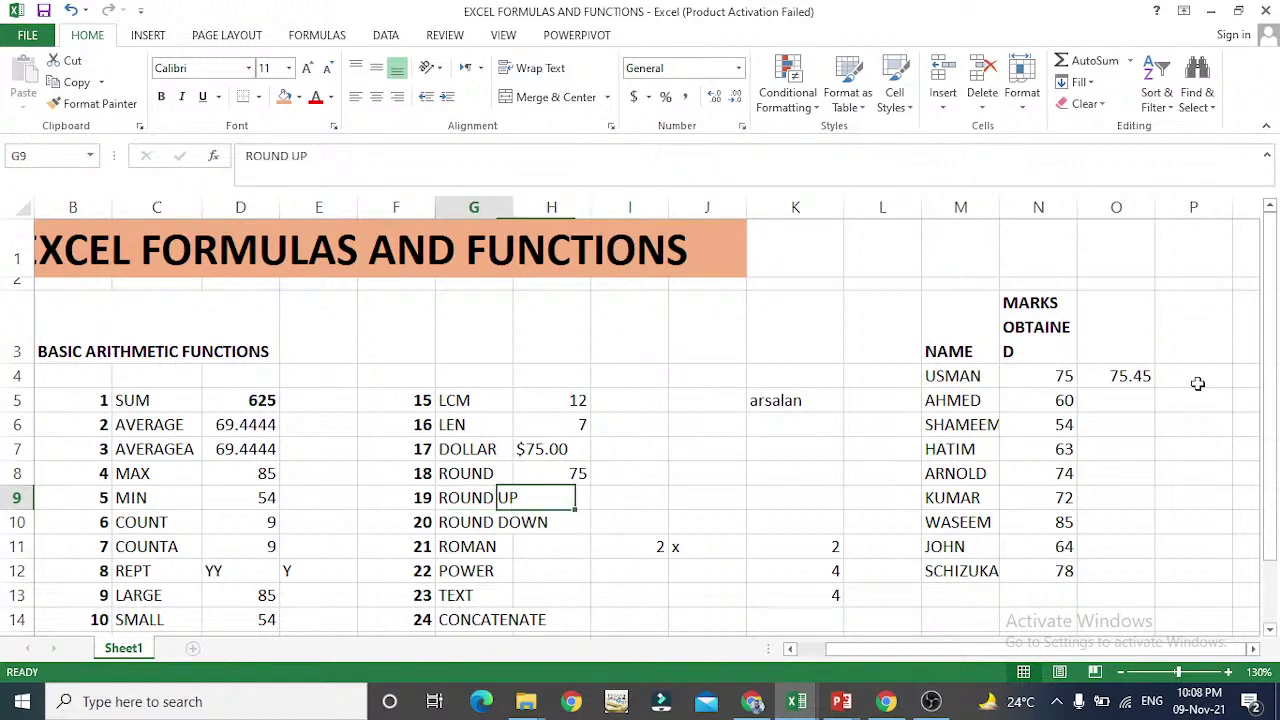
pyautogui.press('Right')
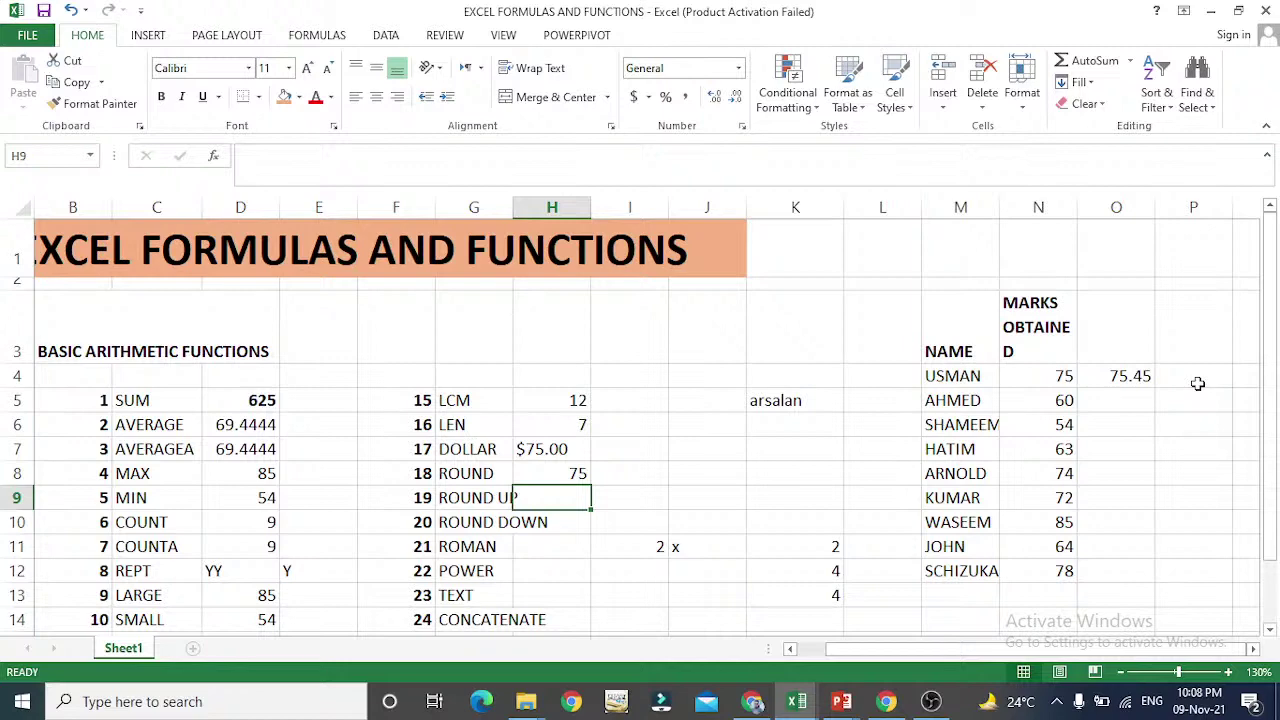
# - Check the sample decimal number in O4 that serves as the rounding source
pyautogui.press('Right')
pyautogui.press('Right')
pyautogui.press('Right')
pyautogui.press('Right')
pyautogui.press('Right')
pyautogui.press('Right')
pyautogui.press('Right')
pyautogui.press('Up')
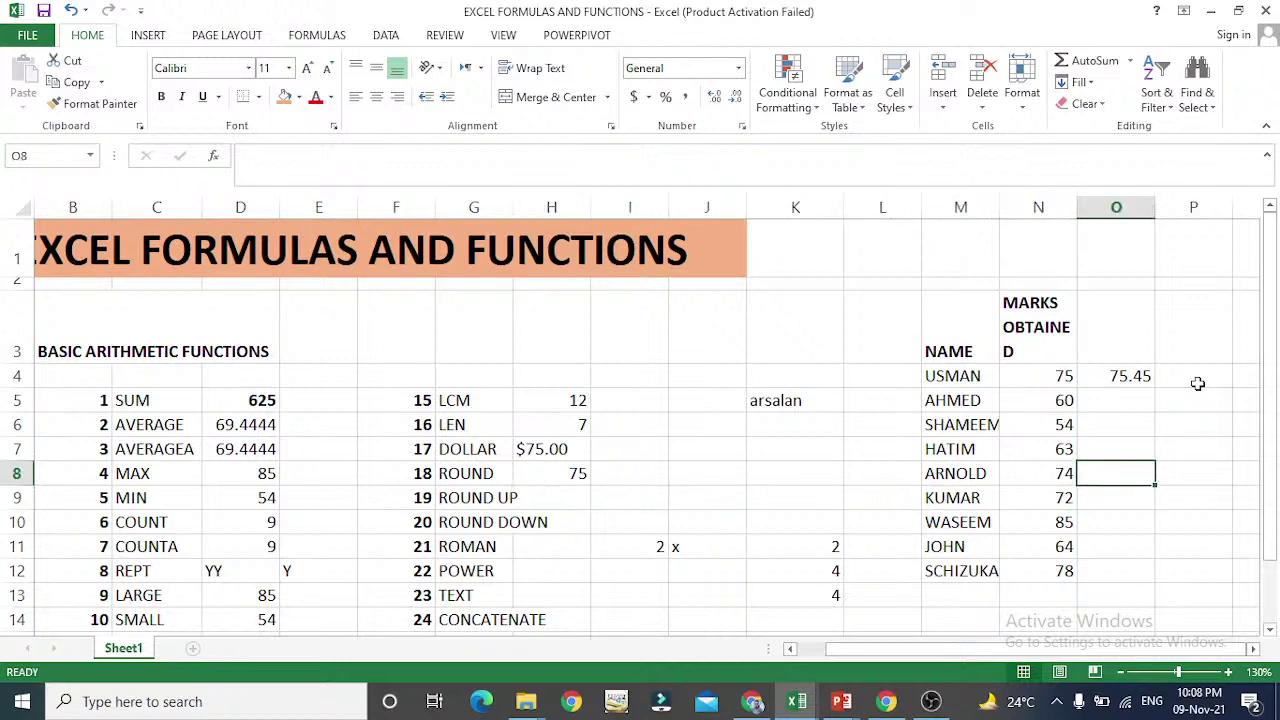
pyautogui.press('Up')
pyautogui.press('Up')
pyautogui.press('Up')
pyautogui.press('Up')
pyautogui.press('Up')
pyautogui.press('Down')
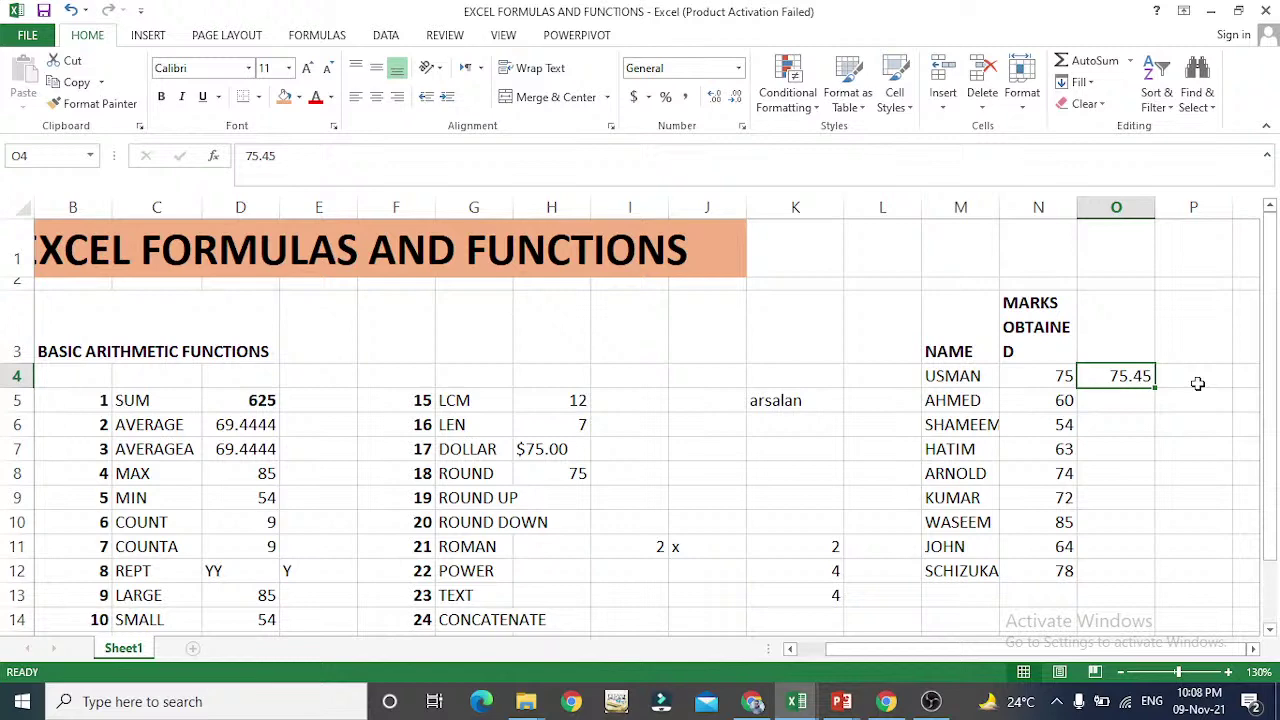
pyautogui.press('Down')
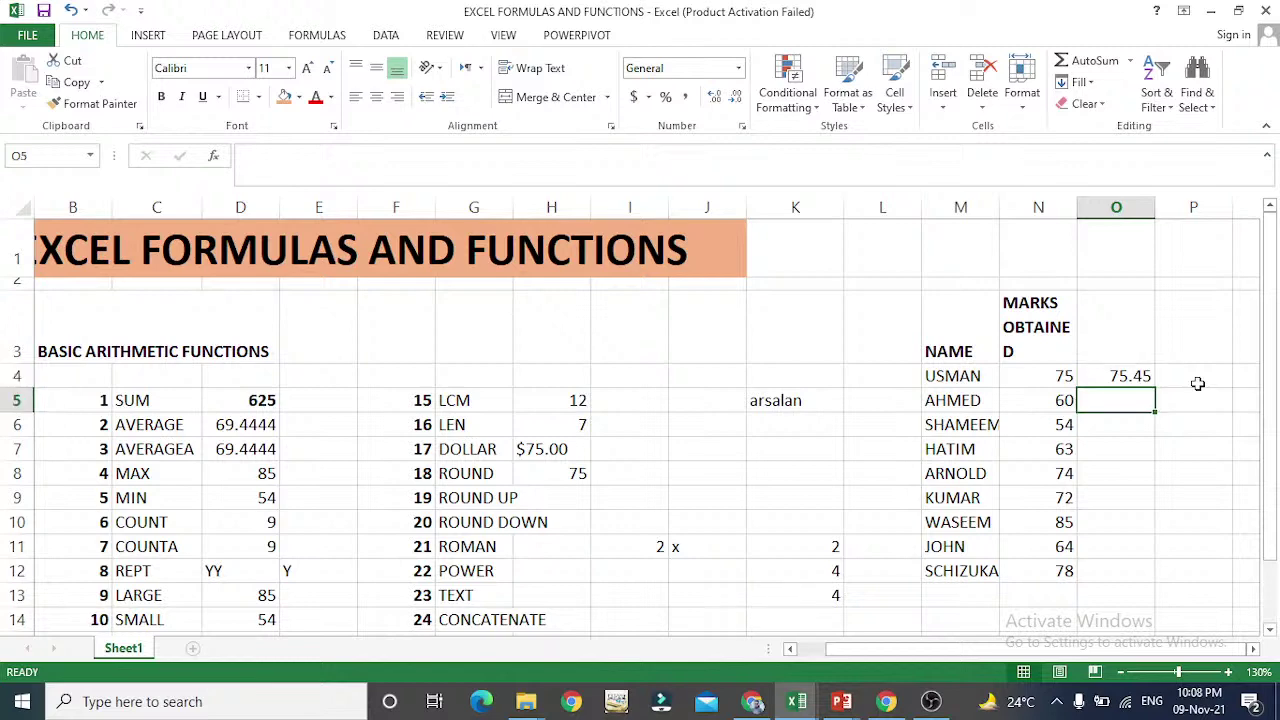
# - Start a ROUNDUP formula in cell H9, beside the ROUND UP label
pyautogui.press('Down')
pyautogui.press('Down')
pyautogui.press('Down')
pyautogui.press('Down')
pyautogui.press('Down')
pyautogui.press('Left')
pyautogui.press('Left')
pyautogui.press('Left')
pyautogui.press('Left')
pyautogui.press('Left')
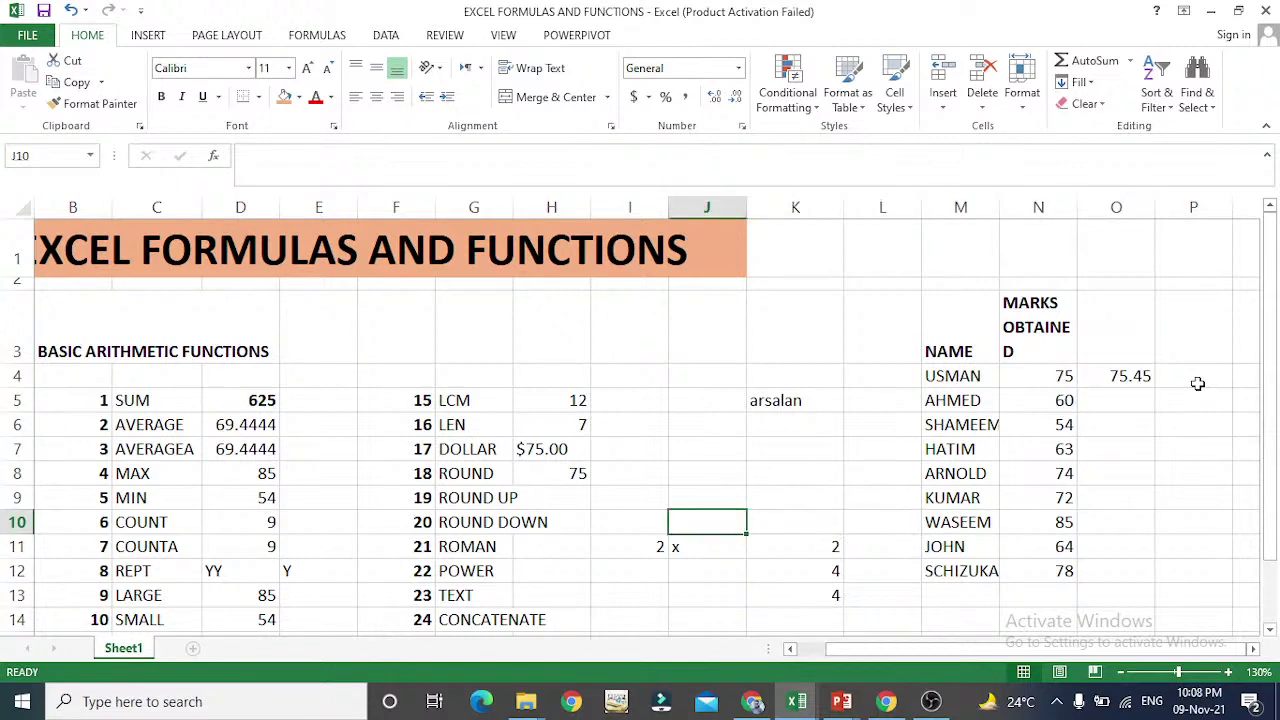
pyautogui.press('Left')
pyautogui.press('Left')
pyautogui.press('Up')
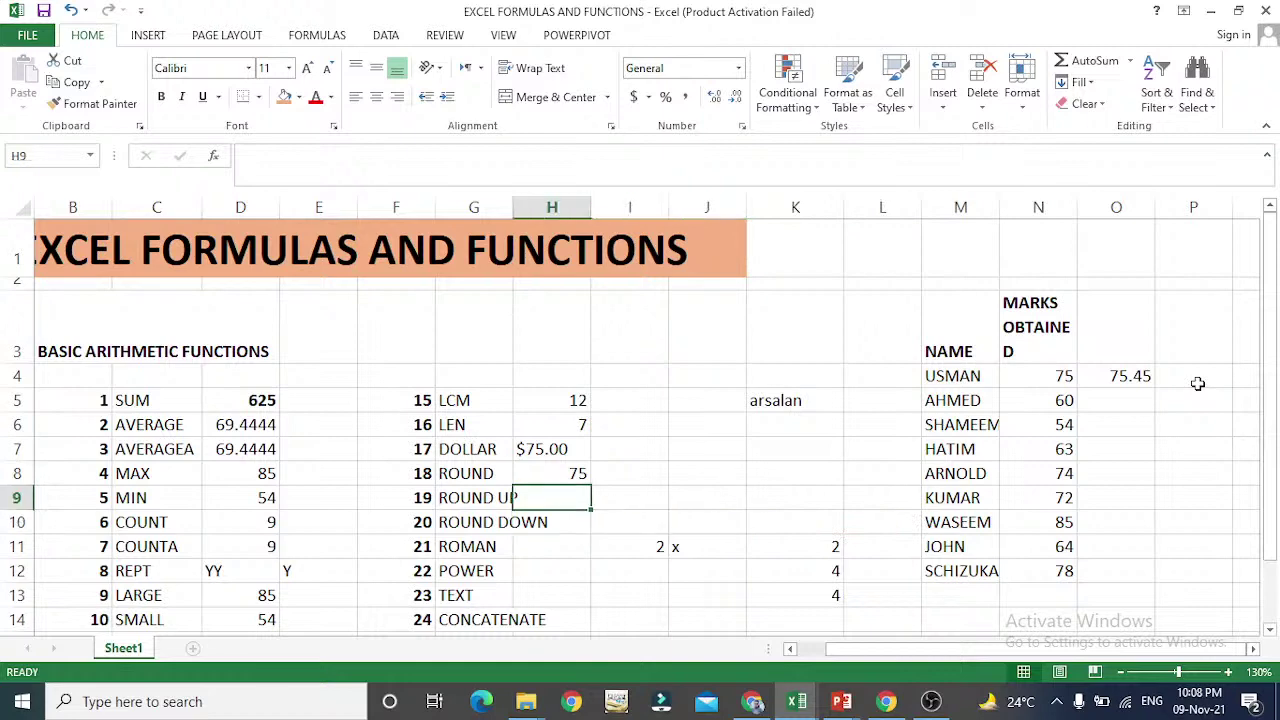
pyautogui.write('=')
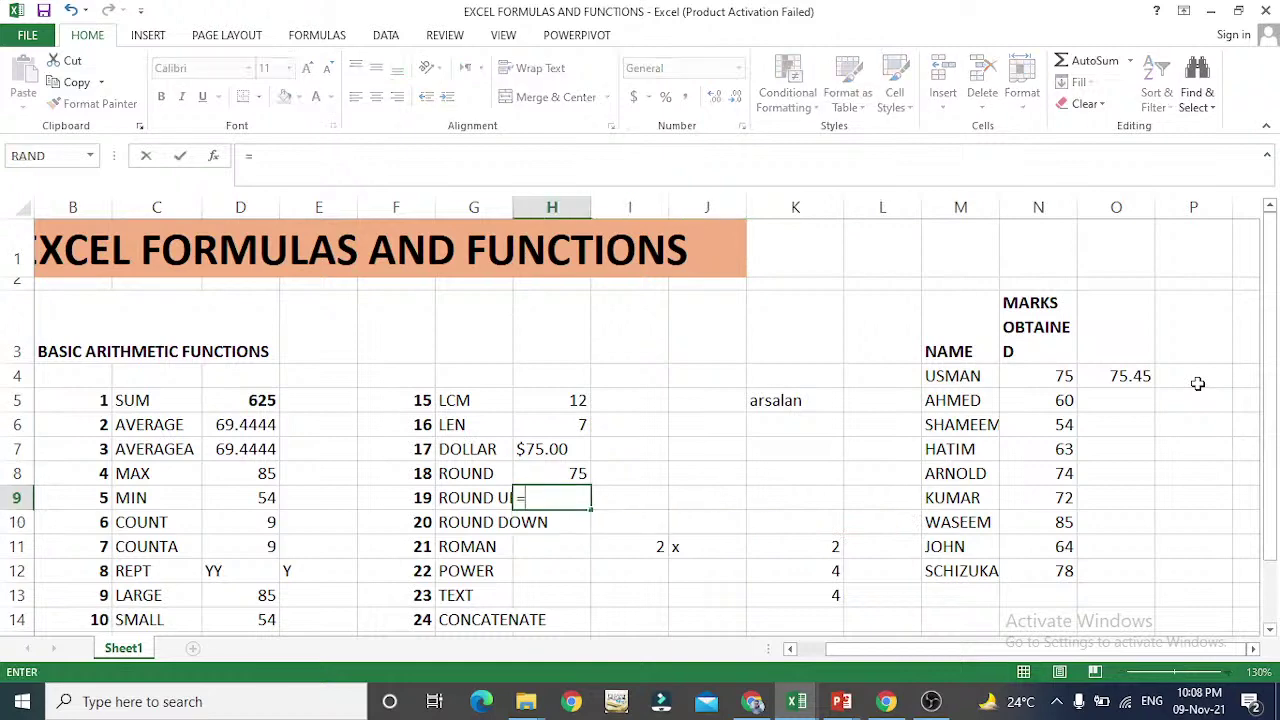
pyautogui.press('Escape')
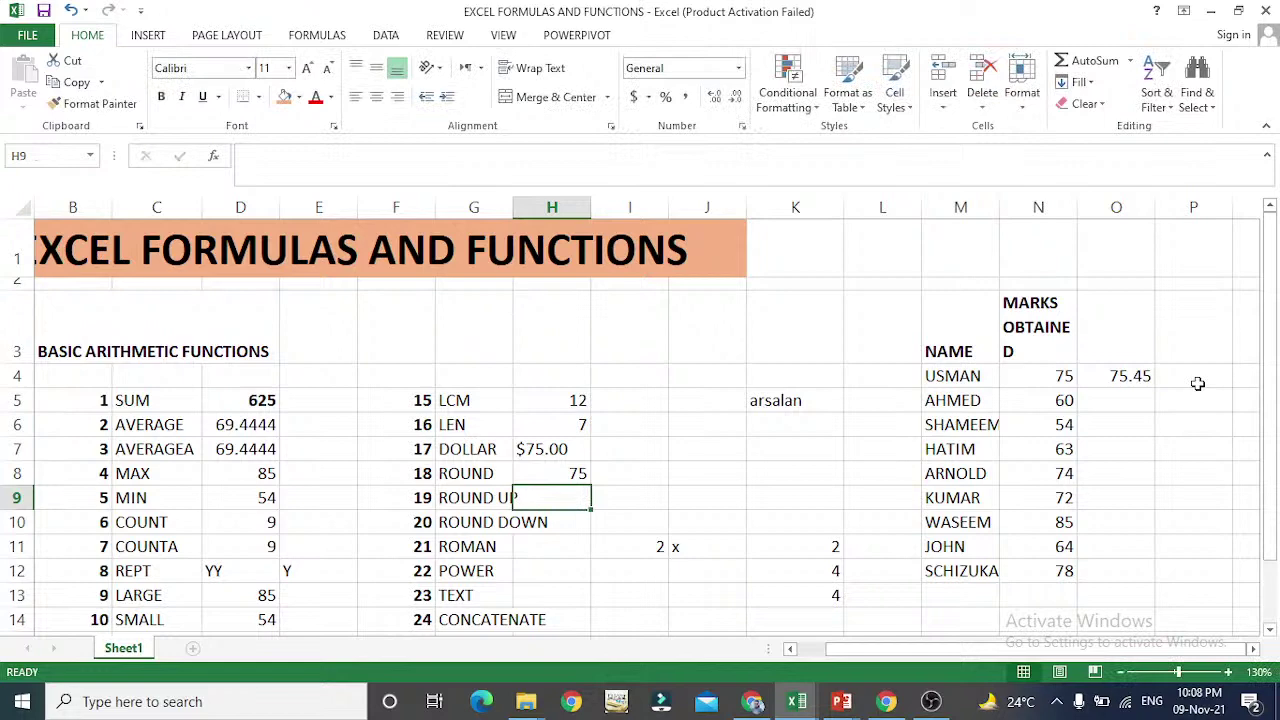
pyautogui.write('=r')
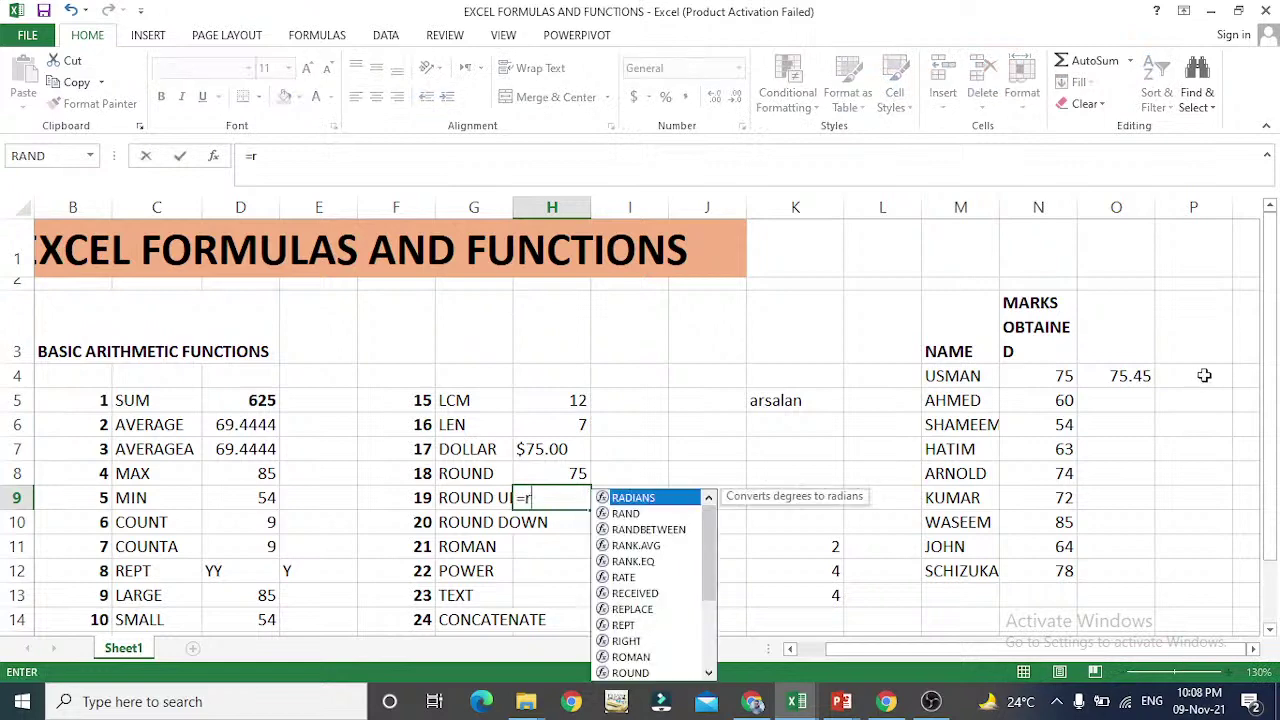
pyautogui.write('ound')
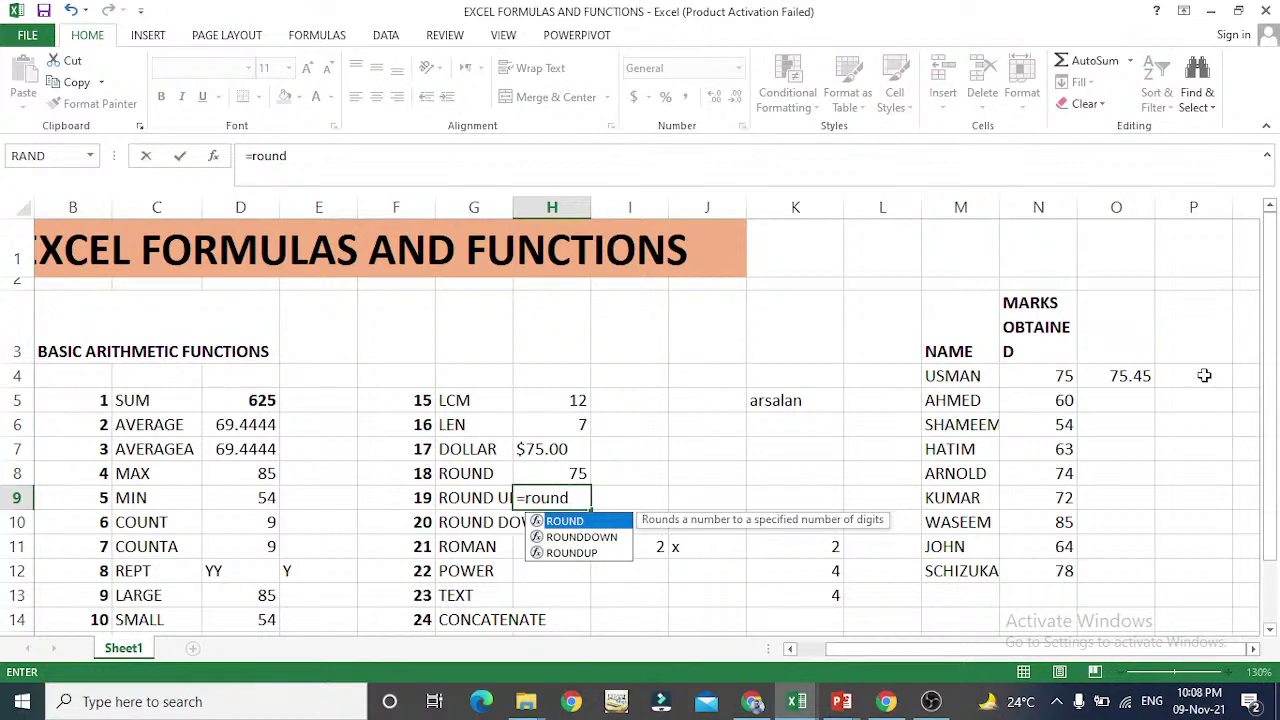
pyautogui.write('up')
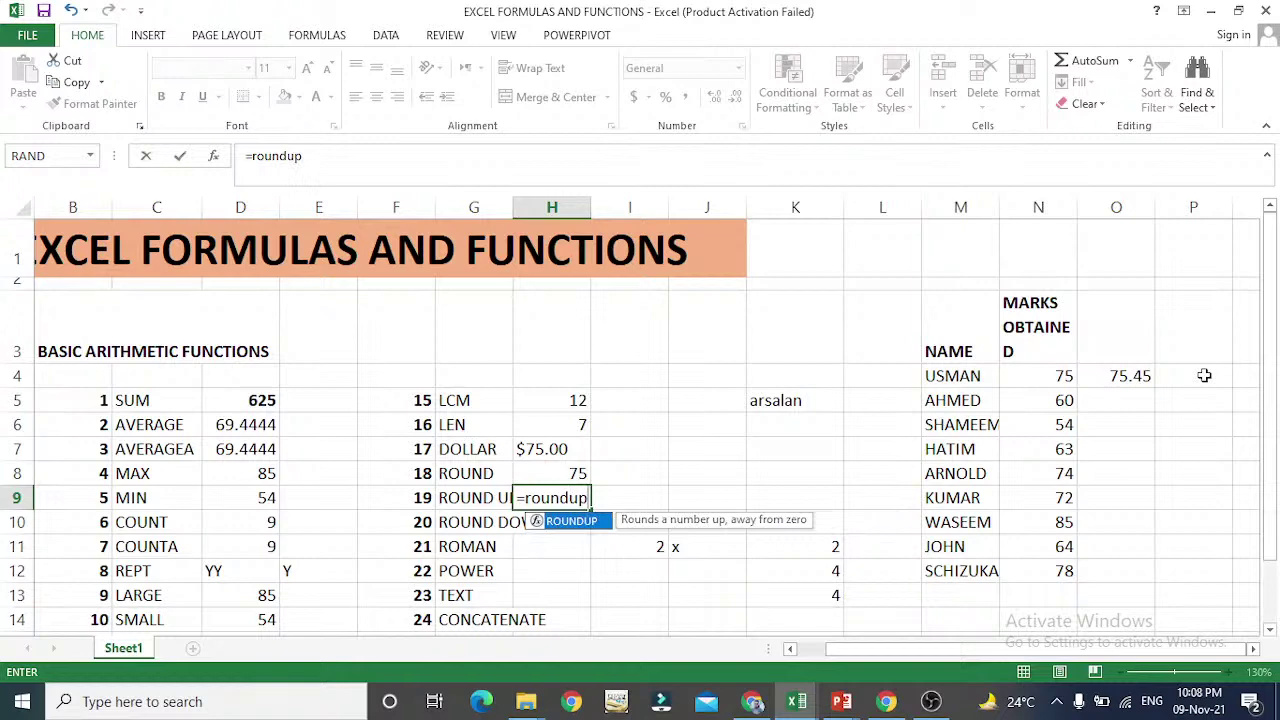
pyautogui.write('(')
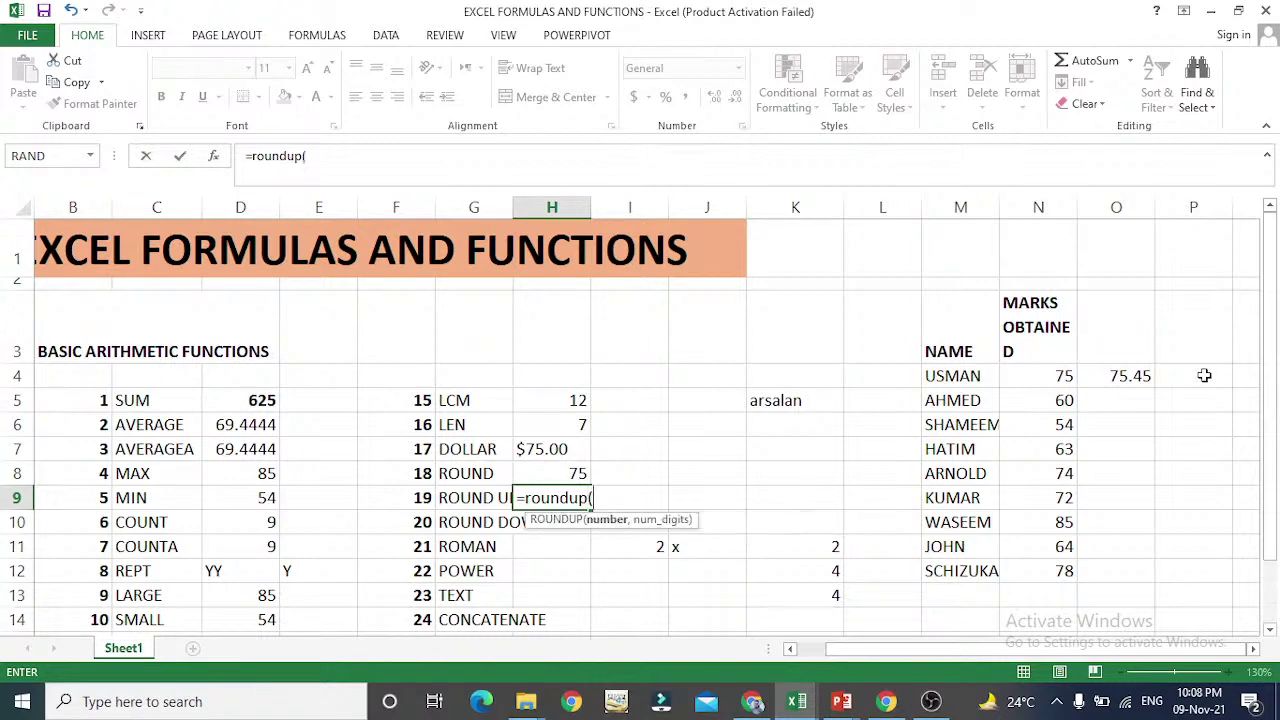
# - Try to enter the ROUNDUP formula in H9 with N4 as its only argument
pyautogui.press('Right')
pyautogui.press('Right')
pyautogui.press('Right')
pyautogui.press('Right')
pyautogui.press('Right')
pyautogui.press('Right')
pyautogui.press('Right')
pyautogui.press('Up')
pyautogui.press('Up')
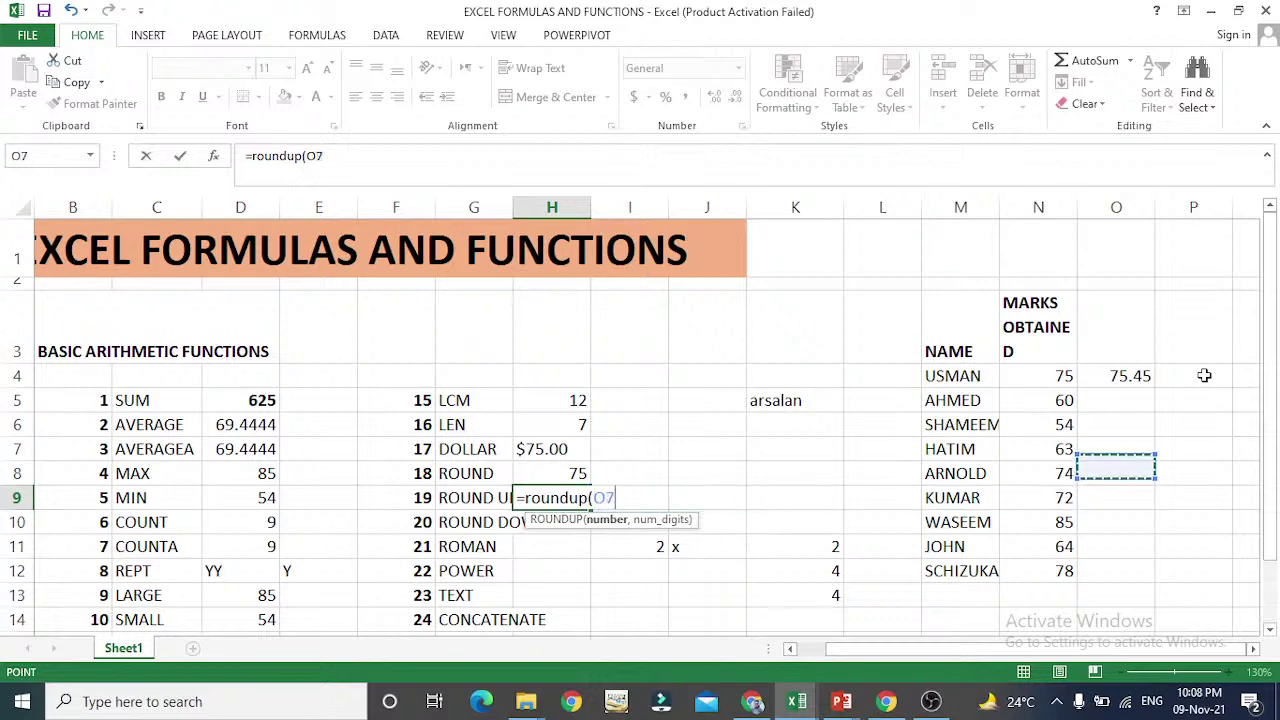
pyautogui.press('Up')
pyautogui.press('Up')
pyautogui.press('Up')
pyautogui.press('Up')
pyautogui.press('Left')
pyautogui.press('Down')
pyautogui.press('Return')
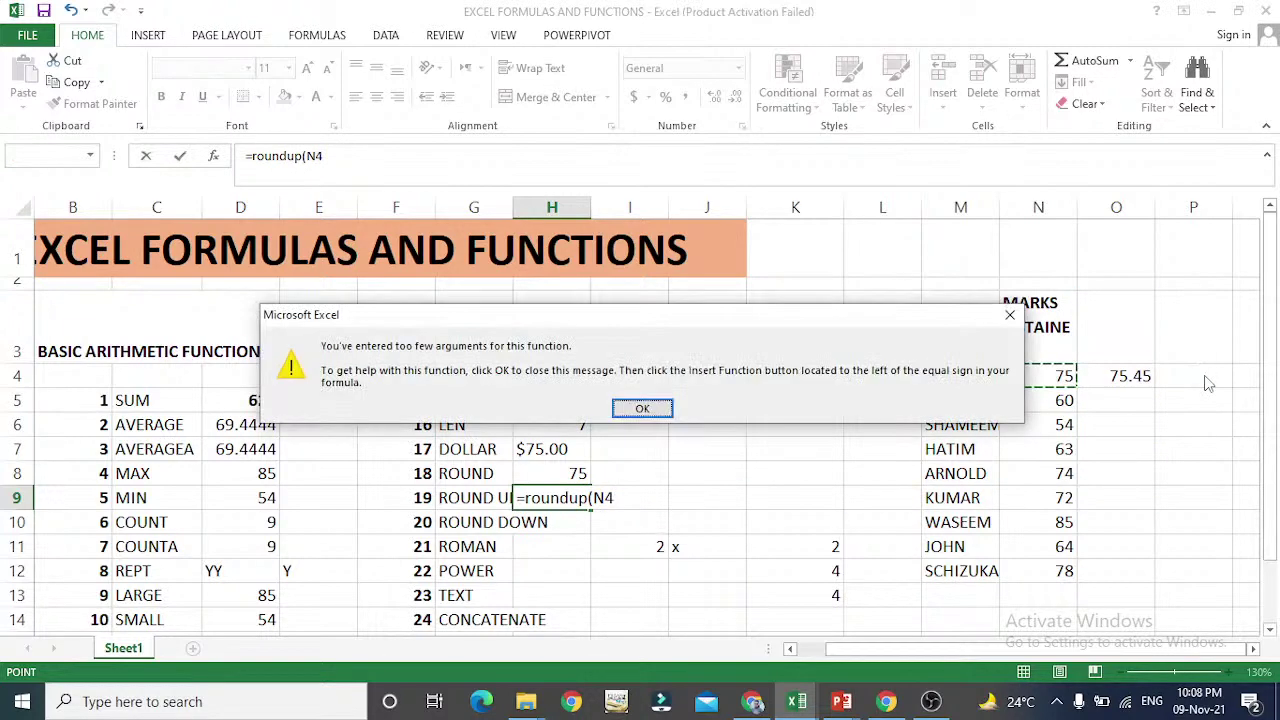
pyautogui.press('Return')
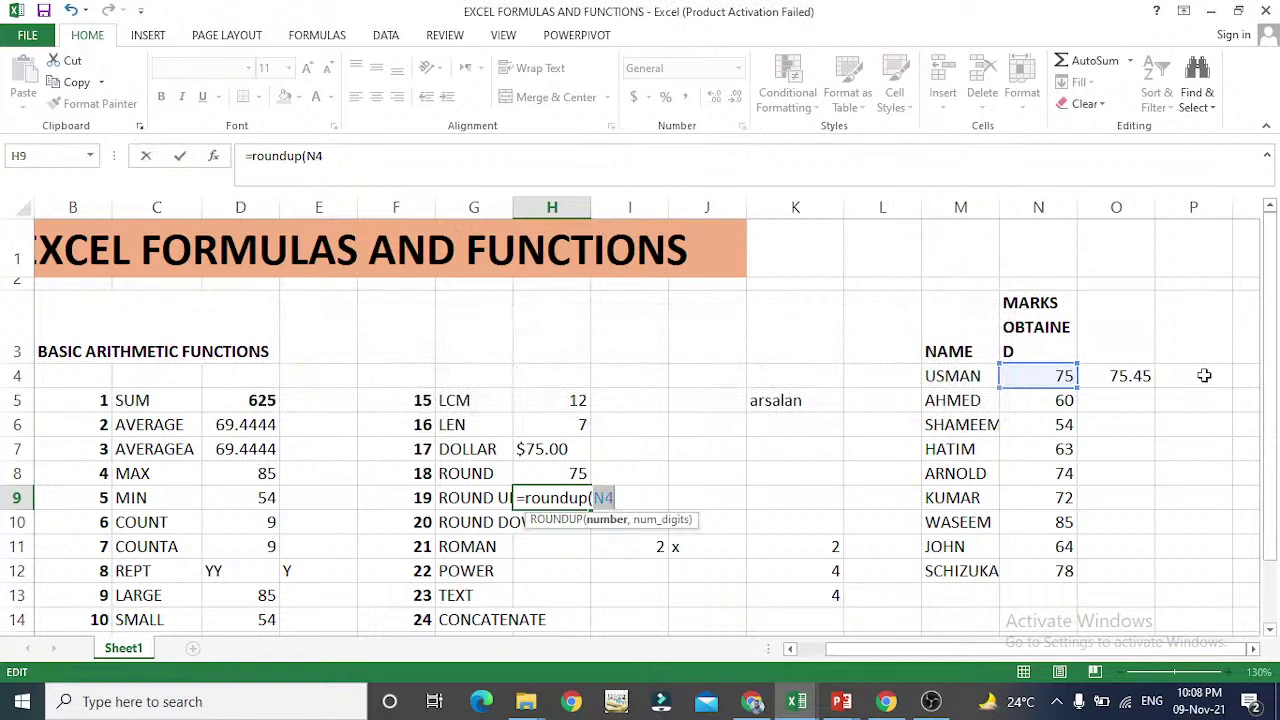
# - Replace the cell reference with O4 and set 0 digits so that H9 contains =ROUNDUP(O4,0)
pyautogui.click(1204, 375)
pyautogui.press('Left')
pyautogui.press('Left')
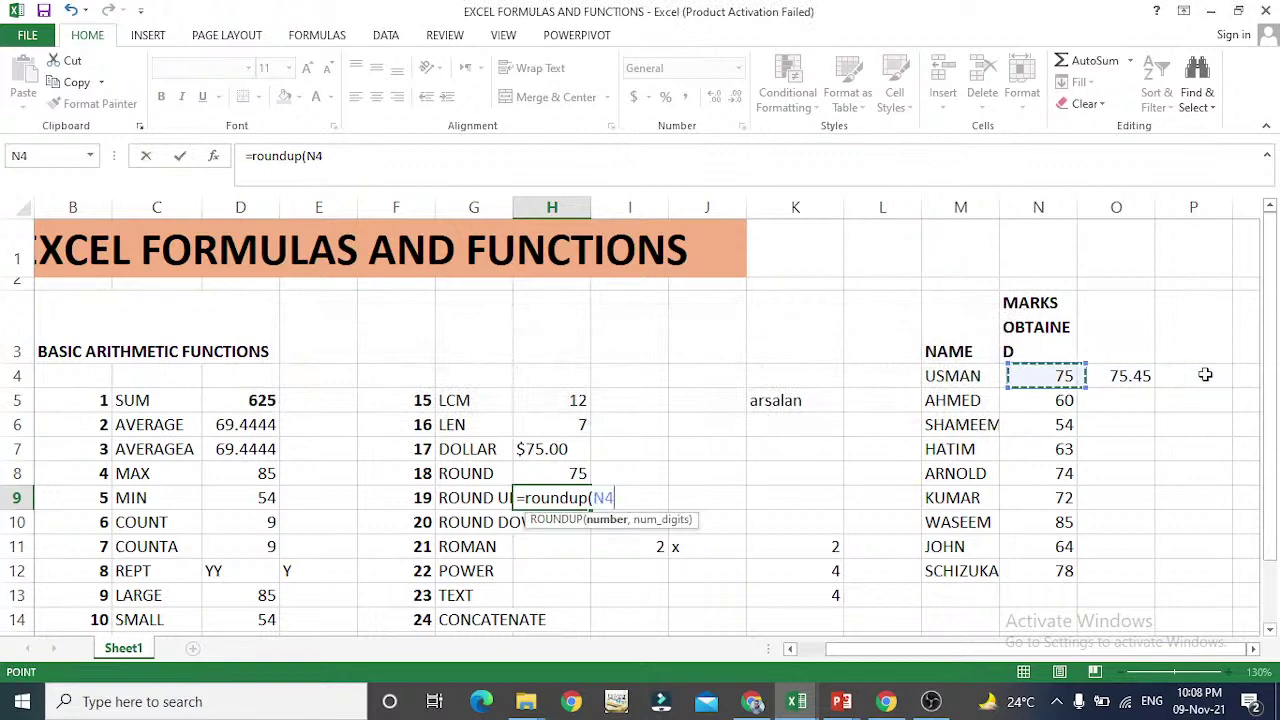
pyautogui.press('Right')
pyautogui.write(',')
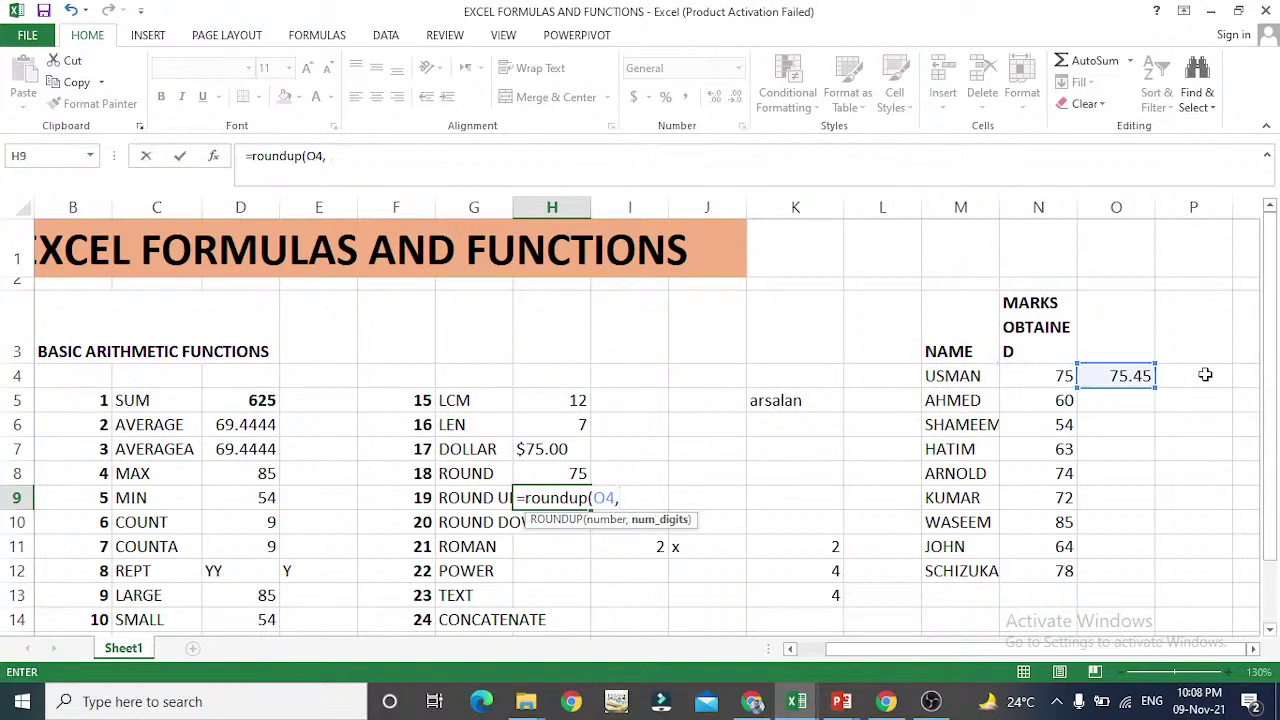
pyautogui.write('0')
pyautogui.press('Return')
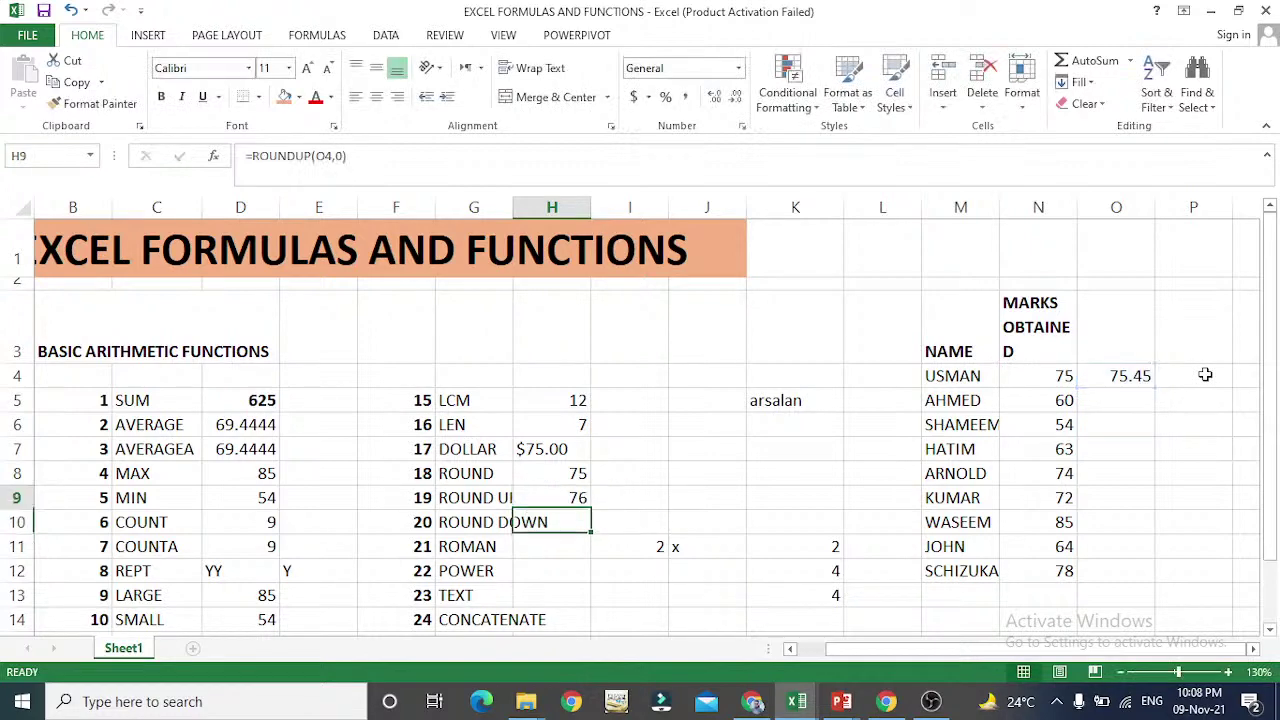
# - Review the ROUNDUP formula in H9 and the decimal source number in O4
pyautogui.press('Up')
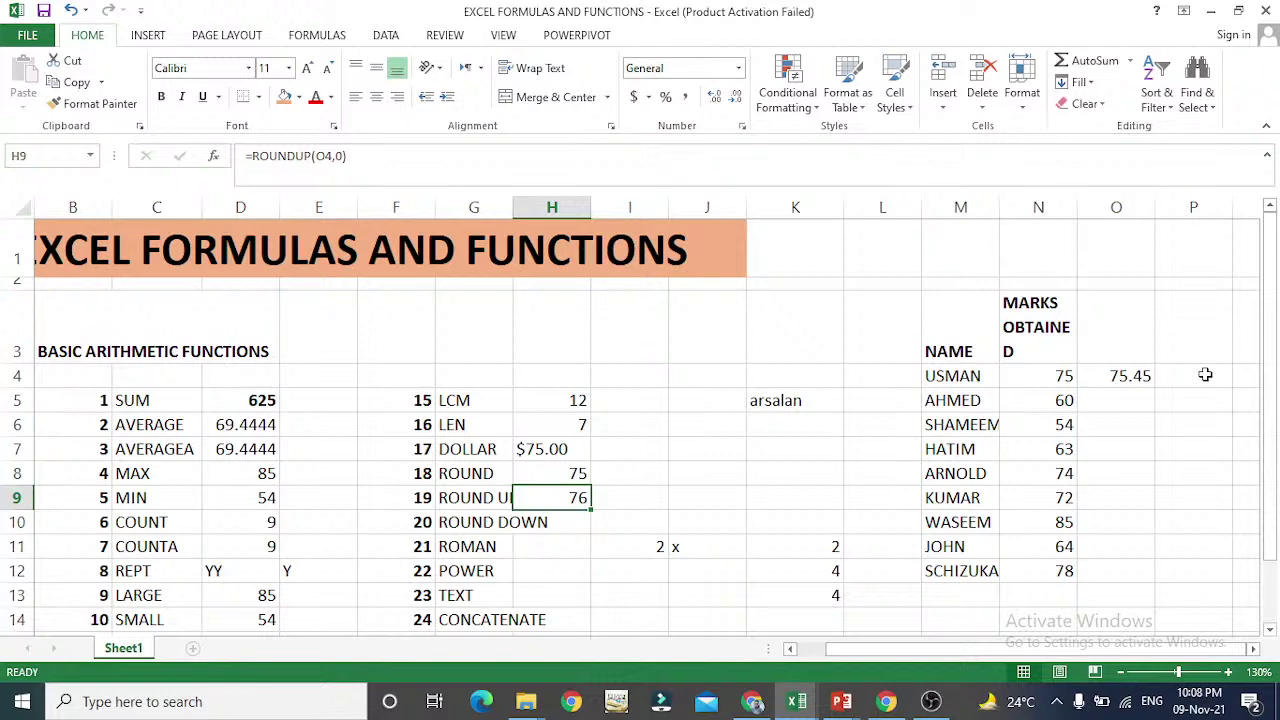
pyautogui.press('Down')
pyautogui.press('Right')
pyautogui.press('Right')
pyautogui.press('Right')
pyautogui.press('Right')
pyautogui.press('Right')
pyautogui.press('Right')
pyautogui.press('Right')
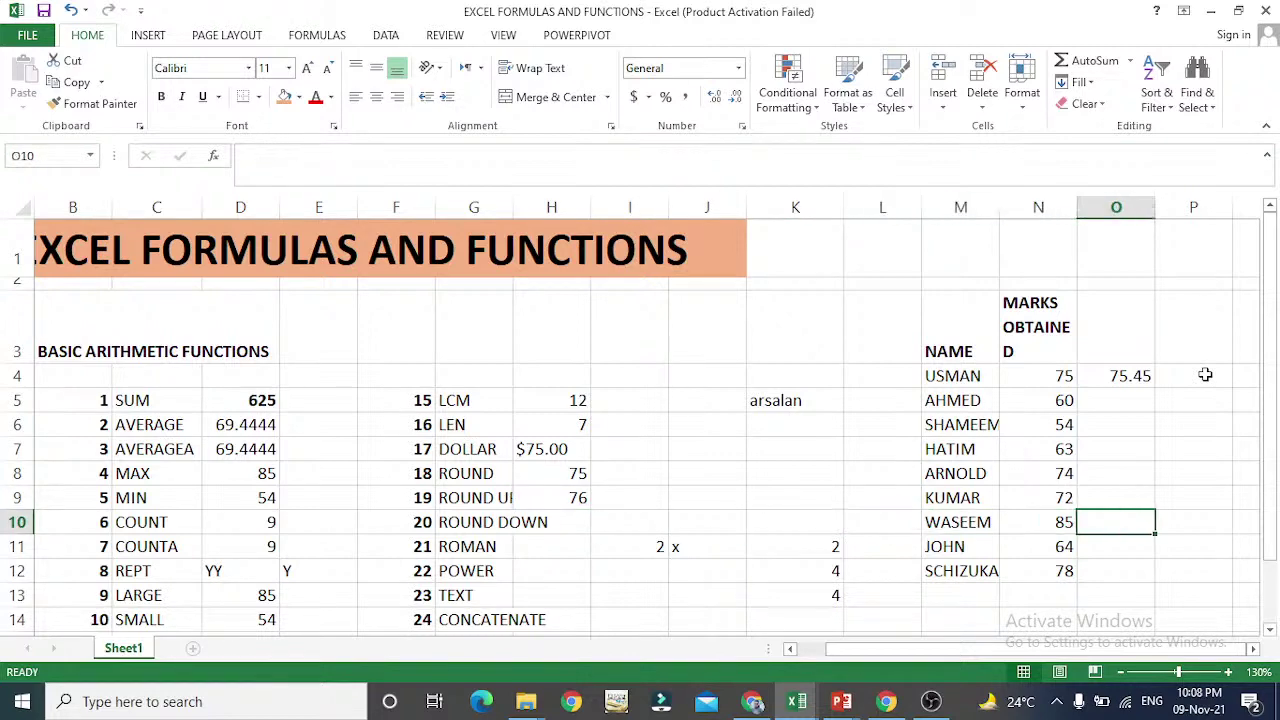
pyautogui.press('Up')
pyautogui.press('Up')
pyautogui.press('Up')
pyautogui.press('Up')
pyautogui.press('Up')
pyautogui.press('Up')
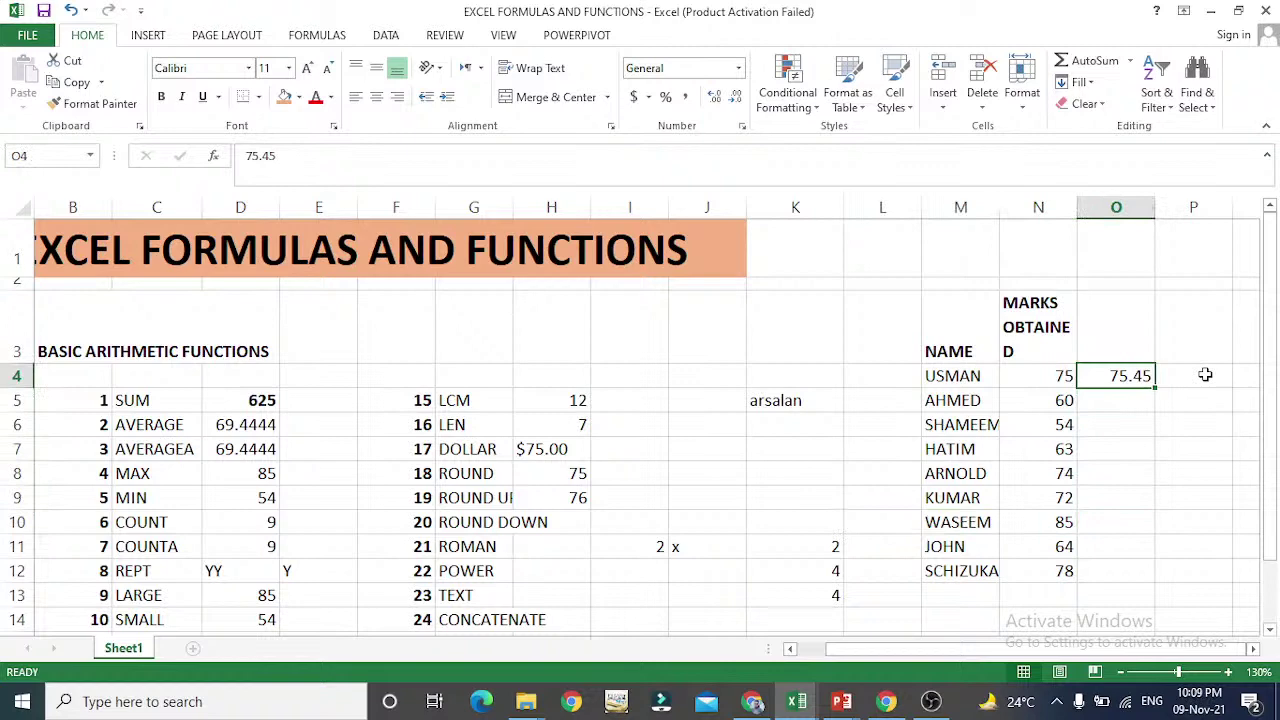
# - Autofit the width of column G so the full ROUND UP and ROUND DOWN labels fit
pyautogui.press('Down')
pyautogui.press('Down')
pyautogui.press('Down')
pyautogui.press('Down')
pyautogui.press('Down')
pyautogui.press('Down')
pyautogui.press('Down')
pyautogui.press('Left')
pyautogui.press('Left')
pyautogui.press('Left')
pyautogui.press('Left')
pyautogui.press('Left')
pyautogui.press('Left')
pyautogui.press('Left')
pyautogui.press('Left')
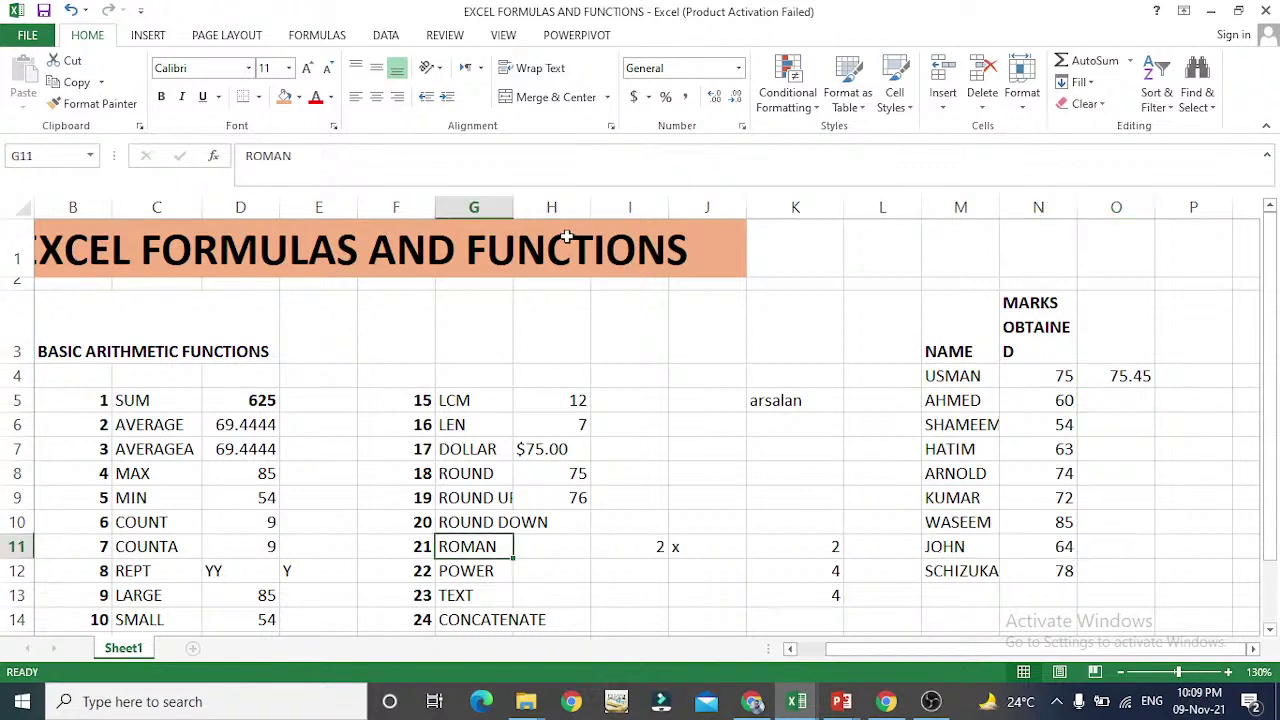
pyautogui.doubleClick(510, 206)
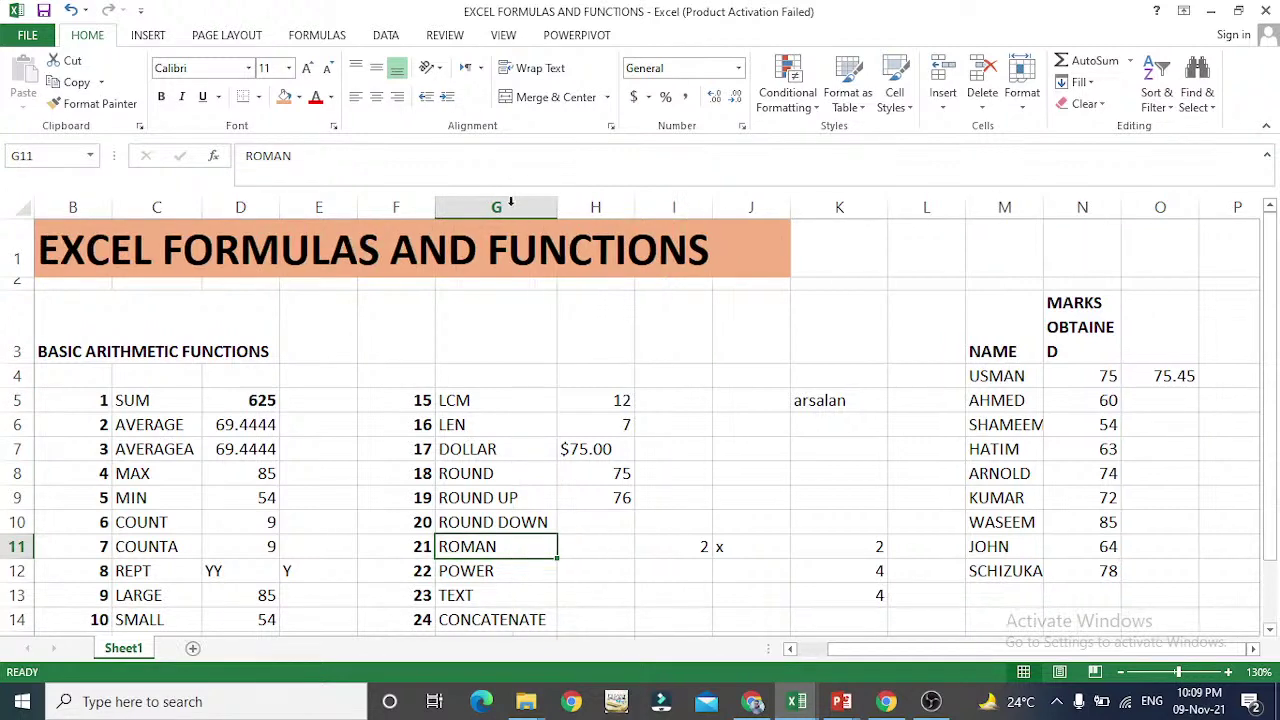
# - Start a ROUNDDOWN formula in cell H10, beside the ROUND DOWN label
pyautogui.press('Up')
pyautogui.press('Up')
pyautogui.press('Right')
pyautogui.press('Down')
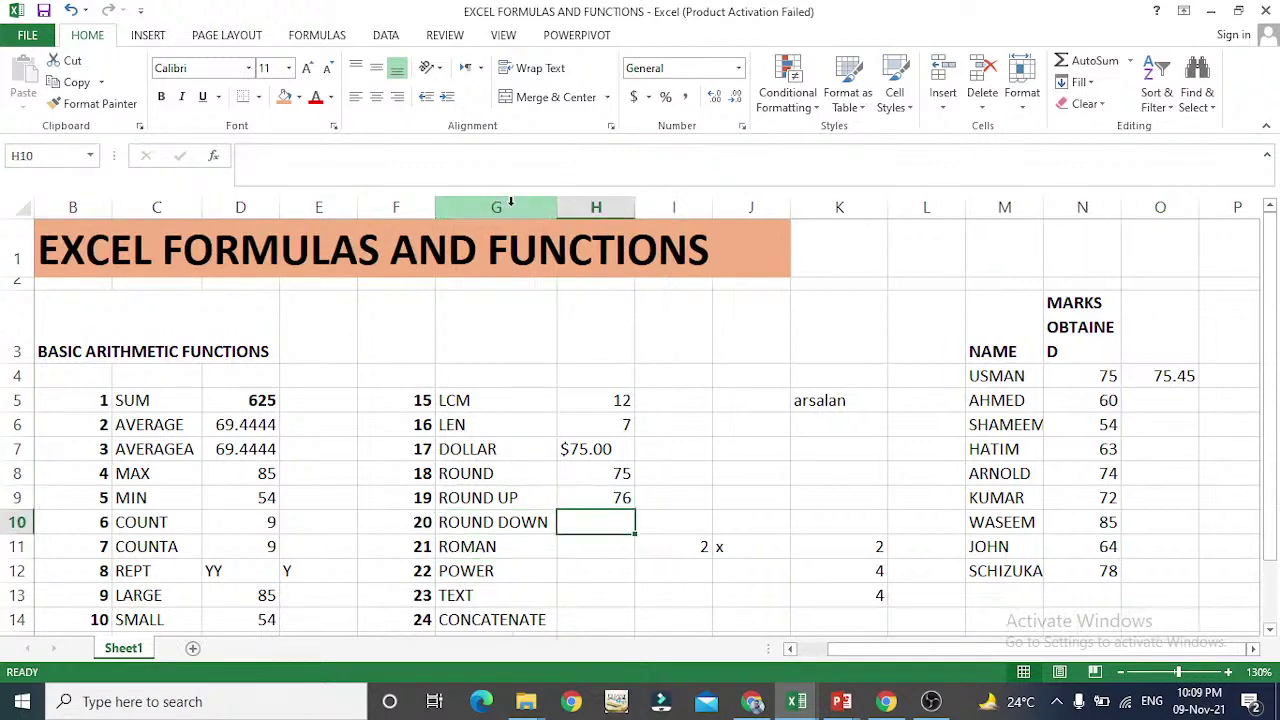
pyautogui.press('Right')
pyautogui.press('Right')
pyautogui.press('Right')
pyautogui.press('Right')
pyautogui.press('Right')
pyautogui.press('Right')
pyautogui.press('Left')
pyautogui.press('Left')
pyautogui.press('Left')
pyautogui.press('Left')
pyautogui.press('Left')
pyautogui.press('Left')
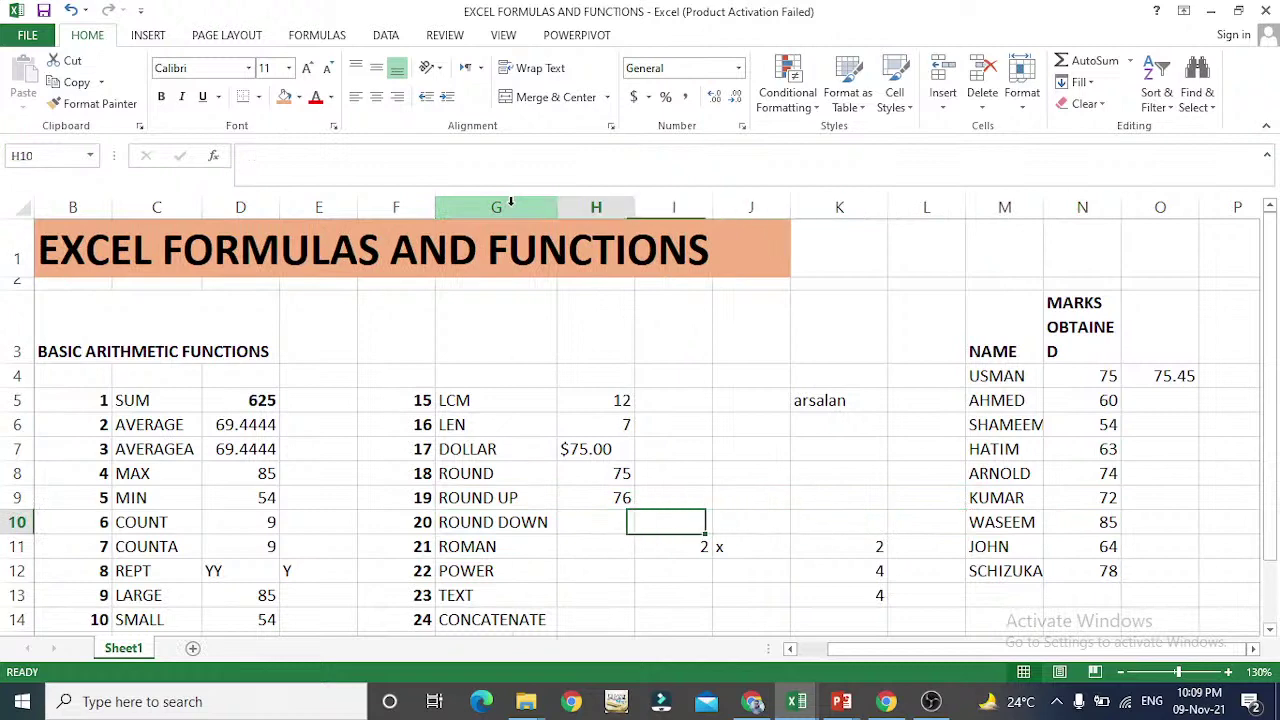
pyautogui.write('=')
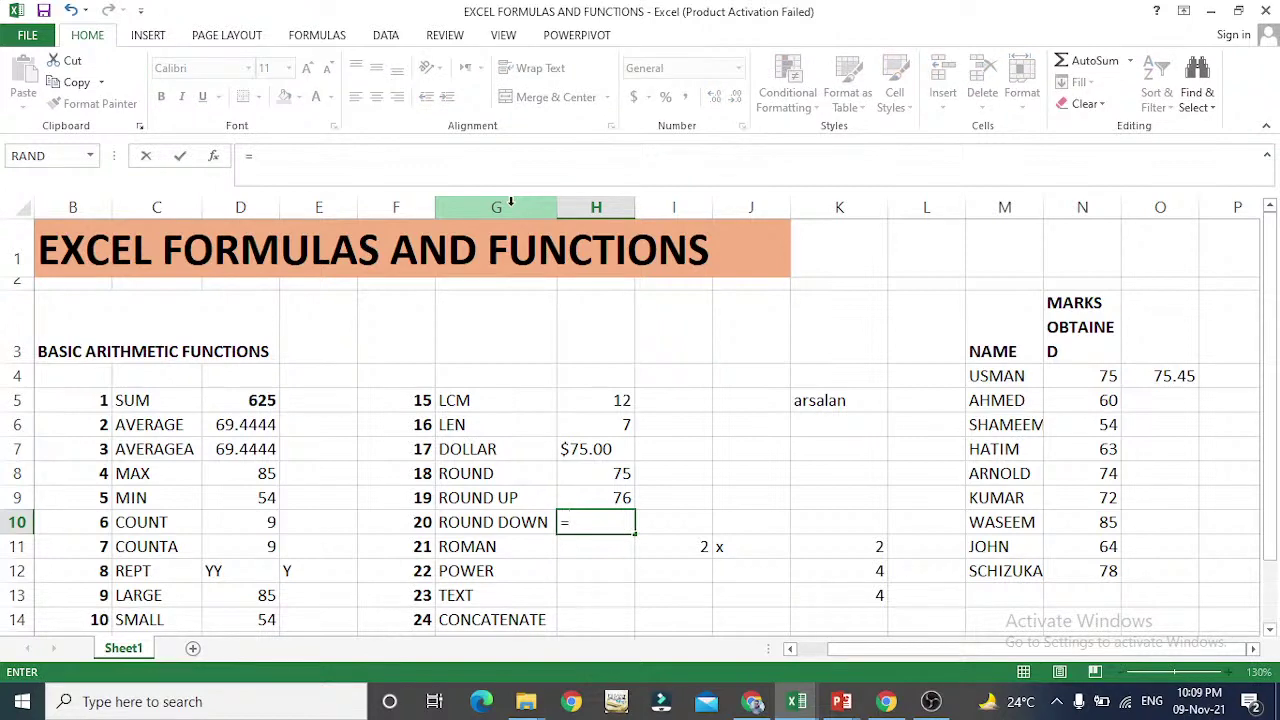
pyautogui.write('r')
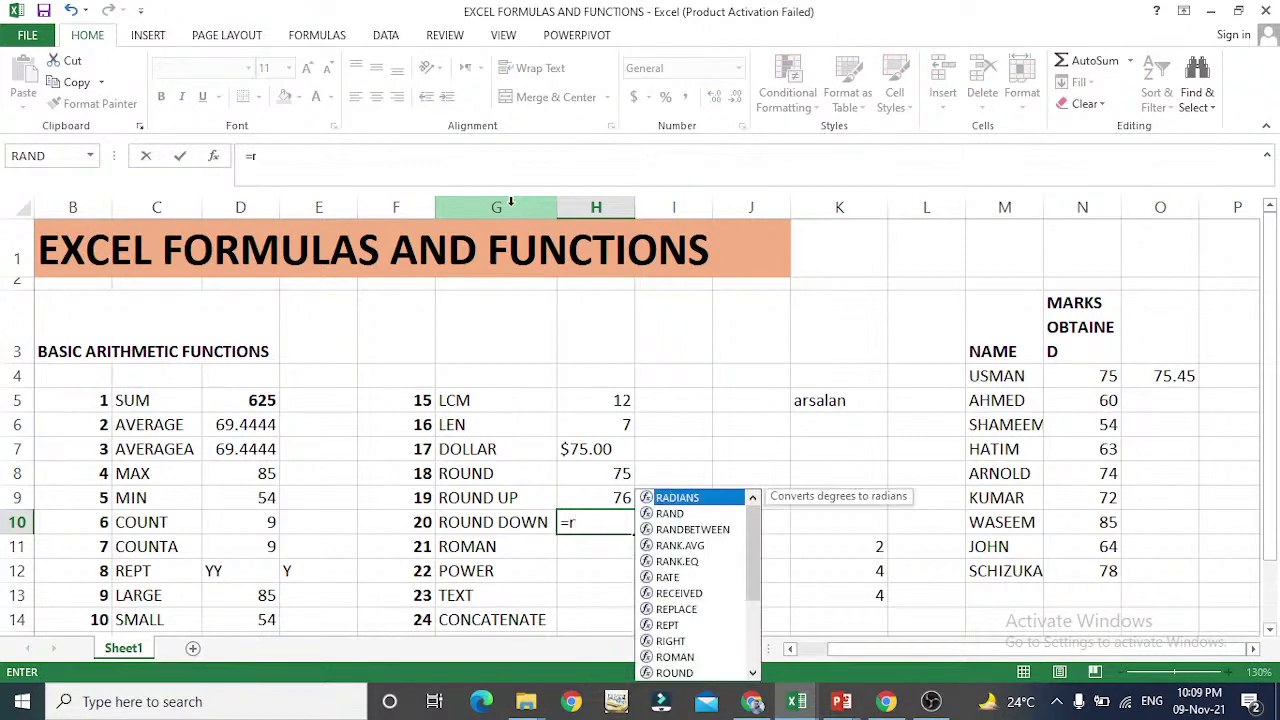
pyautogui.write('ounddoe')
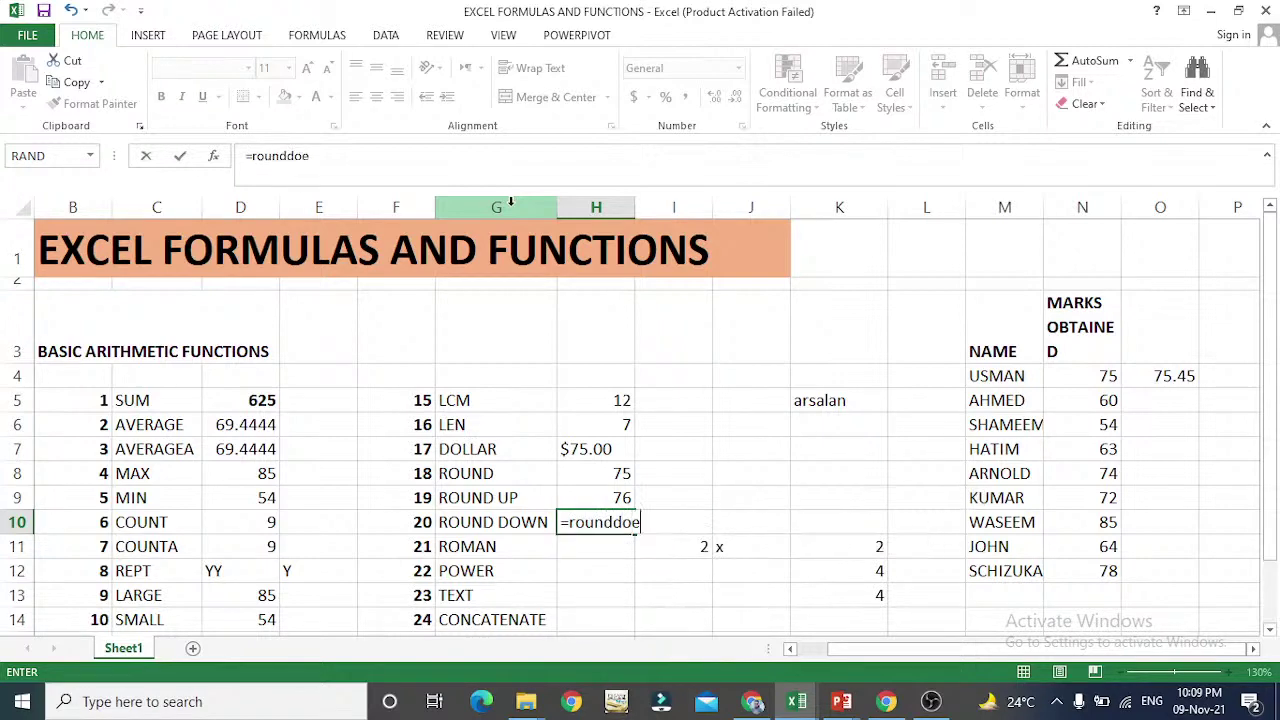
pyautogui.press('BackSpace')
pyautogui.write('wn(')
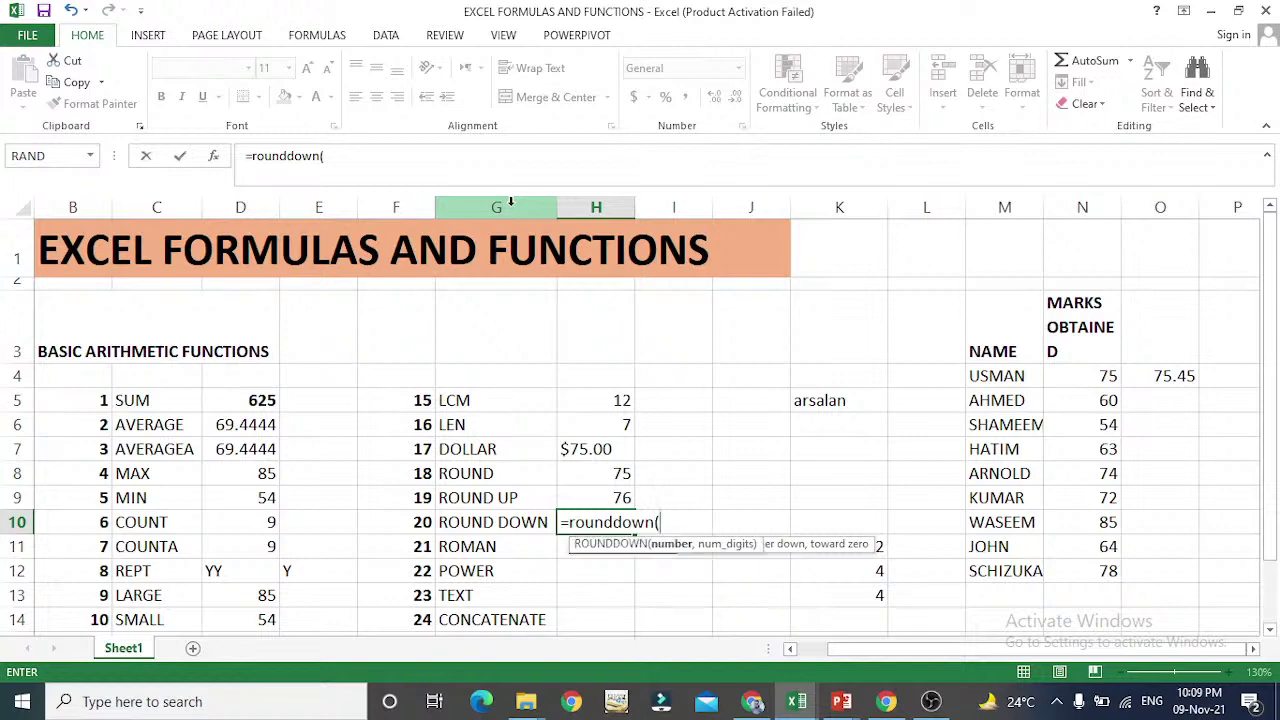
# - Try to enter the ROUNDDOWN formula in H10 with O4 as its only argument, then clear that reference
pyautogui.press('Right')
pyautogui.press('Right')
pyautogui.press('Right')
pyautogui.press('Right')
pyautogui.press('Right')
pyautogui.press('Right')
pyautogui.press('Up')
pyautogui.press('Up')
pyautogui.press('Up')
pyautogui.press('Up')
pyautogui.press('Up')
pyautogui.press('Up')
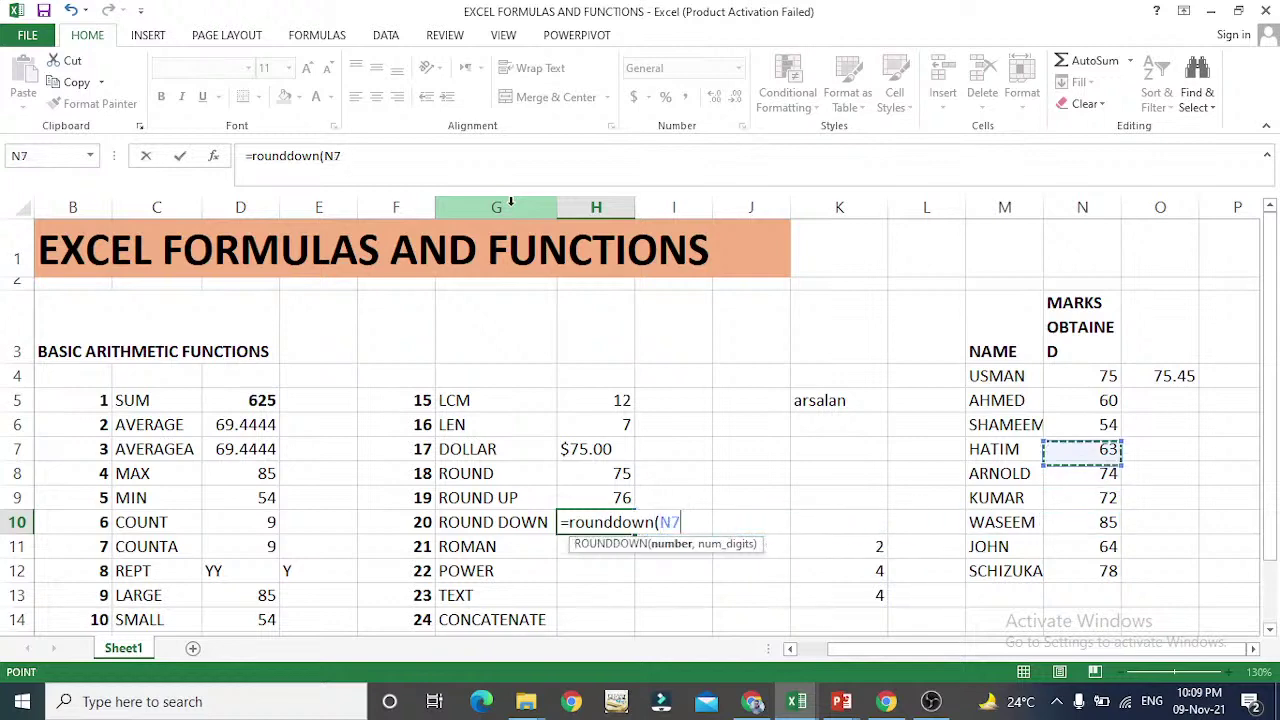
pyautogui.press('Right')
pyautogui.press('Return')
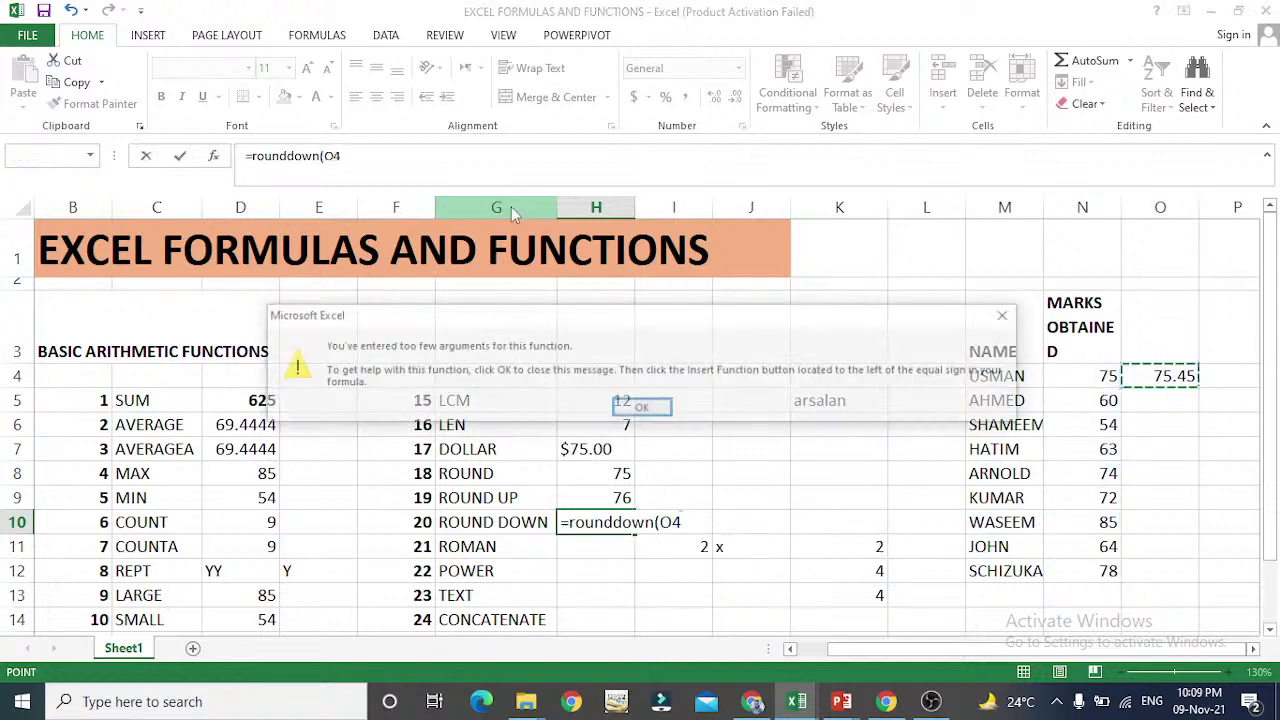
pyautogui.press('Return')
pyautogui.press('BackSpace')
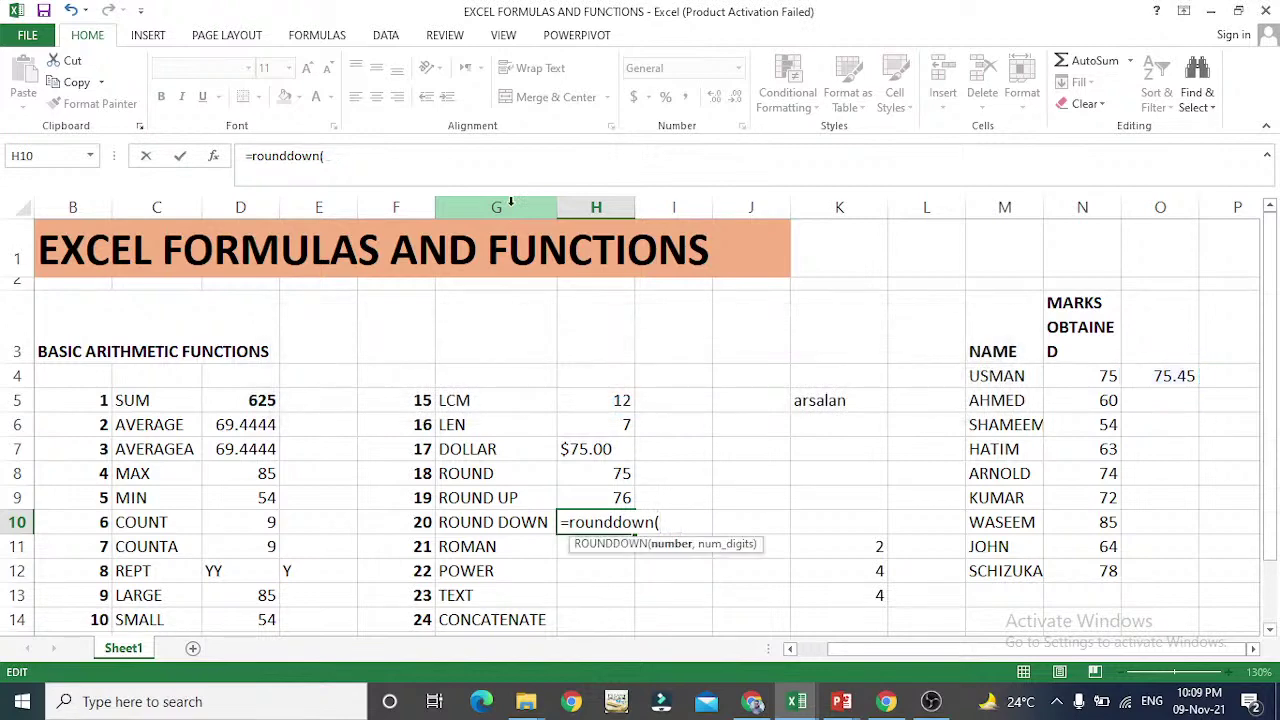
pyautogui.press('BackSpace')
pyautogui.write('(')
# - Complete the formula in H10 as =ROUNDDOWN(O4,0), using the decimal number in O4, and accept it
pyautogui.click(1165, 374)
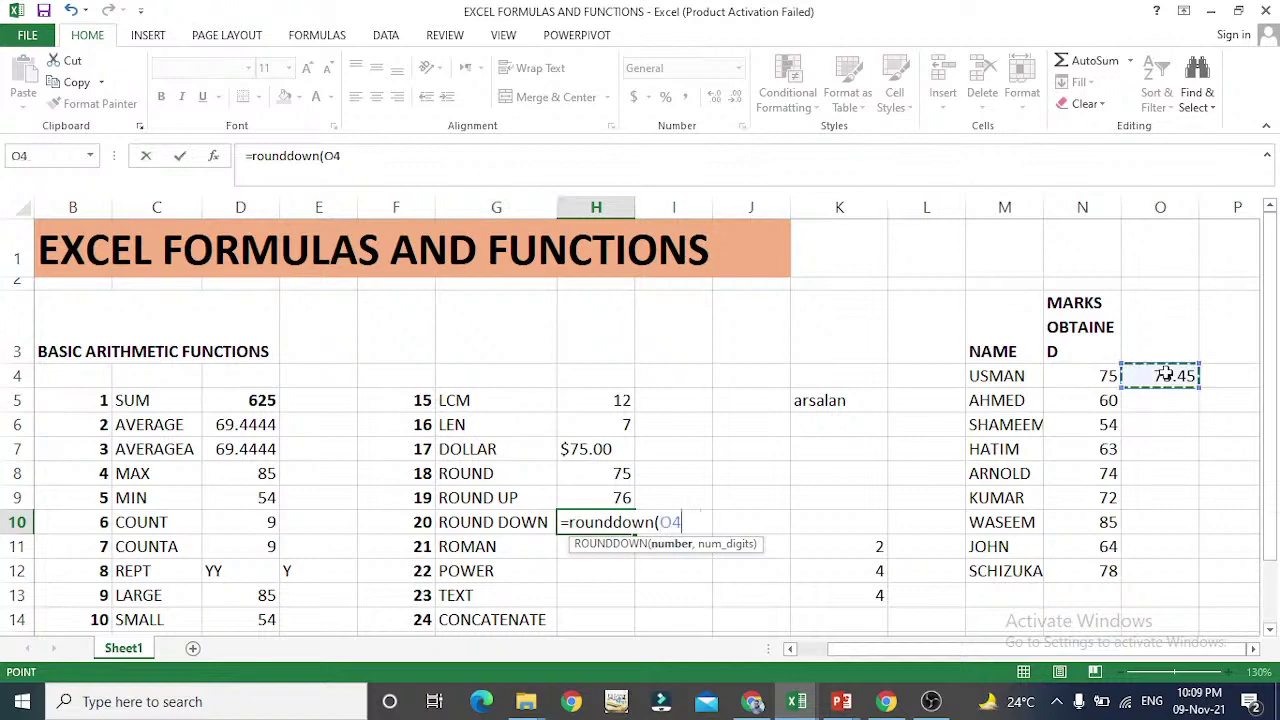
pyautogui.write(',')
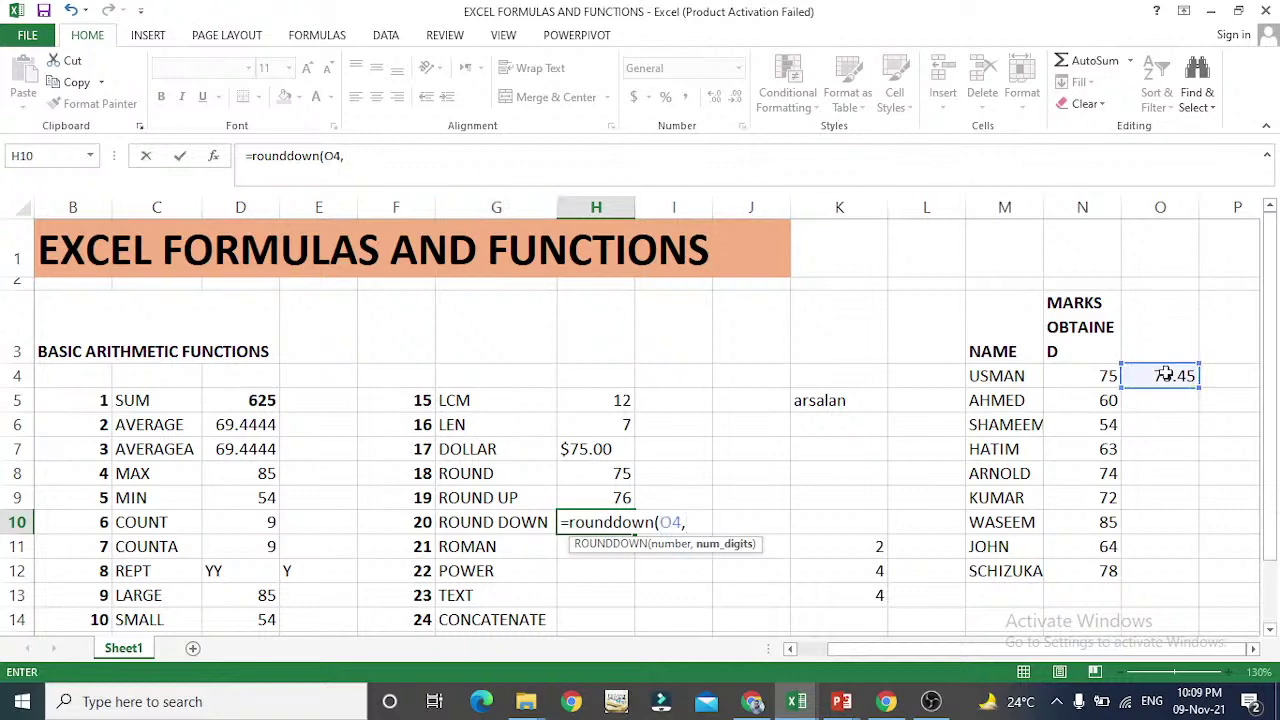
pyautogui.write('0')
pyautogui.press('Return')
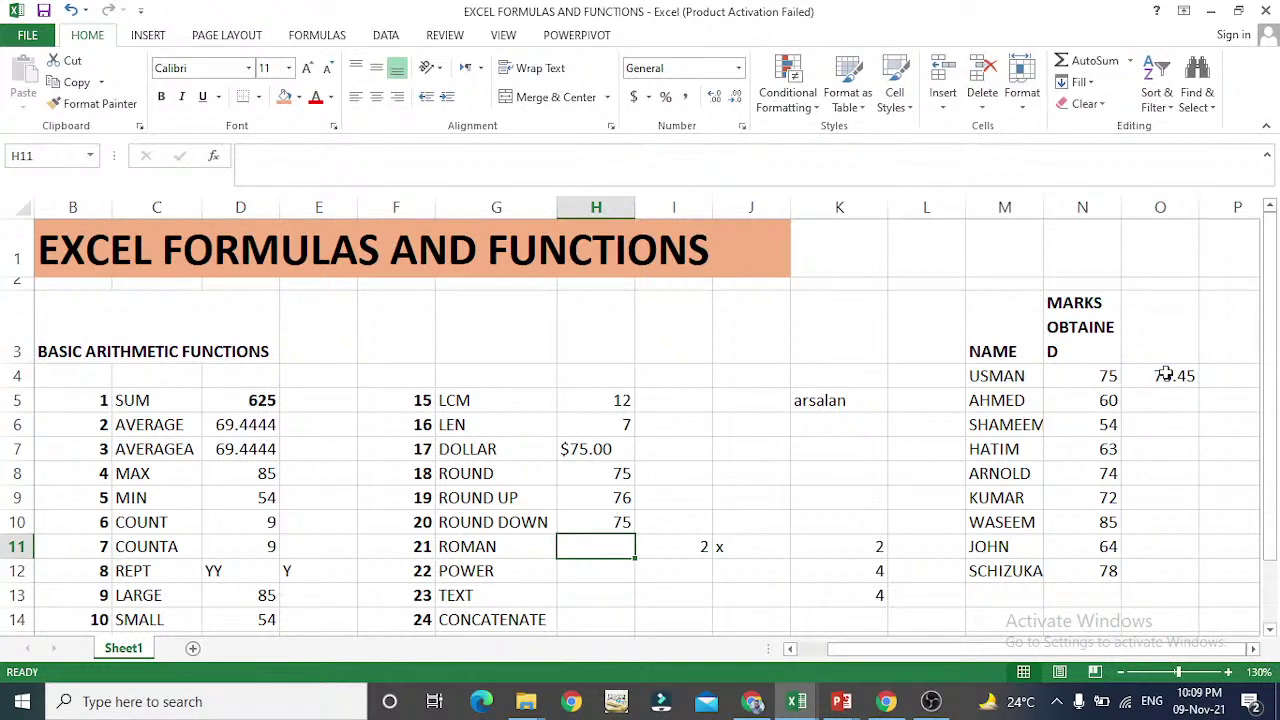
# - Compare the ROUND, ROUNDUP and ROUNDDOWN results in H8:H10 with their numbered labels in columns F and G
pyautogui.press('Up')
pyautogui.press('Up')
pyautogui.press('Down')
pyautogui.press('Down')
pyautogui.press('Down')
pyautogui.press('Up')
pyautogui.press('Left')
pyautogui.press('Left')
pyautogui.press('Up')
pyautogui.press('Up')
pyautogui.press('Up')
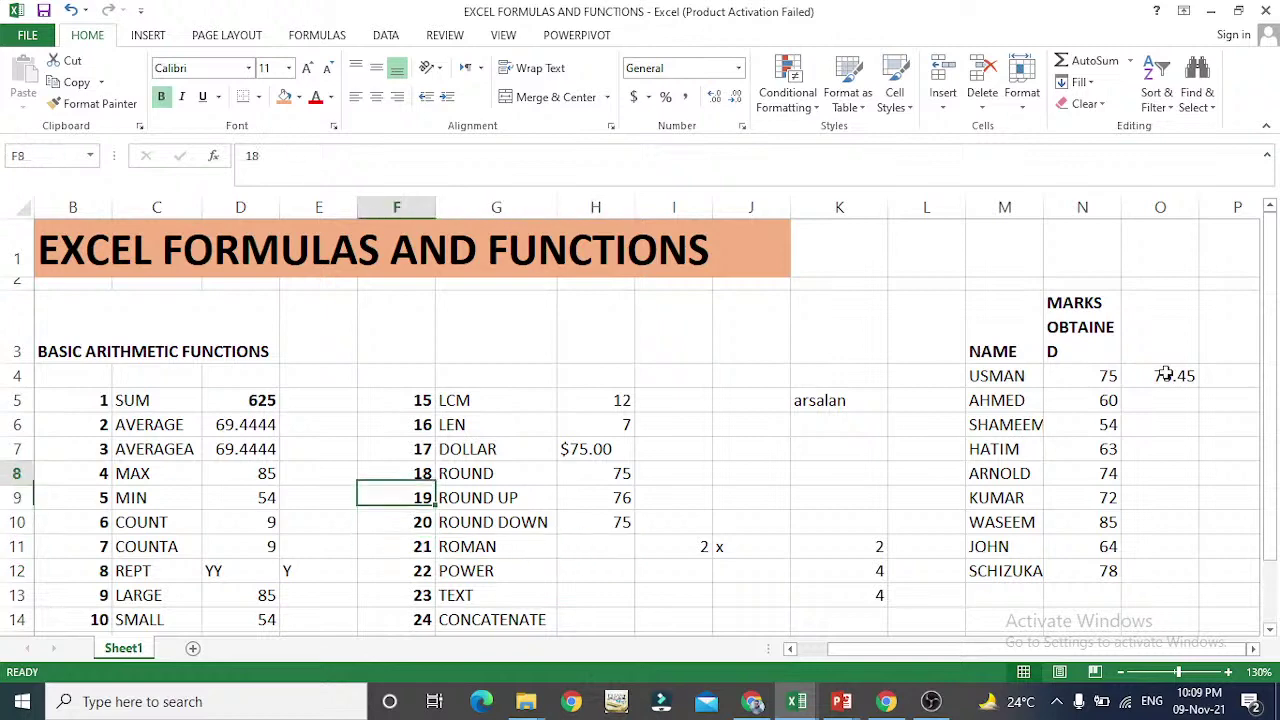
# - Look through column H, from the unfilled rows beside ROMAN to CONCATENATE up to the LCM formula in H5
pyautogui.press('Right')
pyautogui.press('Right')
pyautogui.press('Down')
pyautogui.press('Down')
pyautogui.press('Down')
pyautogui.press('Down')
pyautogui.press('Down')
pyautogui.press('Down')
pyautogui.press('Down')
pyautogui.press('Down')
pyautogui.press('Down')
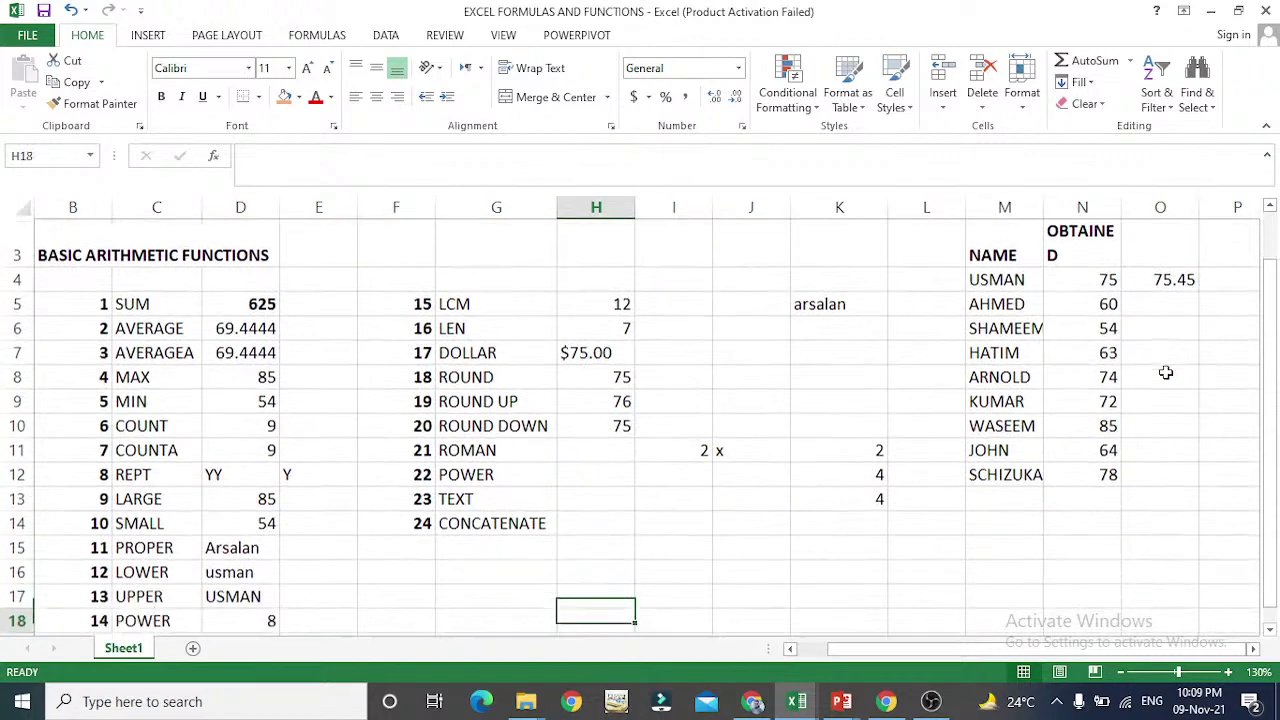
pyautogui.press('Up')
pyautogui.press('Up')
pyautogui.press('Up')
pyautogui.press('Up')
pyautogui.press('Up')
pyautogui.press('Up')
pyautogui.press('Up')
pyautogui.press('Up')
pyautogui.press('Up')
pyautogui.press('Up')
pyautogui.press('Up')
pyautogui.press('Up')
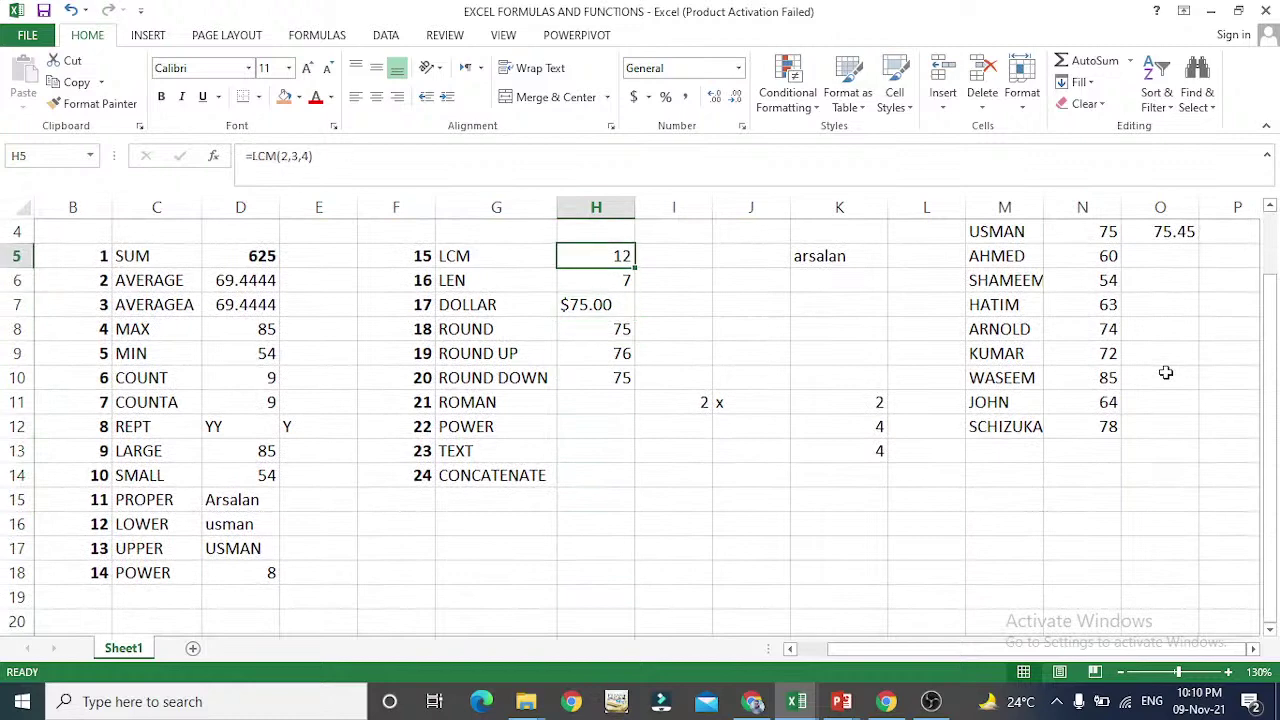
# - Review the completed example formulas in column D, from SUM in D5 down the list past PROPER
pyautogui.press('Left')
pyautogui.press('Left')
pyautogui.press('Left')
pyautogui.press('Left')
pyautogui.press('Down')
pyautogui.press('Down')
pyautogui.press('Down')
pyautogui.press('Down')
pyautogui.press('Down')
pyautogui.press('Down')
pyautogui.press('Down')
pyautogui.press('Down')
pyautogui.press('Down')
pyautogui.press('Down')
pyautogui.press('Down')
pyautogui.press('Down')
pyautogui.press('Down')
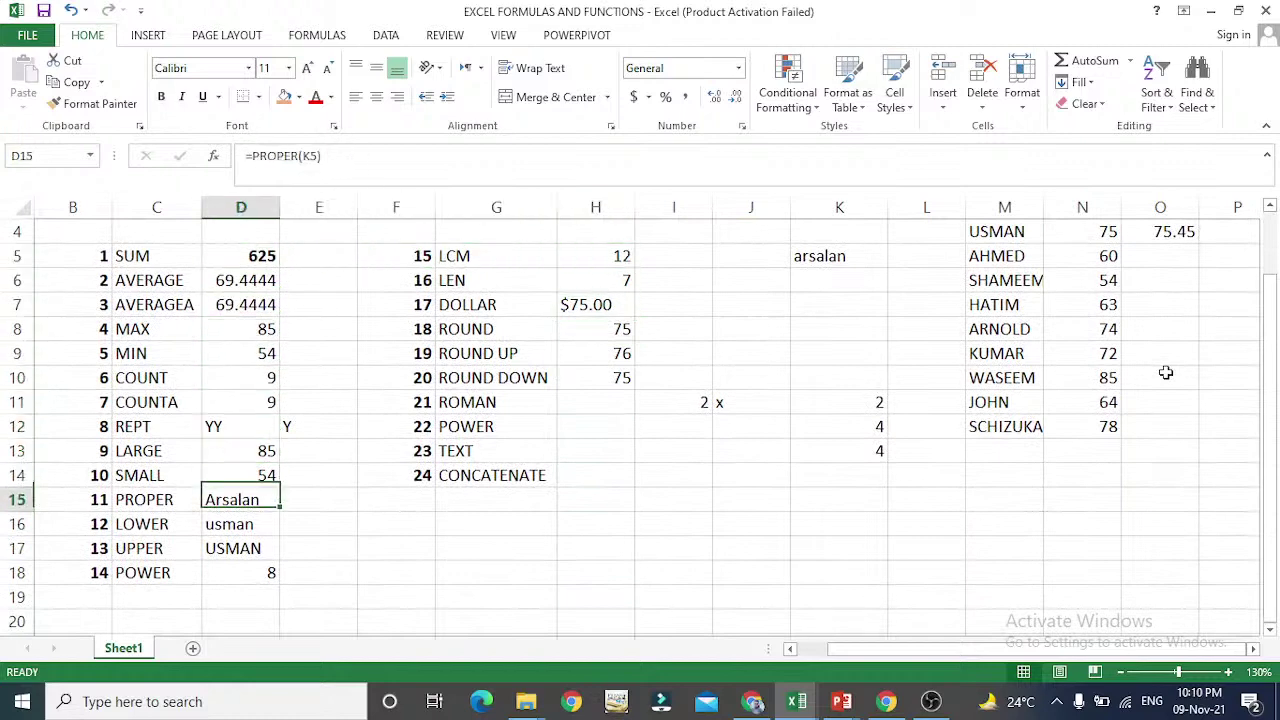
# - Recheck the example formulas in column D between PROPER and AVERAGEA, ending at the empty ROMAN cell H11
pyautogui.press('Up')
pyautogui.press('Up')
pyautogui.press('Up')
pyautogui.press('Up')
pyautogui.press('Up')
pyautogui.press('Up')
pyautogui.press('Up')
pyautogui.press('Up')
pyautogui.press('Up')
pyautogui.press('Up')
pyautogui.press('Up')
pyautogui.press('Up')
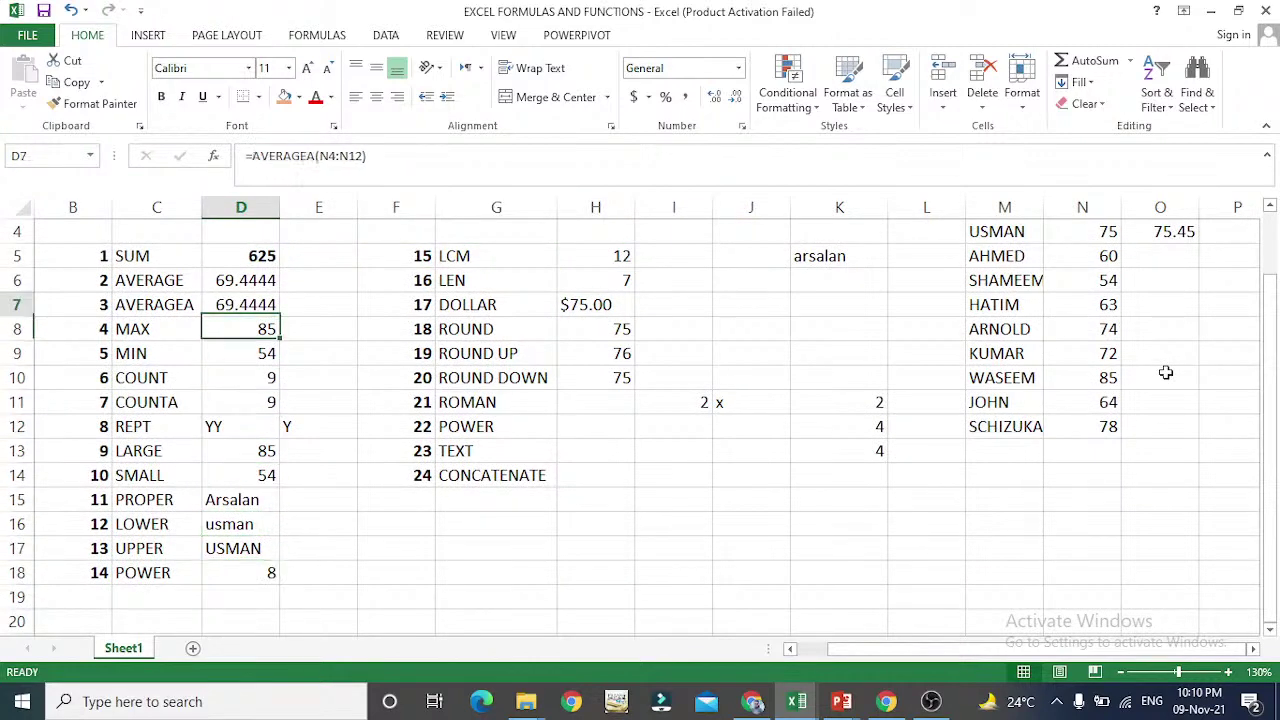
pyautogui.press('Down')
pyautogui.press('Down')
pyautogui.press('Down')
pyautogui.press('Down')
pyautogui.press('Down')
pyautogui.press('Down')
pyautogui.press('Down')
pyautogui.press('Down')
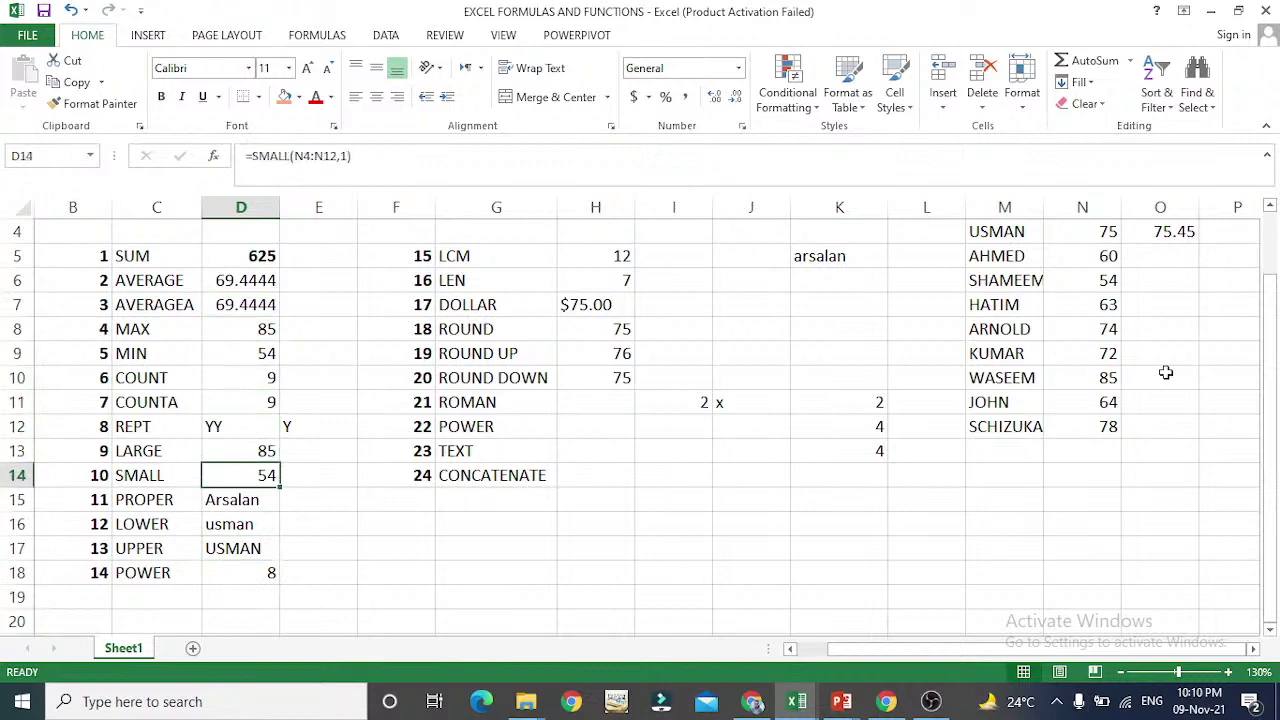
pyautogui.press('Right')
pyautogui.press('Right')
pyautogui.press('Right')
pyautogui.press('Right')
pyautogui.press('Up')
pyautogui.press('Up')
pyautogui.press('Up')
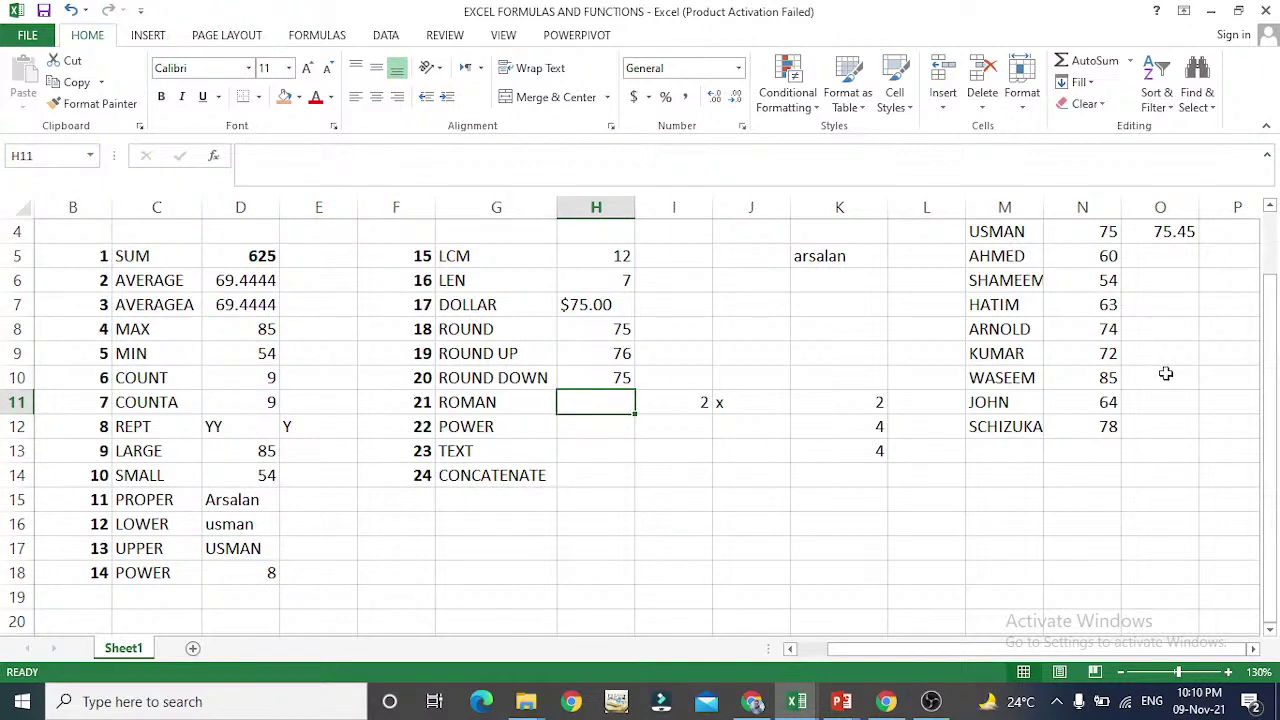
pyautogui.click(1166, 376)
pyautogui.write('=')
pyautogui.press('Escape')
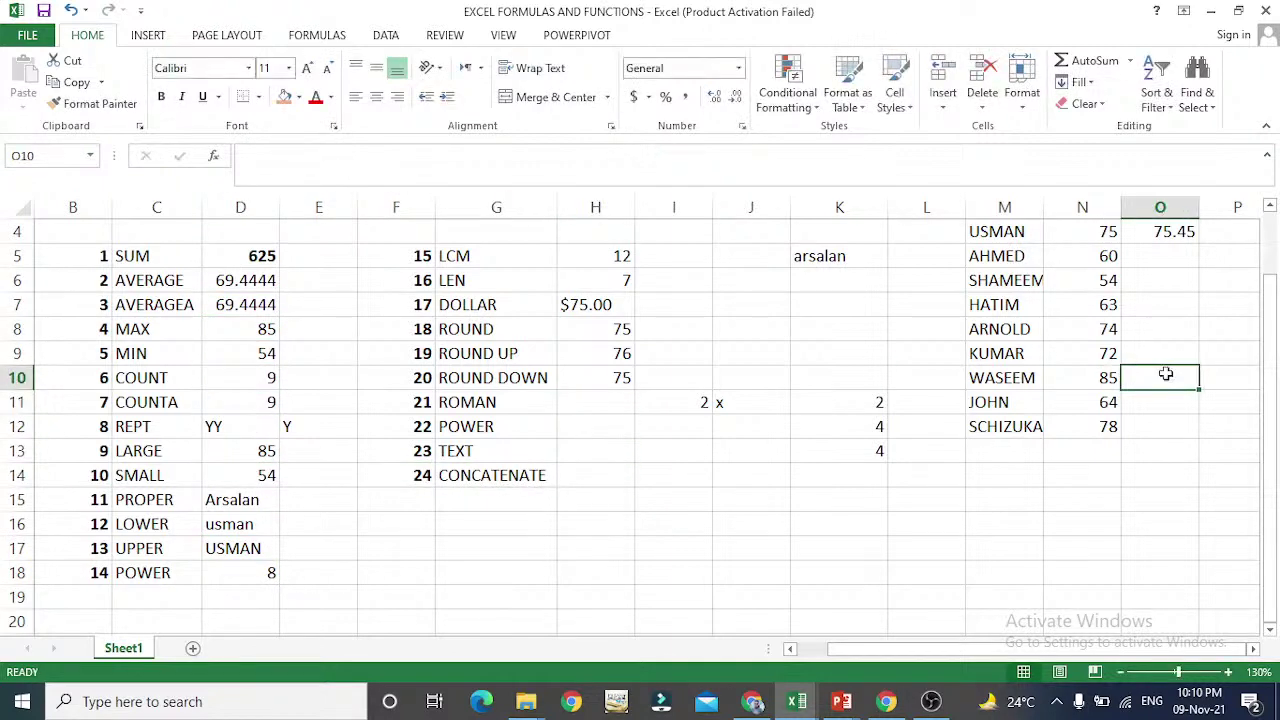
pyautogui.press('Left')
pyautogui.press('Left')
pyautogui.press('Left')
pyautogui.press('Left')
pyautogui.press('Left')
pyautogui.press('Left')
pyautogui.press('Left')
pyautogui.press('Down')
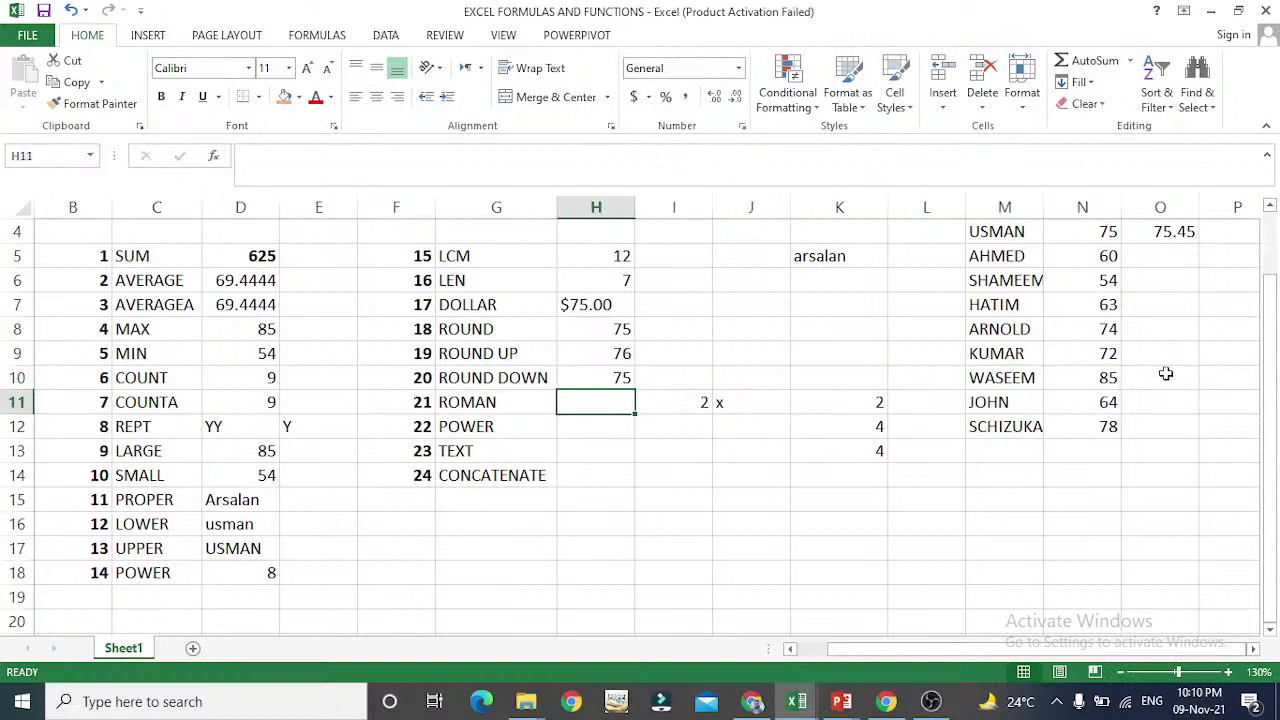
# - Look back over the column H examples from ROUNDDOWN up to LCM, returning to the ROMAN row
pyautogui.press('Up')
pyautogui.press('Up')
pyautogui.press('Up')
pyautogui.press('Up')
pyautogui.press('Up')
pyautogui.press('Up')
pyautogui.press('Up')
pyautogui.press('Up')
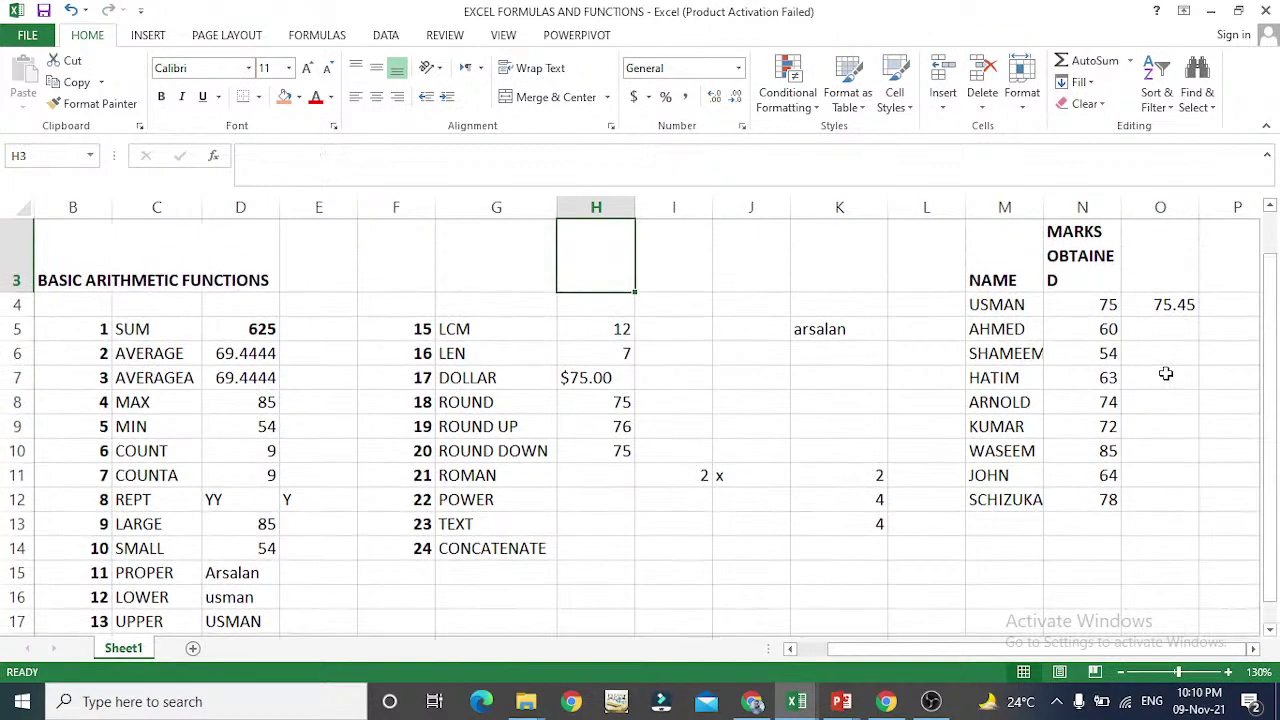
pyautogui.press('Down')
pyautogui.press('Down')
pyautogui.press('Down')
pyautogui.press('Down')
pyautogui.press('Down')
pyautogui.press('Down')
pyautogui.press('Down')
pyautogui.press('Down')
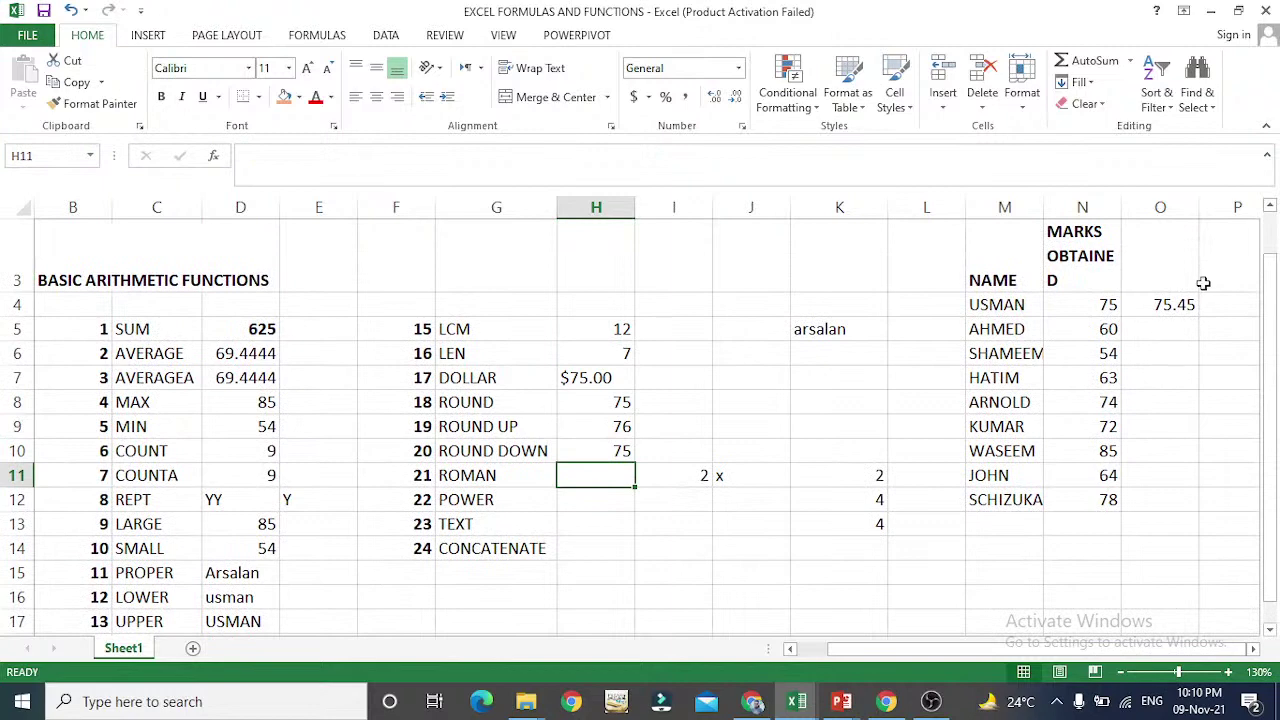
# - Enter the formula =ROMAN(N4) in H11 to convert the first mark in column N to a Roman numeral
pyautogui.write('=r')
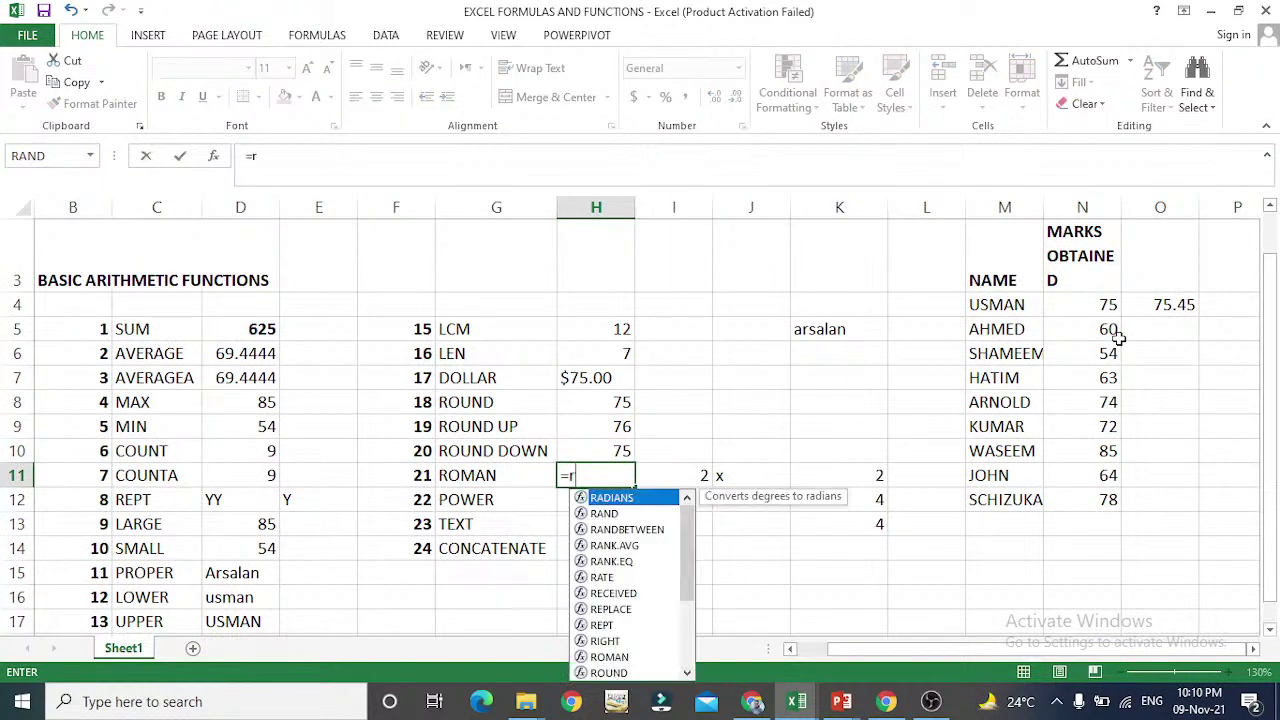
pyautogui.write('oma')
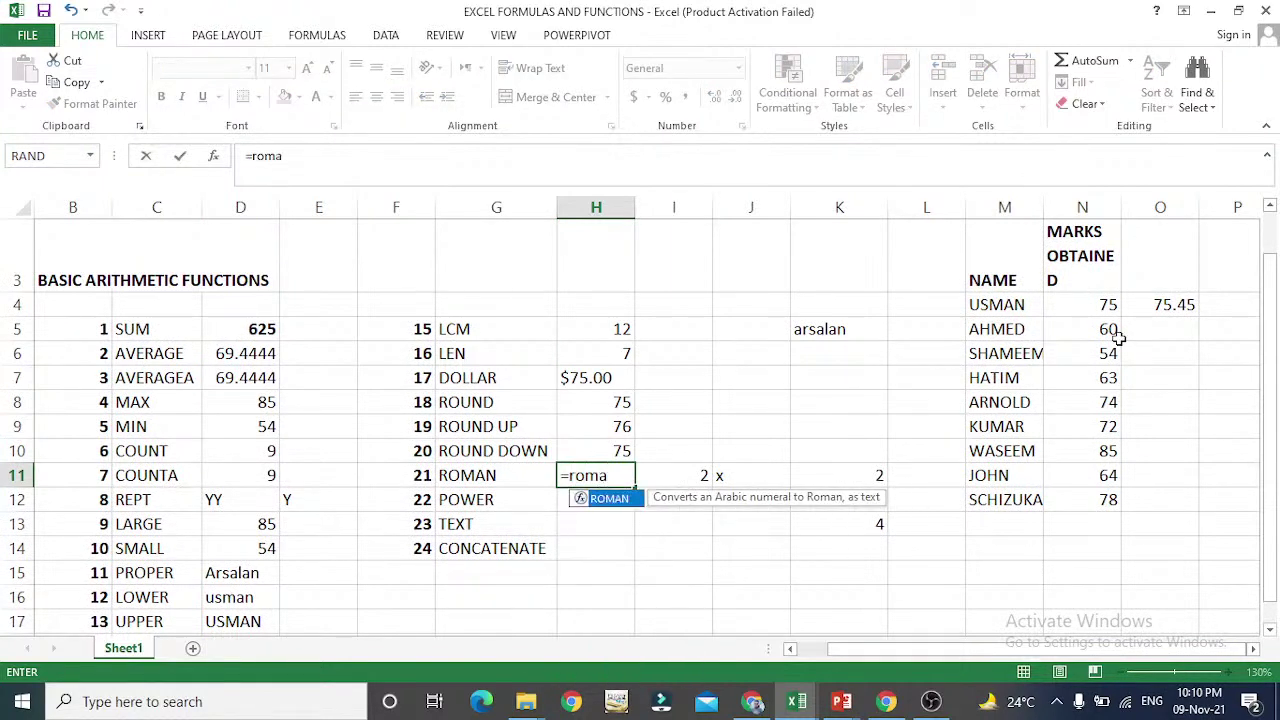
pyautogui.write('n')
pyautogui.write('(')
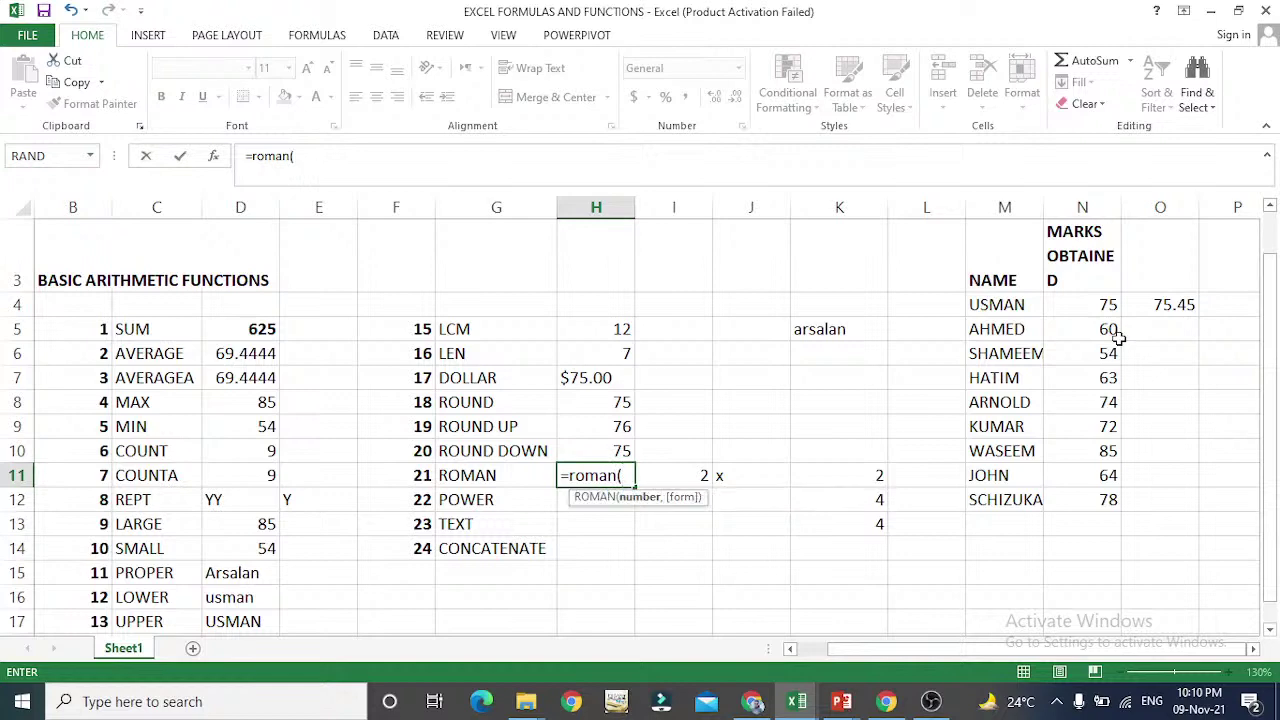
pyautogui.press('Right')
pyautogui.press('Right')
pyautogui.press('Right')
pyautogui.press('Right')
pyautogui.press('Right')
pyautogui.press('Right')
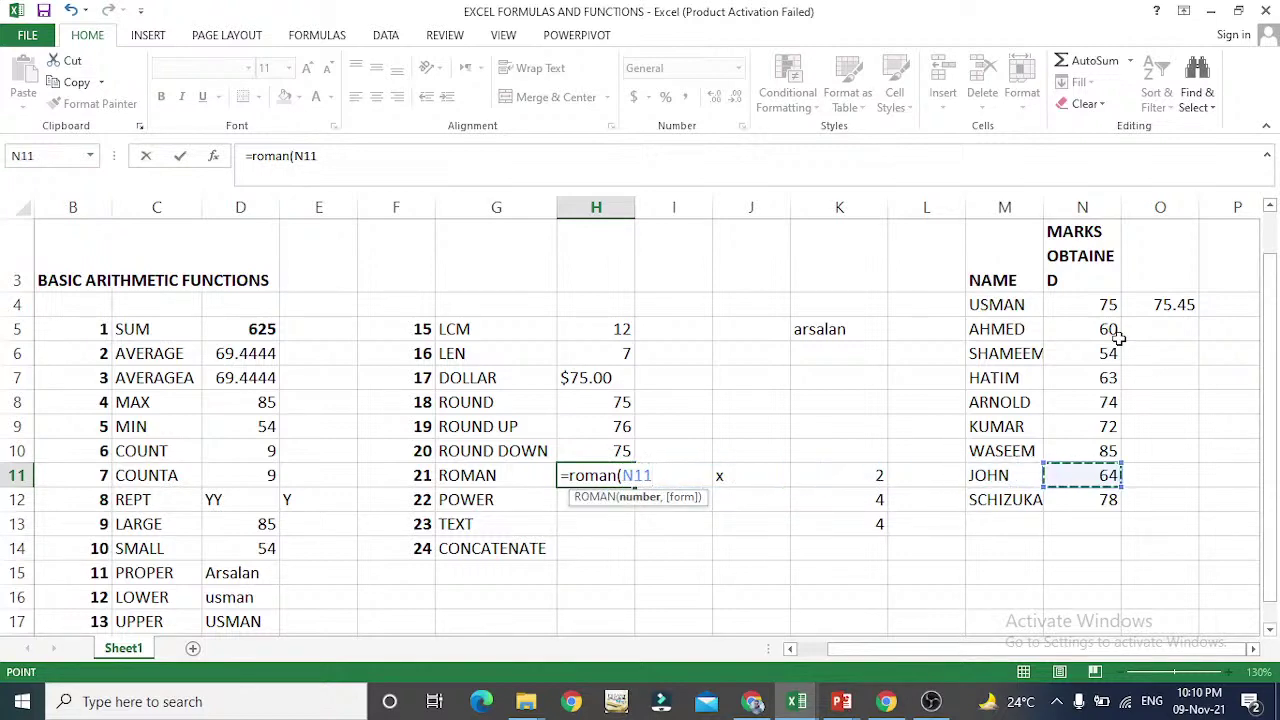
pyautogui.press('Up')
pyautogui.press('Up')
pyautogui.press('Up')
pyautogui.press('Up')
pyautogui.press('Up')
pyautogui.press('Up')
pyautogui.press('Up')
pyautogui.press('Return')
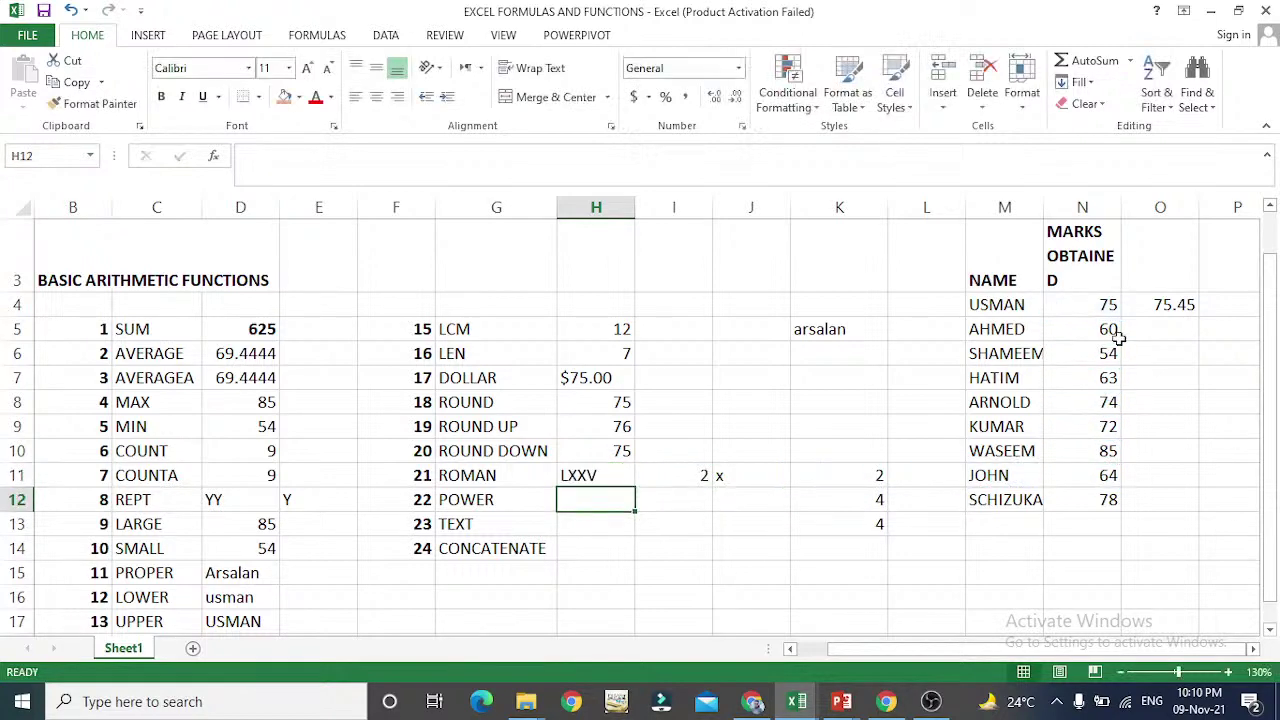
# - Examine the ROMAN formula in H11 and the cell it references, from the function name to the closing bracket
pyautogui.press('Up')
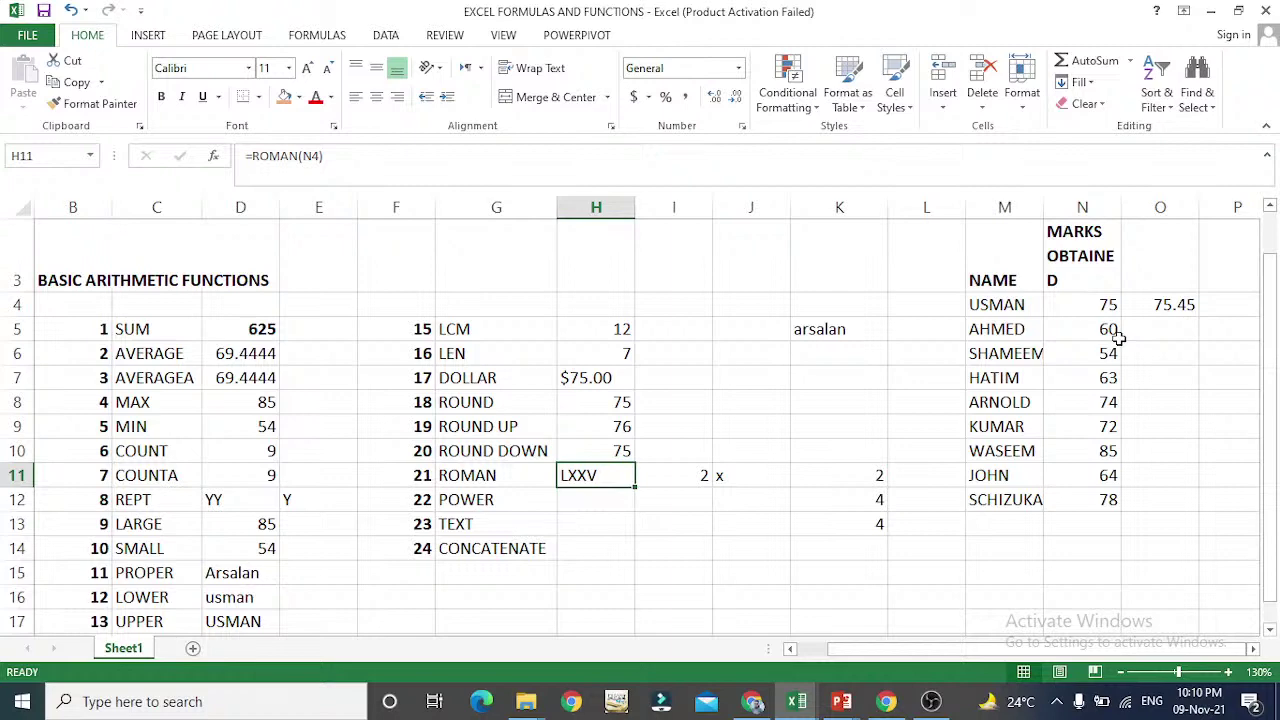
pyautogui.press('F2')
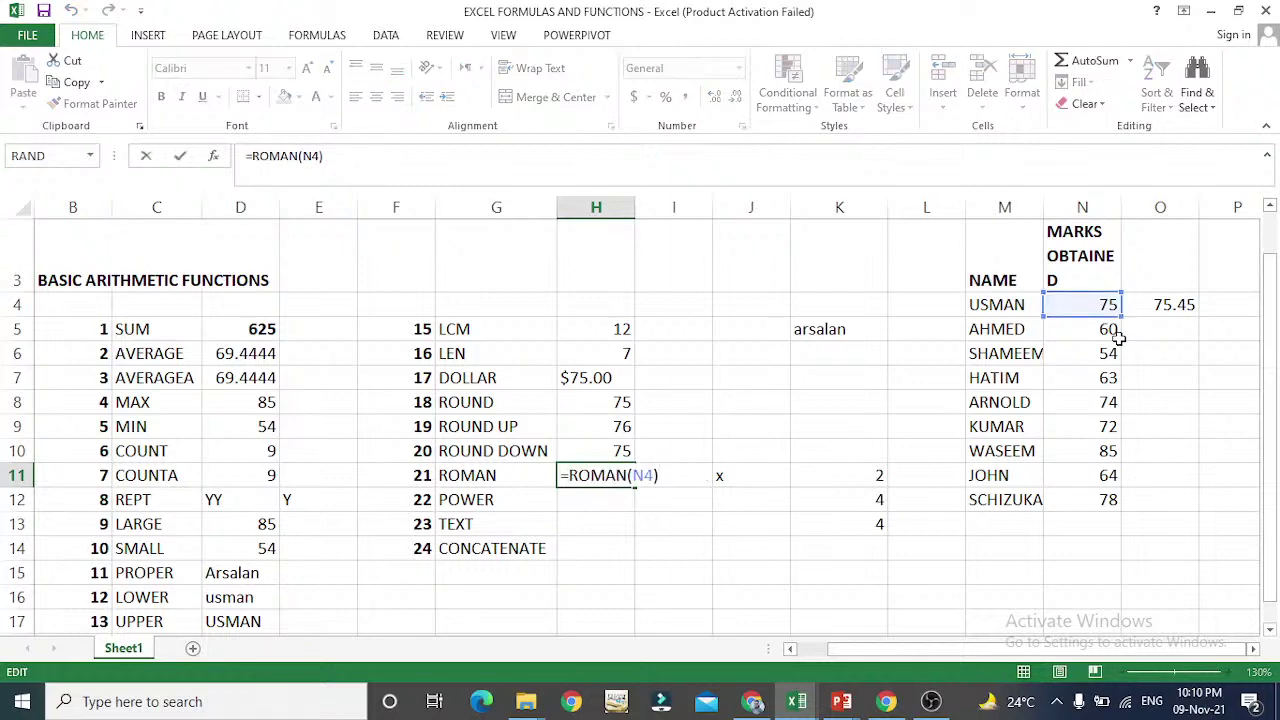
pyautogui.press('Left')
pyautogui.press('Left')
pyautogui.press('Left')
pyautogui.press('Left')
pyautogui.press('Left')
pyautogui.press('Left')
pyautogui.press('Left')
pyautogui.press('Left')
pyautogui.press('Left')
pyautogui.press('Left')
pyautogui.press('Right')
pyautogui.press('Right')
pyautogui.press('Right')
pyautogui.press('Right')
pyautogui.press('Right')
pyautogui.press('Right')
pyautogui.press('Right')
pyautogui.press('Right')
pyautogui.press('Right')
pyautogui.press('Right')
pyautogui.press('Return')
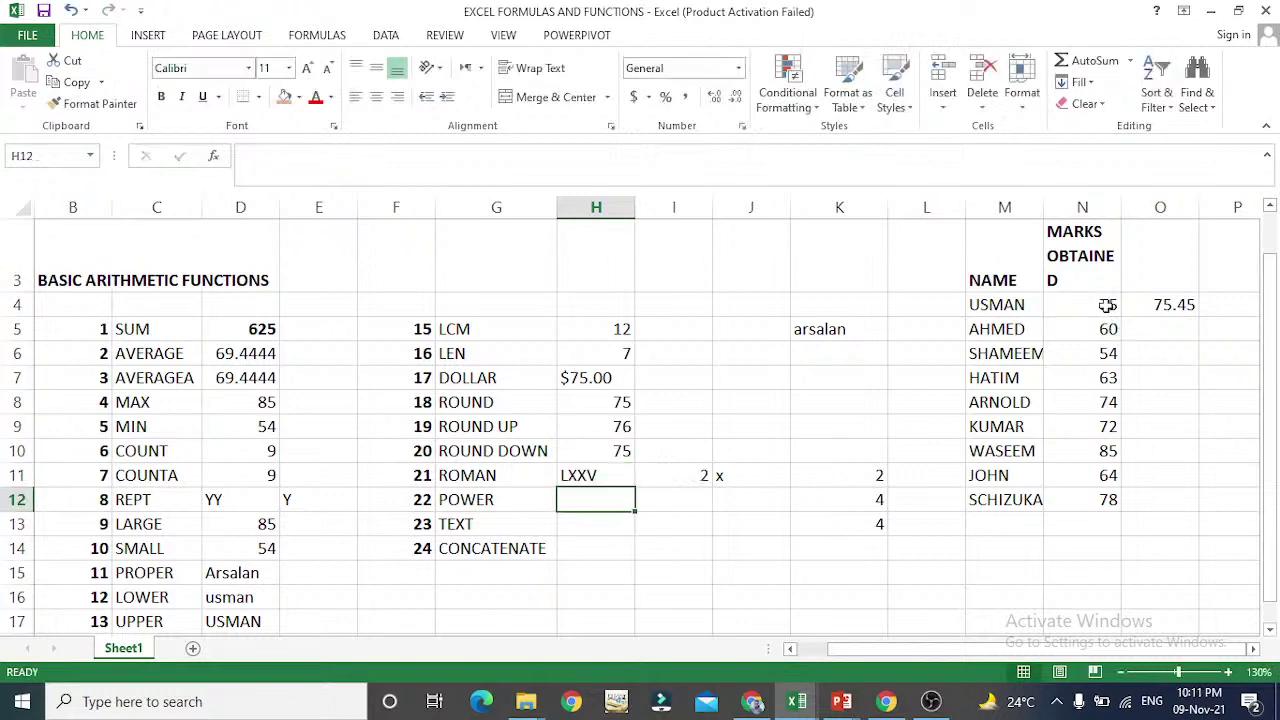
# - Clear the repeated POWER label from G12, keeping the TEXT label below it
pyautogui.write('=po')
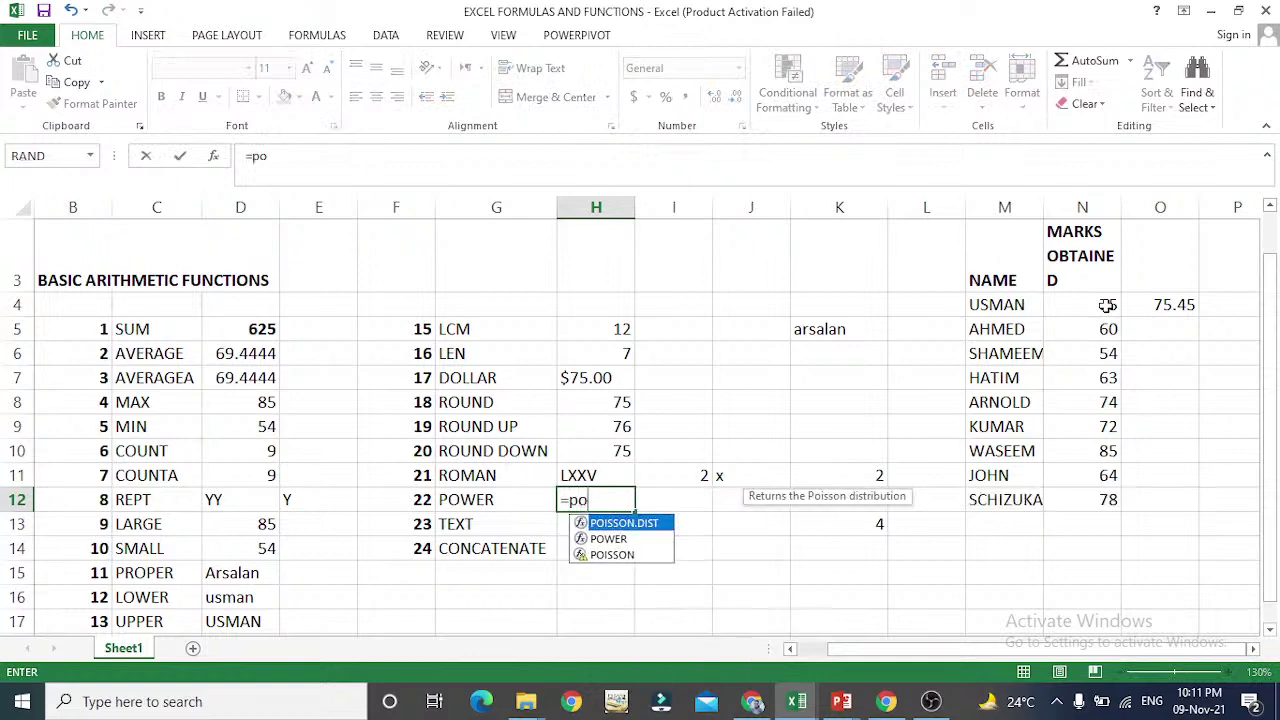
pyautogui.press('Escape')
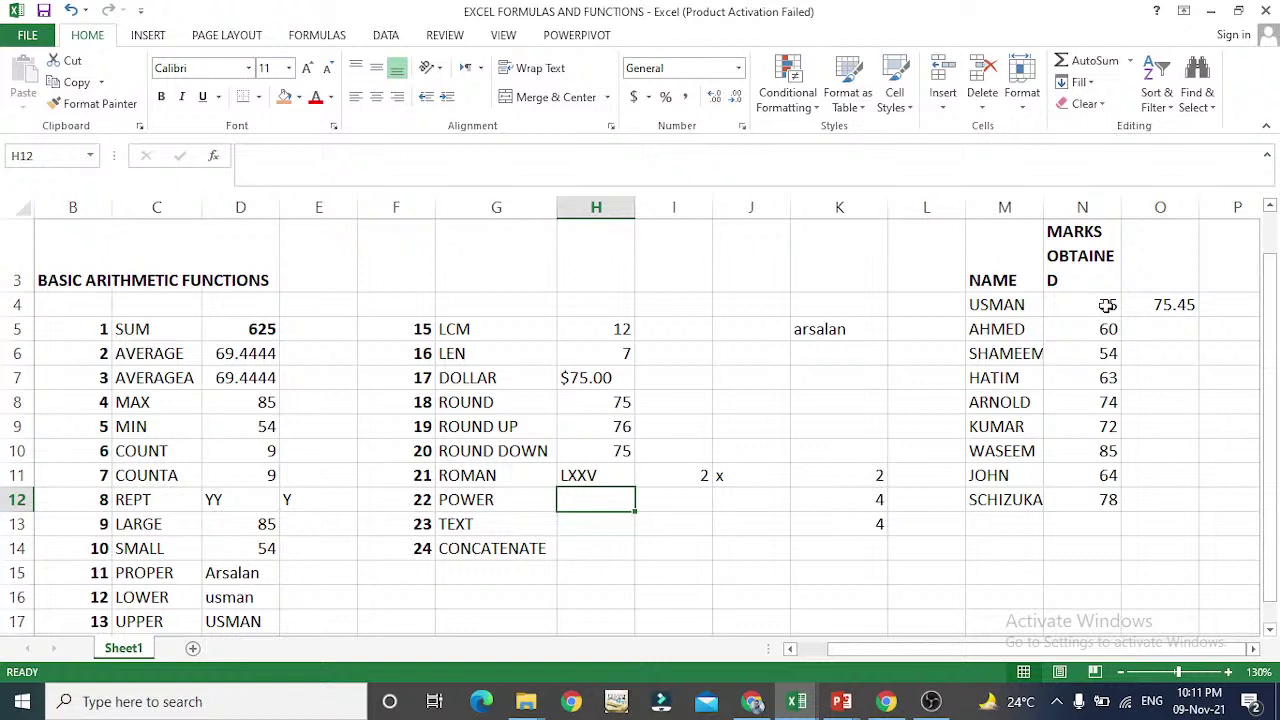
pyautogui.press('Left')
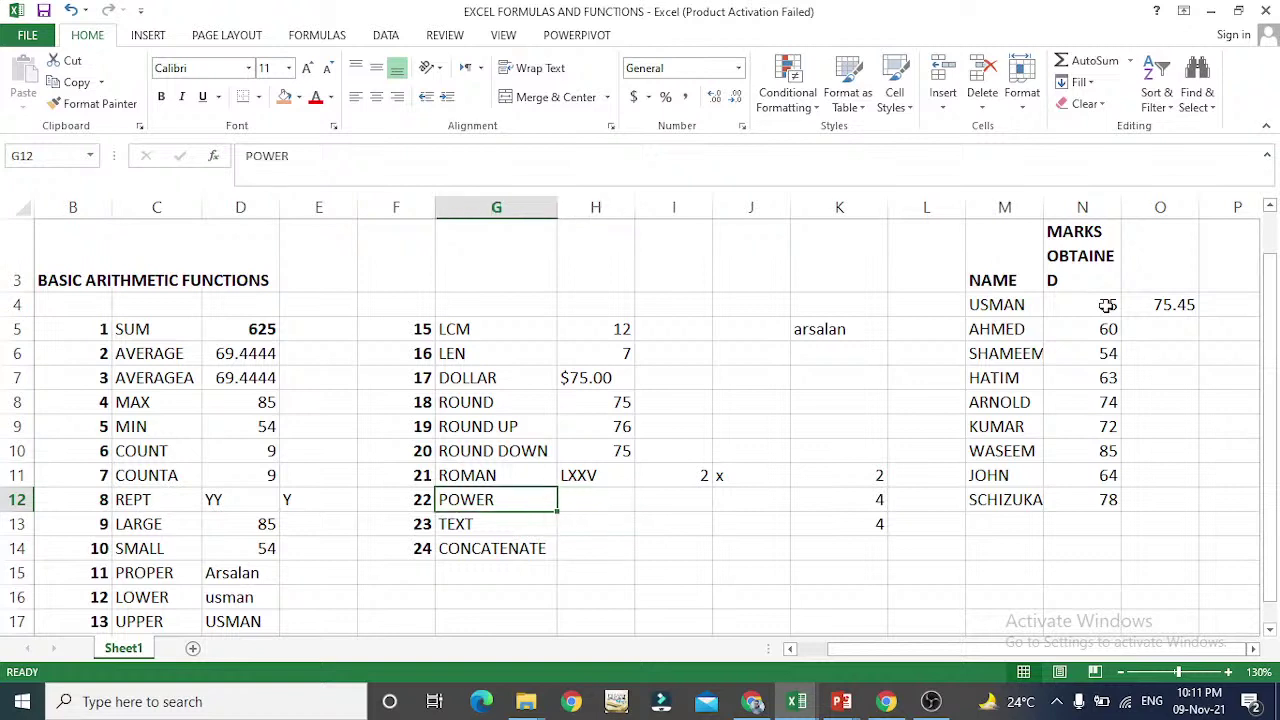
pyautogui.press('Down')
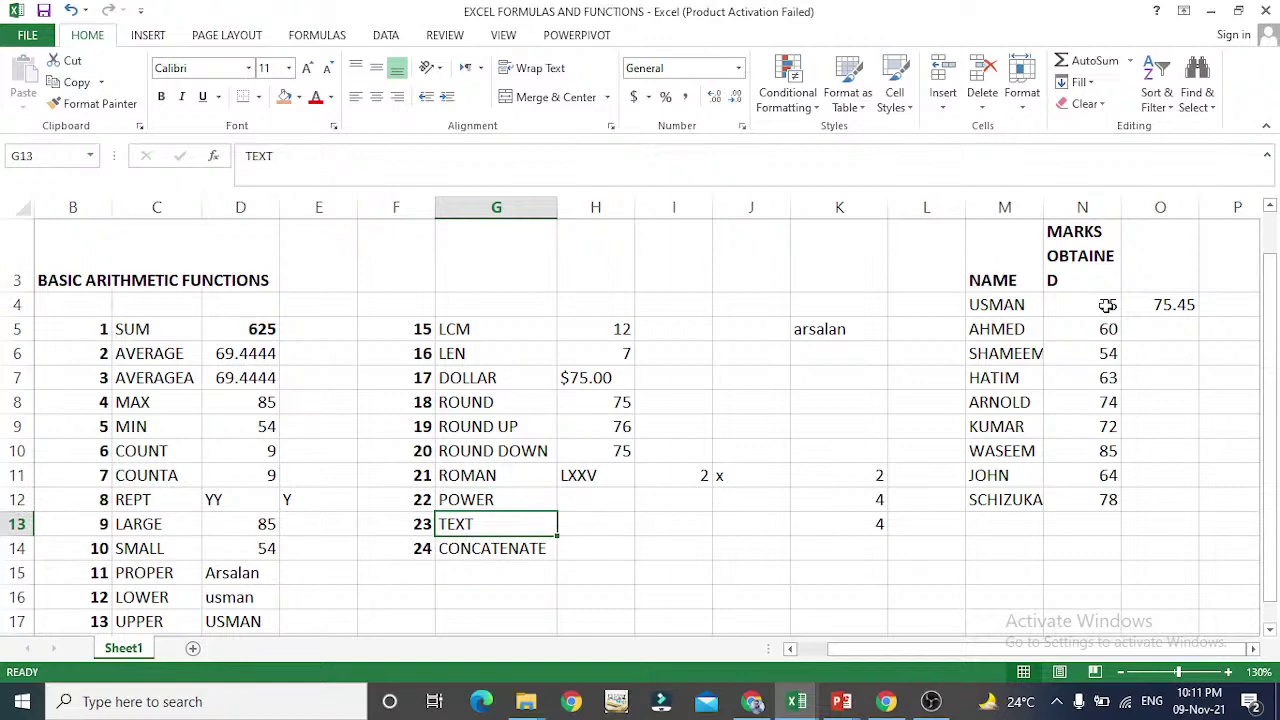
pyautogui.press('Delete')
pyautogui.hotkey('ctrl', 'z')
pyautogui.press('Up')
pyautogui.press('Delete')
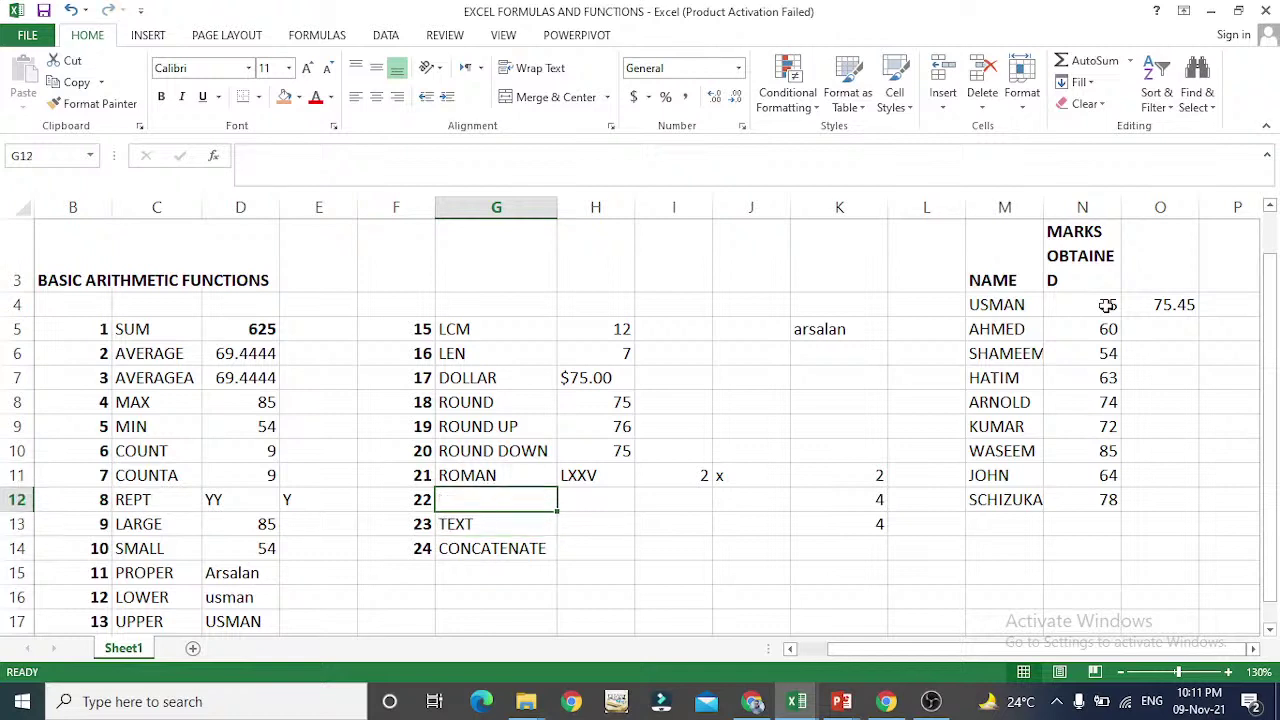
pyautogui.write('ex')
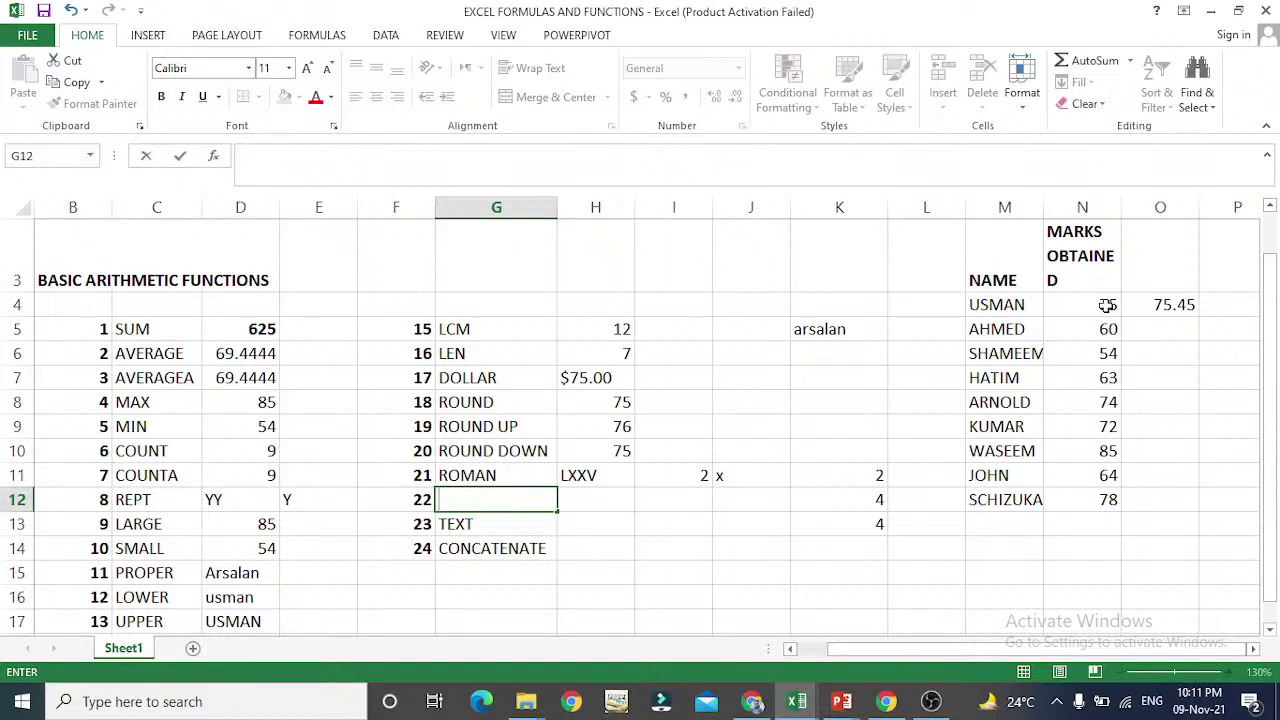
pyautogui.press('Return')
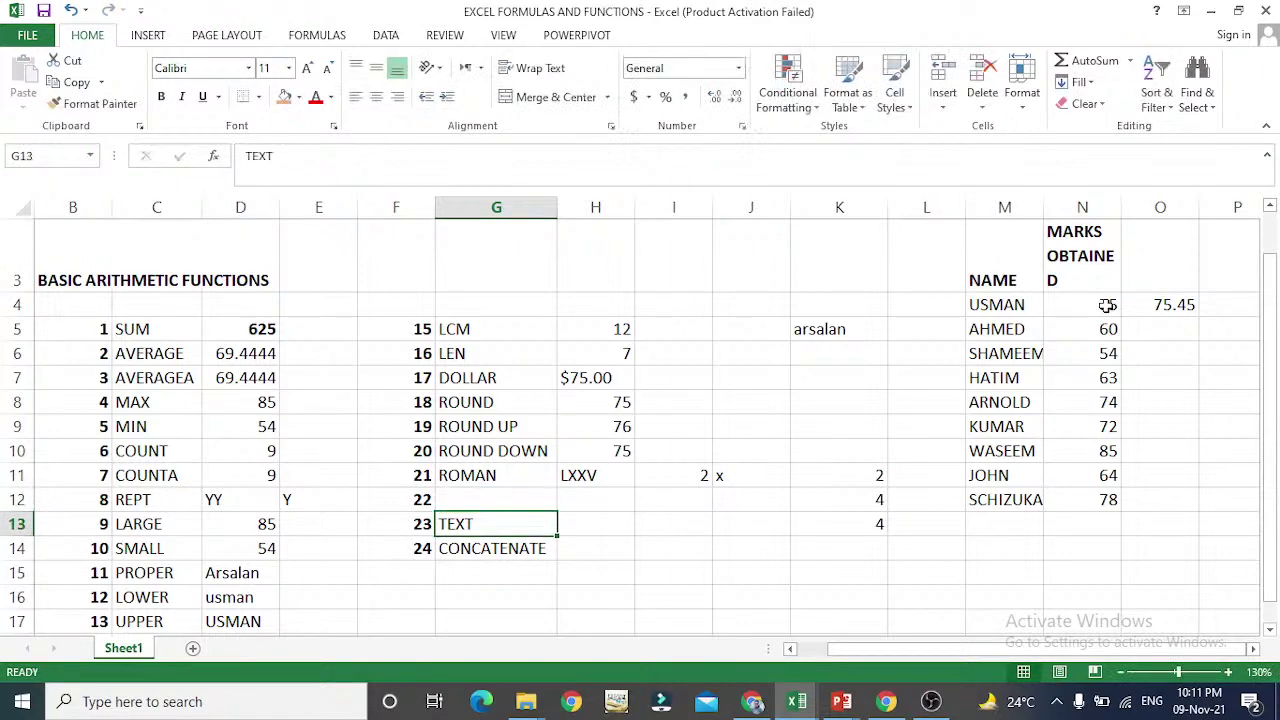
# - Move the TEXT and CONCATENATE labels up one row into G12:G13 and remove the leftover number 24 from F14
pyautogui.hotkey('shift', 'Down')
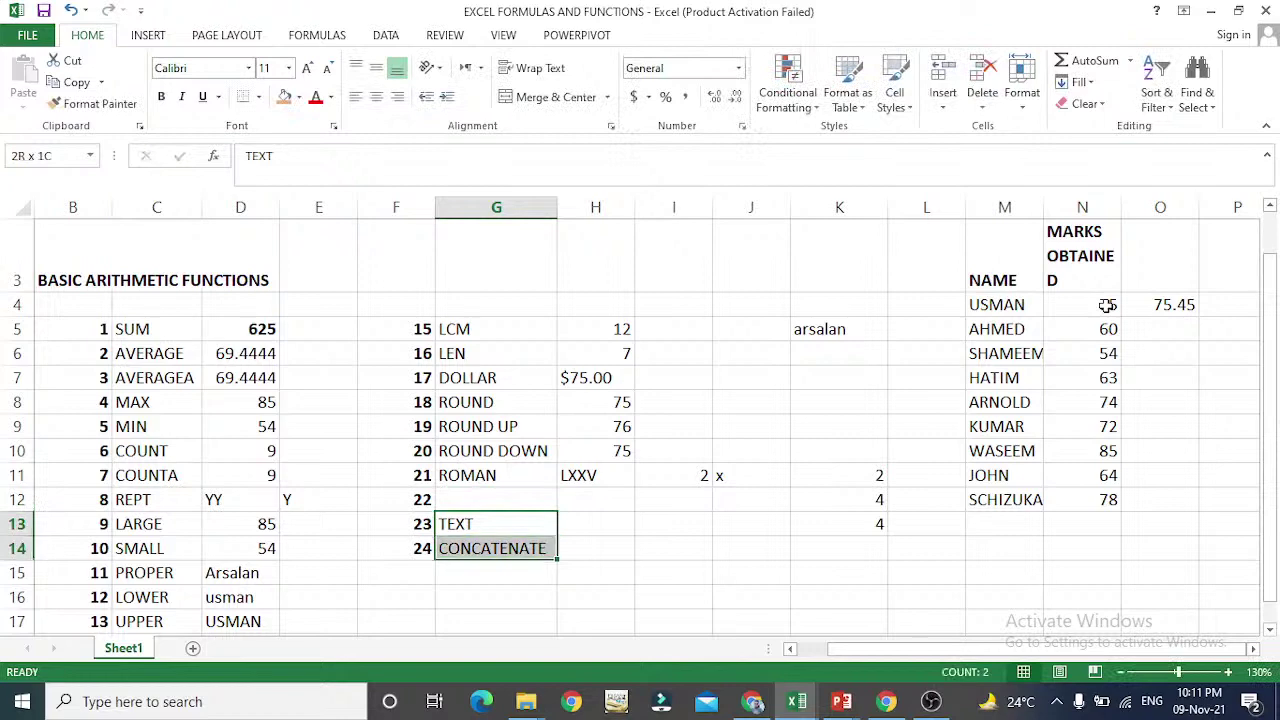
pyautogui.hotkey('ctrl', 'c')
pyautogui.press('Up')
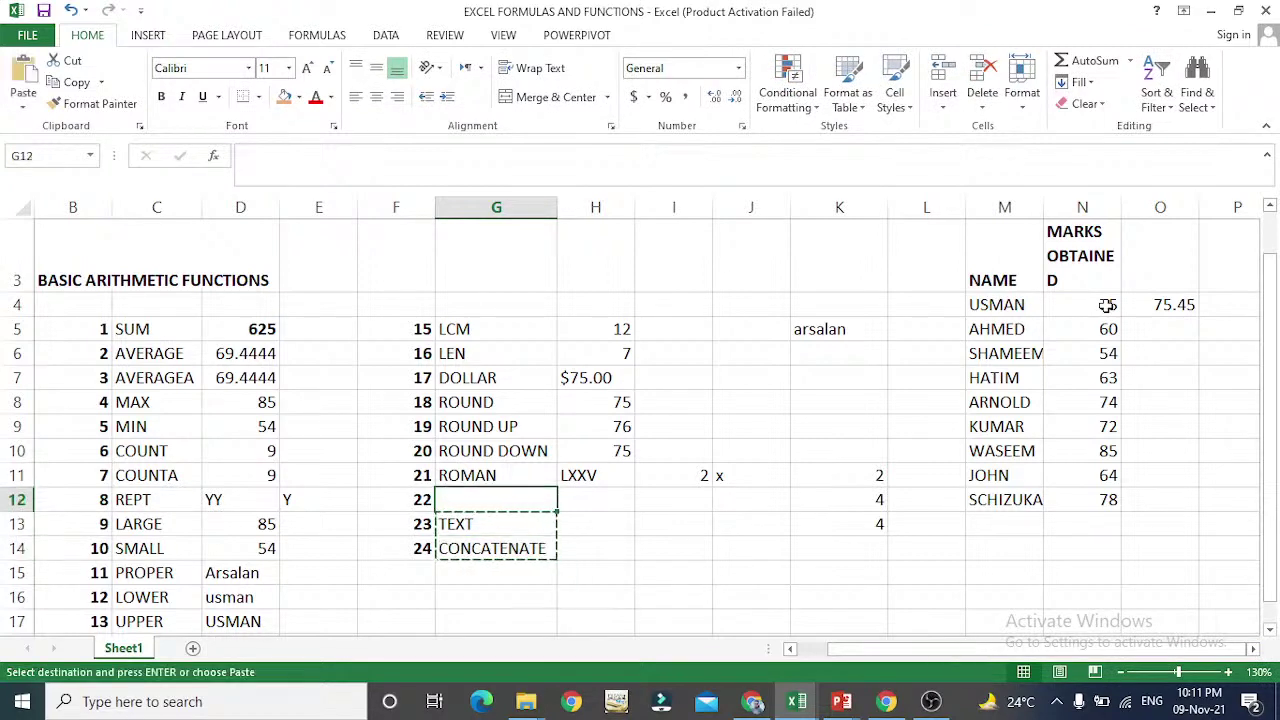
pyautogui.press('Return')
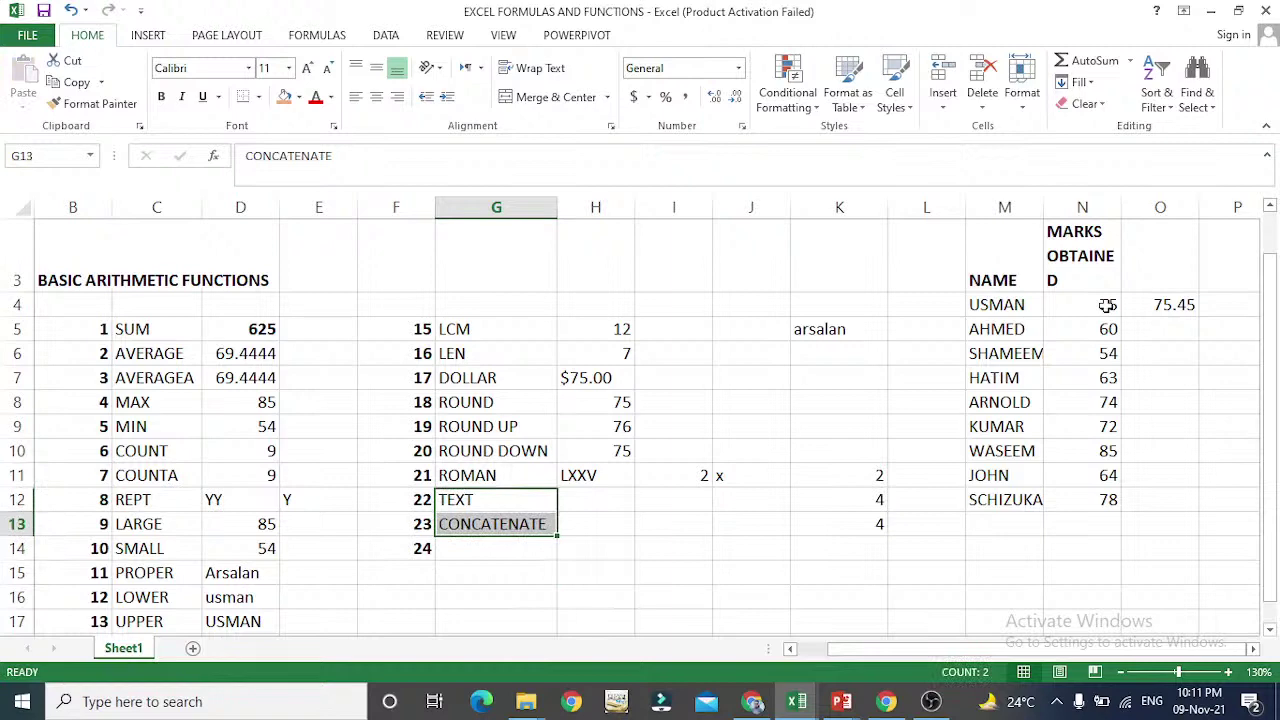
pyautogui.press('Right')
pyautogui.press('Up')
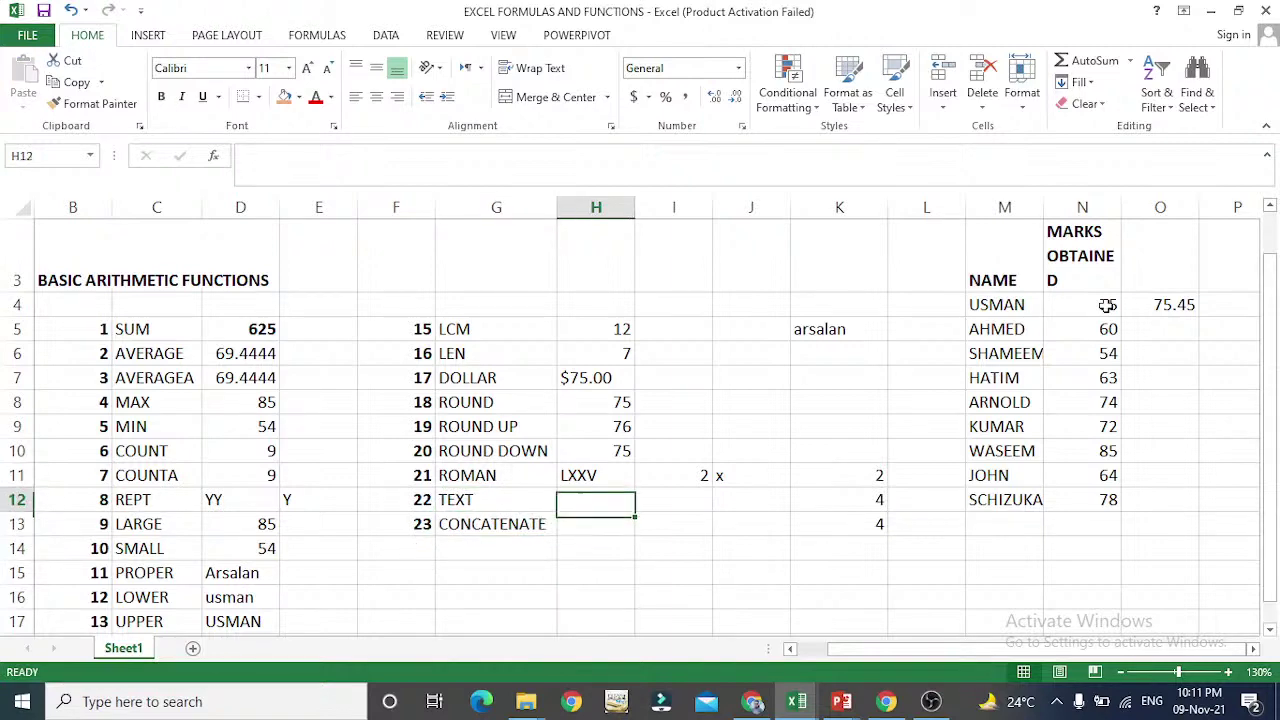
pyautogui.write('=')
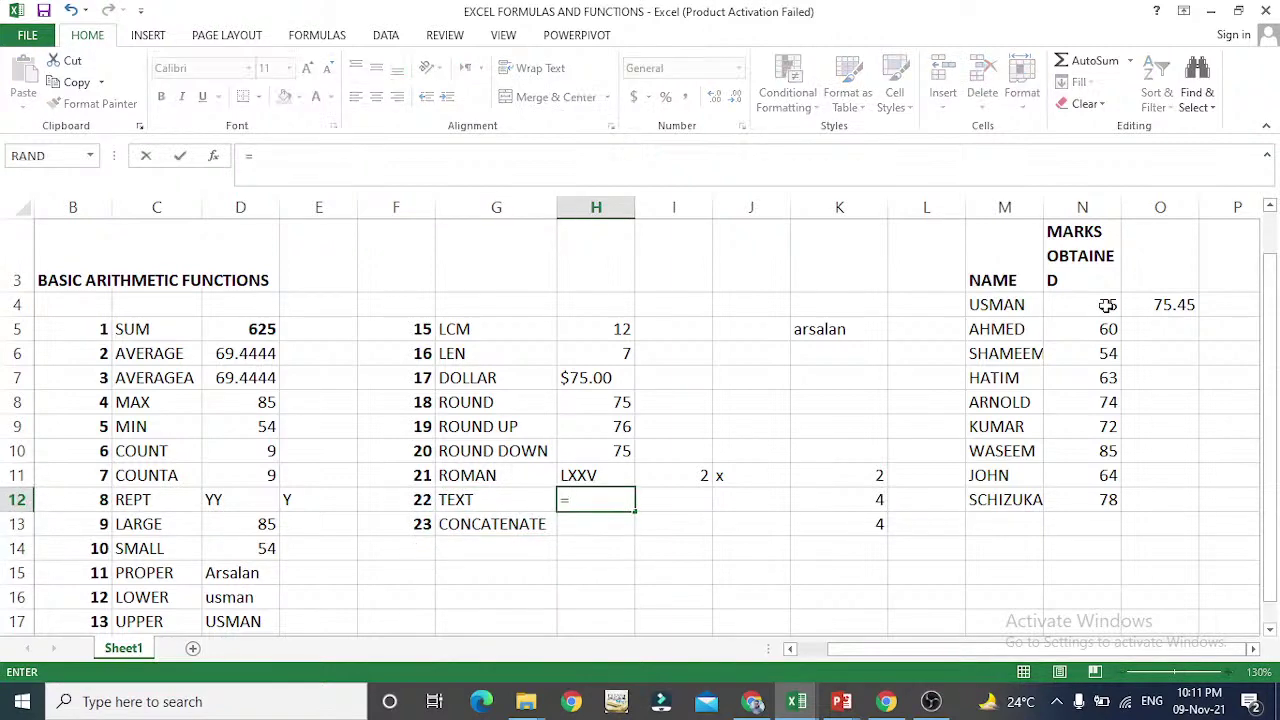
pyautogui.press('Left')
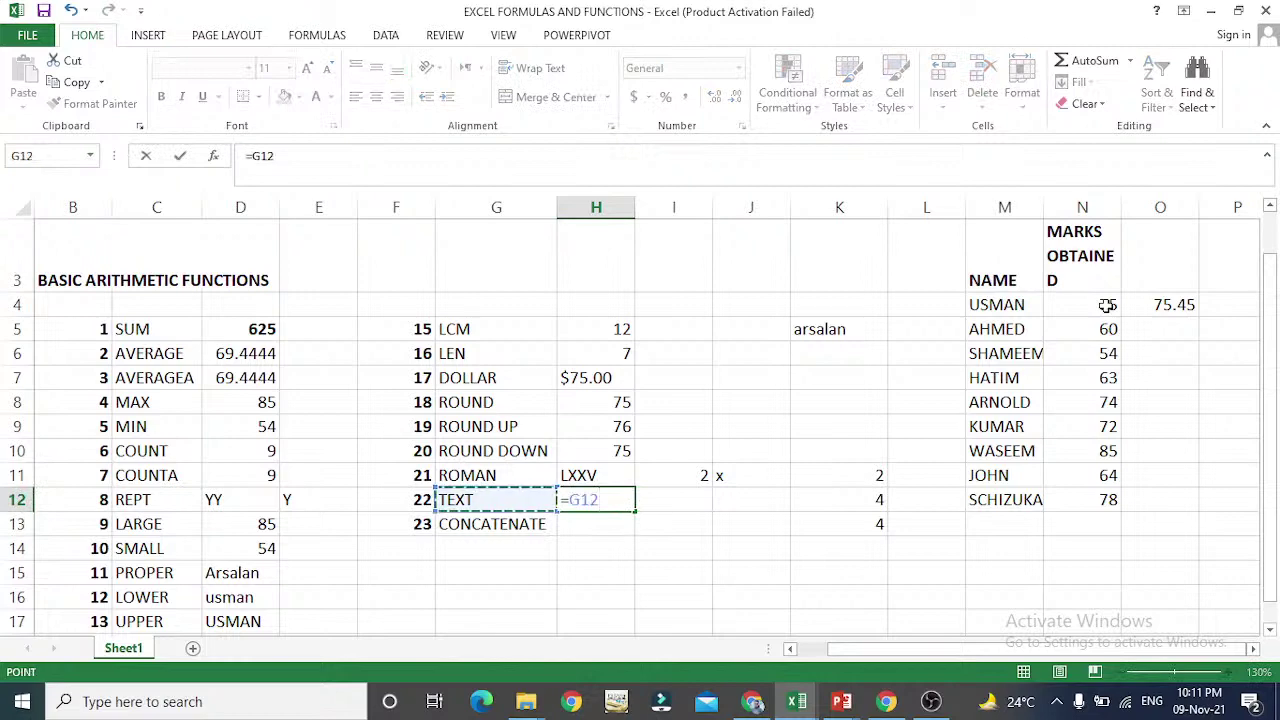
pyautogui.press('Escape')
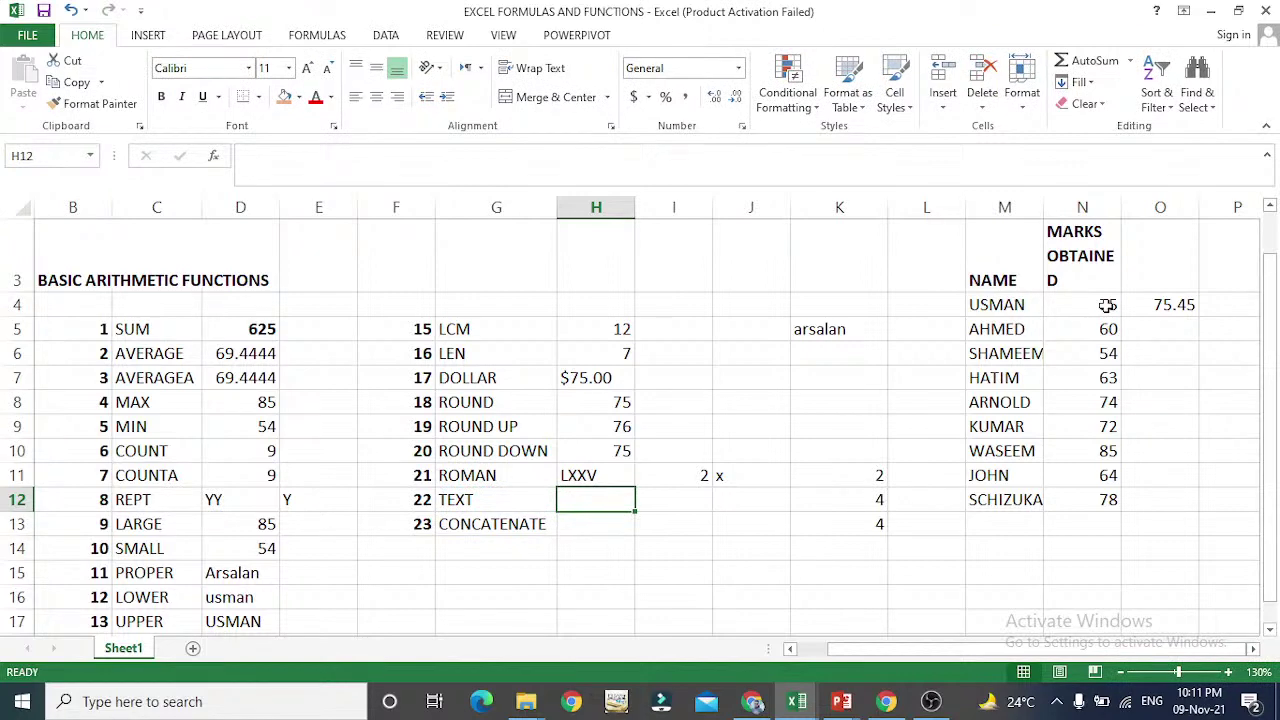
pyautogui.write('=')
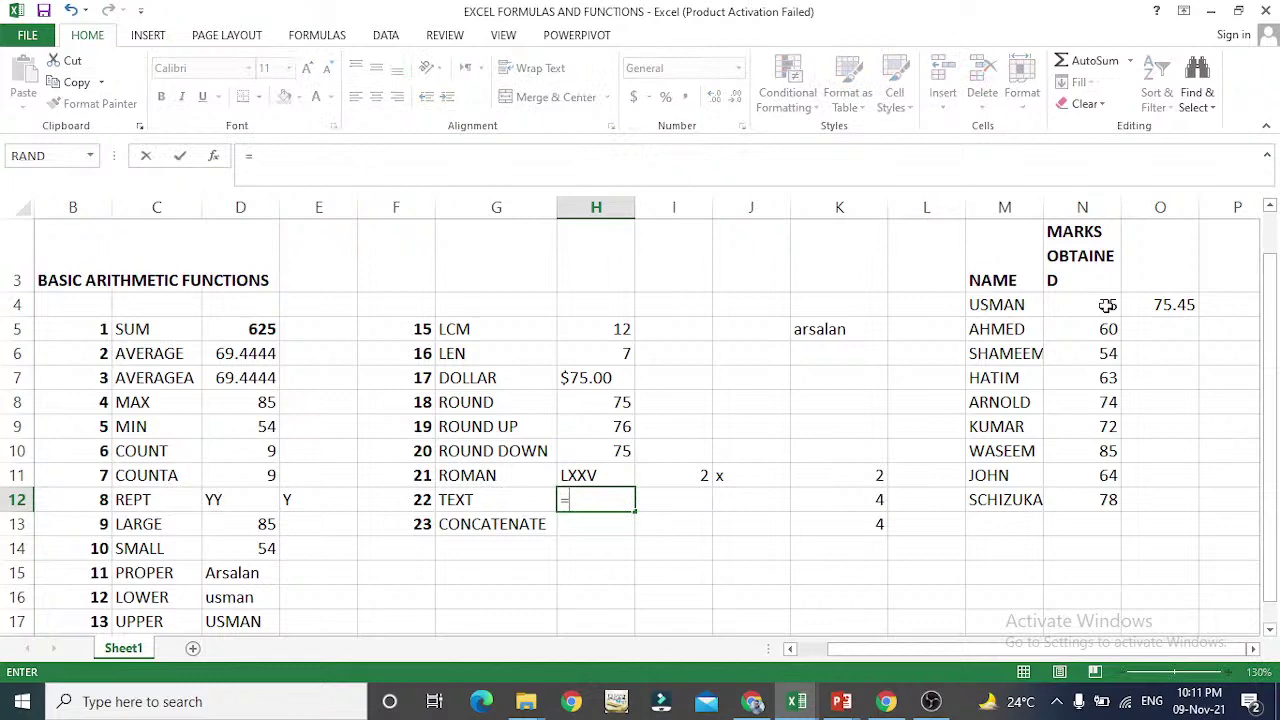
pyautogui.write('t')
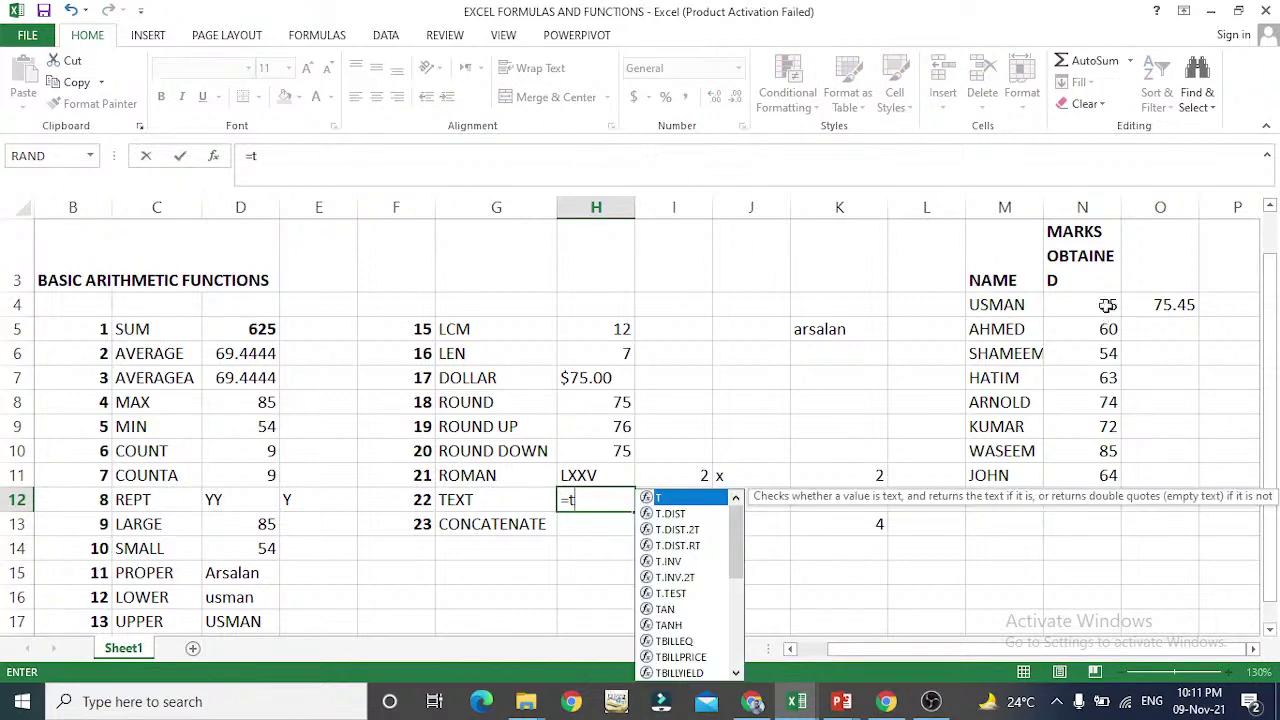
pyautogui.click(1107, 305)
pyautogui.write('ex')
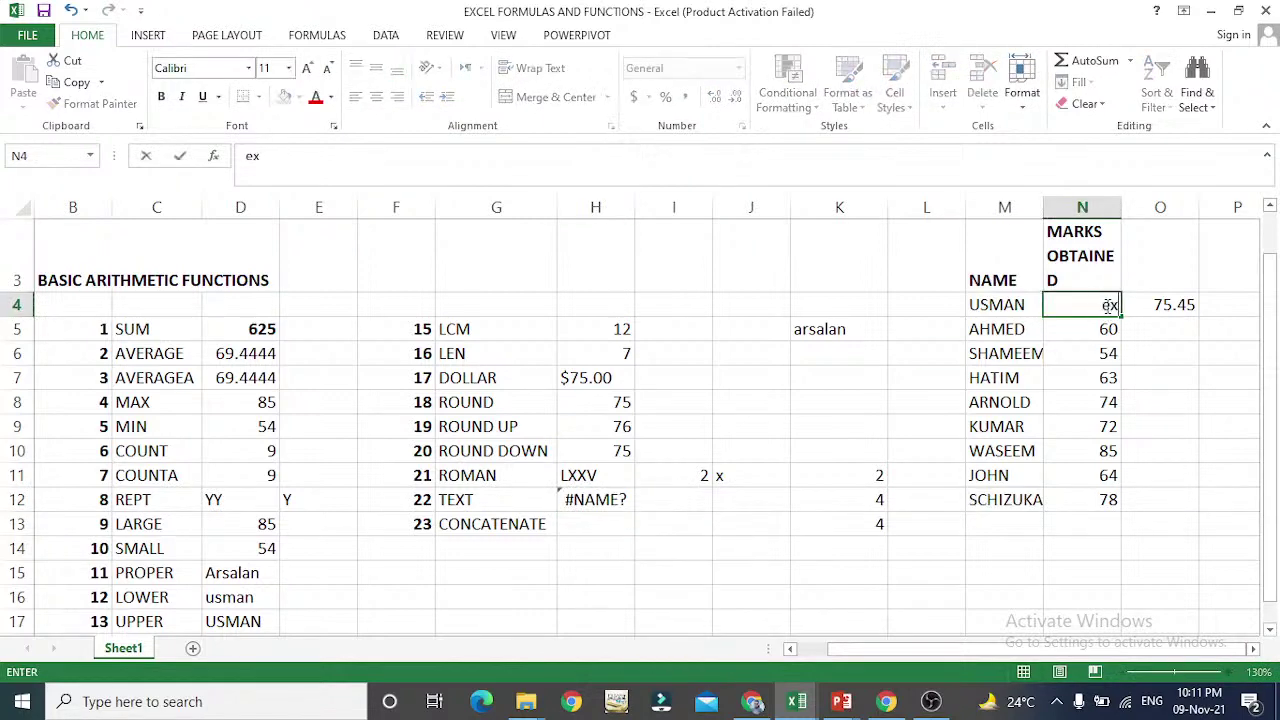
pyautogui.write('t')
pyautogui.press('Escape')
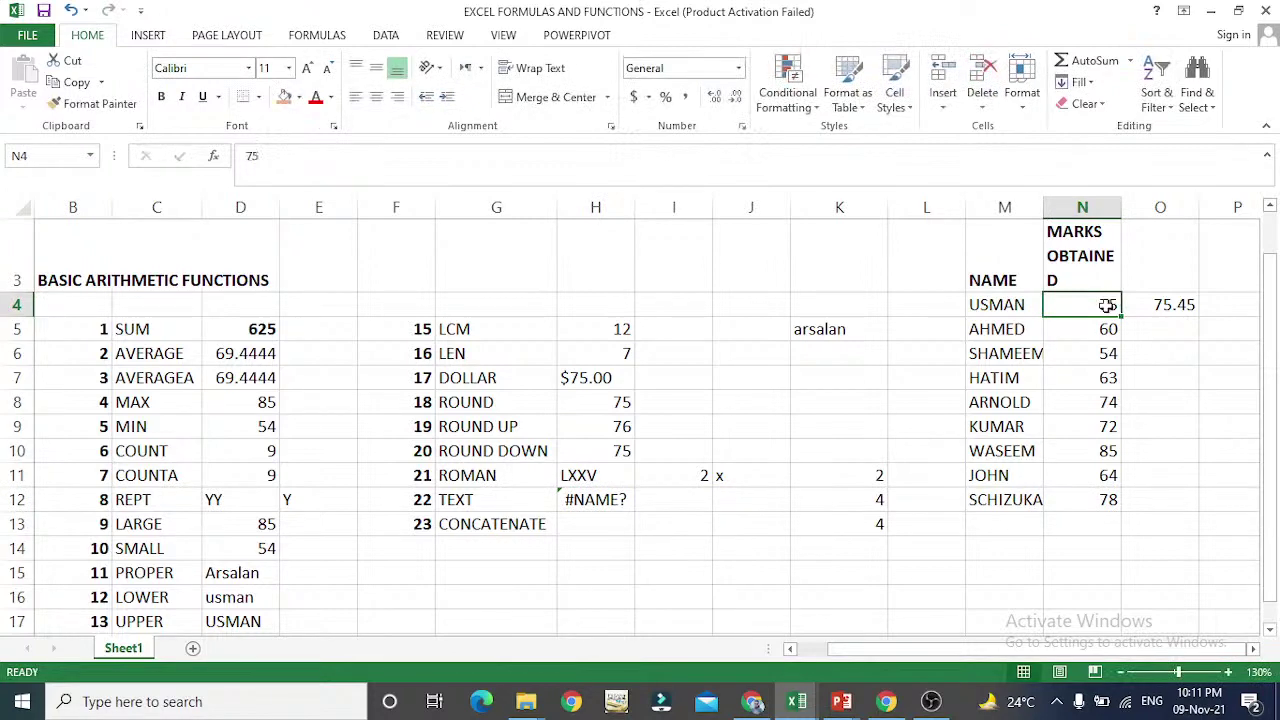
# - Start a TEXT formula in H12 with the first mark in column N, cell N4, as its value
pyautogui.click(615, 508)
pyautogui.write('=')
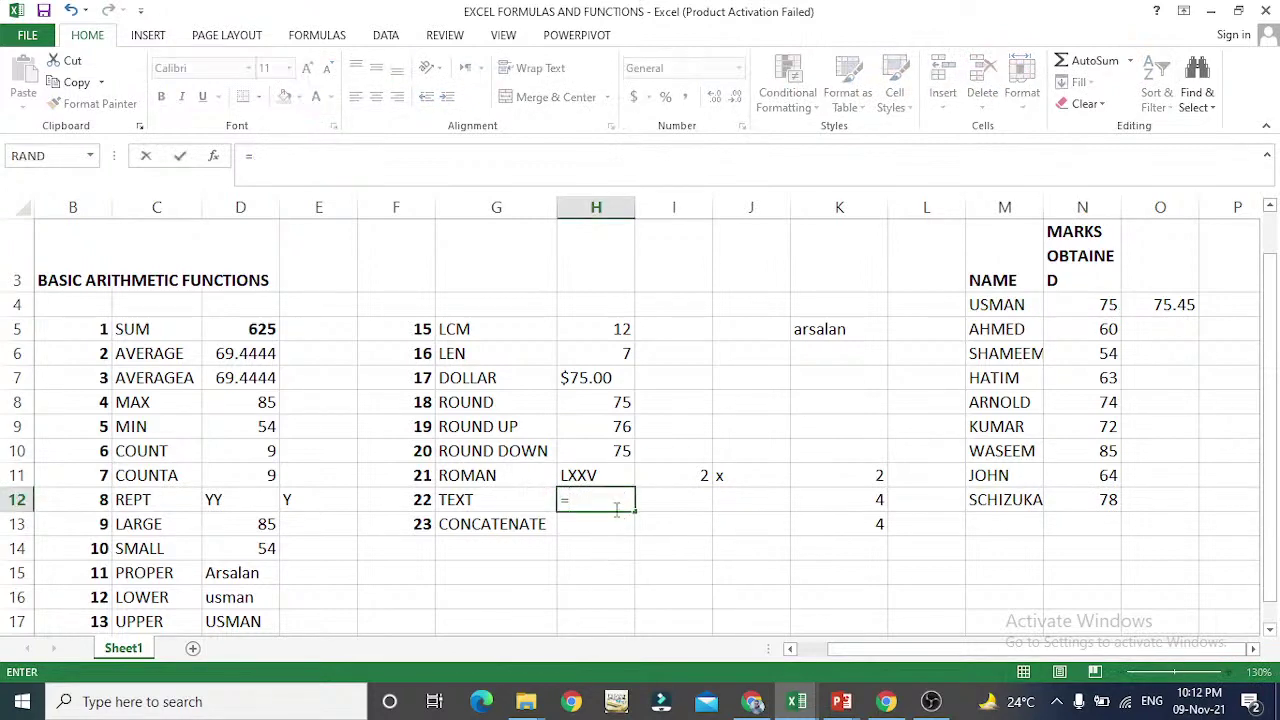
pyautogui.write('text(')
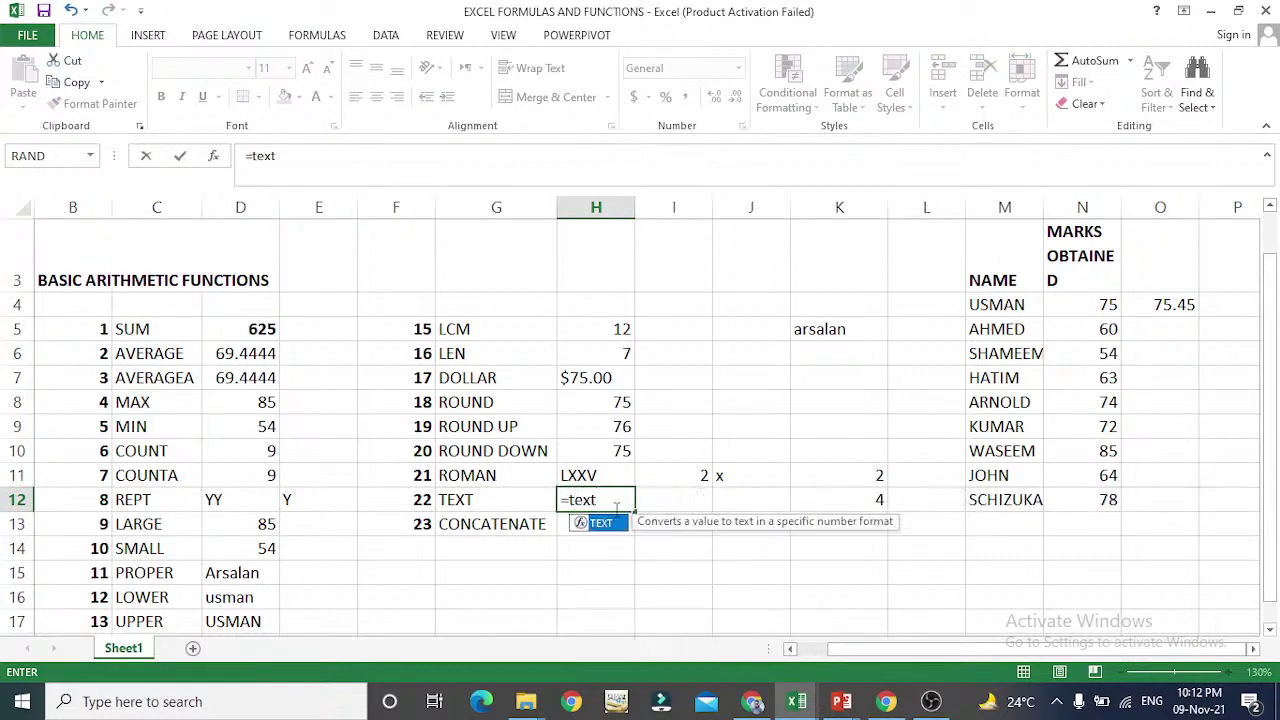
pyautogui.press('Right')
pyautogui.press('Right')
pyautogui.press('Right')
pyautogui.press('Right')
pyautogui.press('Right')
pyautogui.press('Right')
pyautogui.press('Up')
pyautogui.press('Up')
pyautogui.press('Up')
pyautogui.press('Up')
pyautogui.press('Up')
pyautogui.press('Up')
pyautogui.press('Up')
pyautogui.press('Up')
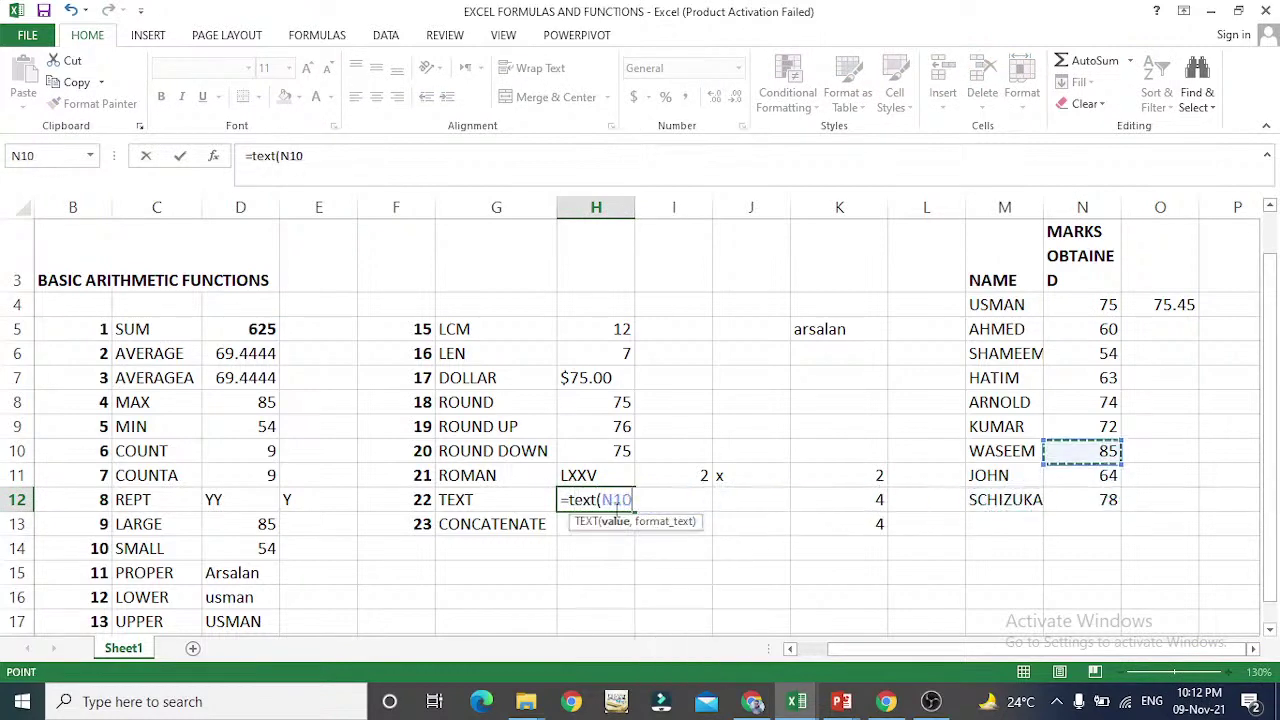
pyautogui.press('Return')
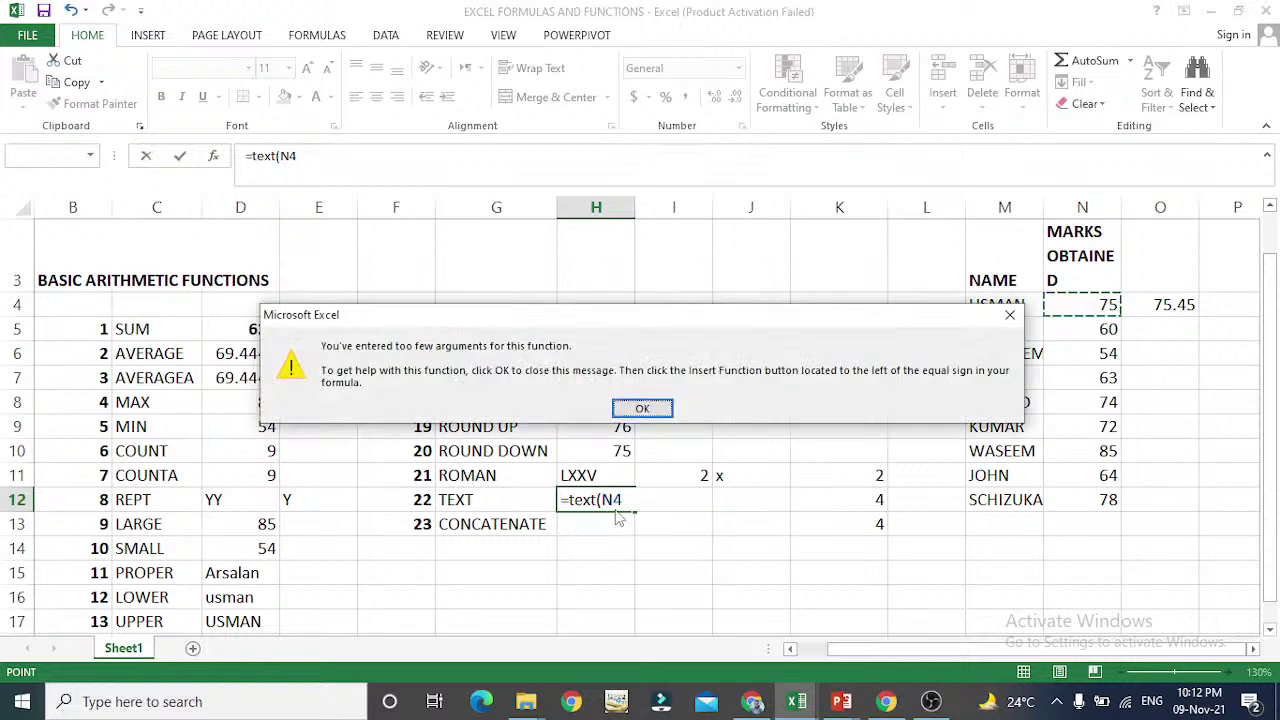
pyautogui.press('Return')
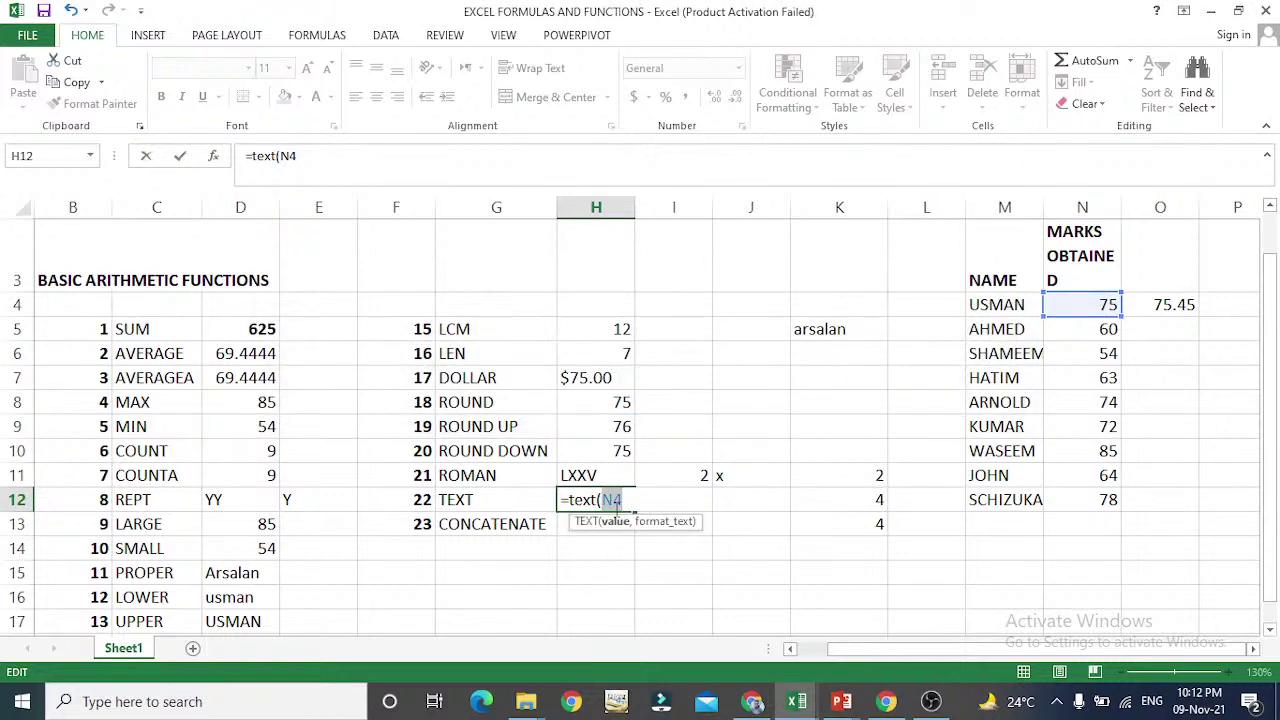
# - Complete the formula in H12 as =TEXT(N4,"dd/mm/yyyy") to show the mark in a date format
pyautogui.write(',')
pyautogui.doubleClick(614, 500)
pyautogui.press('Right')
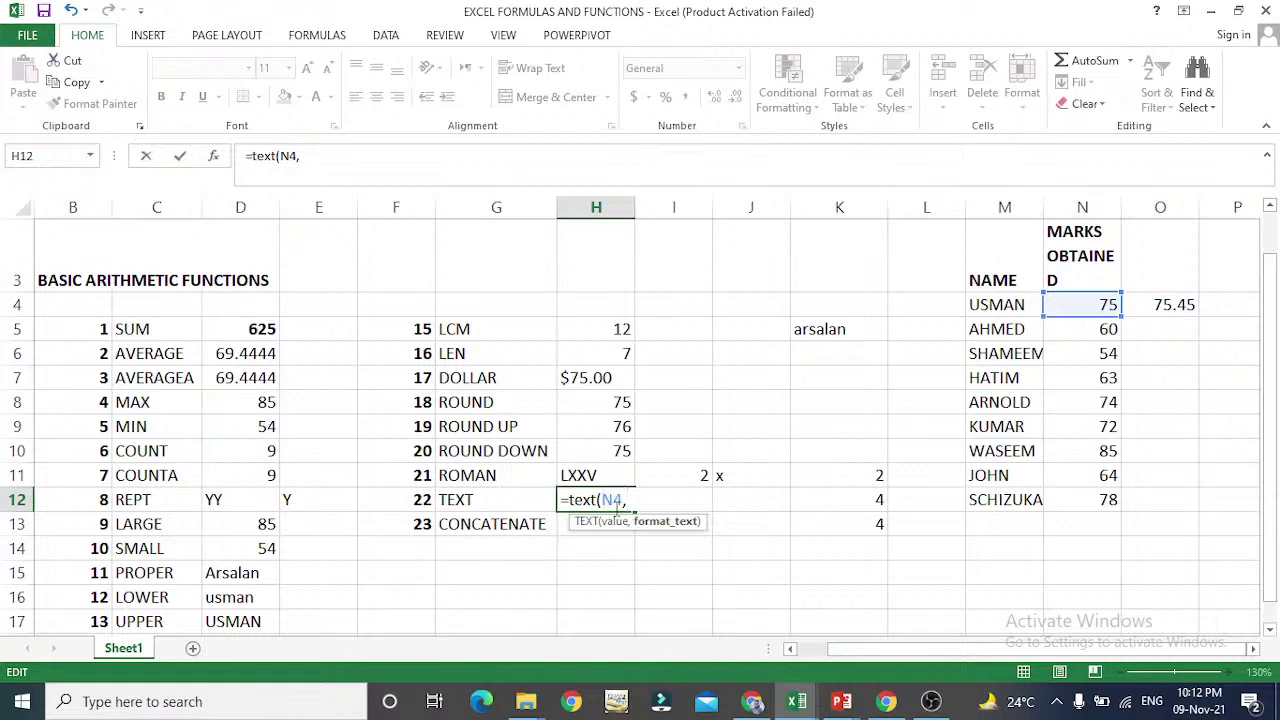
pyautogui.write('"dd//mm')
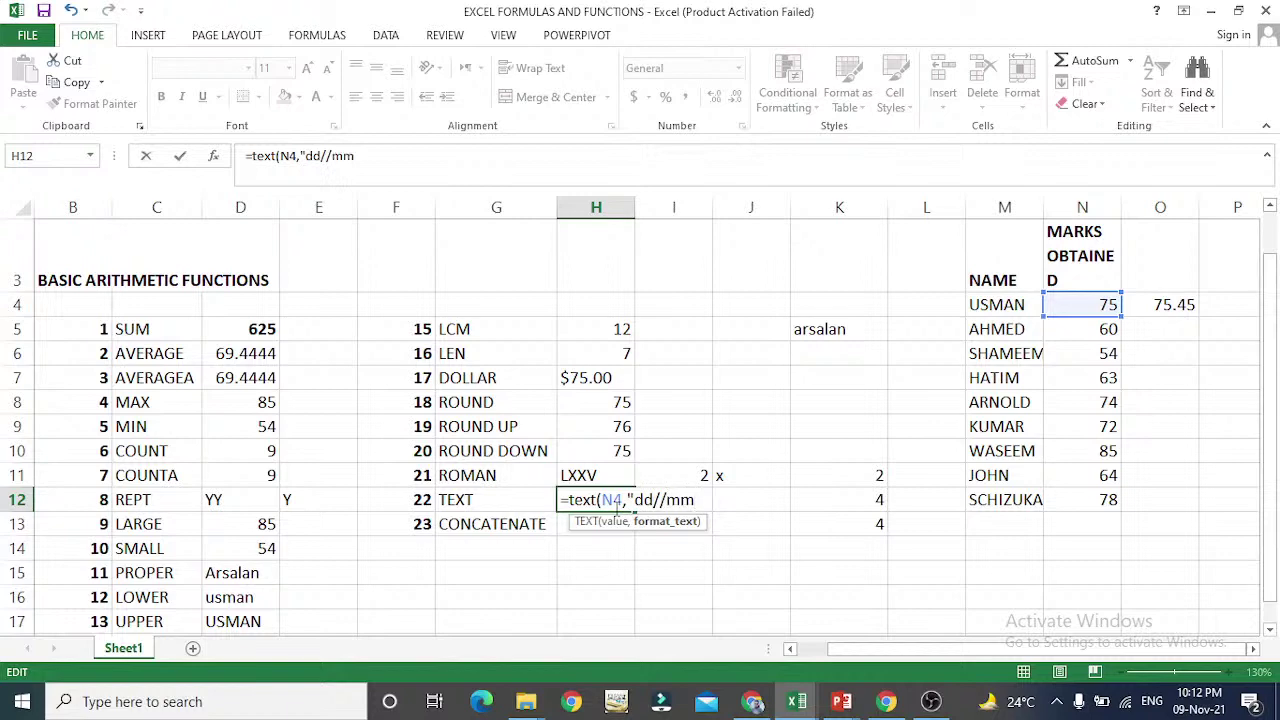
pyautogui.press('BackSpace')
pyautogui.press('BackSpace')
pyautogui.press('BackSpace')
pyautogui.write('mm/yyyy"')
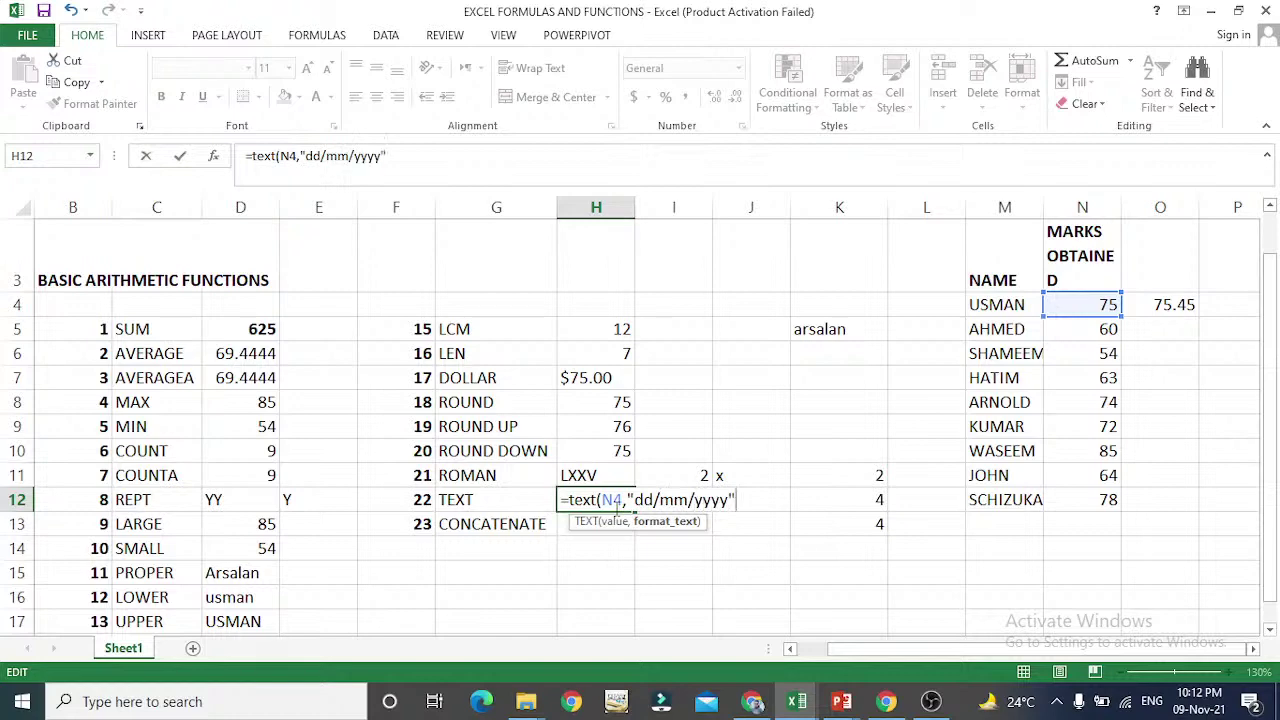
pyautogui.press('Return')
pyautogui.click(616, 508)
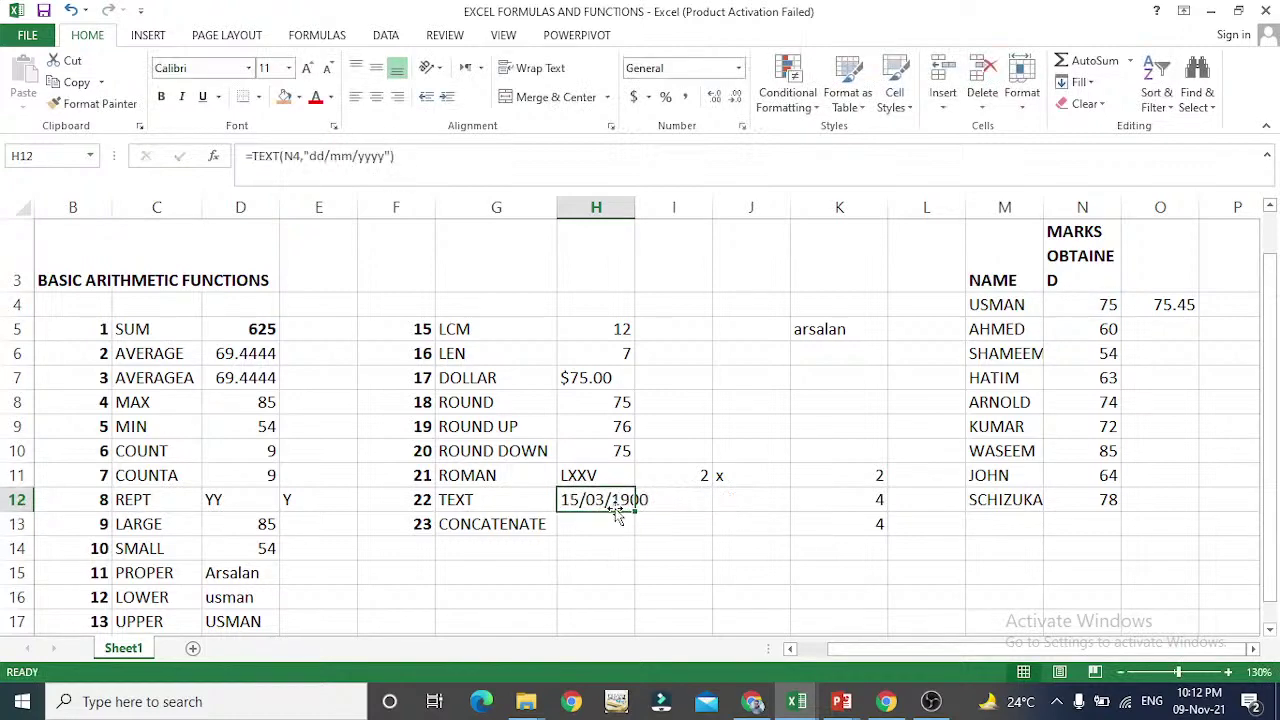
# - Examine the name and mark entries in columns M and N against the TEXT result in H12
pyautogui.press('Left')
pyautogui.press('Right')
pyautogui.press('Right')
pyautogui.press('Right')
pyautogui.press('Right')
pyautogui.press('Right')
pyautogui.press('Right')
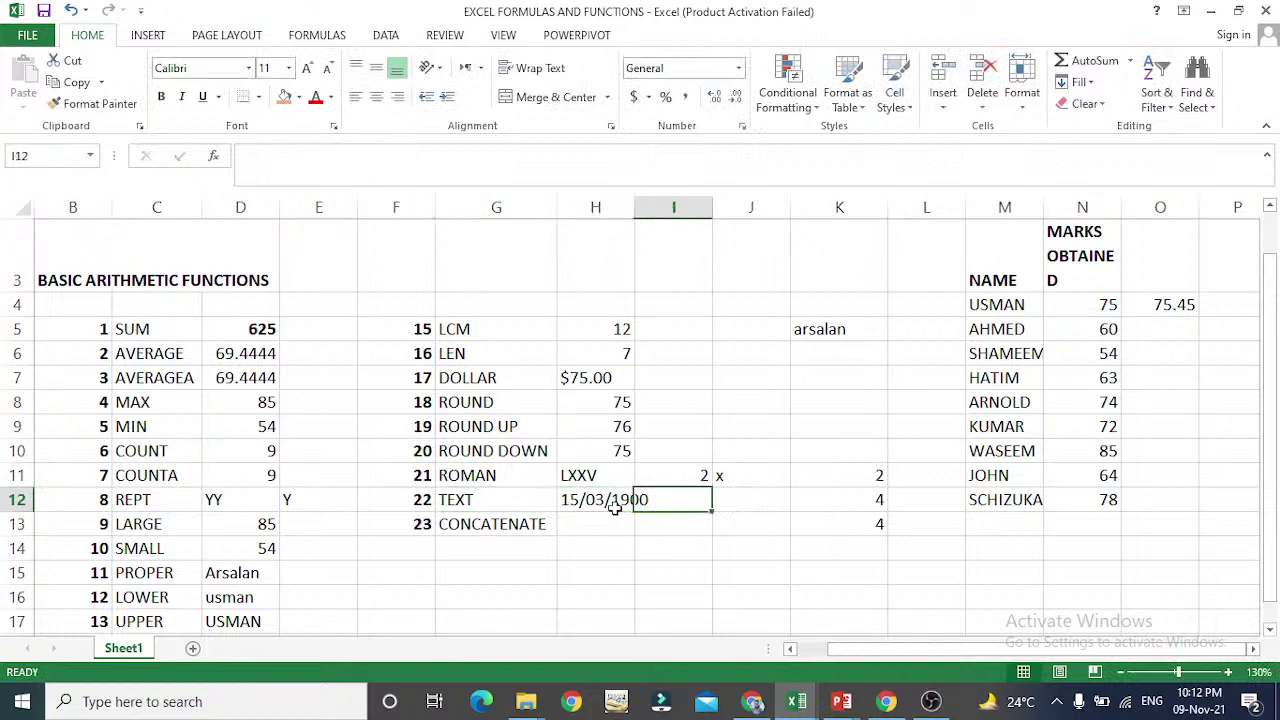
pyautogui.press('Right')
pyautogui.press('Left')
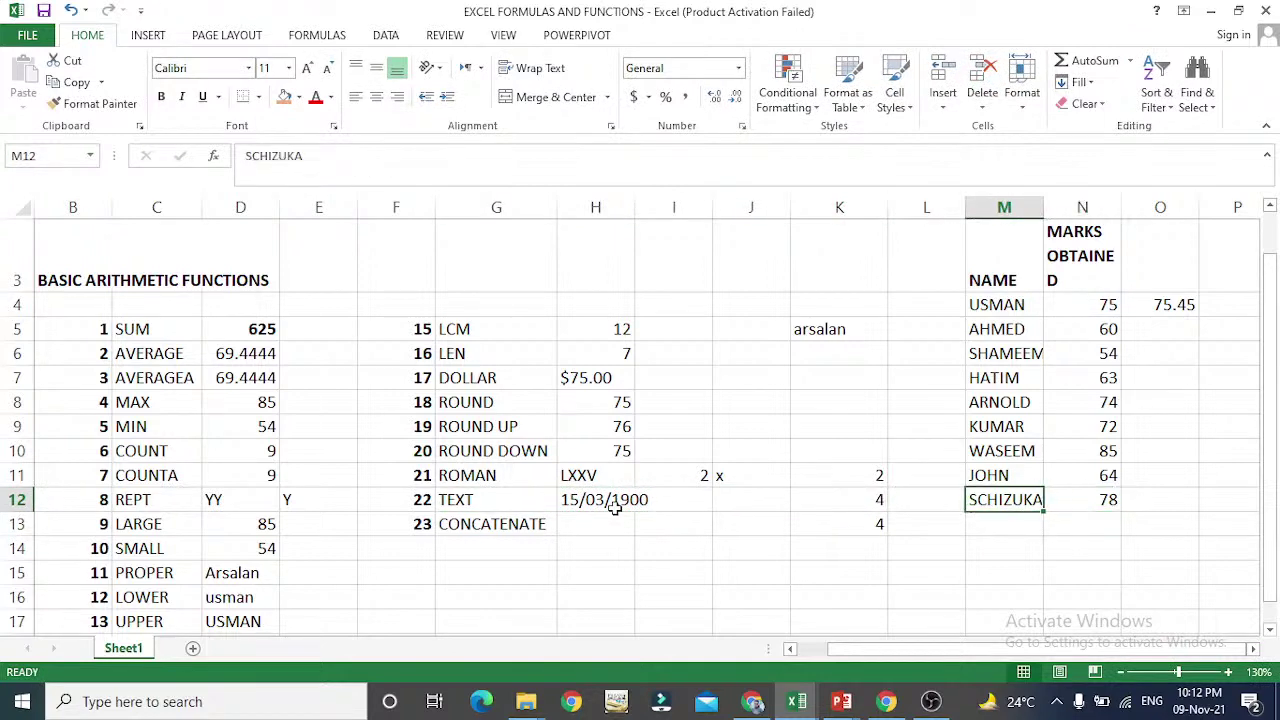
pyautogui.press('Up')
pyautogui.press('Up')
pyautogui.press('Up')
pyautogui.press('Up')
pyautogui.press('Up')
pyautogui.press('Up')
pyautogui.press('Up')
pyautogui.press('Up')
pyautogui.press('Up')
pyautogui.press('Down')
pyautogui.press('Right')
pyautogui.press('Down')
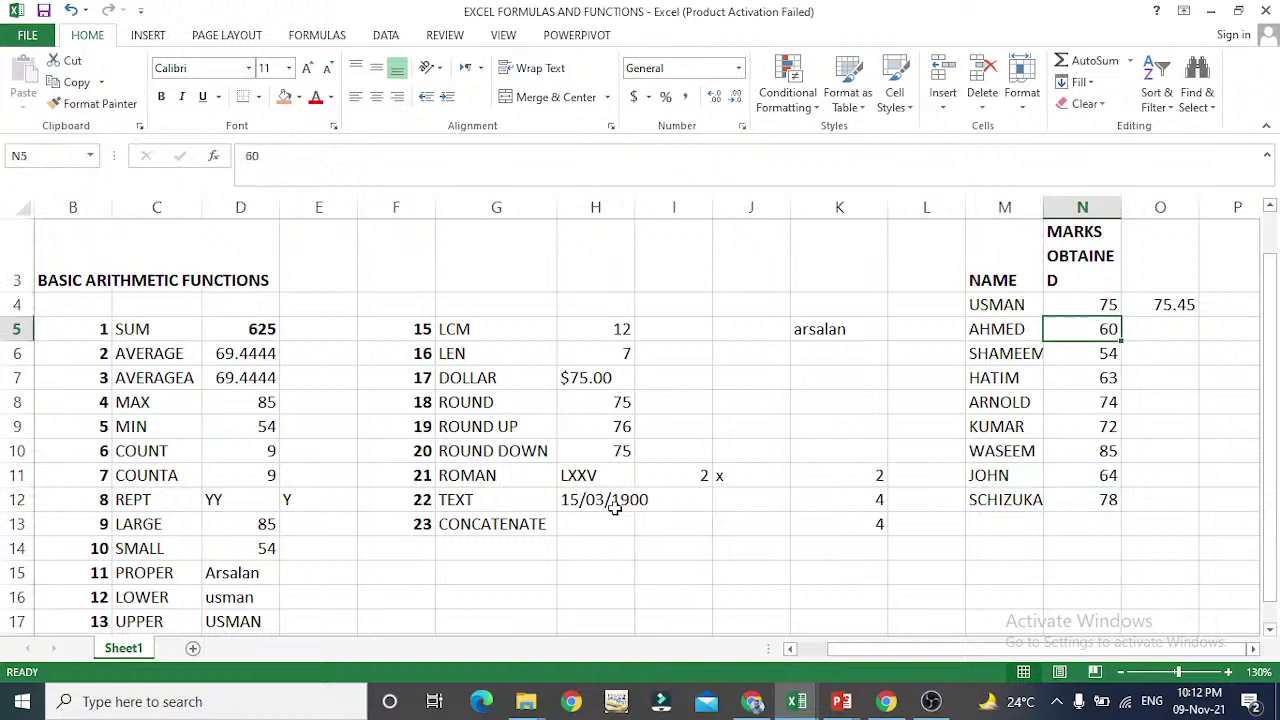
pyautogui.press('Down')
pyautogui.press('Down')
pyautogui.press('Down')
pyautogui.press('Left')
pyautogui.press('Left')
pyautogui.press('Down')
pyautogui.press('Down')
pyautogui.press('Down')
pyautogui.press('Down')
pyautogui.press('Left')
pyautogui.press('Left')
pyautogui.press('Left')
pyautogui.press('Left')
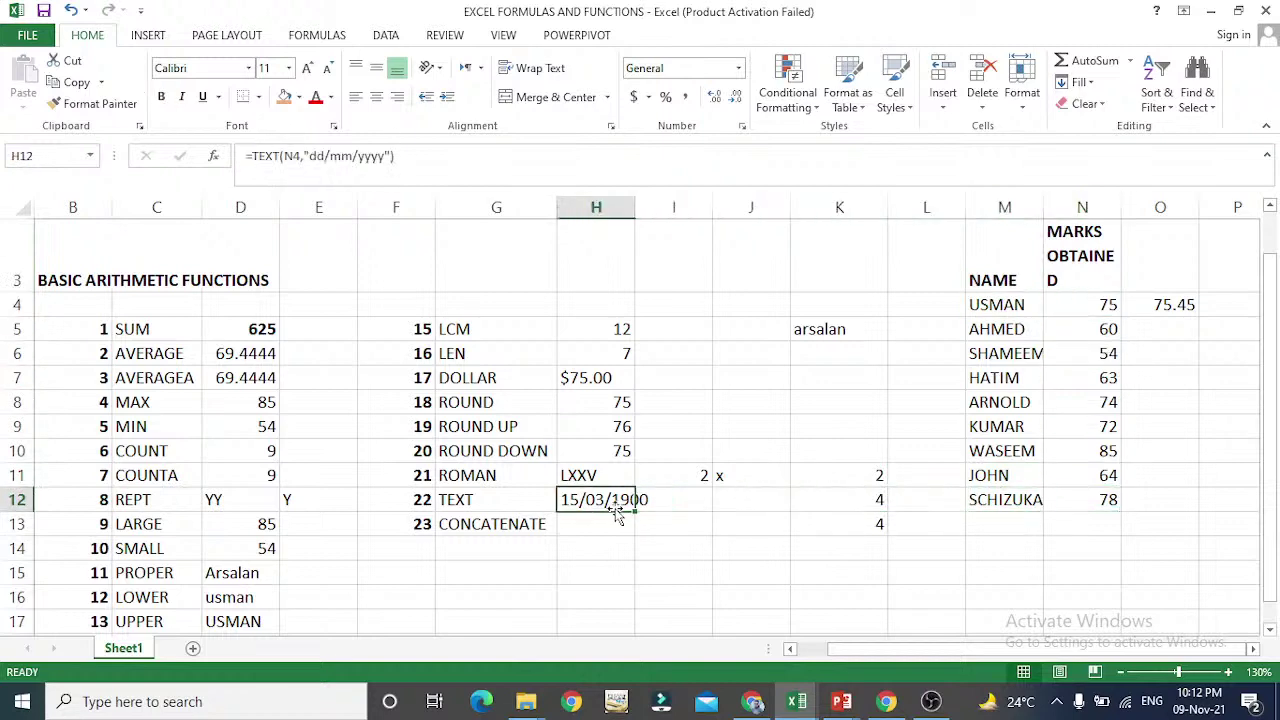
# - Replace the formula in H12 with =TEXT(2,0)
pyautogui.write('=')
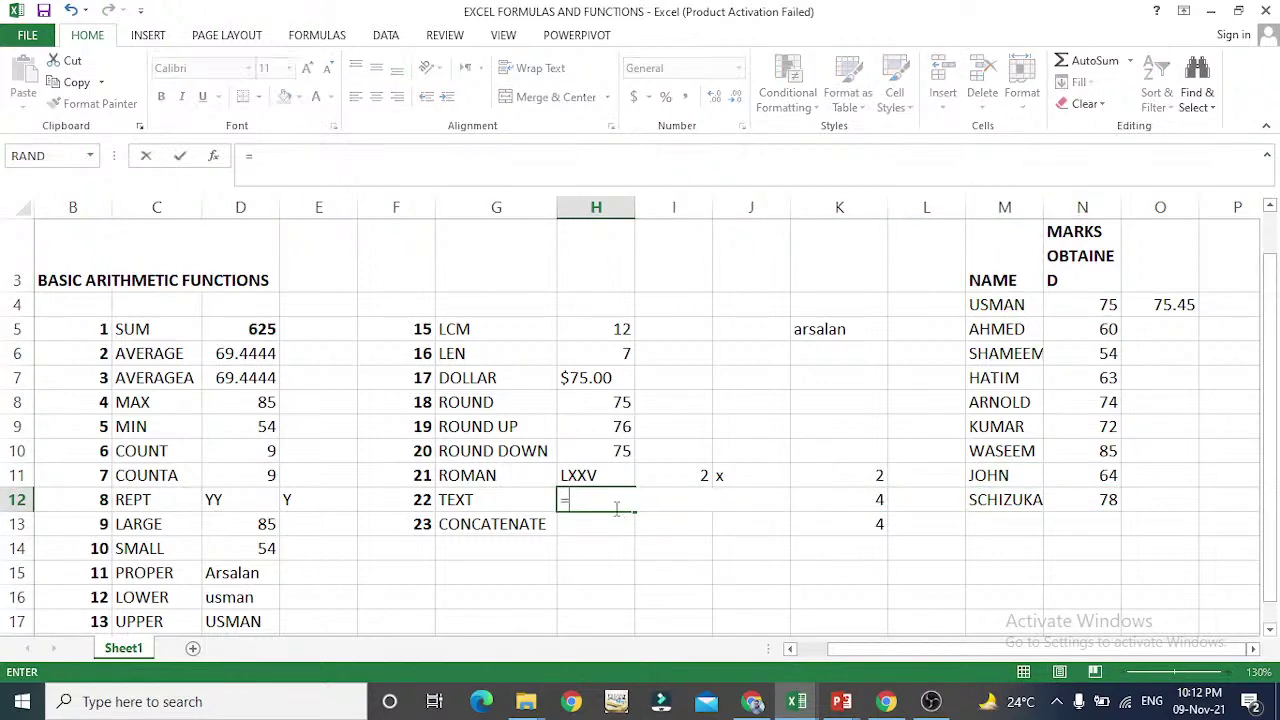
pyautogui.write('tex')
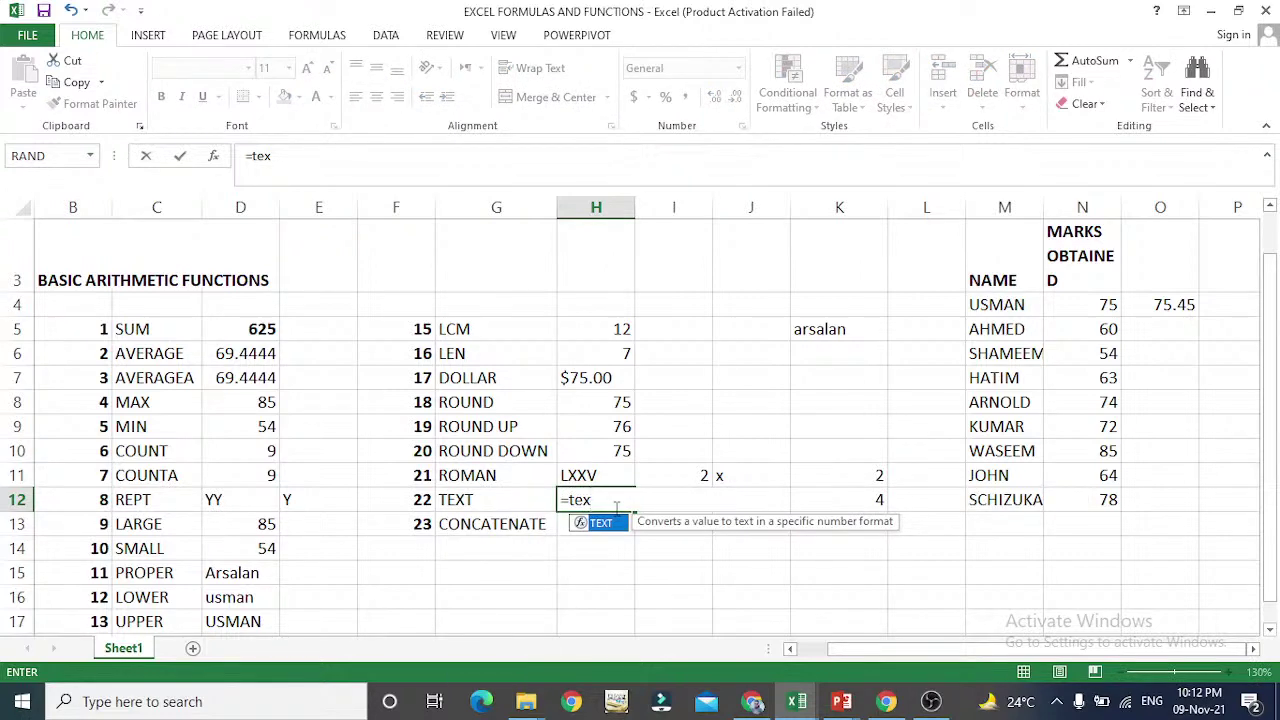
pyautogui.write('t(')
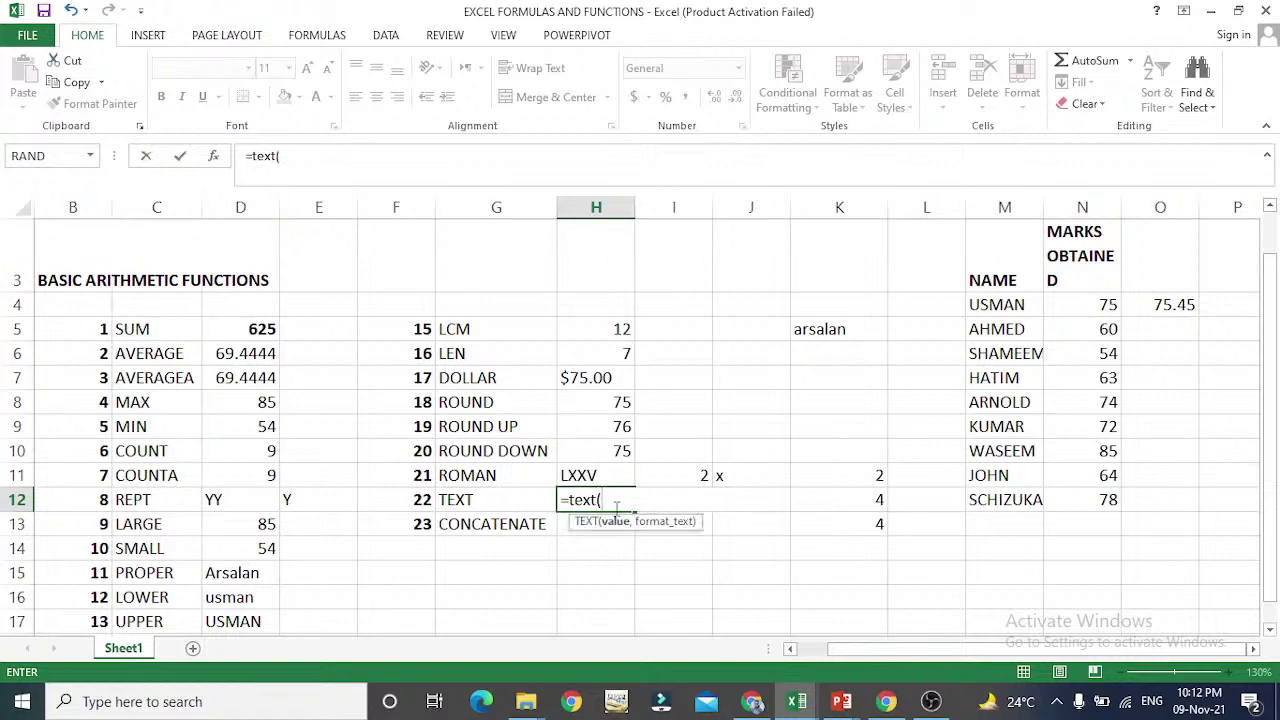
pyautogui.write('2,')
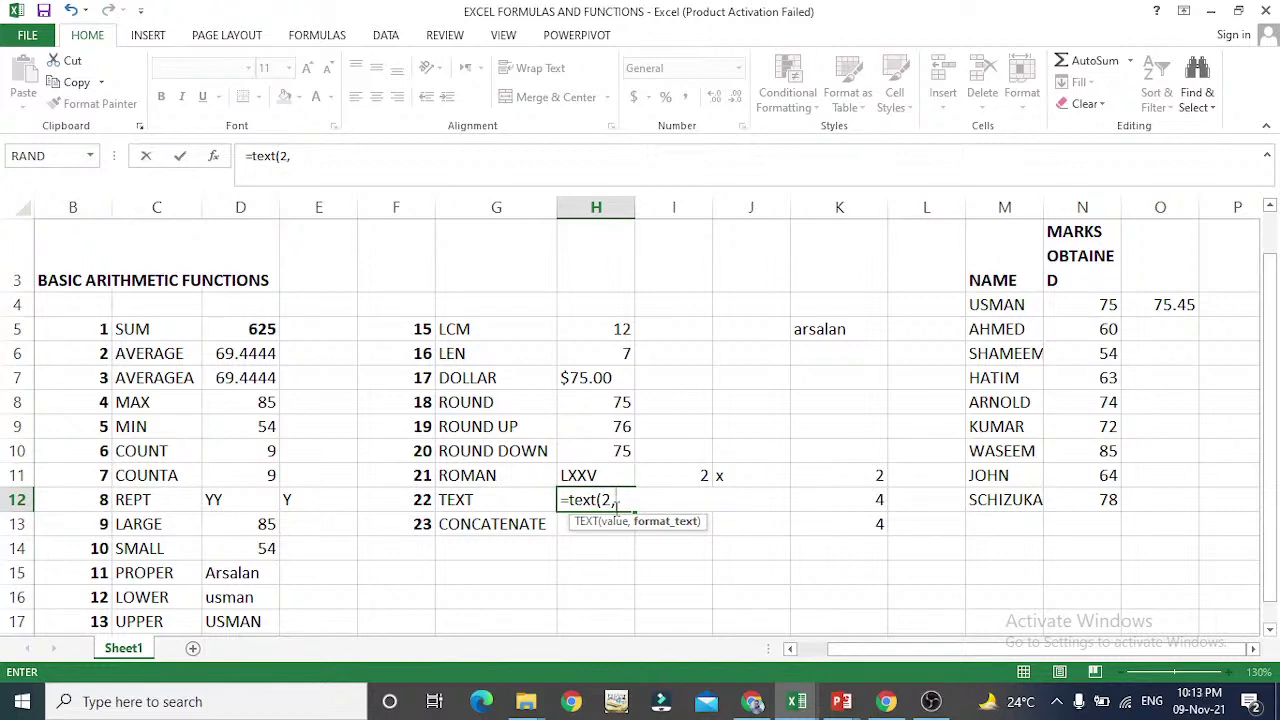
pyautogui.write('s')
pyautogui.press('BackSpace')
pyautogui.write('in')
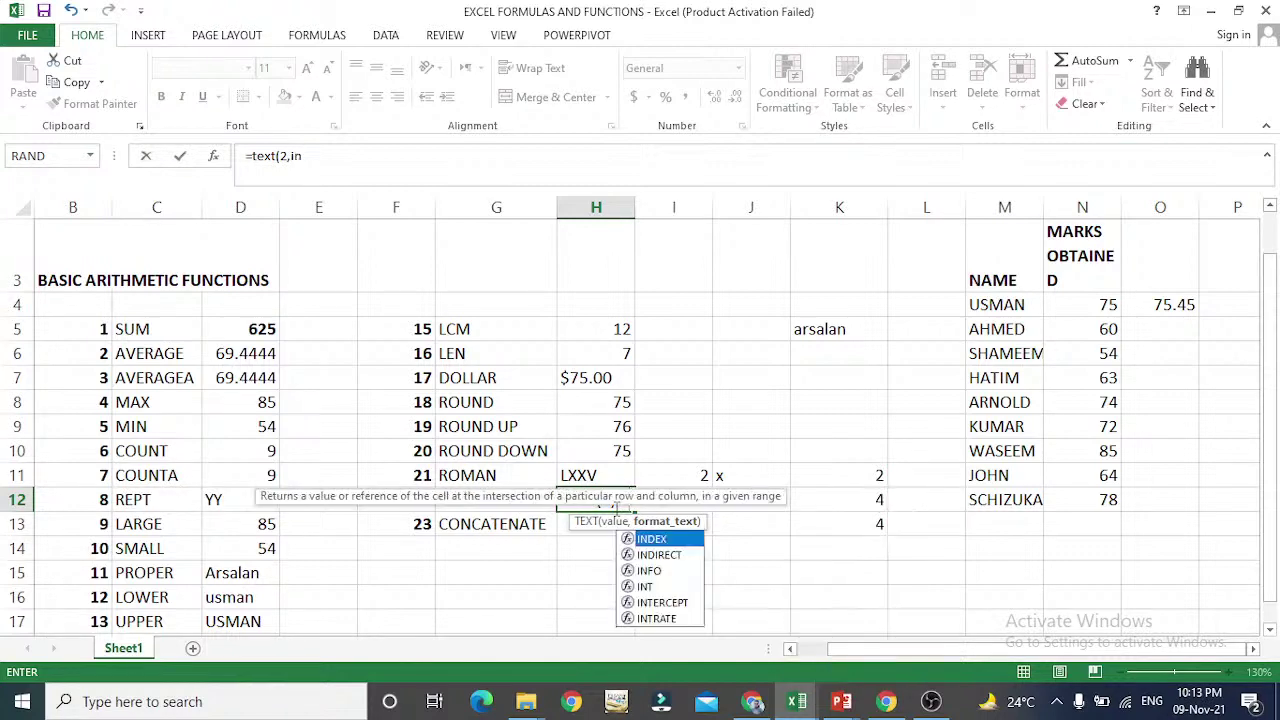
pyautogui.press('BackSpace')
pyautogui.press('BackSpace')
pyautogui.write('0')
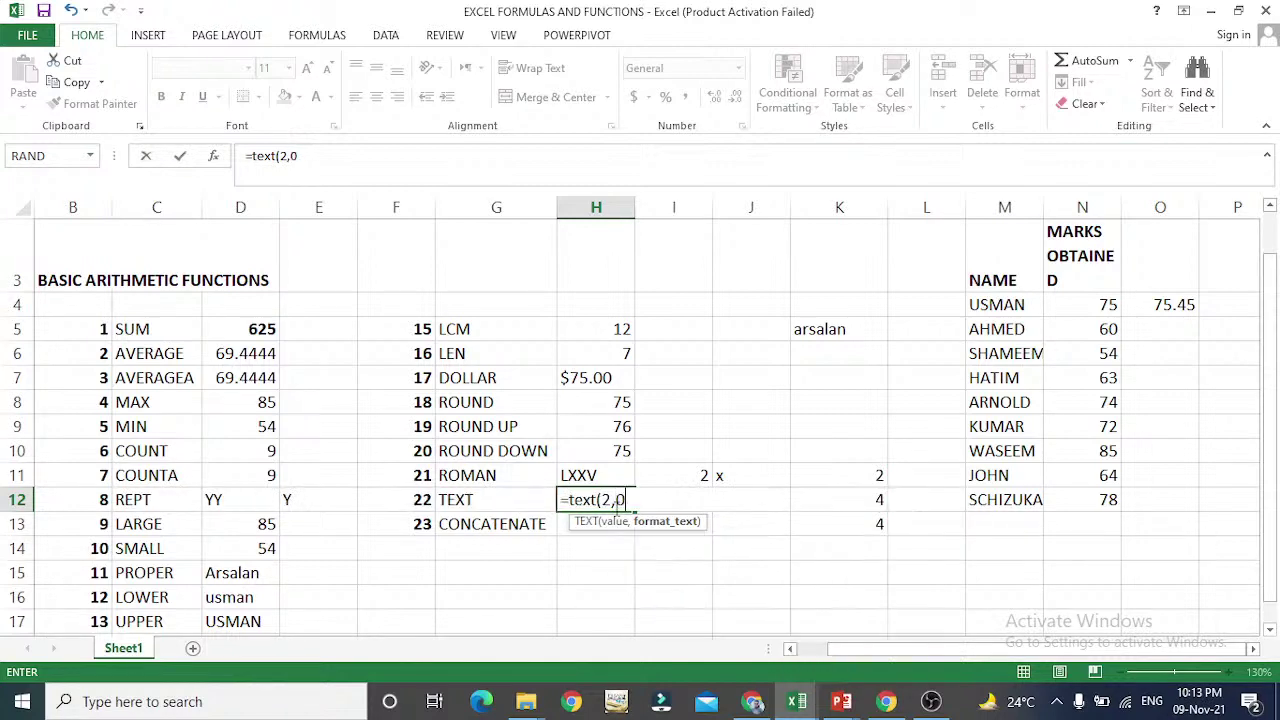
pyautogui.press('Return')
pyautogui.click(615, 506)
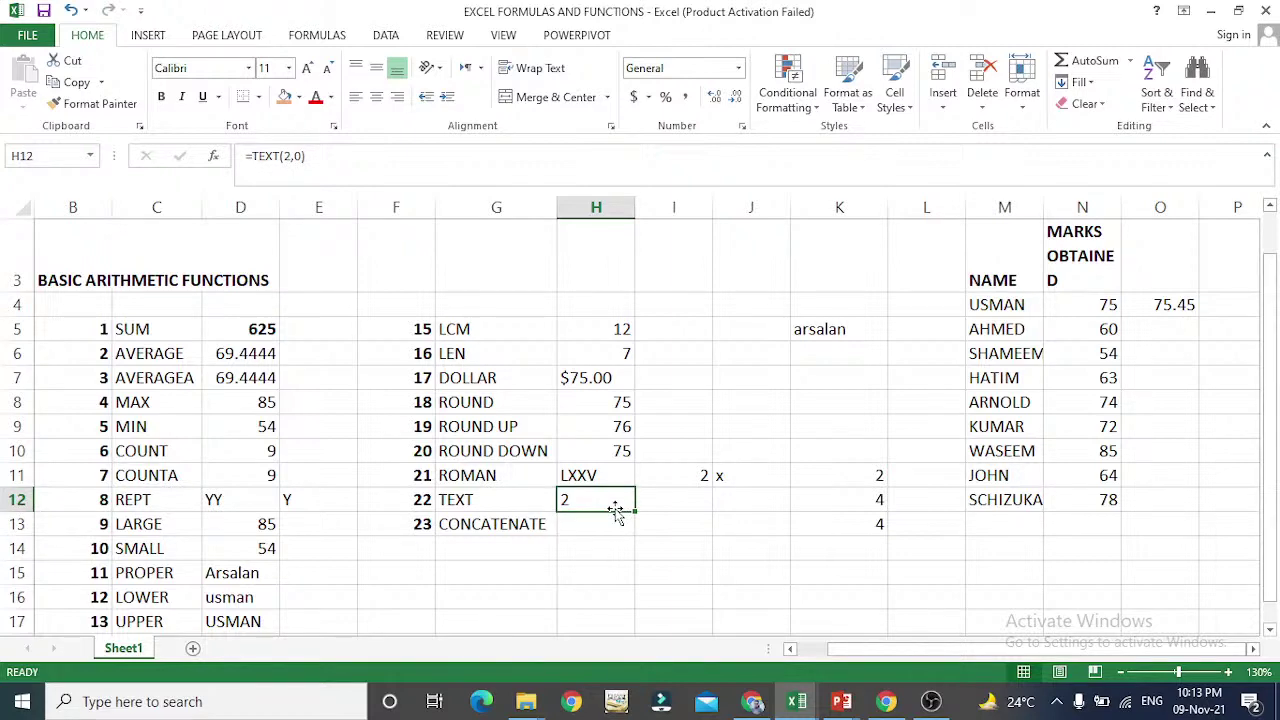
# - Start a new TEXT formula in H12 in place of the existing one
pyautogui.press('Down')
pyautogui.press('Up')
pyautogui.press('Left')
pyautogui.press('Right')
pyautogui.write('=')
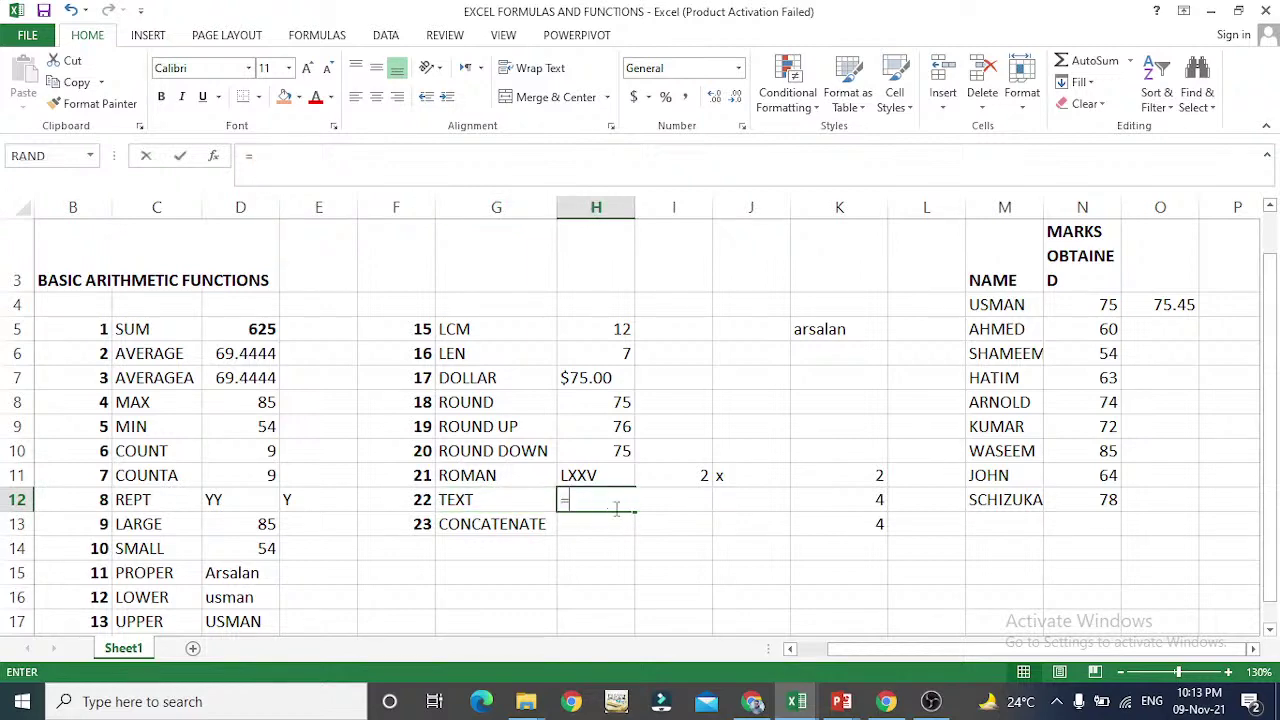
pyautogui.write('tex')
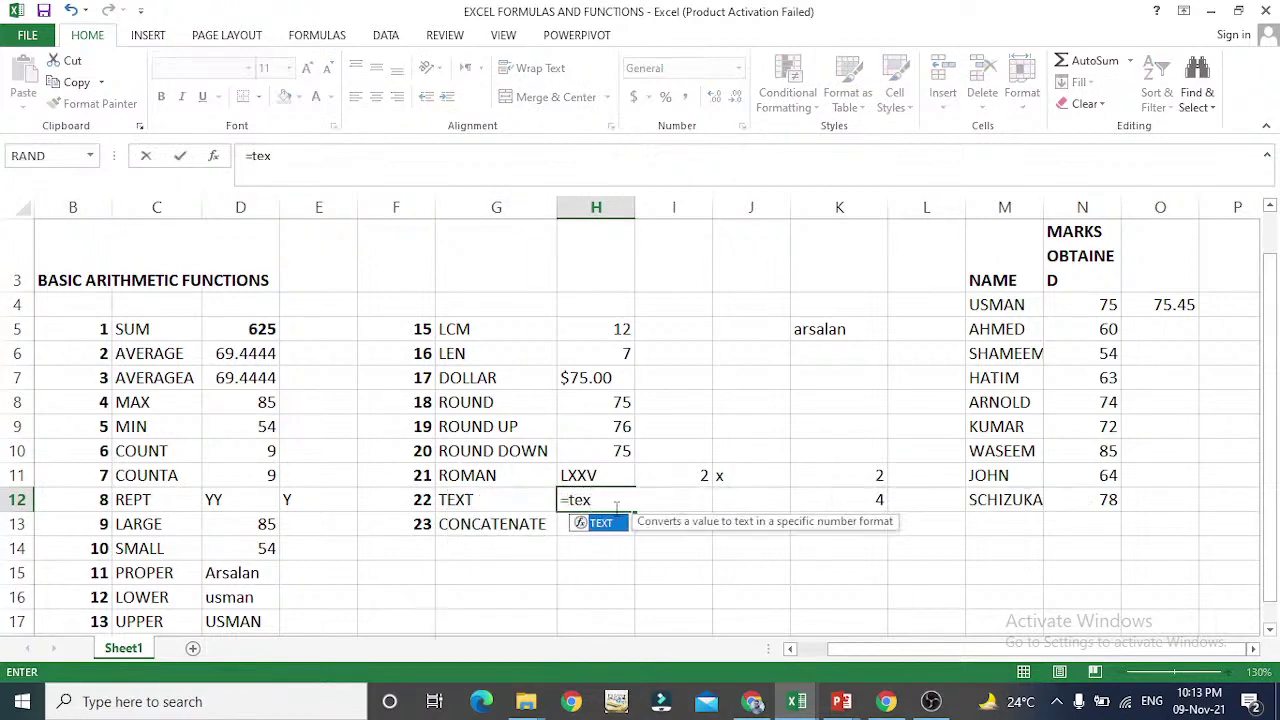
pyautogui.write('t(')
pyautogui.press('Right')
pyautogui.press('Right')
pyautogui.press('Right')
pyautogui.press('Right')
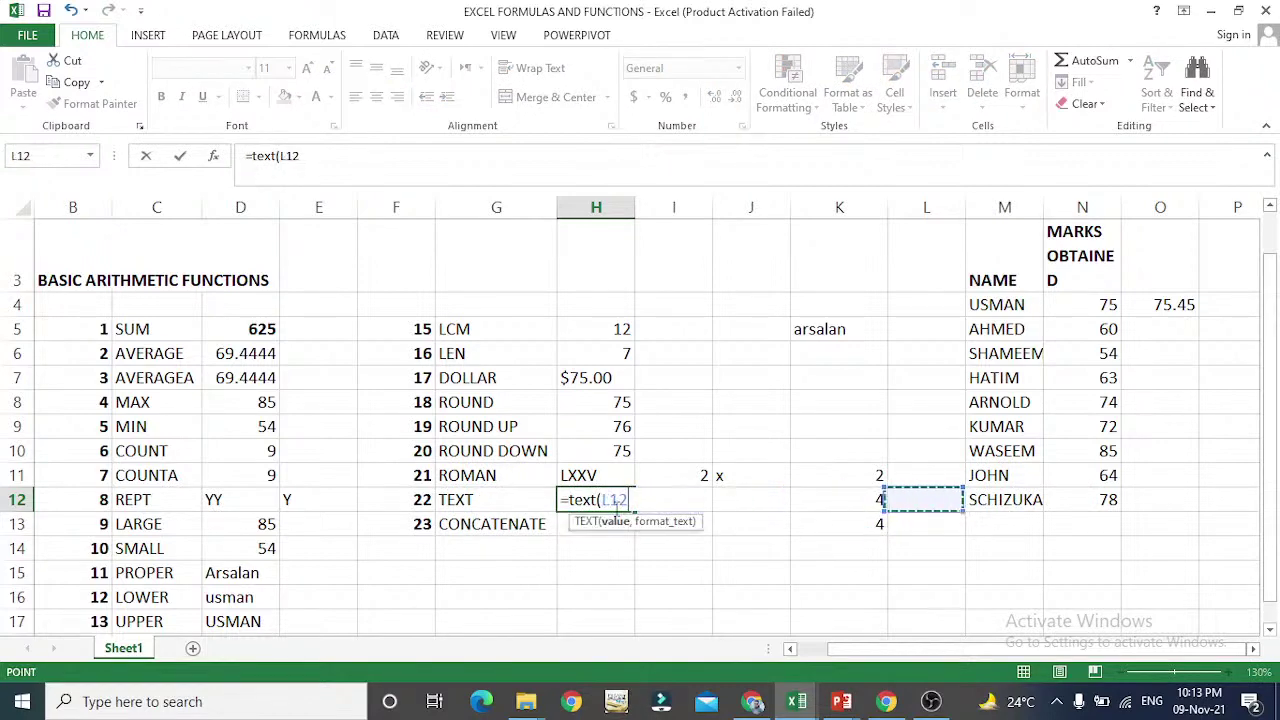
pyautogui.press('Right')
pyautogui.press('Return')
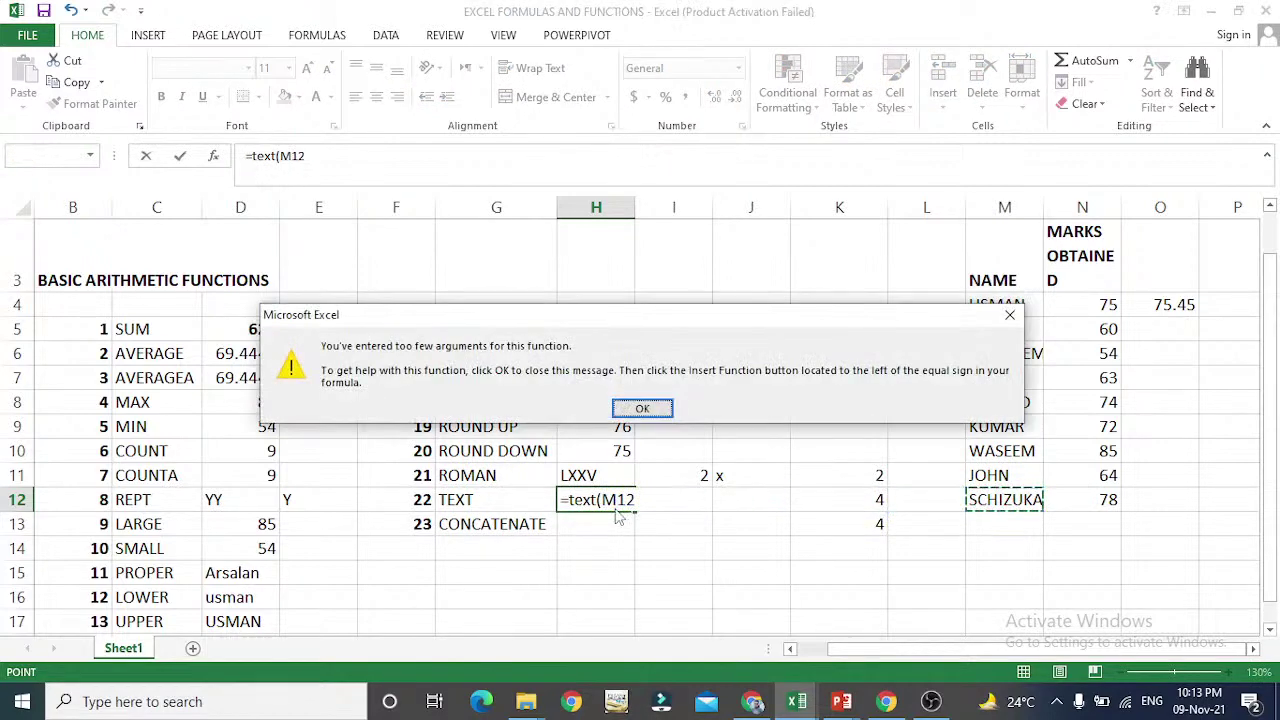
pyautogui.press('Return')
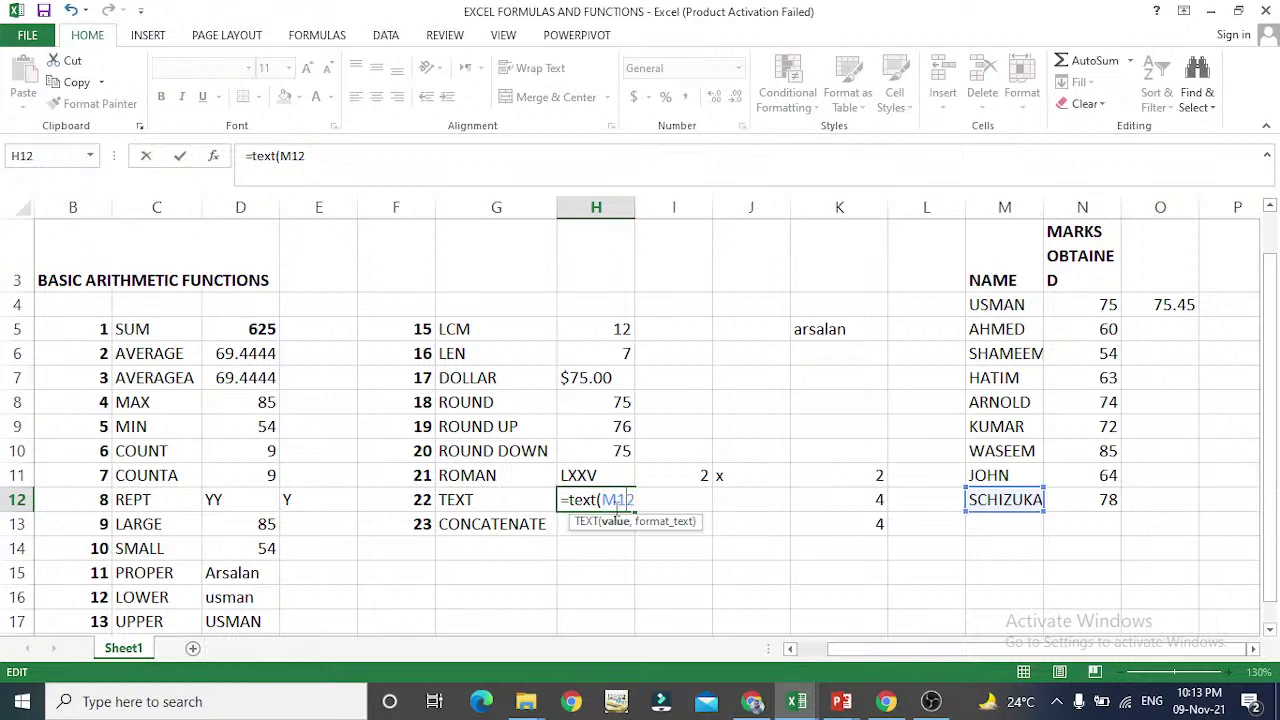
pyautogui.press('BackSpace')
pyautogui.press('BackSpace')
pyautogui.press('BackSpace')
pyautogui.press('BackSpace')
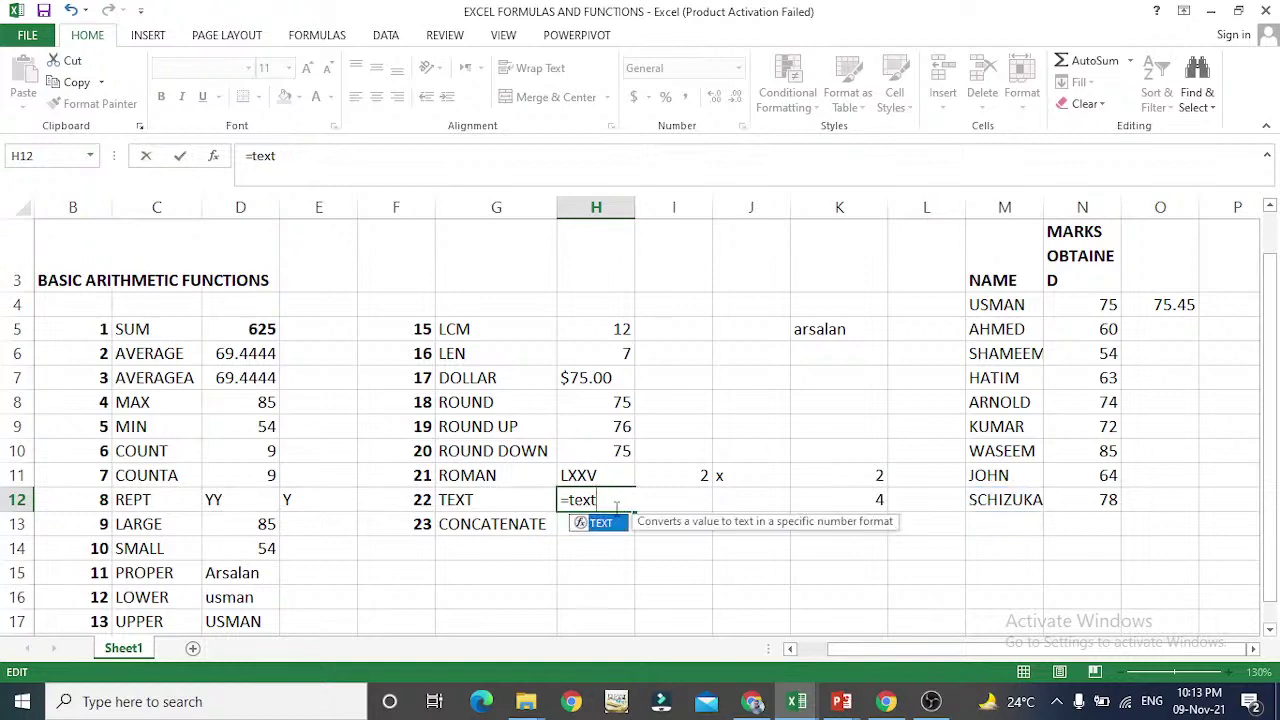
# - Complete the formula in H12 as =TEXT(2,1), using value 2 and format 1
pyautogui.write('(2')
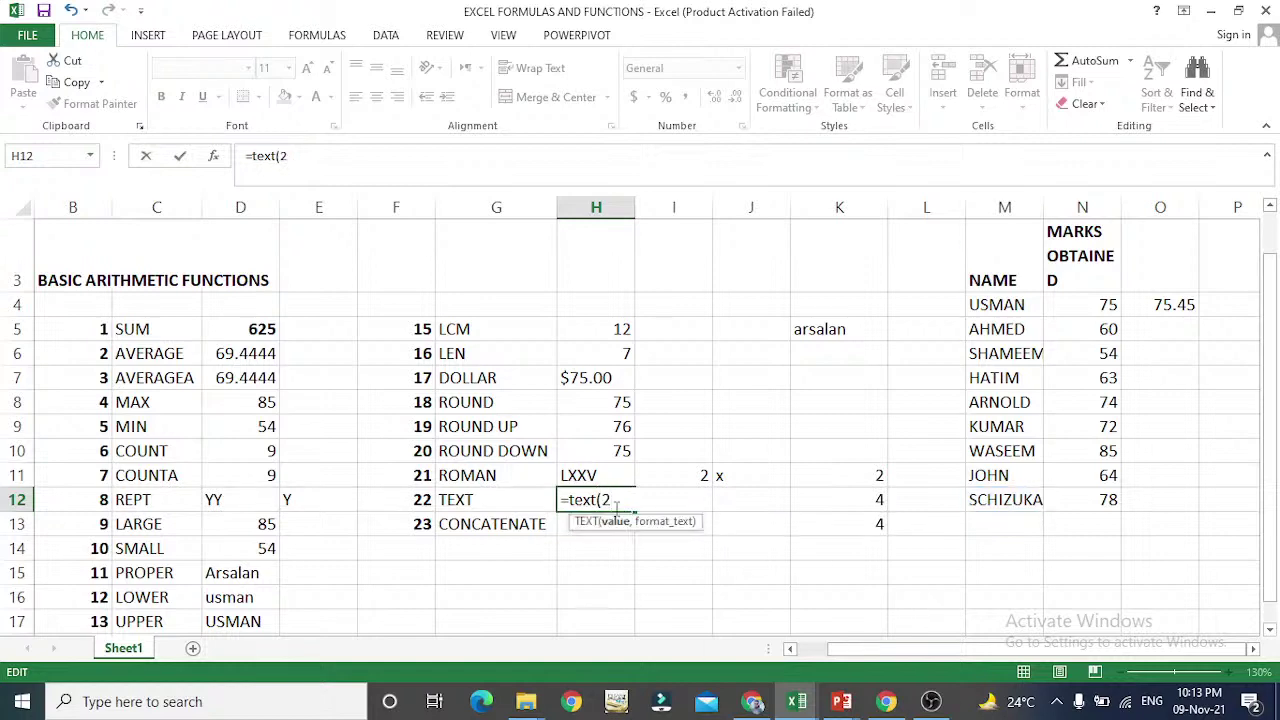
pyautogui.write(',1')
pyautogui.press('Return')
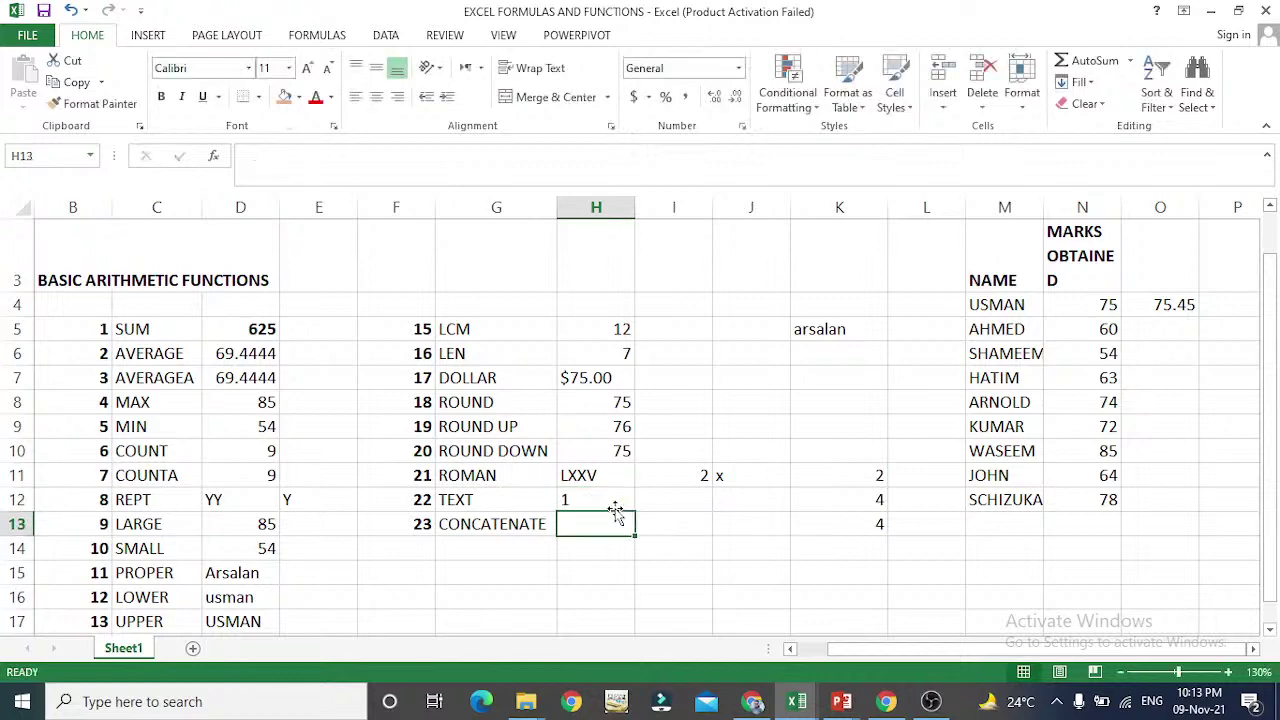
pyautogui.click(615, 508)
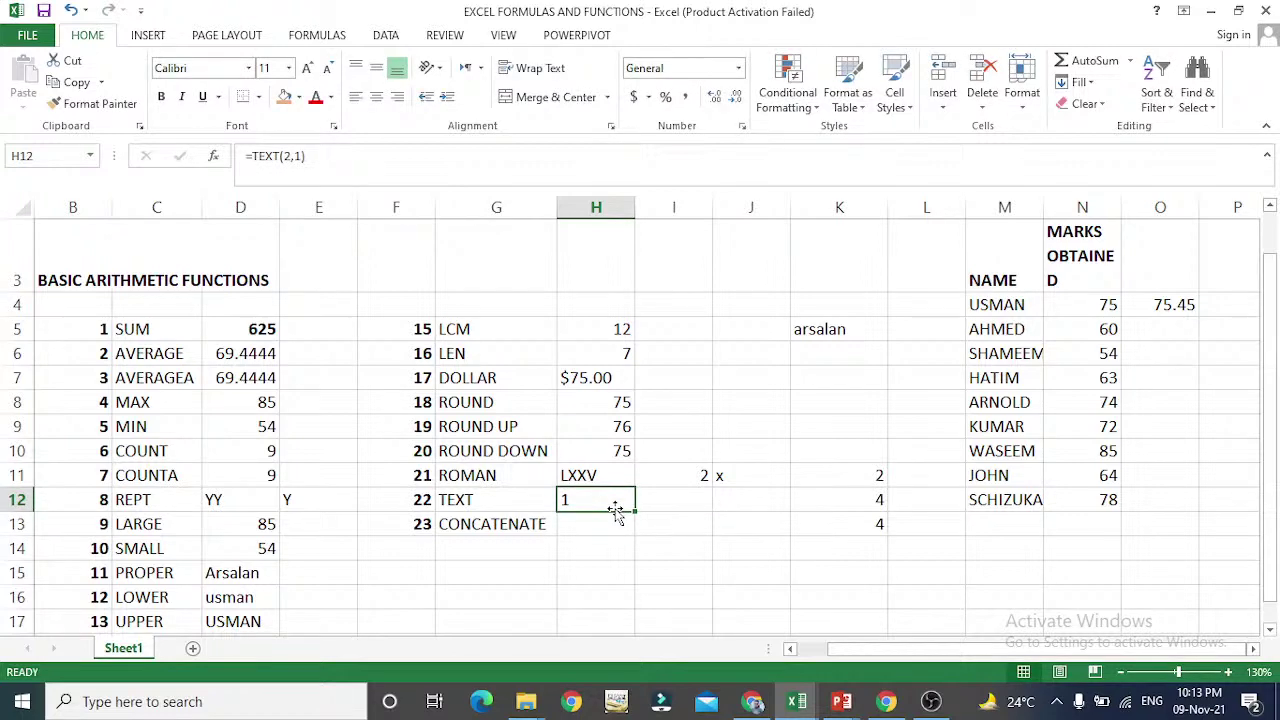
pyautogui.press('Return')
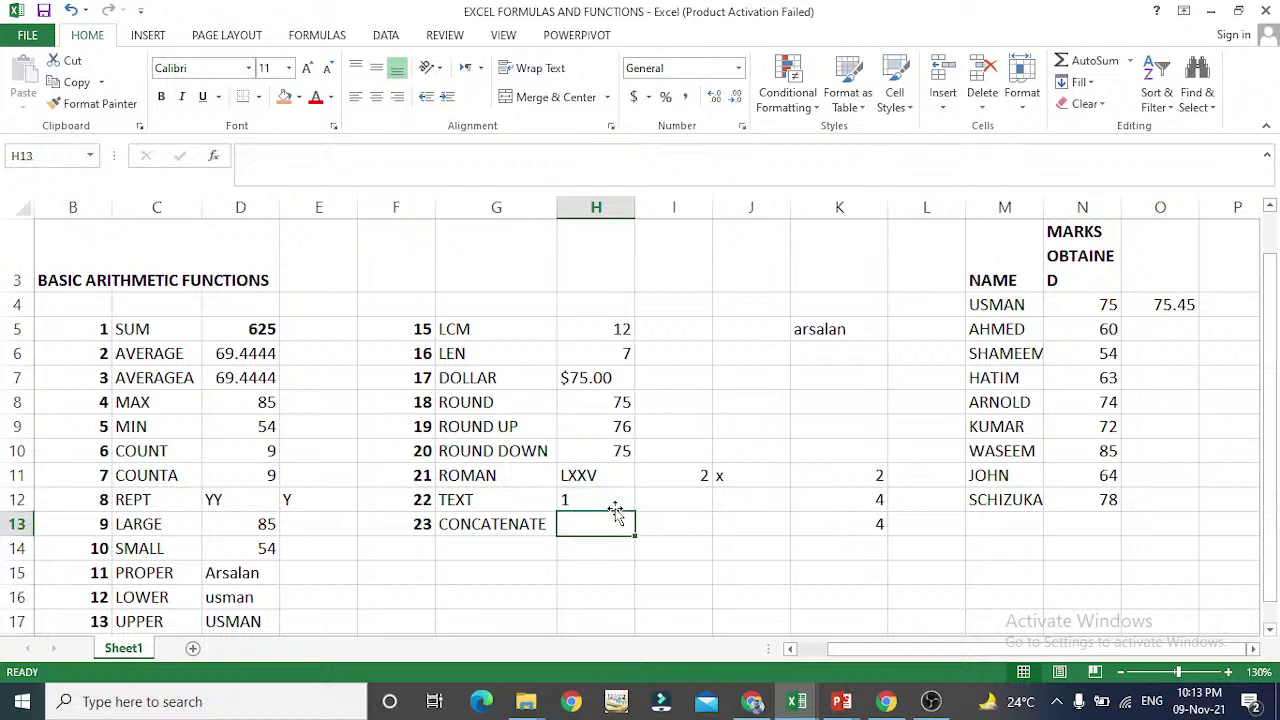
pyautogui.click(615, 510)
pyautogui.press('Return')
pyautogui.click(615, 510)
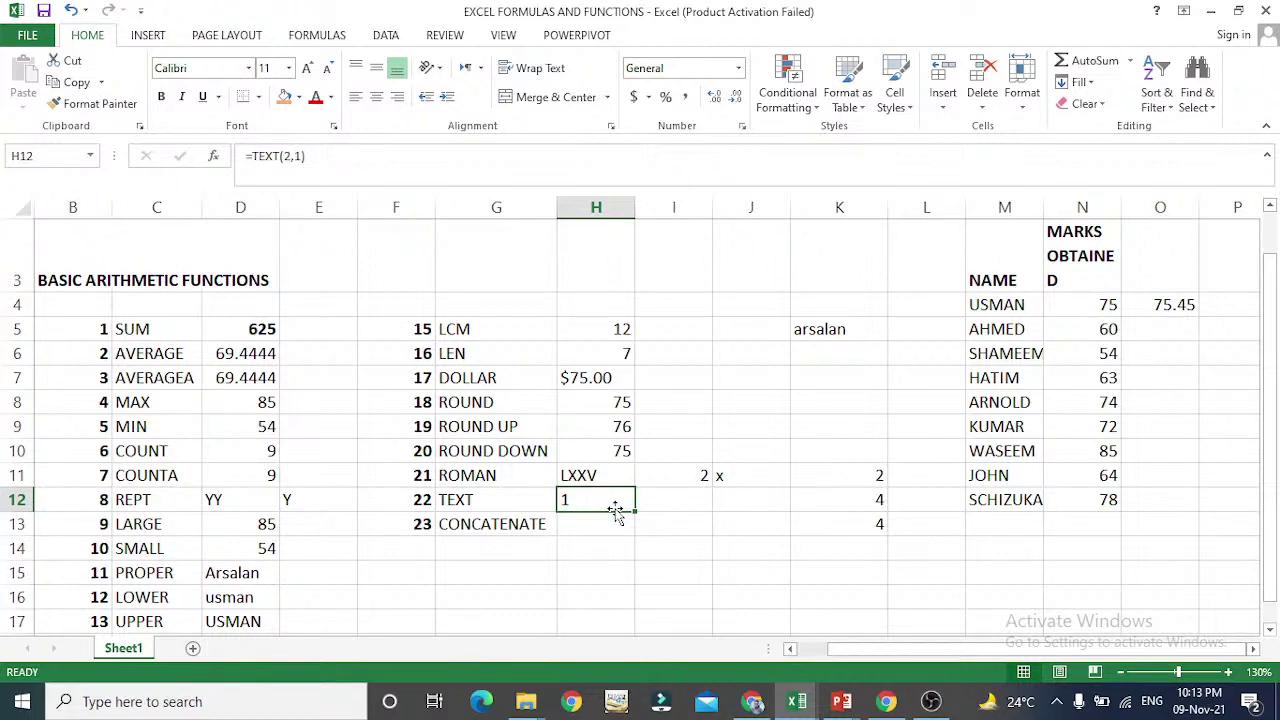
pyautogui.press('Return')
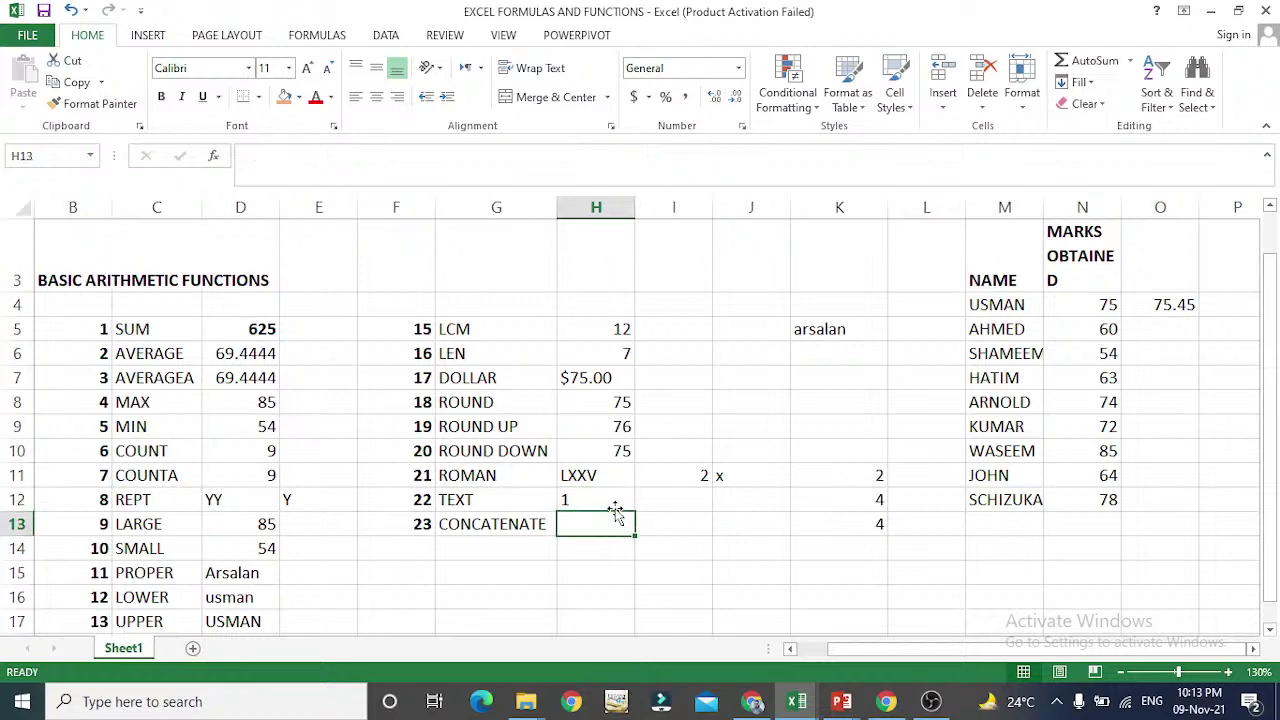
pyautogui.write('=')
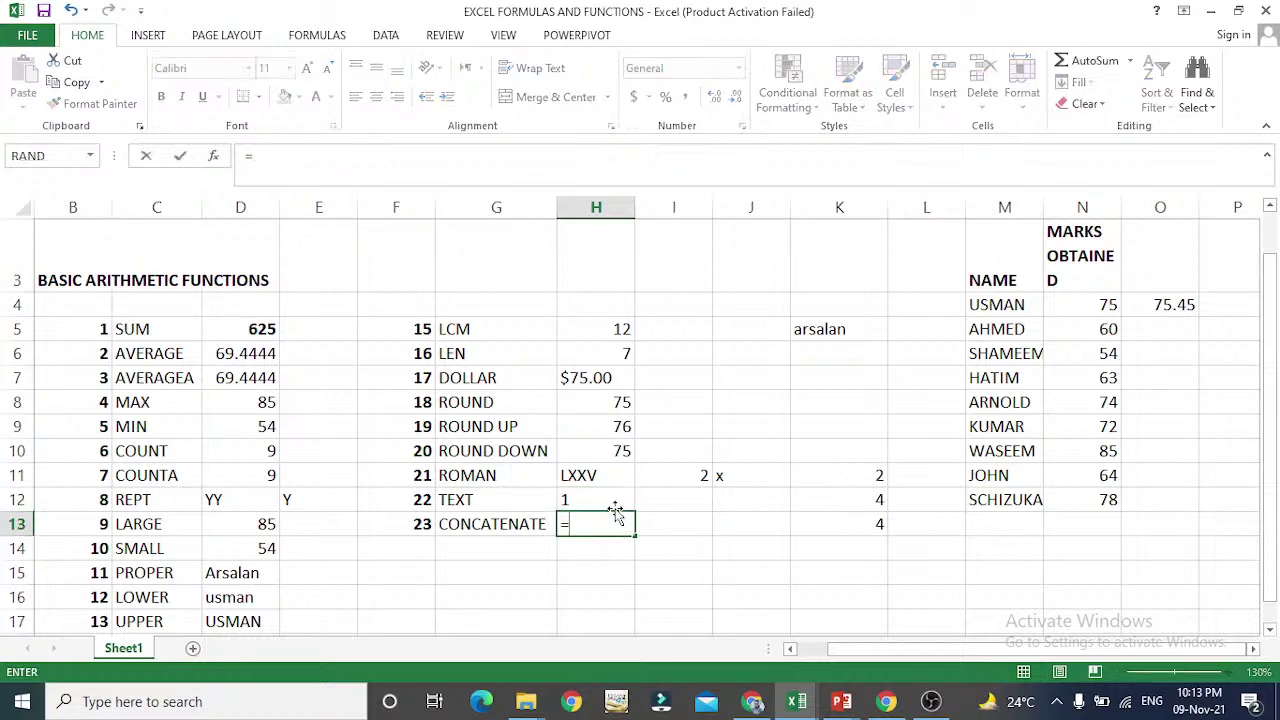
pyautogui.write('cocate')
pyautogui.press('BackSpace')
pyautogui.press('BackSpace')
pyautogui.press('BackSpace')
pyautogui.press('BackSpace')
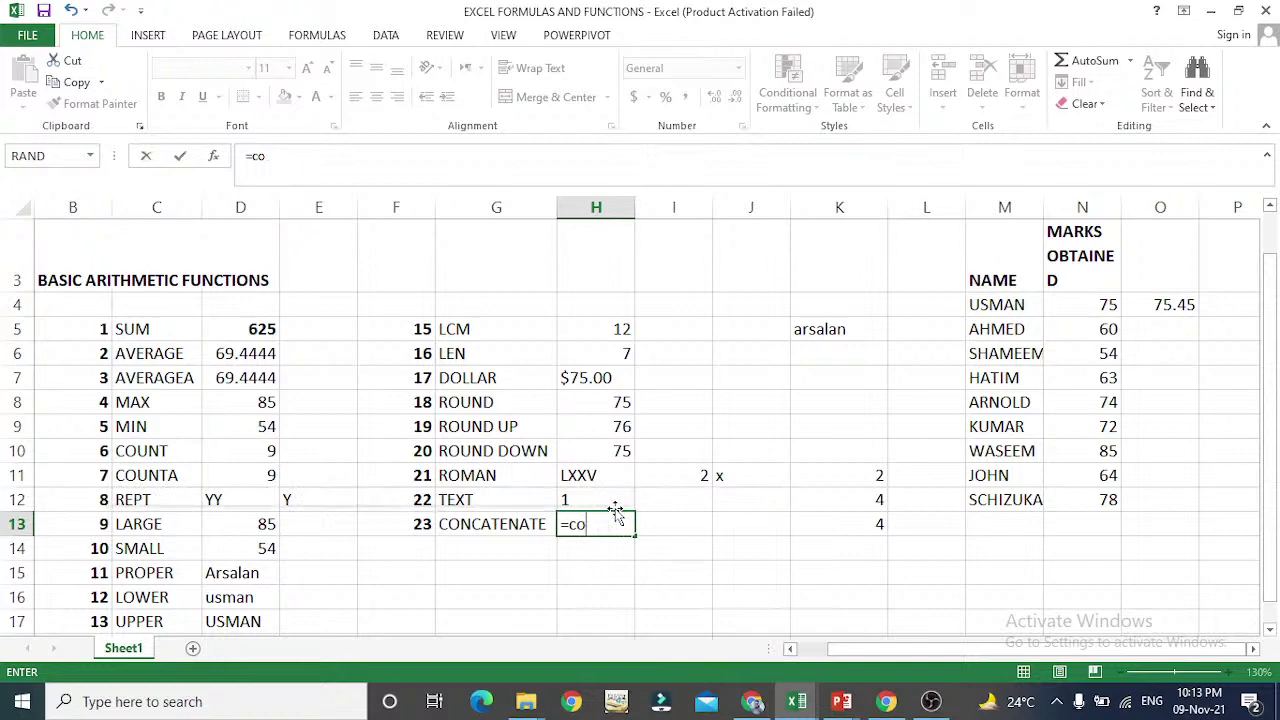
pyautogui.write('n')
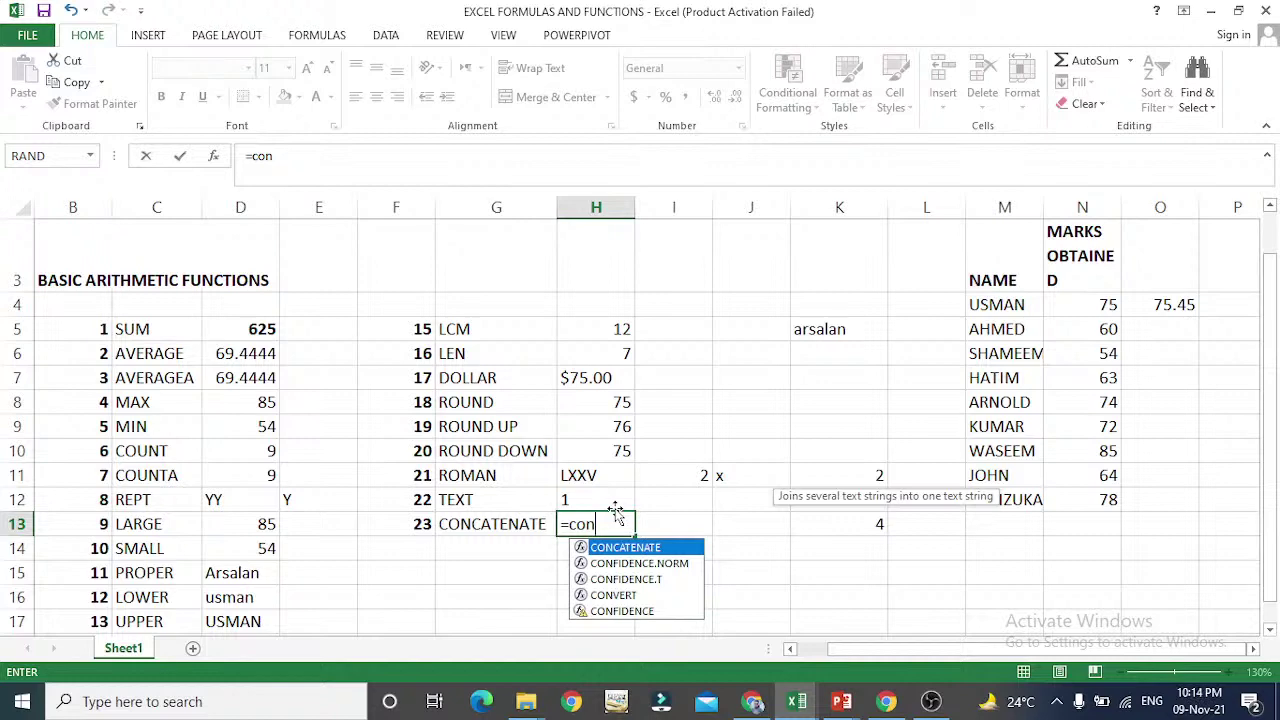
pyautogui.write('ca')
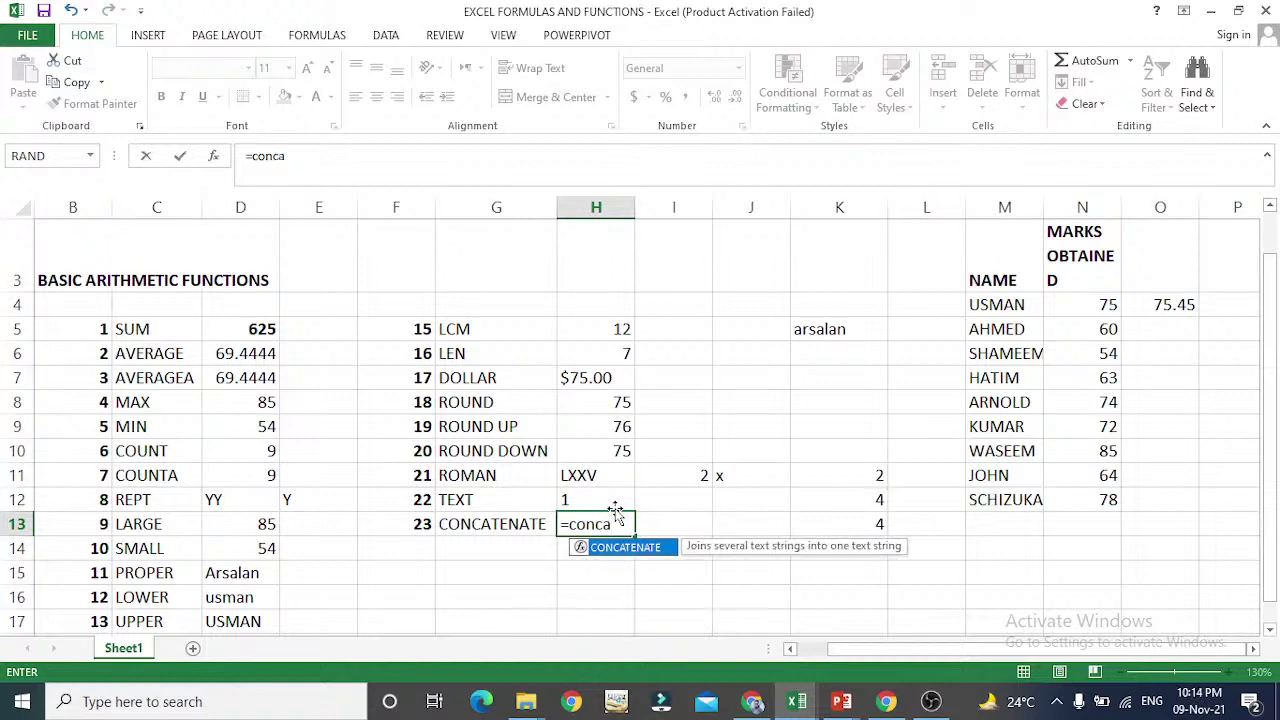
pyautogui.write('tenate(')
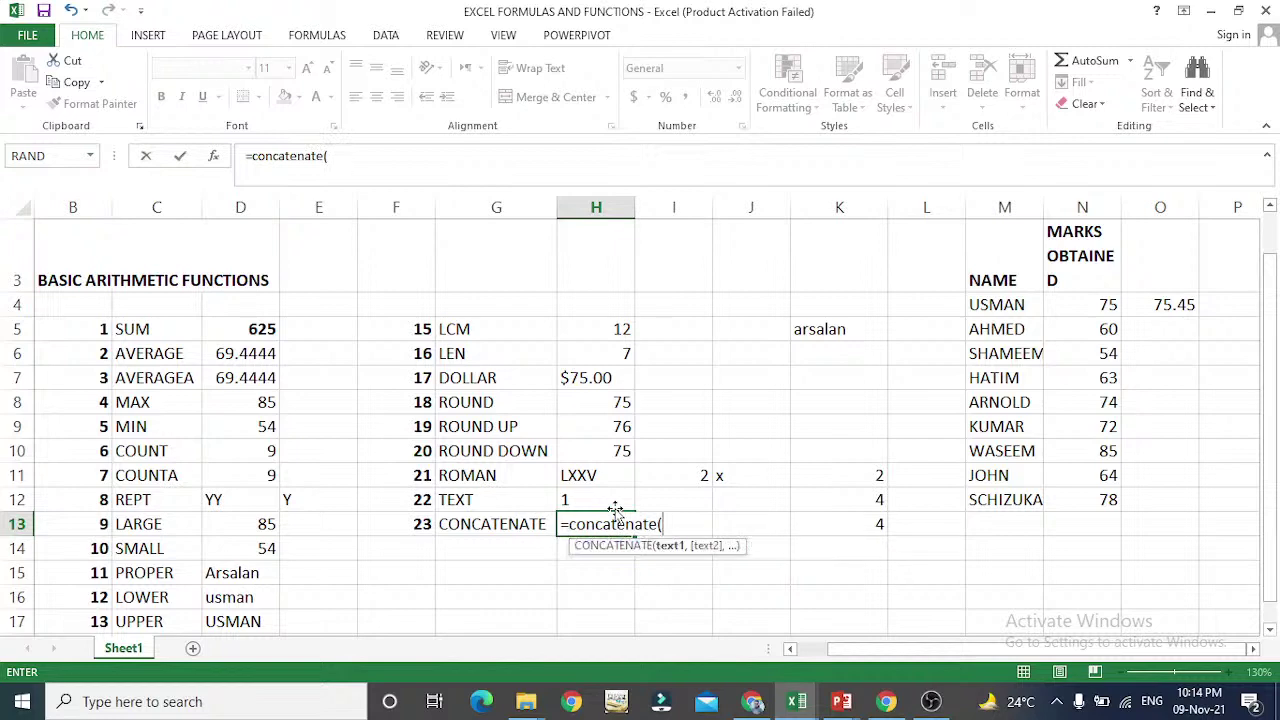
pyautogui.press('Right')
pyautogui.press('Right')
pyautogui.press('Right')
pyautogui.press('Right')
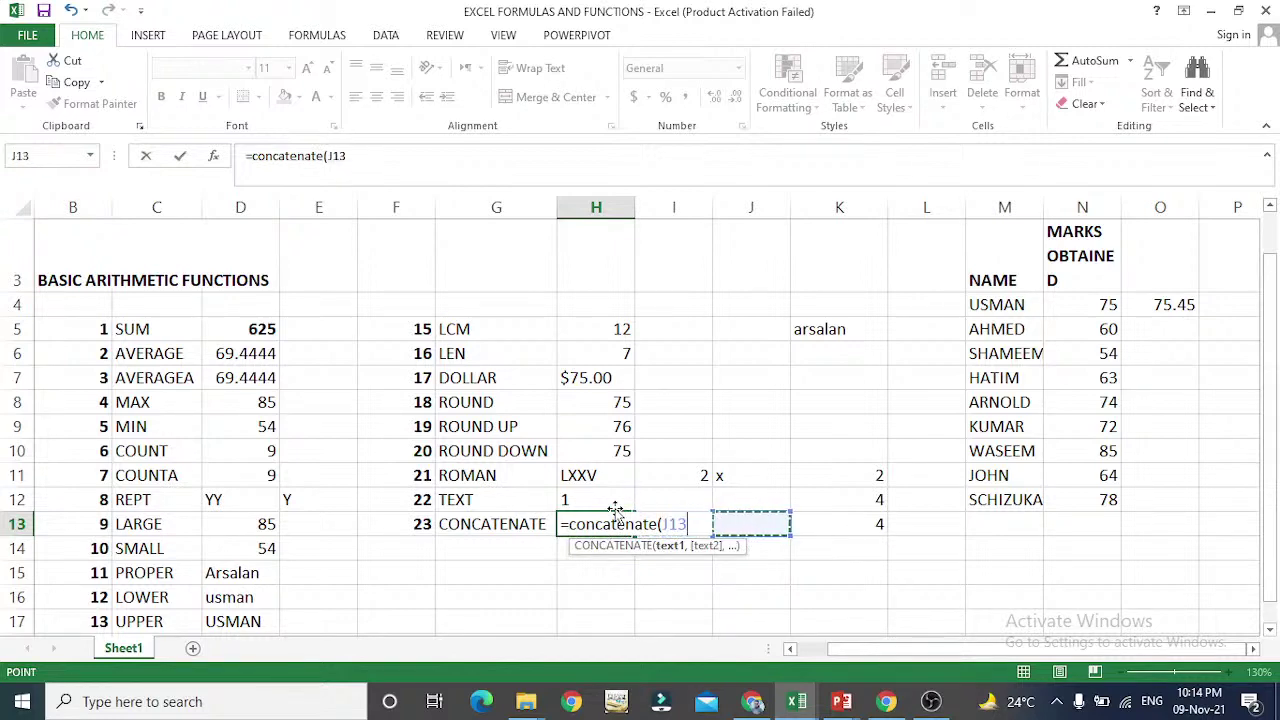
pyautogui.press('Up')
pyautogui.press('Up')
pyautogui.press('Up')
pyautogui.press('Up')
pyautogui.press('Up')
pyautogui.press('Up')
pyautogui.press('Up')
pyautogui.press('Up')
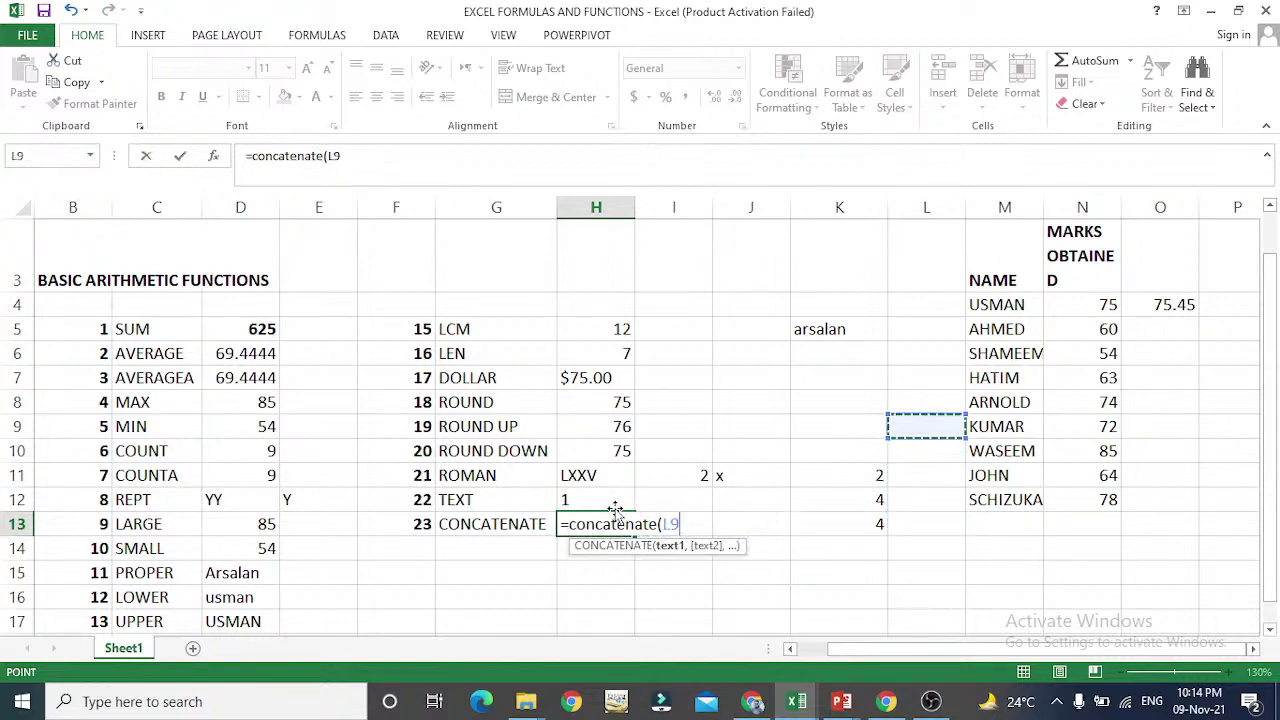
pyautogui.press('Left')
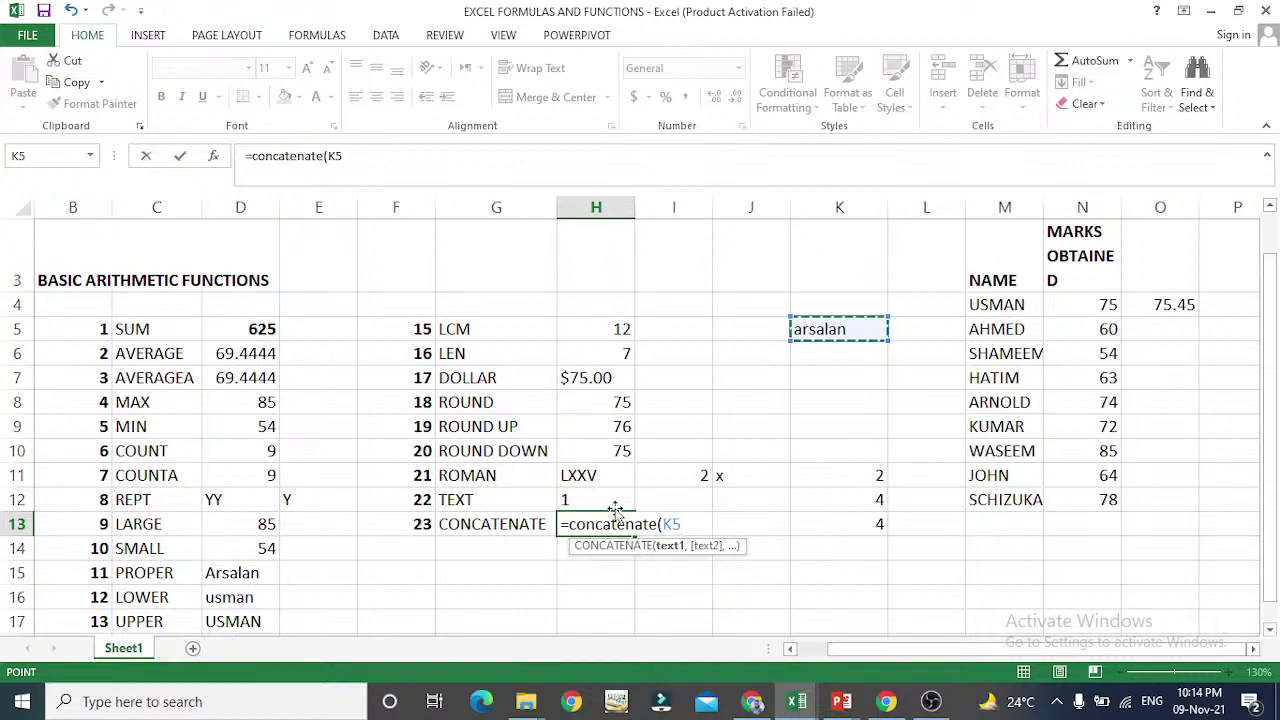
pyautogui.press('Escape')
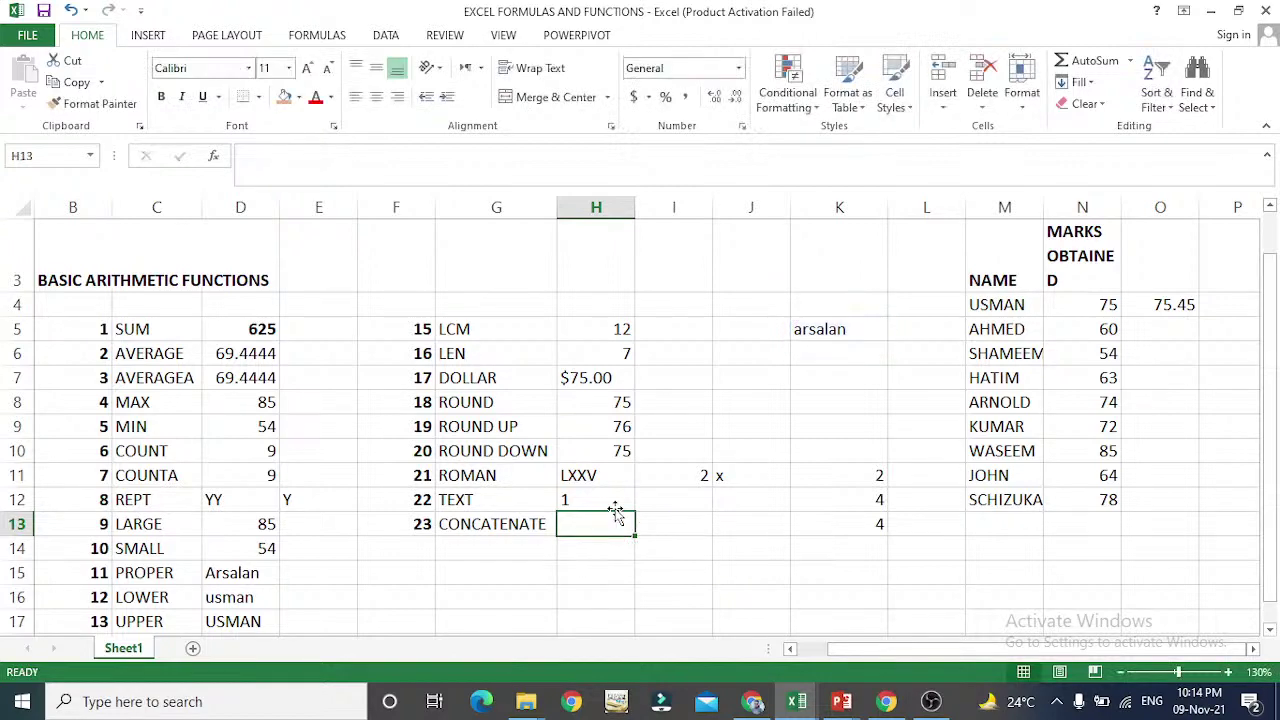
# - Enter a second sample name in L5, beside the existing name in K5
pyautogui.press('Right')
pyautogui.press('Right')
pyautogui.press('Right')
pyautogui.press('Up')
pyautogui.press('Up')
pyautogui.press('Up')
pyautogui.press('Up')
pyautogui.press('Up')
pyautogui.press('Up')
pyautogui.press('Up')
pyautogui.press('Up')
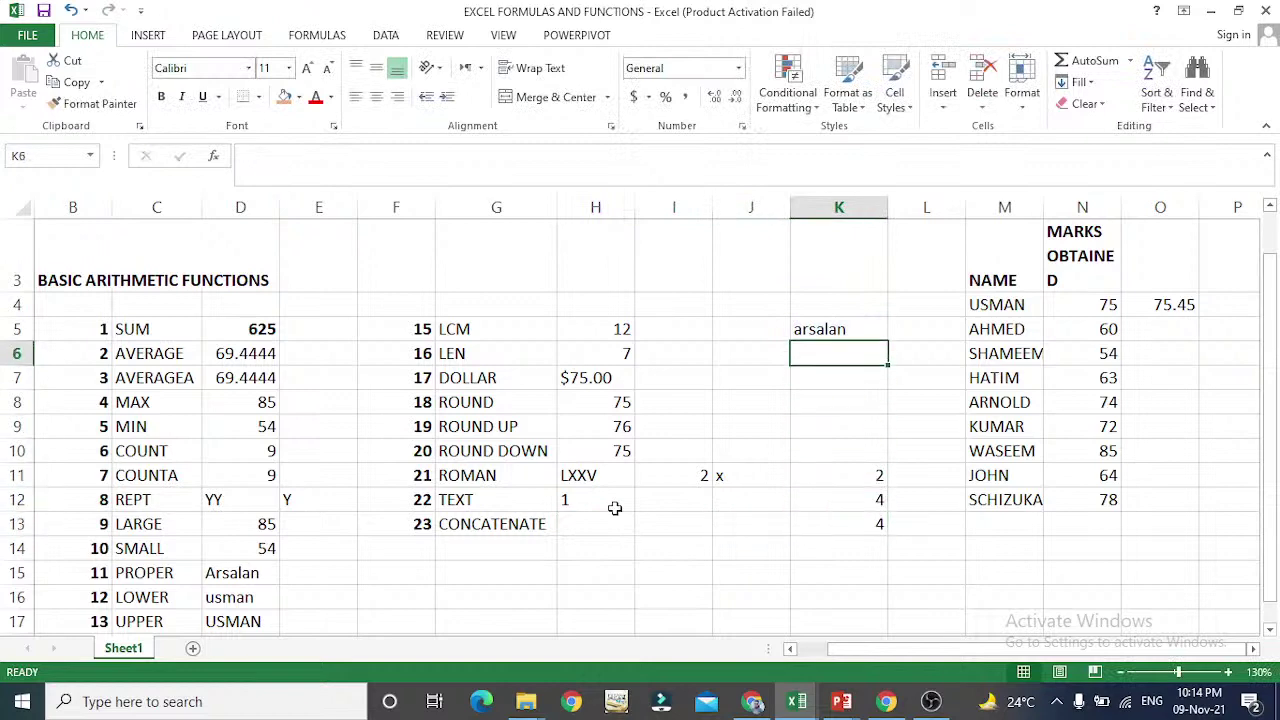
pyautogui.press('Right')
pyautogui.write('jamal')
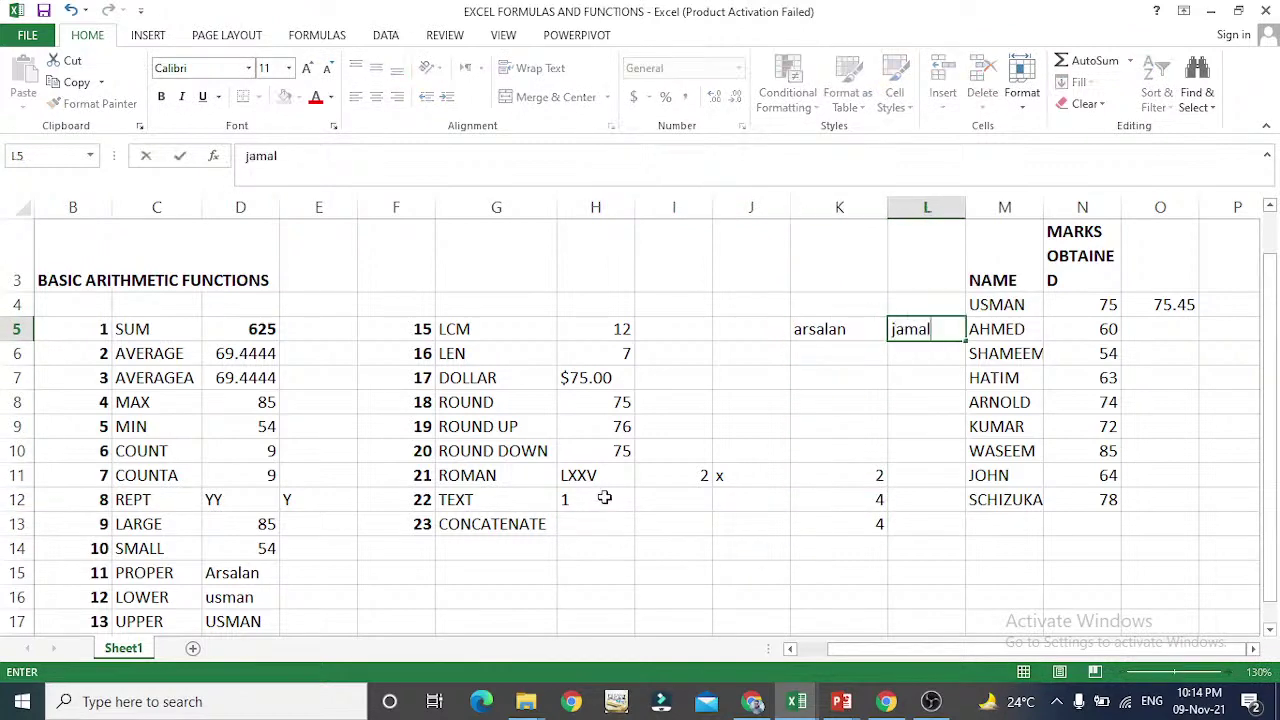
pyautogui.press('Return')
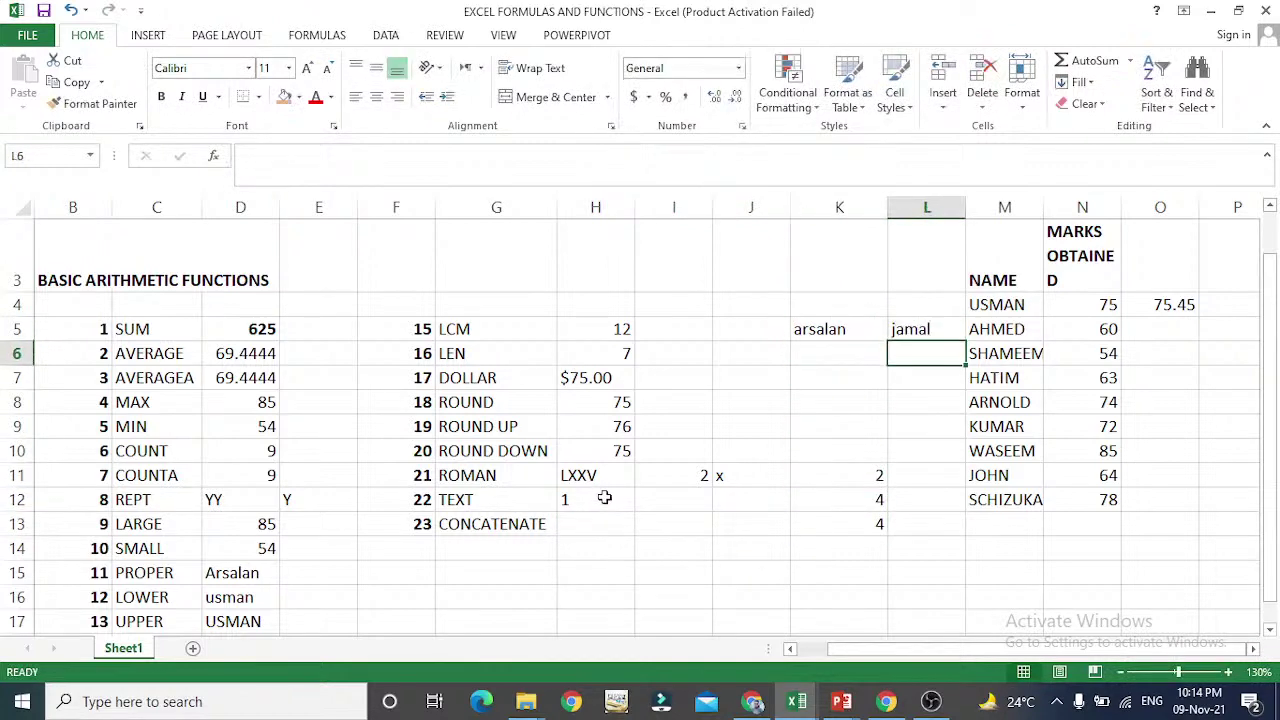
# - Examine the two name cells K5 and L5 as inputs for the CONCATENATE example, ending at H13
pyautogui.press('Down')
pyautogui.press('Down')
pyautogui.press('Down')
pyautogui.press('Down')
pyautogui.press('Down')
pyautogui.press('Down')
pyautogui.press('Down')
pyautogui.press('Left')
pyautogui.press('Left')
pyautogui.press('Left')
pyautogui.press('Left')
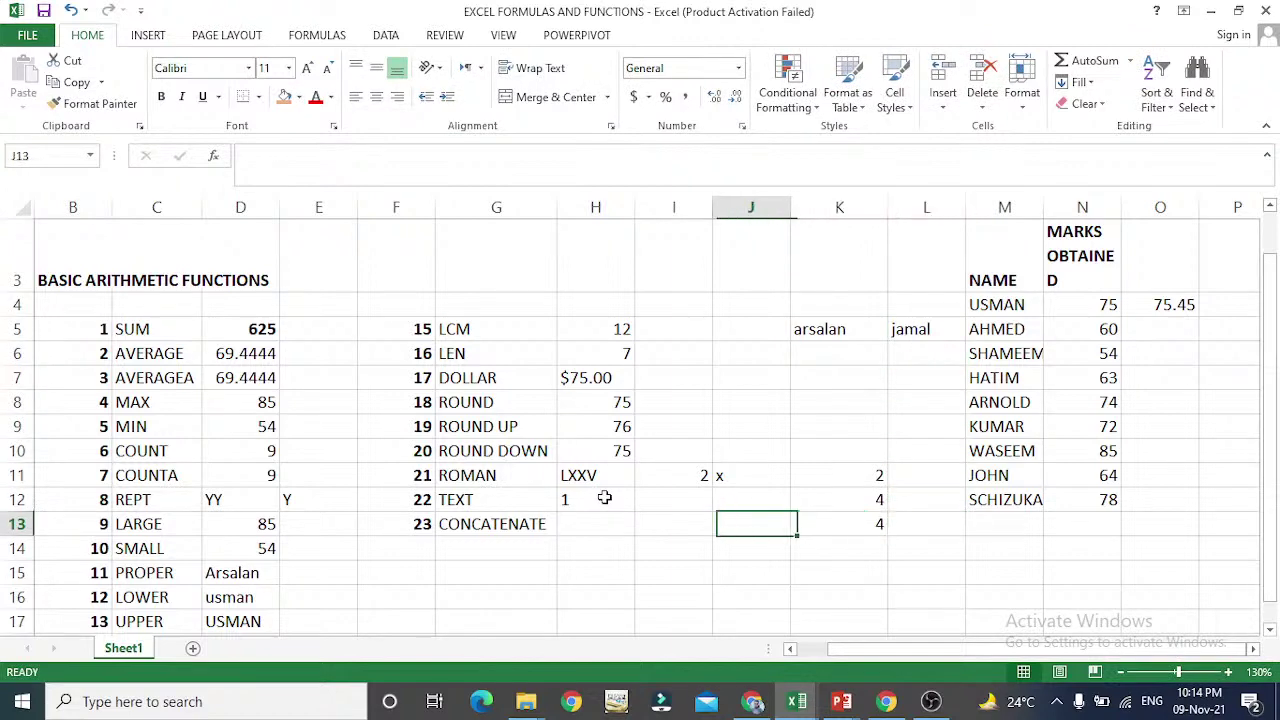
pyautogui.press('Right')
pyautogui.press('Right')
pyautogui.press('Right')
pyautogui.press('Up')
pyautogui.press('Up')
pyautogui.press('Up')
pyautogui.press('Up')
pyautogui.press('Up')
pyautogui.press('Up')
pyautogui.press('Up')
pyautogui.press('Up')
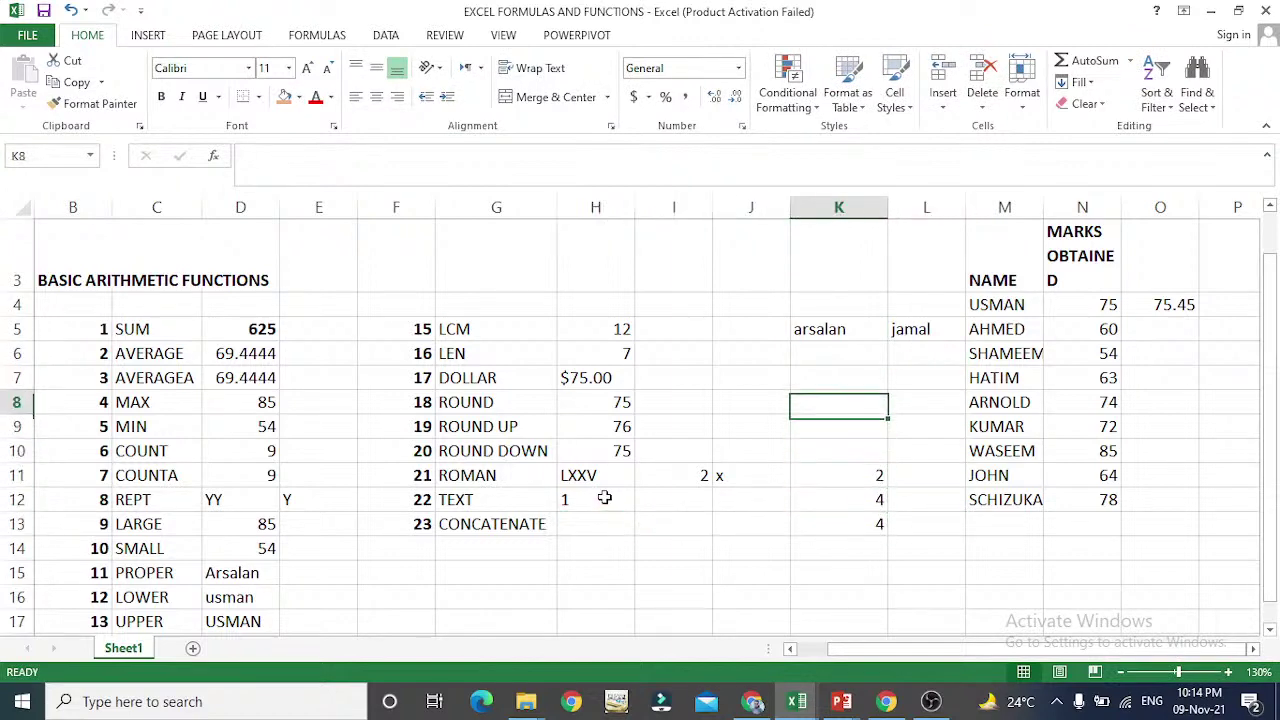
pyautogui.press('Right')
pyautogui.press('Left')
pyautogui.press('Down')
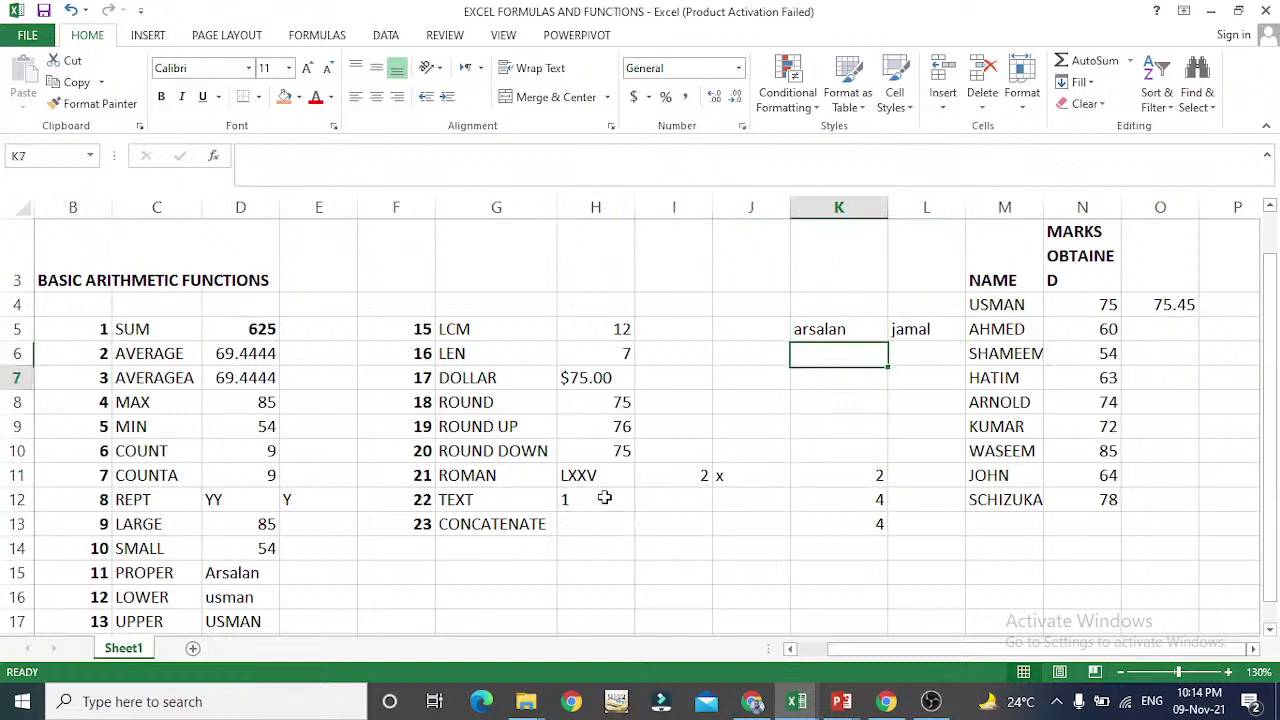
pyautogui.press('Down')
pyautogui.press('Down')
pyautogui.press('Down')
pyautogui.press('Down')
pyautogui.press('Down')
pyautogui.press('Down')
pyautogui.press('Down')
pyautogui.press('Down')
pyautogui.press('Up')
pyautogui.press('Left')
pyautogui.press('Left')
pyautogui.press('Left')
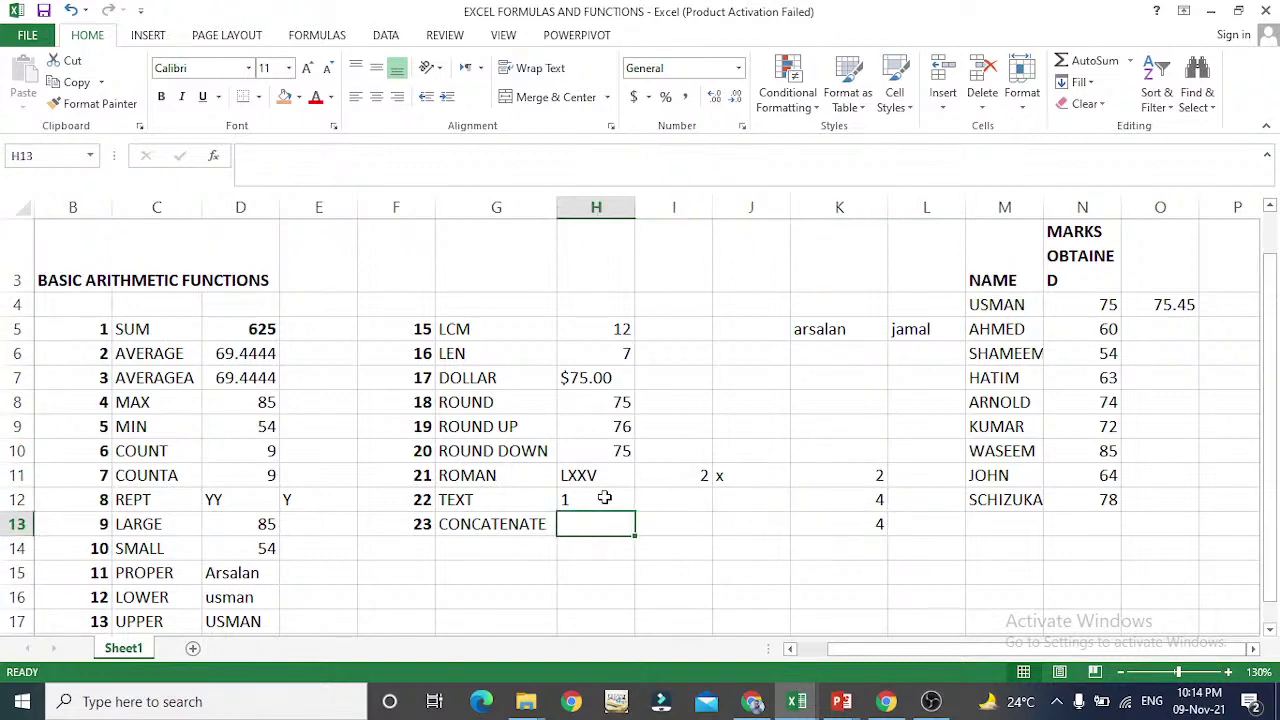
pyautogui.write('=co')
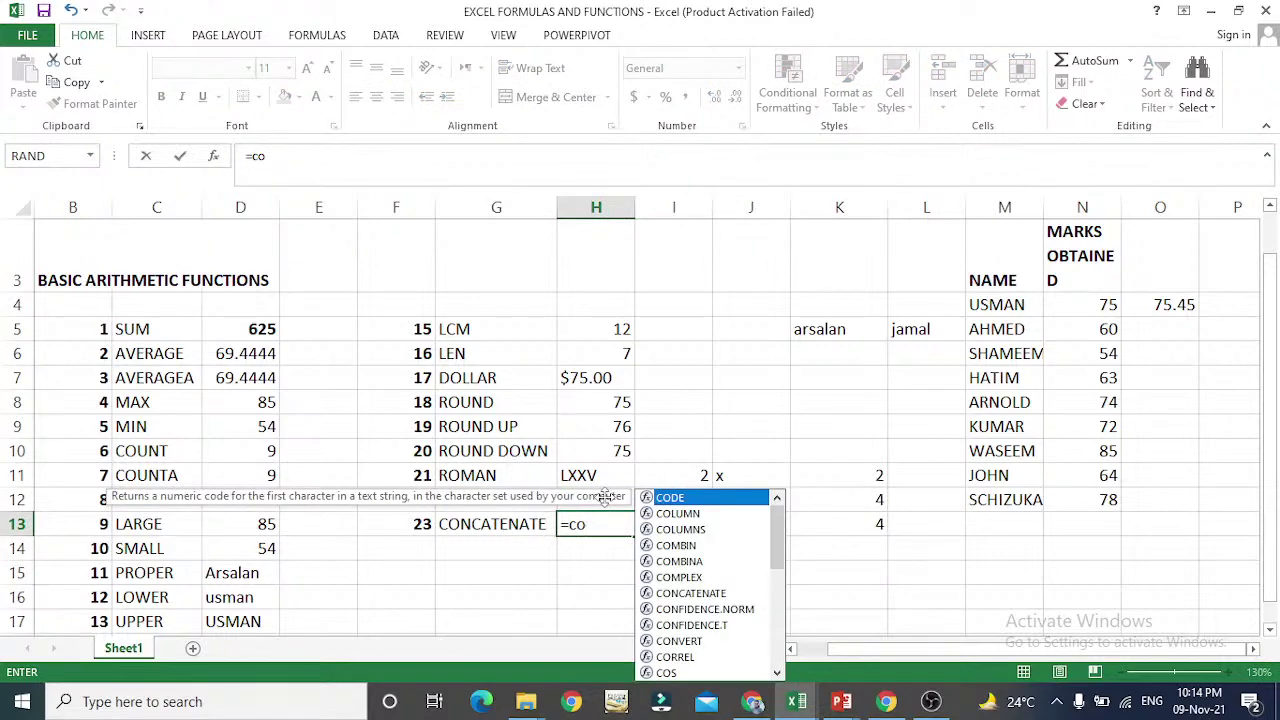
pyautogui.write('m')
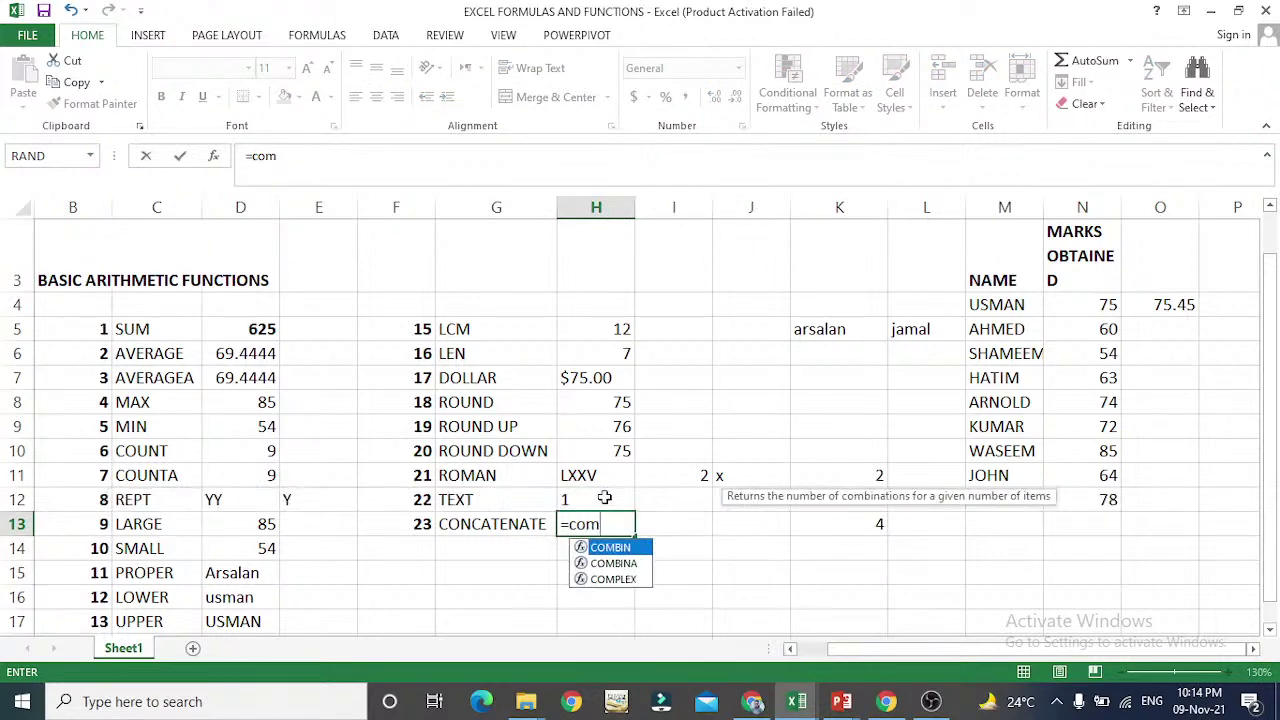
pyautogui.press('BackSpace')
pyautogui.press('BackSpace')
pyautogui.press('BackSpace')
pyautogui.press('BackSpace')
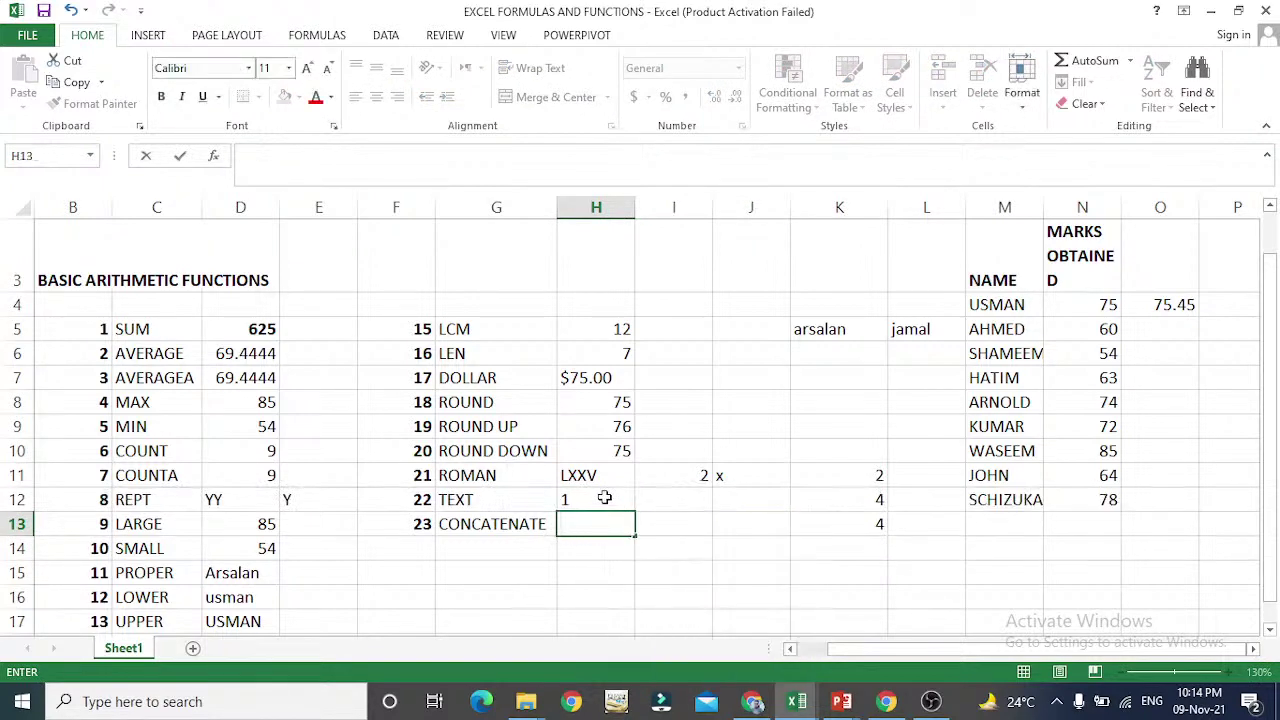
pyautogui.write('=c')
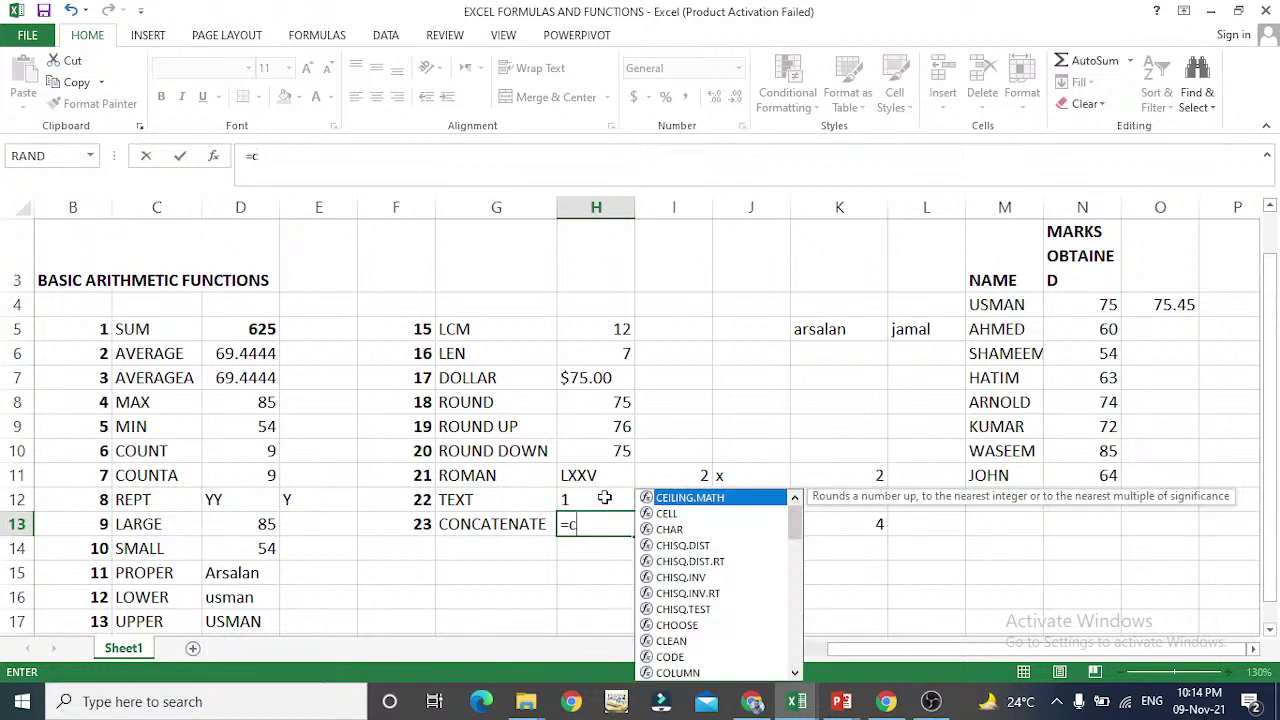
pyautogui.write('oncat')
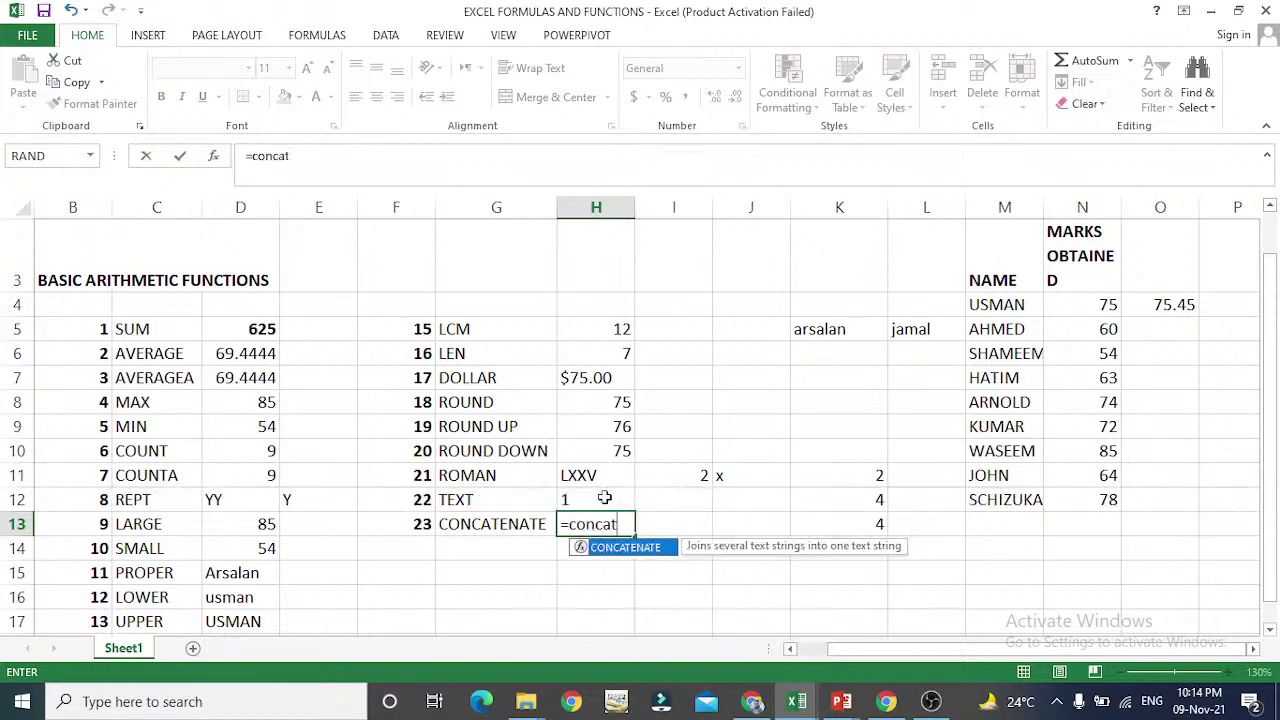
pyautogui.write('e')
pyautogui.write('nate')
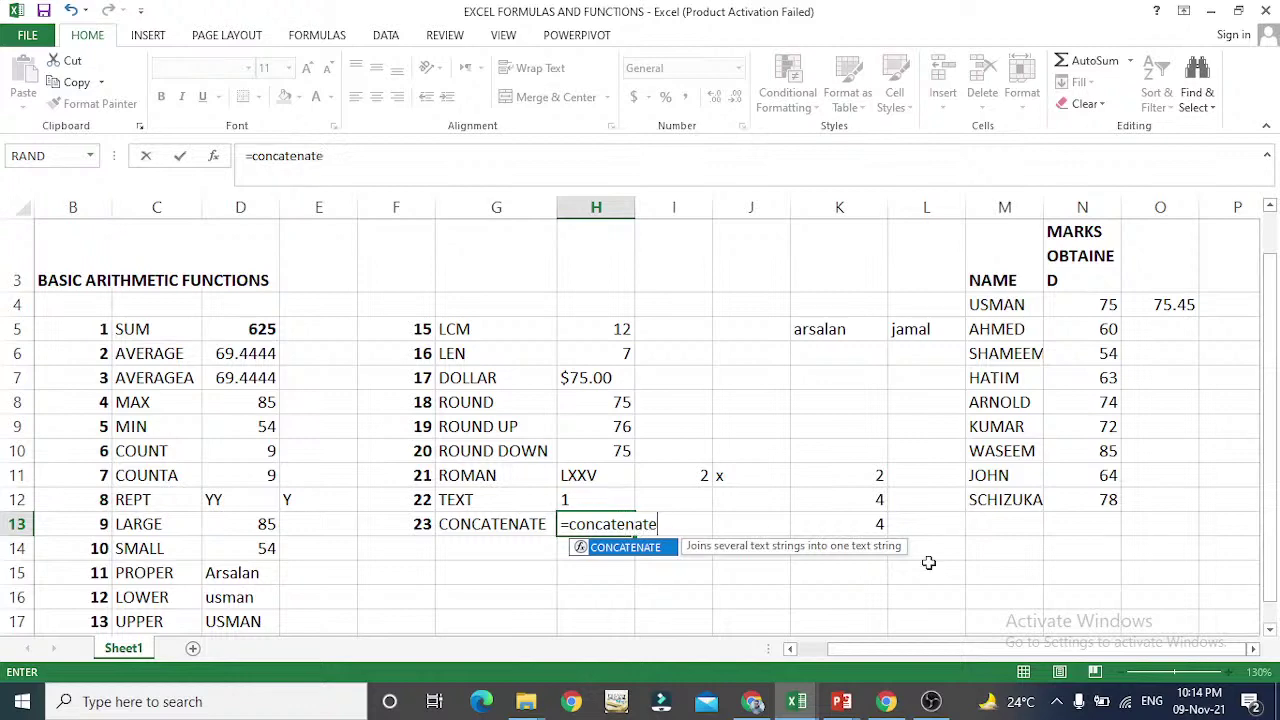
pyautogui.write('(')
pyautogui.press('Up')
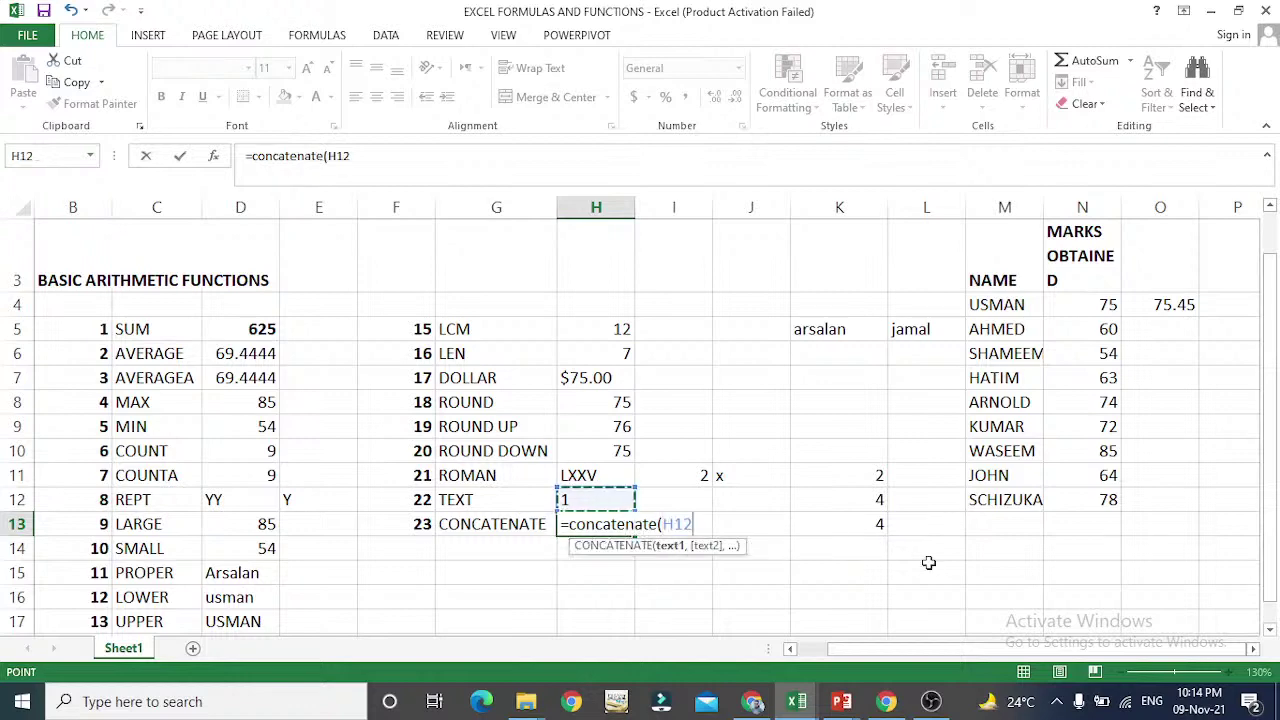
pyautogui.click(929, 563)
pyautogui.press('Escape')
pyautogui.press('Up')
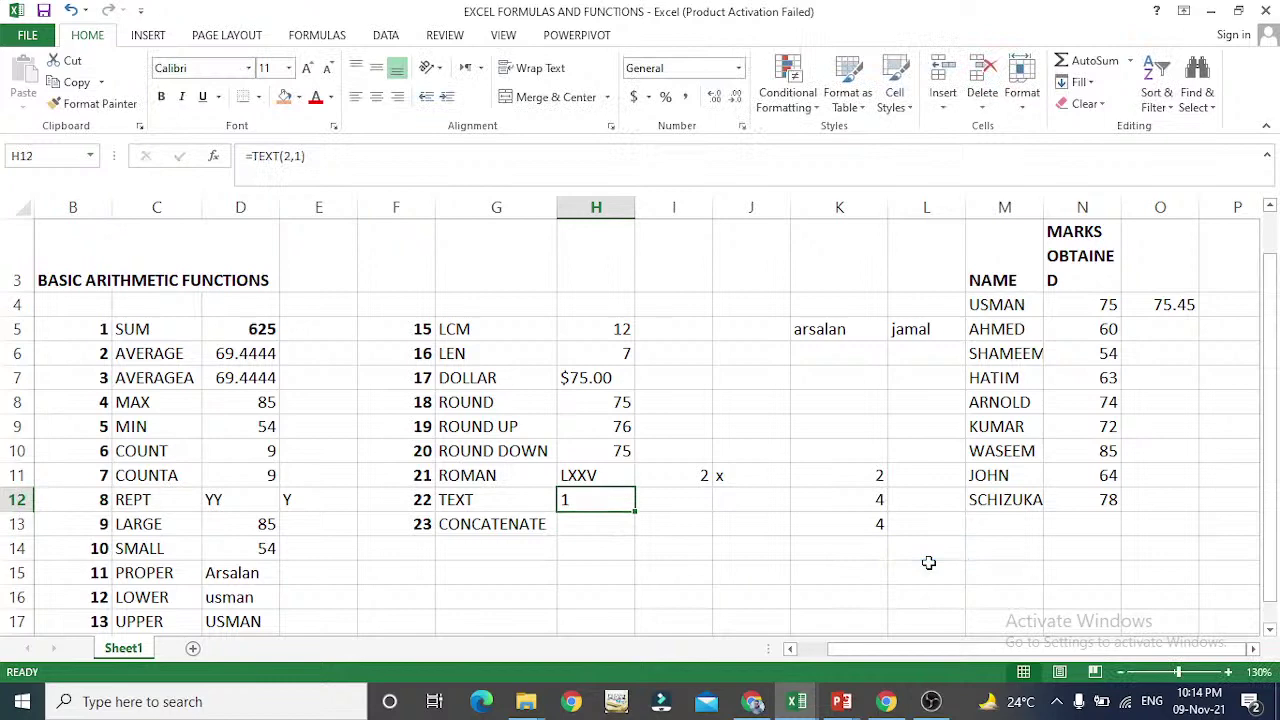
# - Enter =CONCATENATE(K5," ",L5) in H13 to join the two names with a space between them
pyautogui.press('Down')
pyautogui.write('=co')
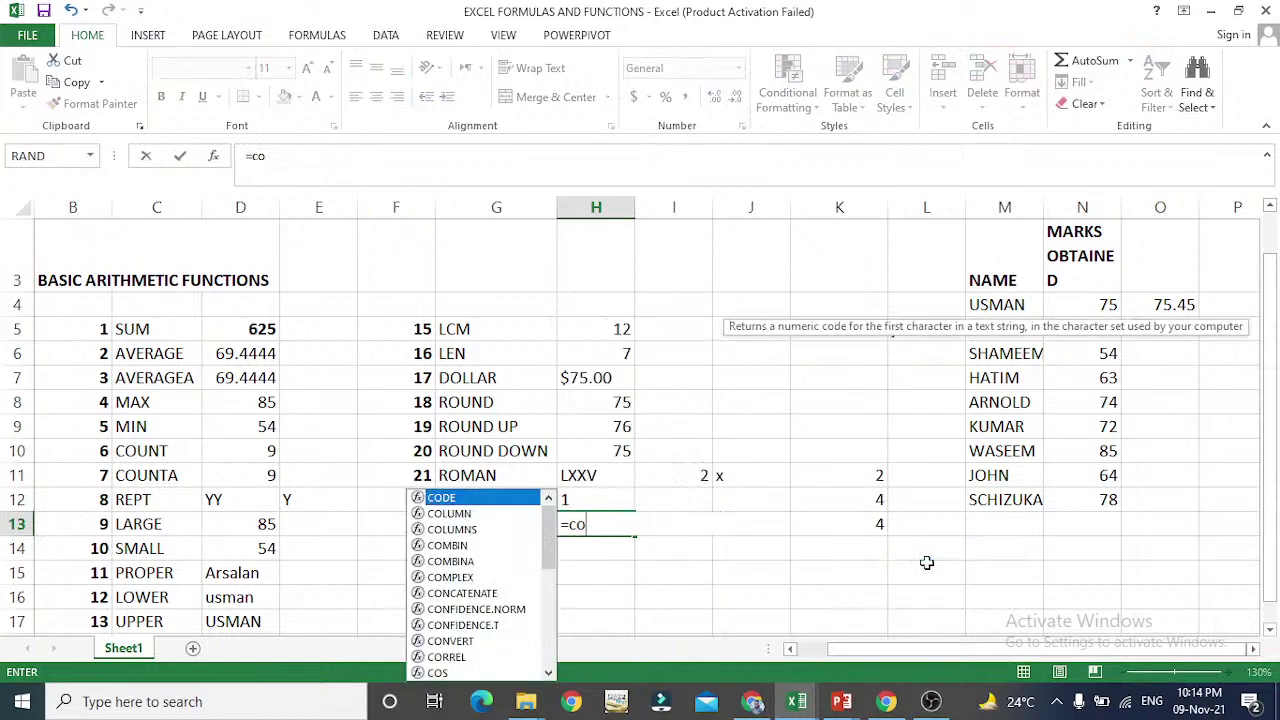
pyautogui.write('nc')
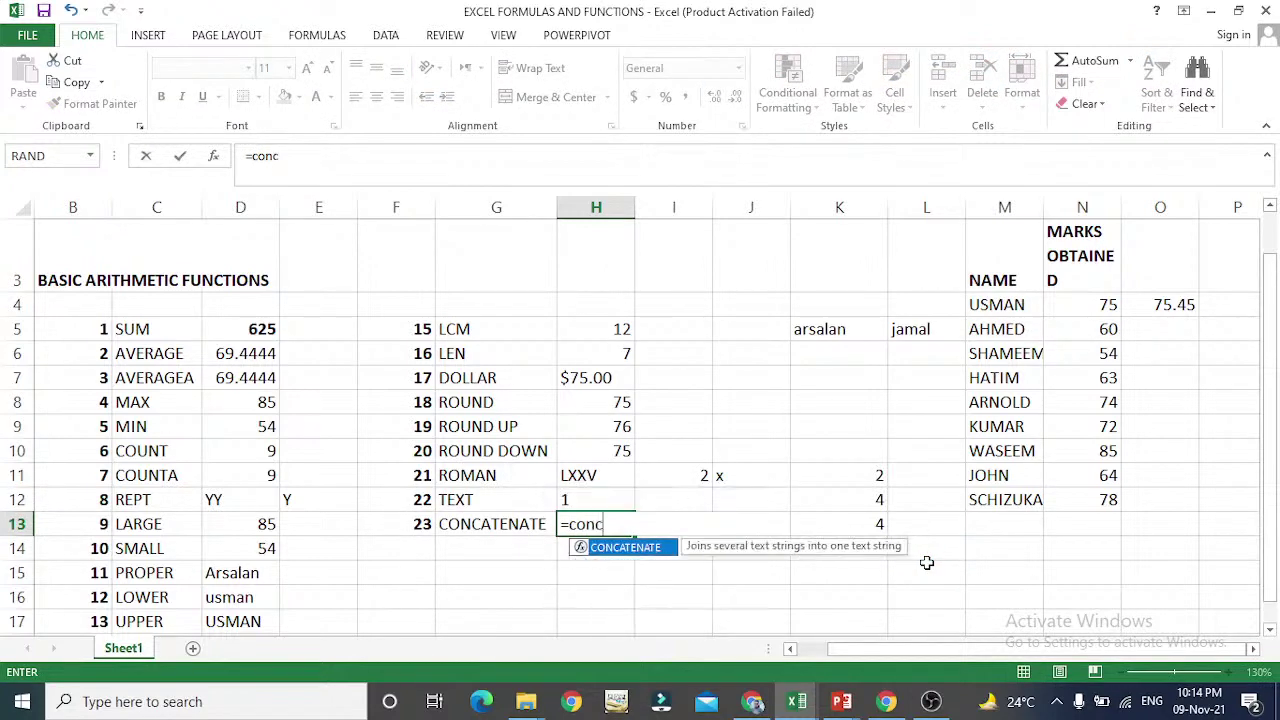
pyautogui.write('atenate(')
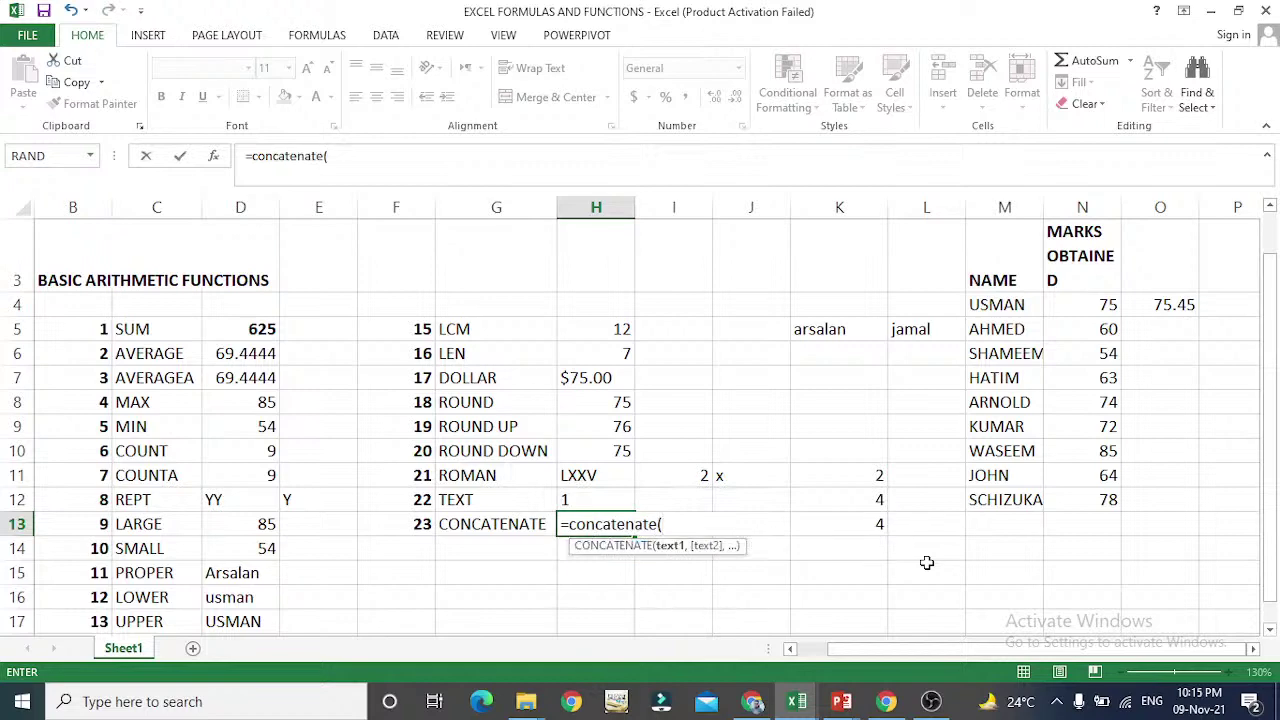
pyautogui.click(829, 329)
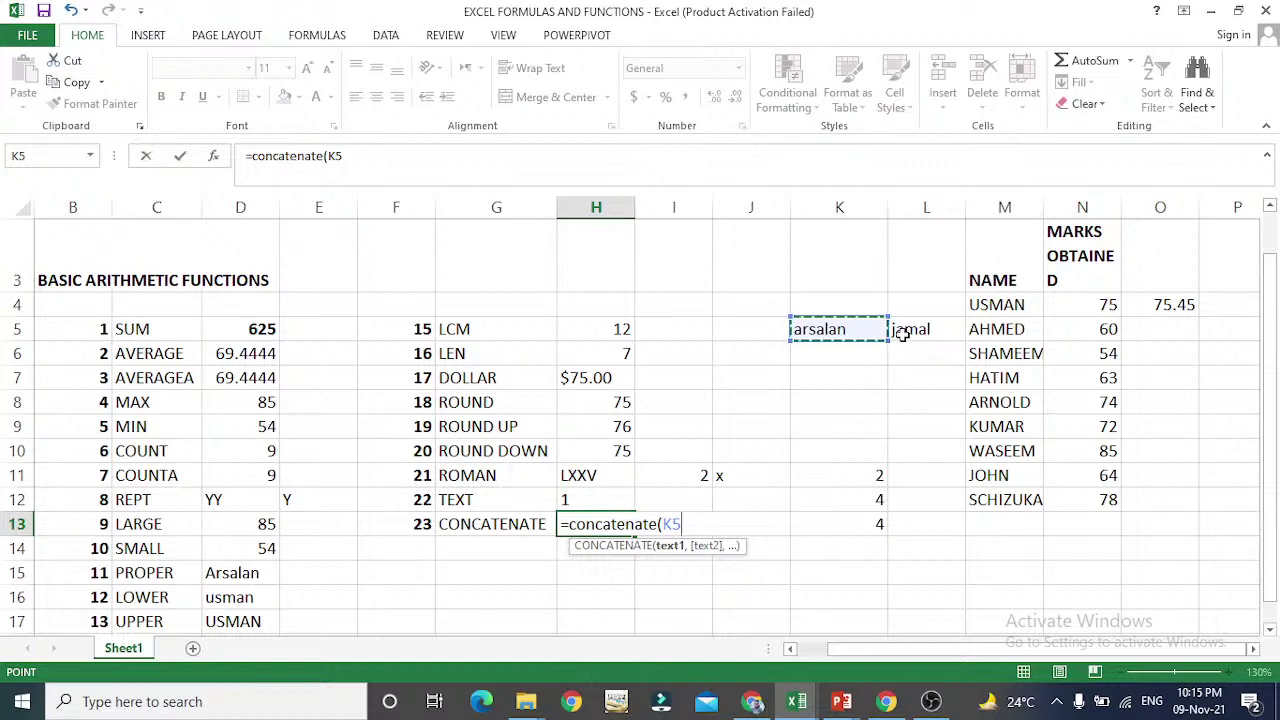
pyautogui.write(',')
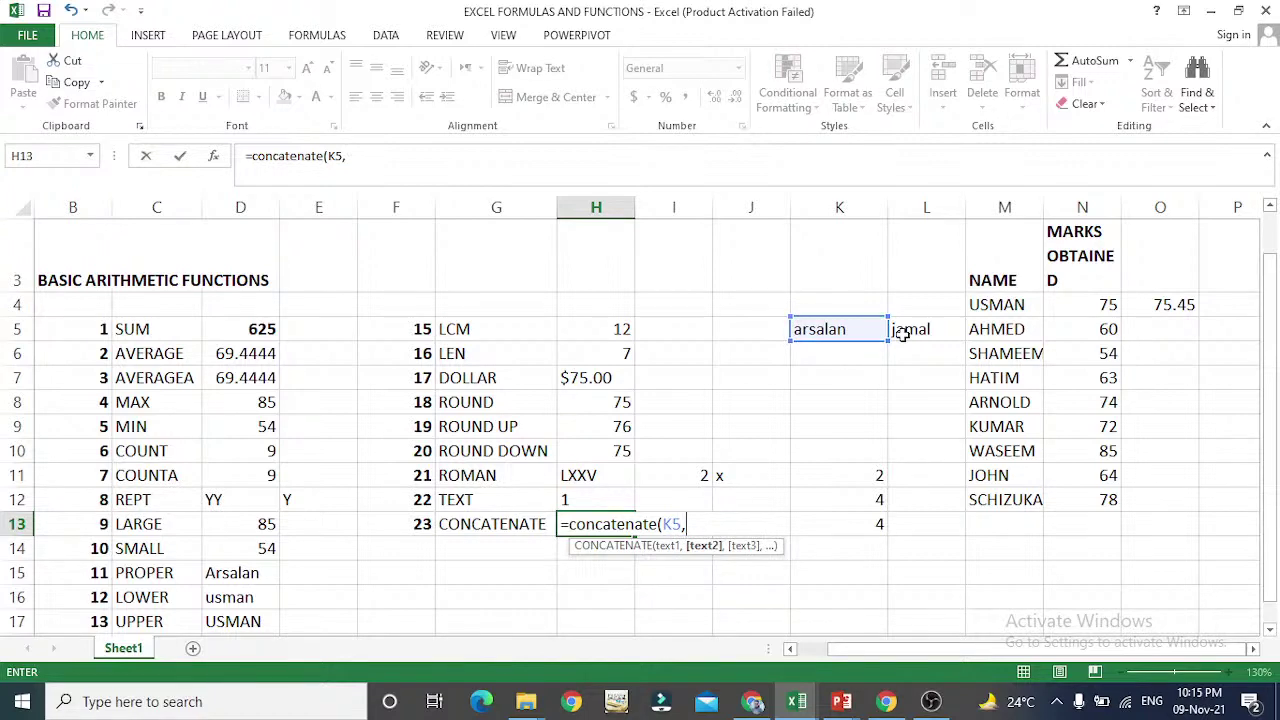
pyautogui.write('" "')
pyautogui.write(',')
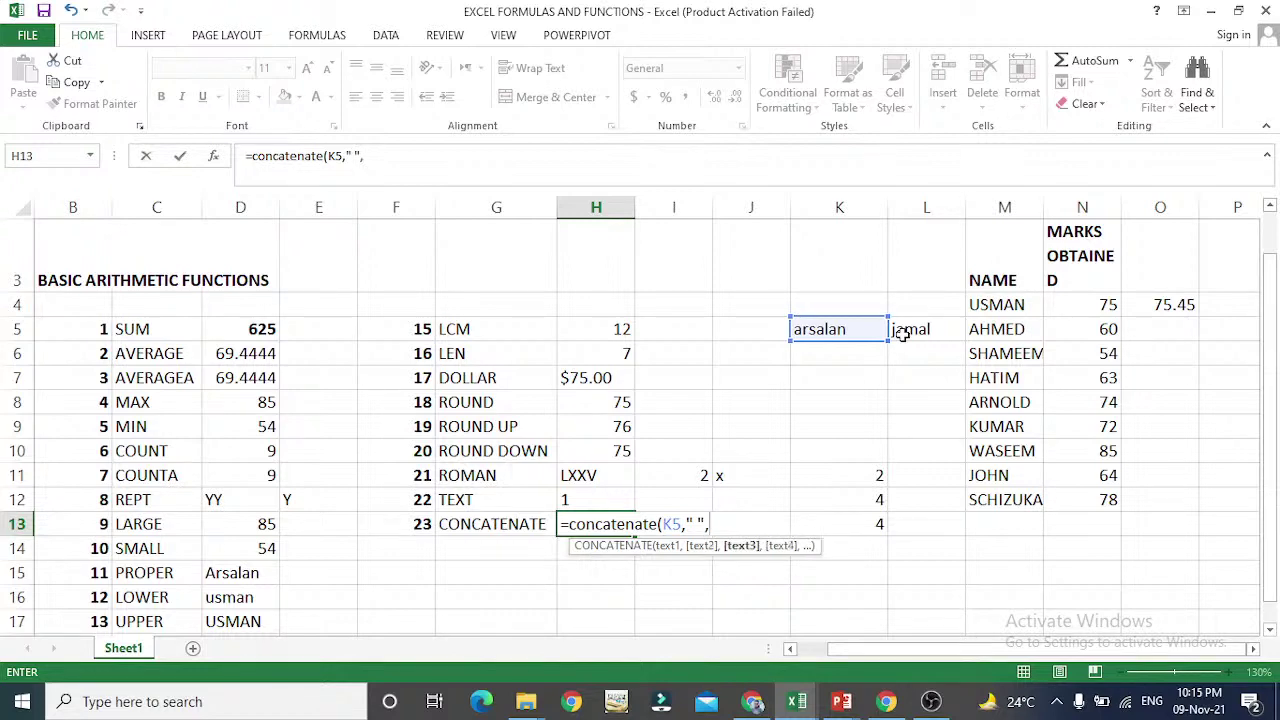
pyautogui.click(905, 333)
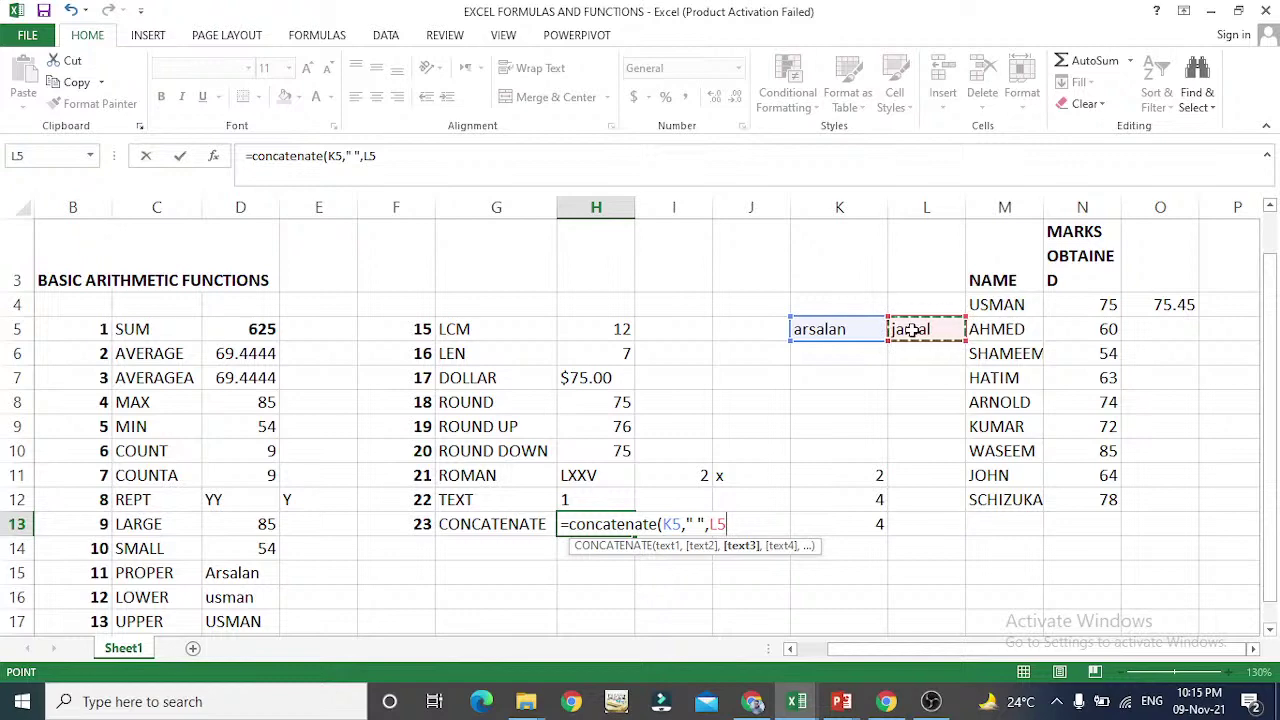
pyautogui.press('Return')
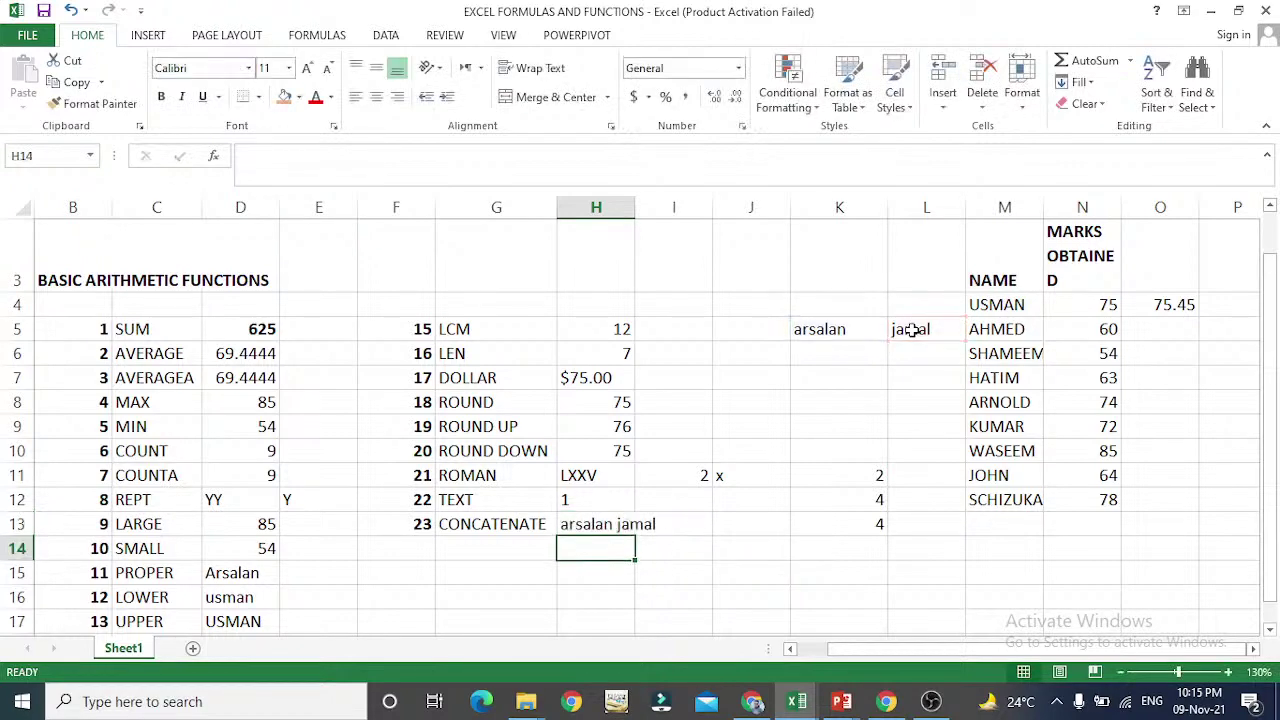
# - Compare the source names in K5 and L5 with the CONCATENATE formula and its output in H13
pyautogui.press('Up')
pyautogui.press('Right')
pyautogui.press('Right')
pyautogui.press('Right')
pyautogui.press('Up')
pyautogui.press('Up')
pyautogui.press('Up')
pyautogui.press('Up')
pyautogui.press('Up')
pyautogui.press('Up')
pyautogui.press('Up')
pyautogui.press('Up')
pyautogui.press('Up')
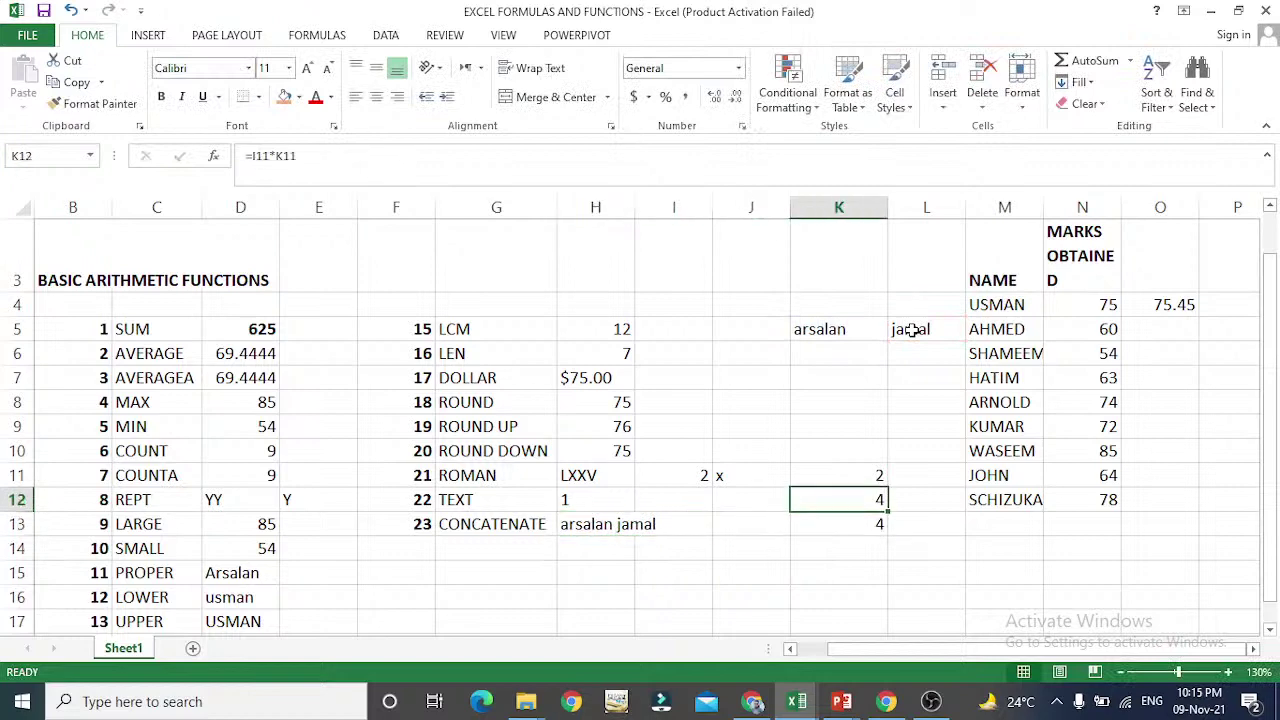
pyautogui.press('Down')
pyautogui.press('Down')
pyautogui.press('Down')
pyautogui.press('Down')
pyautogui.press('Down')
pyautogui.press('Down')
pyautogui.press('Down')
pyautogui.press('Down')
pyautogui.press('Down')
pyautogui.press('Left')
pyautogui.press('Left')
pyautogui.press('Left')
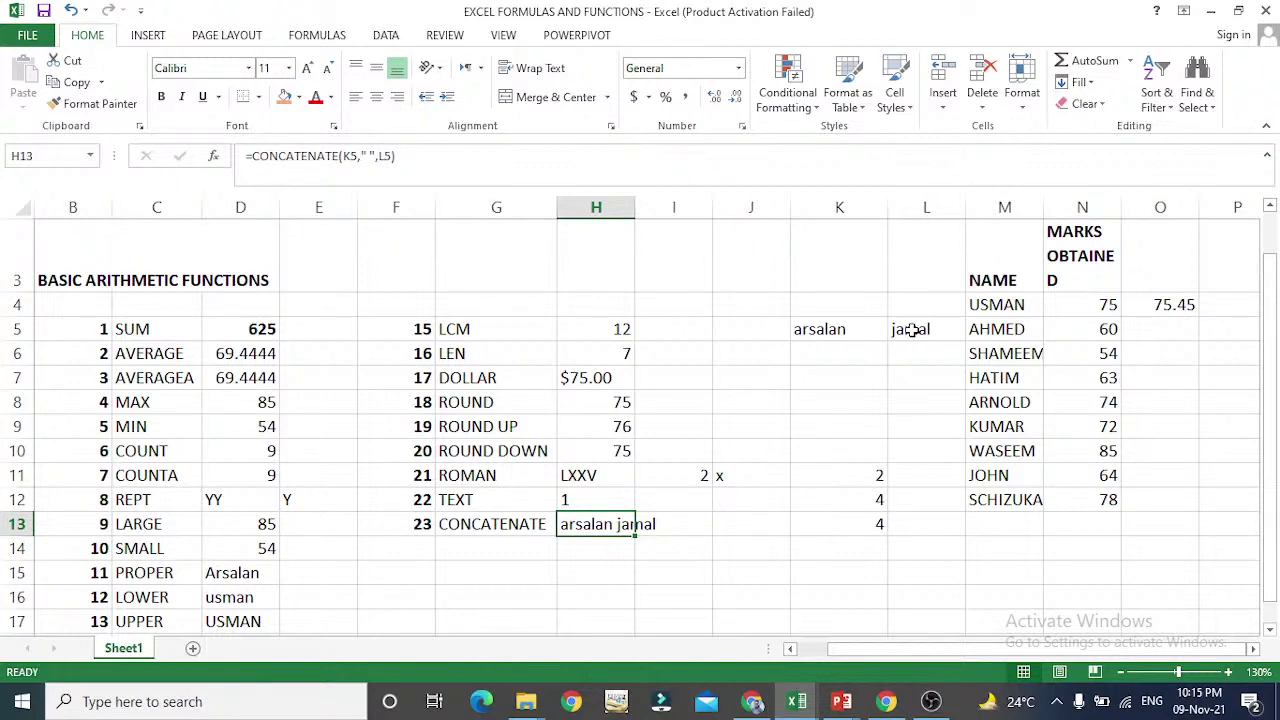
# - Return to the merged title cell A1 to view the function list from the beginning of the sheet
pyautogui.press('Left')
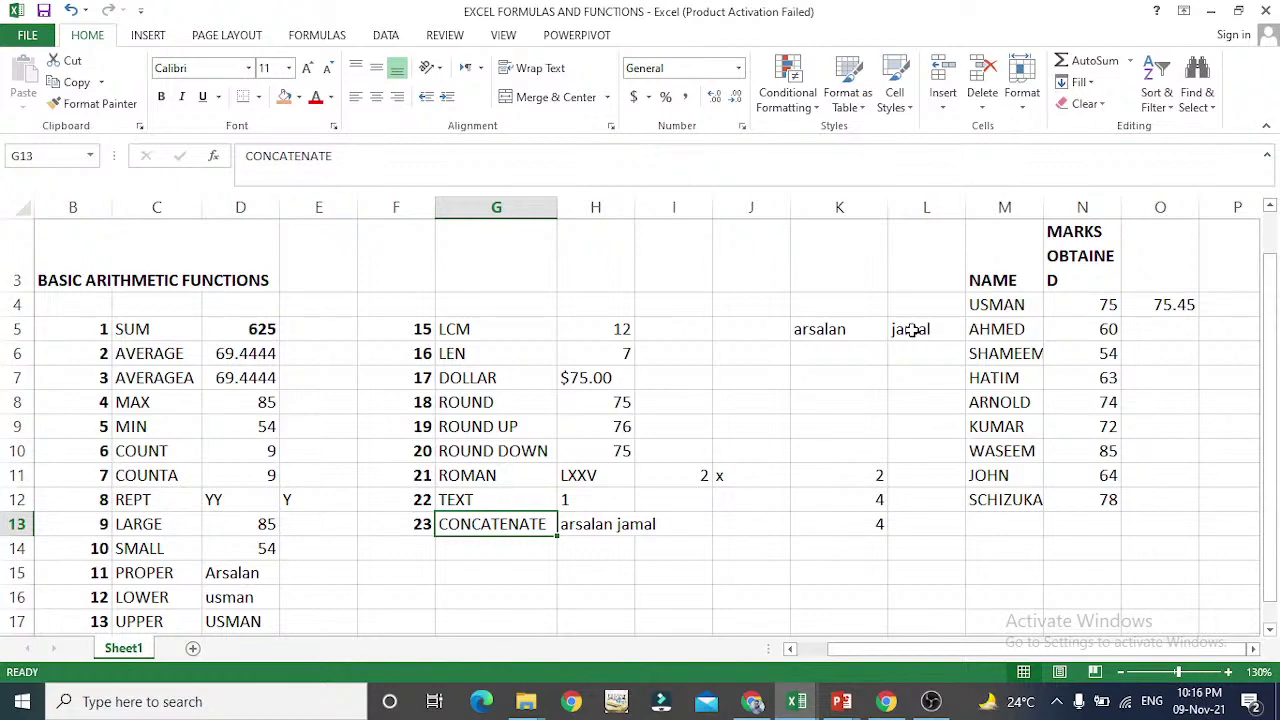
pyautogui.press('Left')
pyautogui.press('Home')
pyautogui.press('Up')
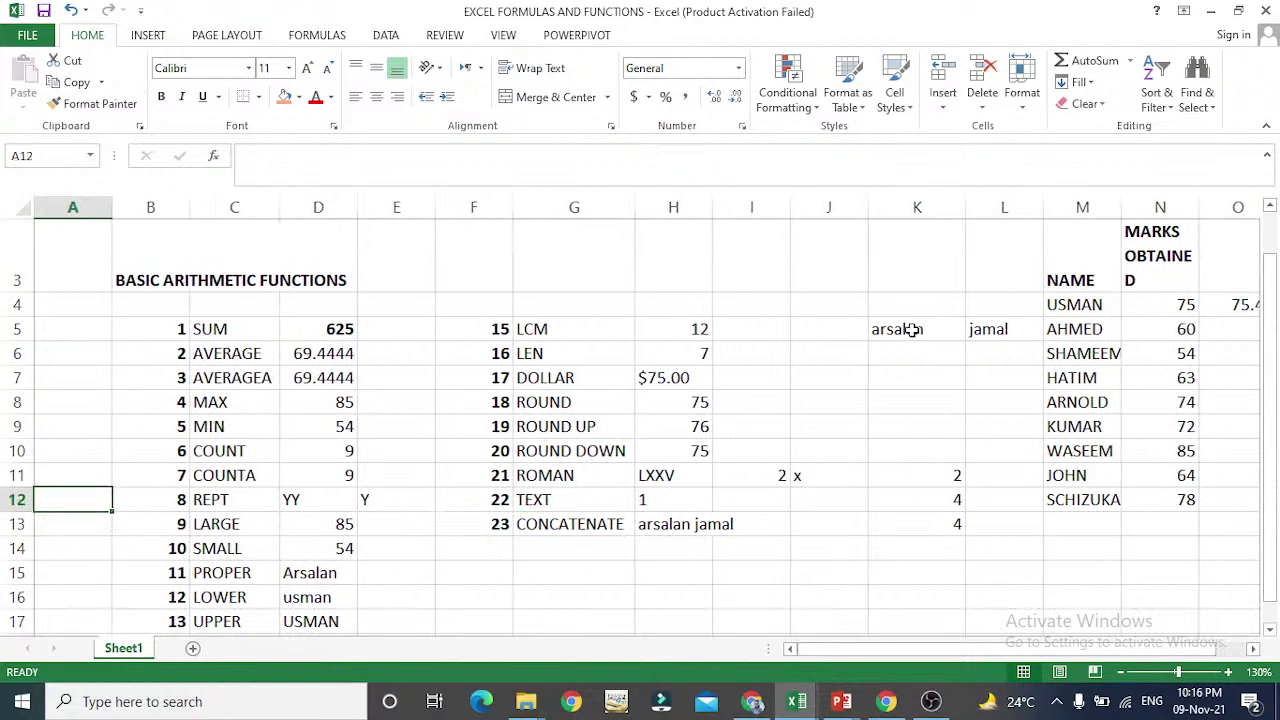
pyautogui.press('Up')
pyautogui.press('Up')
pyautogui.press('Up')
pyautogui.press('Up')
pyautogui.press('Up')
pyautogui.press('Up')
pyautogui.press('Up')
pyautogui.press('Up')
pyautogui.press('Up')
pyautogui.press('Up')
pyautogui.press('Up')
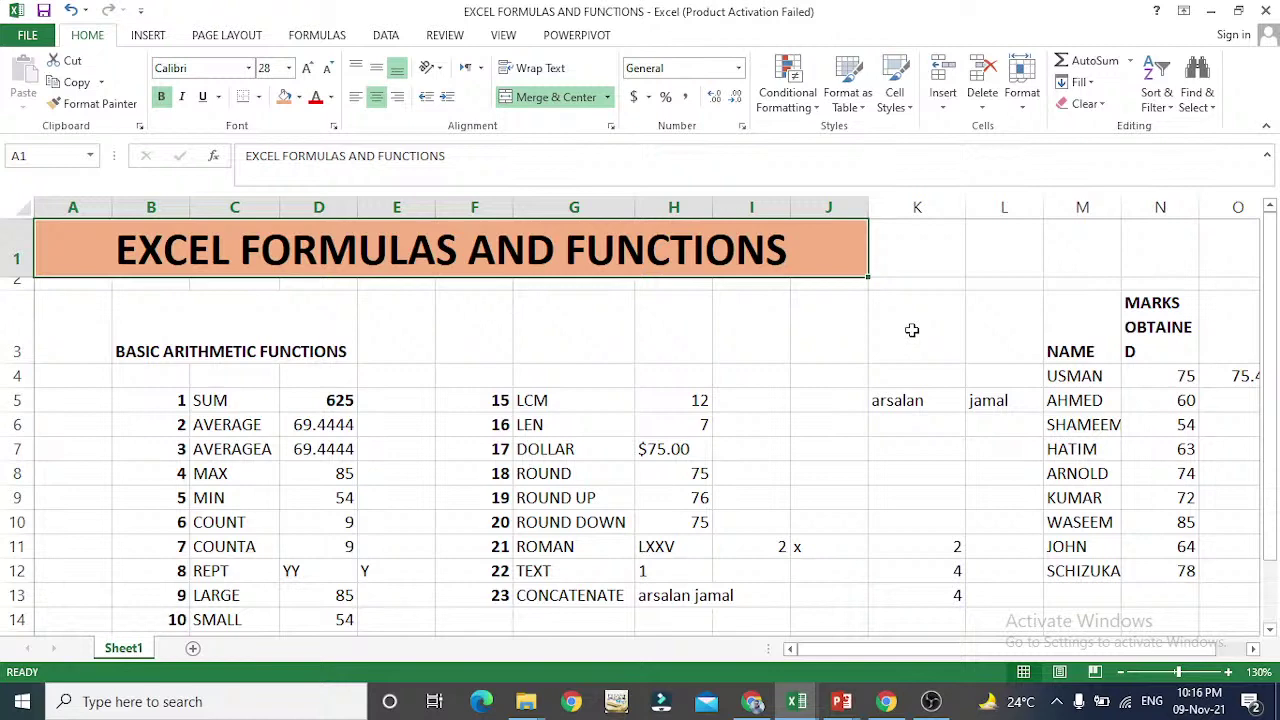